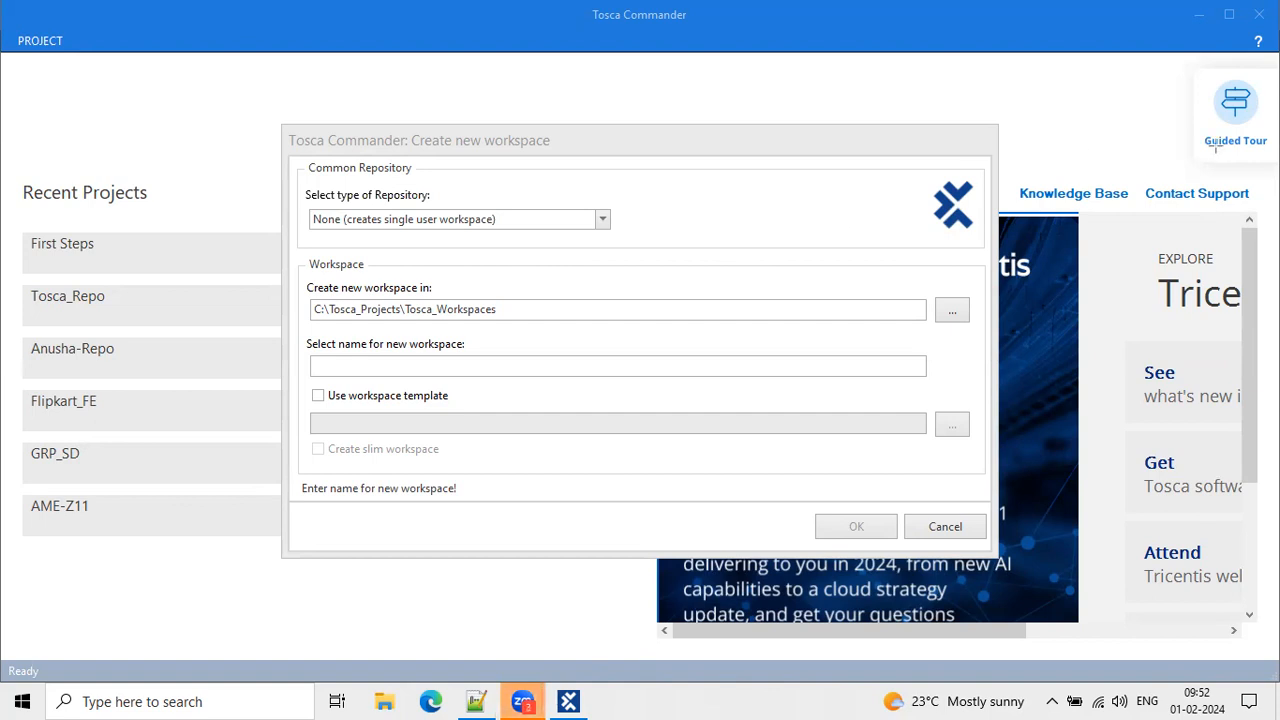
# Choose SQLite as the repository type and create a new repository, not an existing one.
pyautogui.click(603, 219)
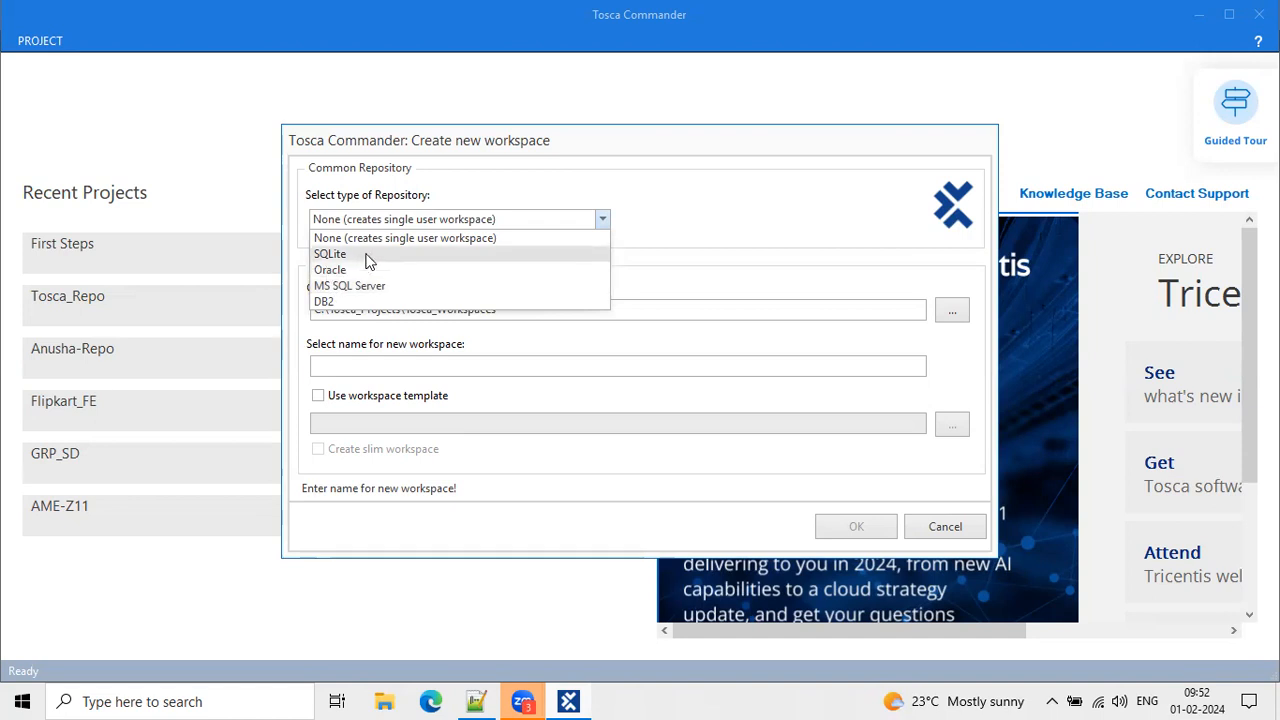
pyautogui.click(366, 258)
pyautogui.click(648, 224)
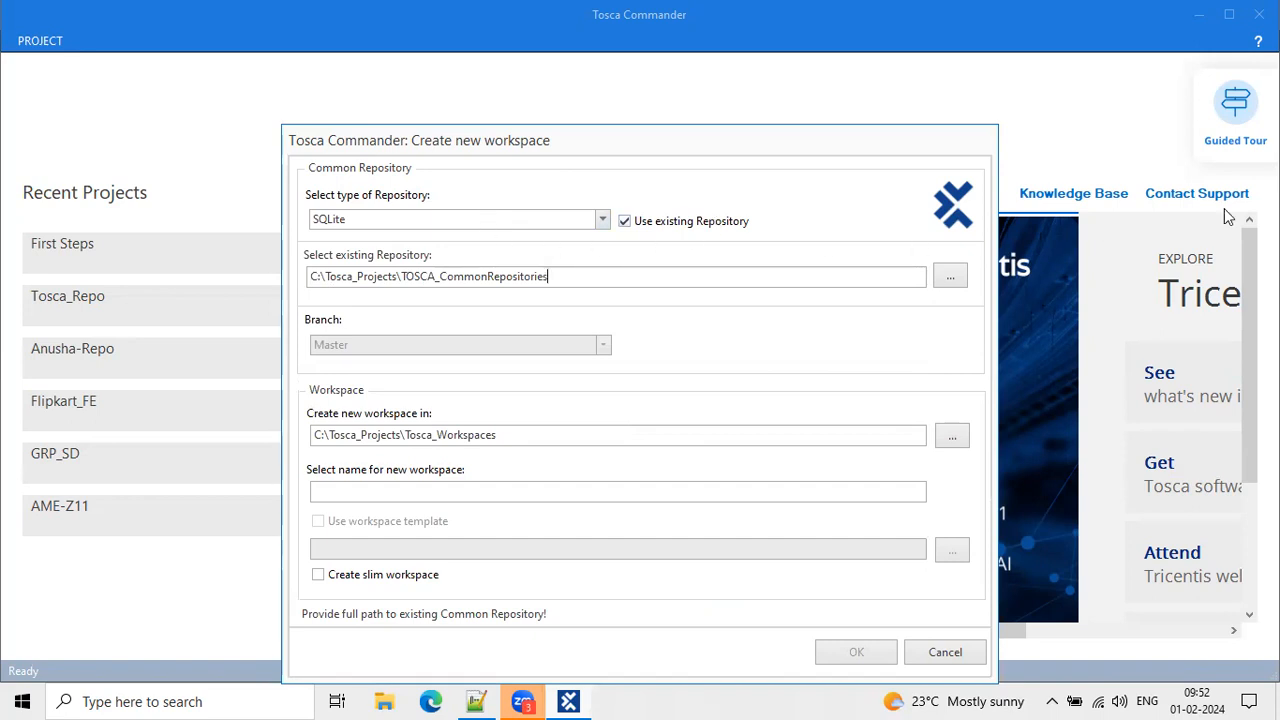
pyautogui.press('Print')
pyautogui.moveTo(611, 206); pyautogui.dragTo(753, 236)
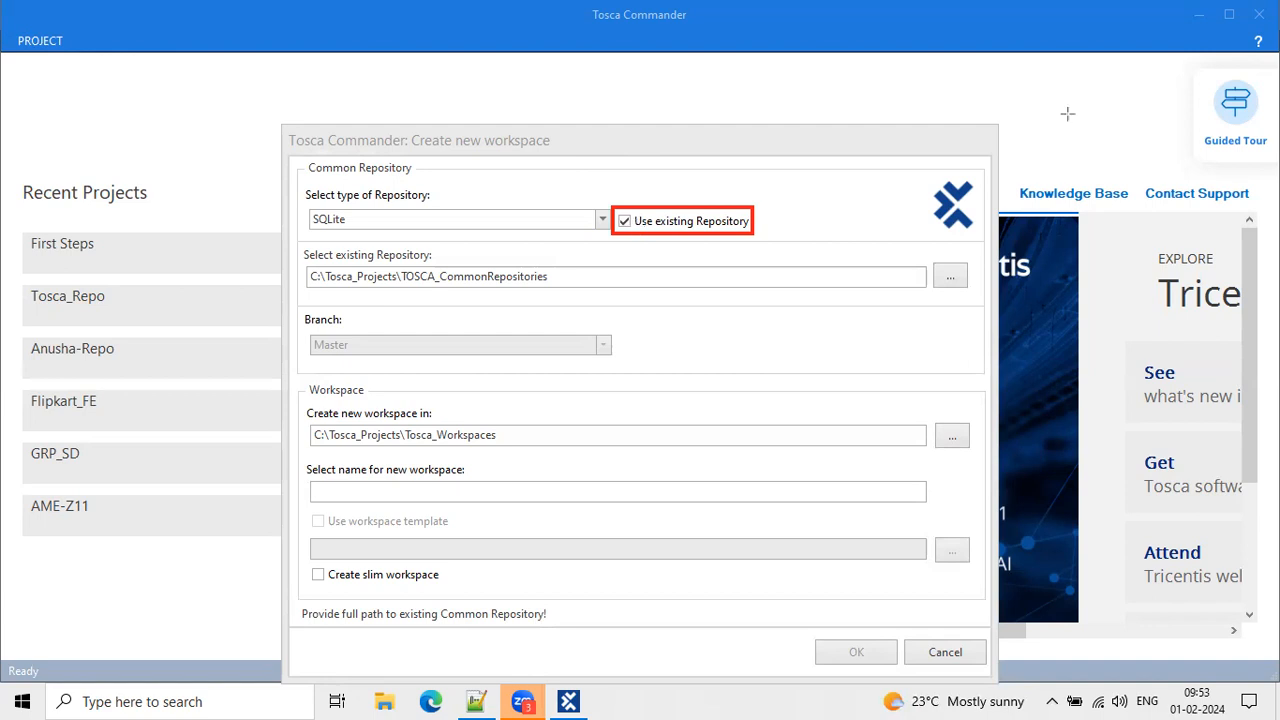
pyautogui.click(622, 222)
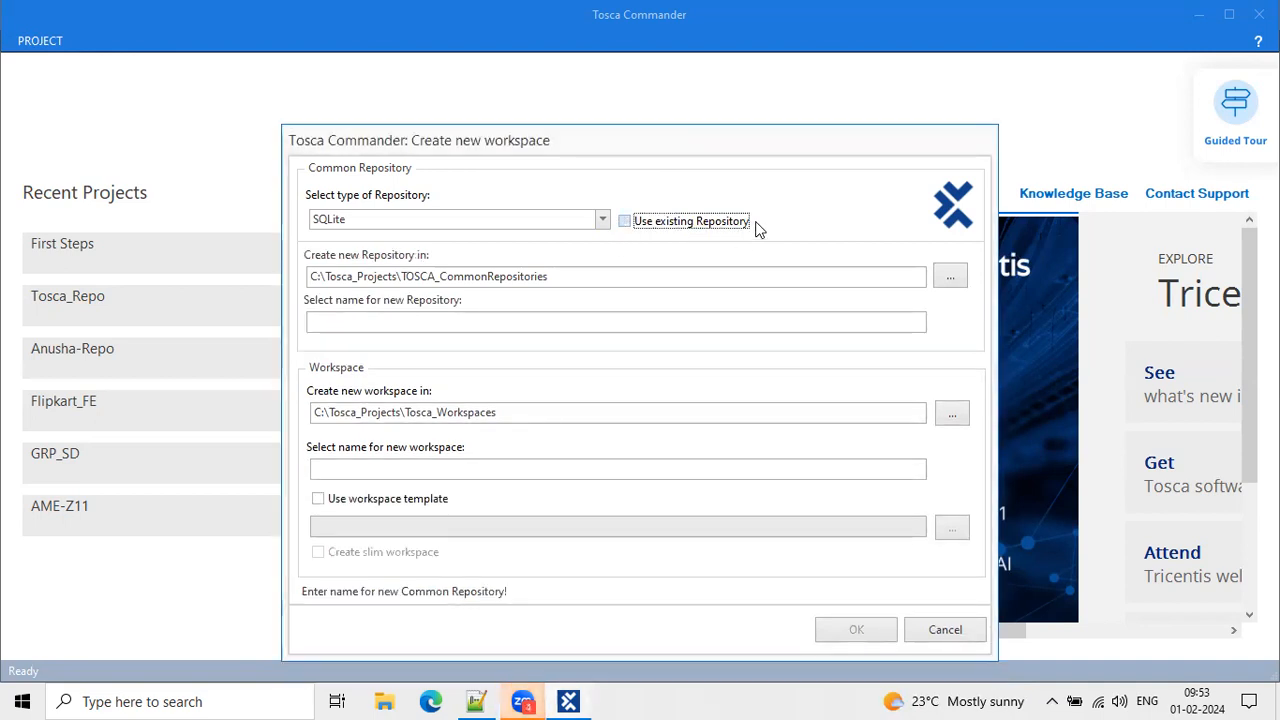
# Enter Amazon_Repo as the new repository name and enable the Standard.tsu workspace template.
pyautogui.click(625, 222)
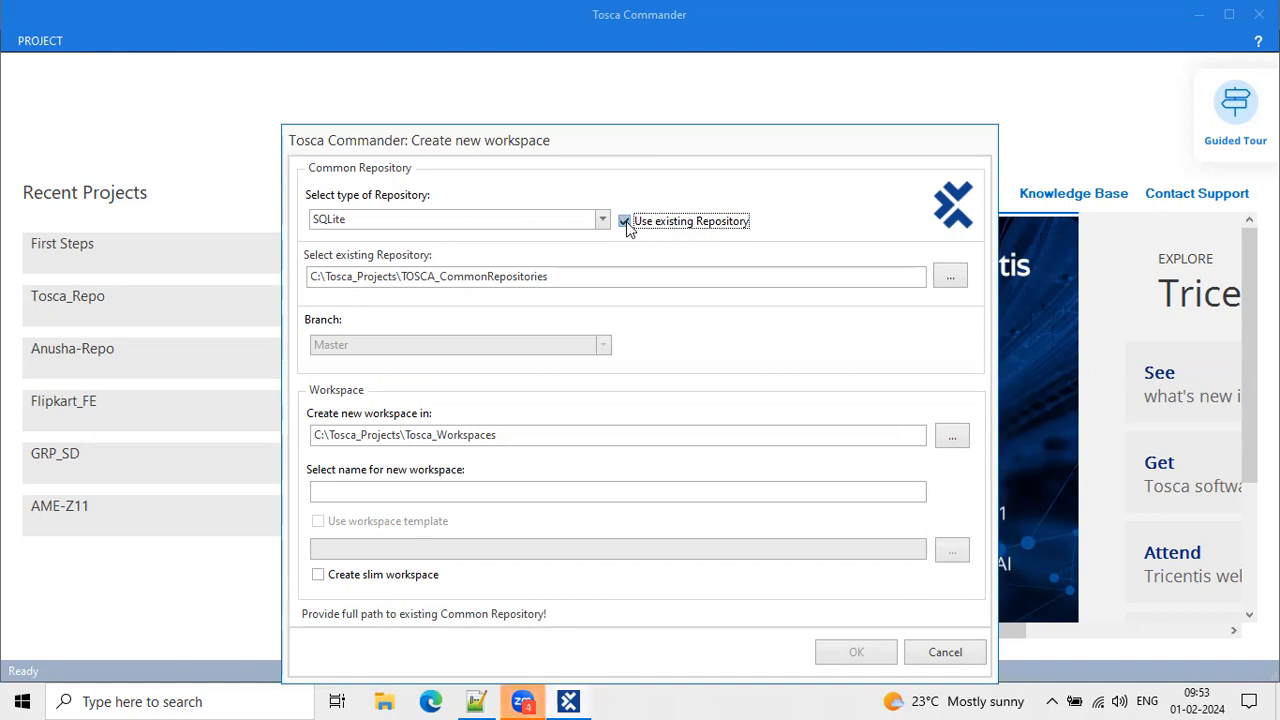
pyautogui.click(625, 222)
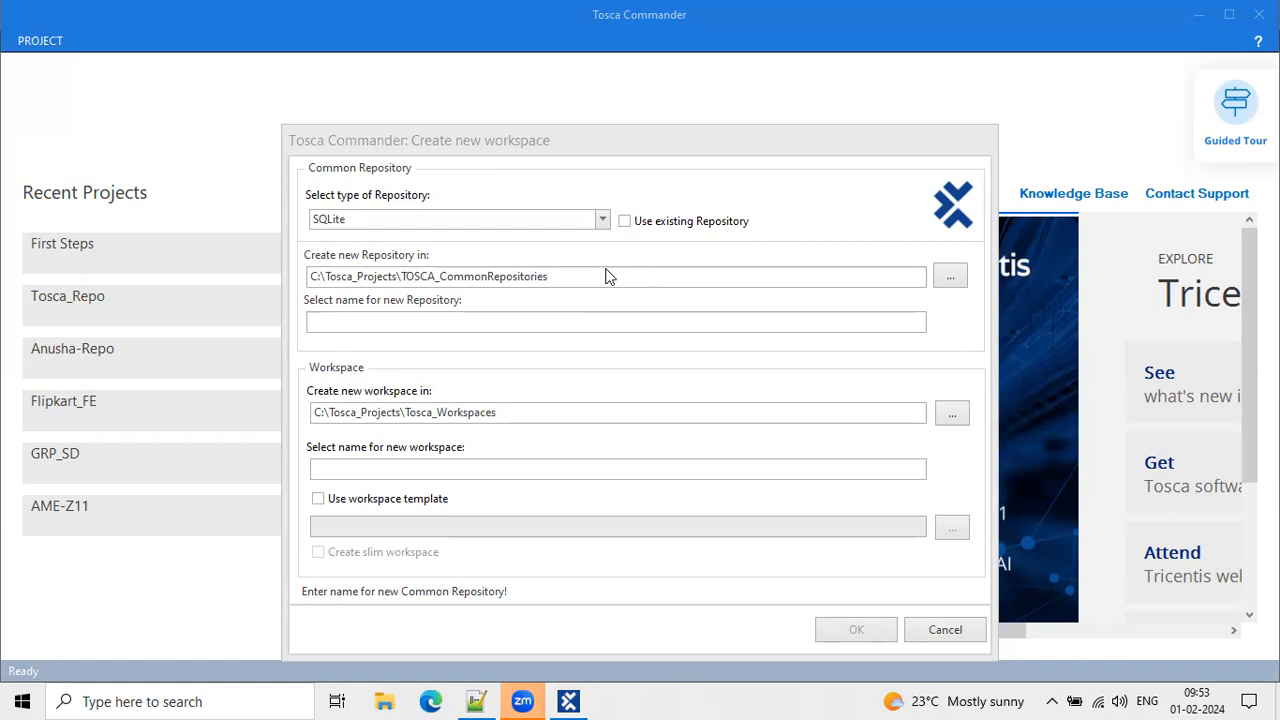
pyautogui.click(340, 322)
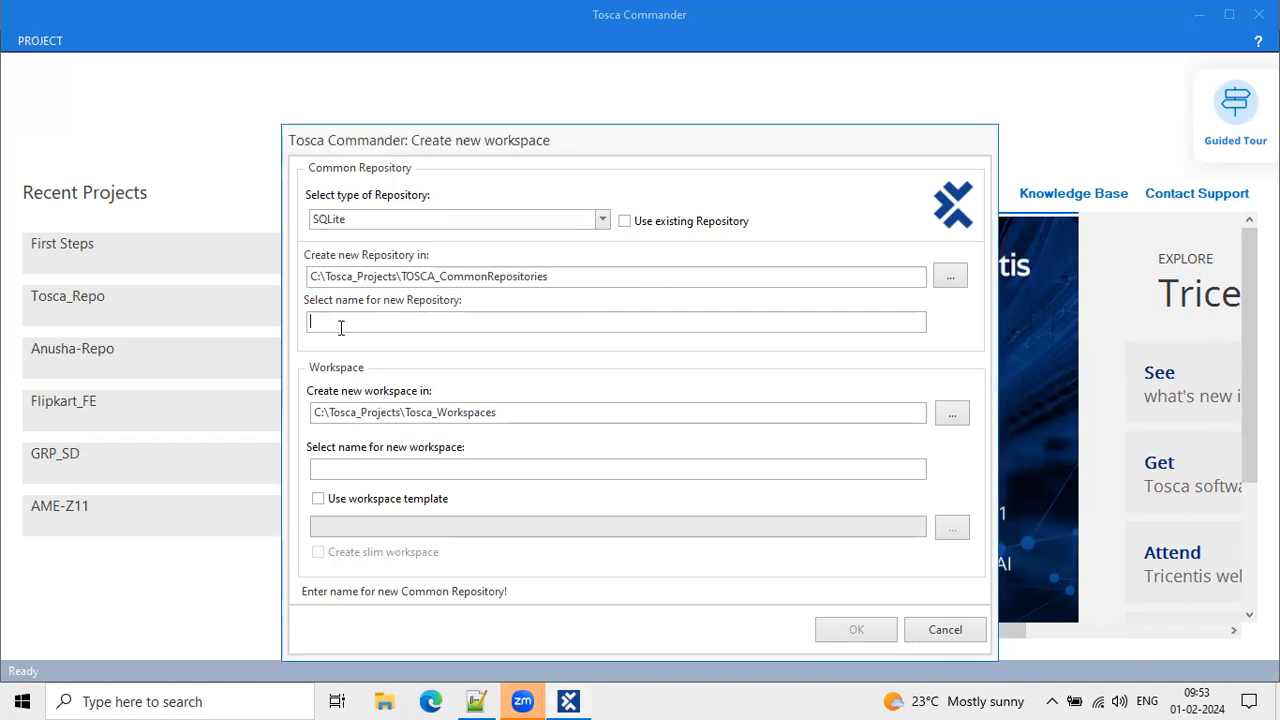
pyautogui.write('Ama')
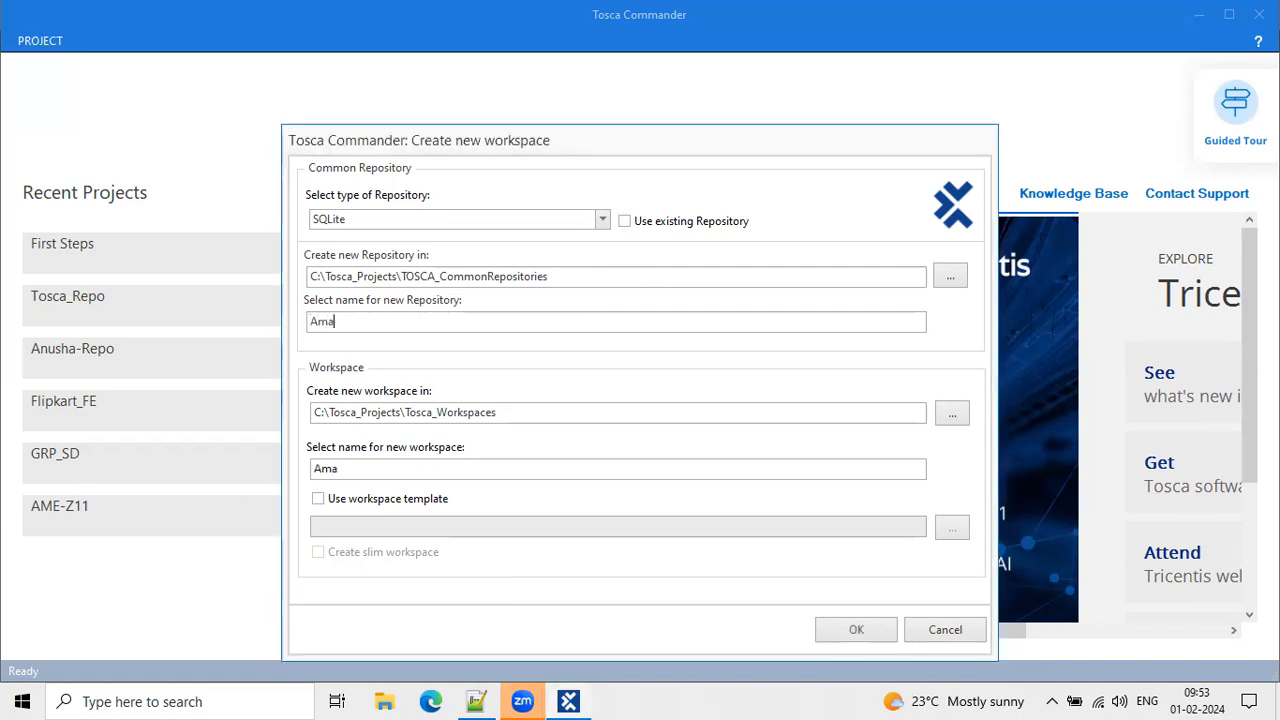
pyautogui.write('zon_Repo')
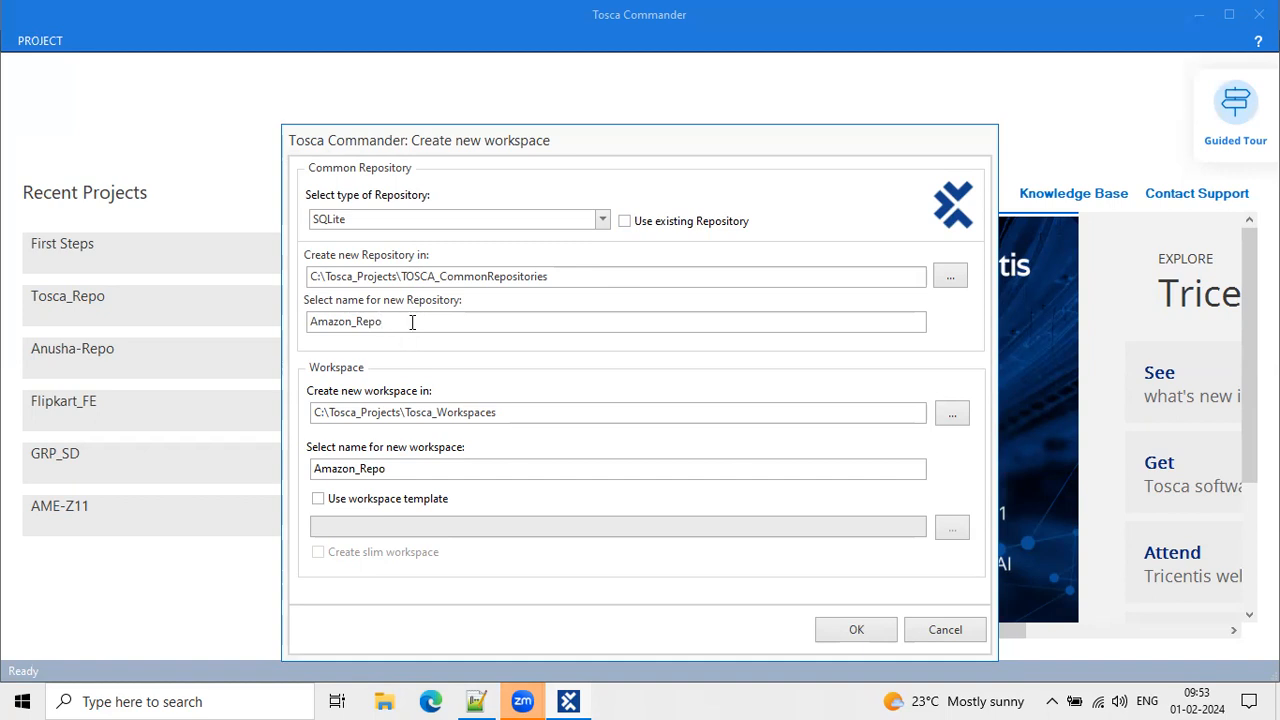
pyautogui.moveTo(408, 320); pyautogui.dragTo(286, 311)
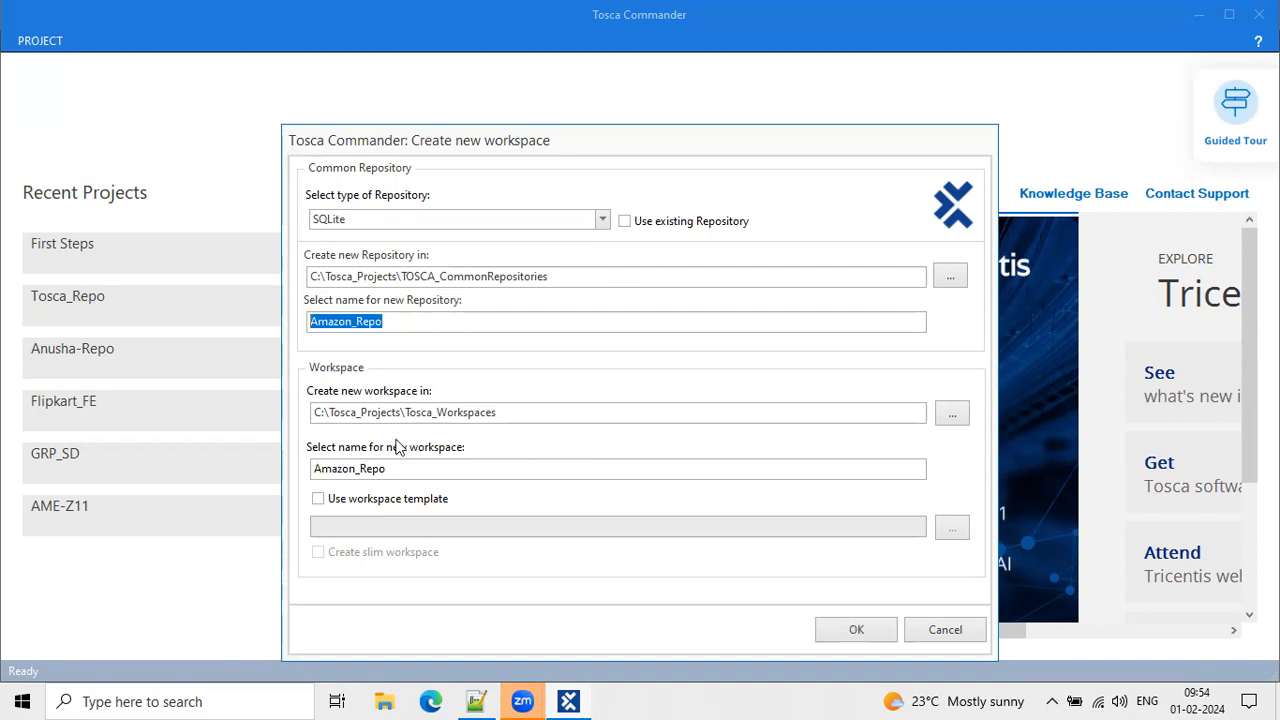
pyautogui.click(320, 497)
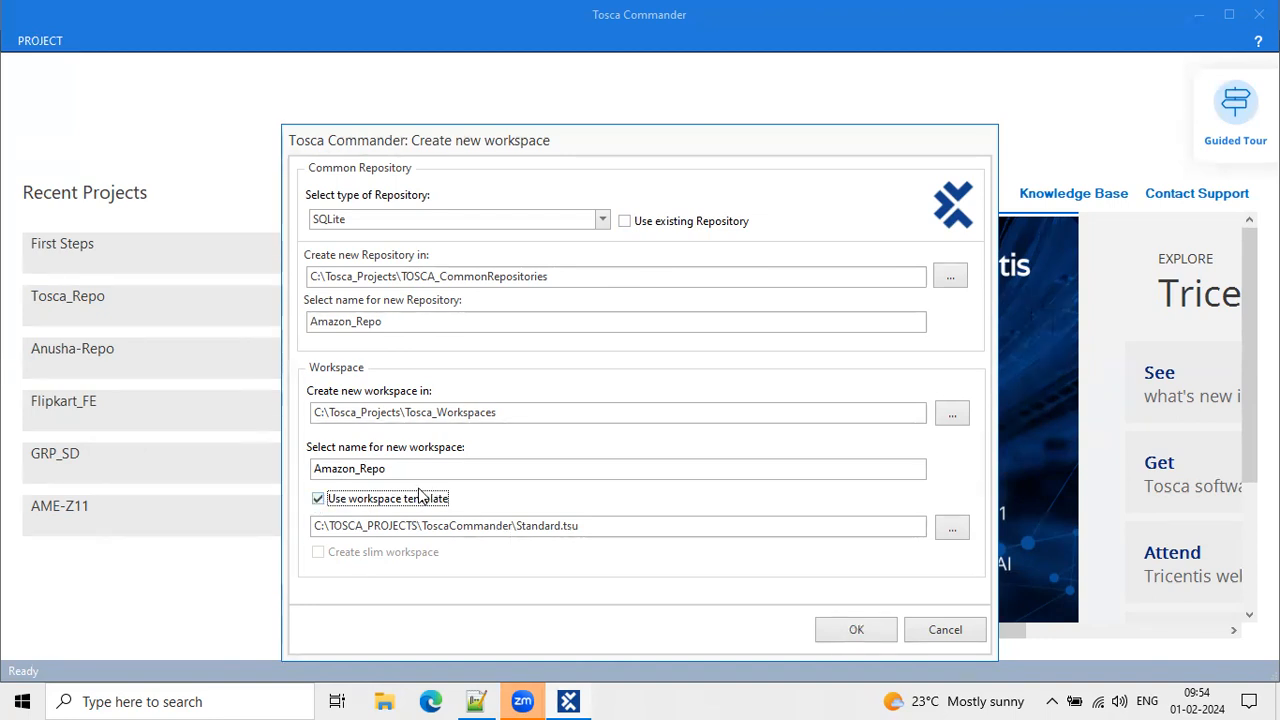
# Confirm creation of the Amazon_Repo workspace and highlight the creation progress message.
pyautogui.click(866, 628)
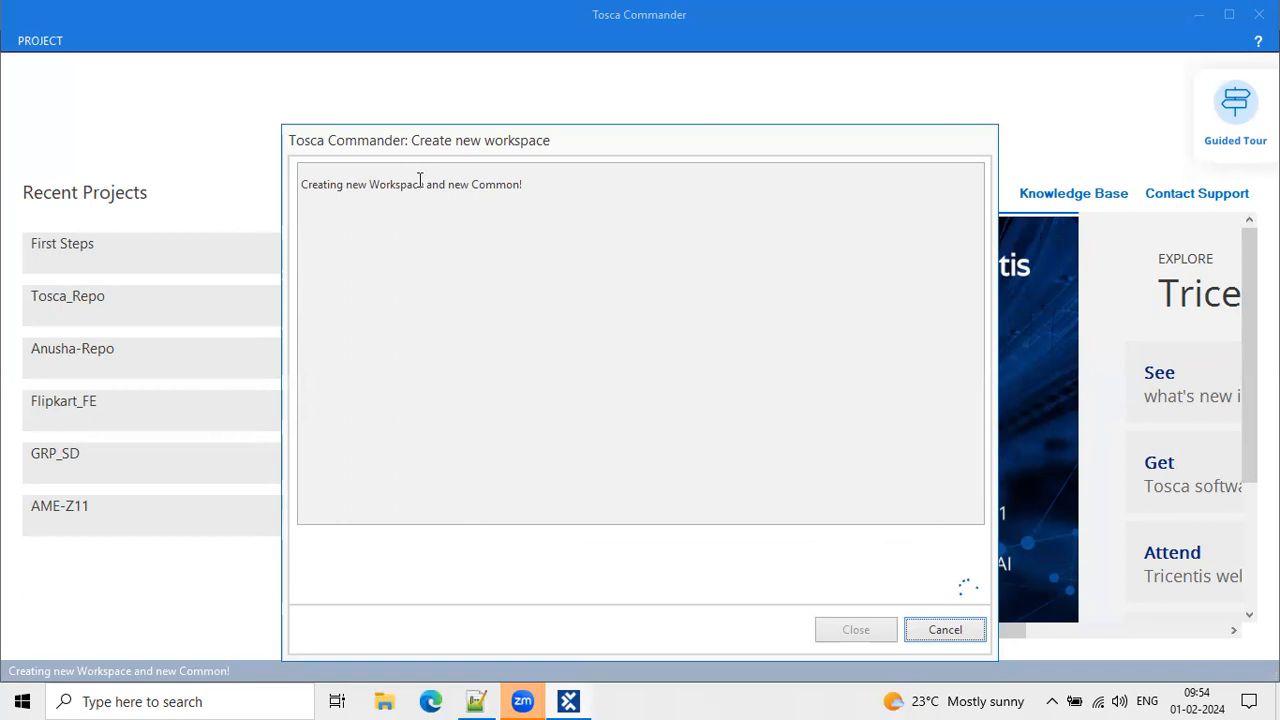
pyautogui.moveTo(343, 184); pyautogui.dragTo(528, 185)
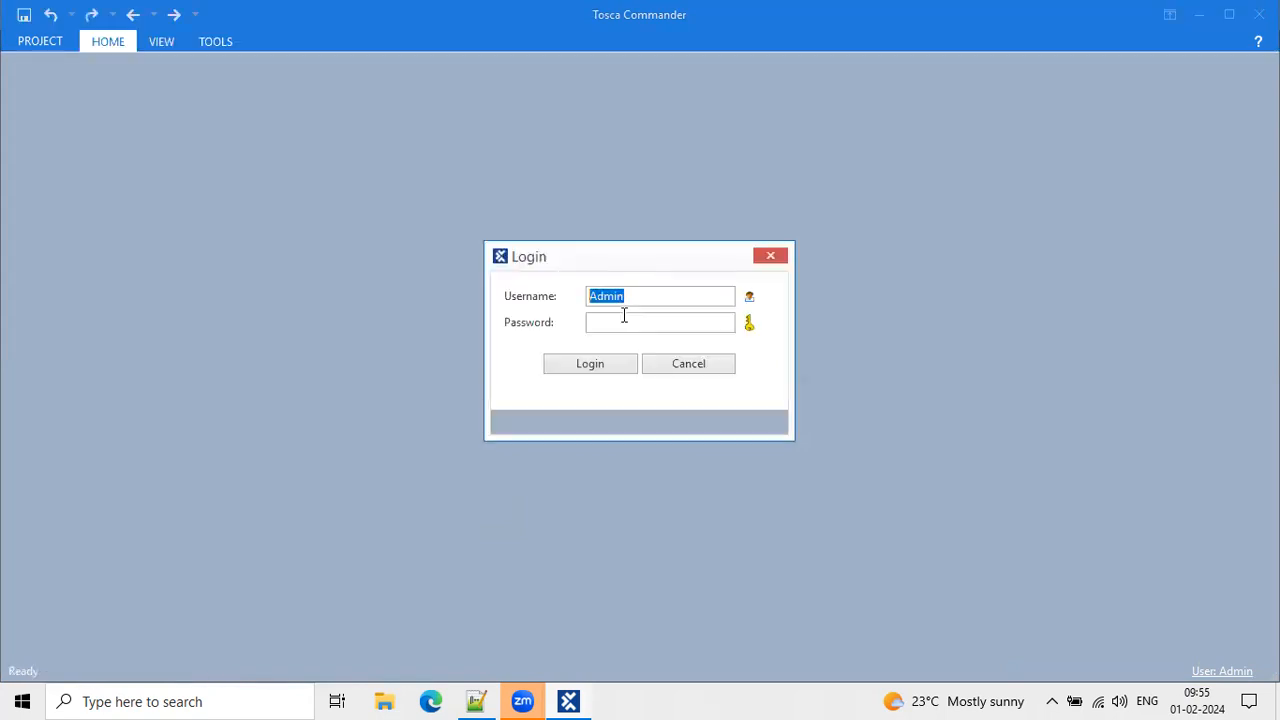
# Log in with the default username to open the Amazon_Repo workspace.
pyautogui.click(624, 315)
pyautogui.hotkey('ctrl', 'a')
pyautogui.click(606, 322)
pyautogui.click(584, 357)
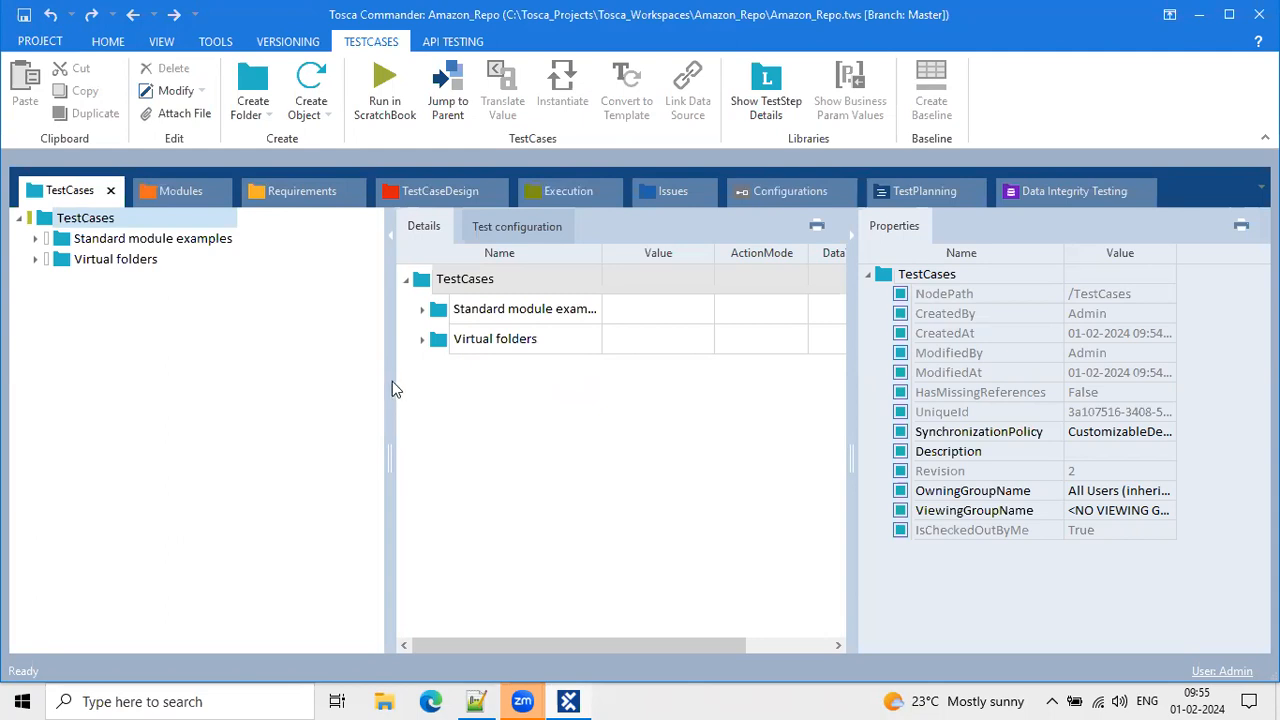
# Narrow the tree panel, then undock and re-dock the Modules section.
pyautogui.moveTo(388, 381); pyautogui.dragTo(374, 381)
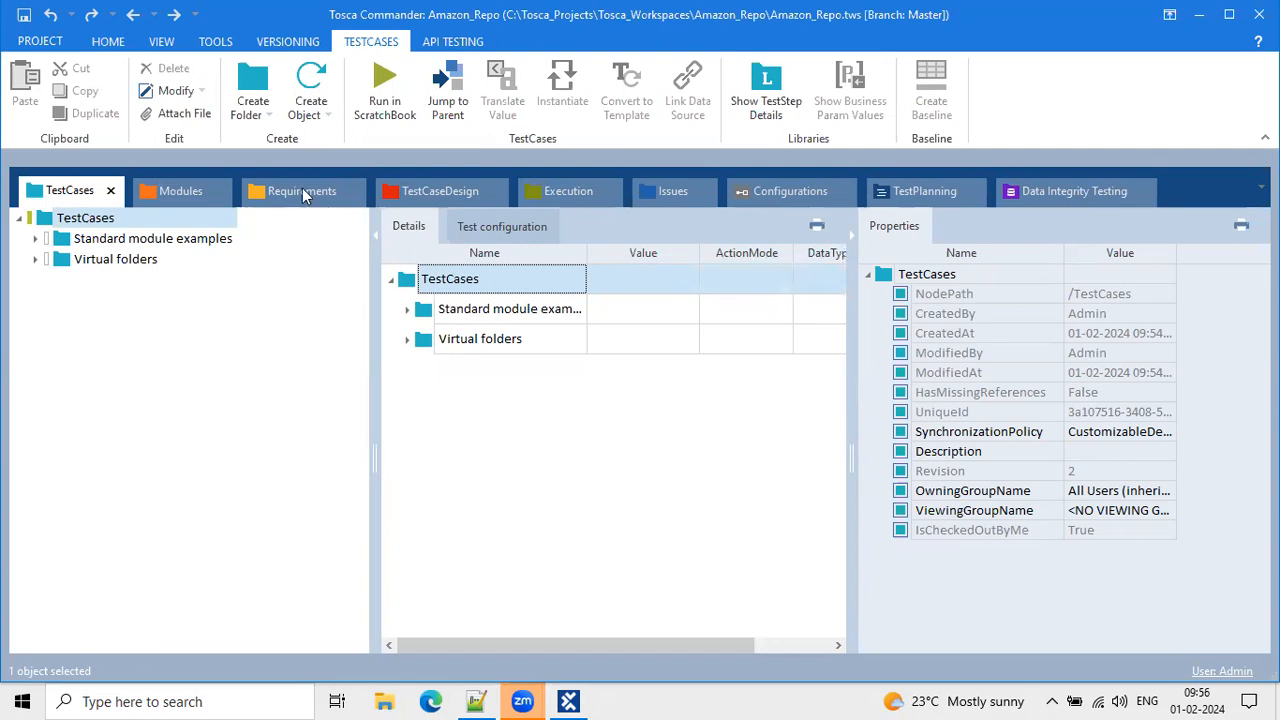
pyautogui.click(190, 196)
pyautogui.moveTo(194, 199); pyautogui.dragTo(176, 191)
pyautogui.click(176, 191)
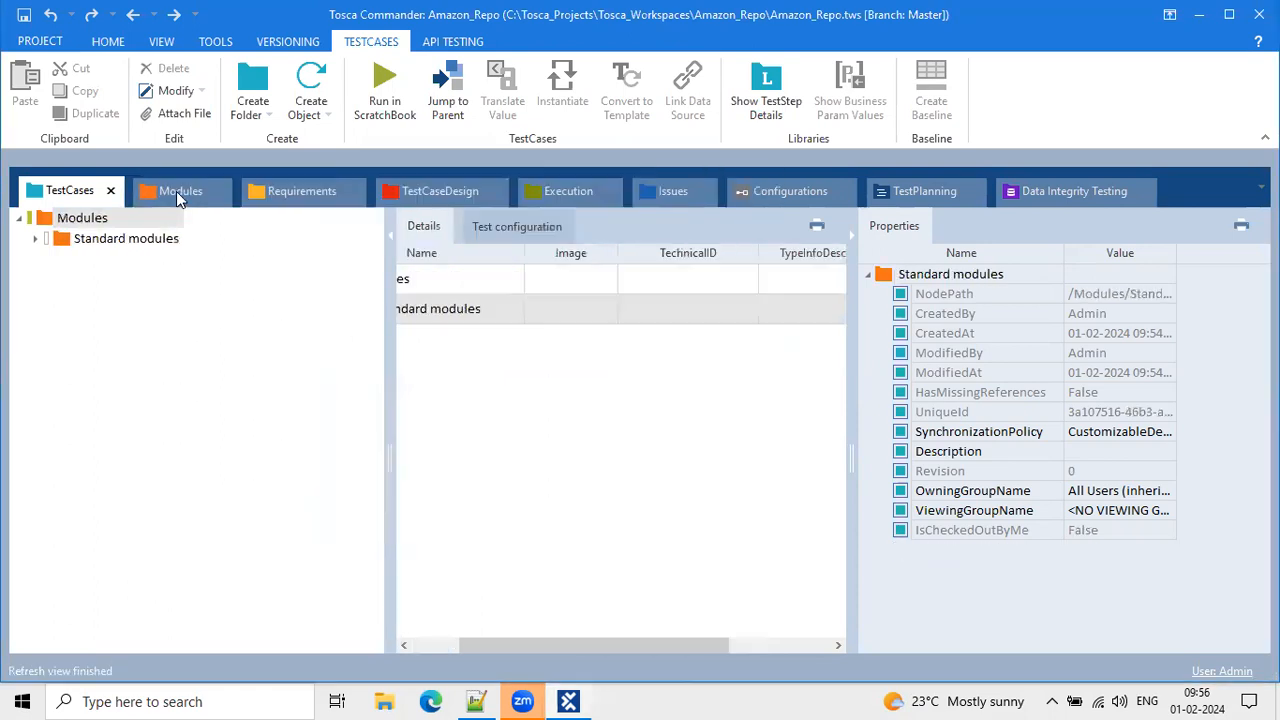
pyautogui.doubleClick(176, 191)
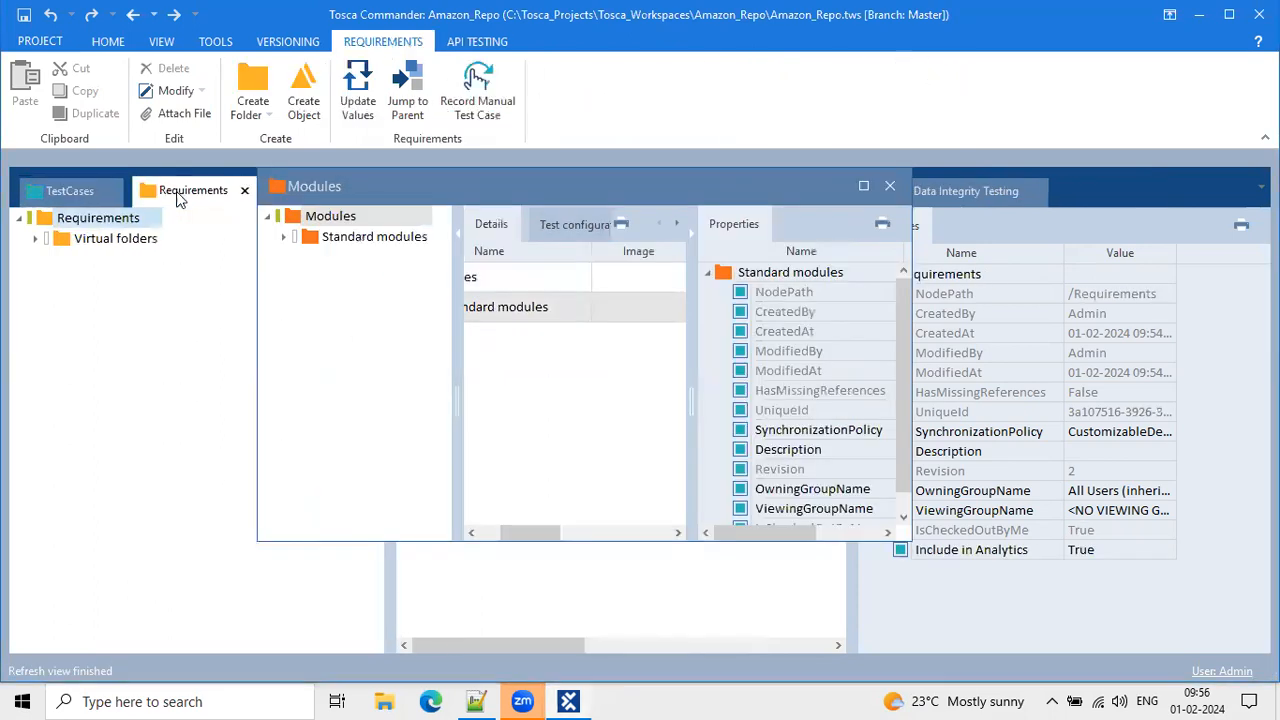
pyautogui.doubleClick(388, 189)
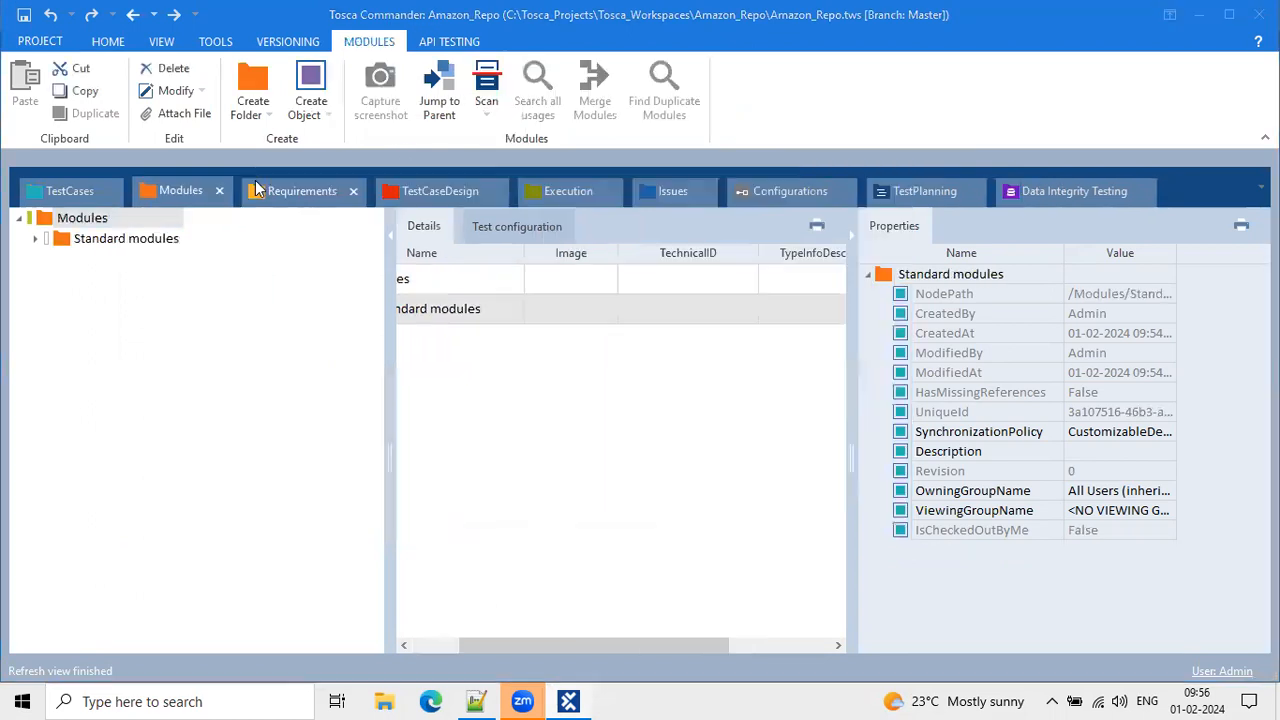
pyautogui.click(60, 186)
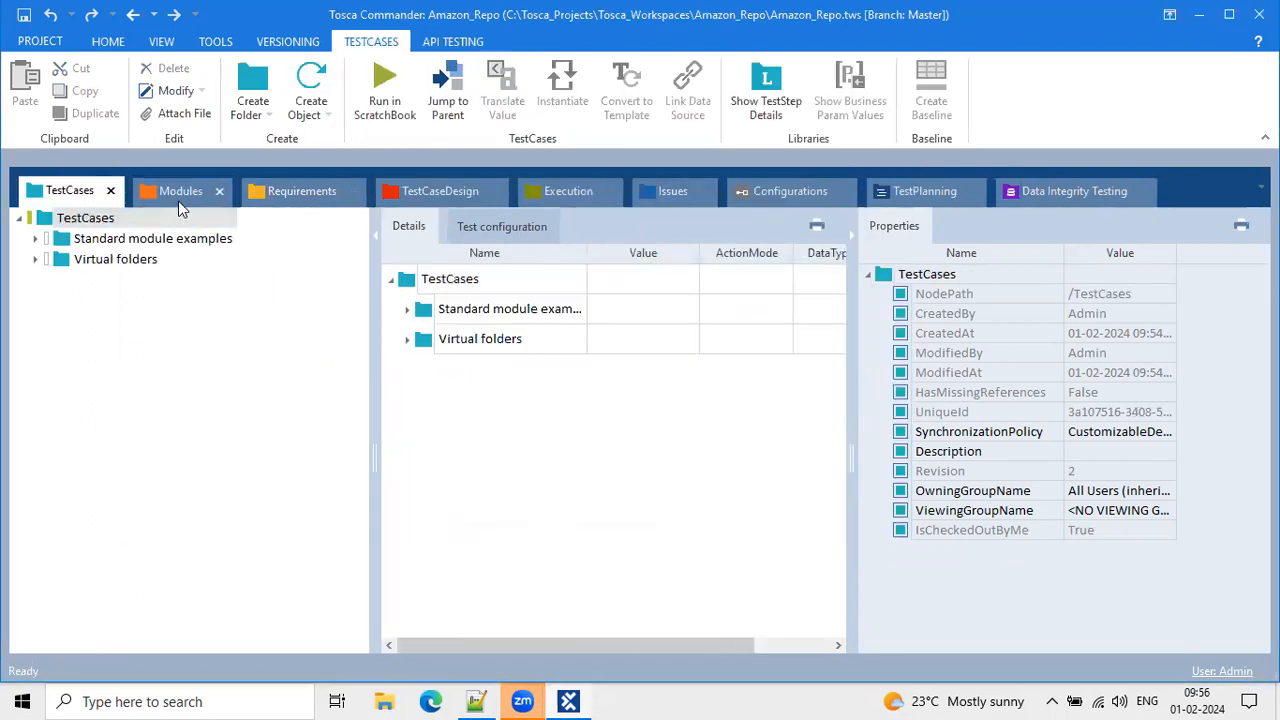
pyautogui.click(175, 194)
# Browse Requirements through TestPlanning, dock Data Integrity Testing before TestPlanning, then return to TestCases.
pyautogui.click(300, 195)
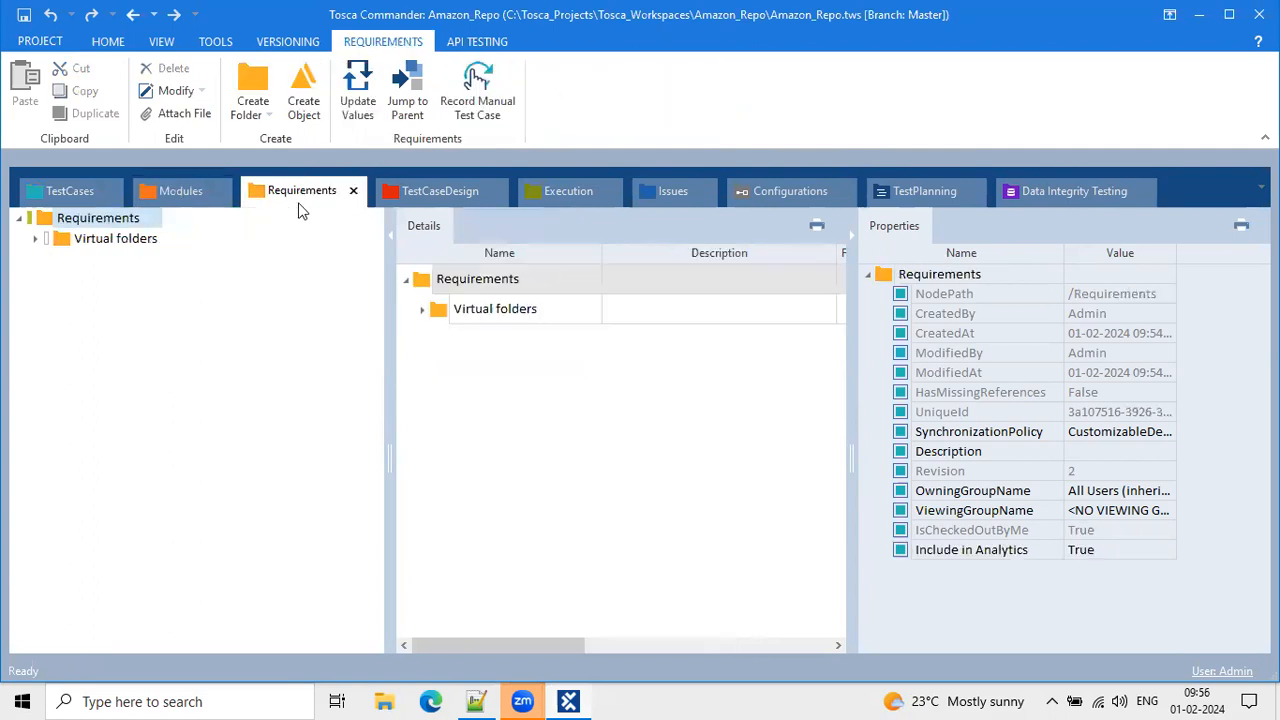
pyautogui.click(420, 192)
pyautogui.click(565, 193)
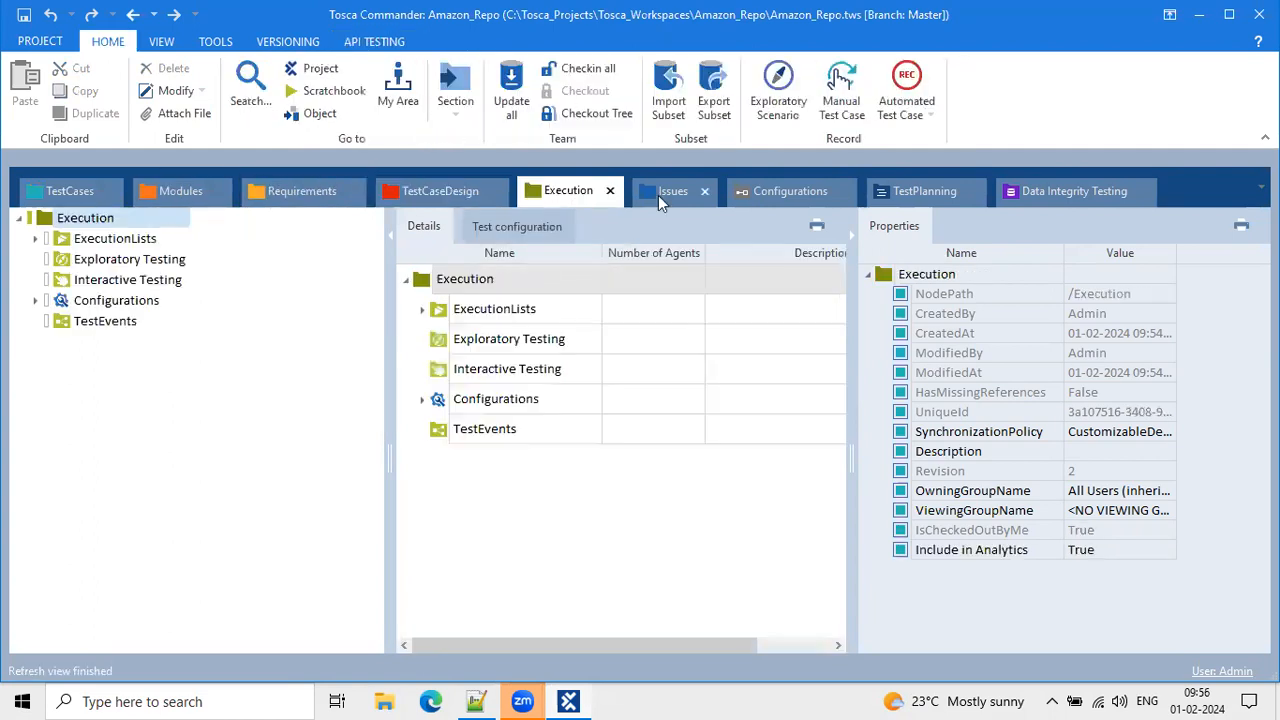
pyautogui.click(798, 196)
pyautogui.click(915, 192)
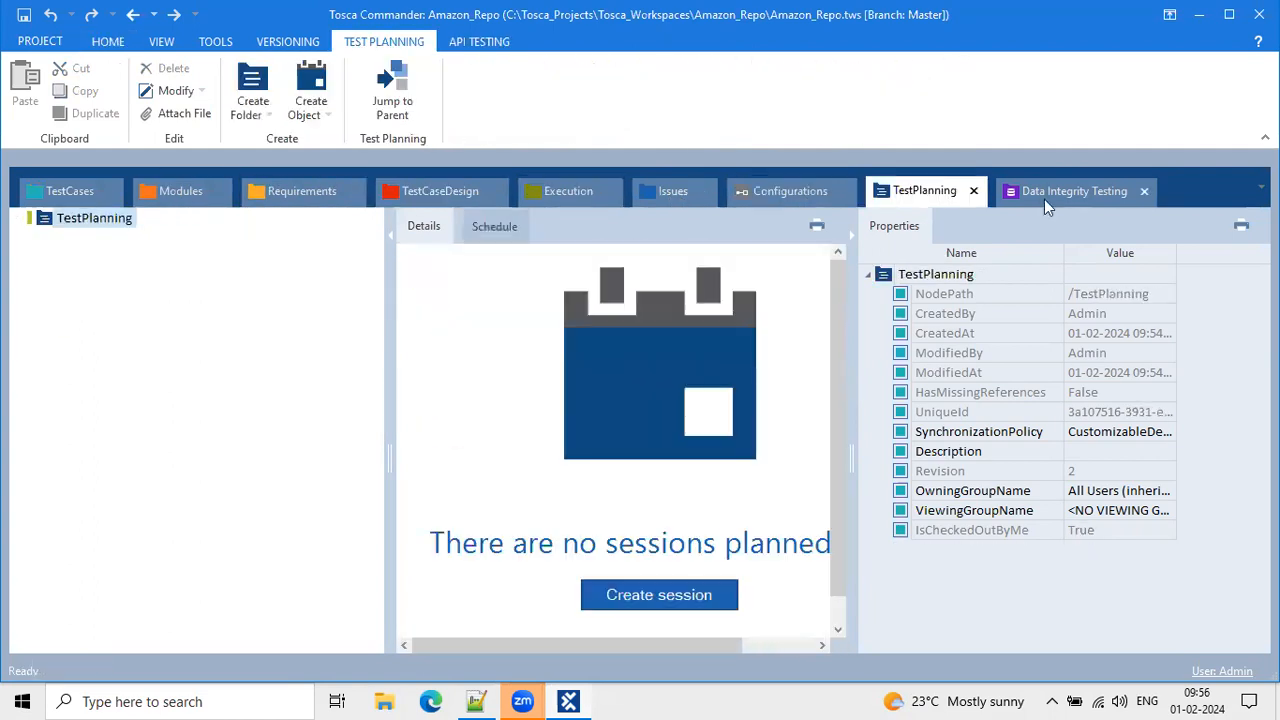
pyautogui.moveTo(1035, 201); pyautogui.dragTo(720, 212)
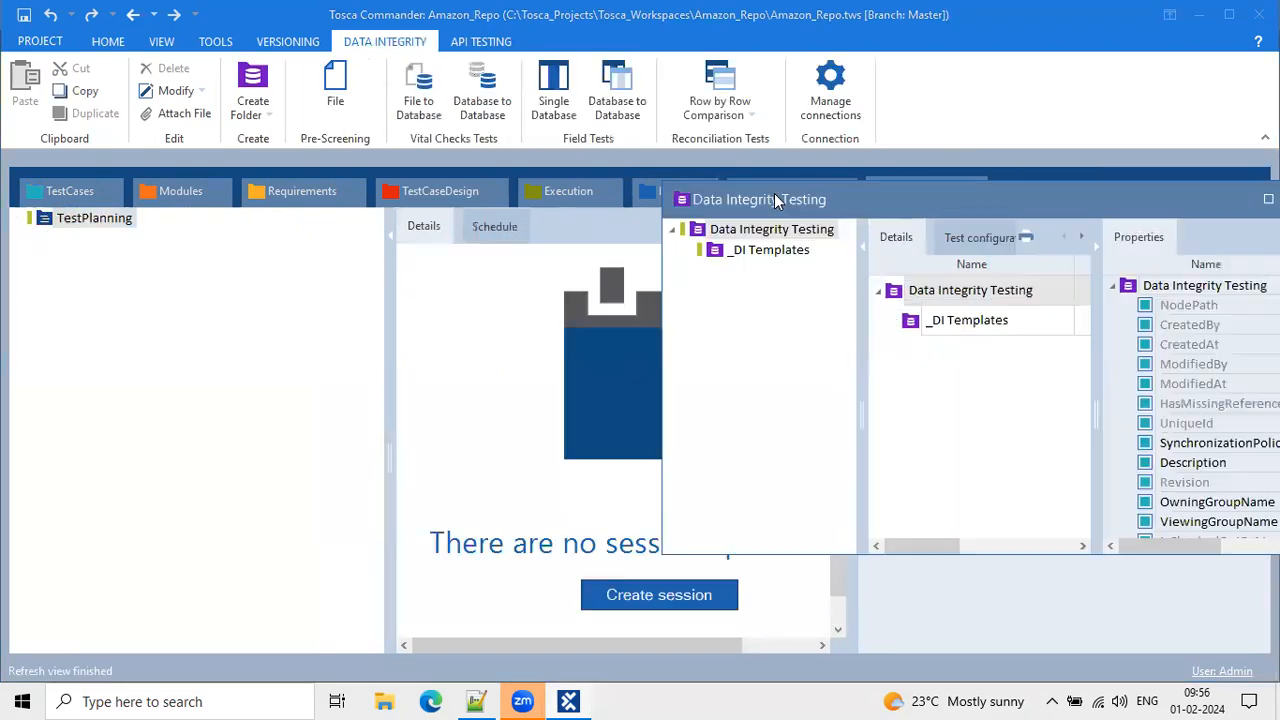
pyautogui.moveTo(877, 178); pyautogui.dragTo(878, 186)
pyautogui.click(55, 189)
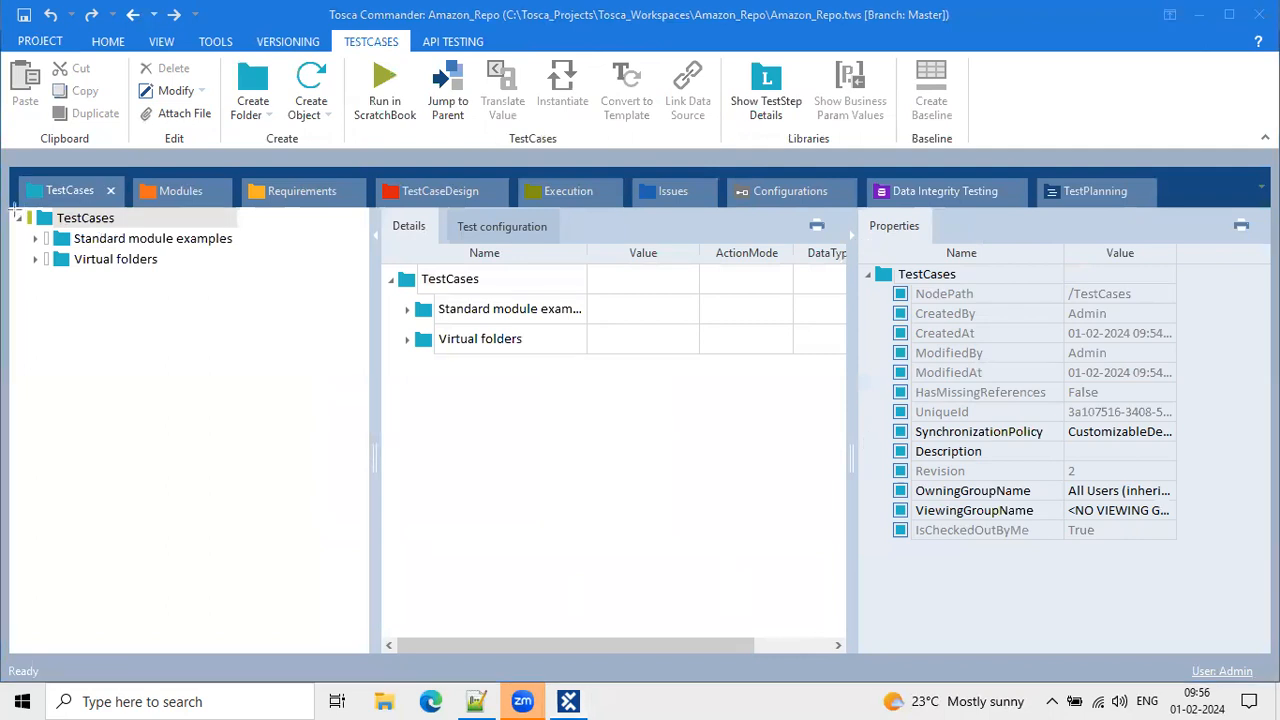
pyautogui.moveTo(10, 210); pyautogui.dragTo(364, 628)
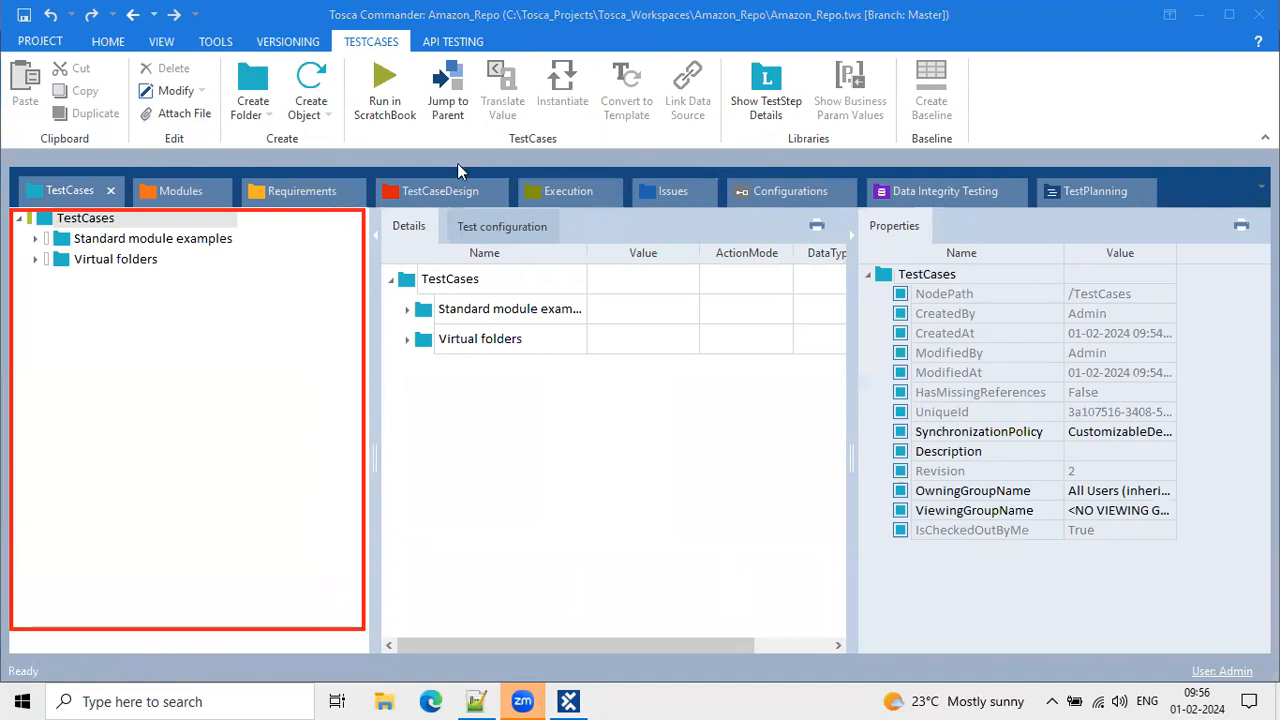
pyautogui.click(35, 259)
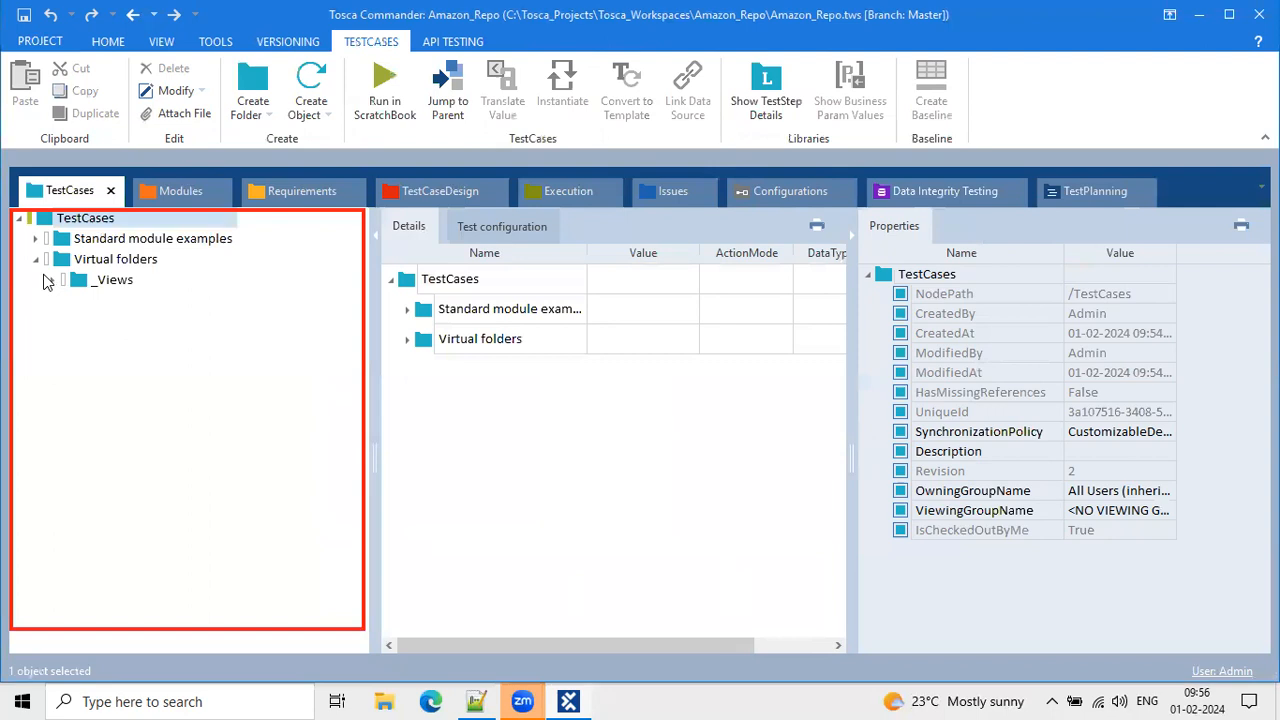
pyautogui.click(53, 280)
pyautogui.click(36, 240)
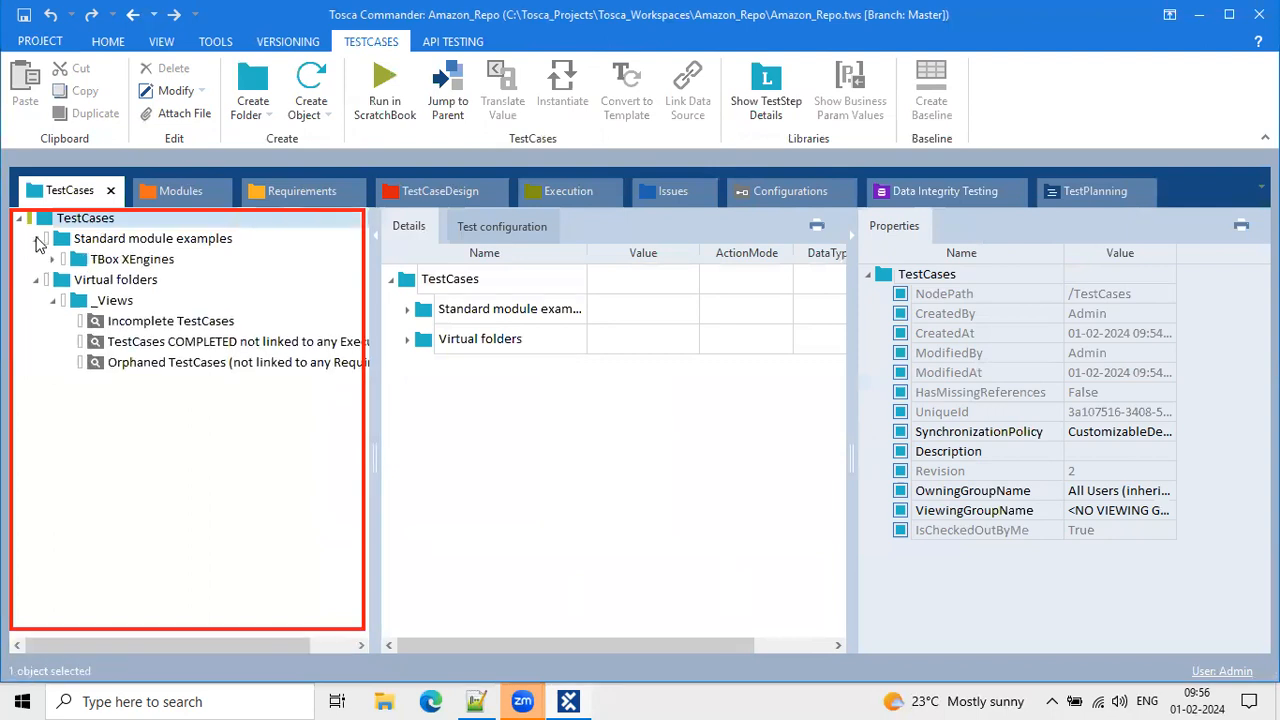
pyautogui.click(35, 280)
pyautogui.click(53, 260)
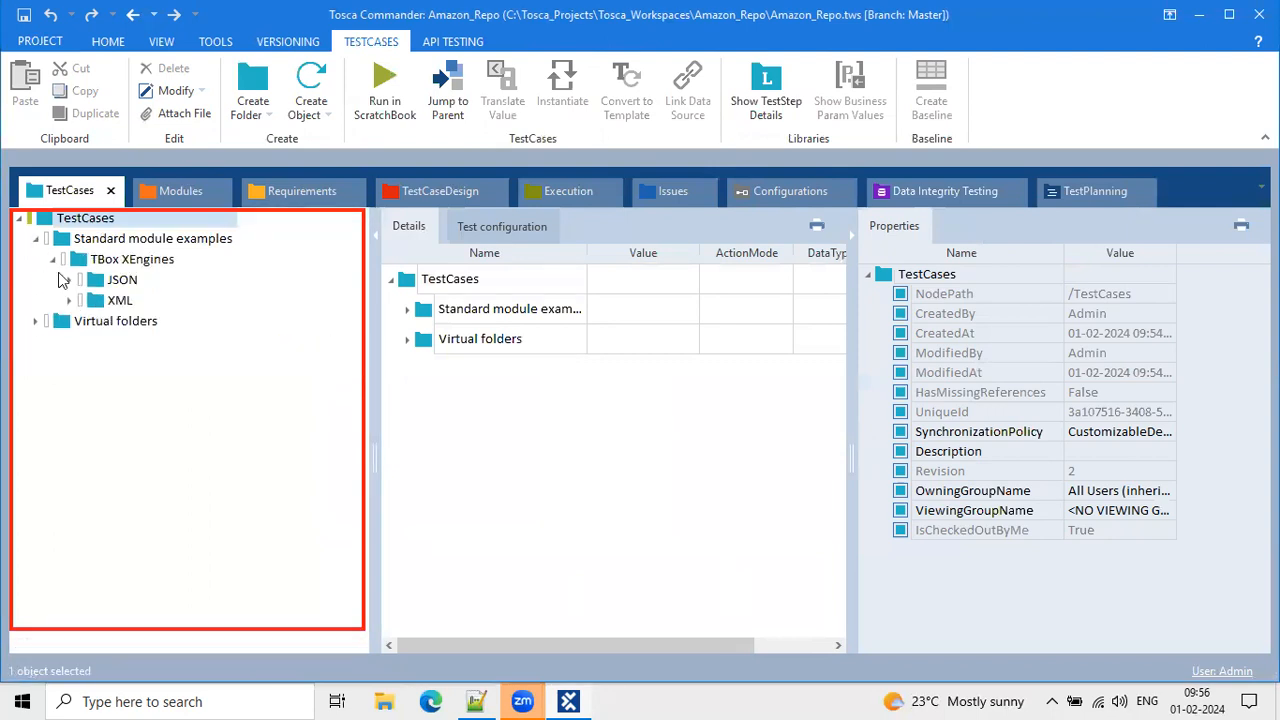
pyautogui.click(68, 280)
pyautogui.click(68, 280)
pyautogui.click(54, 260)
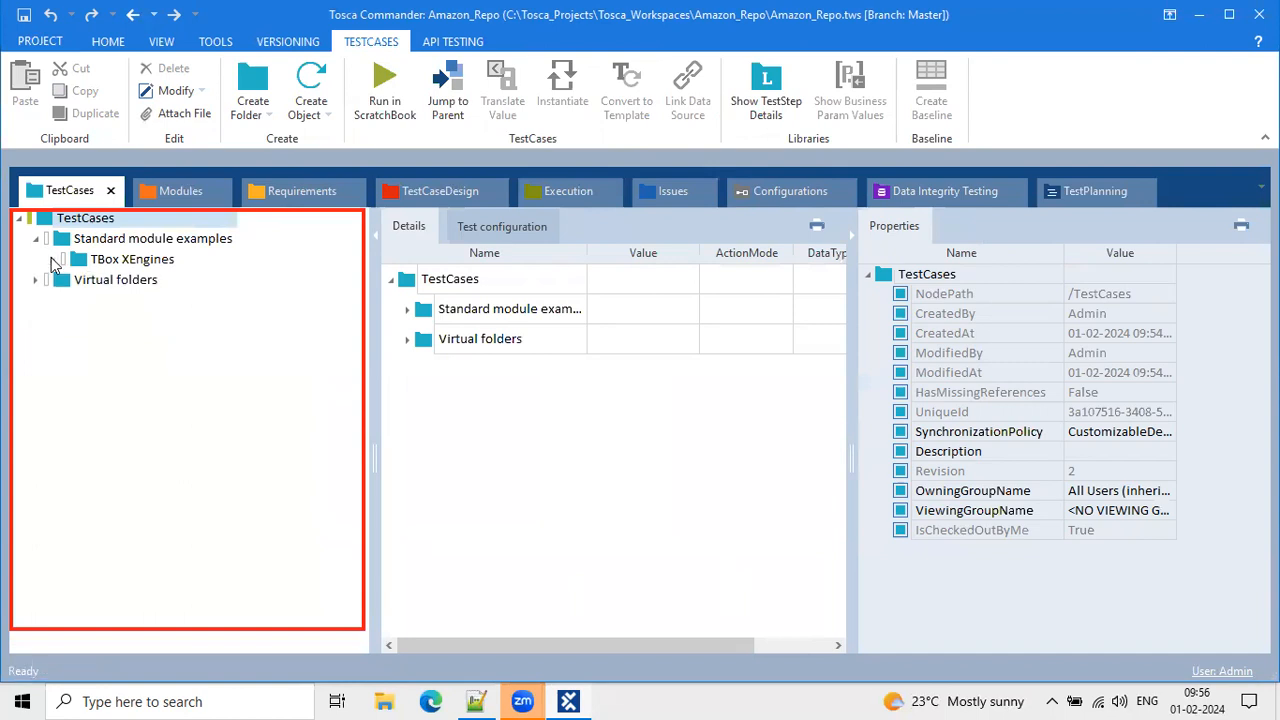
pyautogui.click(36, 240)
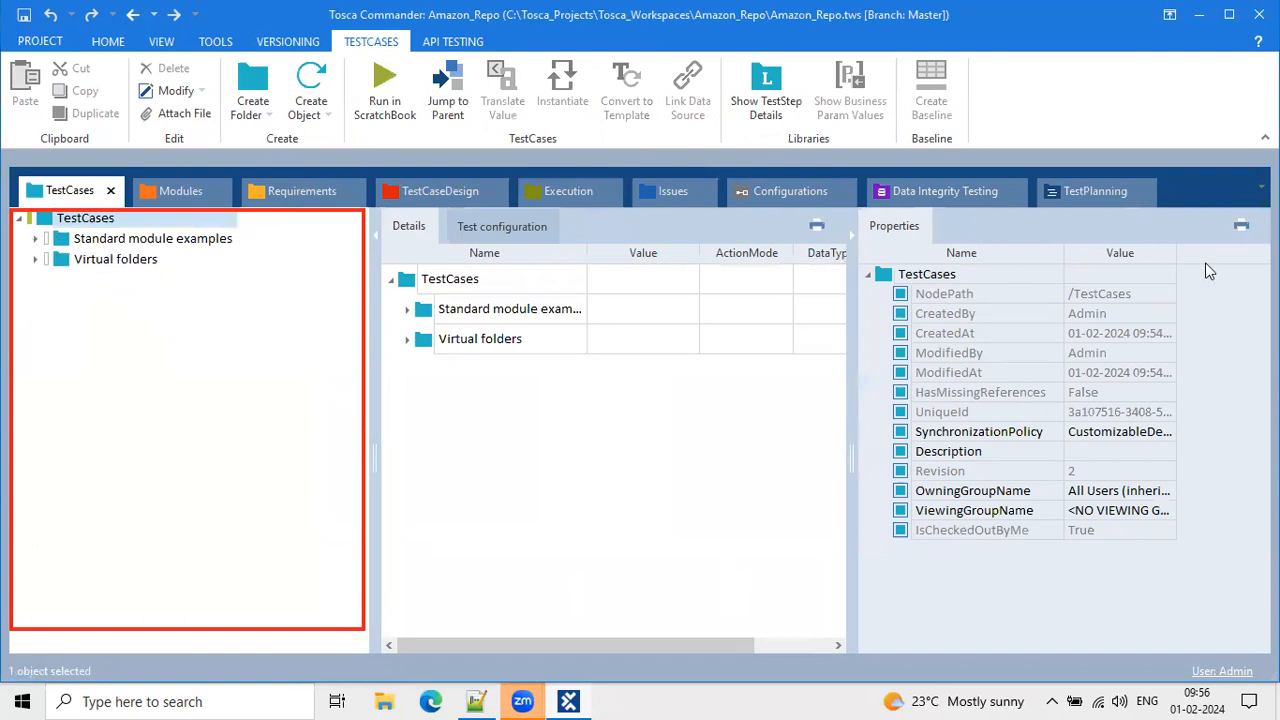
pyautogui.moveTo(853, 213)
pyautogui.mouseDown()
pyautogui.moveTo(1278, 403)
pyautogui.moveTo(1228, 627)
pyautogui.mouseUp()
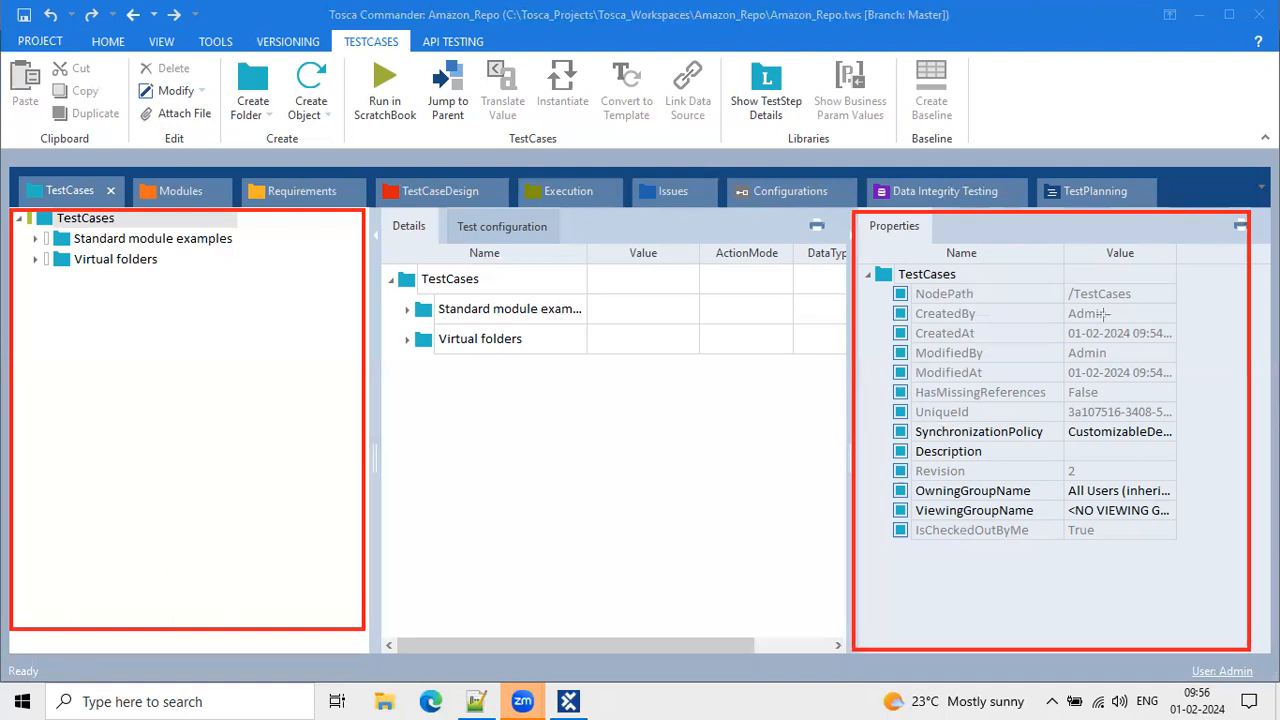
pyautogui.click(44, 230)
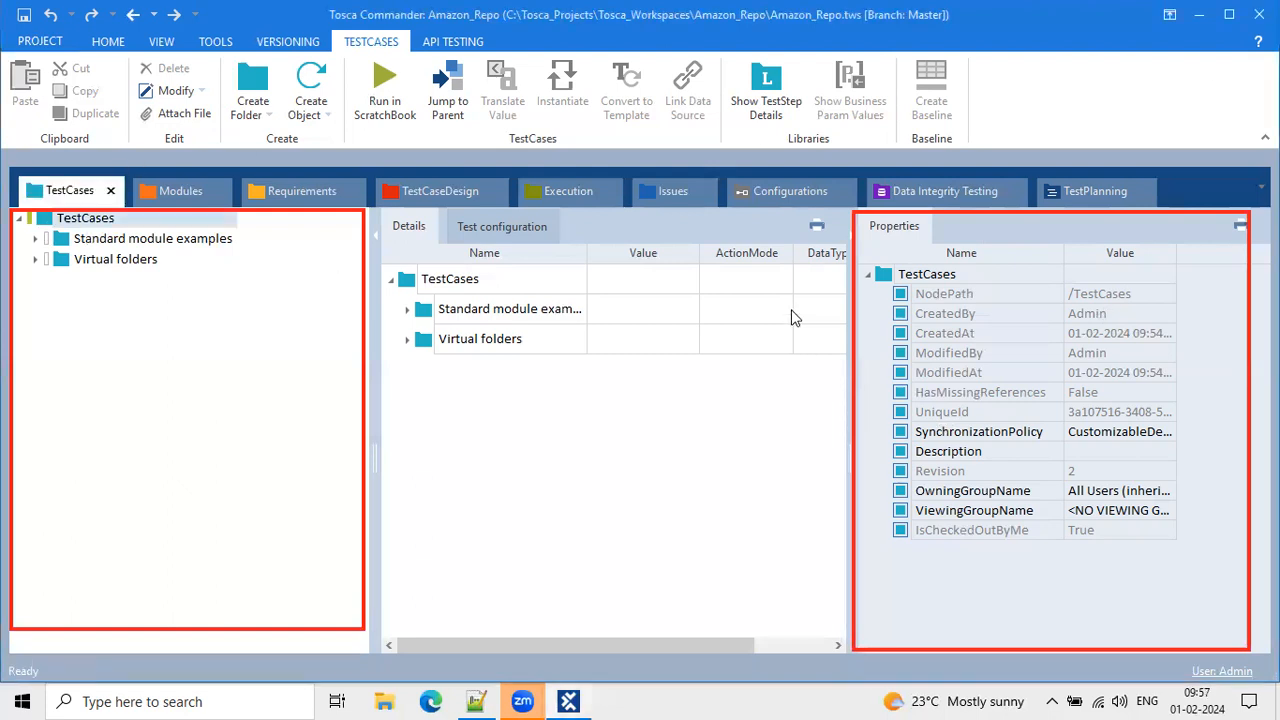
pyautogui.click(905, 286)
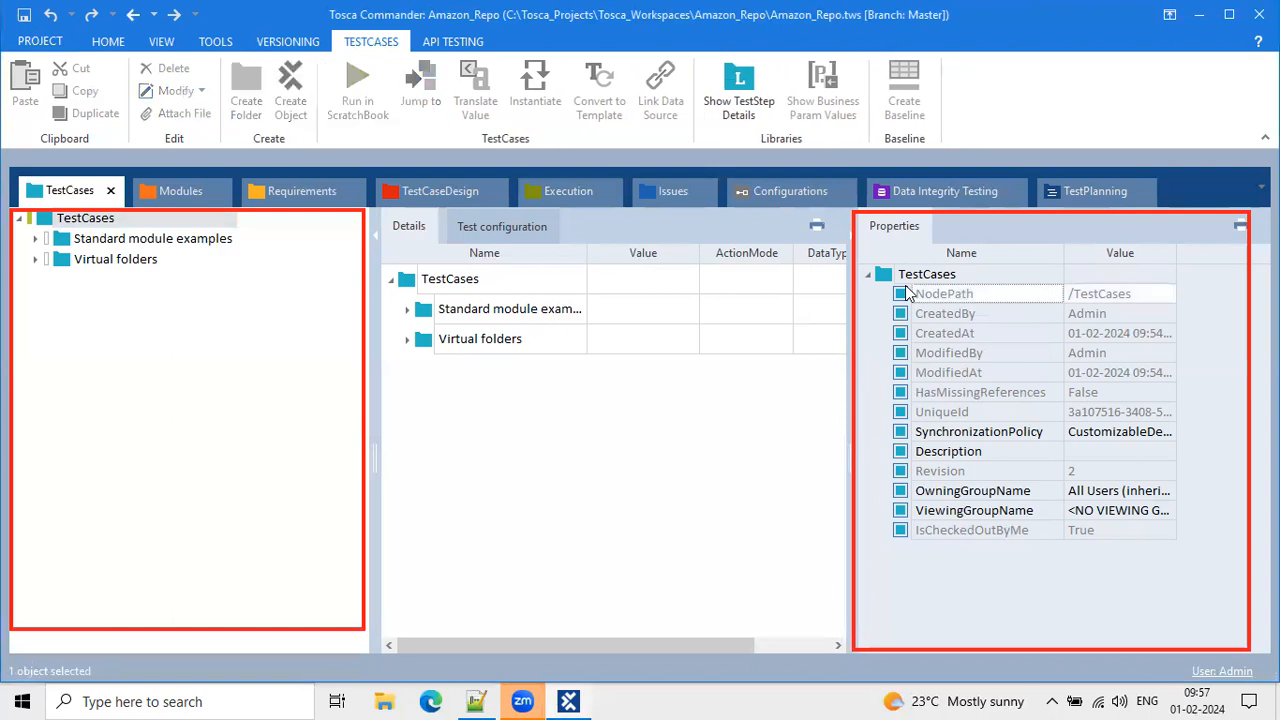
pyautogui.click(113, 261)
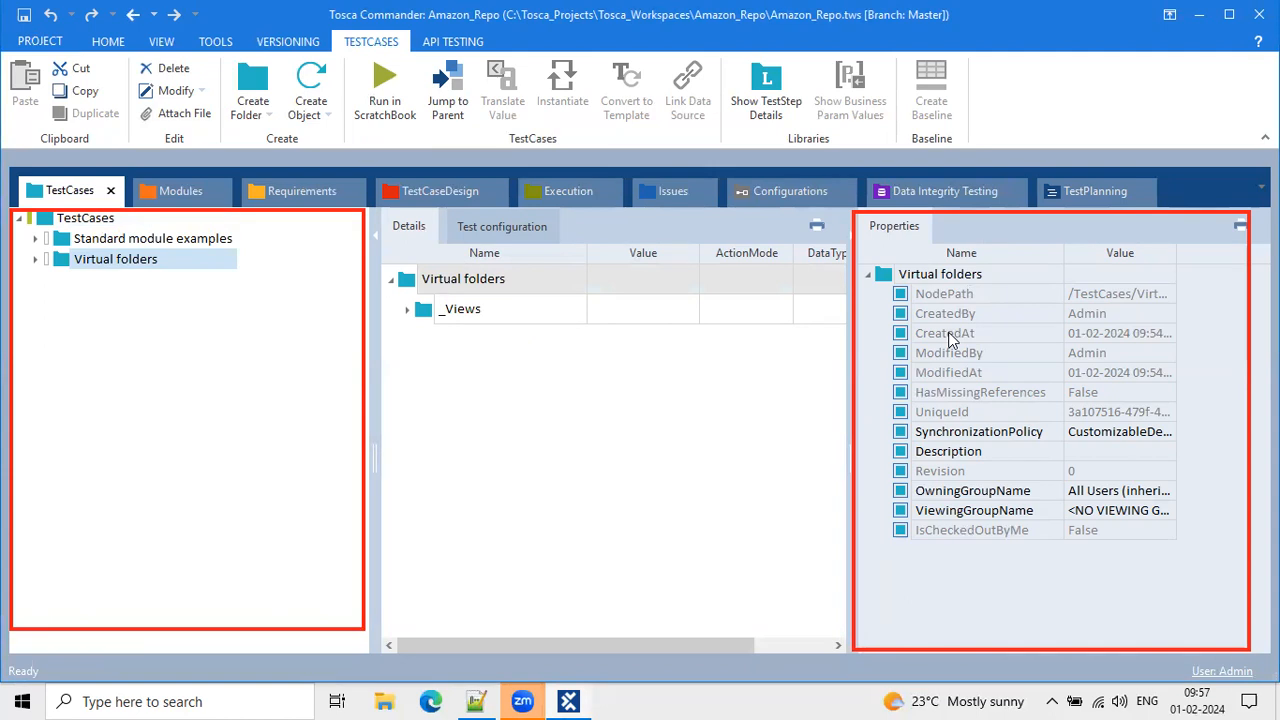
pyautogui.click(58, 219)
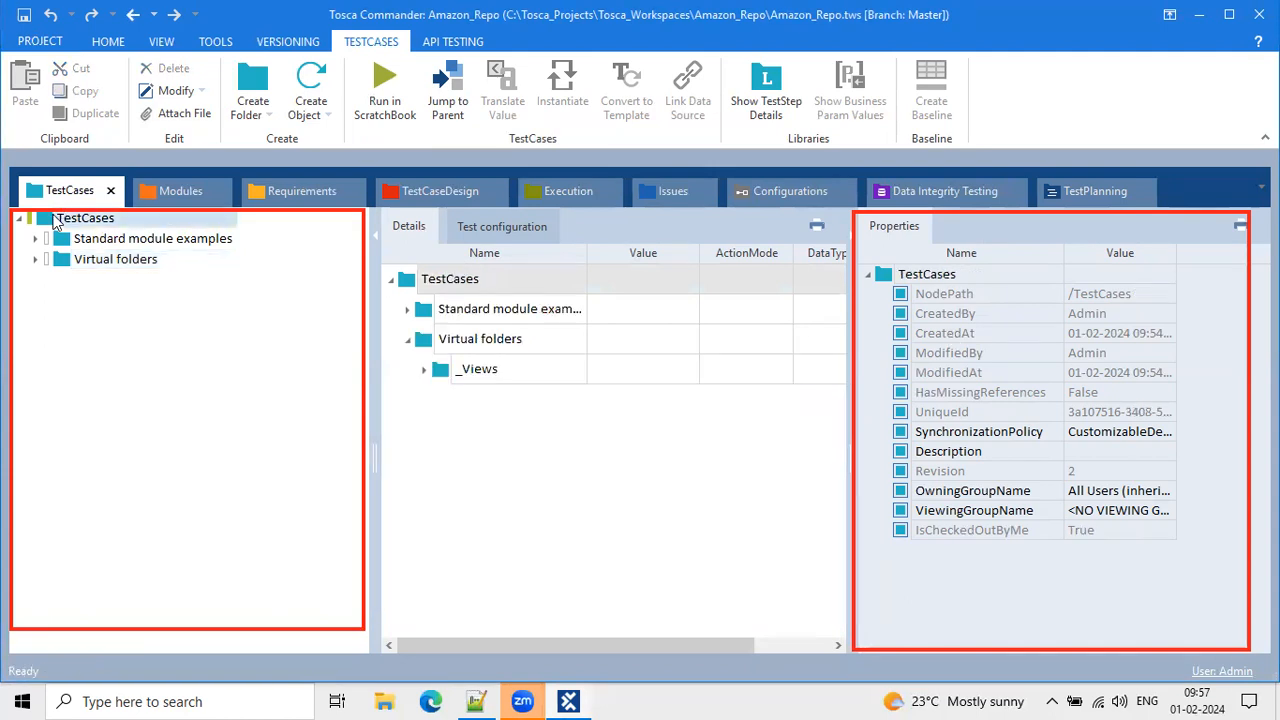
pyautogui.click(58, 219)
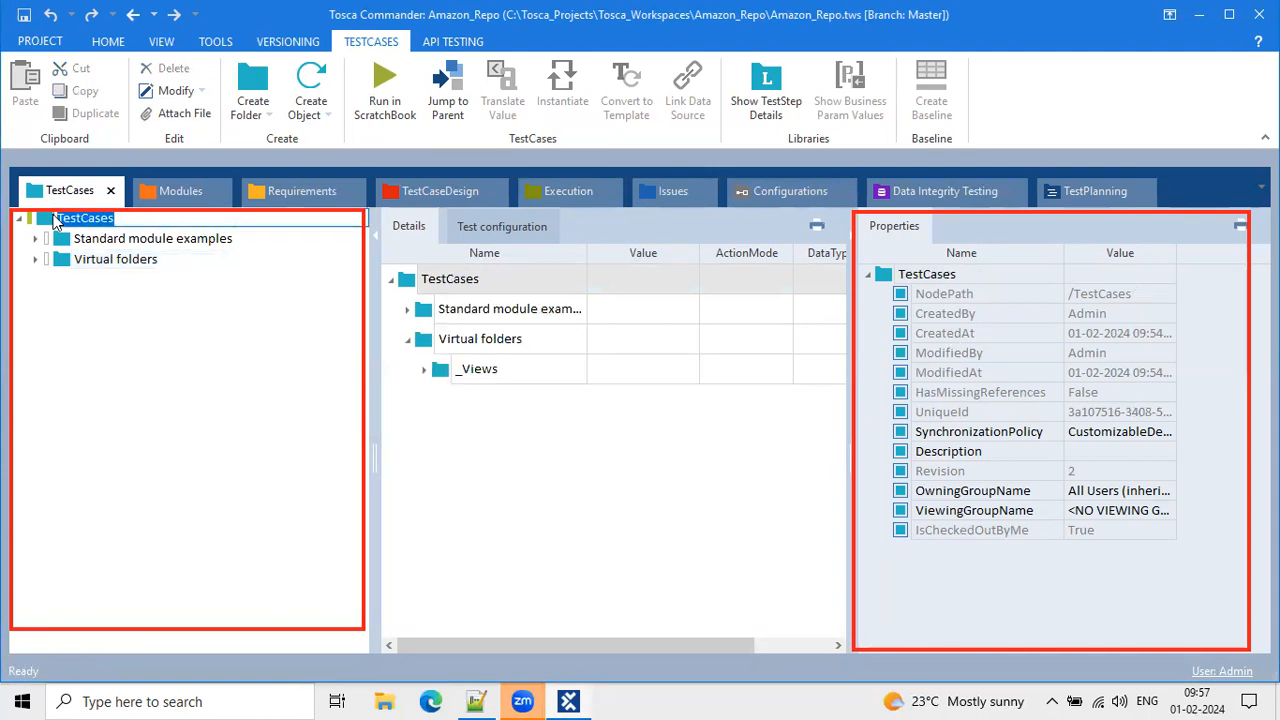
pyautogui.click(47, 220)
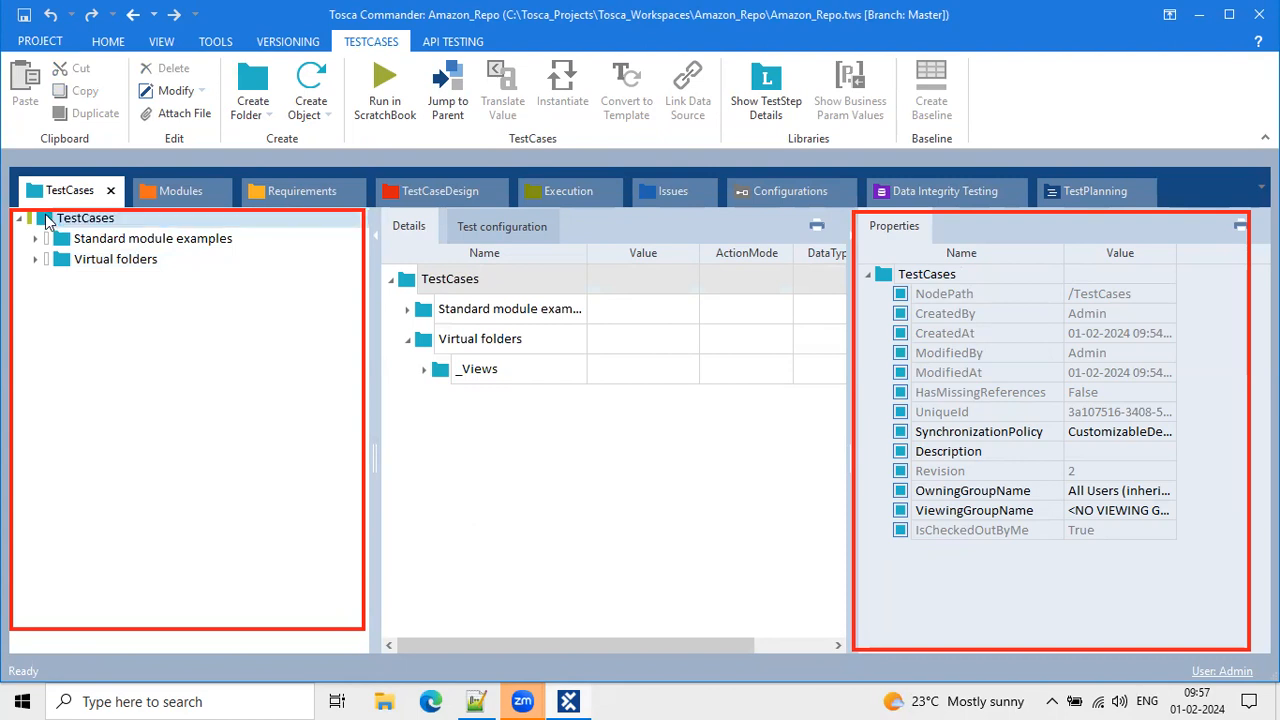
# Create <New TestCase> under TestCases and frame its details with a red annotation box.
pyautogui.rightClick(47, 220)
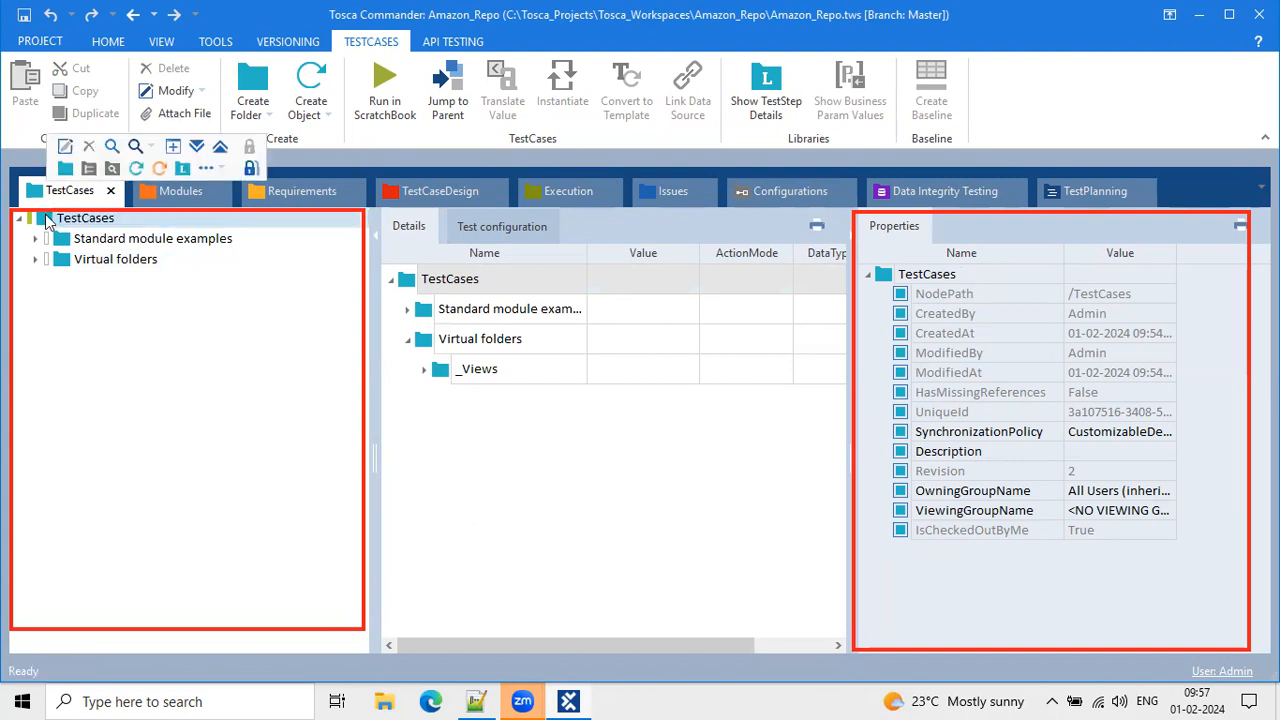
pyautogui.click(137, 171)
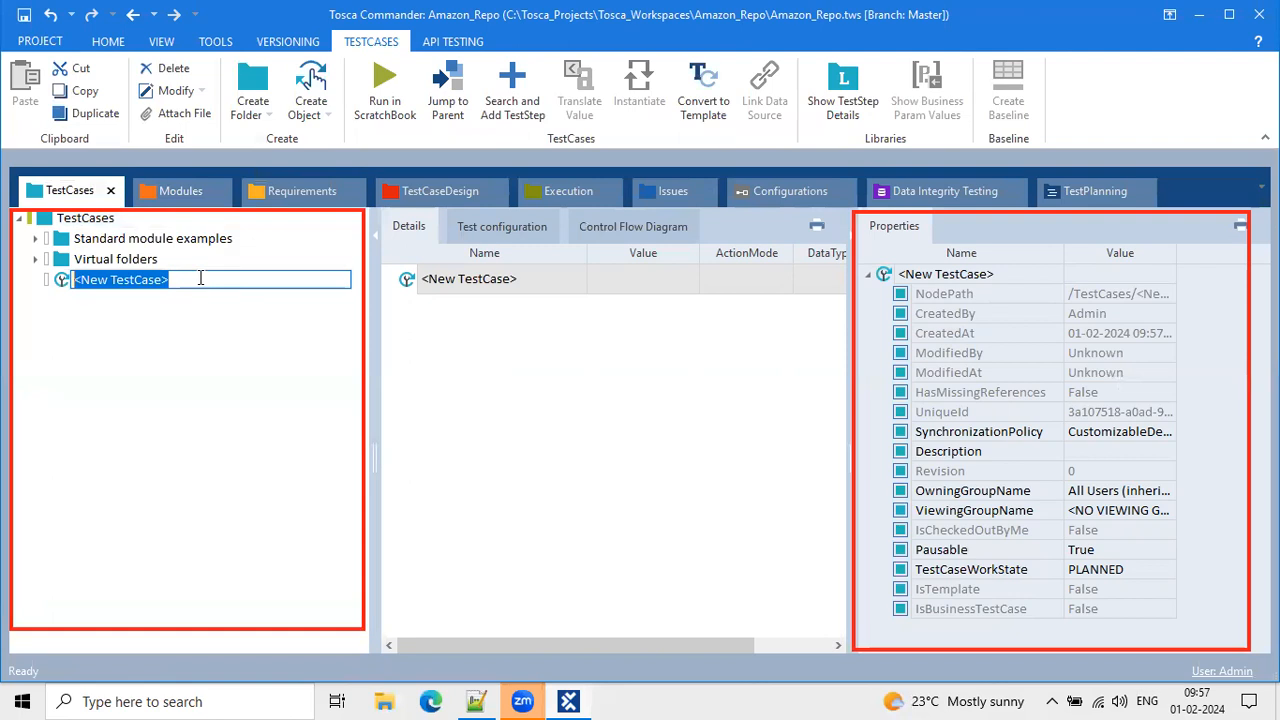
pyautogui.click(444, 289)
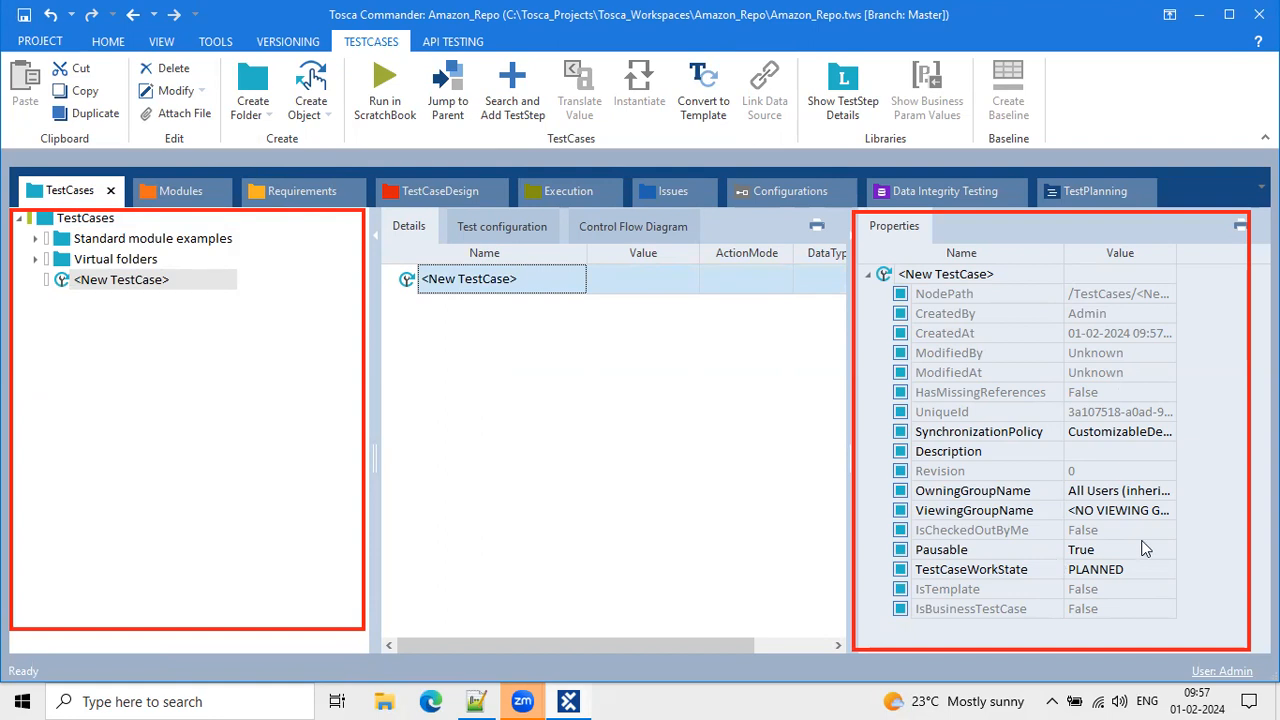
pyautogui.moveTo(378, 208)
pyautogui.mouseDown()
pyautogui.moveTo(836, 362)
pyautogui.moveTo(836, 646)
pyautogui.mouseUp()
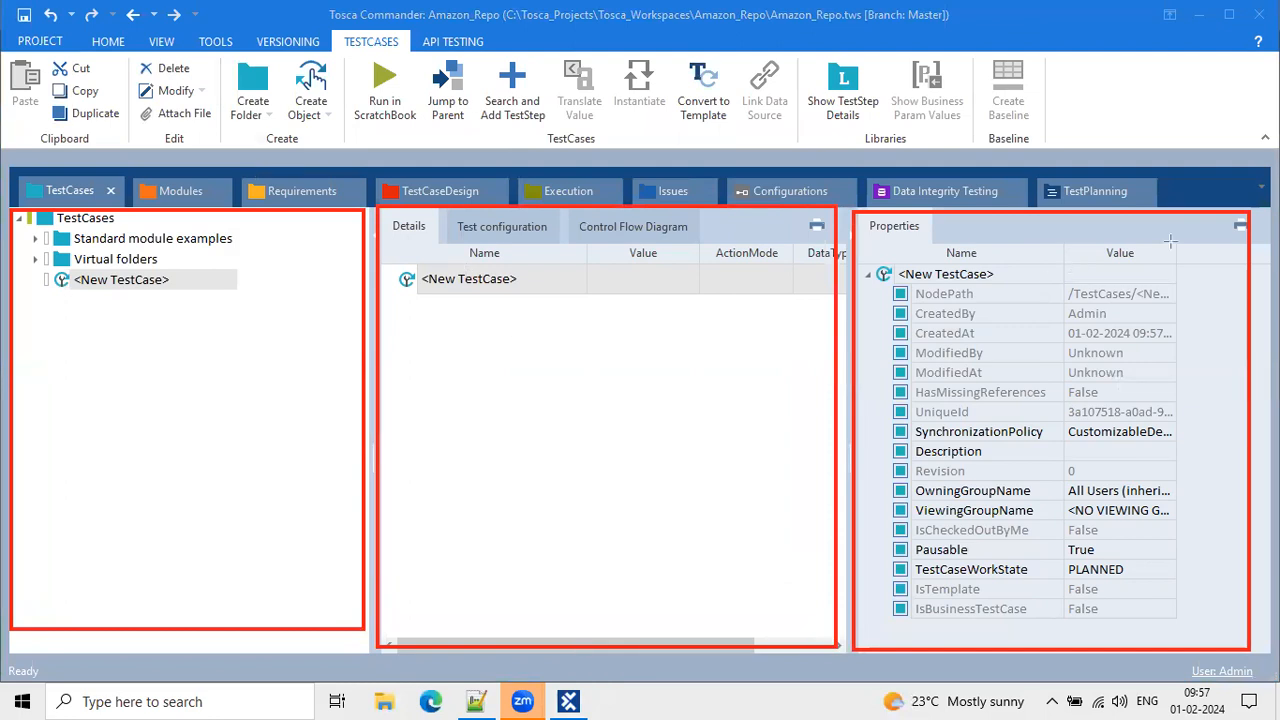
pyautogui.click(407, 281)
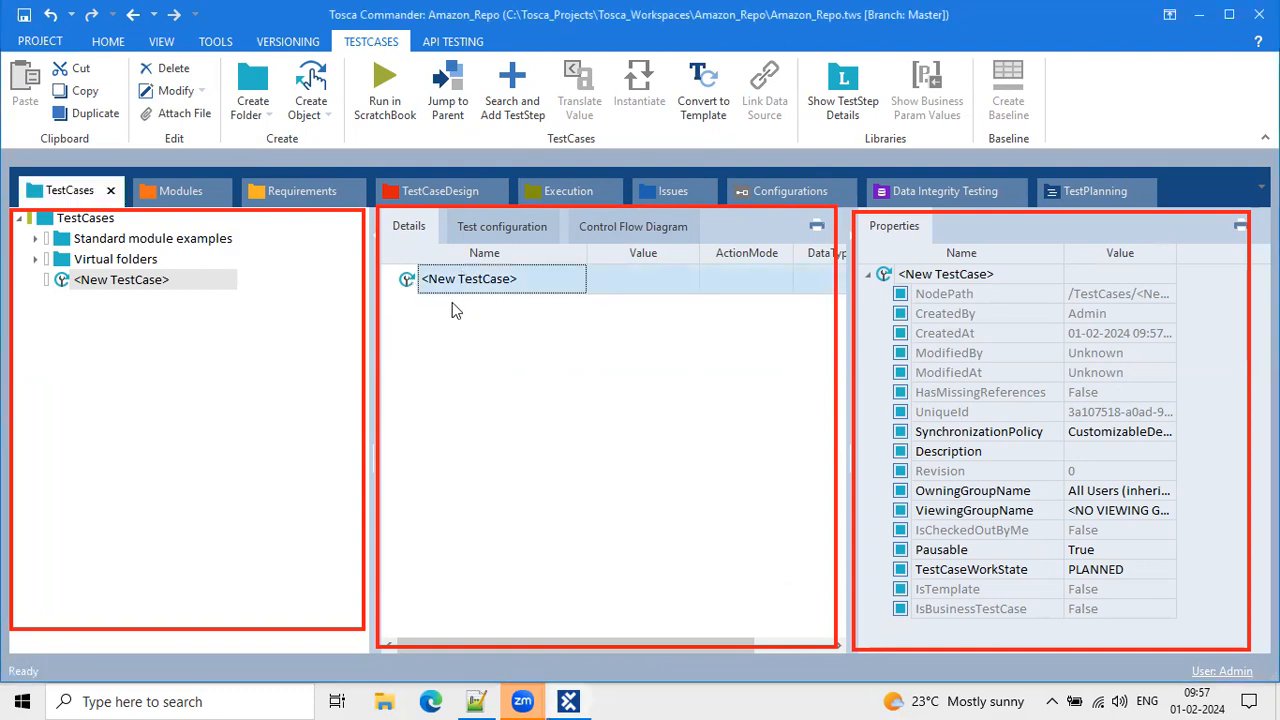
# Box the Ready status message in red and begin a Status label beside it.
pyautogui.click(1222, 210)
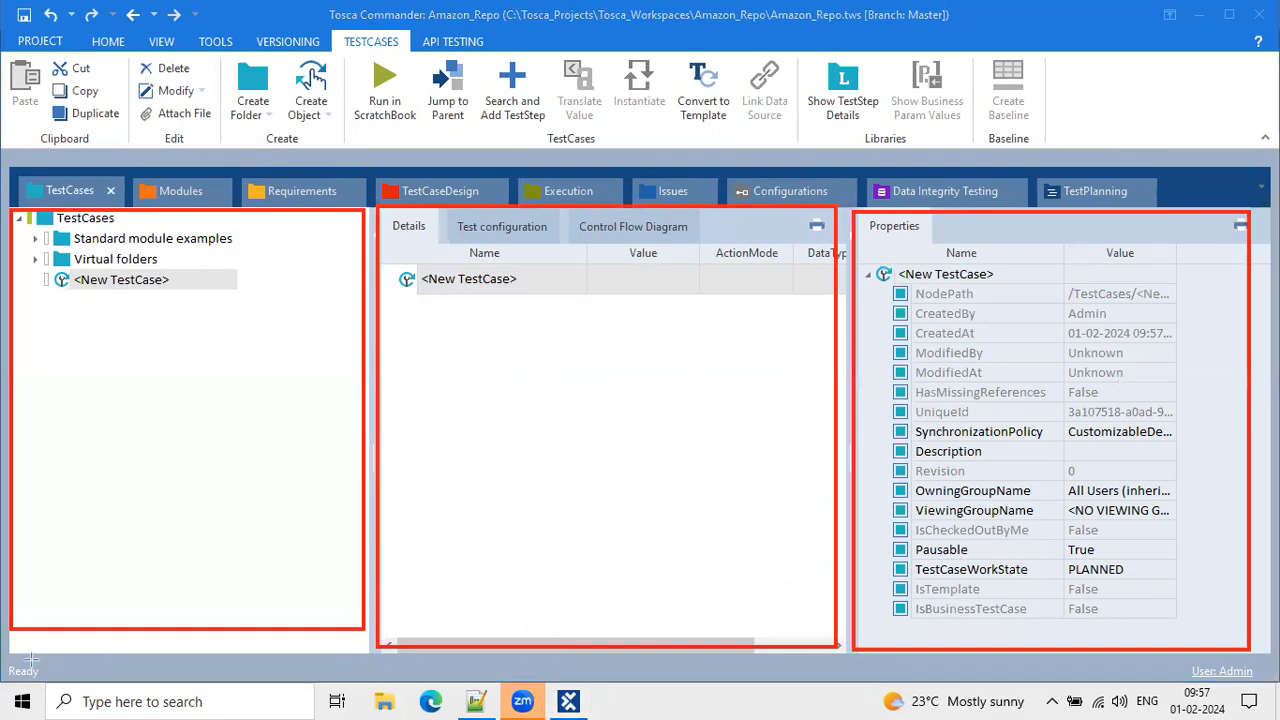
pyautogui.moveTo(68, 683)
pyautogui.mouseDown()
pyautogui.moveTo(8, 668)
pyautogui.moveTo(3, 653)
pyautogui.mouseUp()
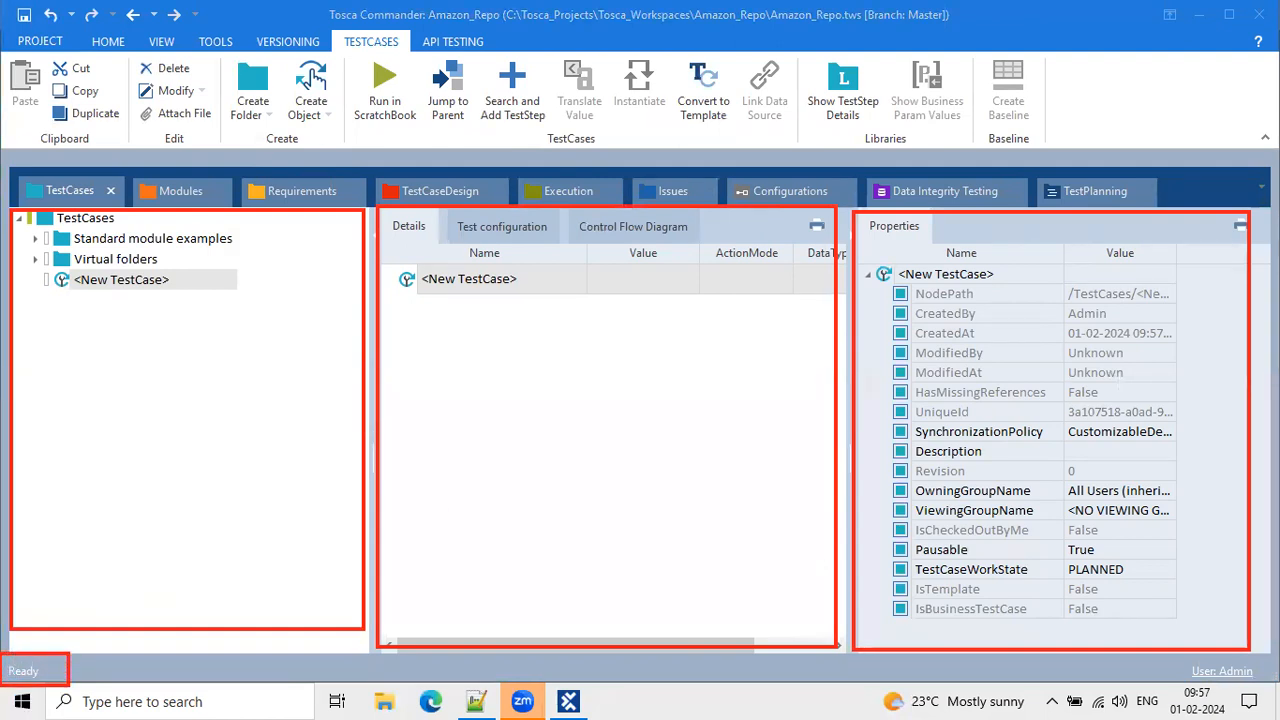
pyautogui.click(96, 665)
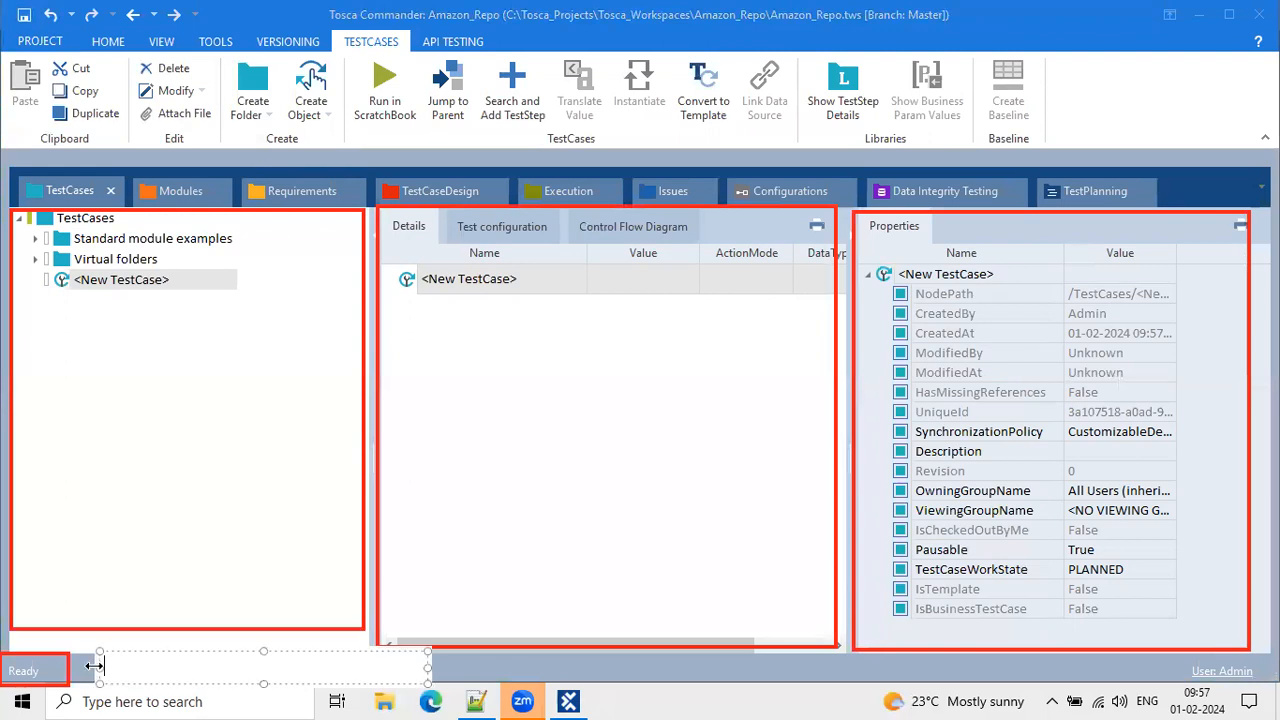
pyautogui.write('Satus b')
pyautogui.press('BackSpace')
pyautogui.press('BackSpace')
pyautogui.press('BackSpace')
pyautogui.press('BackSpace')
pyautogui.press('BackSpace')
pyautogui.press('BackSpace')
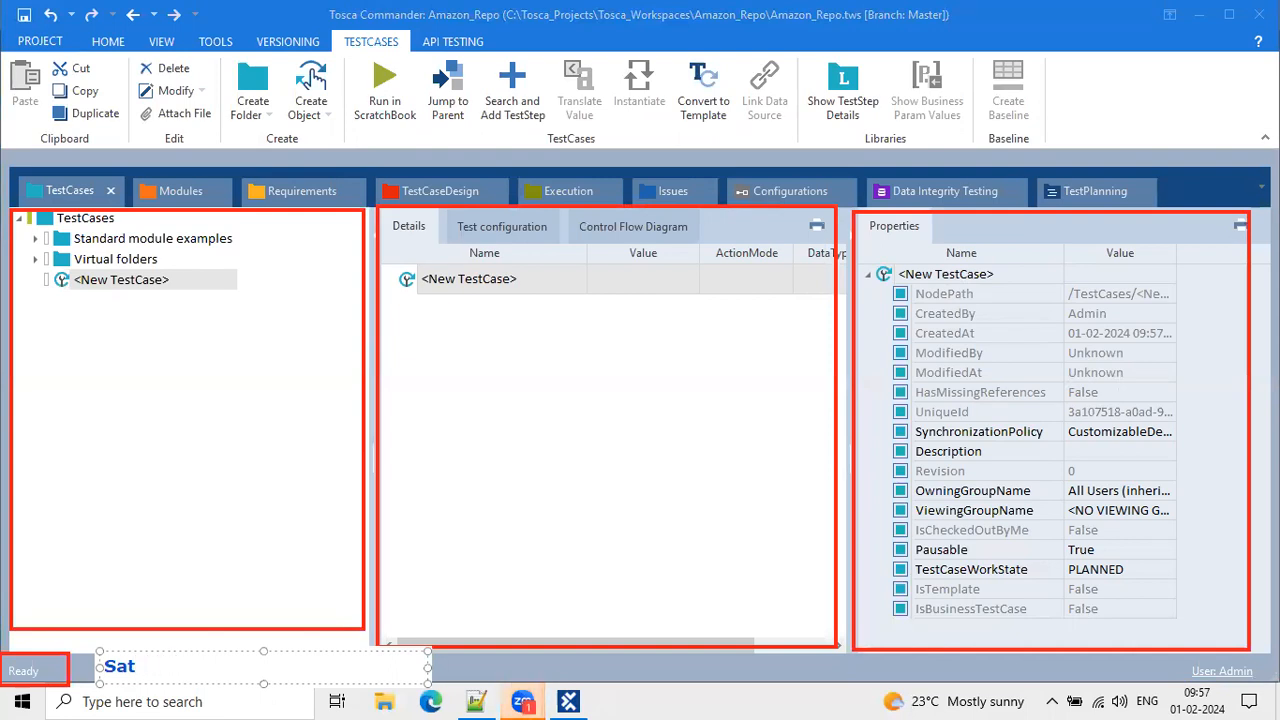
# Finish the 'Status Bar' label and add a 'Hirarchy view' label beside the test case tree.
pyautogui.write('tatus ')
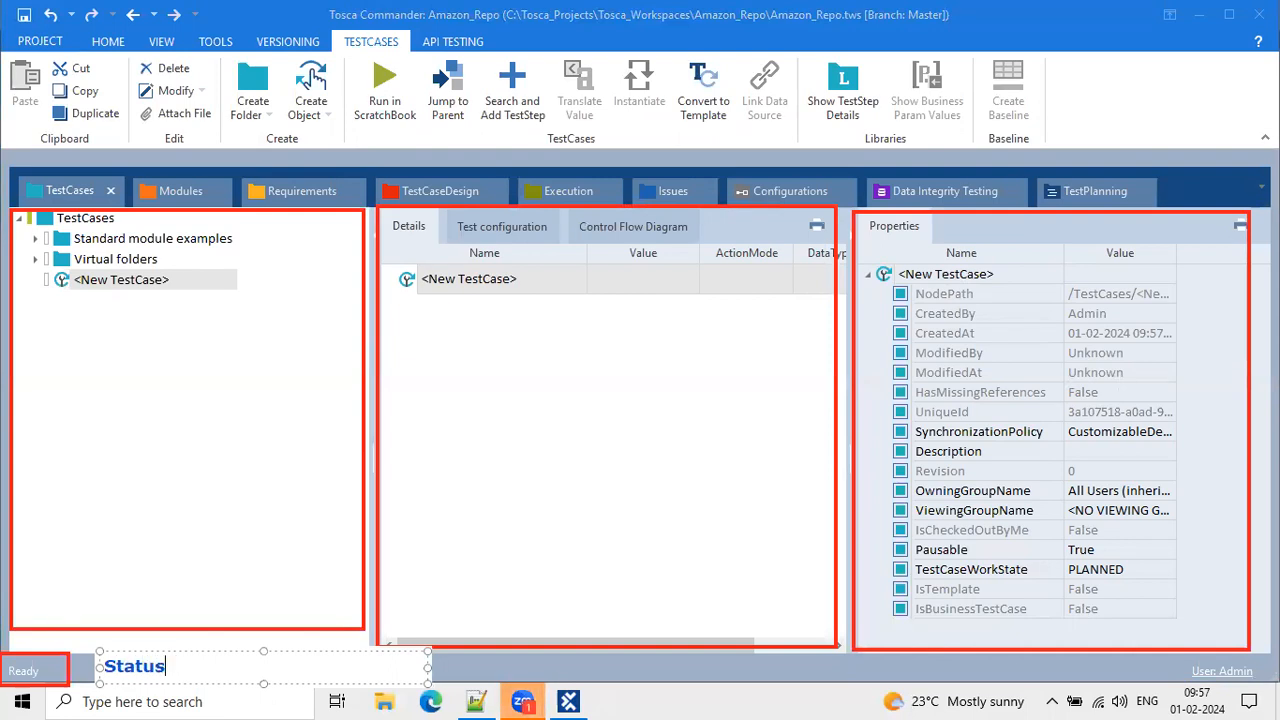
pyautogui.write('Bar')
pyautogui.click(93, 588)
pyautogui.click(46, 409)
pyautogui.write('Hirarchy v')
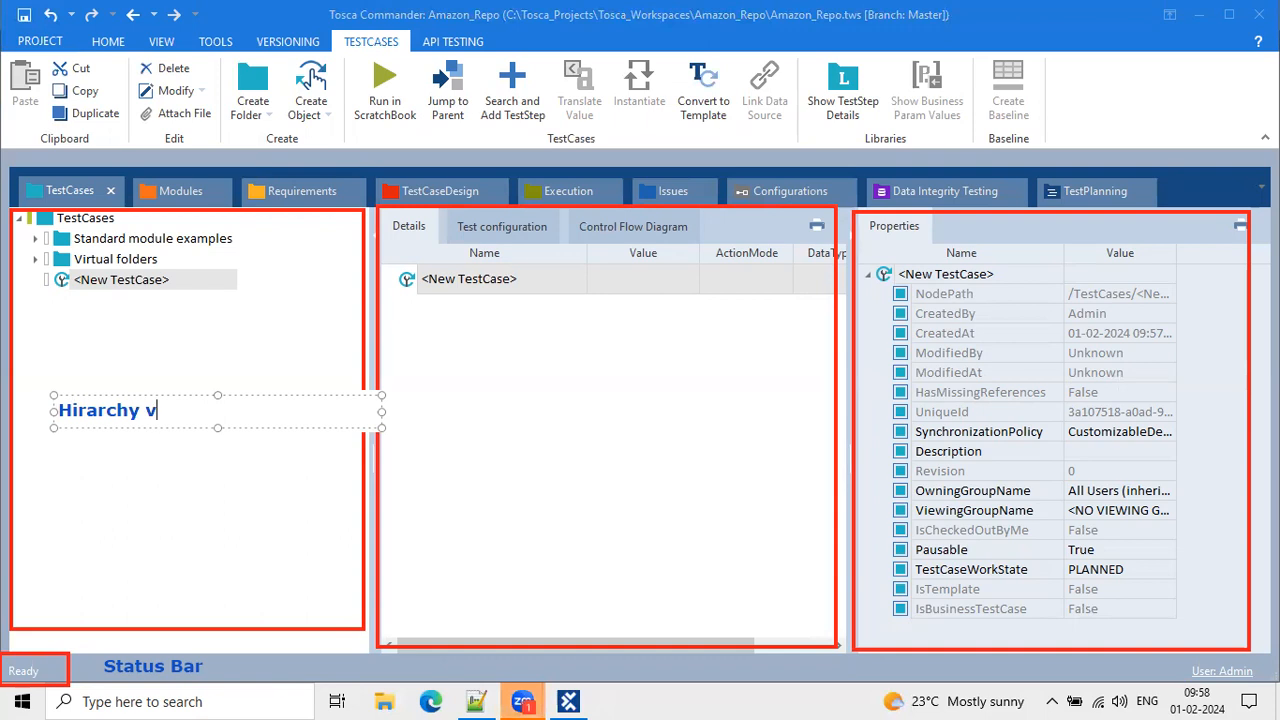
pyautogui.write('iew')
pyautogui.click(463, 338)
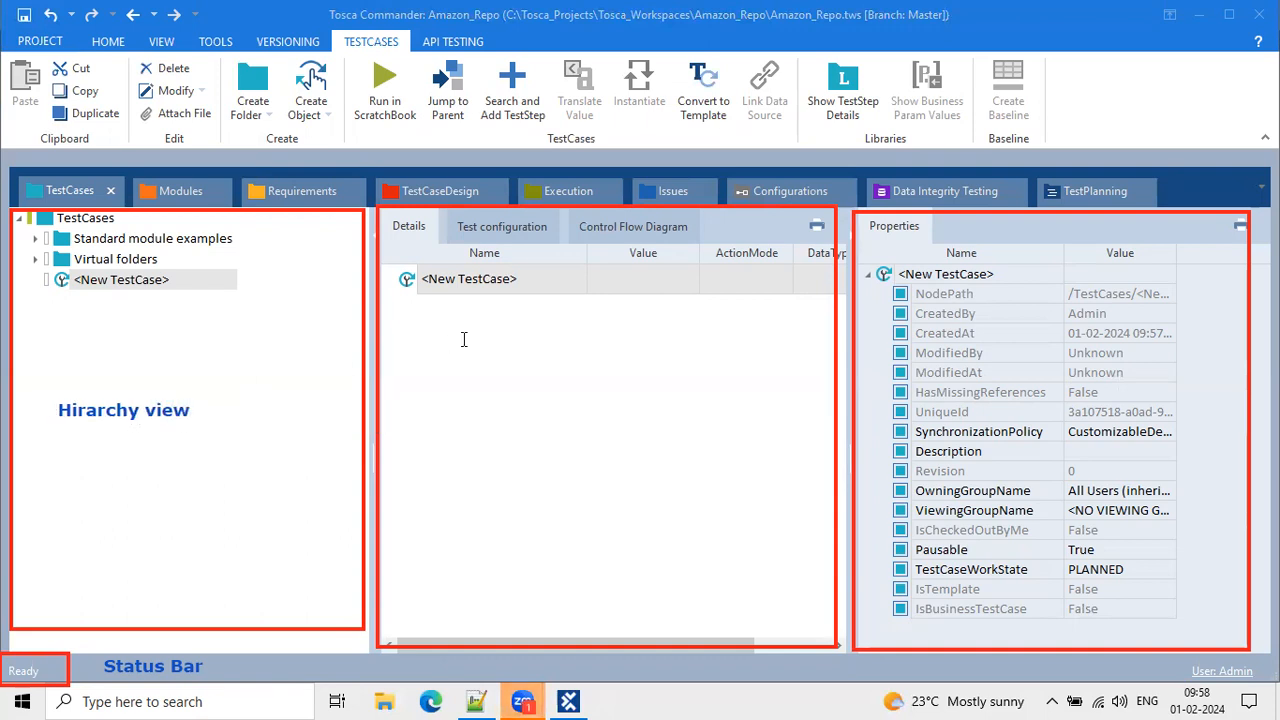
# Label the details pane 'Detailed View' and the properties list 'Properties Pane'.
pyautogui.click(422, 375)
pyautogui.write('Detaile')
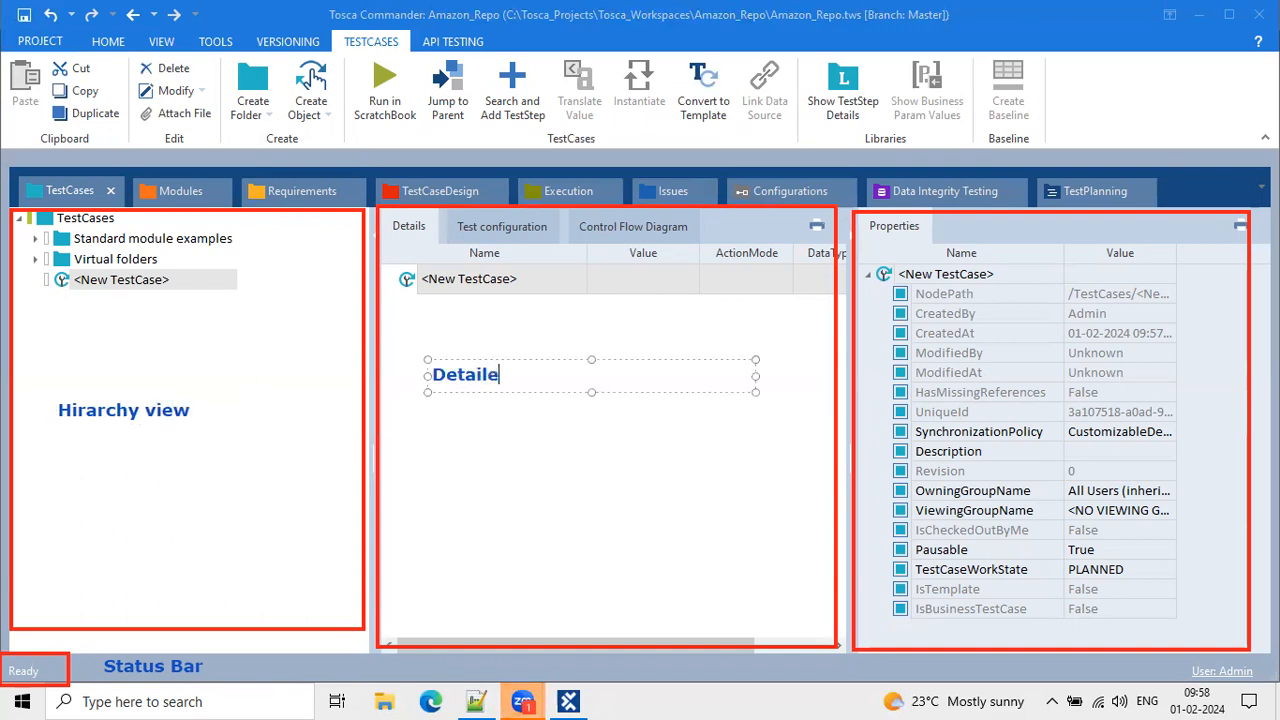
pyautogui.write('d View')
pyautogui.press('Escape')
pyautogui.click(869, 377)
pyautogui.write('Properties Pane')
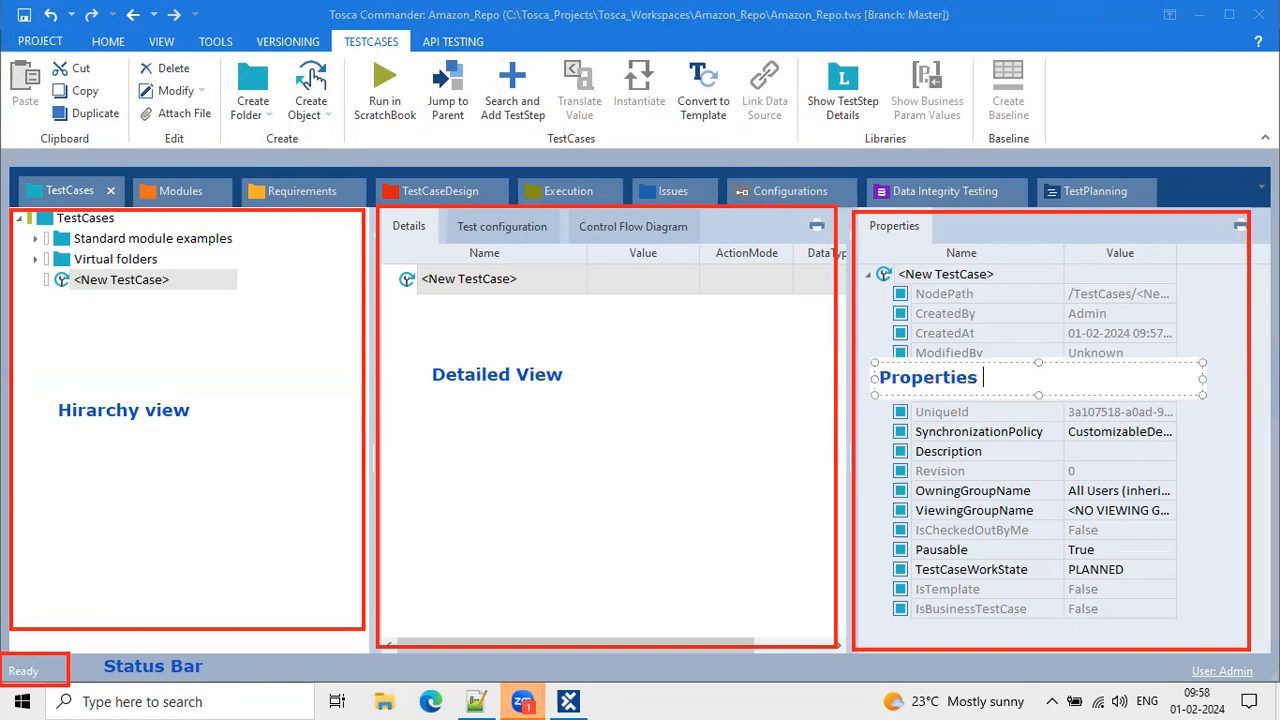
pyautogui.press('Return')
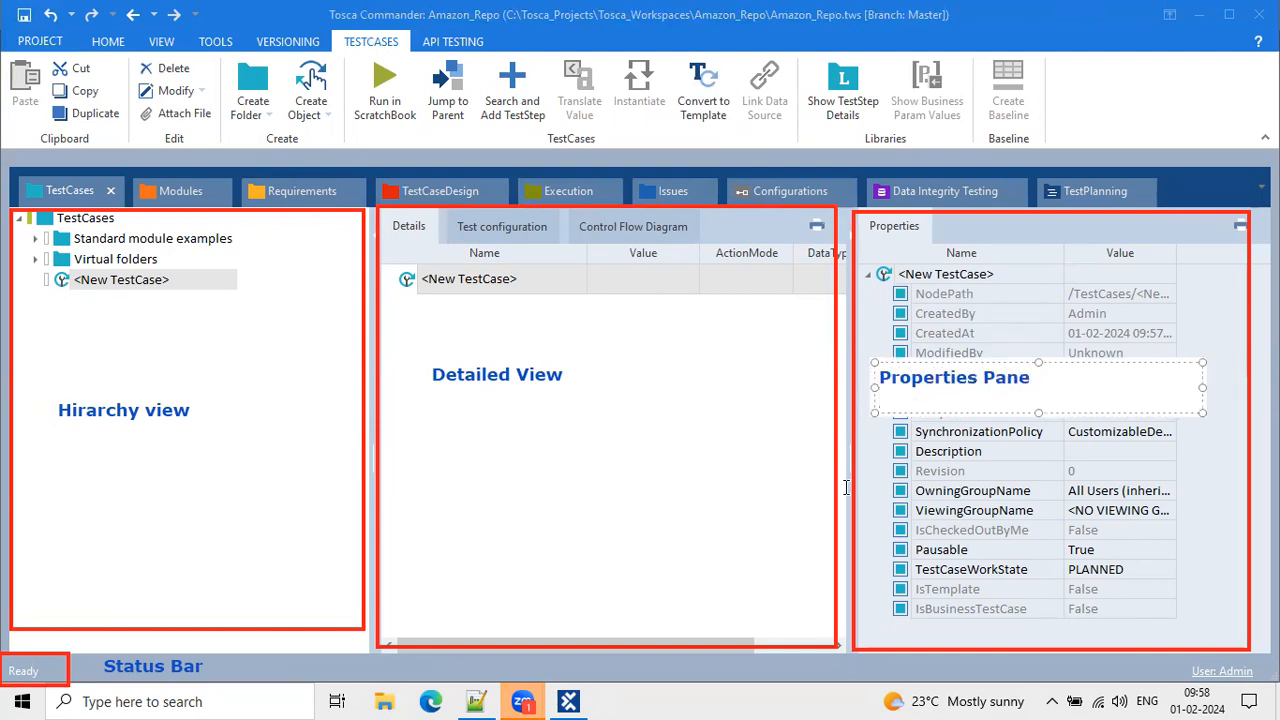
pyautogui.press('Escape')
pyautogui.click(568, 406)
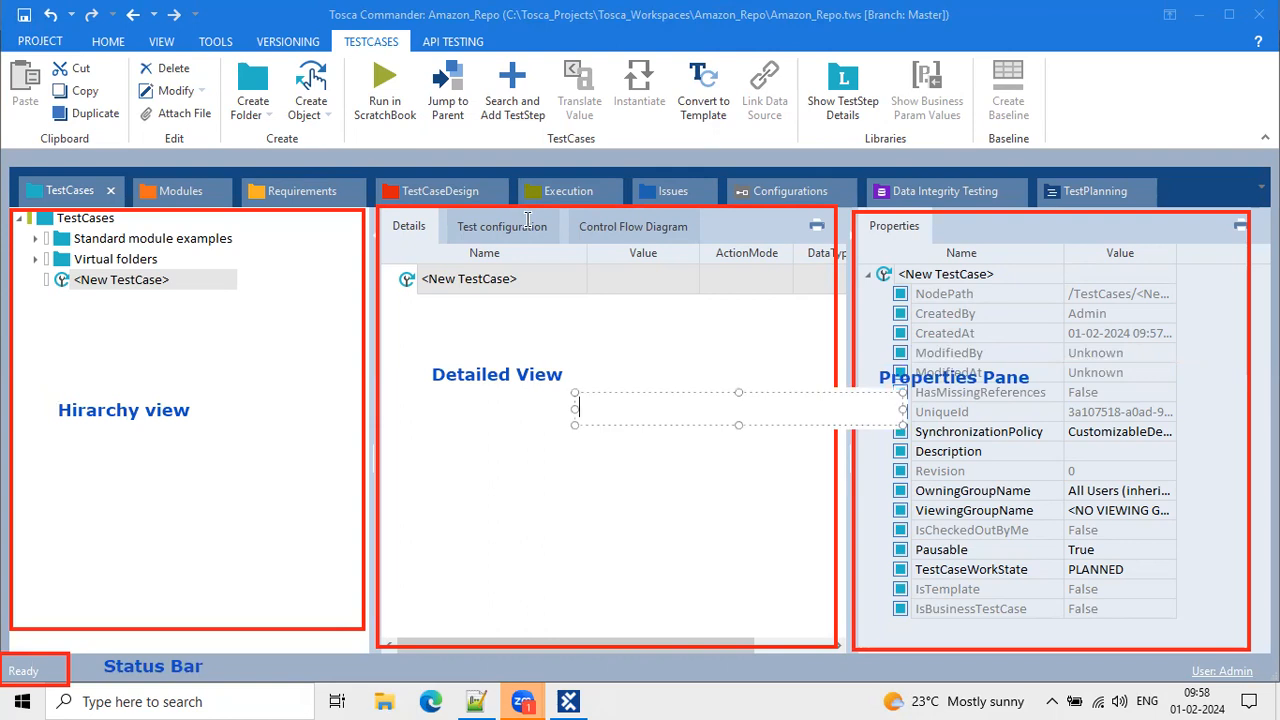
pyautogui.press('Escape')
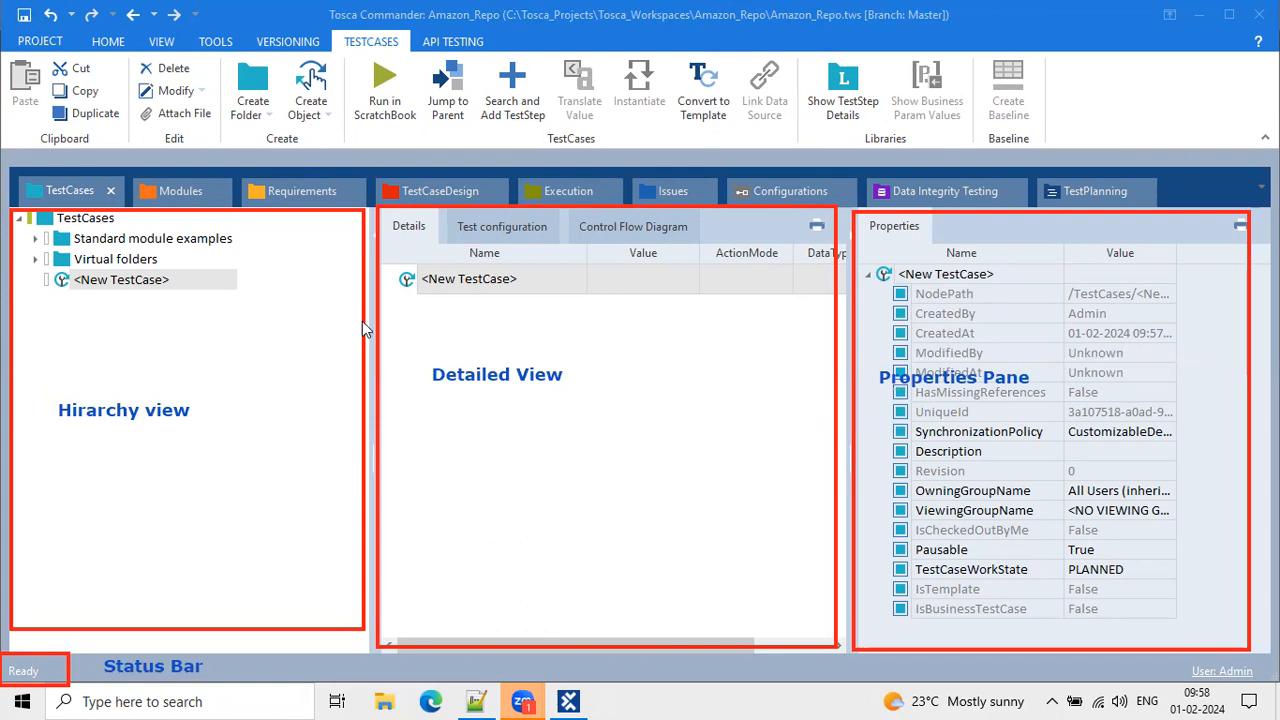
pyautogui.click(177, 203)
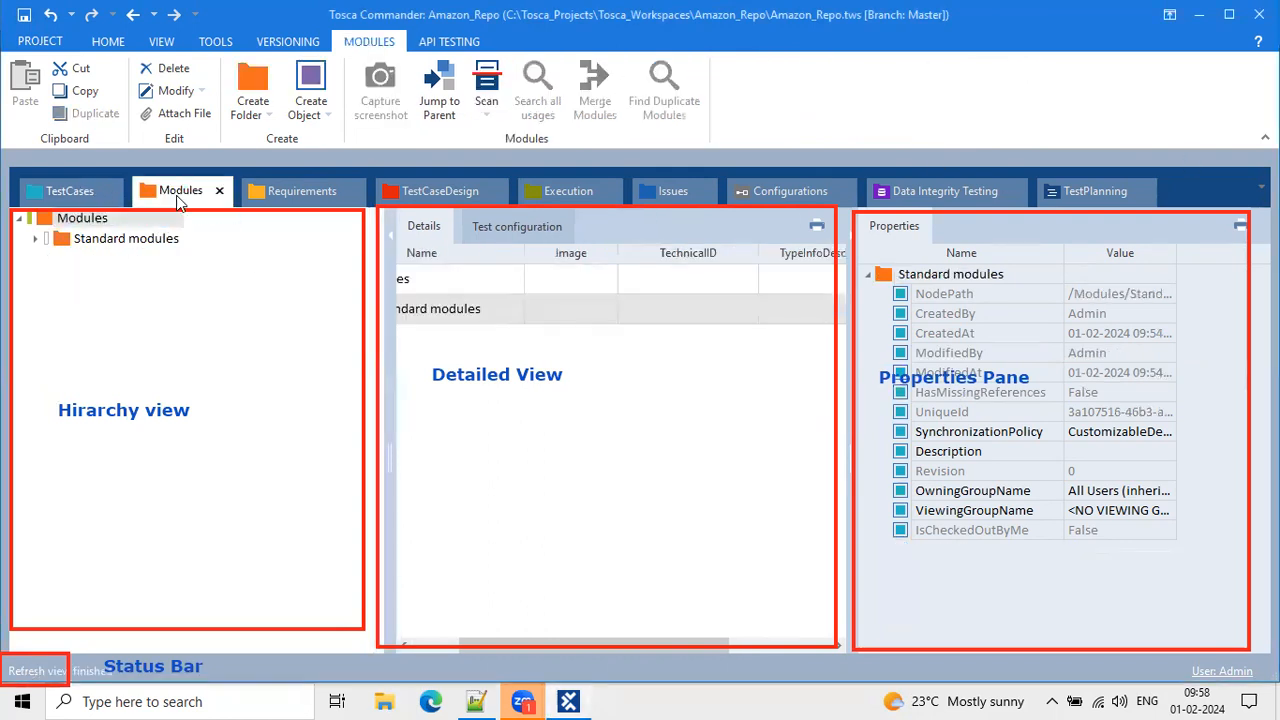
pyautogui.moveTo(391, 410); pyautogui.dragTo(370, 403)
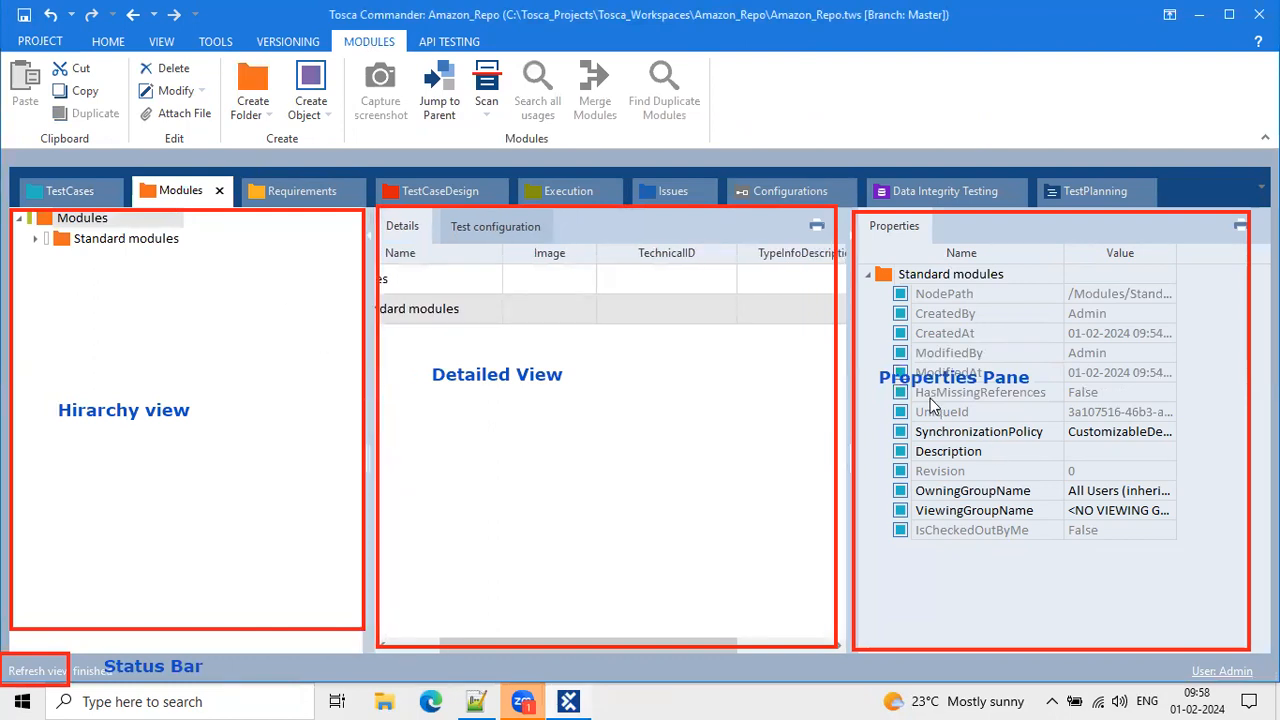
pyautogui.click(299, 180)
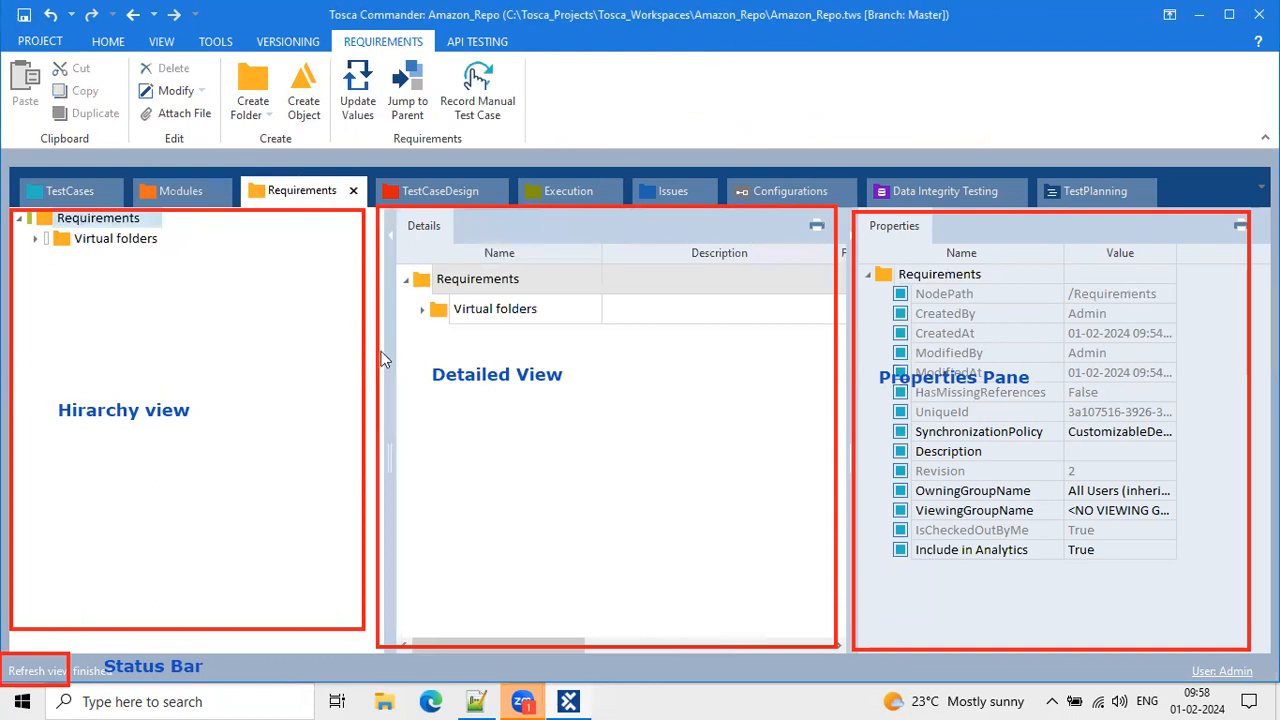
pyautogui.moveTo(383, 360)
pyautogui.mouseDown()
pyautogui.moveTo(357, 343)
pyautogui.moveTo(360, 360)
pyautogui.mouseUp()
pyautogui.click(444, 184)
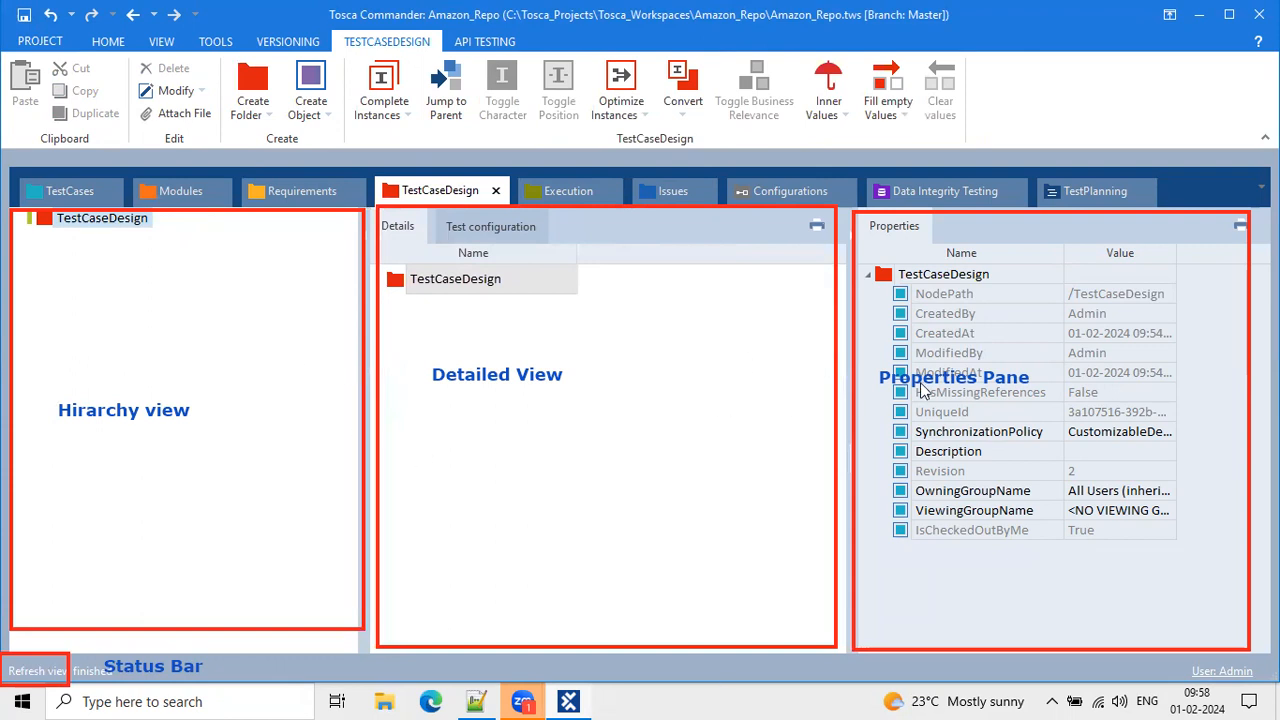
pyautogui.click(568, 190)
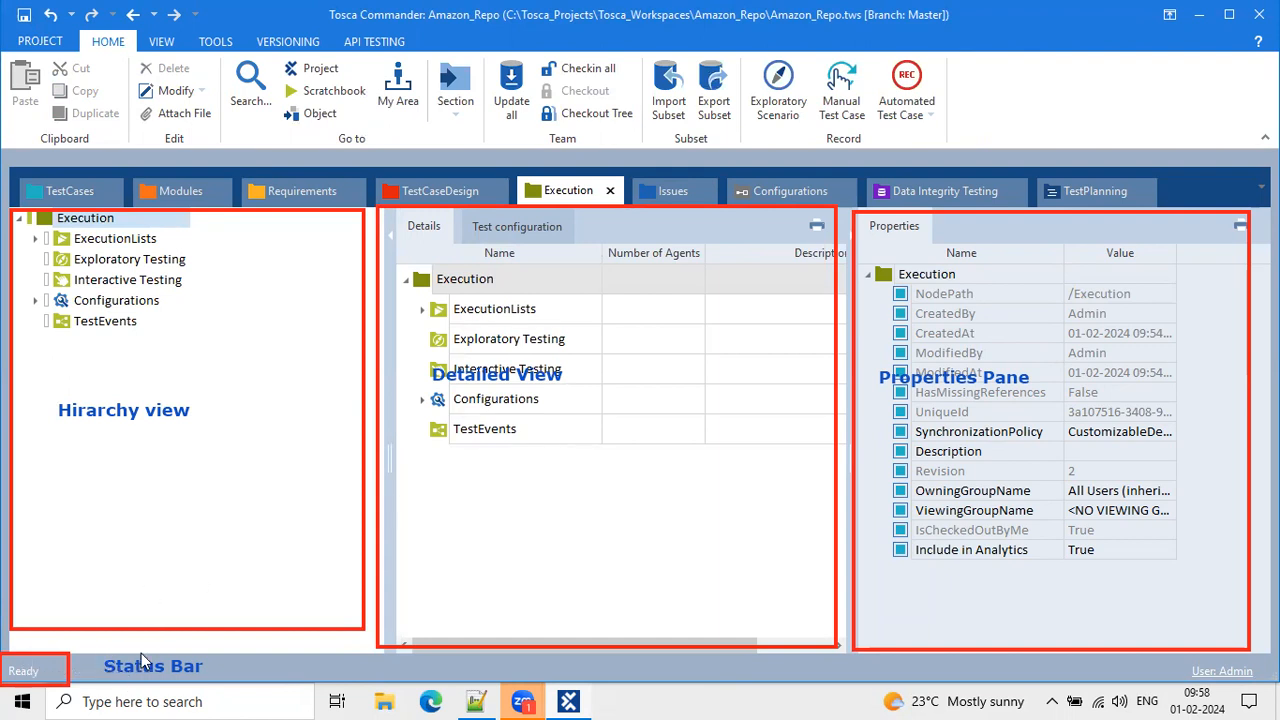
pyautogui.click(669, 202)
pyautogui.moveTo(669, 202); pyautogui.dragTo(718, 180)
pyautogui.click(797, 186)
pyautogui.click(933, 190)
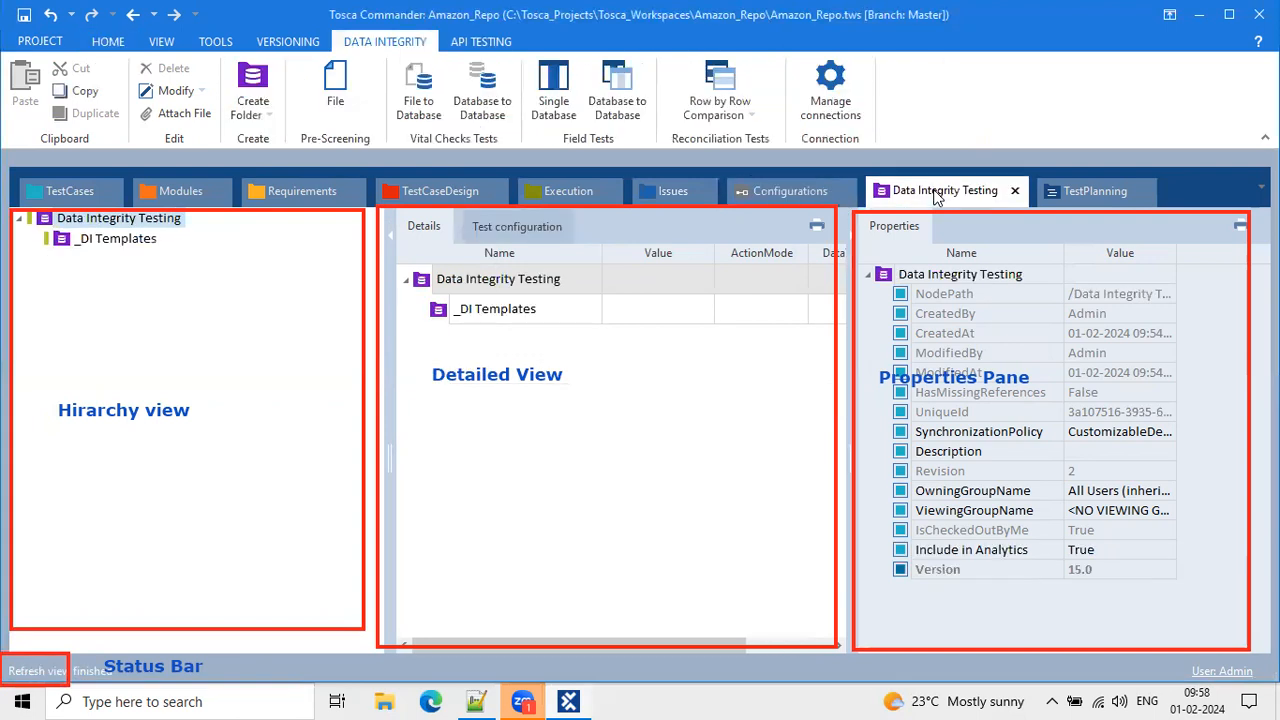
pyautogui.click(1072, 189)
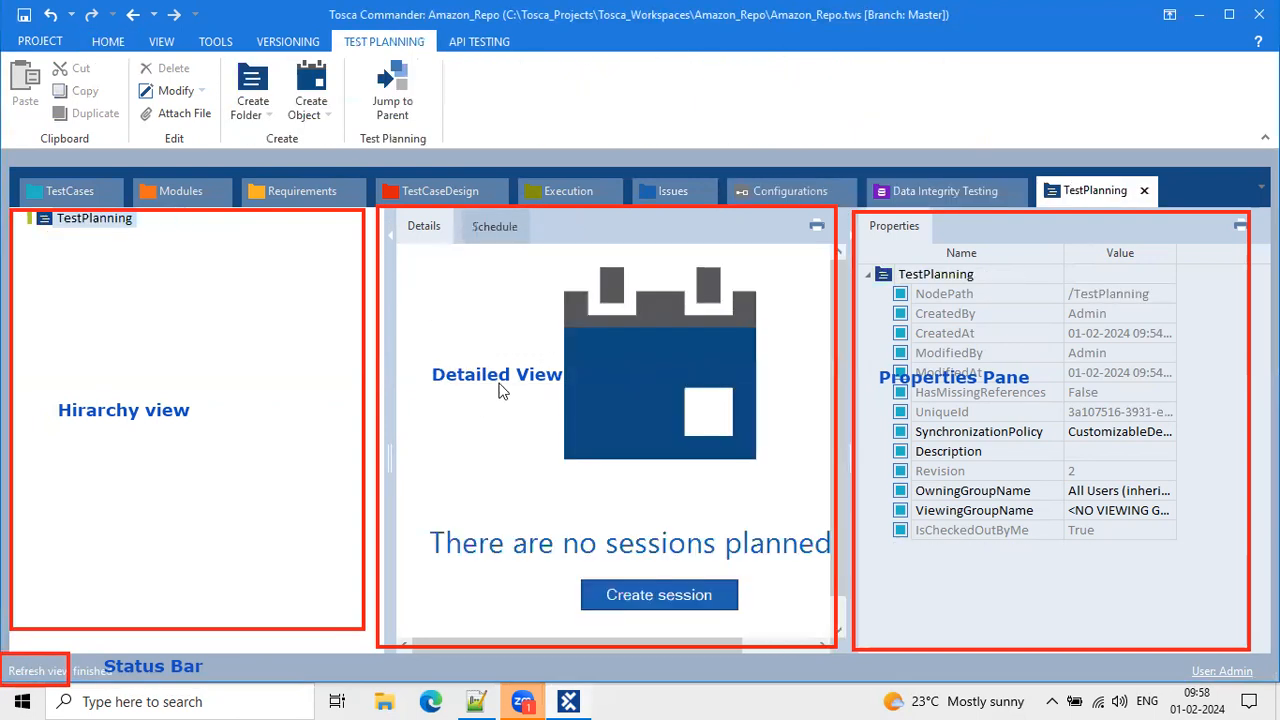
pyautogui.click(64, 198)
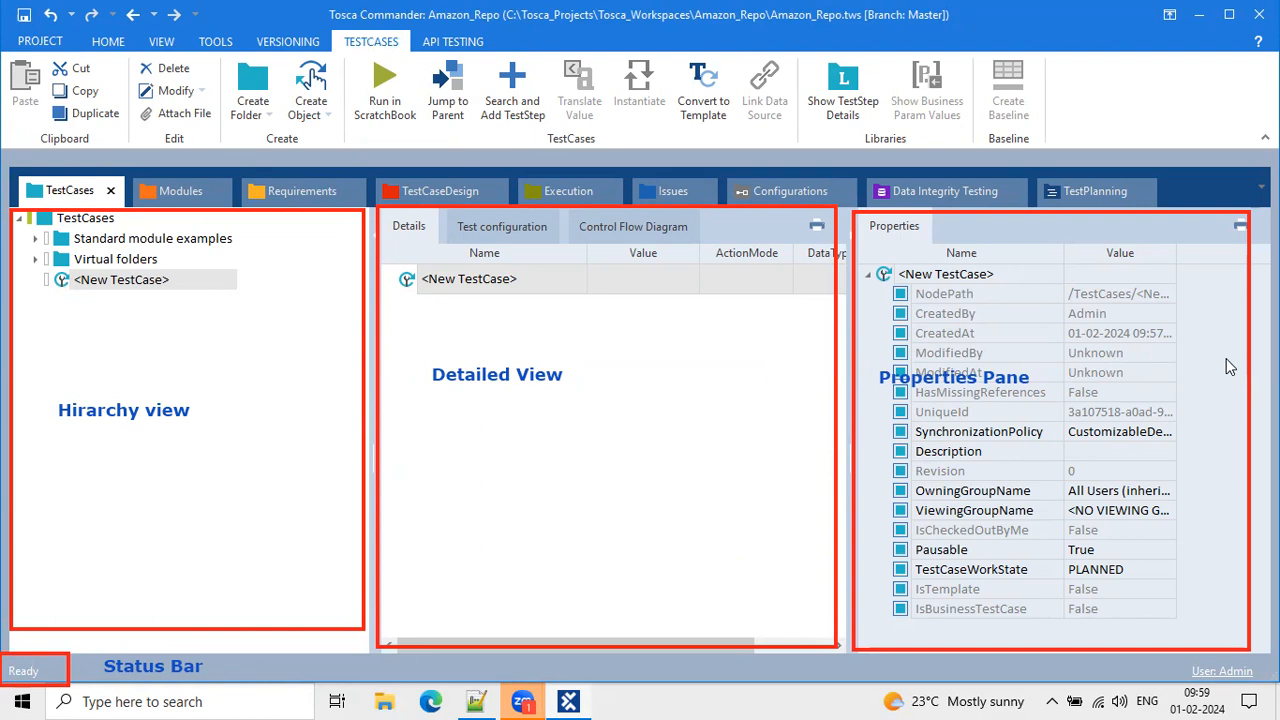
# Select <New TestCase>, clear the screen annotations, and switch the ribbon to HOME.
pyautogui.click(446, 323)
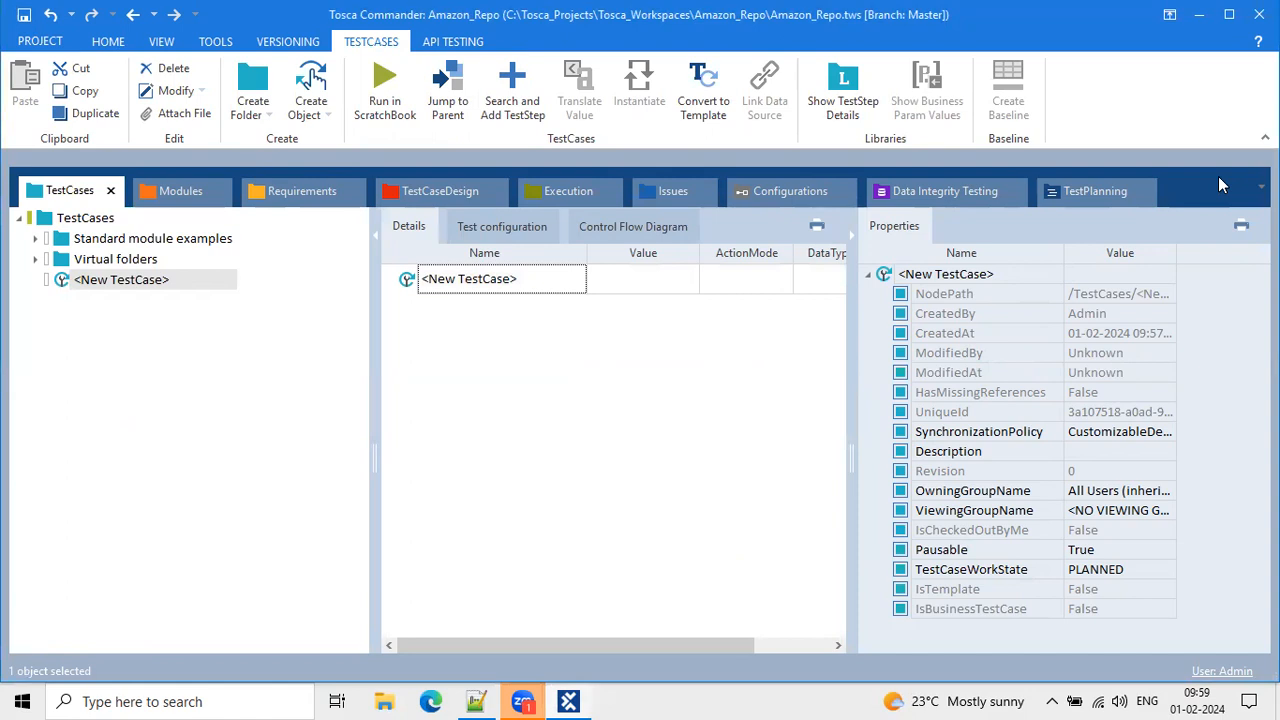
pyautogui.hotkey('ctrl', '2')
pyautogui.moveTo(10, 167)
pyautogui.mouseDown()
pyautogui.moveTo(1072, 224)
pyautogui.moveTo(1188, 213)
pyautogui.mouseUp()
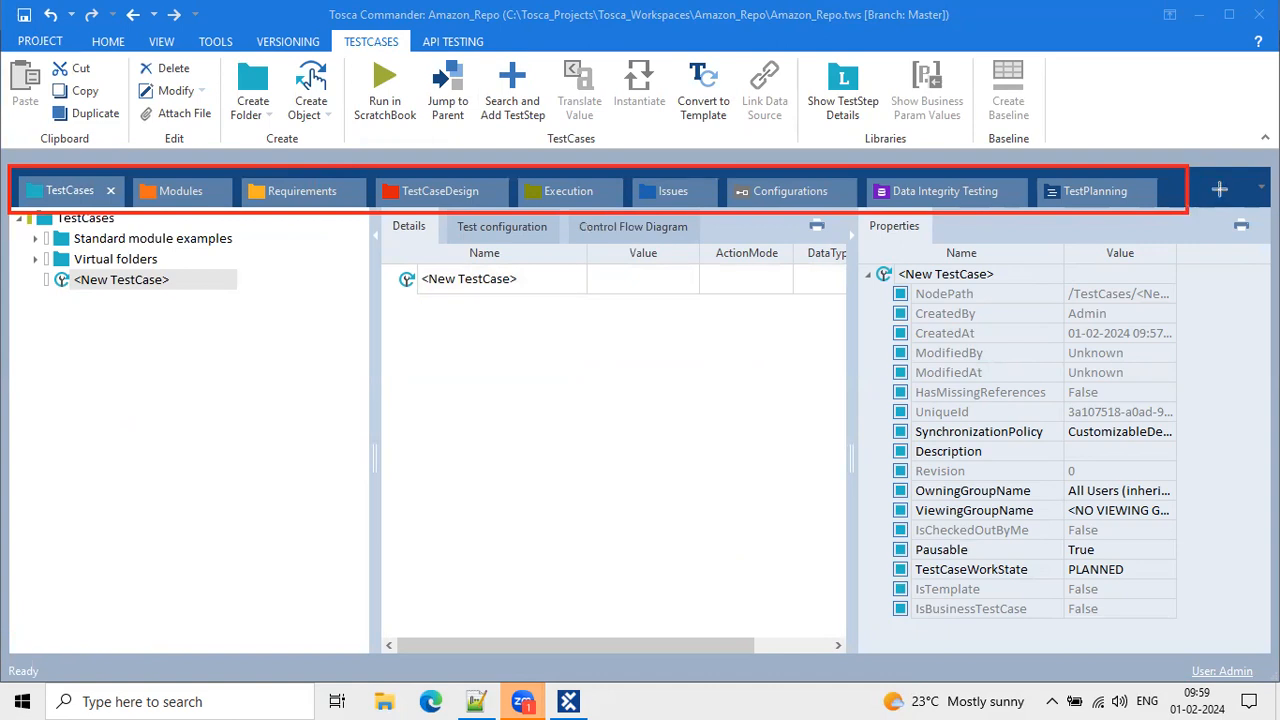
pyautogui.press('Escape')
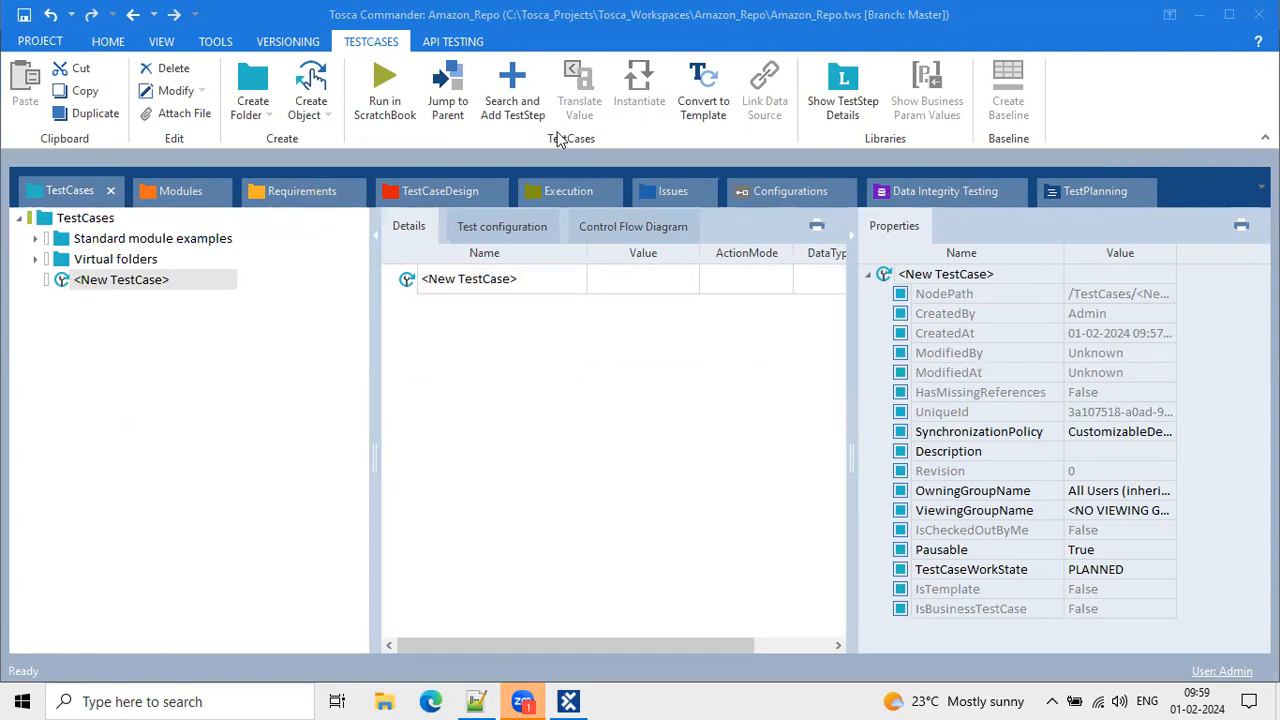
pyautogui.click(114, 42)
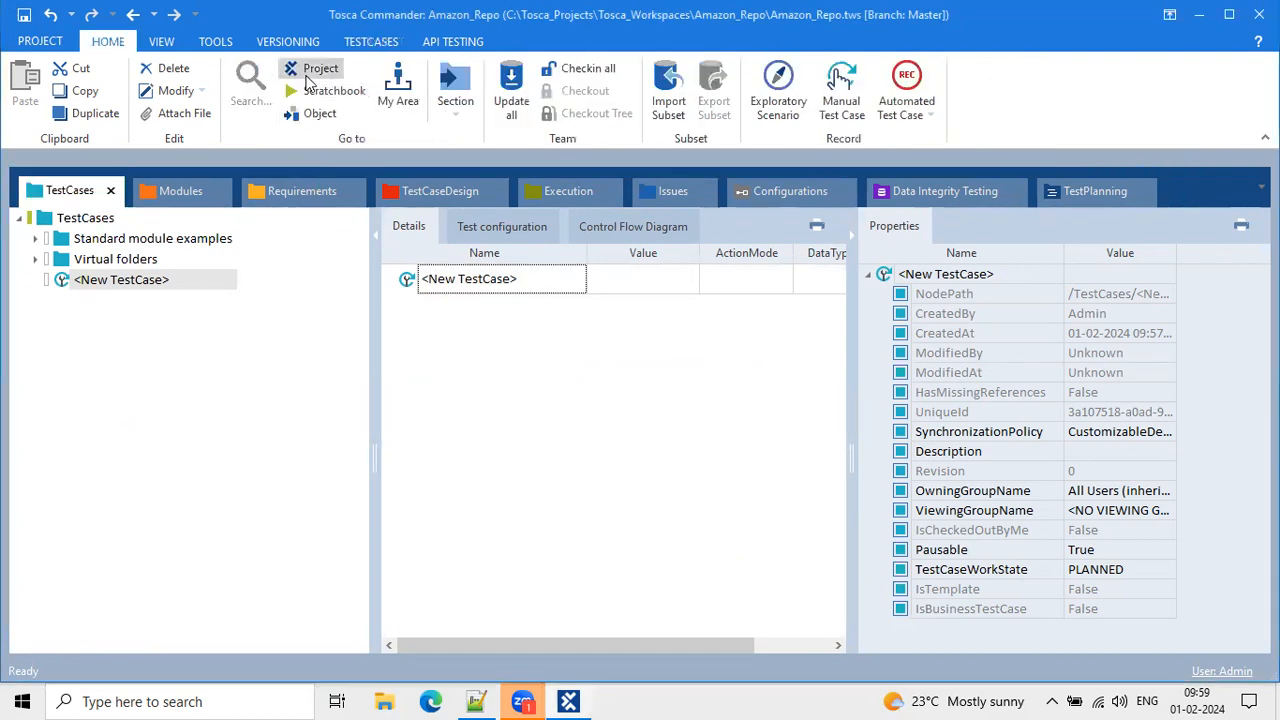
# Open the Amazon_Repo project view from the HOME ribbon and undock it into a floating window.
pyautogui.click(310, 80)
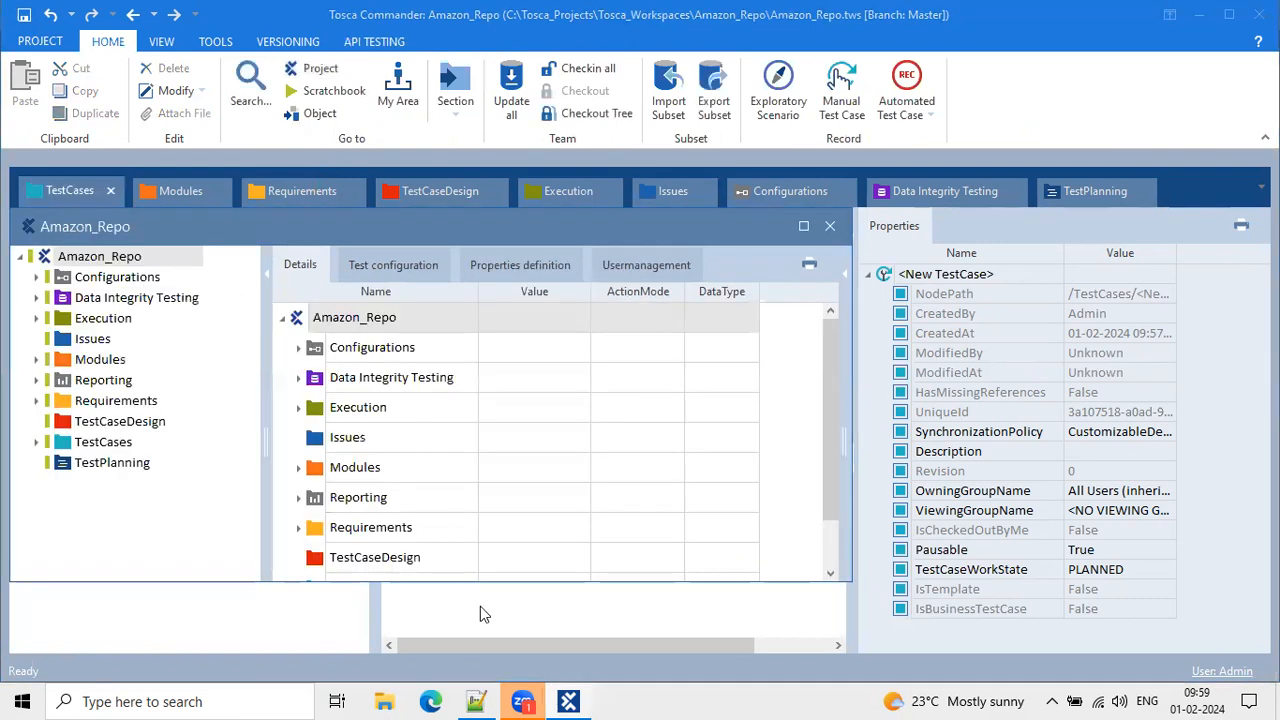
pyautogui.click(283, 319)
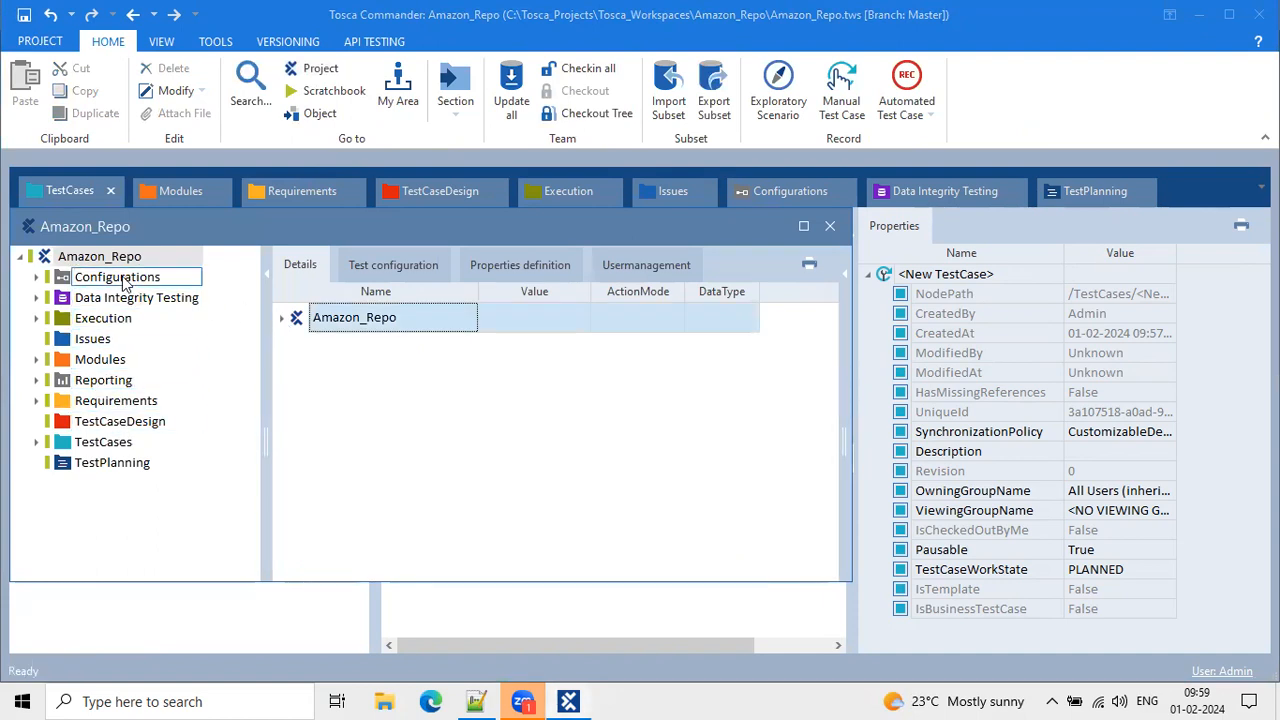
pyautogui.click(20, 257)
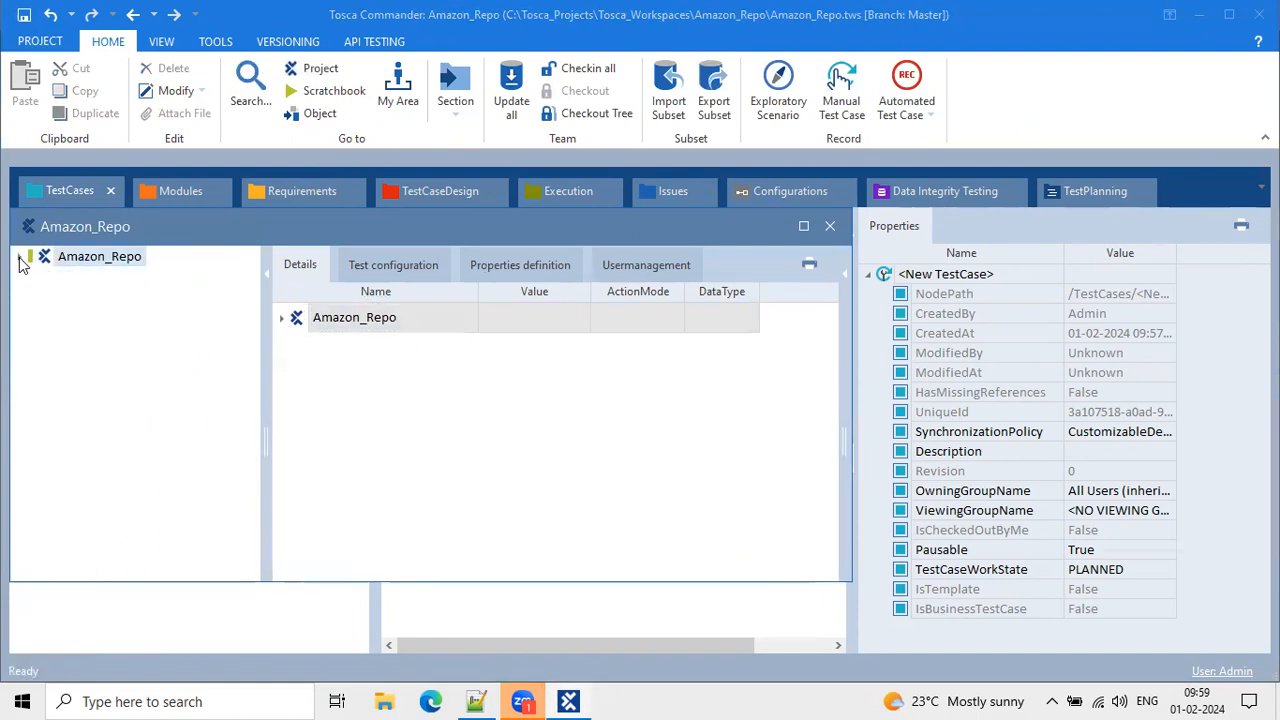
pyautogui.click(21, 259)
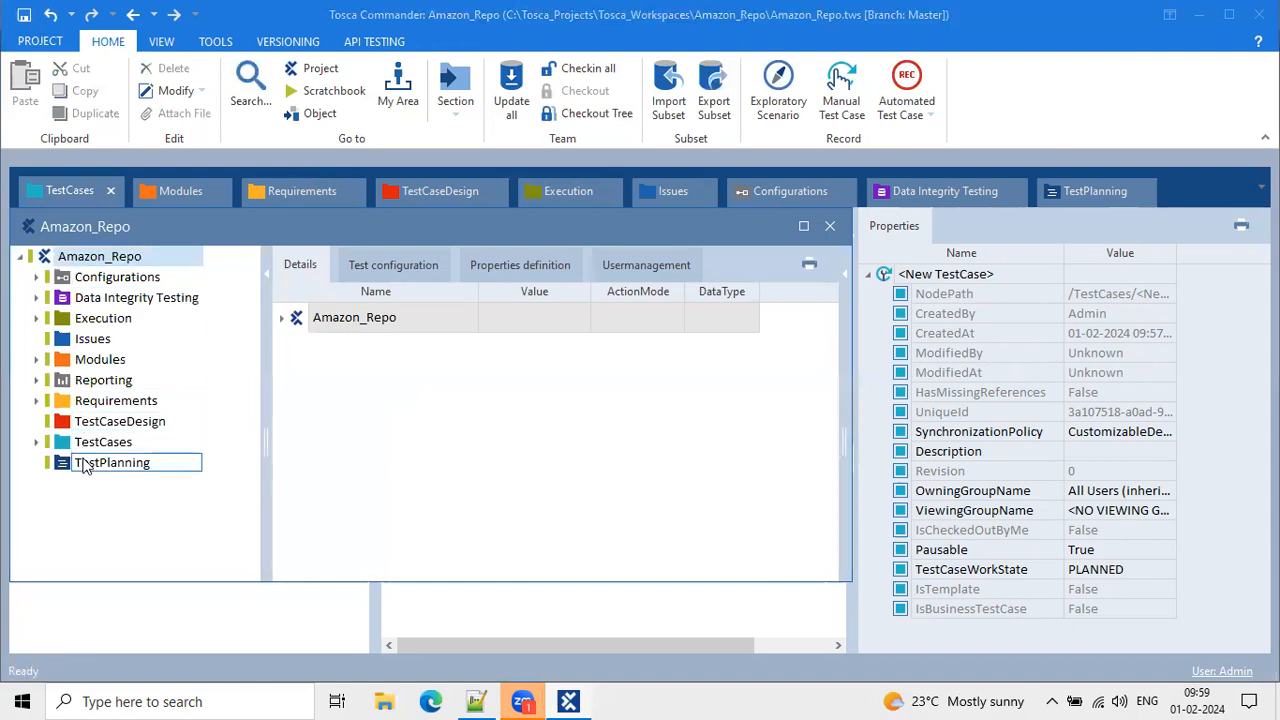
pyautogui.moveTo(240, 231); pyautogui.dragTo(309, 264)
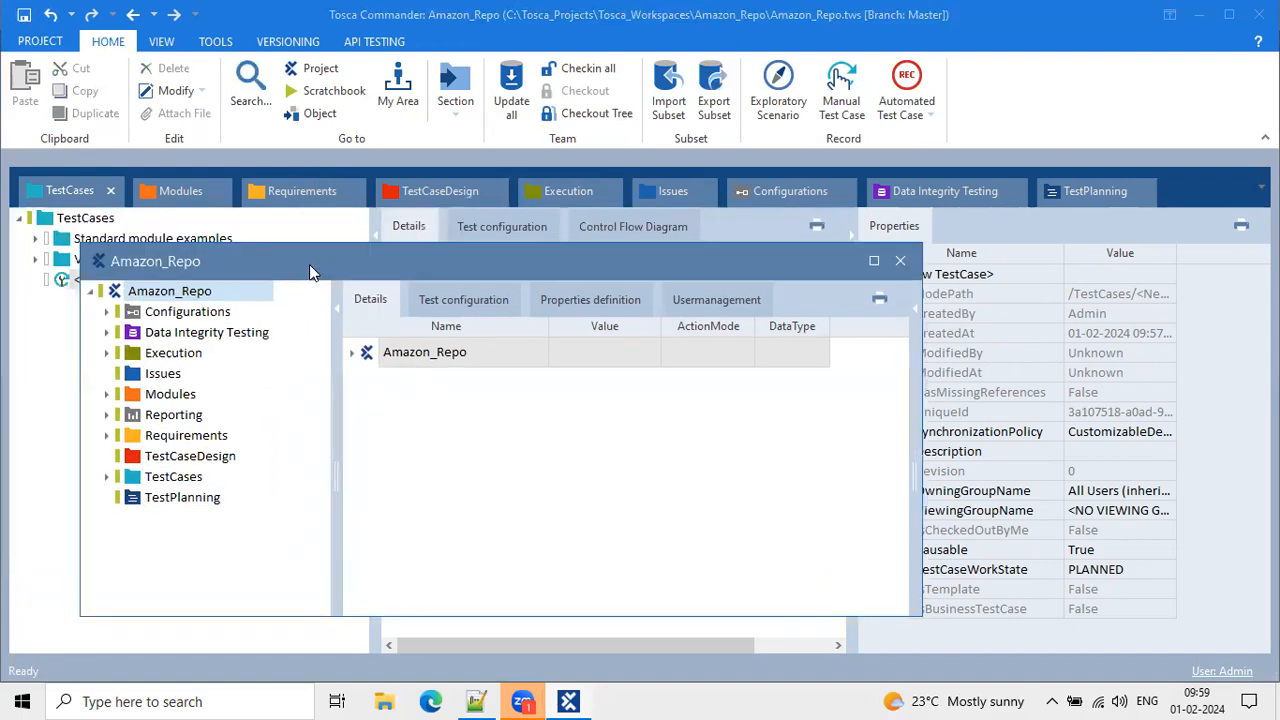
# Expand Modules and TestCases in the floating project tree, browsing Standard modules and Reporting.
pyautogui.click(107, 394)
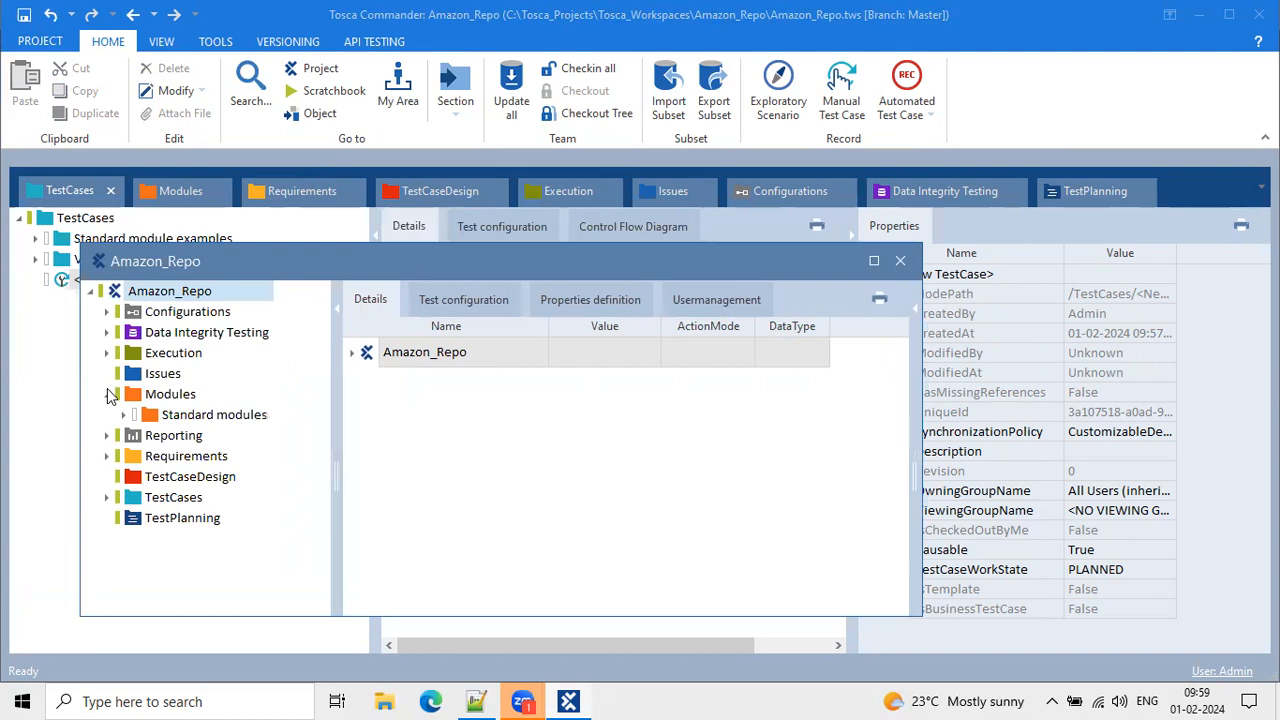
pyautogui.click(163, 414)
pyautogui.click(158, 418)
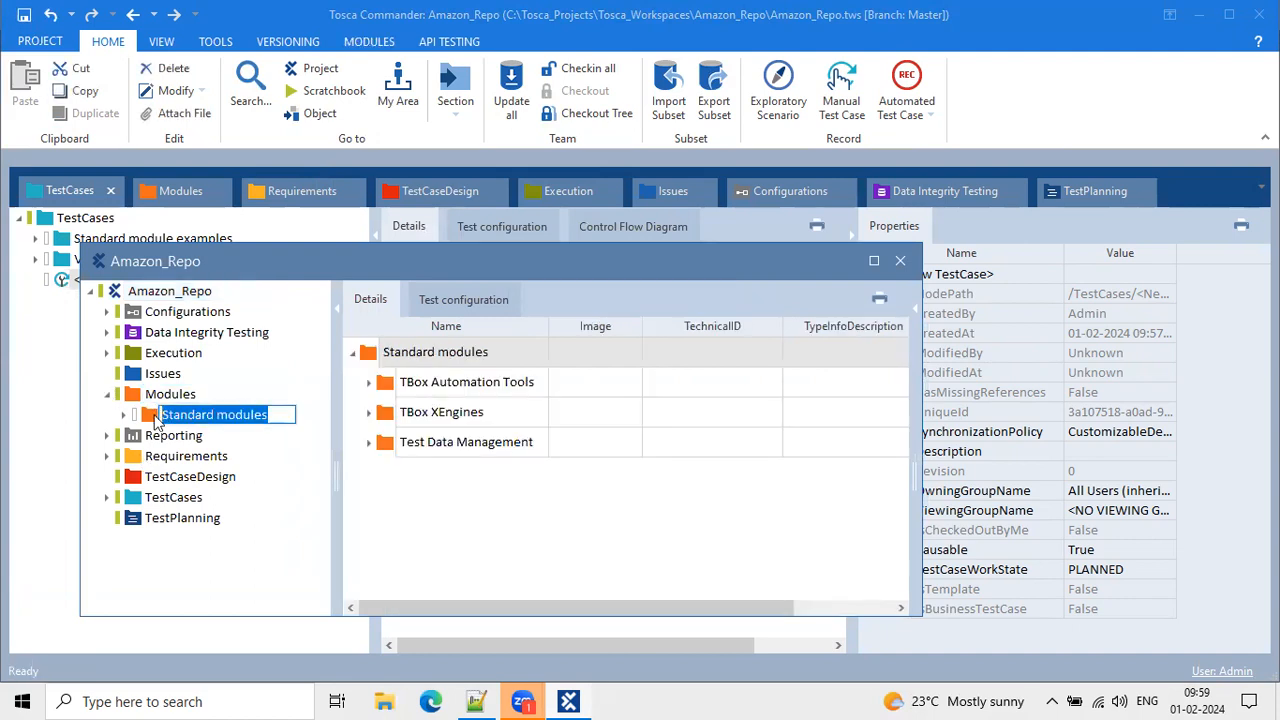
pyautogui.click(124, 416)
pyautogui.click(124, 416)
pyautogui.click(109, 393)
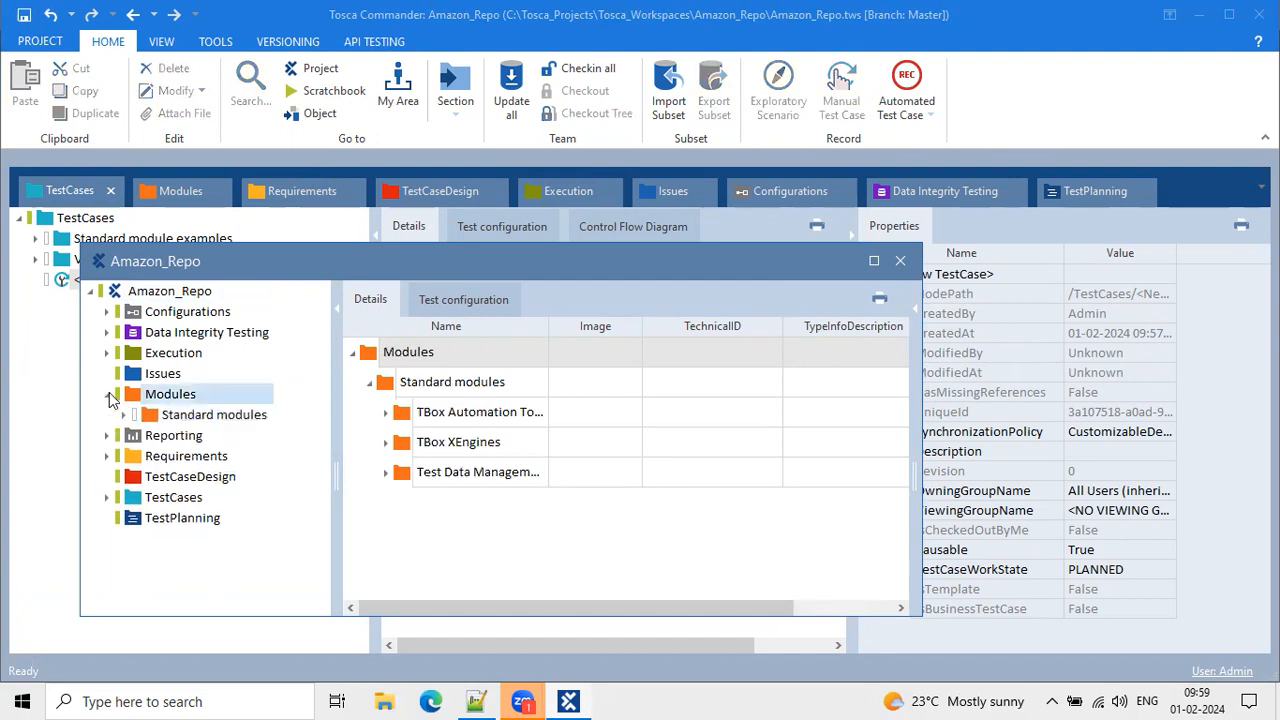
pyautogui.click(107, 436)
pyautogui.click(107, 436)
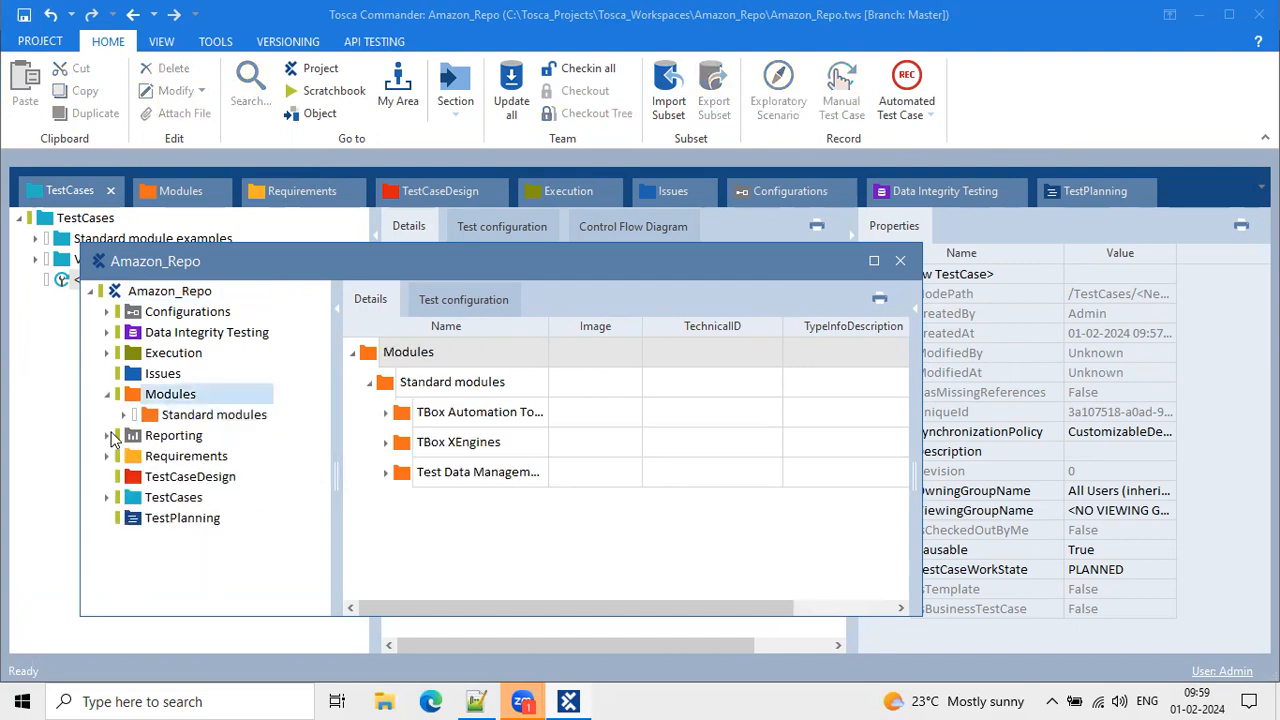
pyautogui.click(107, 497)
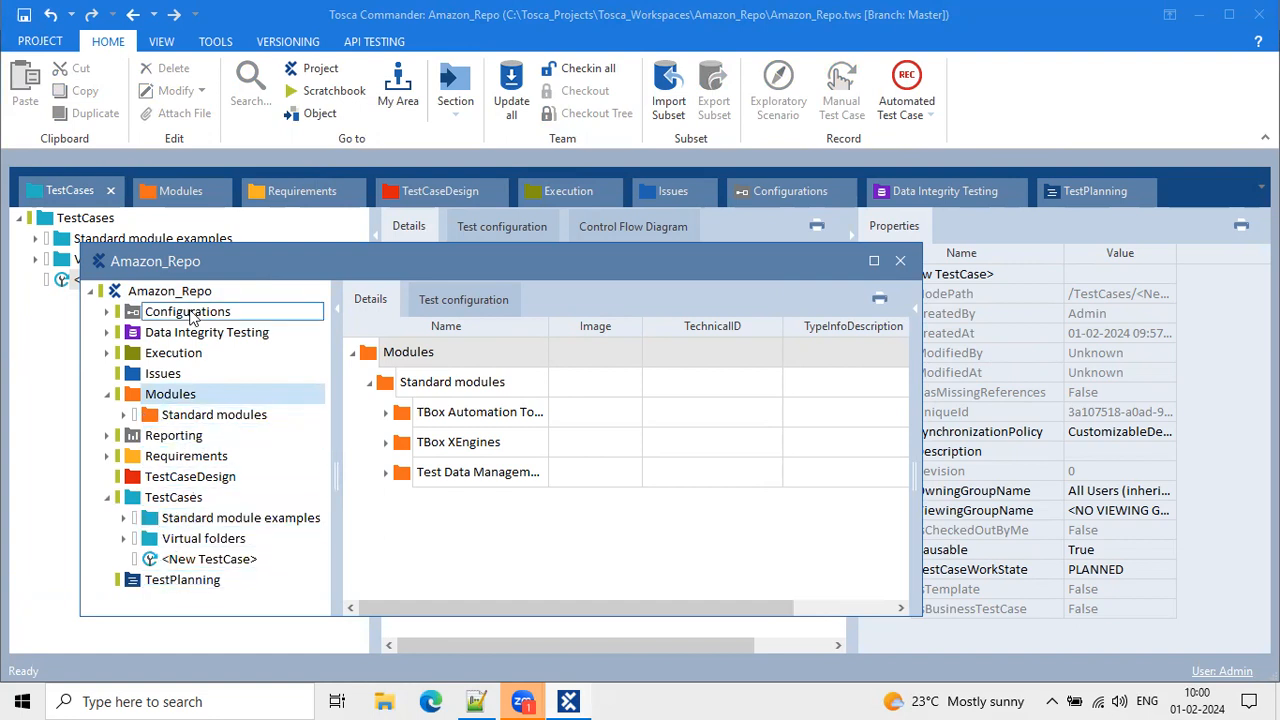
pyautogui.click(124, 414)
pyautogui.click(124, 414)
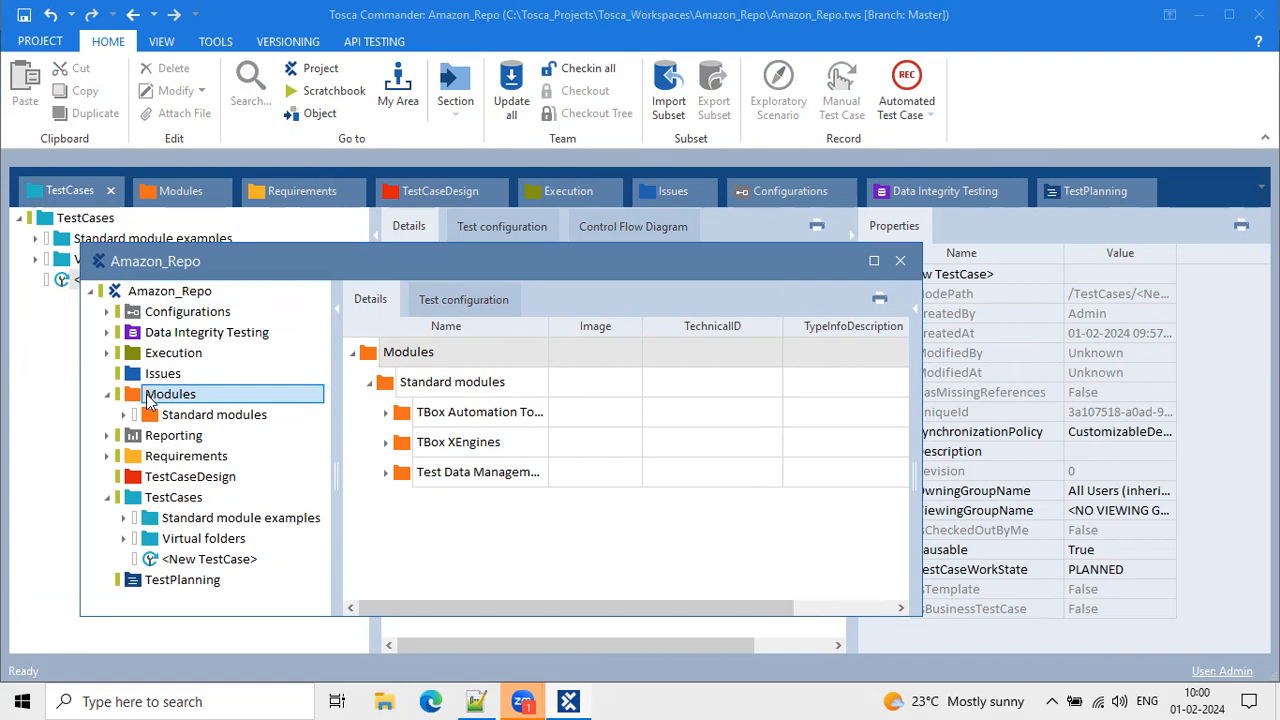
pyautogui.click(60, 192)
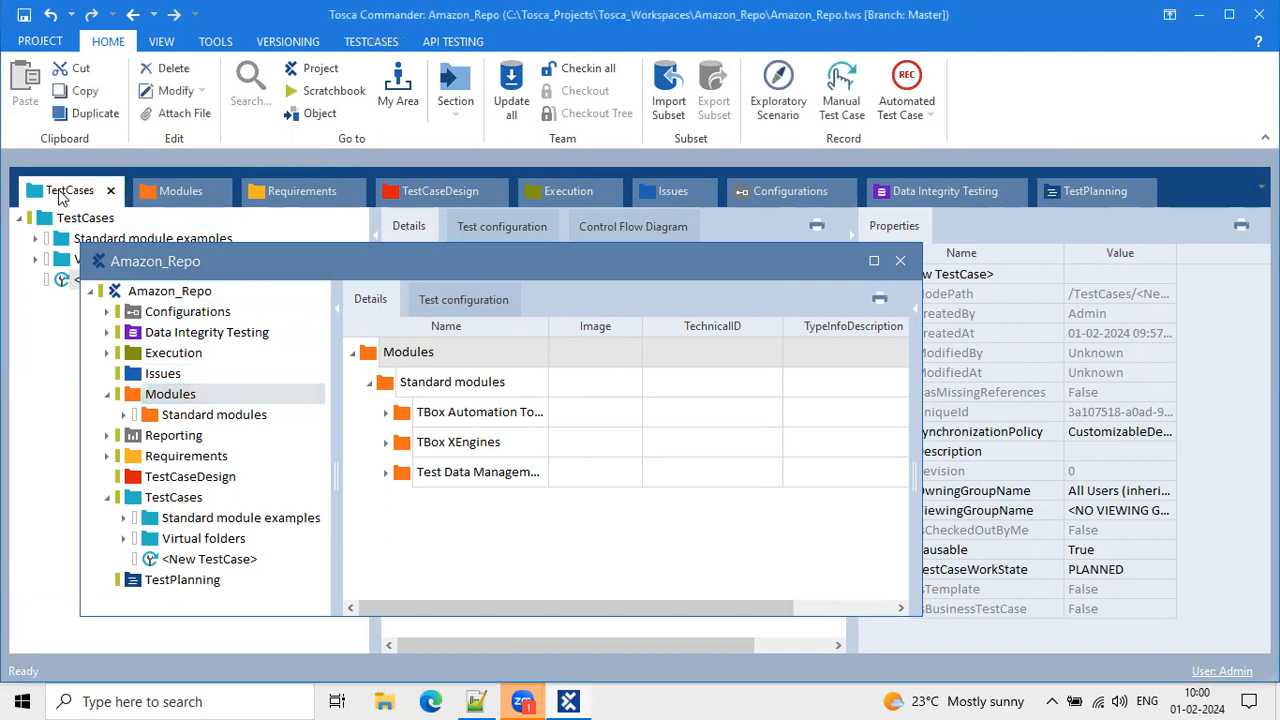
# Dock the floating Amazon_Repo window among the section tabs and check the neighbouring tabs.
pyautogui.moveTo(465, 255); pyautogui.dragTo(300, 191)
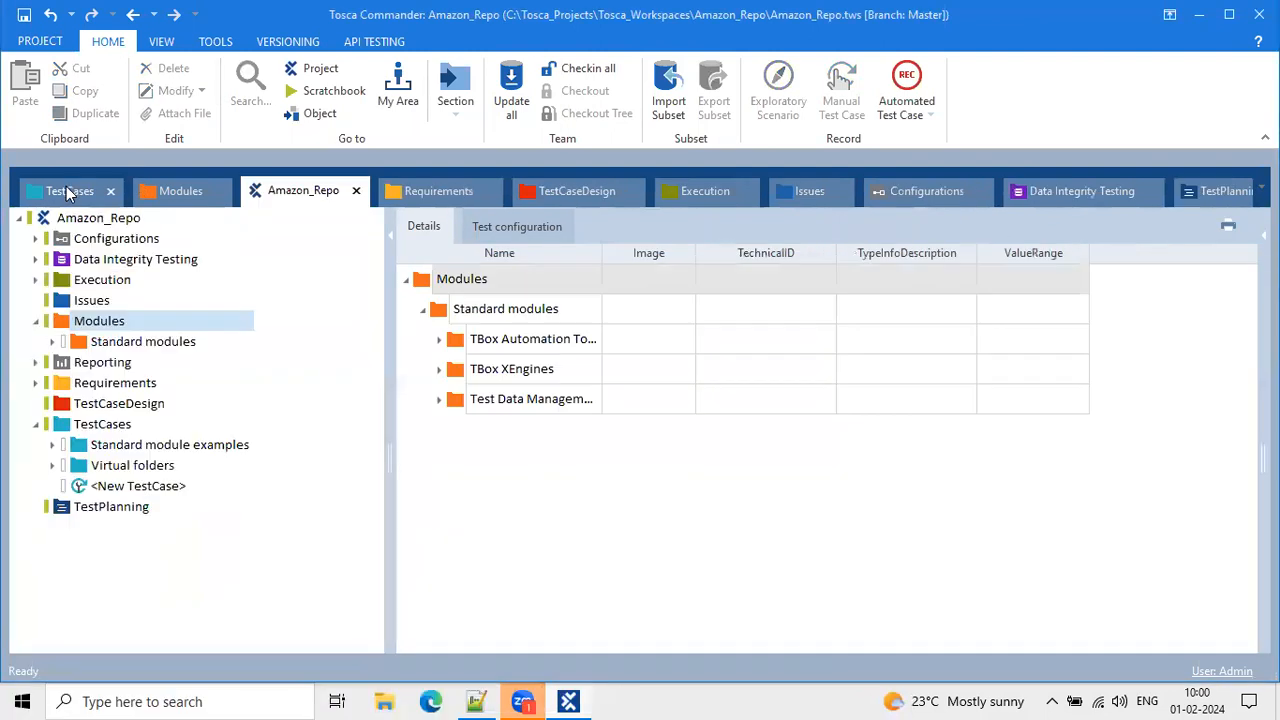
pyautogui.click(95, 193)
pyautogui.click(182, 191)
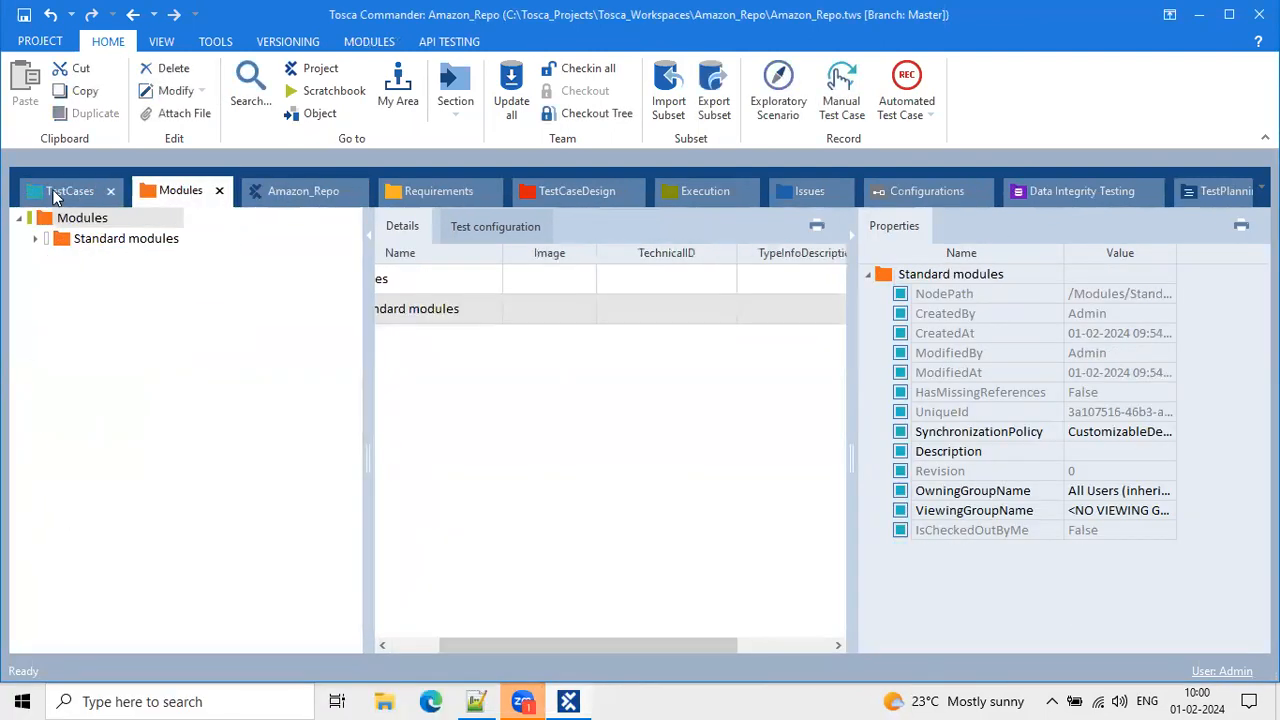
pyautogui.click(55, 196)
pyautogui.click(167, 191)
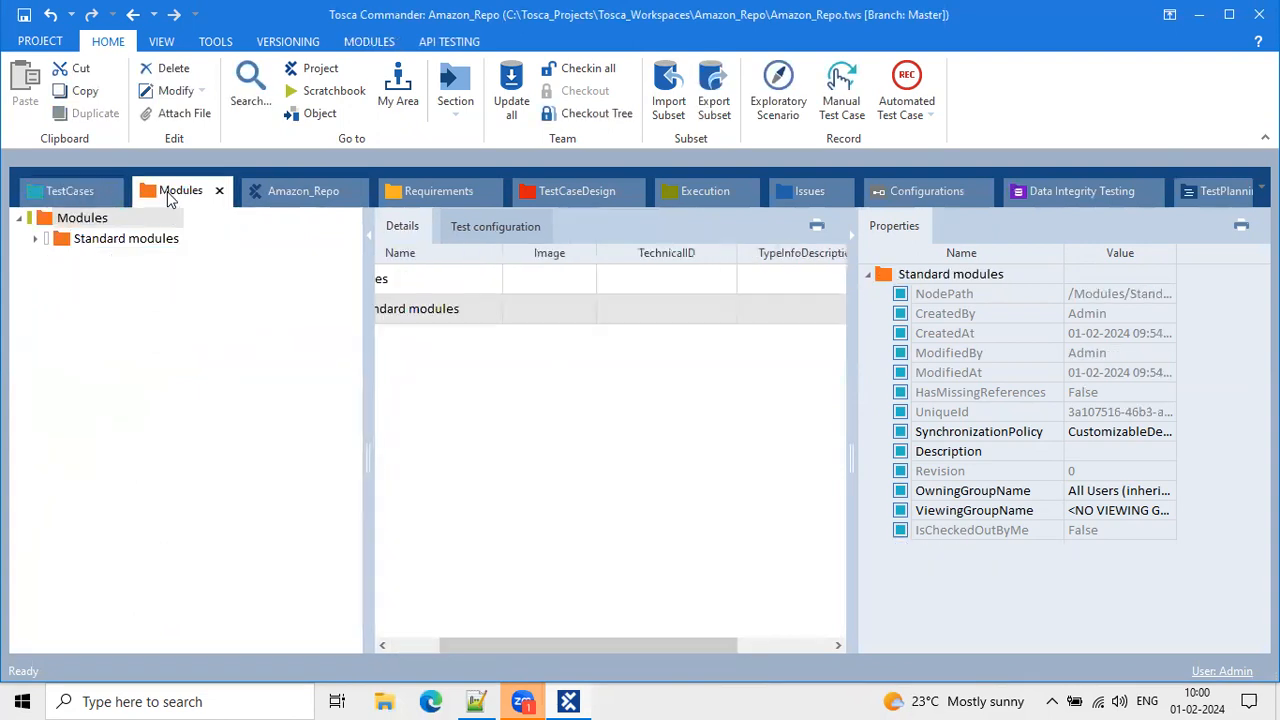
pyautogui.click(313, 191)
pyautogui.click(430, 190)
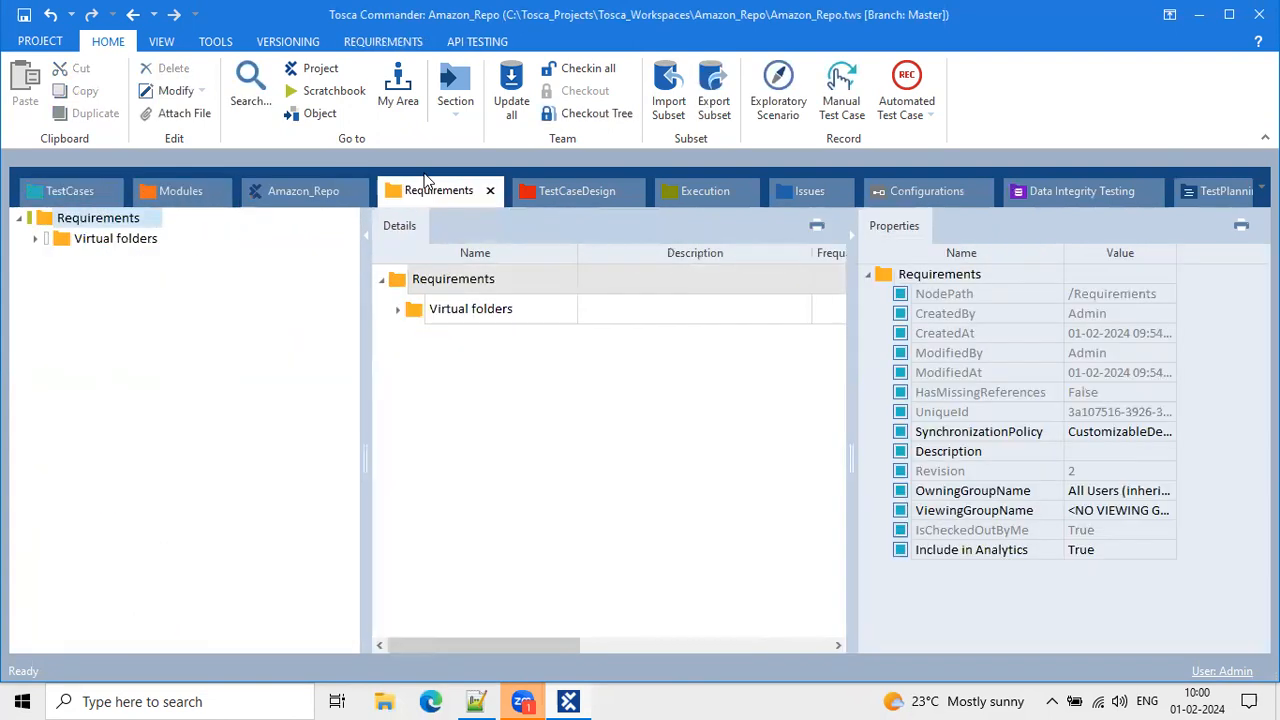
pyautogui.click(560, 193)
pyautogui.click(309, 190)
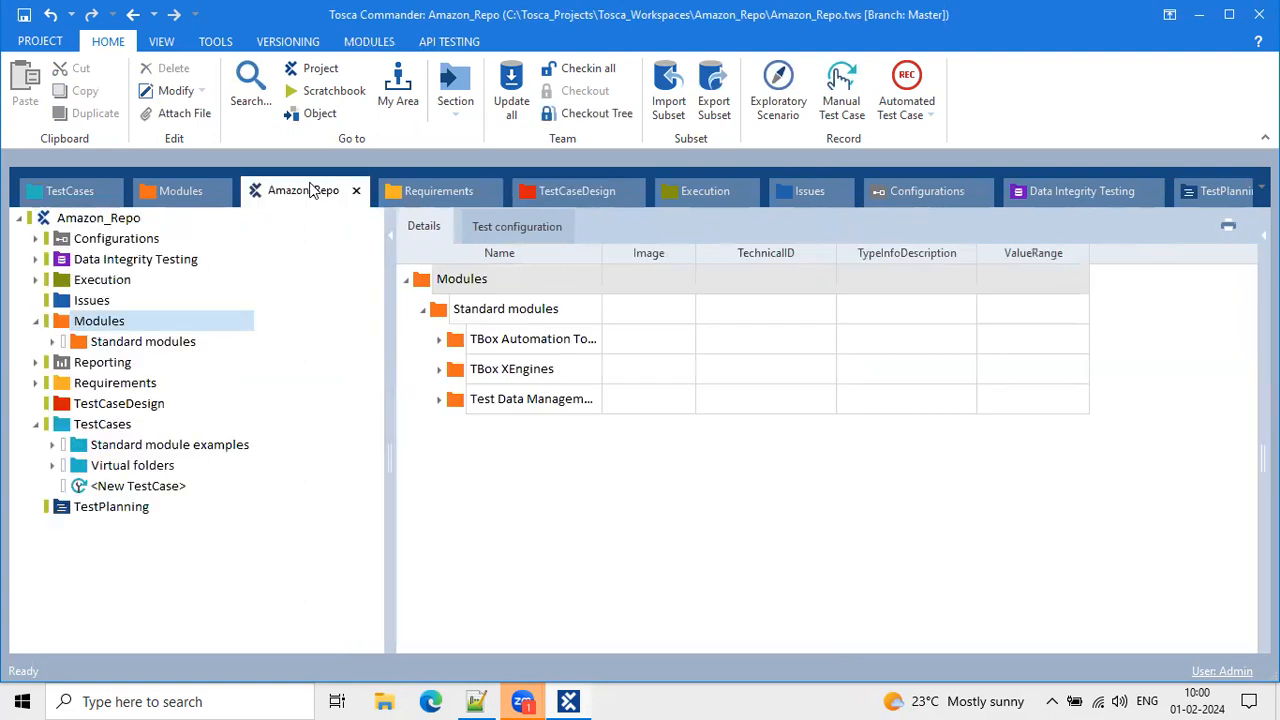
# In the Amazon_Repo project tree, expand TestCases and show <New TestCase>'s details.
pyautogui.click(36, 321)
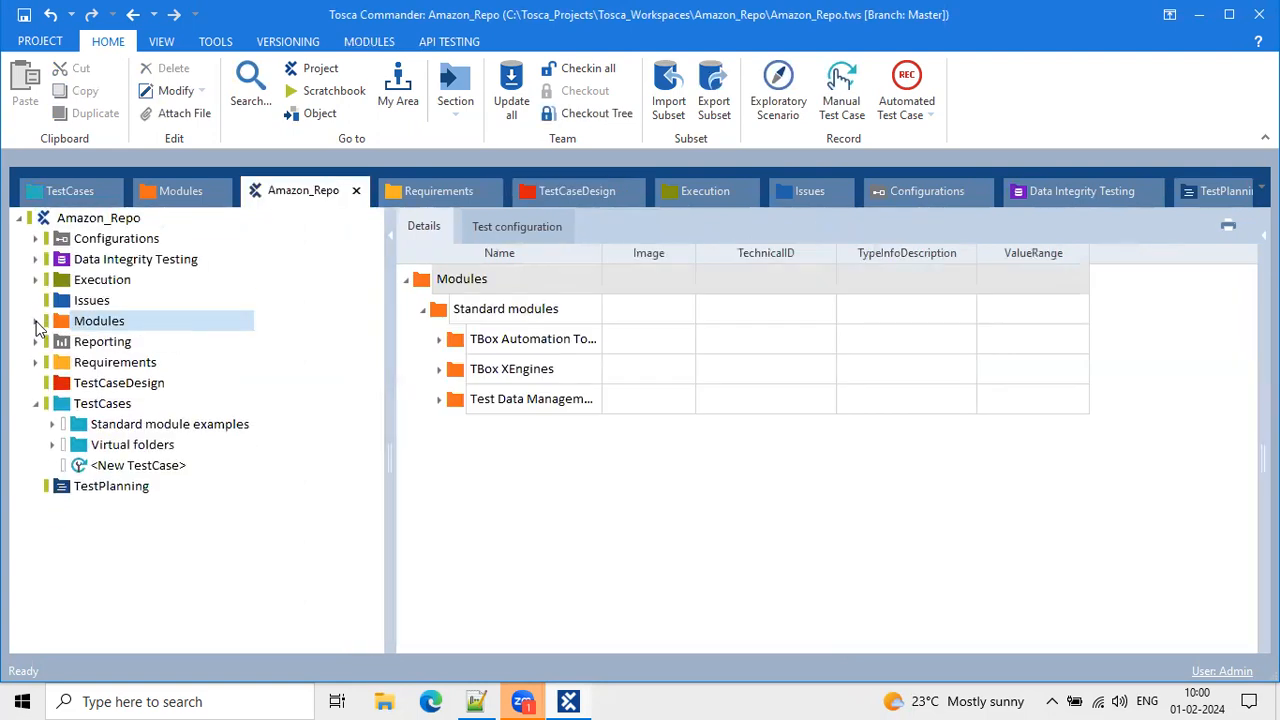
pyautogui.click(36, 404)
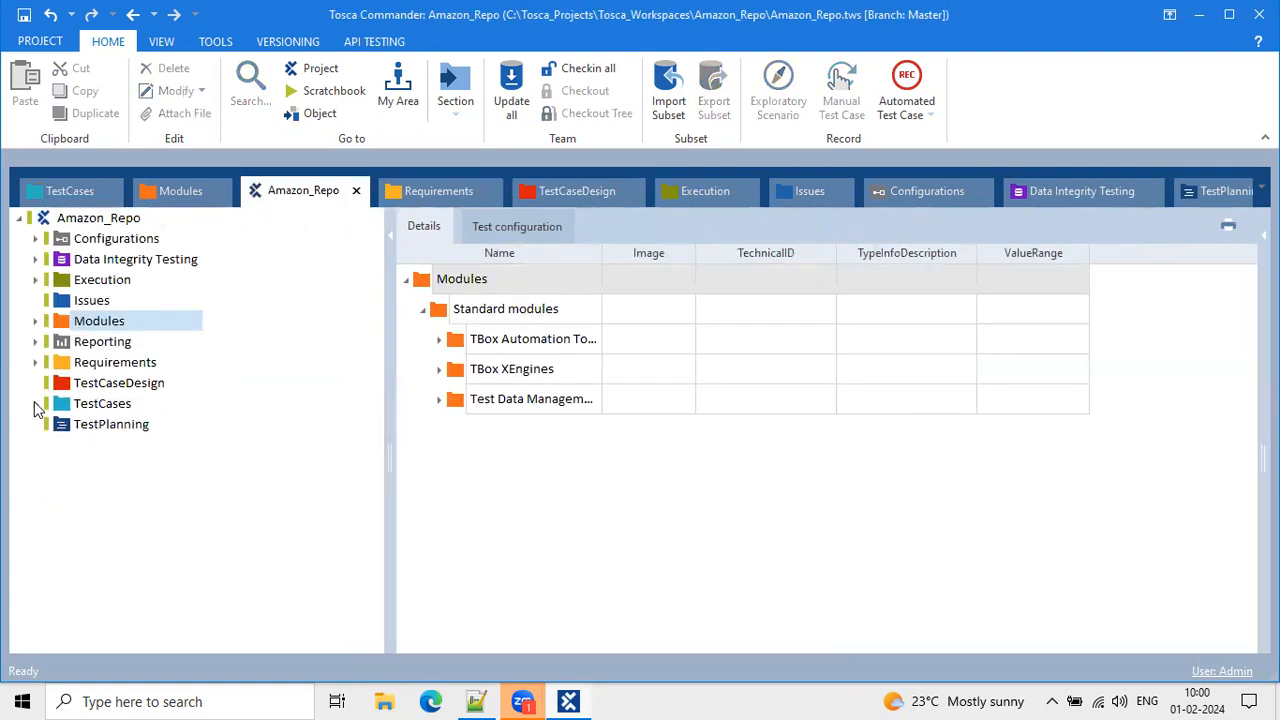
pyautogui.click(40, 198)
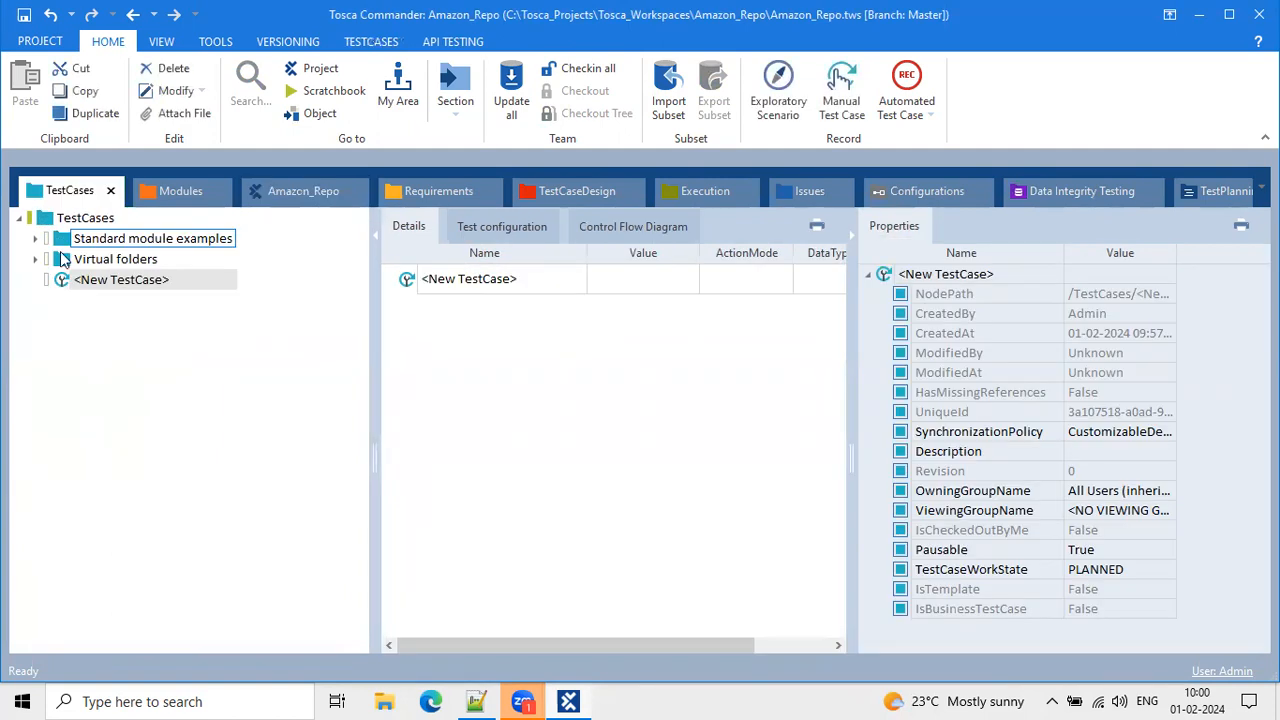
pyautogui.click(293, 196)
pyautogui.click(100, 220)
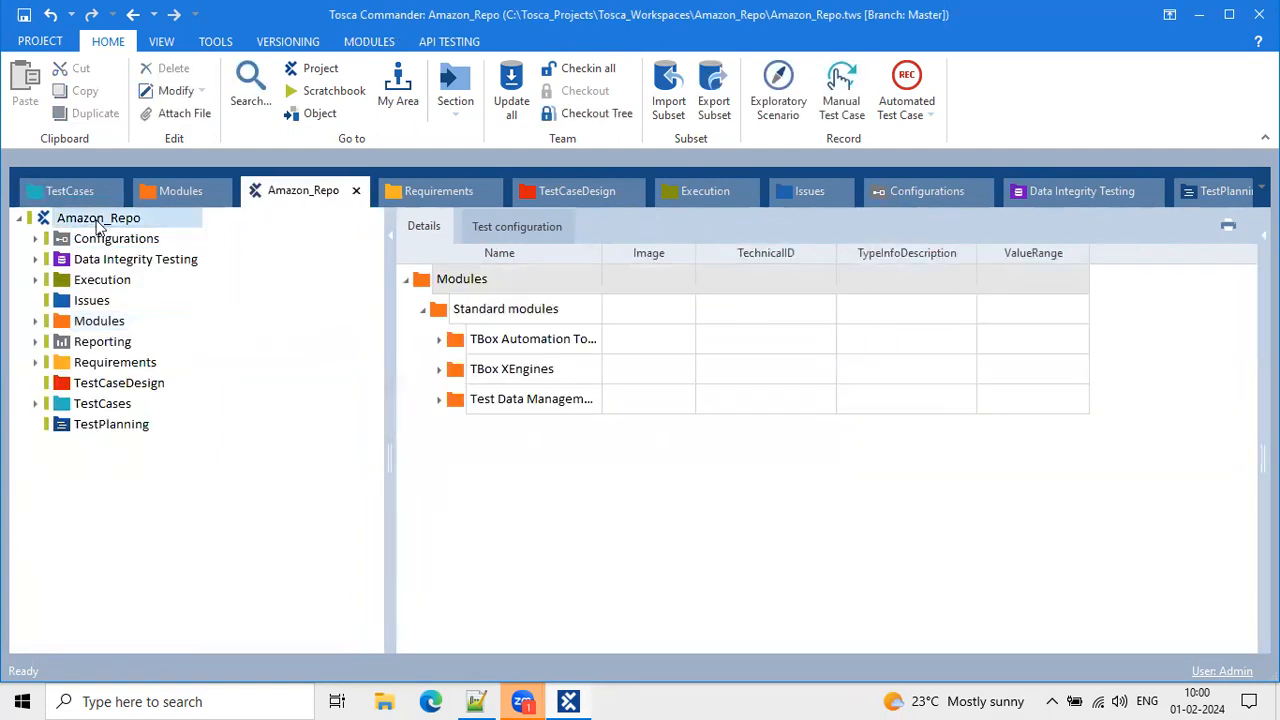
pyautogui.click(36, 404)
pyautogui.click(113, 447)
pyautogui.click(110, 466)
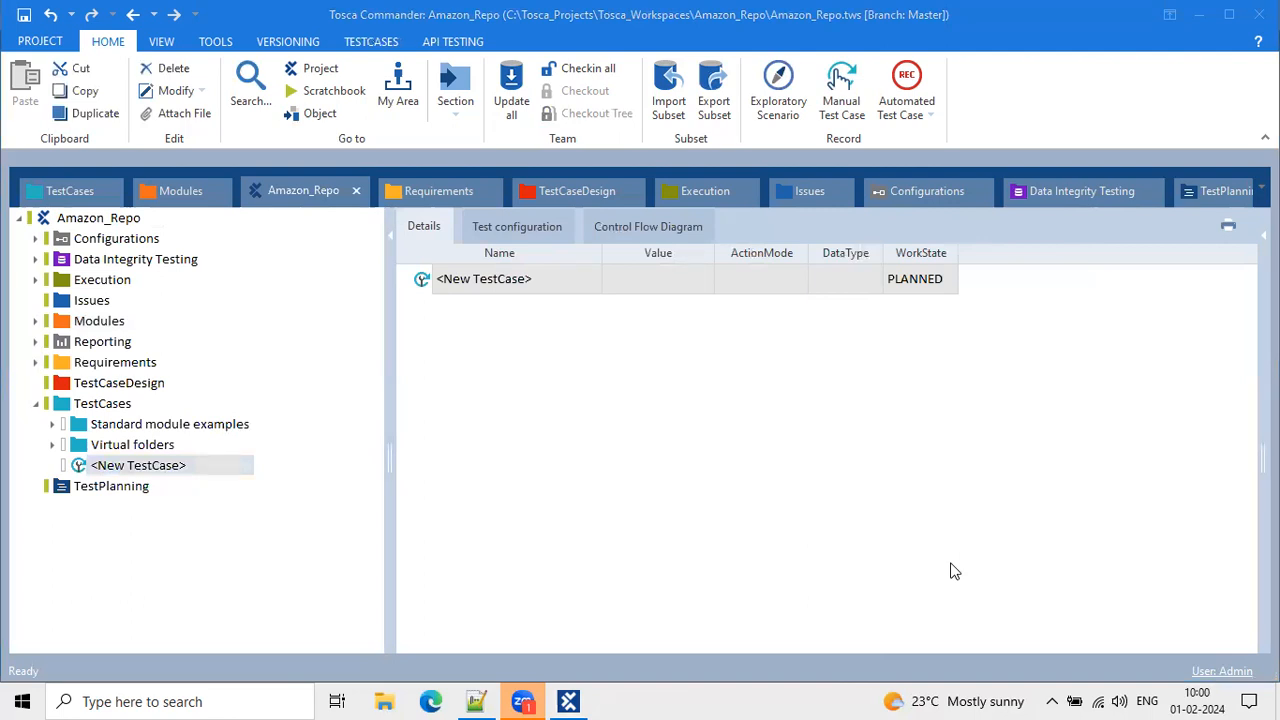
# Narrow the project tree pane and browse Modules, Data Integrity Testing and the new test case.
pyautogui.click(913, 257)
pyautogui.moveTo(390, 362); pyautogui.dragTo(344, 350)
pyautogui.click(245, 321)
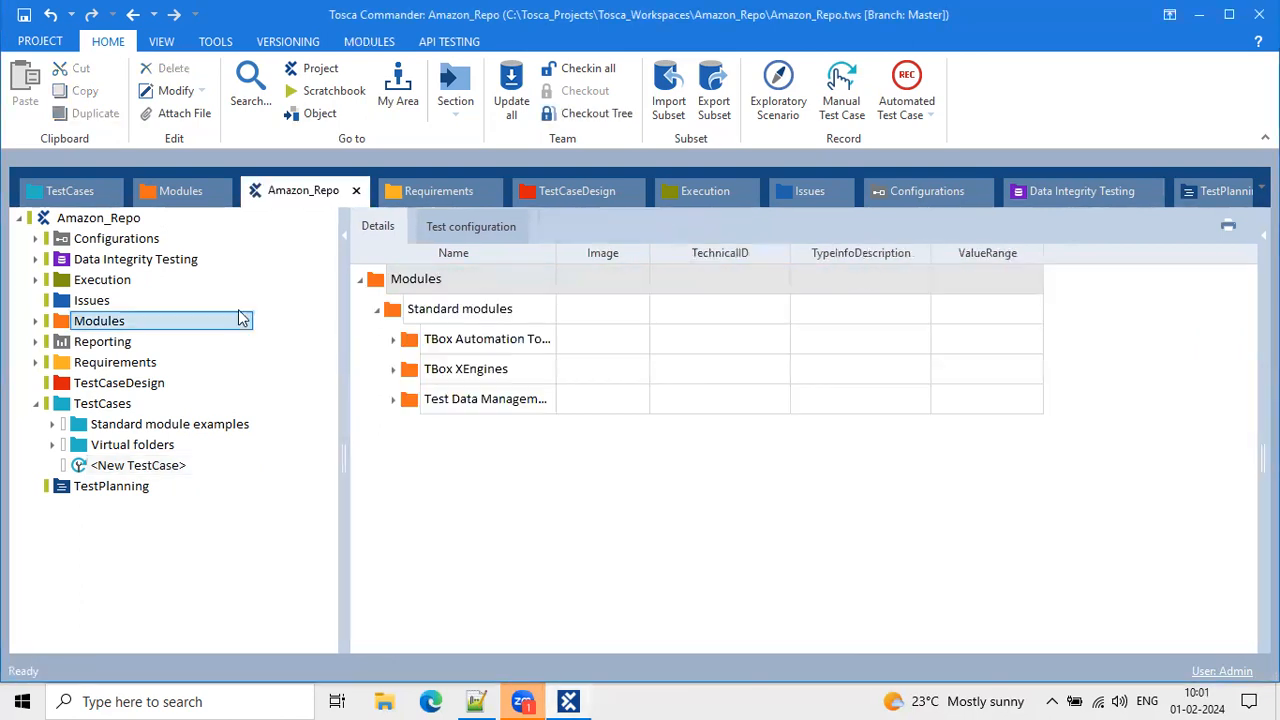
pyautogui.click(140, 259)
pyautogui.click(138, 465)
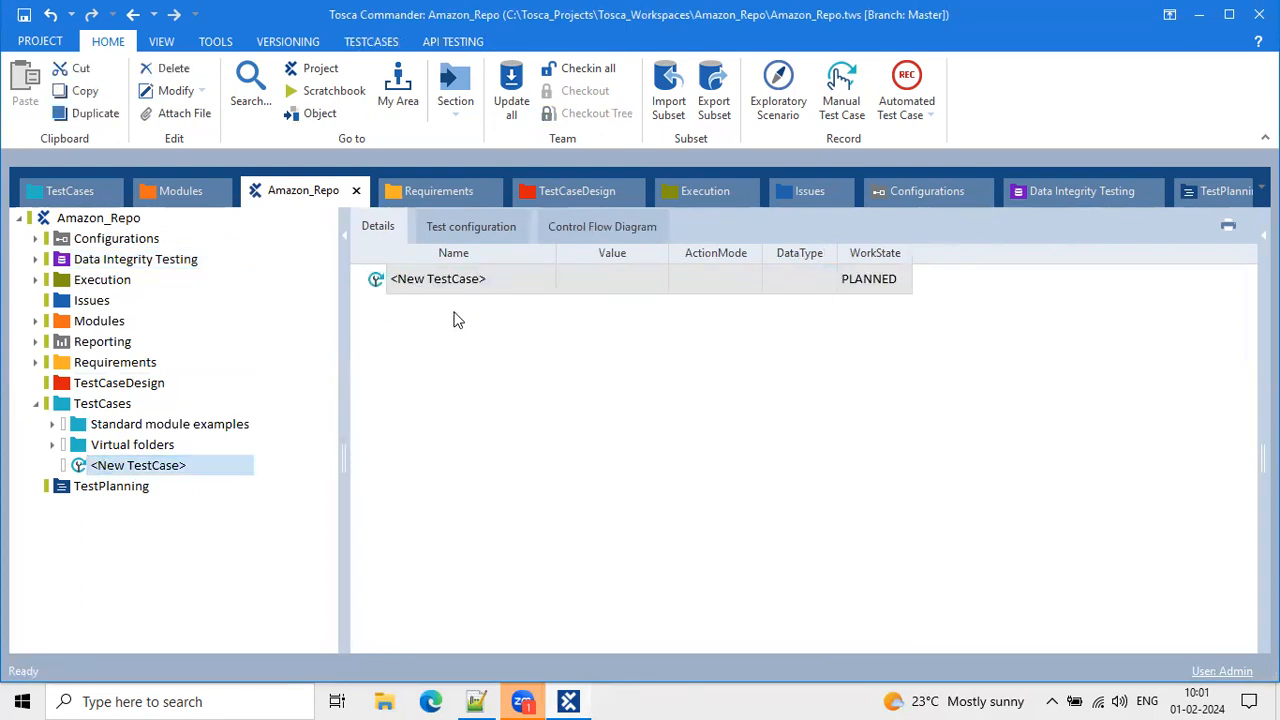
pyautogui.click(428, 290)
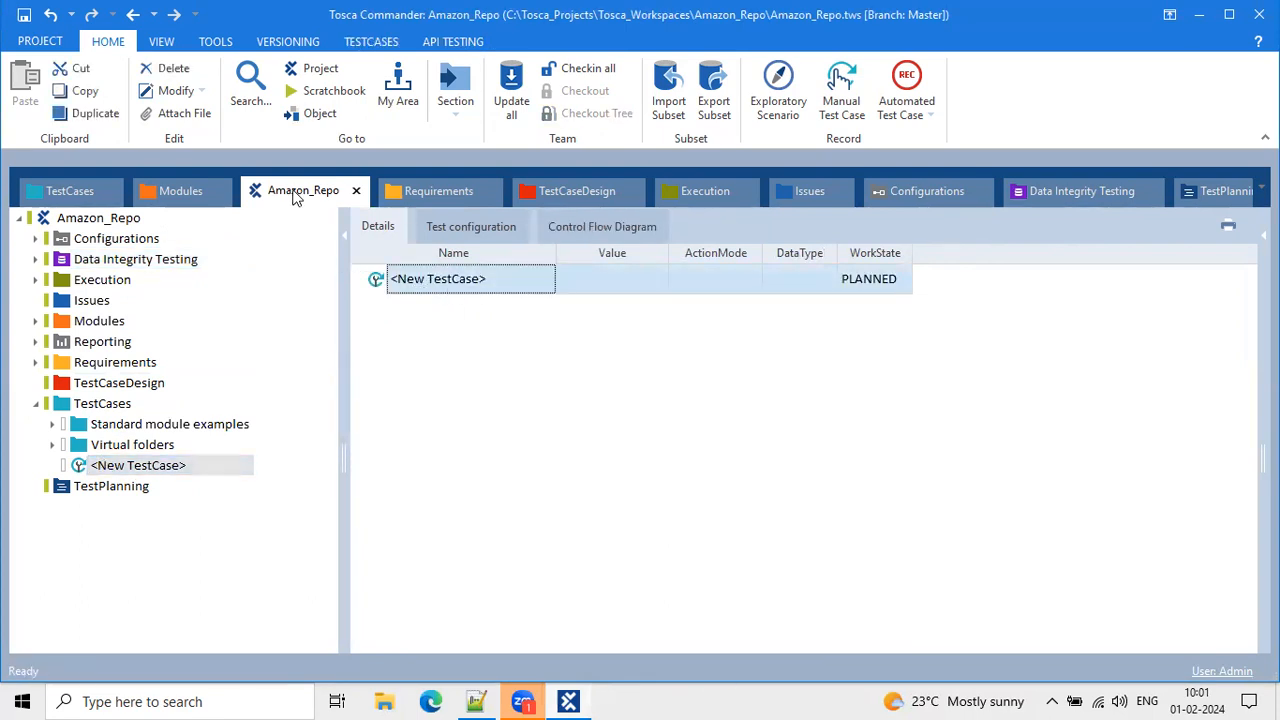
# Collapse TestCases, re-expand Amazon_Repo to list its sections, and box the menu tabs.
pyautogui.click(40, 405)
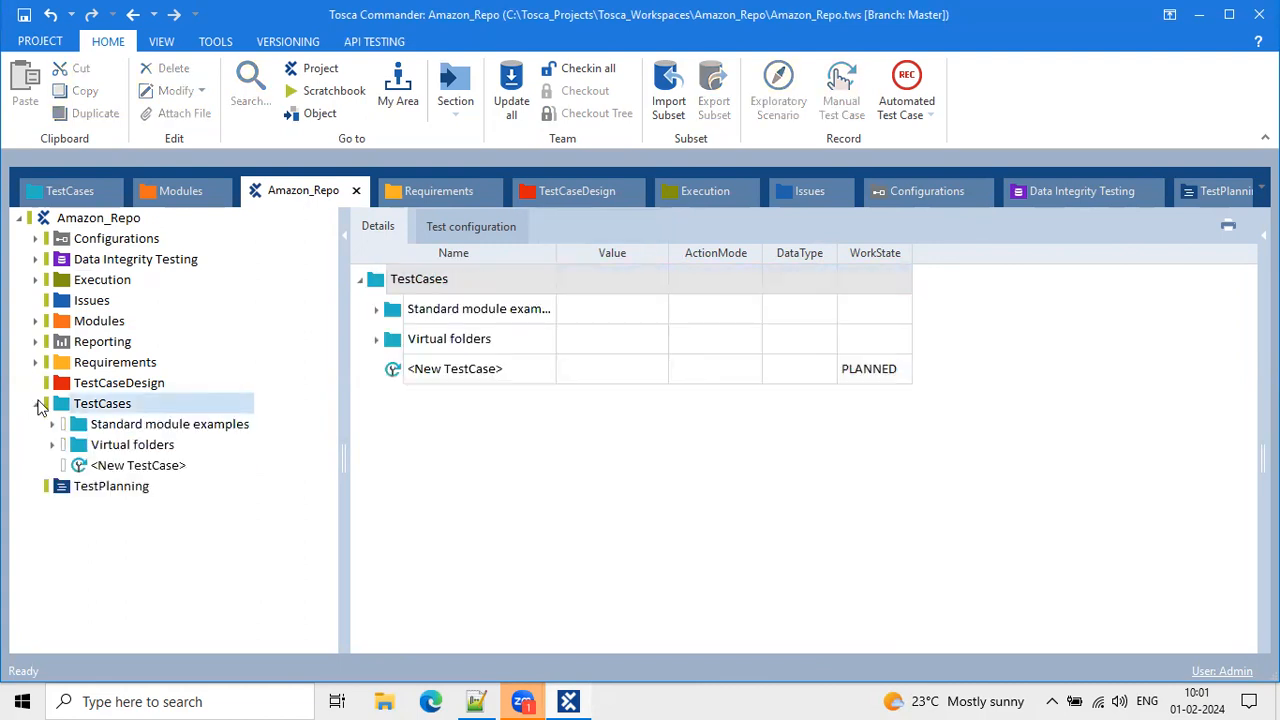
pyautogui.click(38, 404)
pyautogui.click(38, 404)
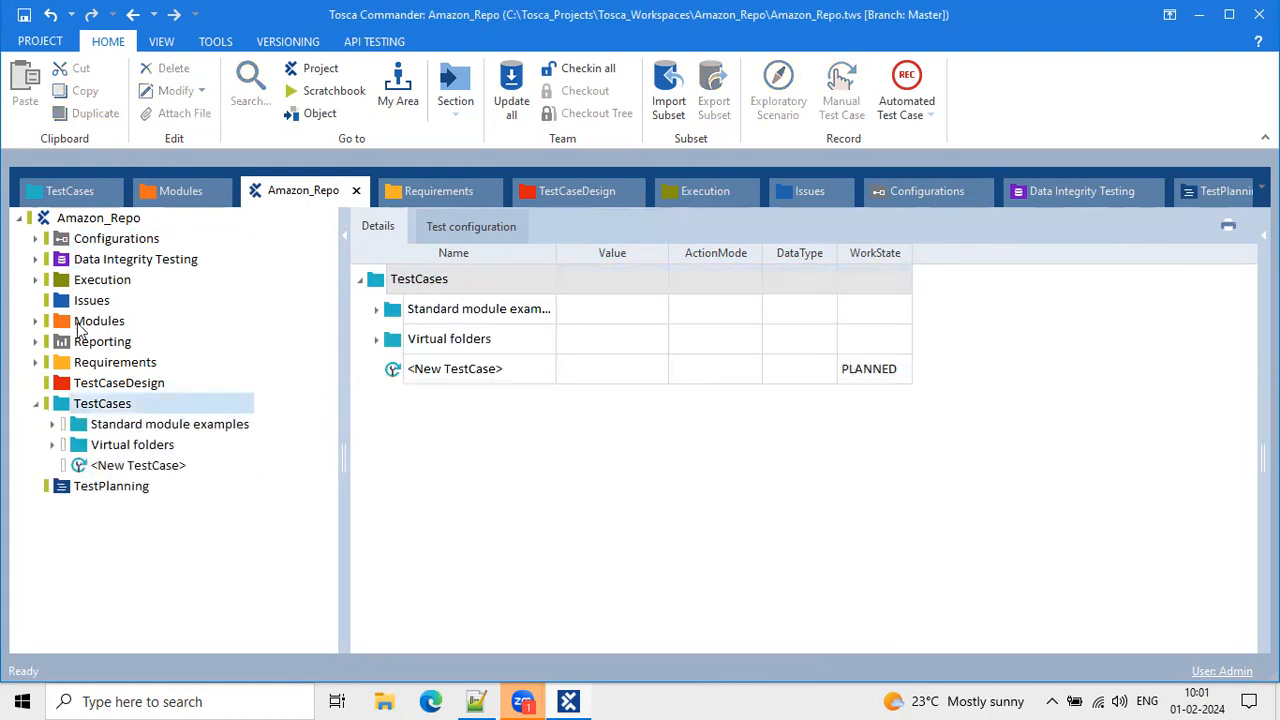
pyautogui.click(38, 404)
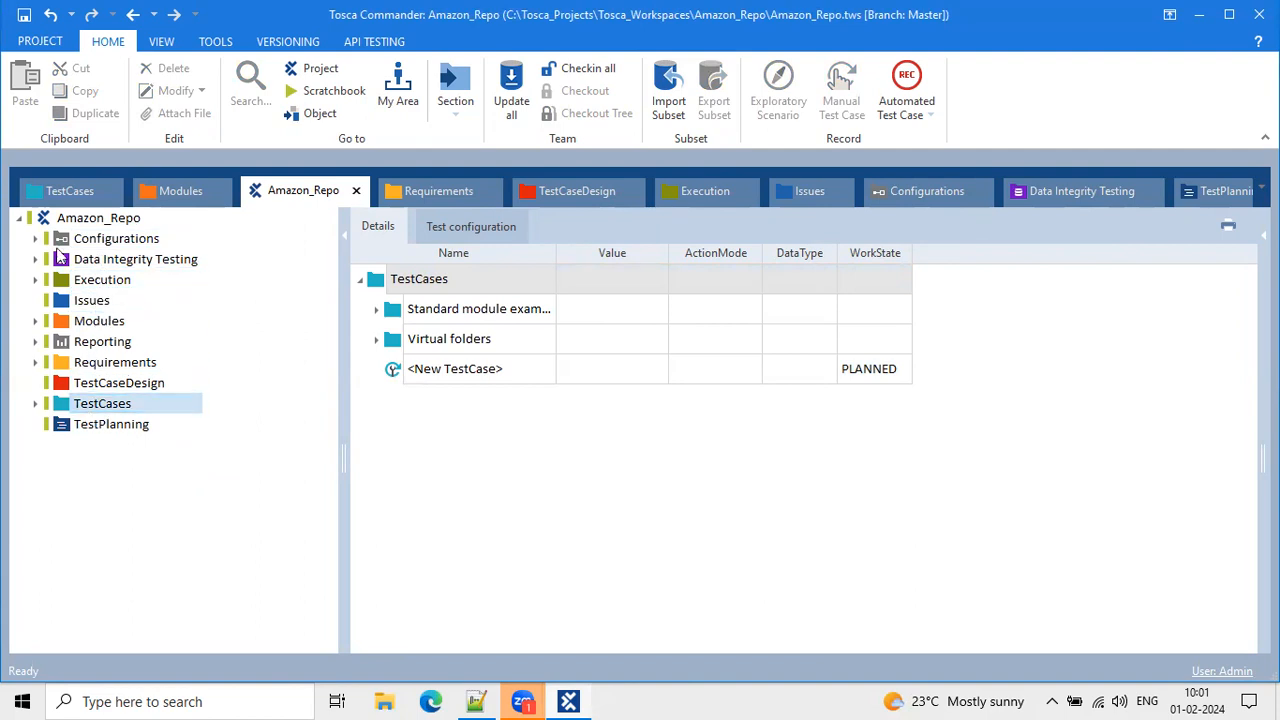
pyautogui.click(19, 218)
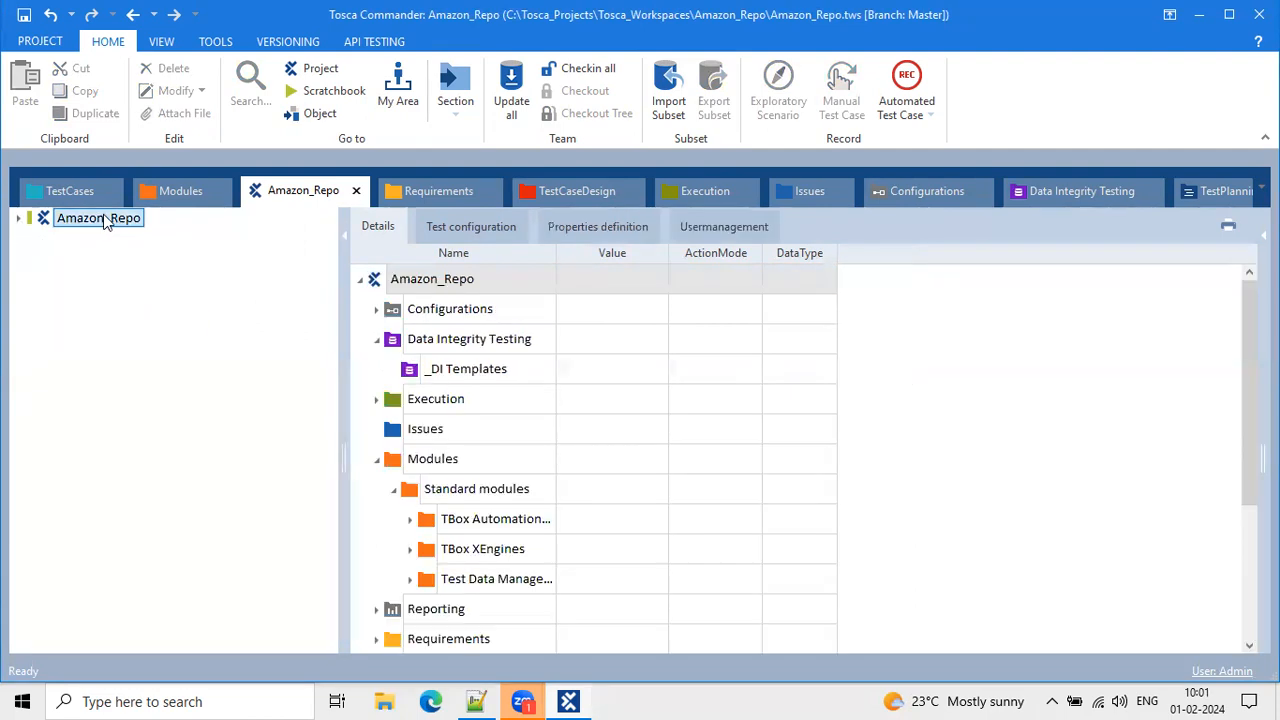
pyautogui.click(360, 279)
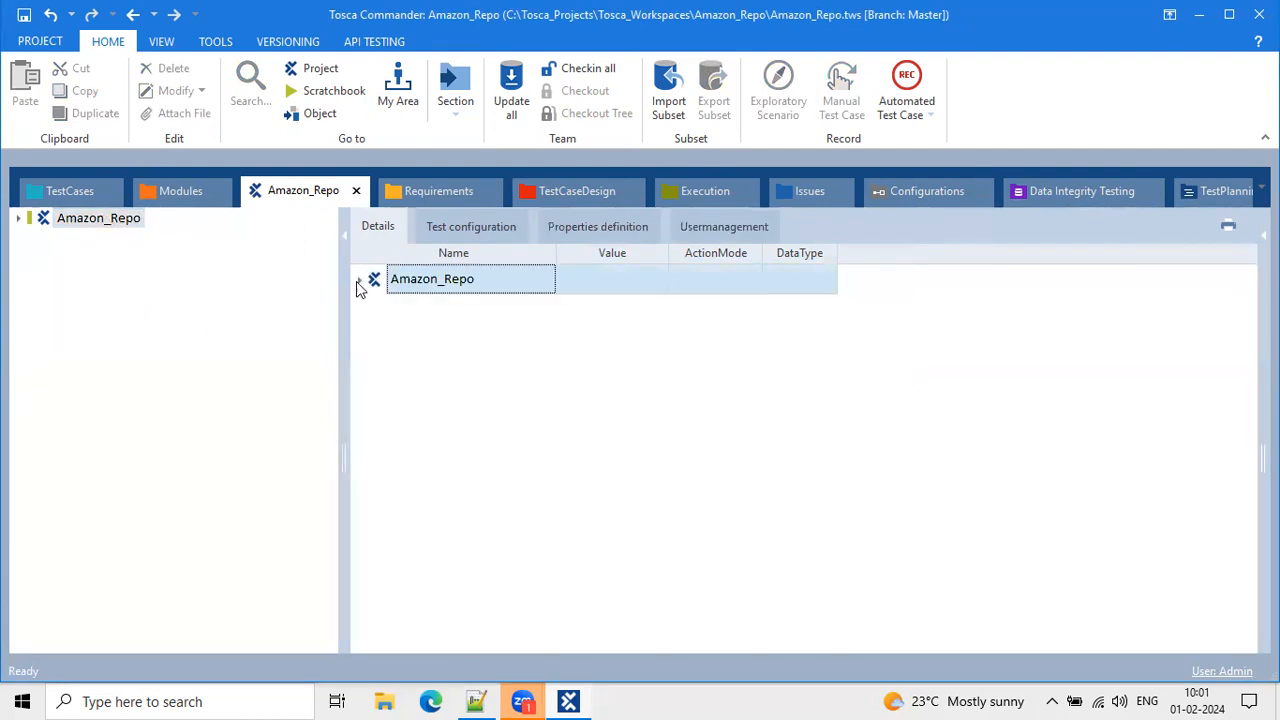
pyautogui.click(19, 218)
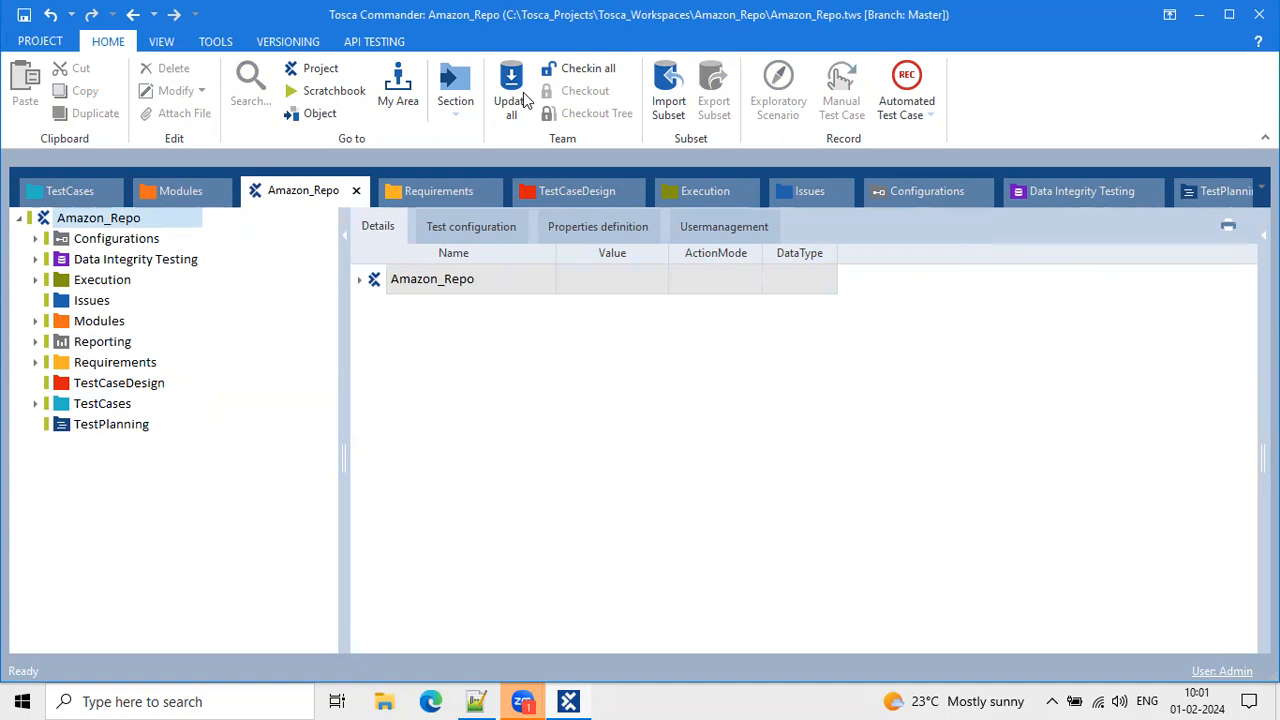
pyautogui.click(1213, 197)
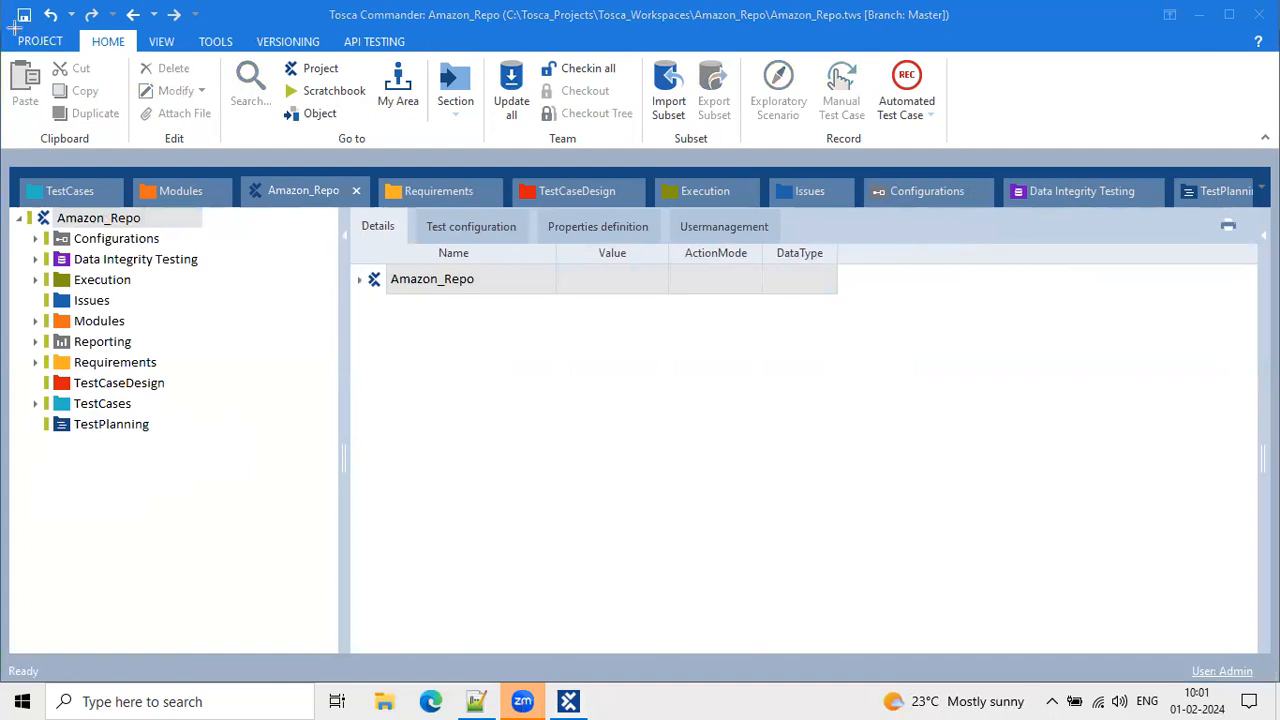
pyautogui.moveTo(8, 28); pyautogui.dragTo(324, 50)
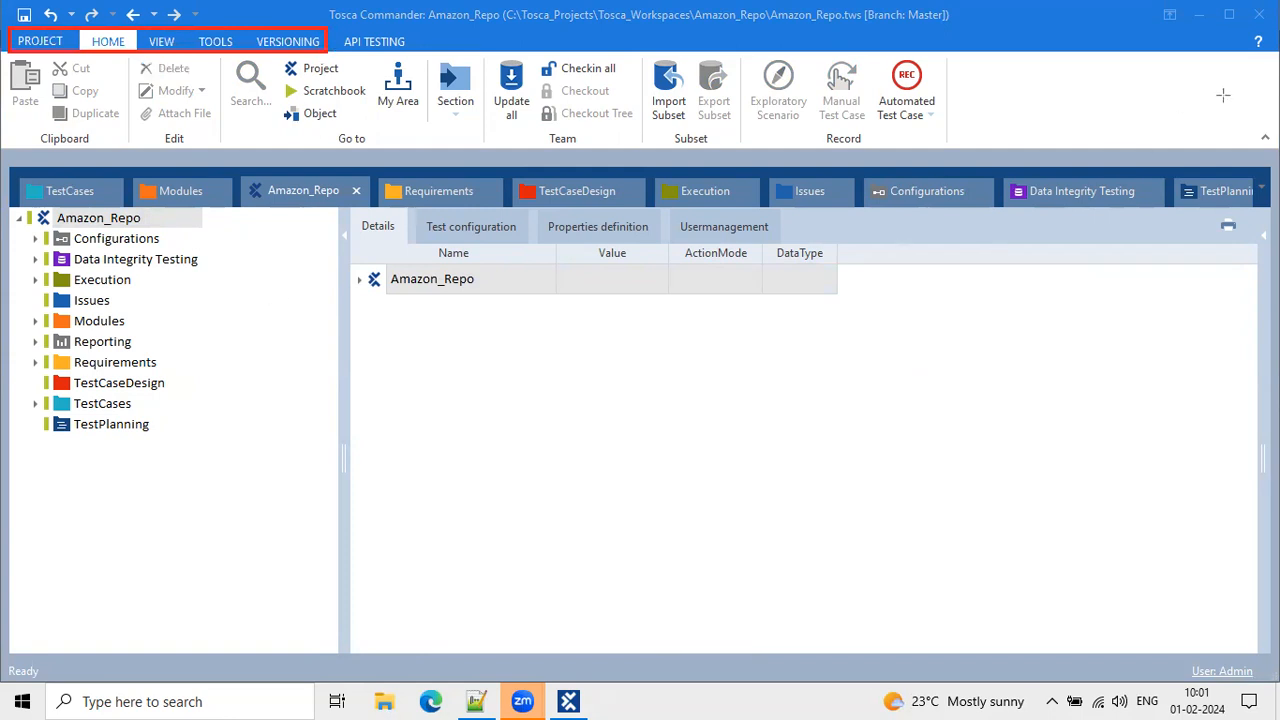
# Return to the TestCases section and label the TESTCASES ribbon tab 'Dynamic tab' with an arrow.
pyautogui.click(66, 199)
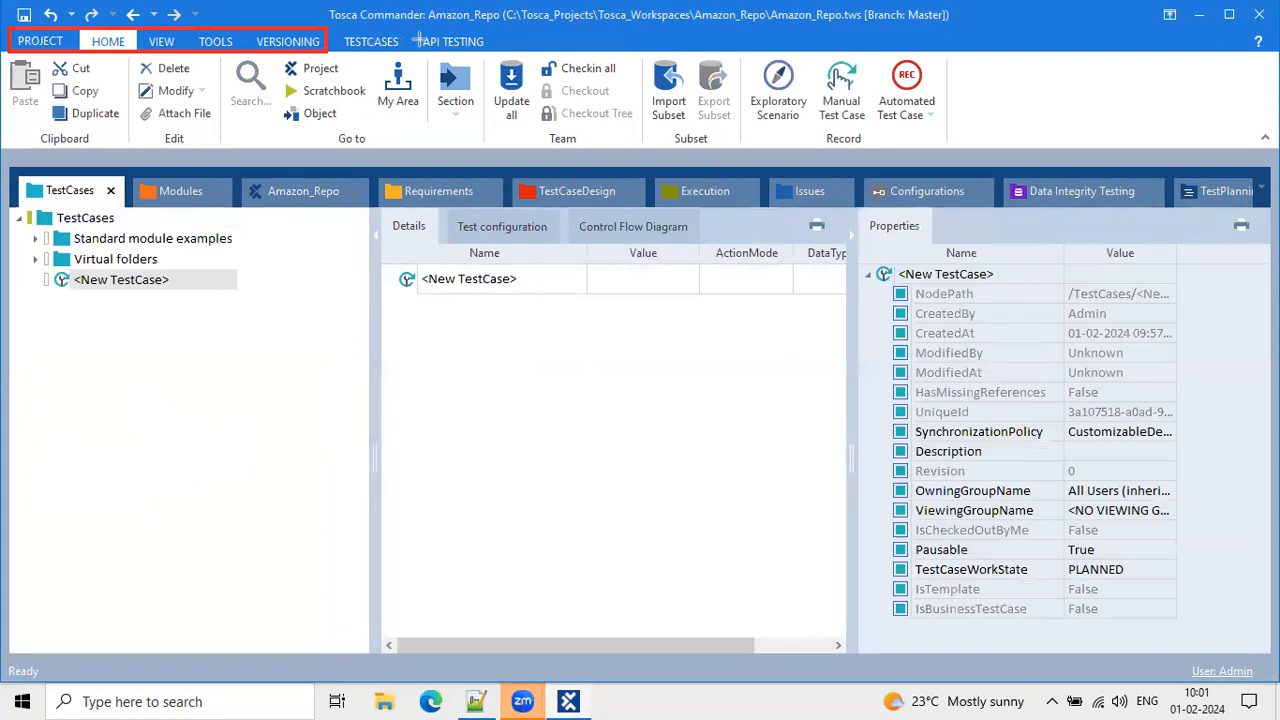
pyautogui.moveTo(423, 29); pyautogui.dragTo(497, 57)
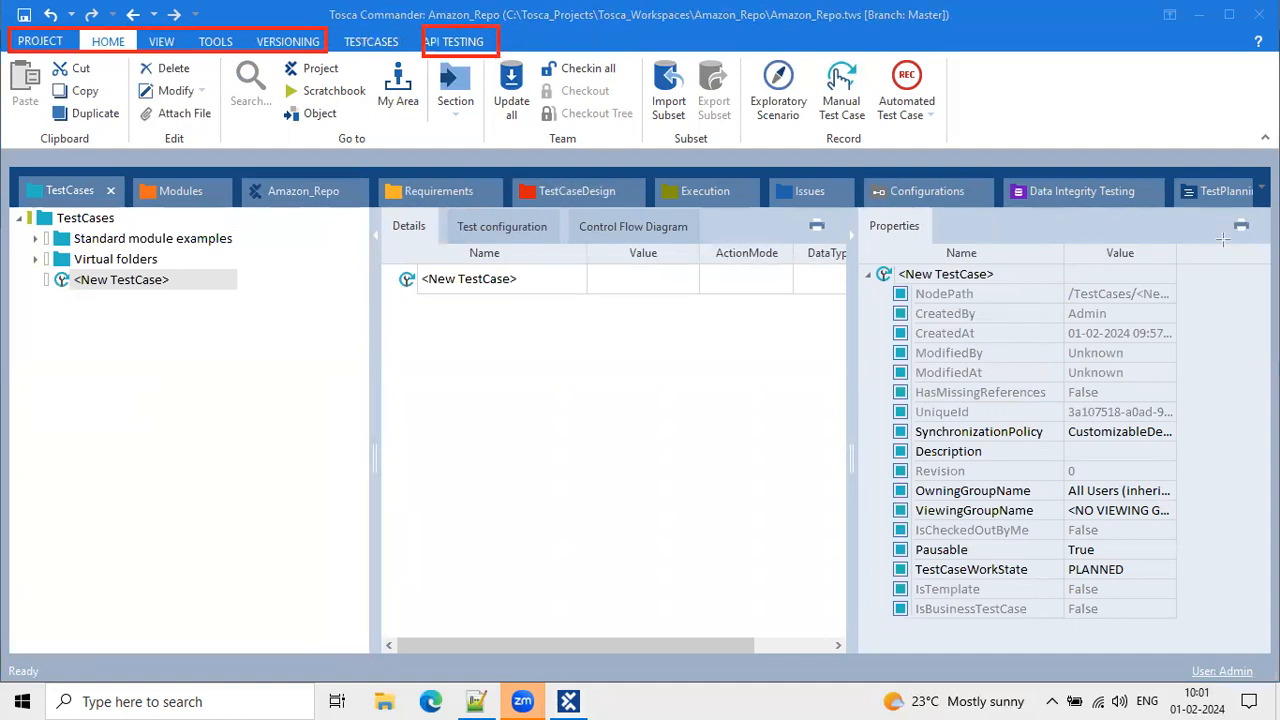
pyautogui.click(244, 137)
pyautogui.write('Dynam')
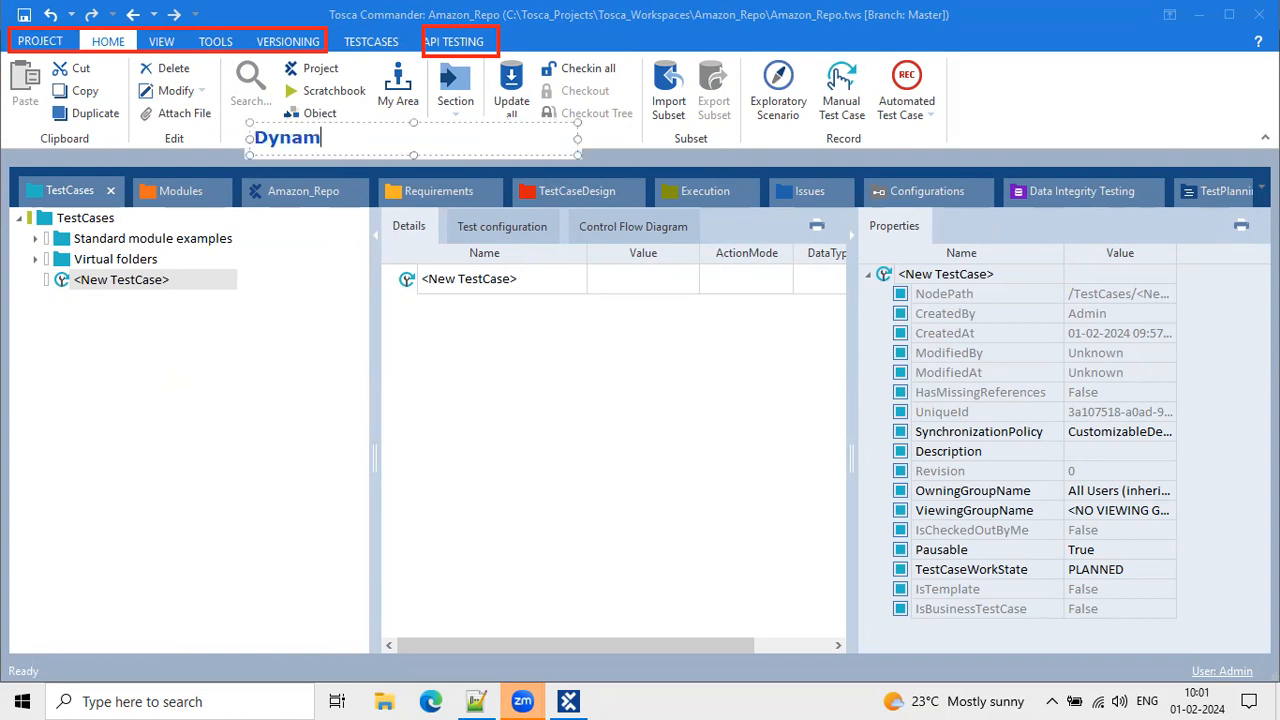
pyautogui.write('ic tab')
pyautogui.click(302, 318)
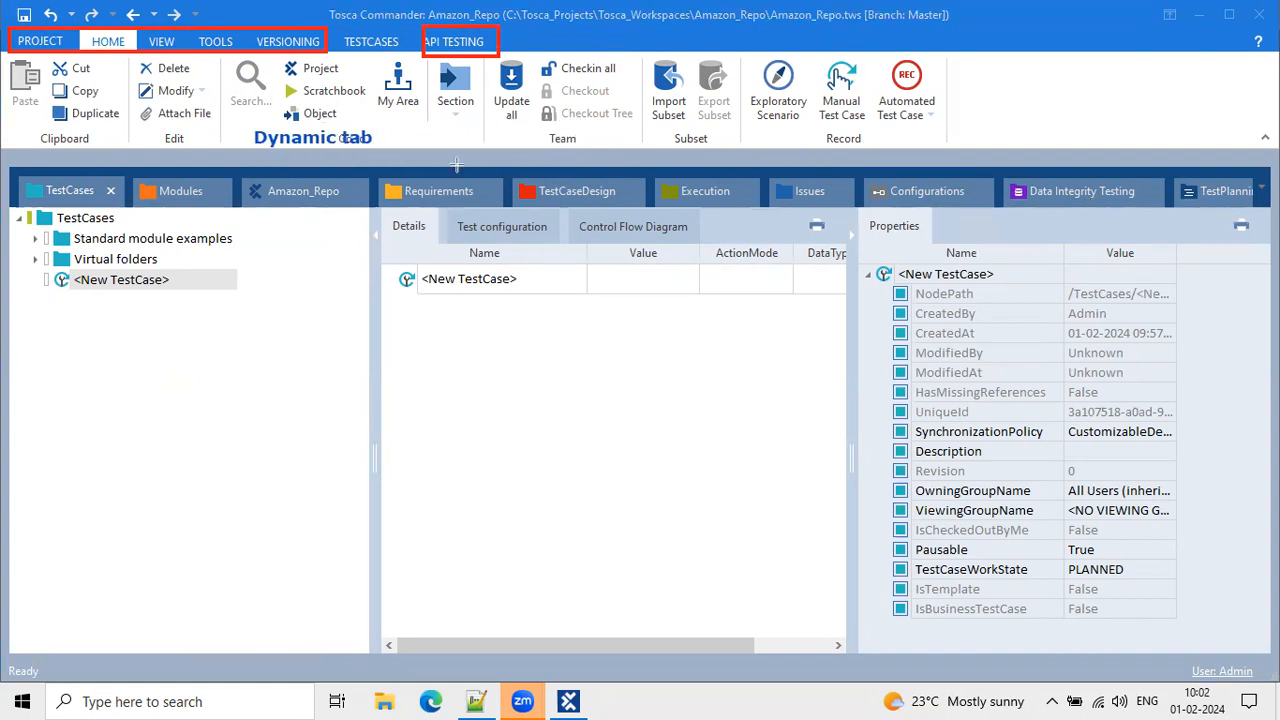
pyautogui.moveTo(349, 68); pyautogui.dragTo(361, 52)
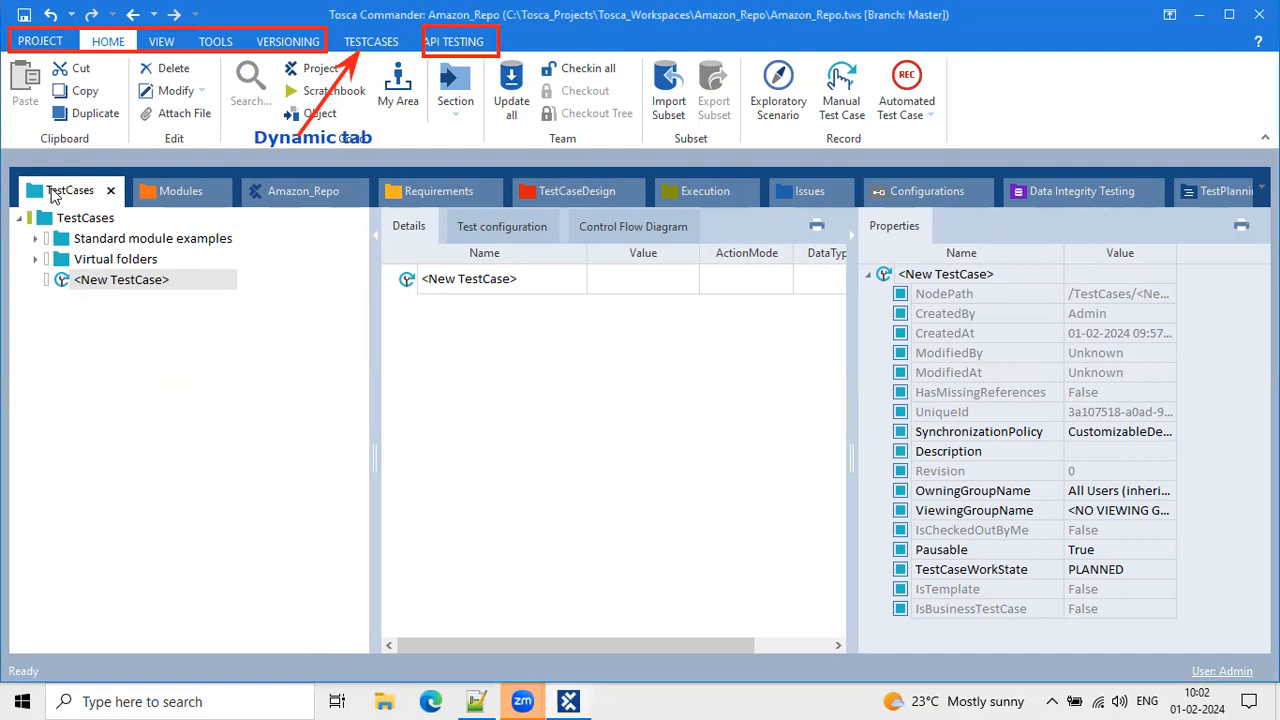
# View the TESTCASES commands, then tour Modules, Requirements, TestCaseDesign and Execution, expanding ExecutionLists.
pyautogui.click(371, 41)
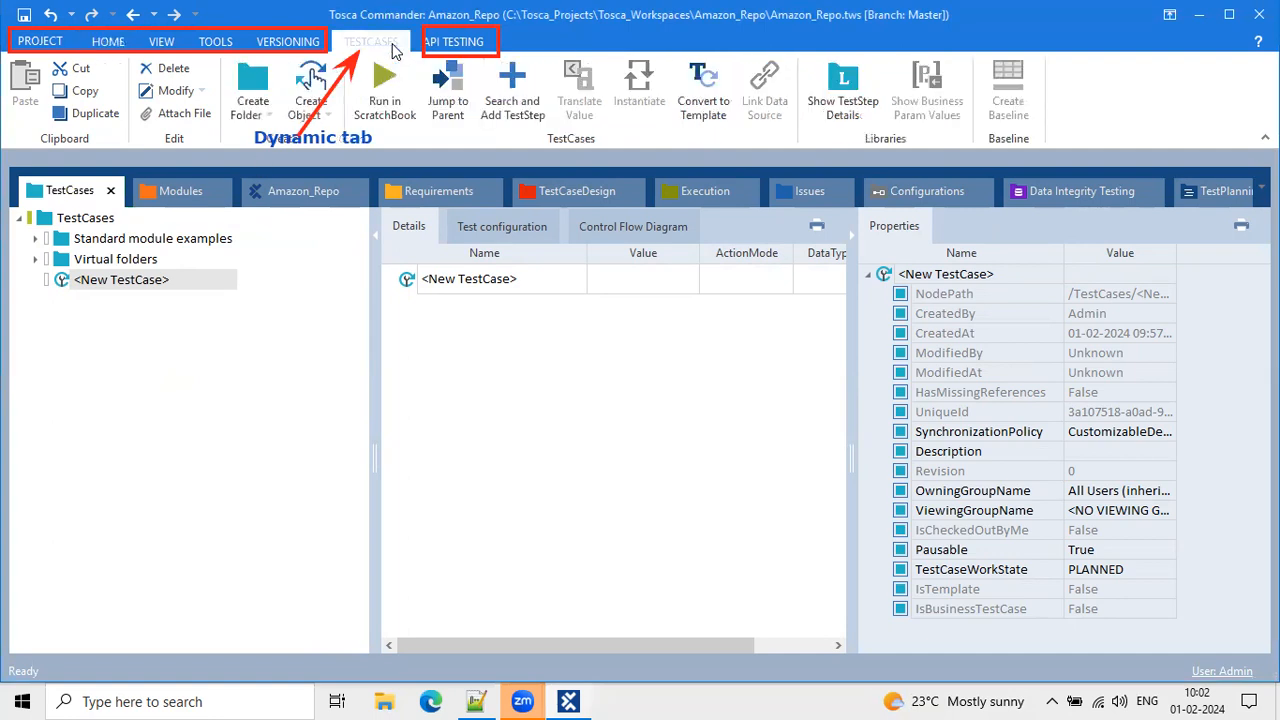
pyautogui.click(165, 190)
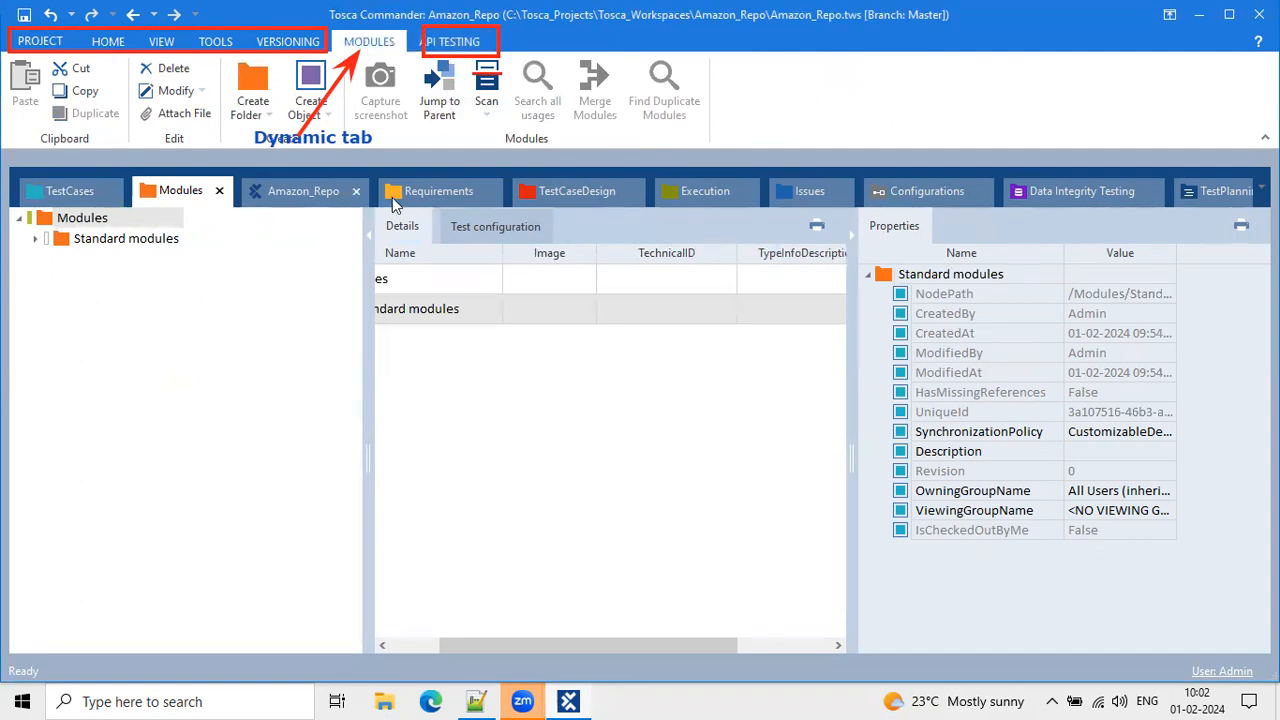
pyautogui.click(433, 189)
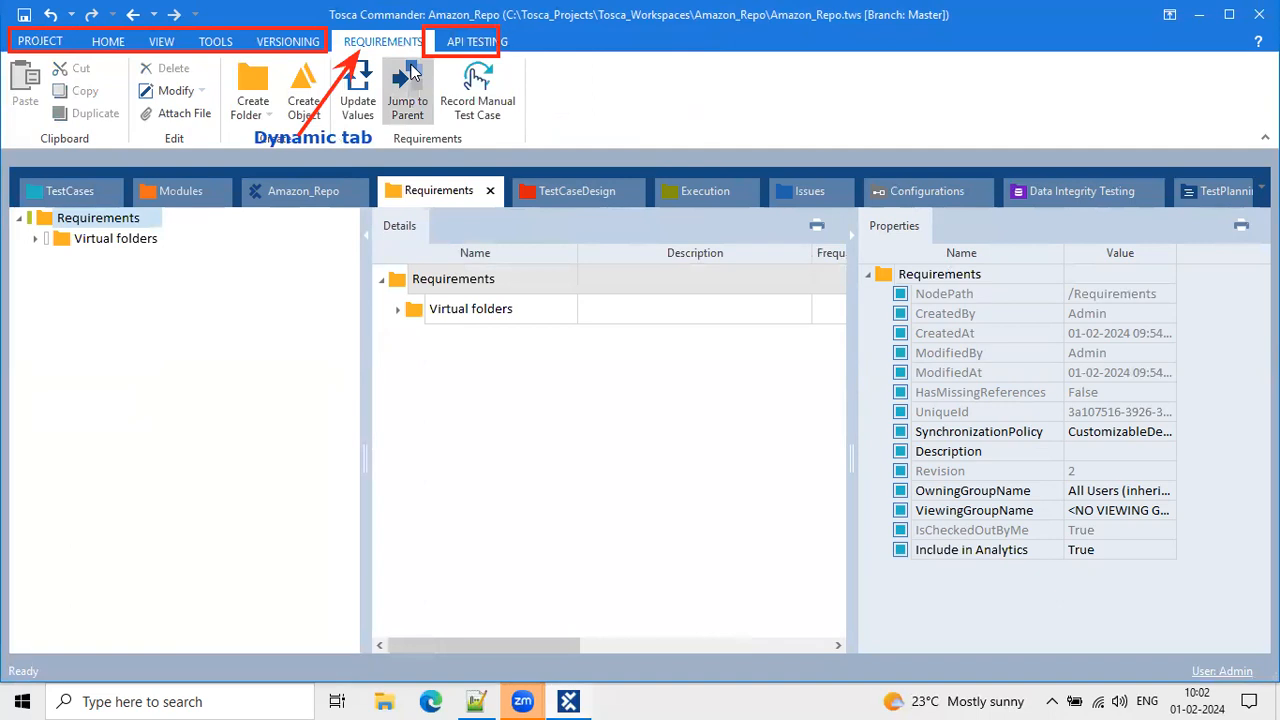
pyautogui.click(570, 197)
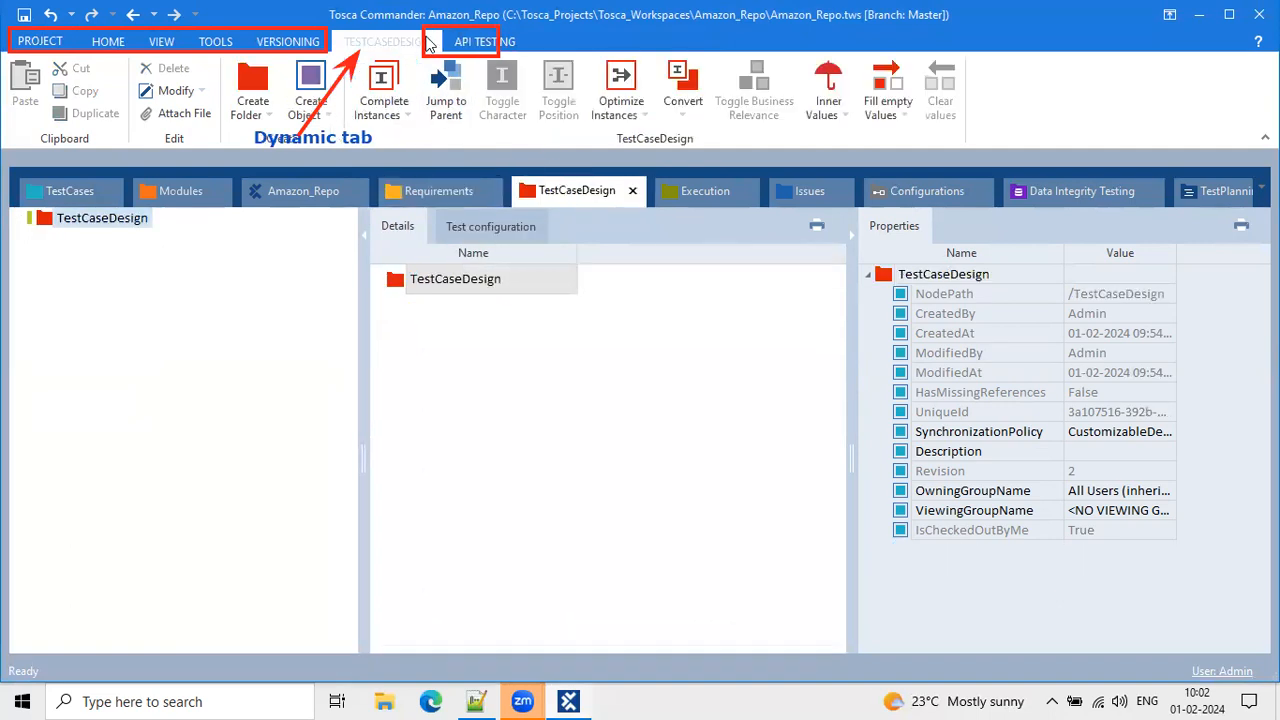
pyautogui.click(700, 189)
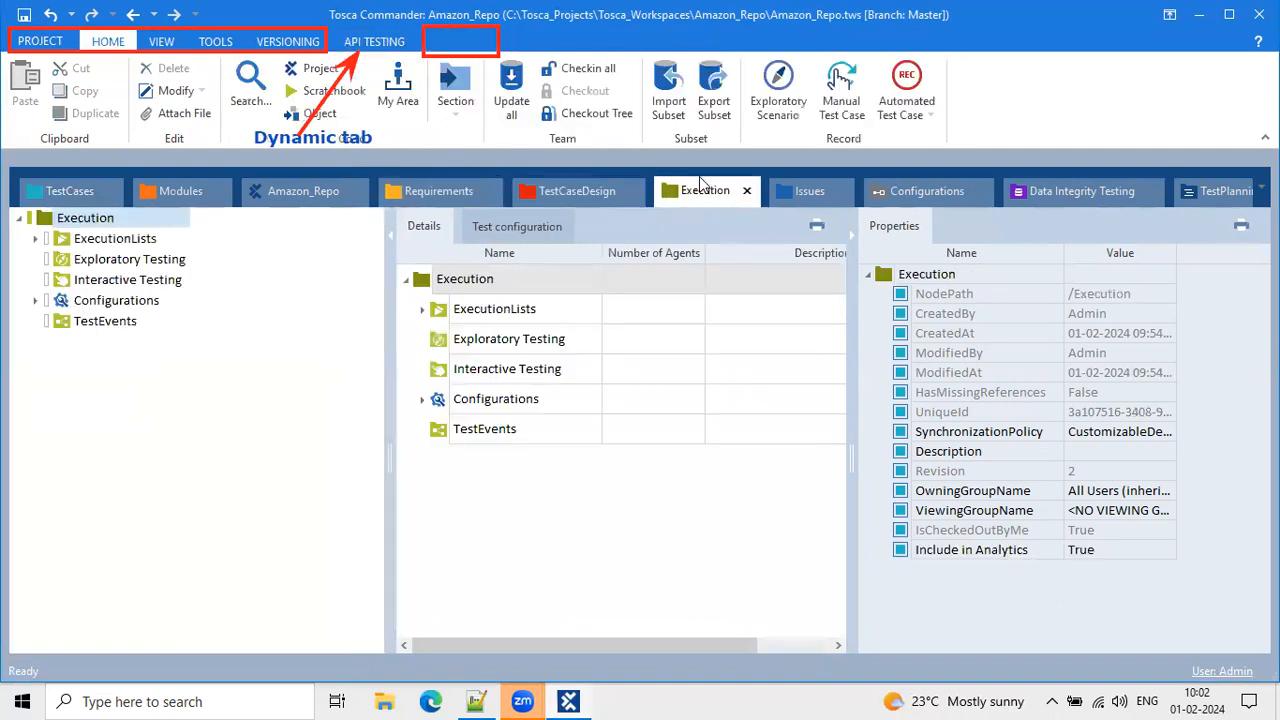
pyautogui.click(105, 300)
pyautogui.click(88, 281)
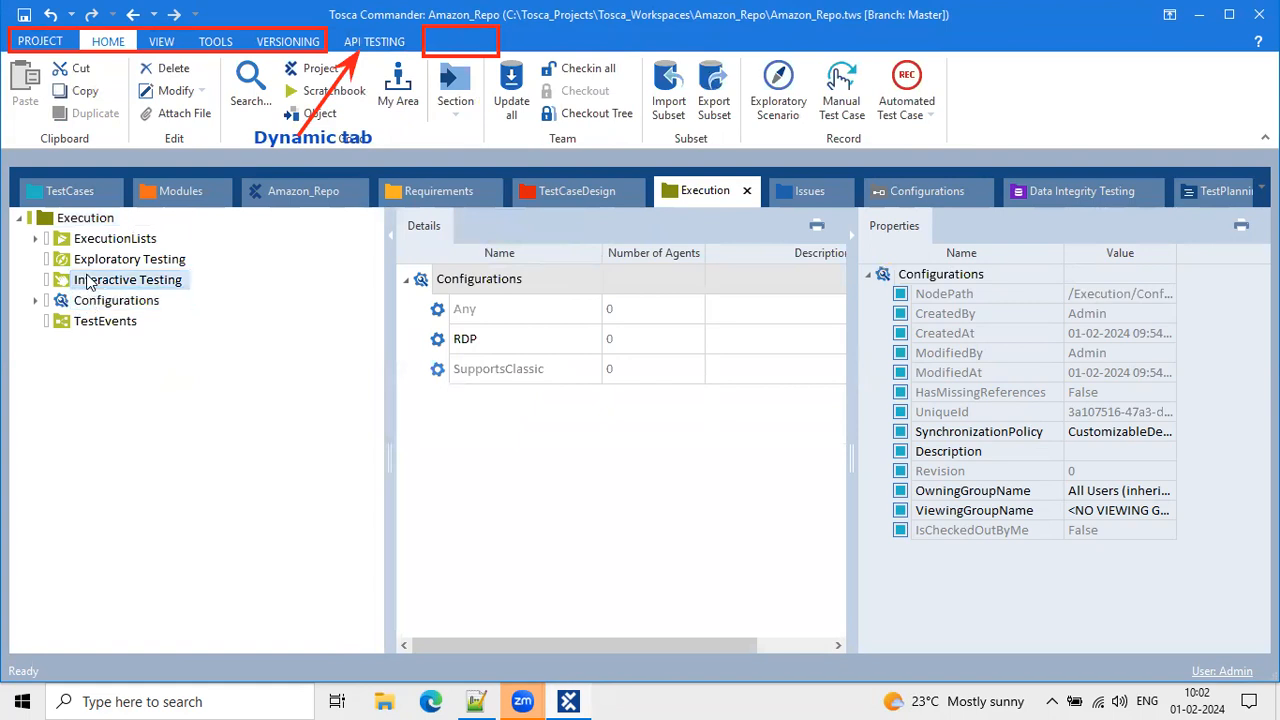
pyautogui.doubleClick(128, 241)
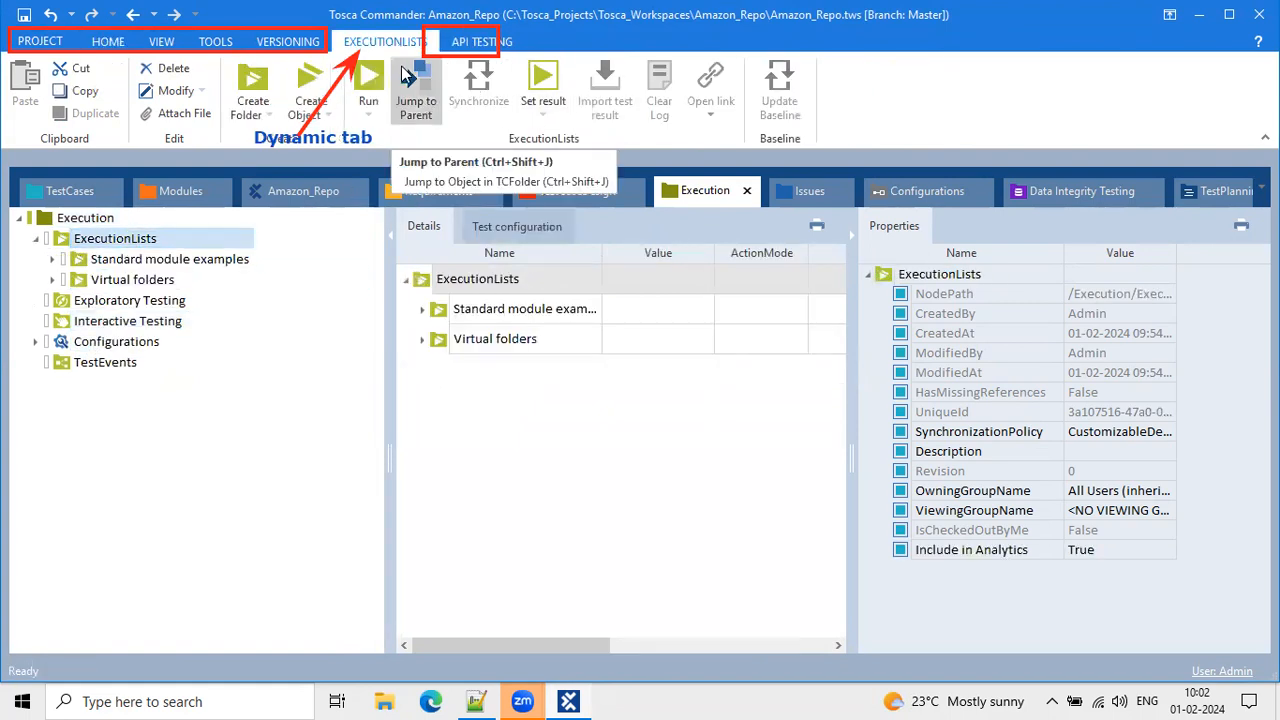
# Tour Issues, Configurations (TestDataService settings), Data Integrity Testing and TestPlanning sections.
pyautogui.click(800, 186)
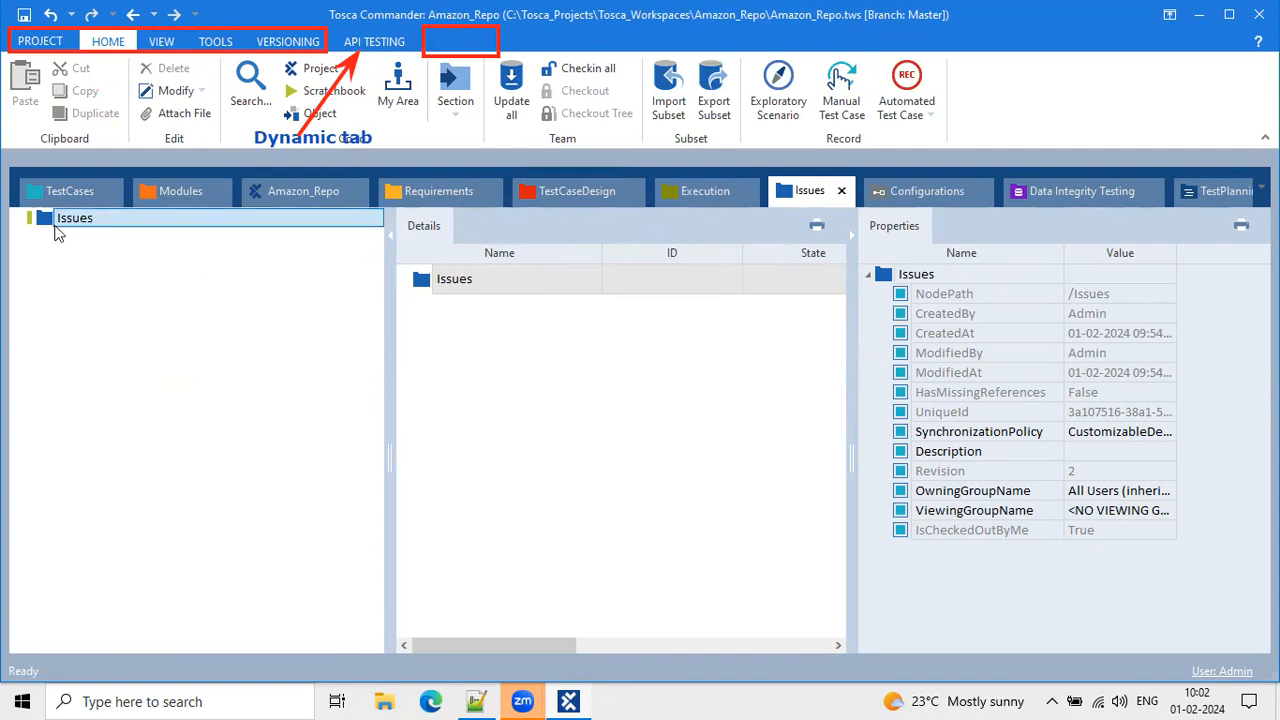
pyautogui.click(928, 192)
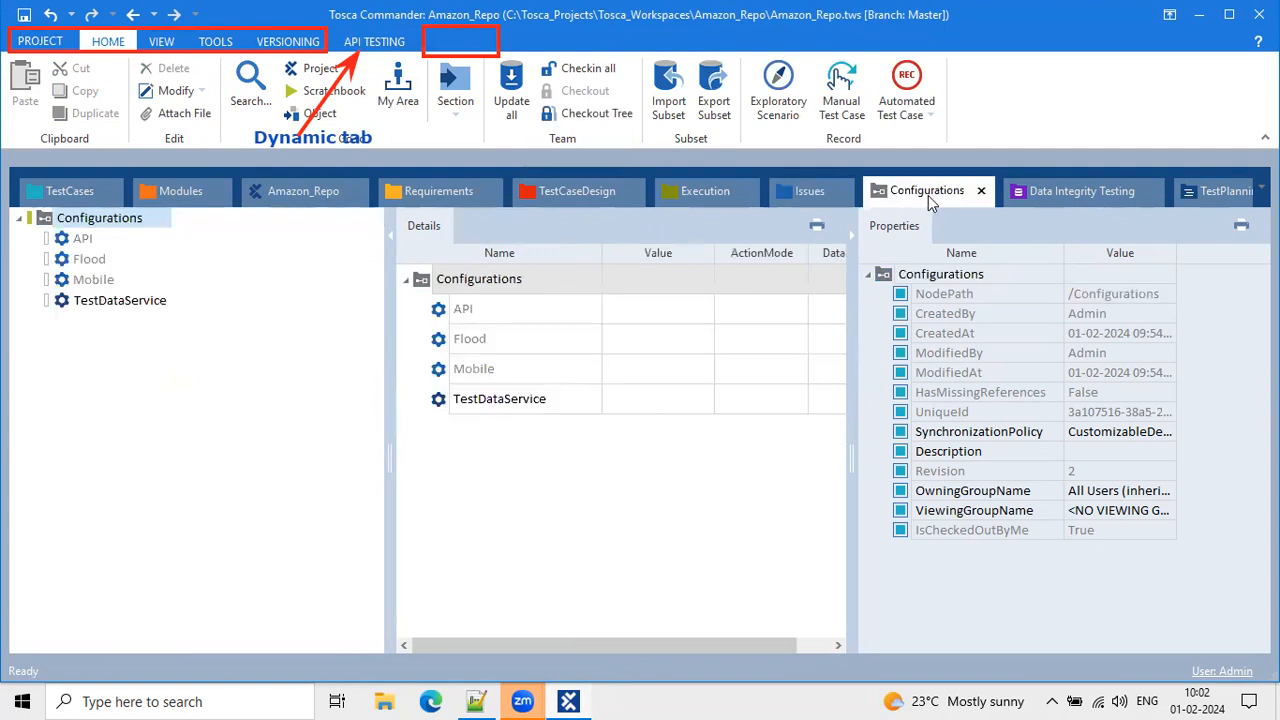
pyautogui.doubleClick(97, 304)
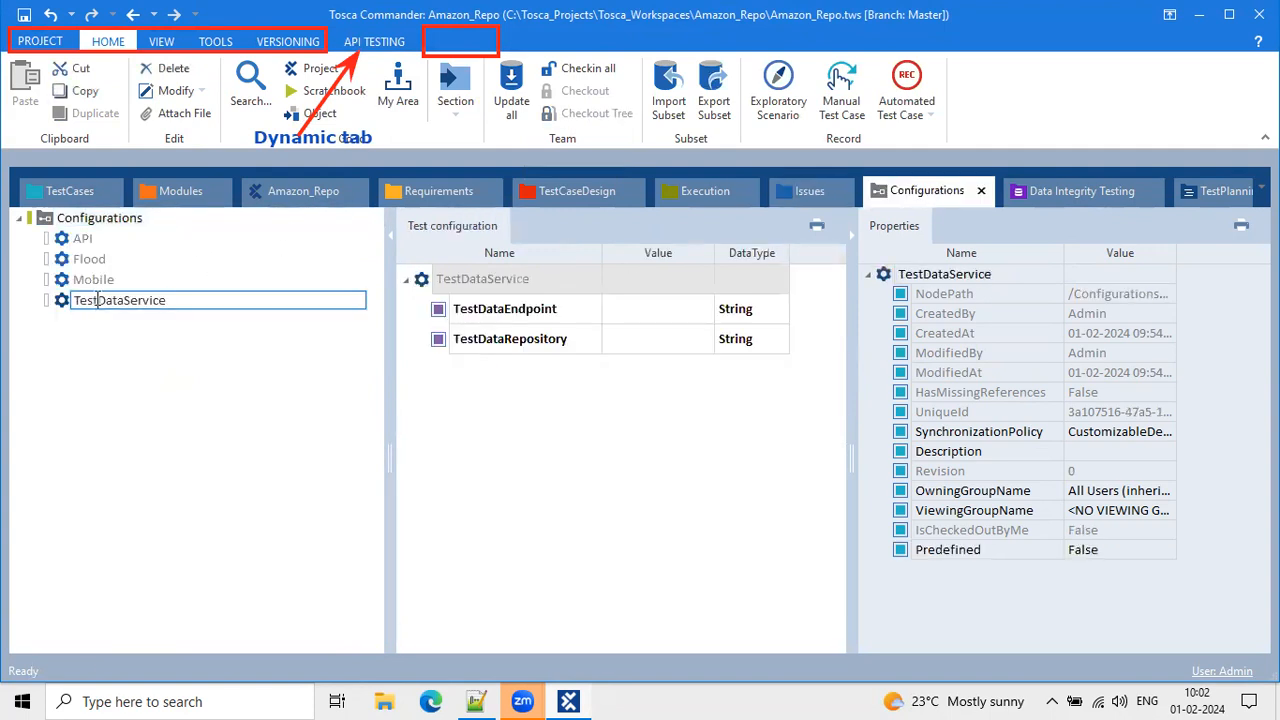
pyautogui.click(1072, 197)
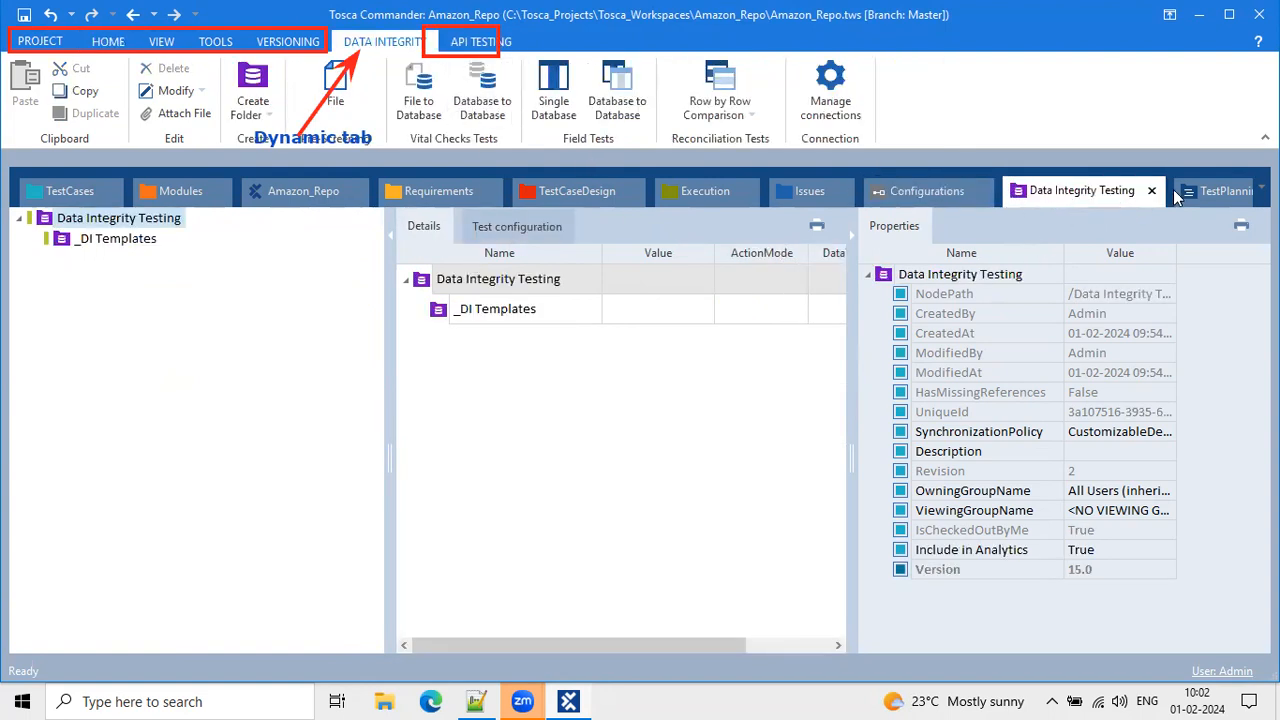
pyautogui.click(1203, 190)
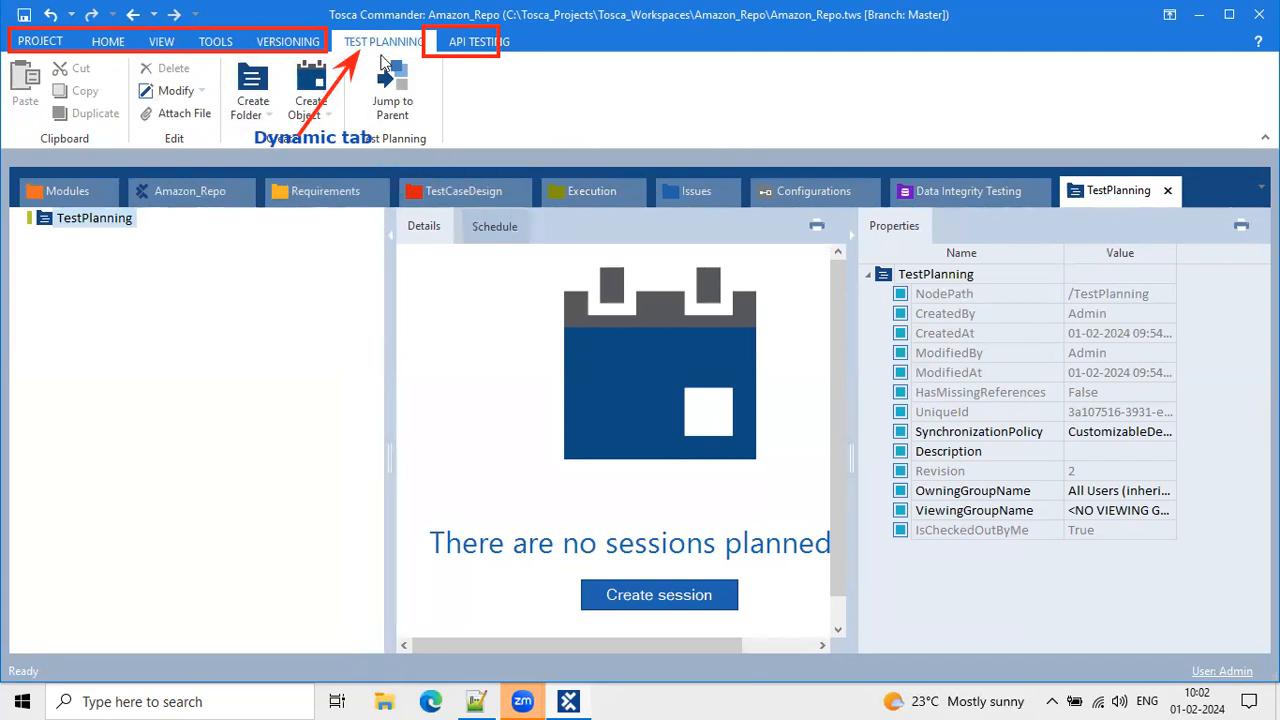
# Switch to Modules and show HOME commands, collapsing then restoring the ribbon.
pyautogui.click(78, 191)
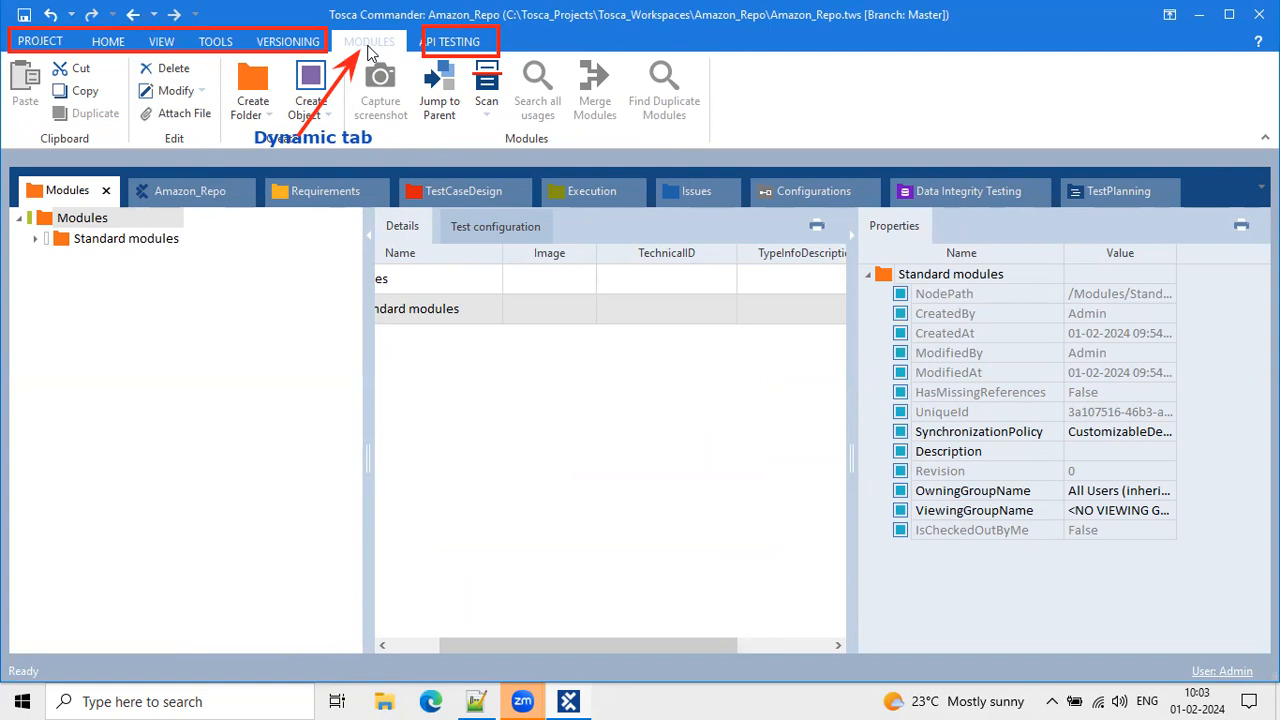
pyautogui.click(110, 42)
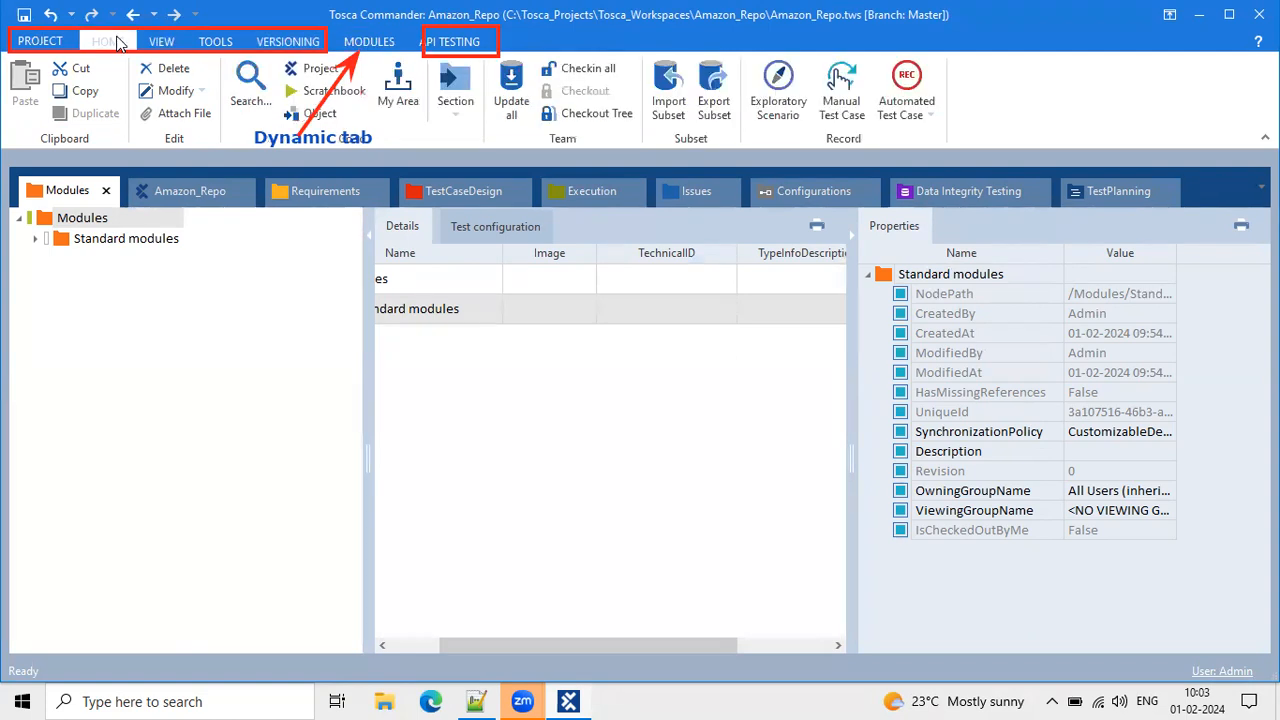
pyautogui.click(117, 42)
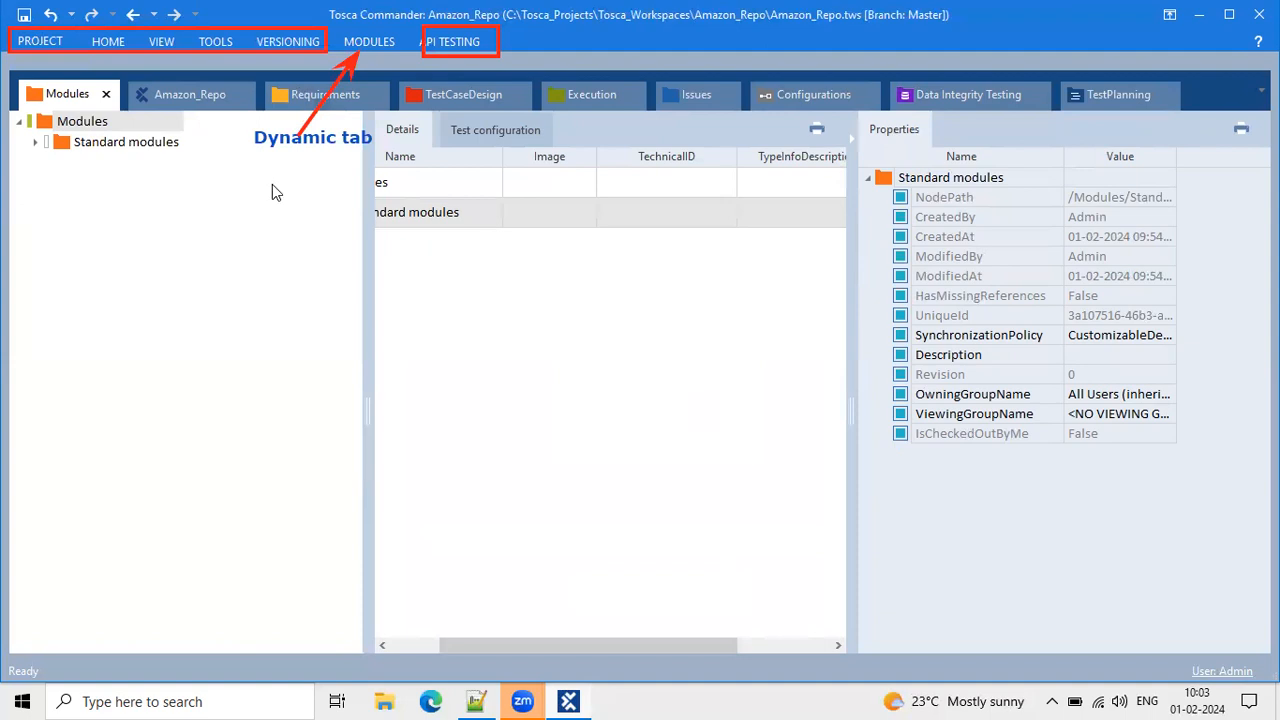
pyautogui.click(116, 38)
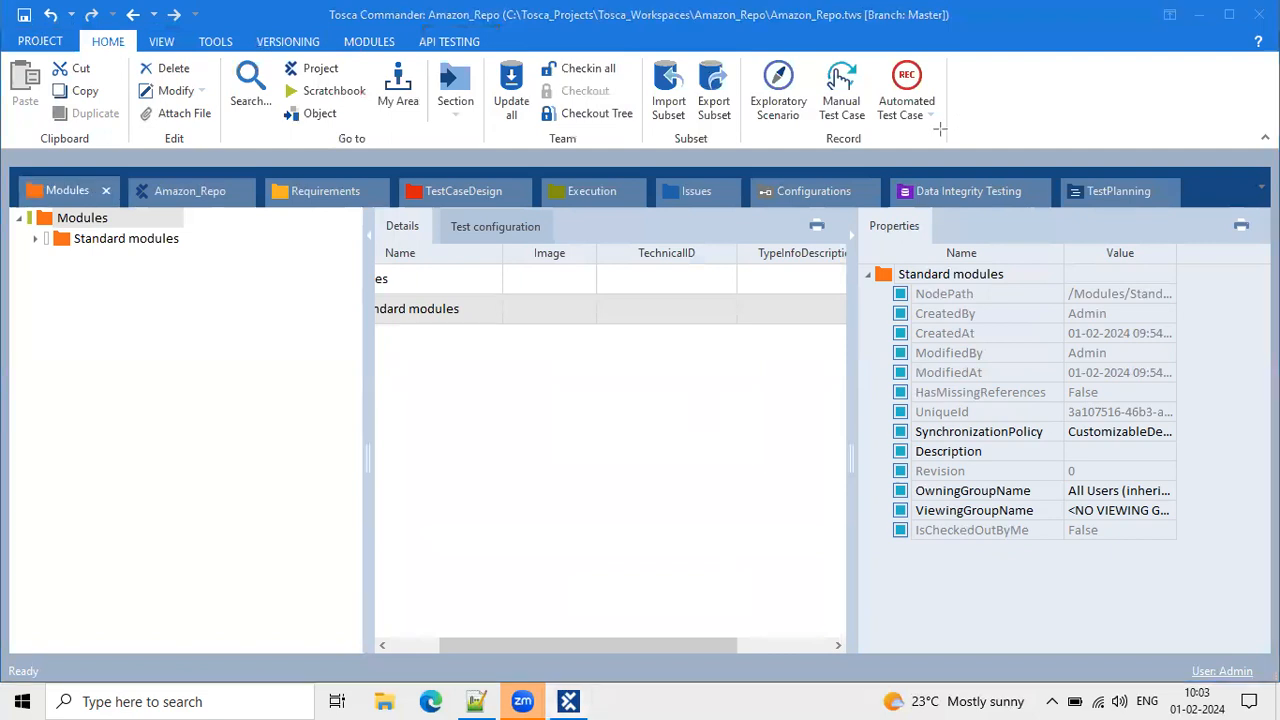
# Check My Area's Bookmarks and TestPlanning tabs, close it, then open the Section list.
pyautogui.moveTo(904, 144); pyautogui.dragTo(2, 126)
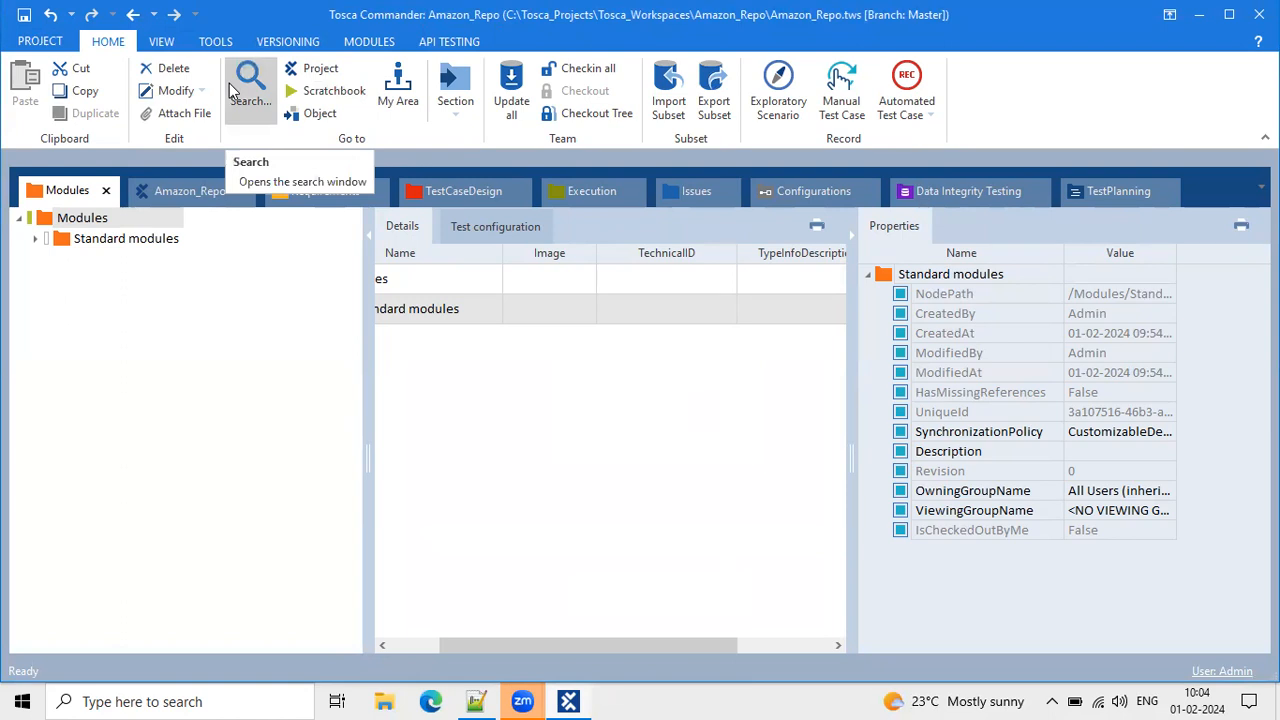
pyautogui.click(398, 107)
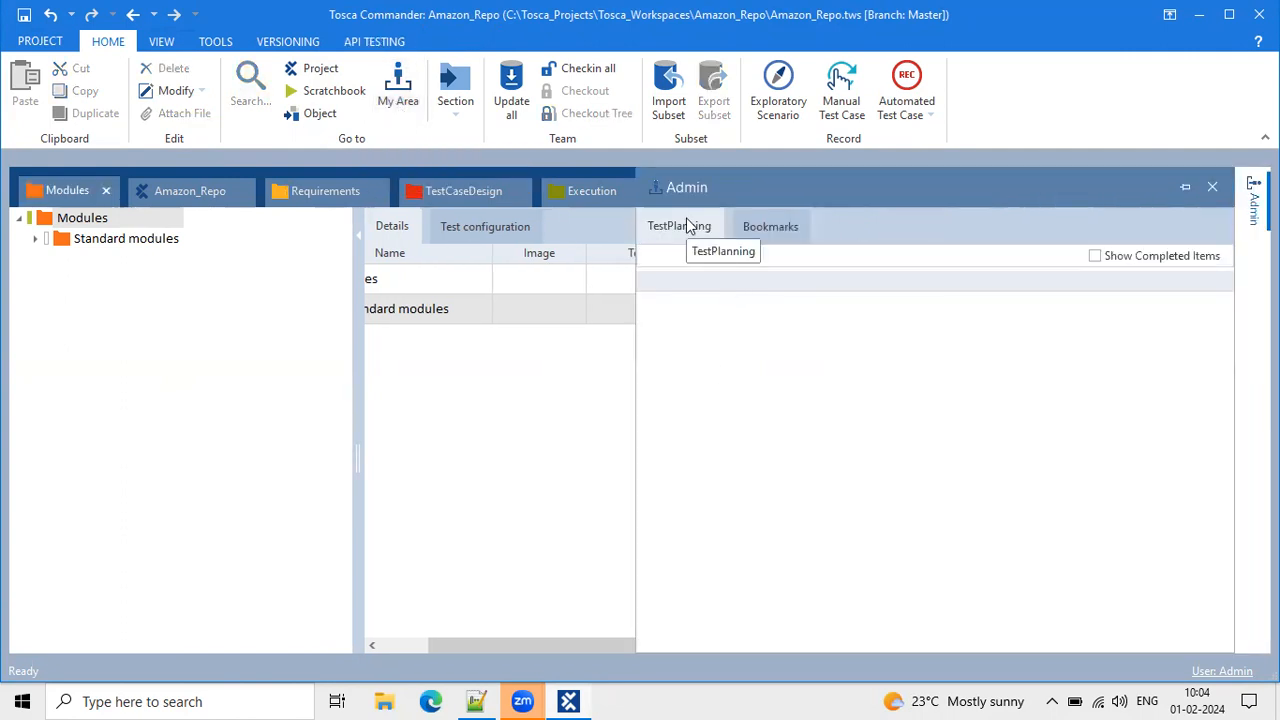
pyautogui.click(769, 235)
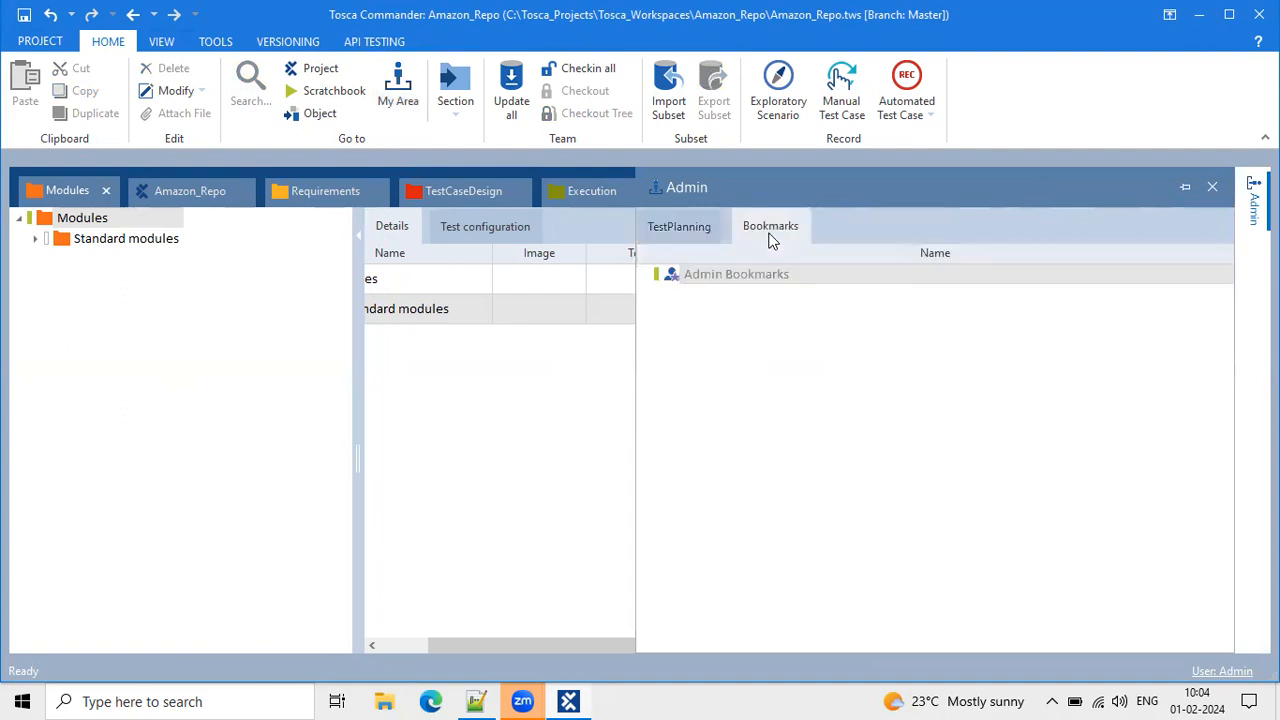
pyautogui.click(690, 225)
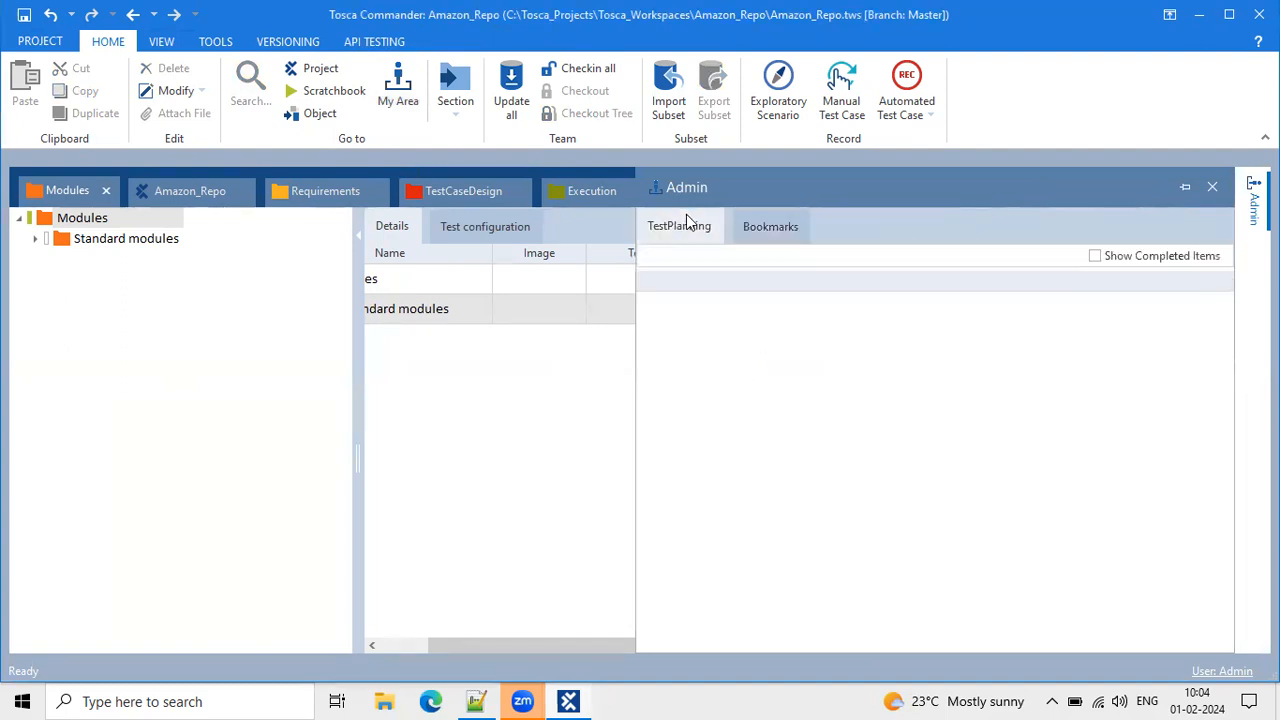
pyautogui.click(1210, 193)
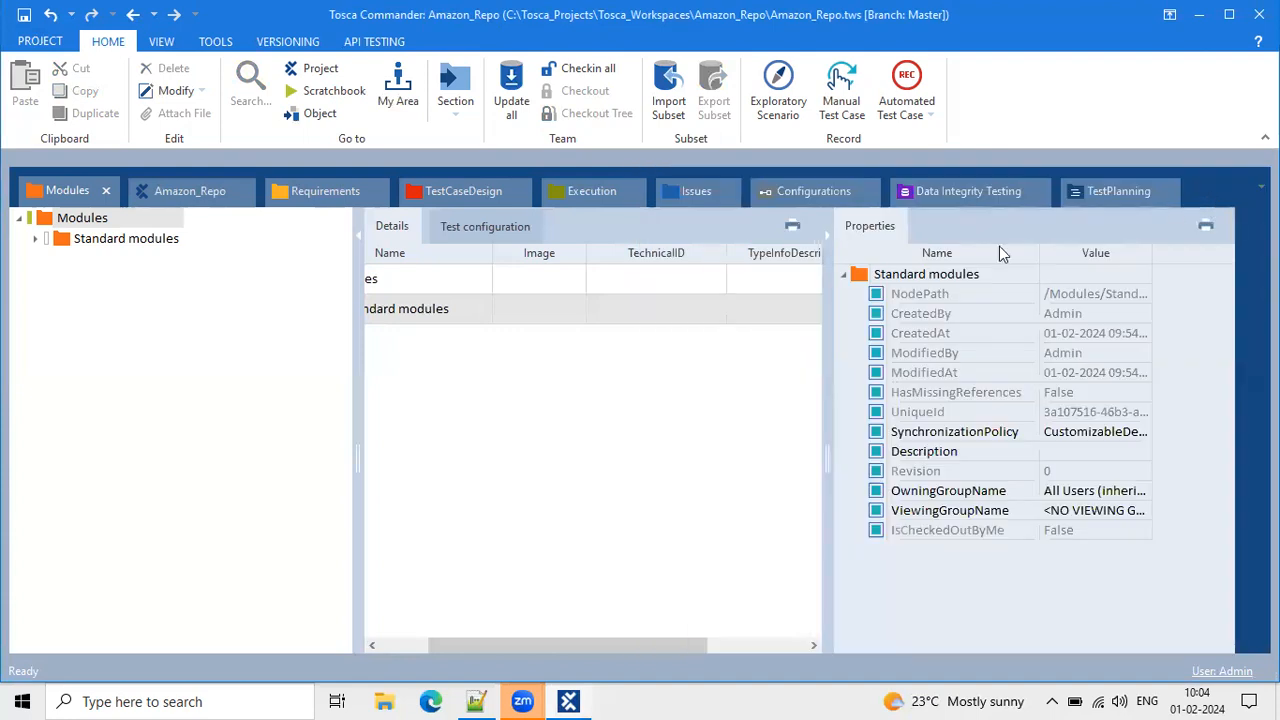
pyautogui.click(455, 108)
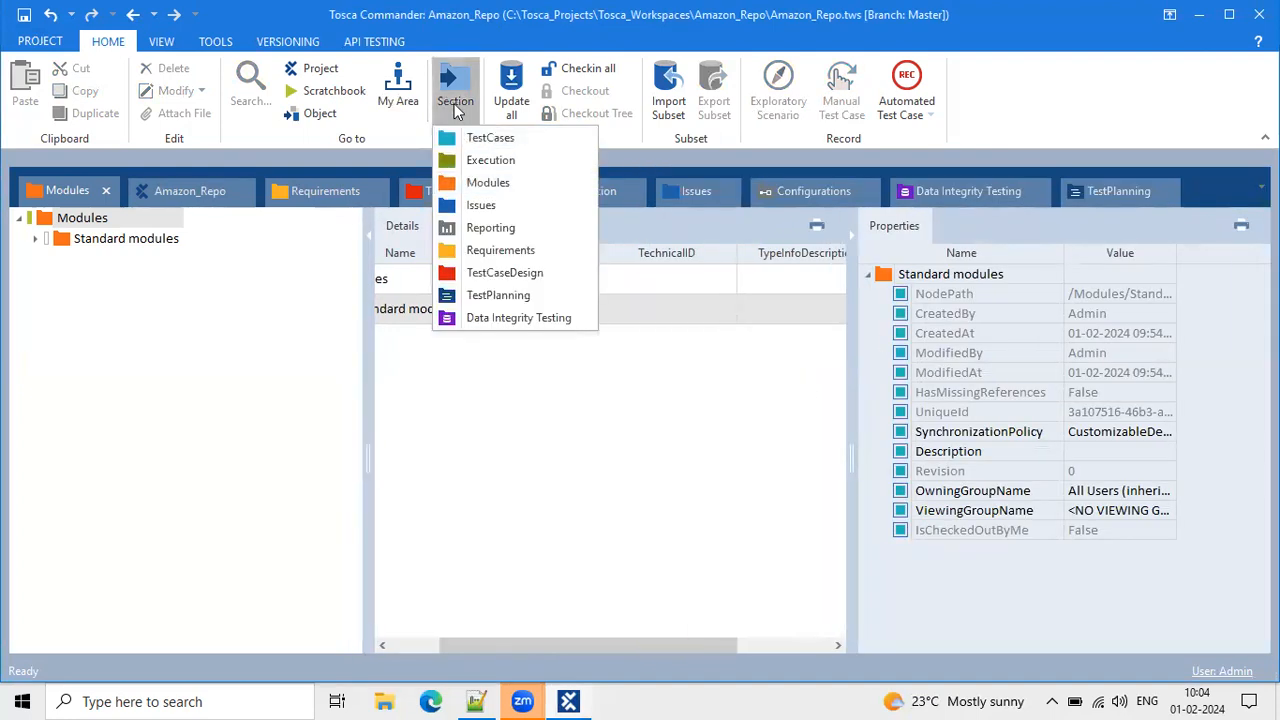
# Dismiss the section list and close the Modules and TestCases section tabs.
pyautogui.click(246, 309)
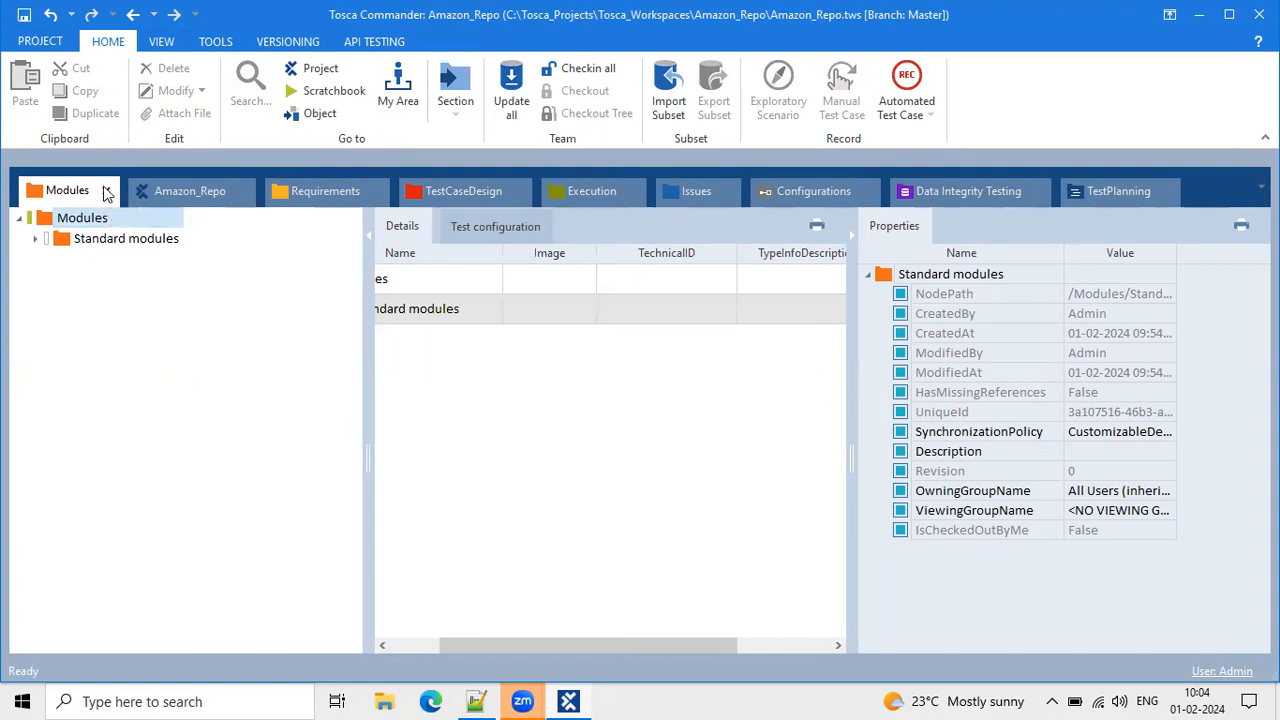
pyautogui.click(107, 193)
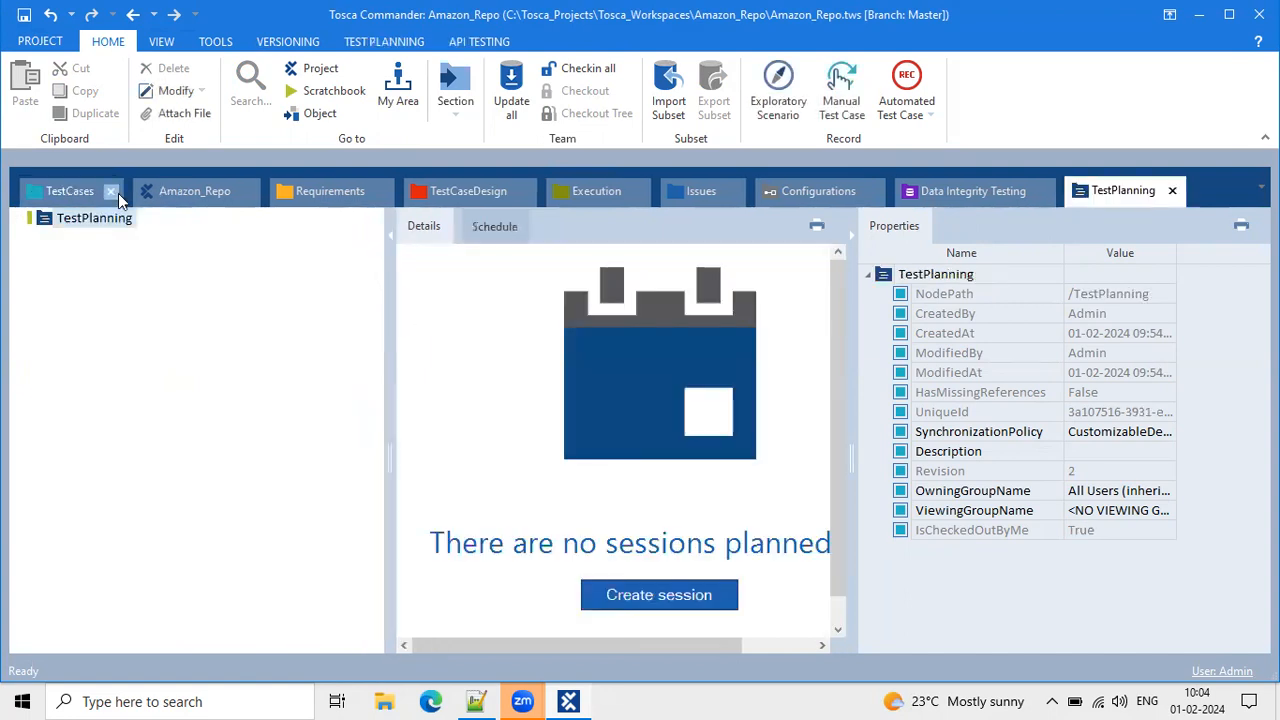
pyautogui.click(116, 192)
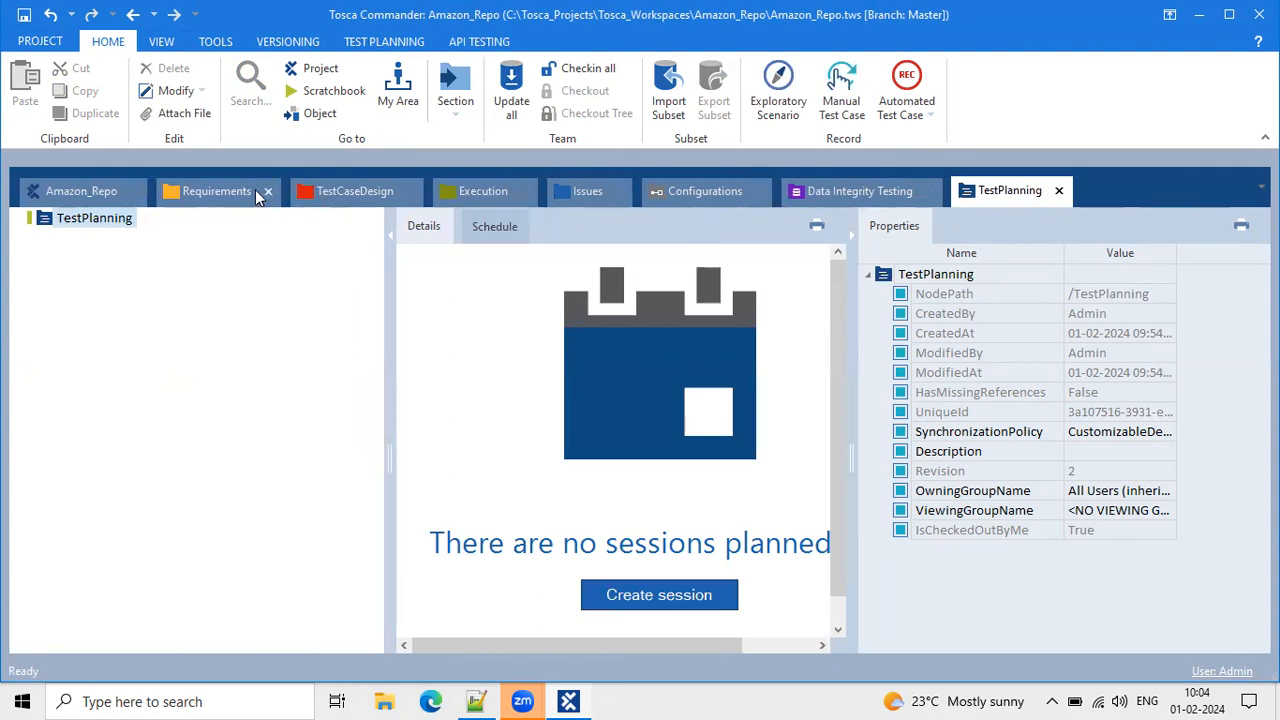
# Reopen the TestCases section and dock it beside TestPlanning.
pyautogui.click(455, 104)
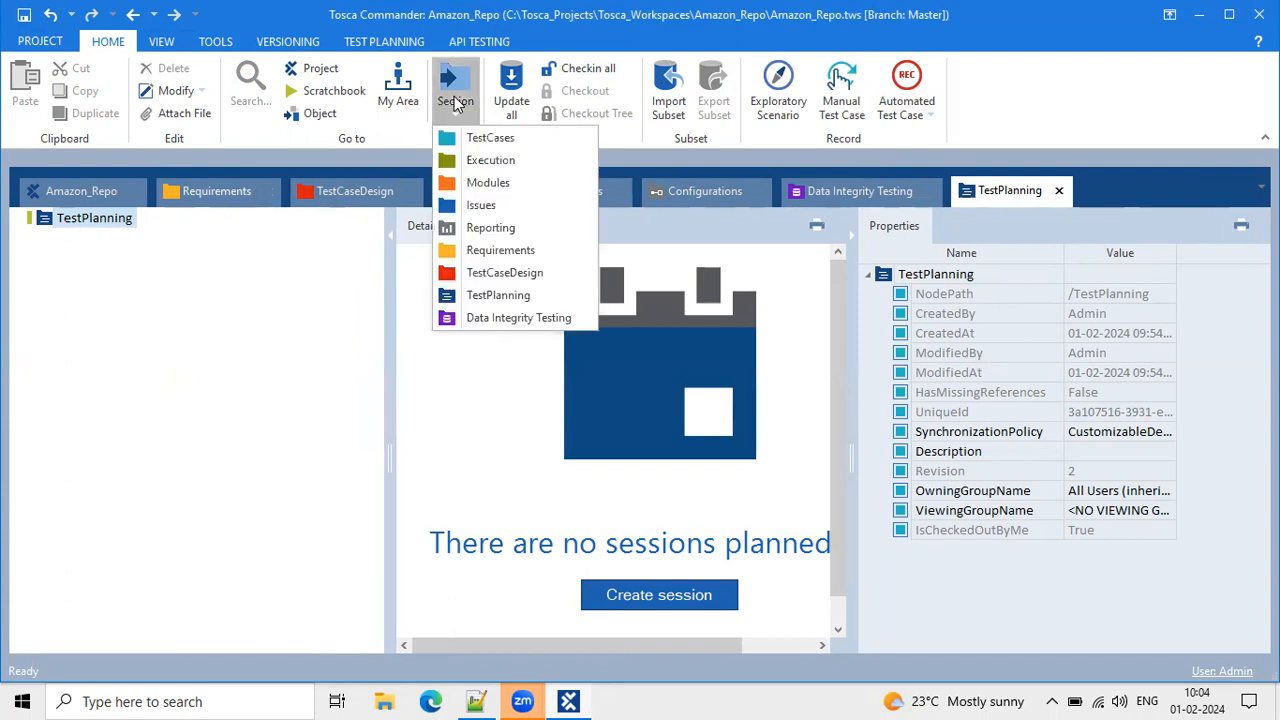
pyautogui.click(459, 142)
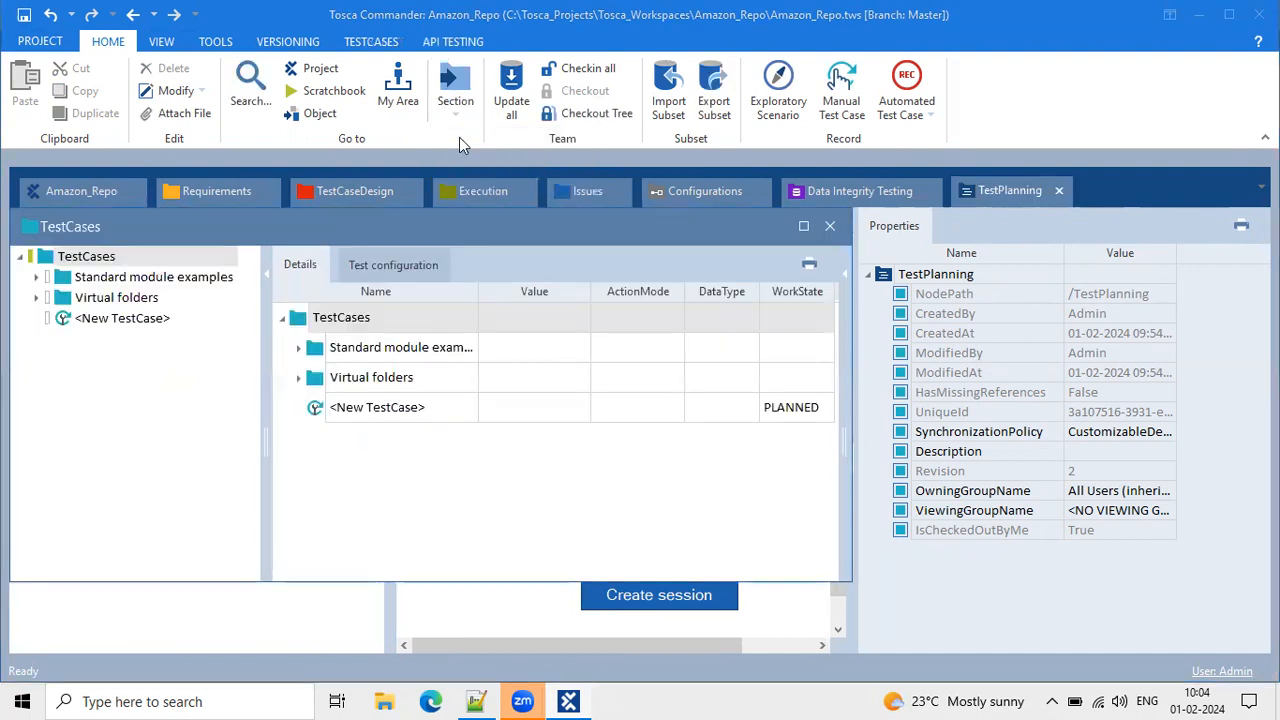
pyautogui.moveTo(266, 236); pyautogui.dragTo(273, 250)
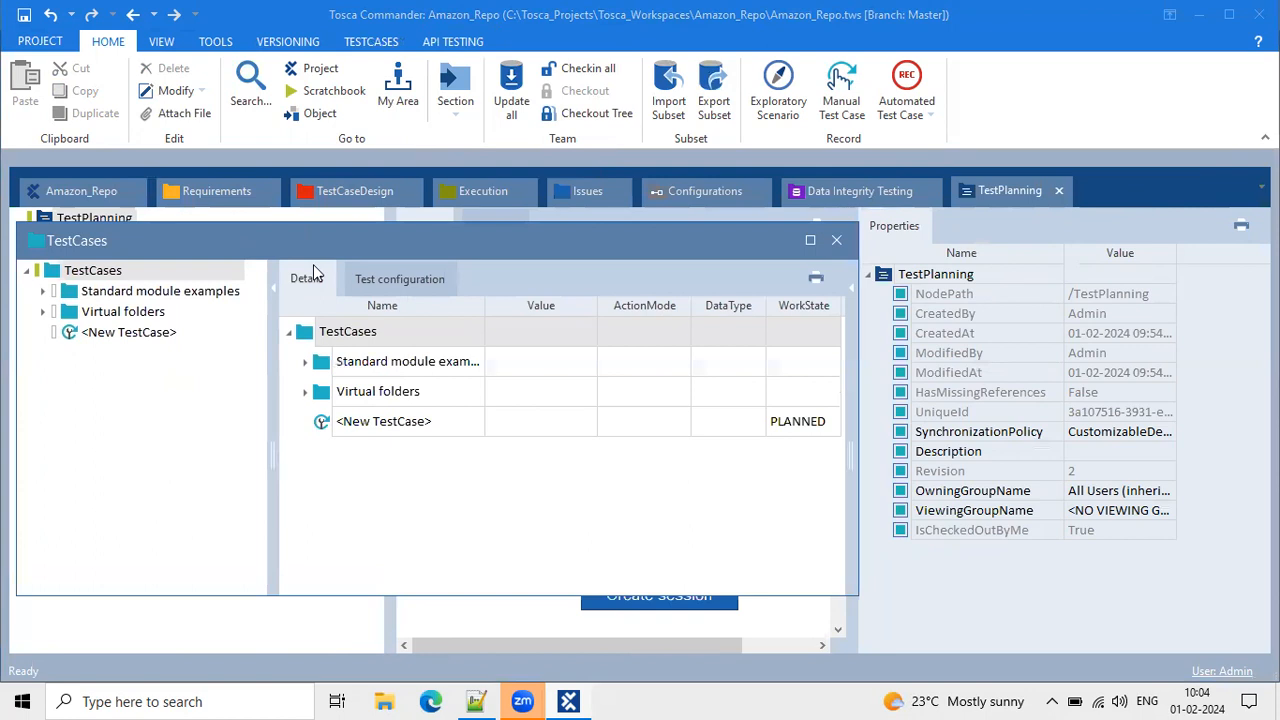
pyautogui.moveTo(313, 264); pyautogui.dragTo(643, 409)
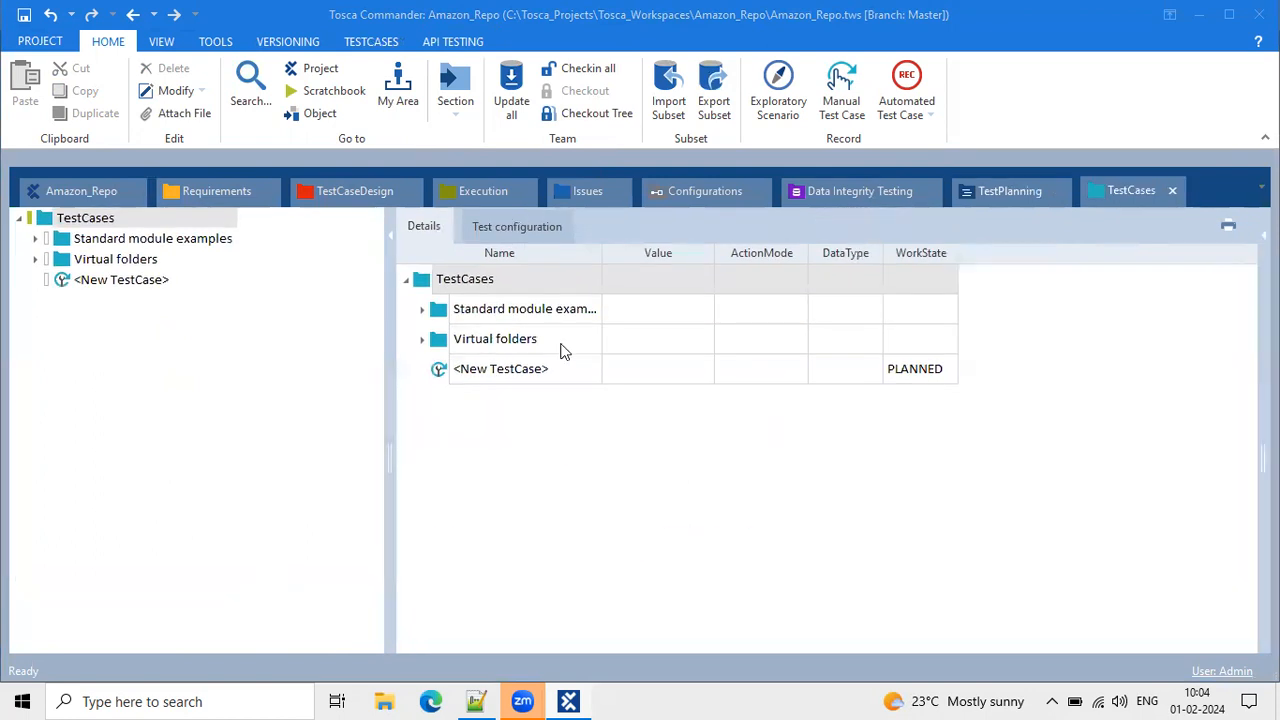
pyautogui.click(150, 260)
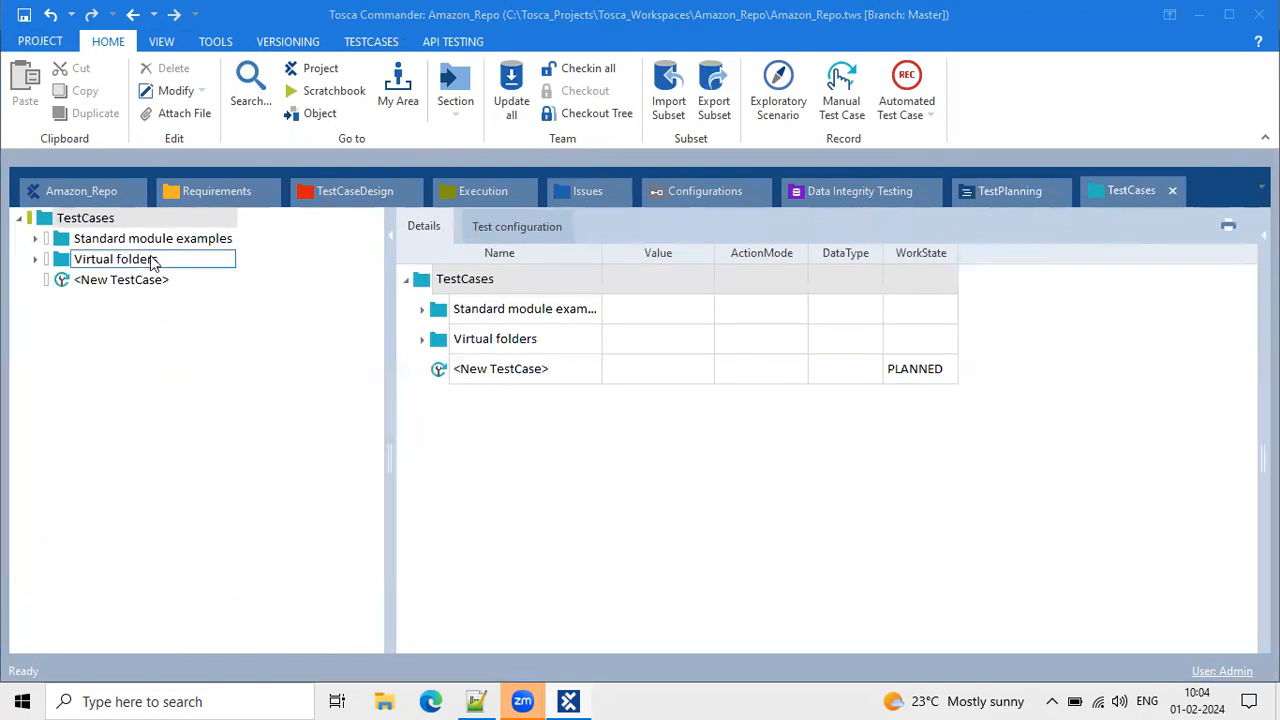
# Reopen the Modules section, dock it, and switch between TestCases and Modules tabs.
pyautogui.click(461, 80)
pyautogui.click(488, 184)
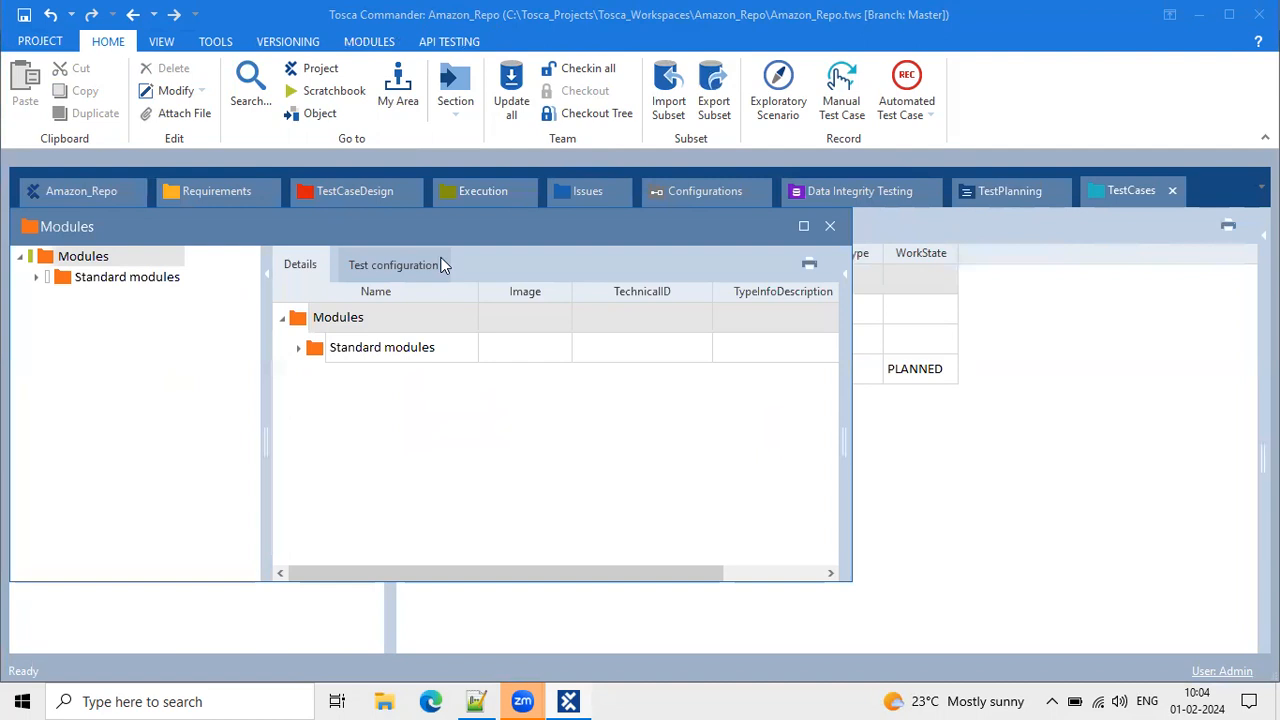
pyautogui.moveTo(441, 242); pyautogui.dragTo(638, 414)
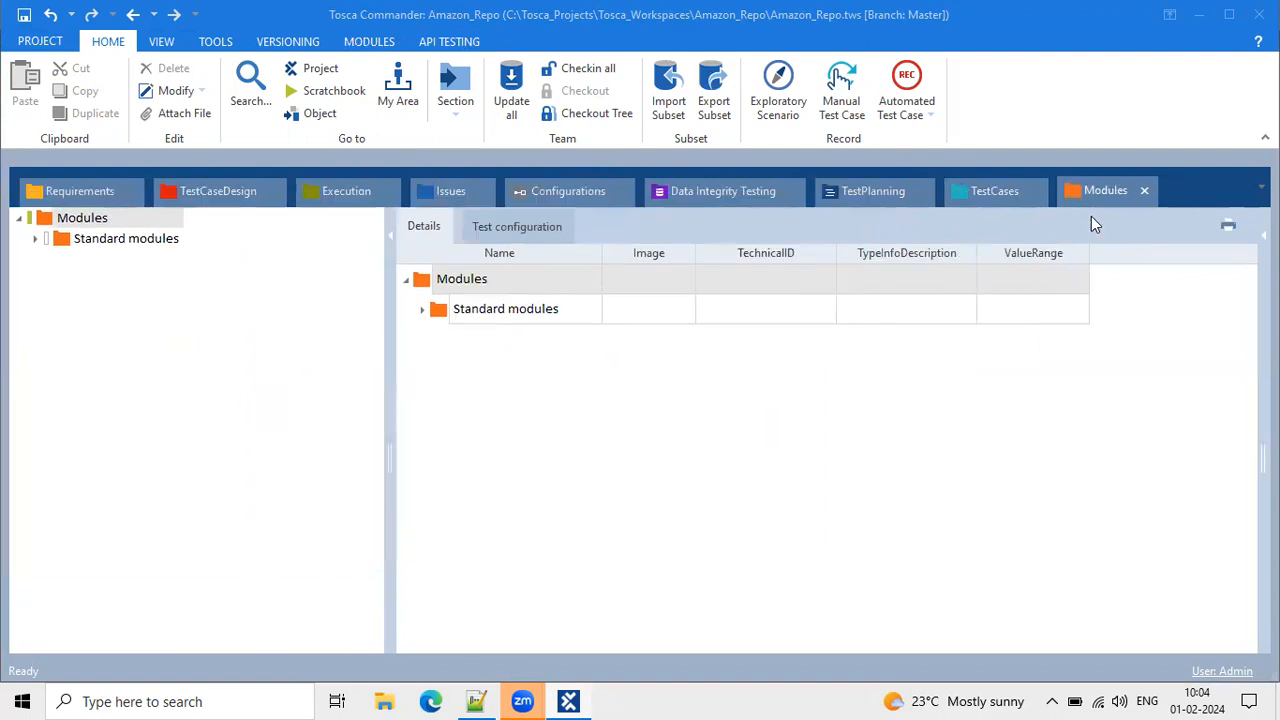
pyautogui.click(1018, 188)
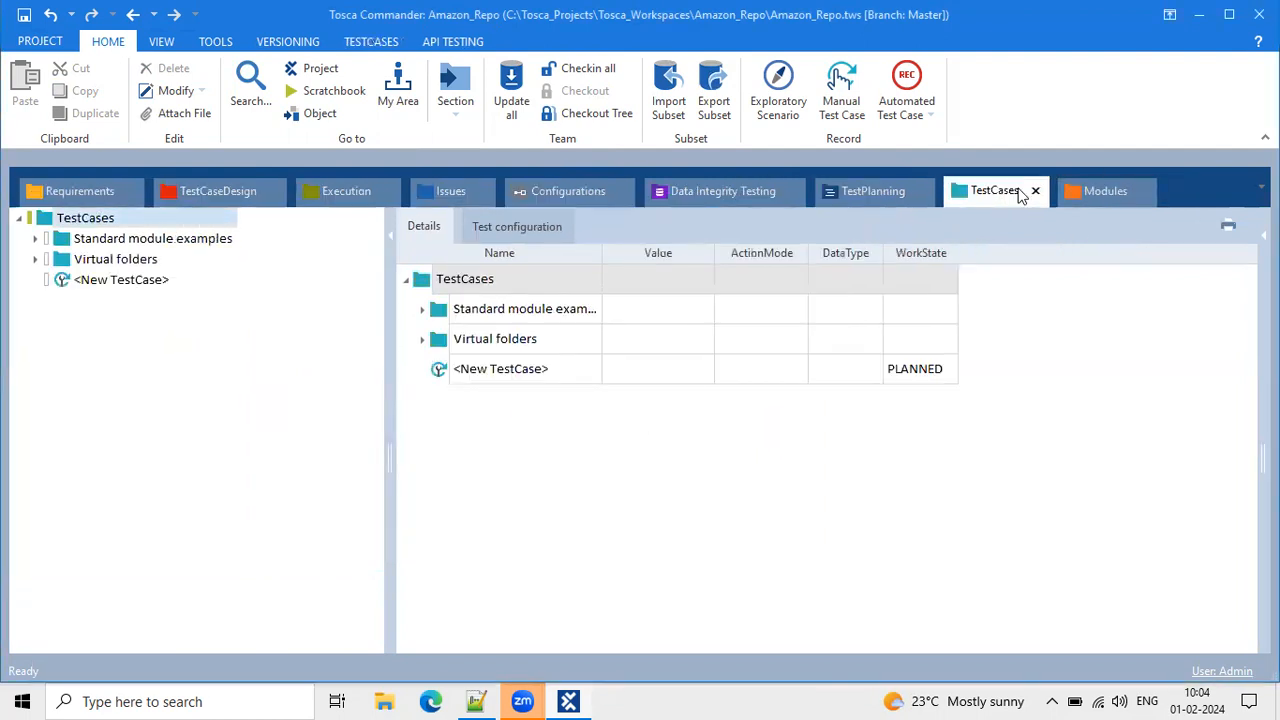
pyautogui.click(1093, 190)
pyautogui.click(1017, 191)
pyautogui.click(1080, 190)
pyautogui.click(990, 192)
# Close TestPlanning, Data Integrity Testing, Configurations, Issues, TestCaseDesign and Requirements sections.
pyautogui.click(922, 195)
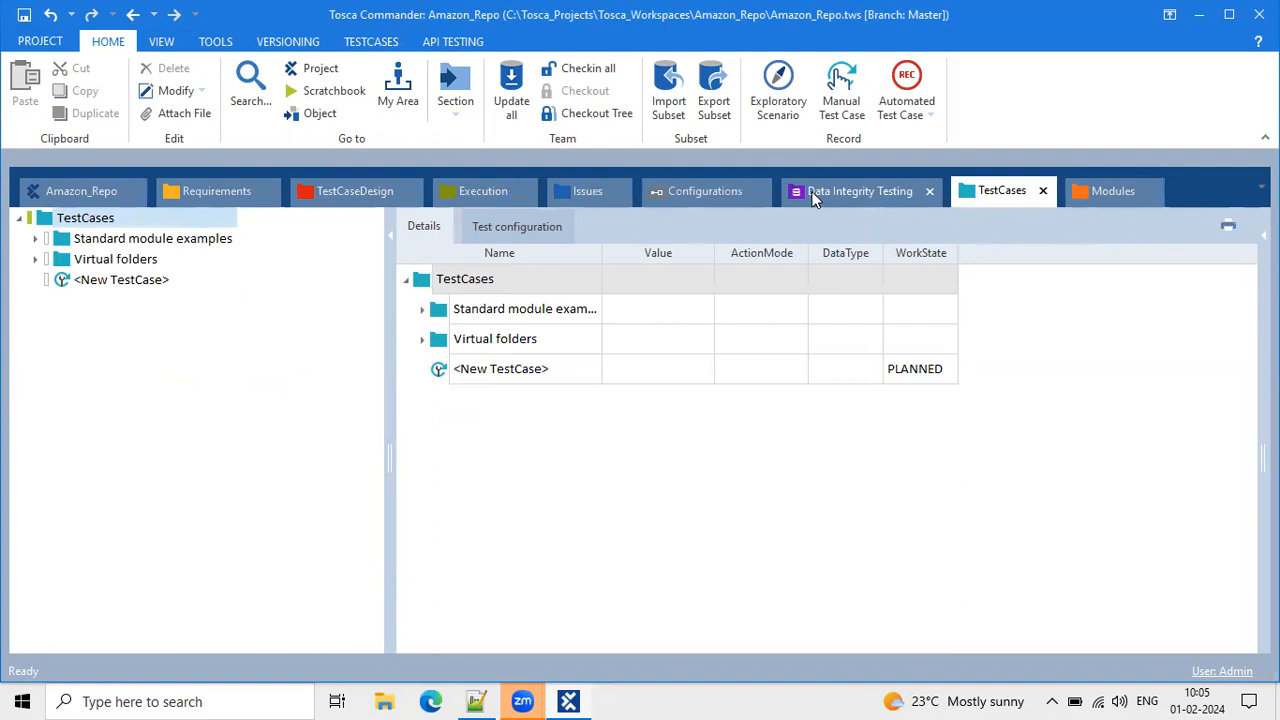
pyautogui.click(930, 198)
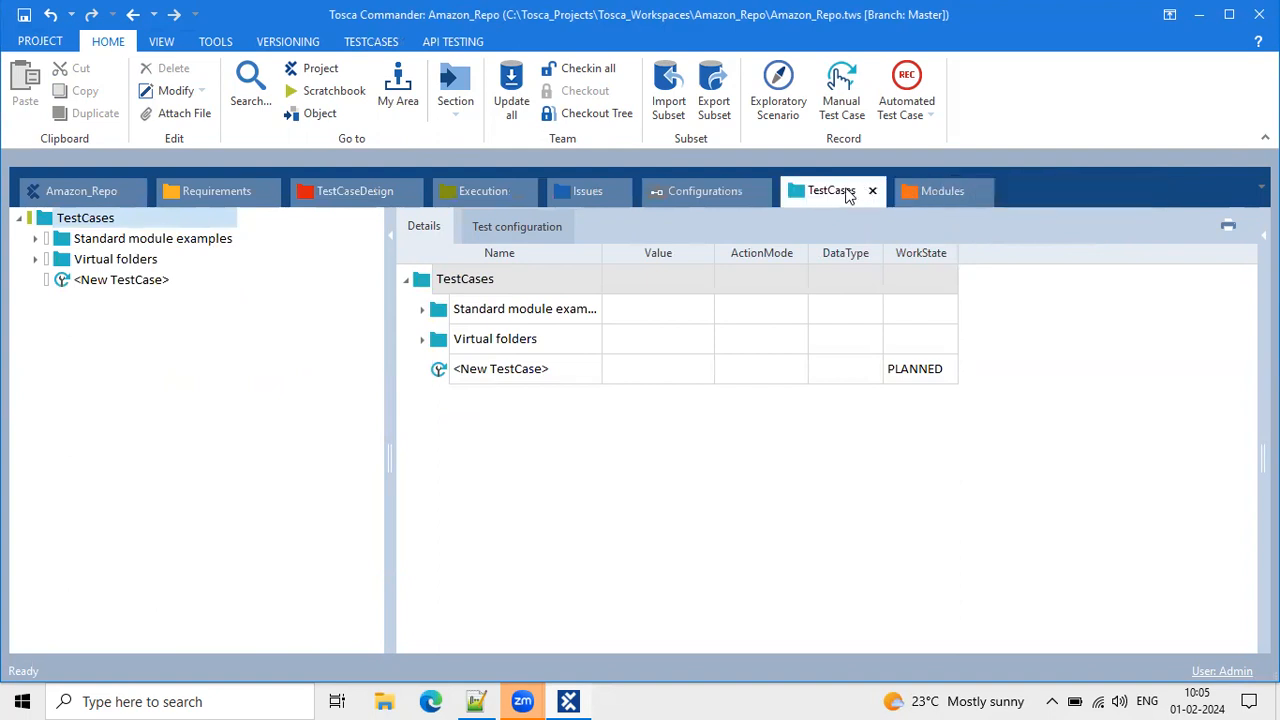
pyautogui.click(759, 190)
pyautogui.click(622, 191)
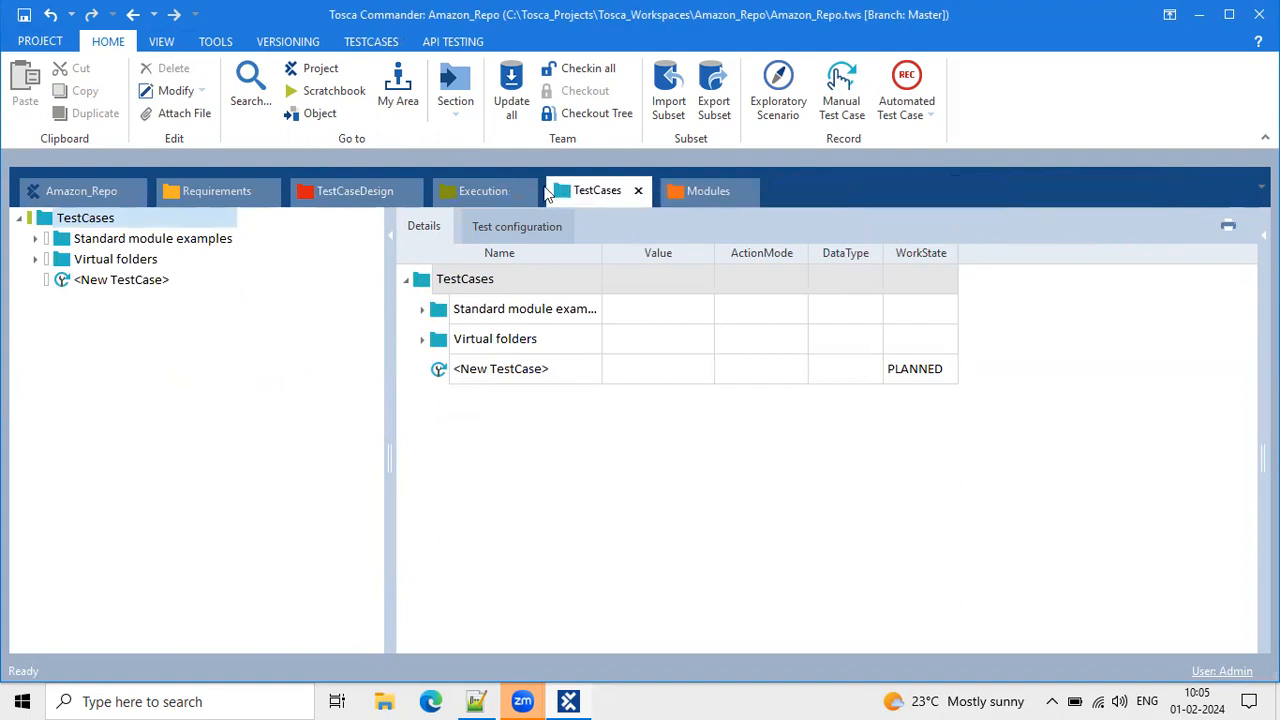
pyautogui.click(409, 193)
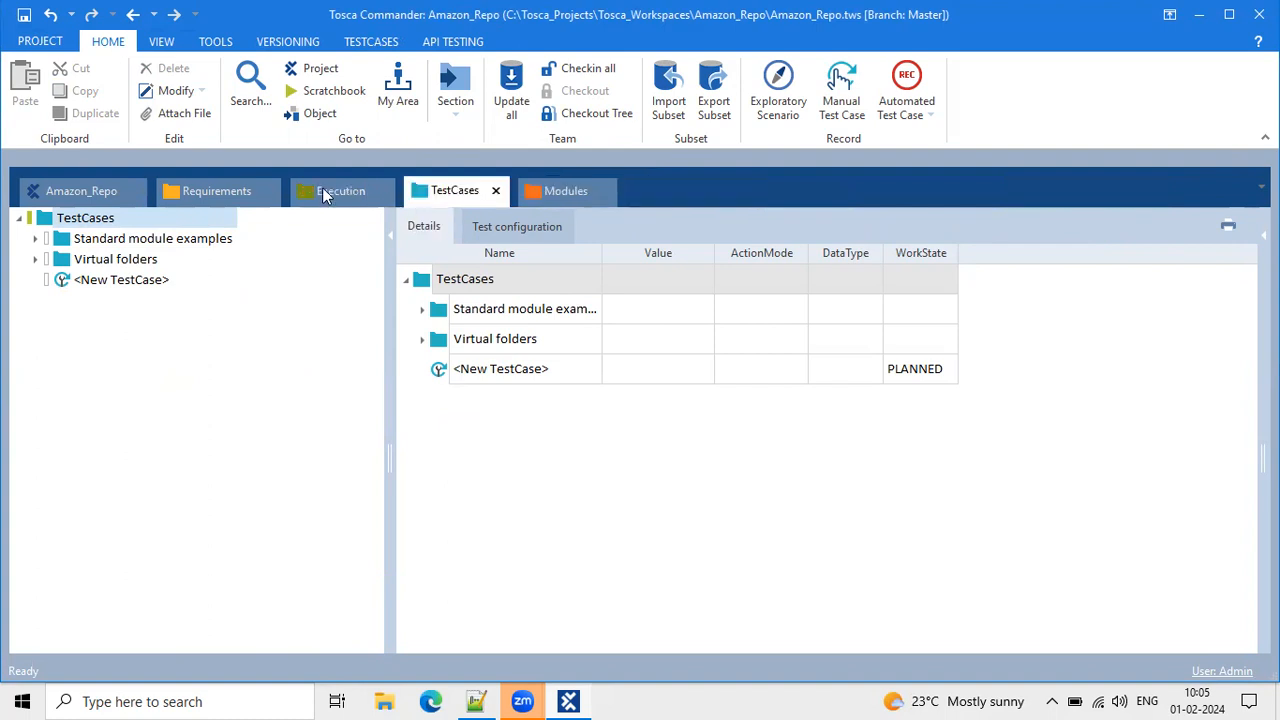
pyautogui.click(267, 191)
# Float TestCases and dock it back, then dismiss the section list unchanged.
pyautogui.moveTo(330, 191); pyautogui.dragTo(372, 174)
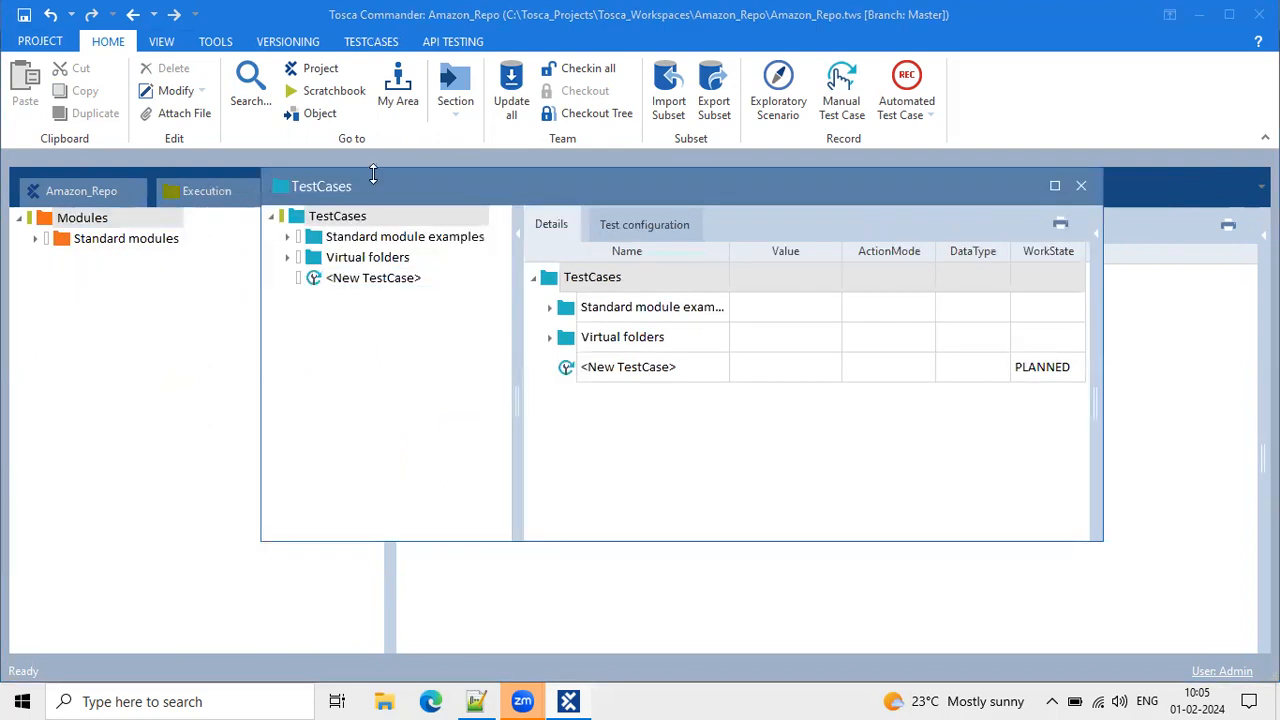
pyautogui.doubleClick(371, 187)
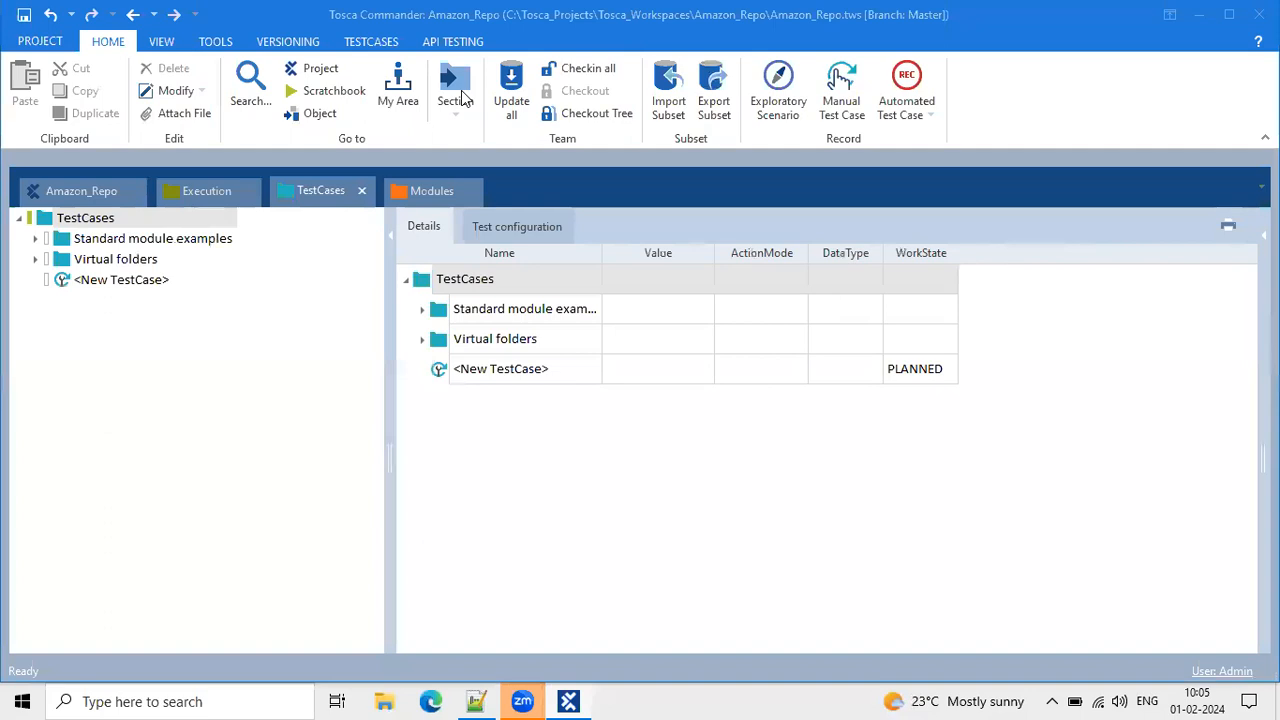
pyautogui.click(459, 92)
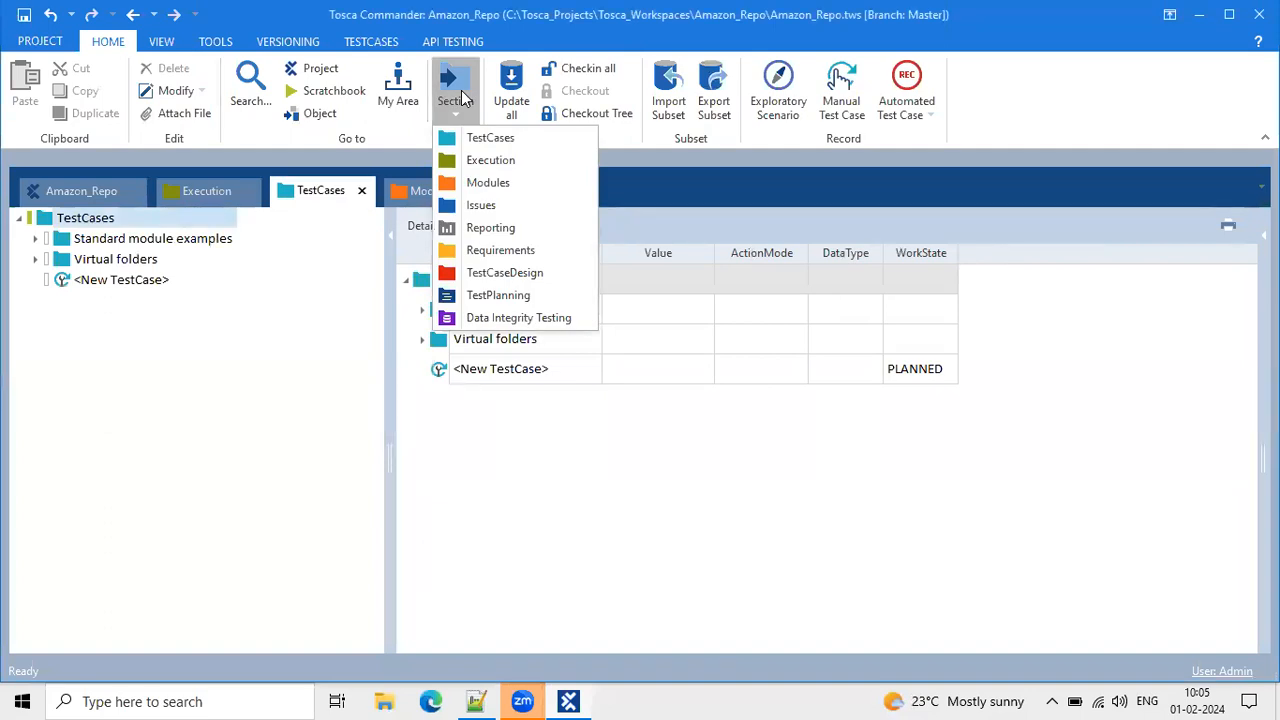
pyautogui.click(302, 346)
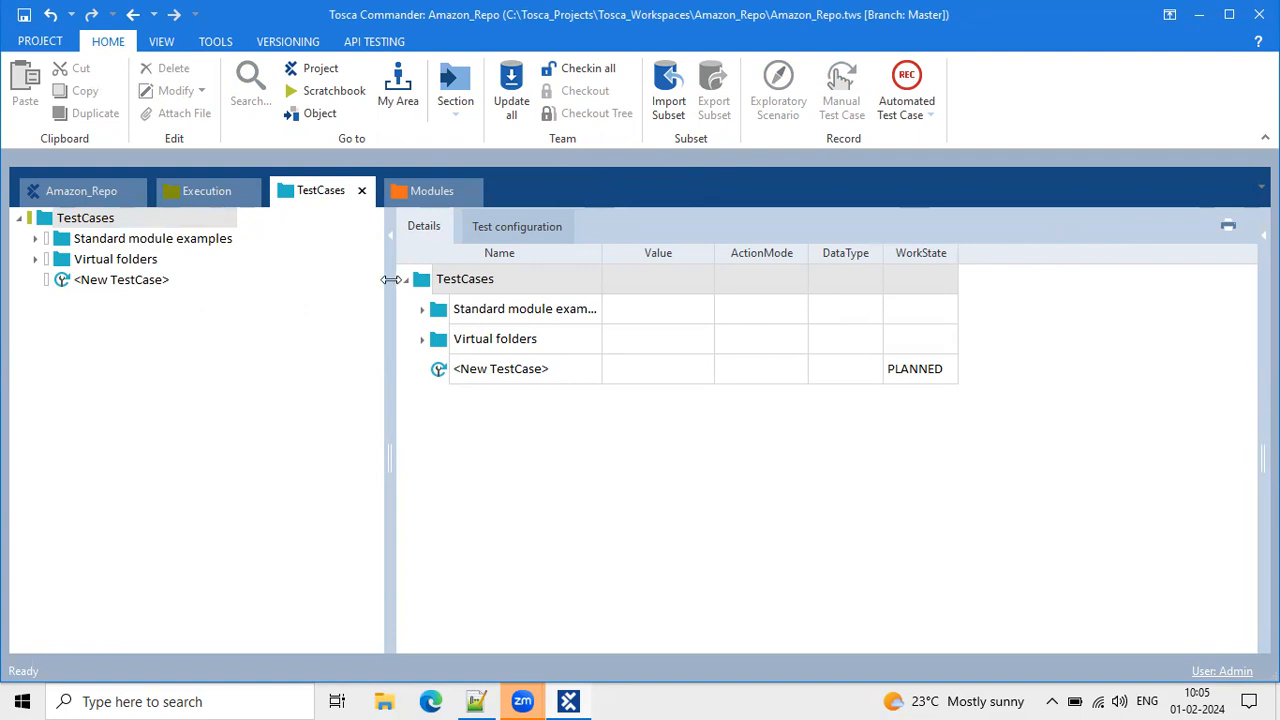
# Narrow the tree pane and select <New TestCase> to show its PLANNED details.
pyautogui.moveTo(390, 279); pyautogui.dragTo(372, 279)
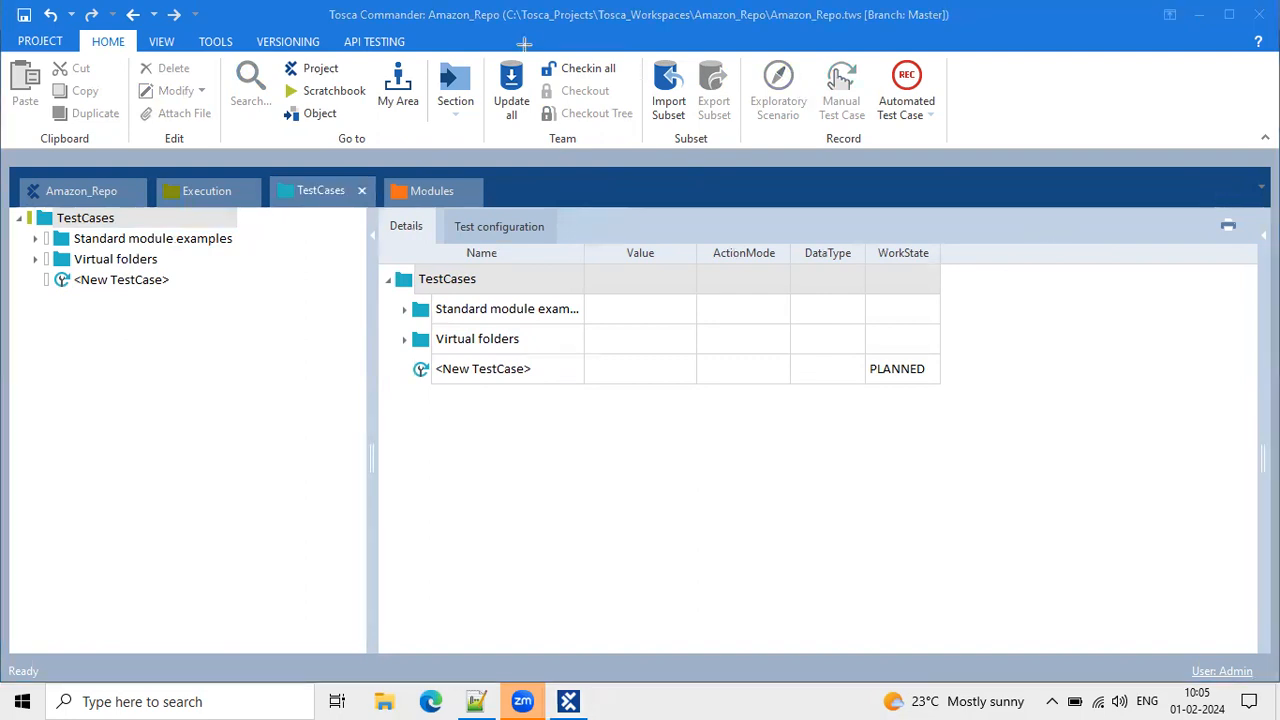
pyautogui.moveTo(490, 50)
pyautogui.mouseDown()
pyautogui.moveTo(614, 63)
pyautogui.moveTo(638, 129)
pyautogui.mouseUp()
pyautogui.click(130, 241)
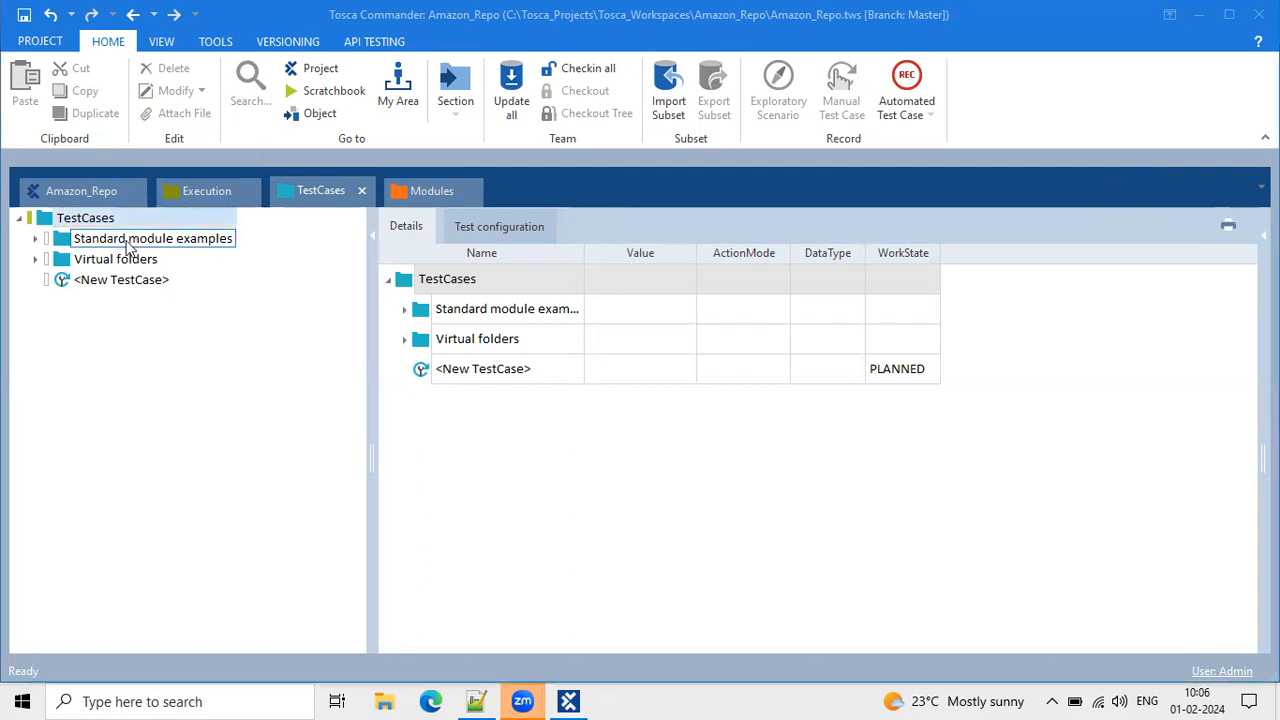
pyautogui.click(120, 280)
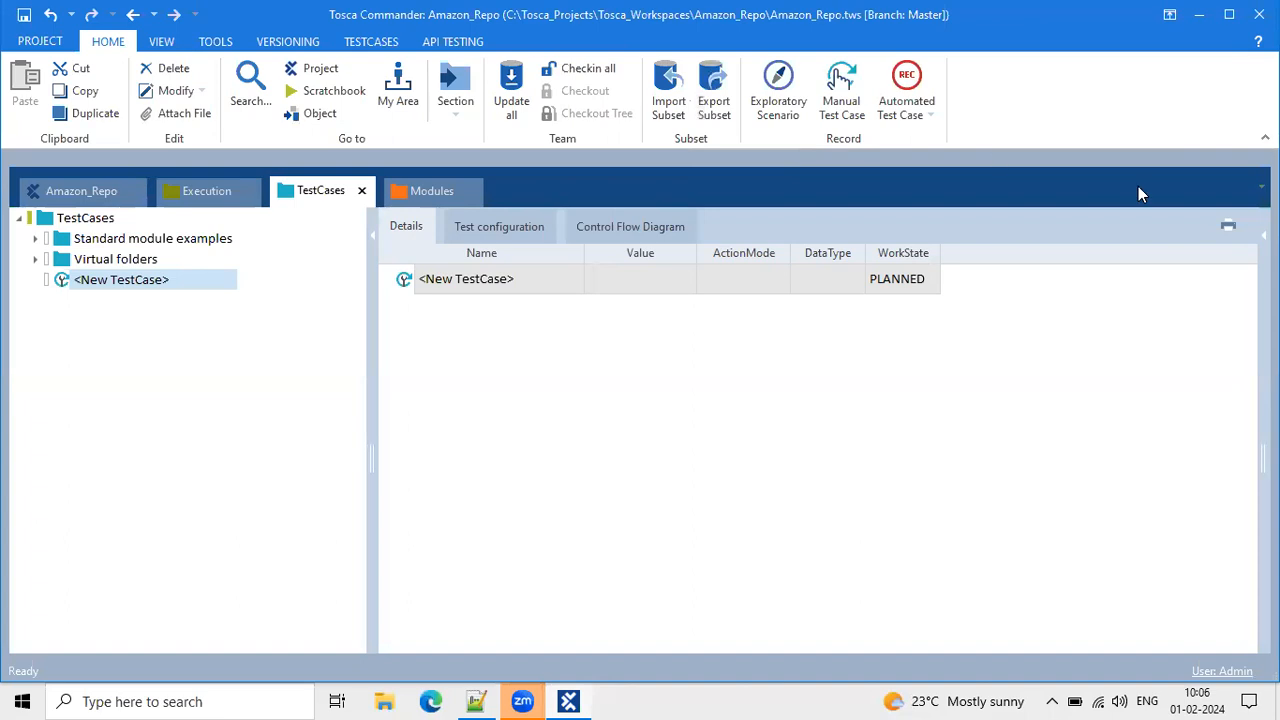
# Capture a screenshot, then choose Manual Test Case in the Home ribbon's Record group.
pyautogui.press('Print')
pyautogui.moveTo(805, 128); pyautogui.dragTo(878, 157)
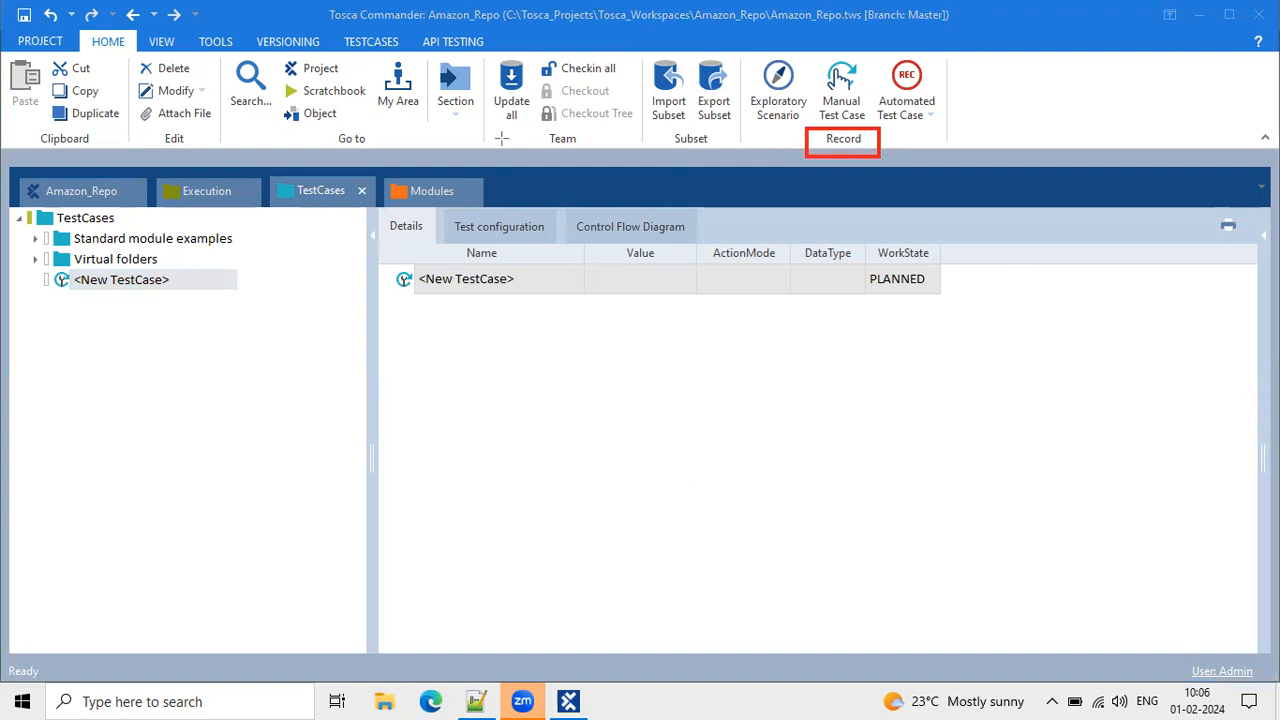
pyautogui.click(236, 197)
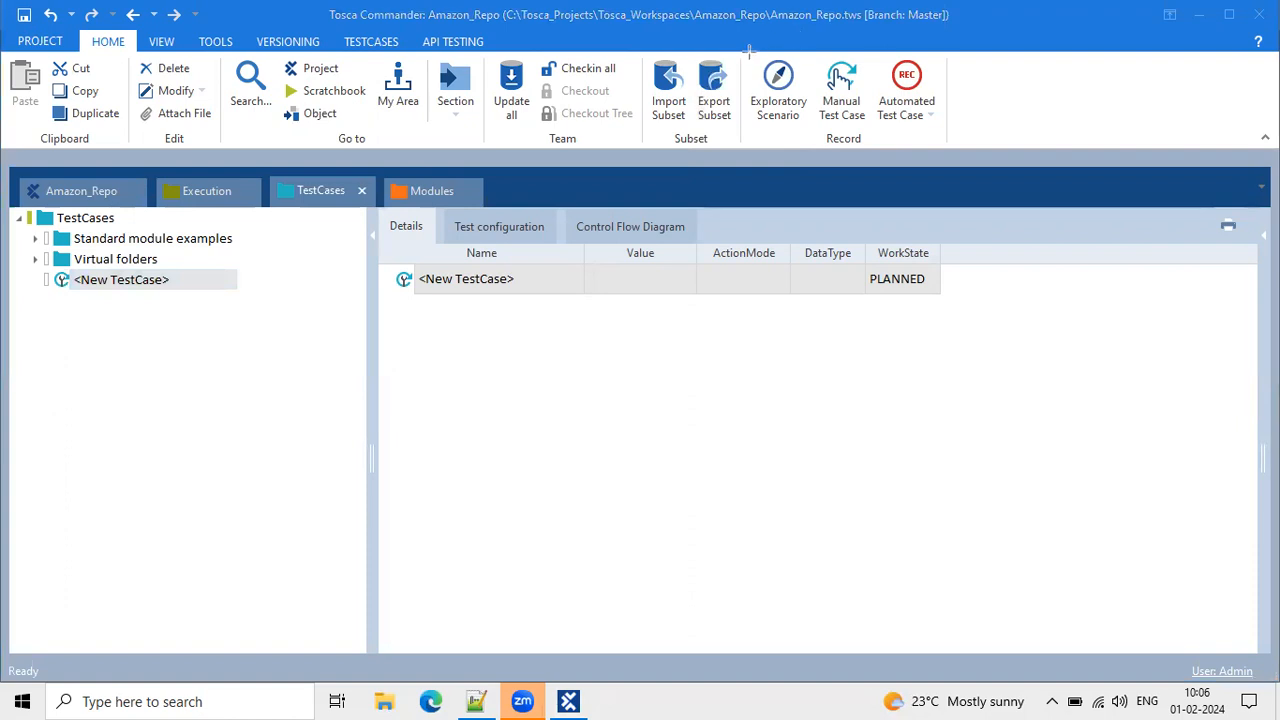
pyautogui.moveTo(746, 51); pyautogui.dragTo(950, 131)
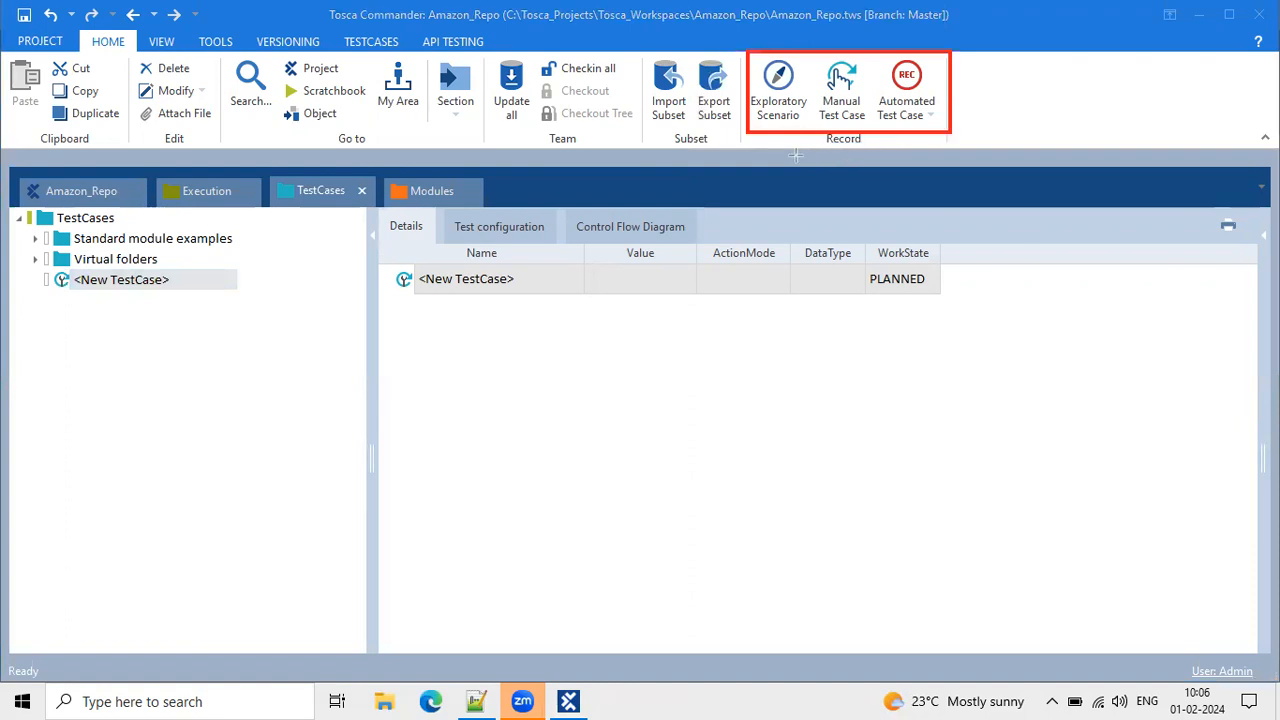
pyautogui.moveTo(817, 133); pyautogui.dragTo(876, 144)
pyautogui.hotkey('ctrl', 'z')
pyautogui.hotkey('ctrl', 'z')
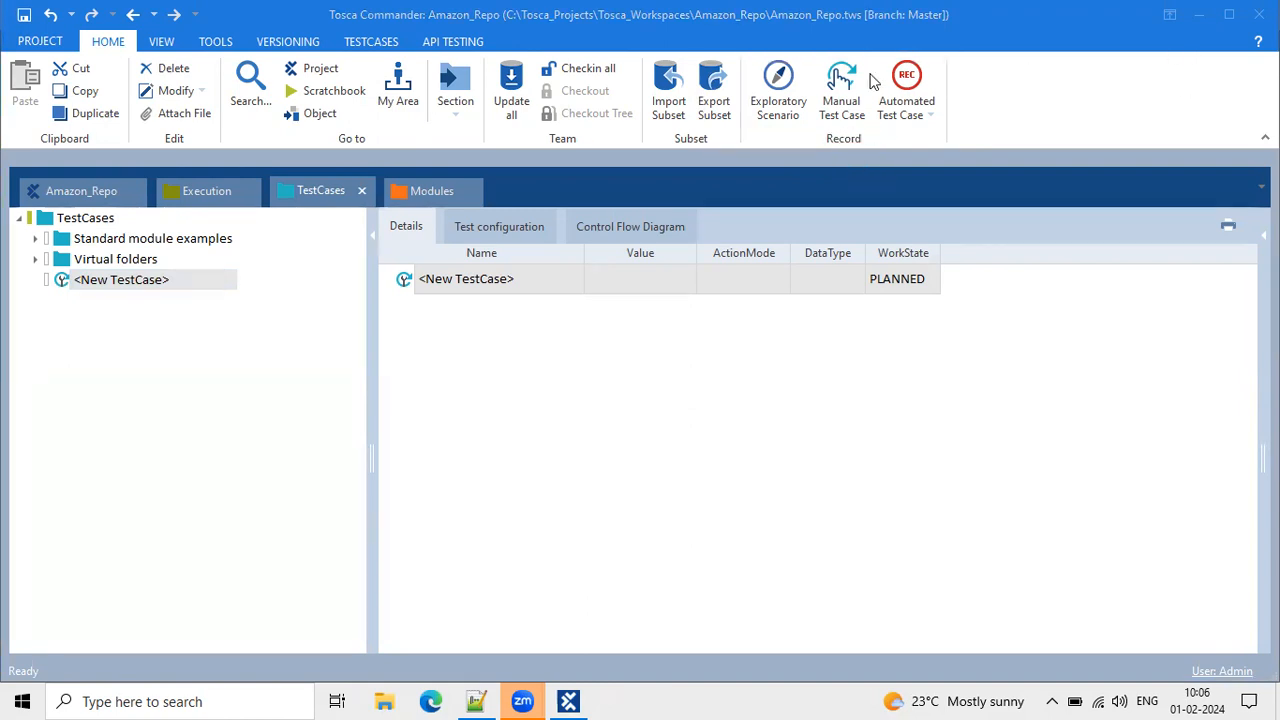
pyautogui.click(1109, 83)
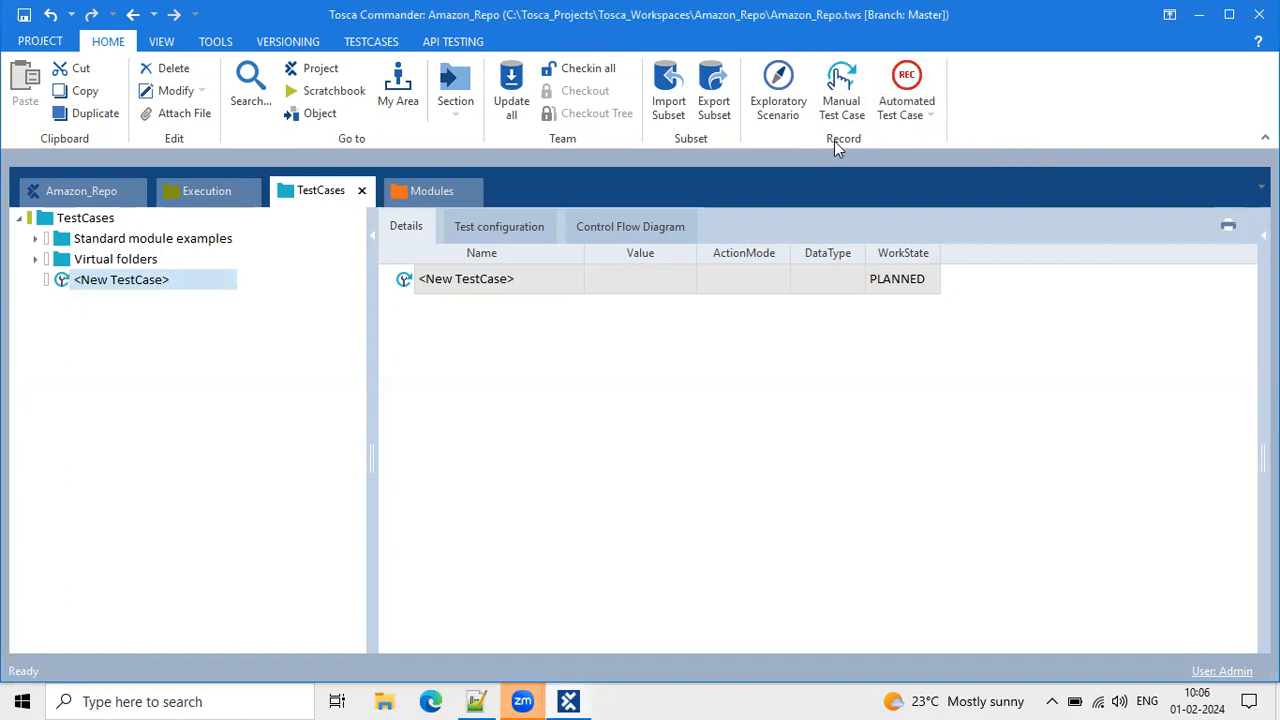
pyautogui.click(846, 84)
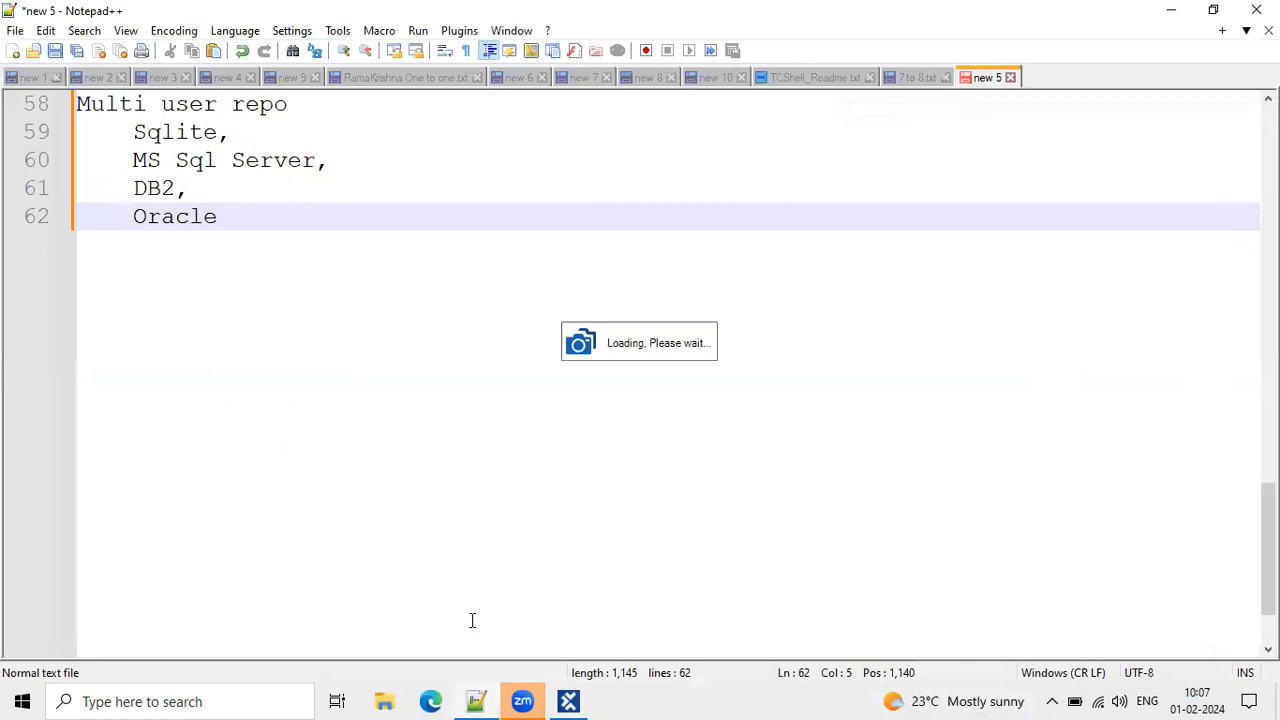
# Bring Edge forward, then start interaction recording with all applications selected.
pyautogui.click(431, 701)
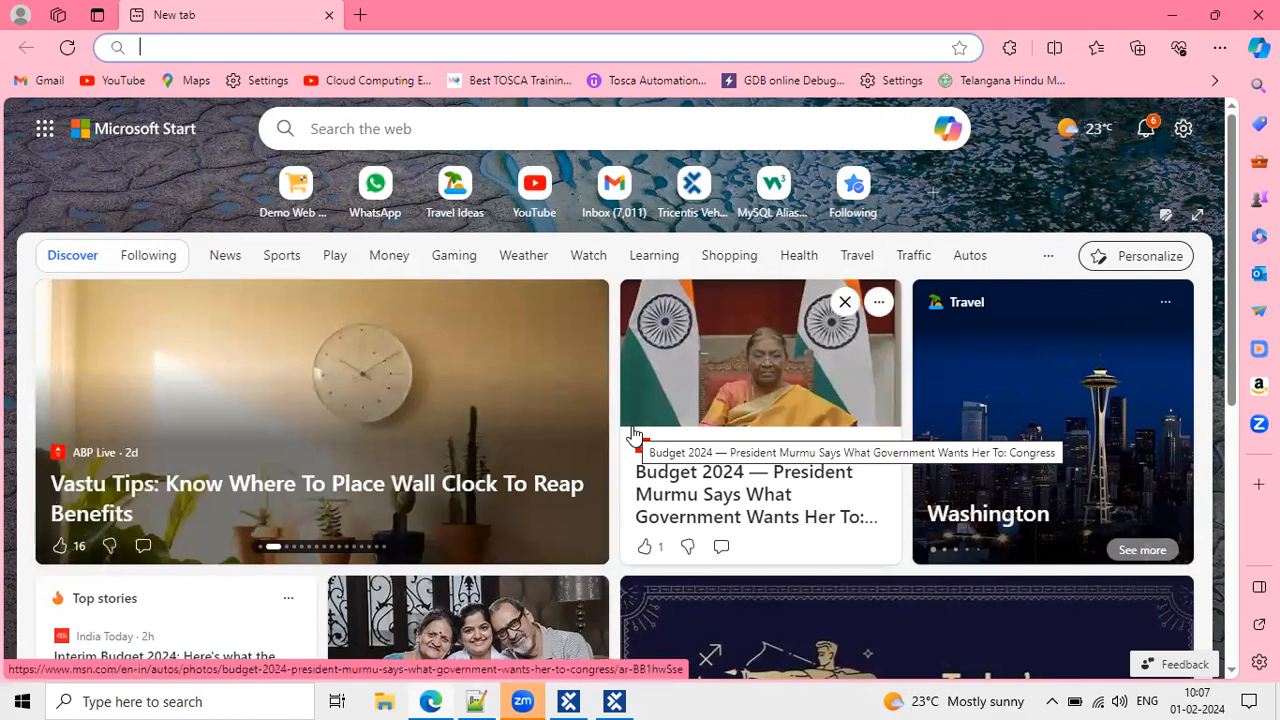
pyautogui.click(614, 701)
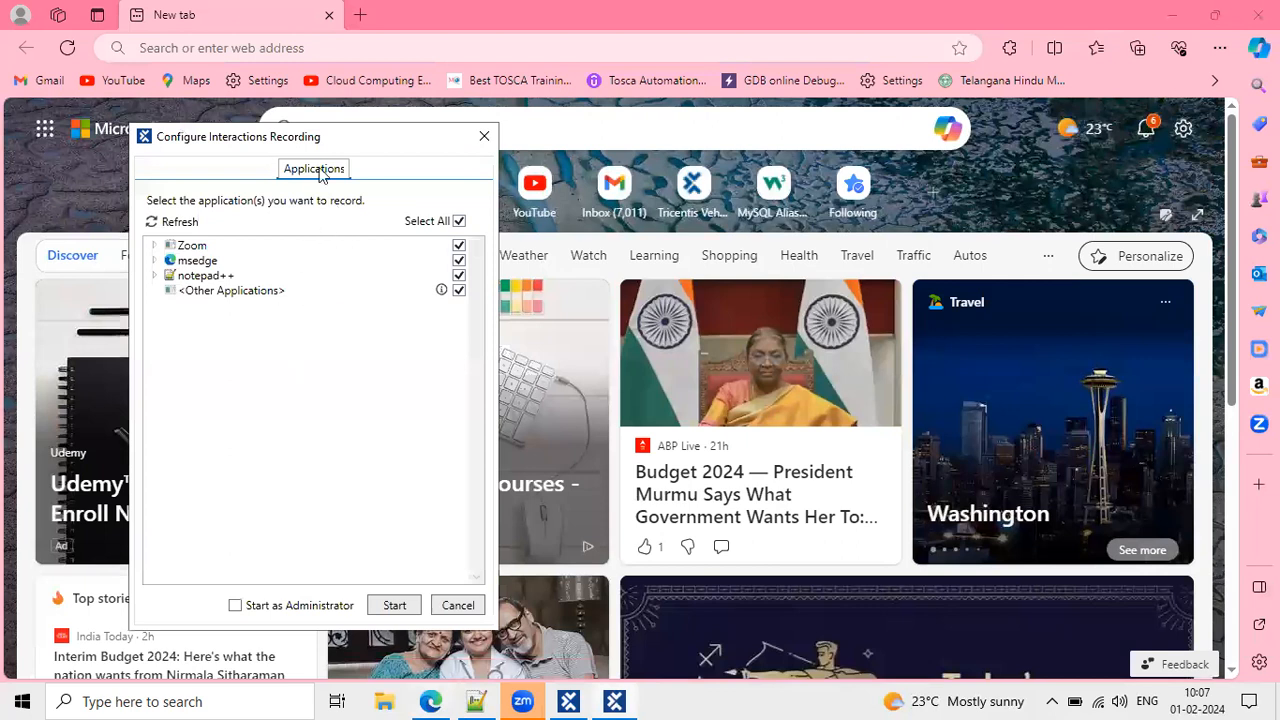
pyautogui.click(394, 606)
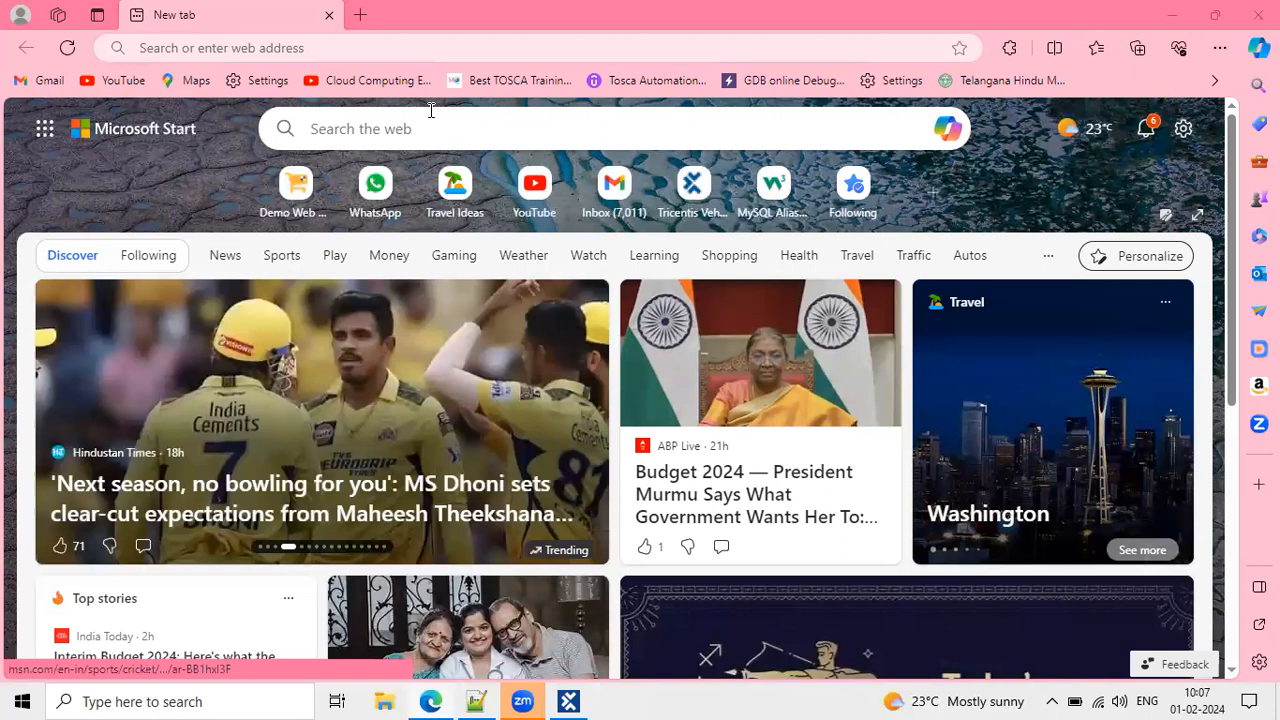
# Load the Demo Web Shop site at demowebshop.tricentis.com.
pyautogui.click(393, 48)
pyautogui.write('demo')
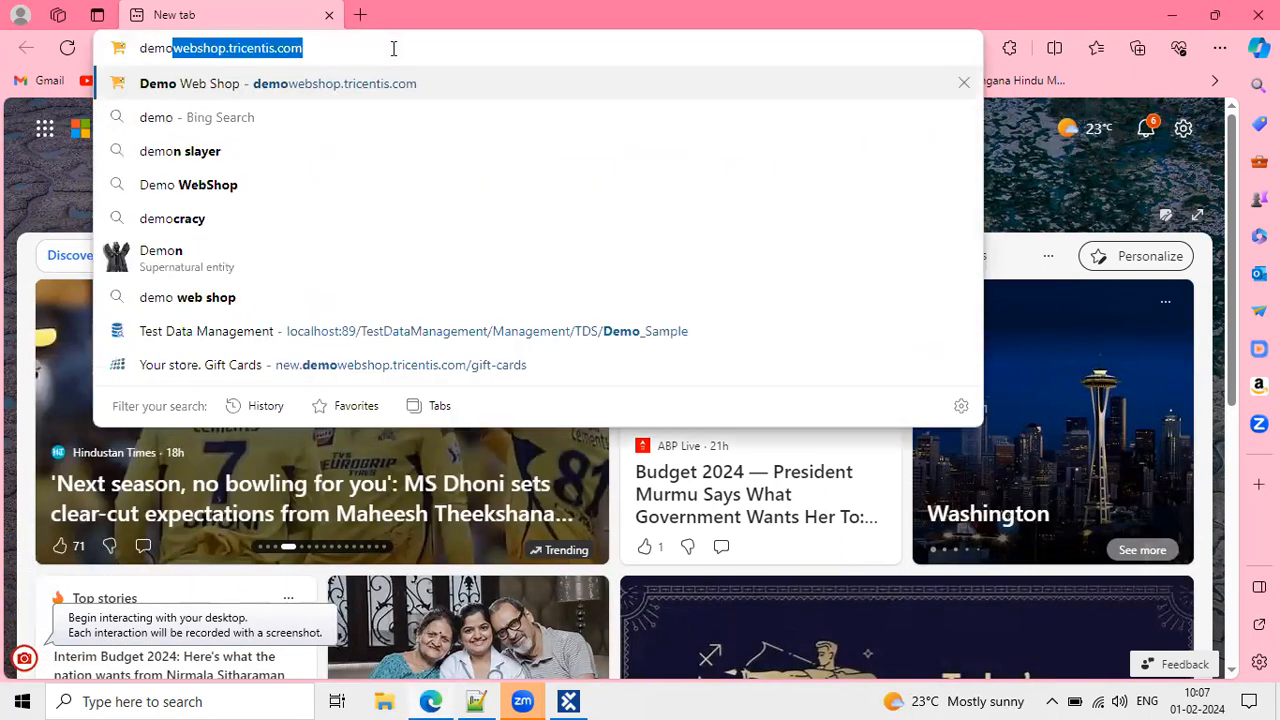
pyautogui.press('Return')
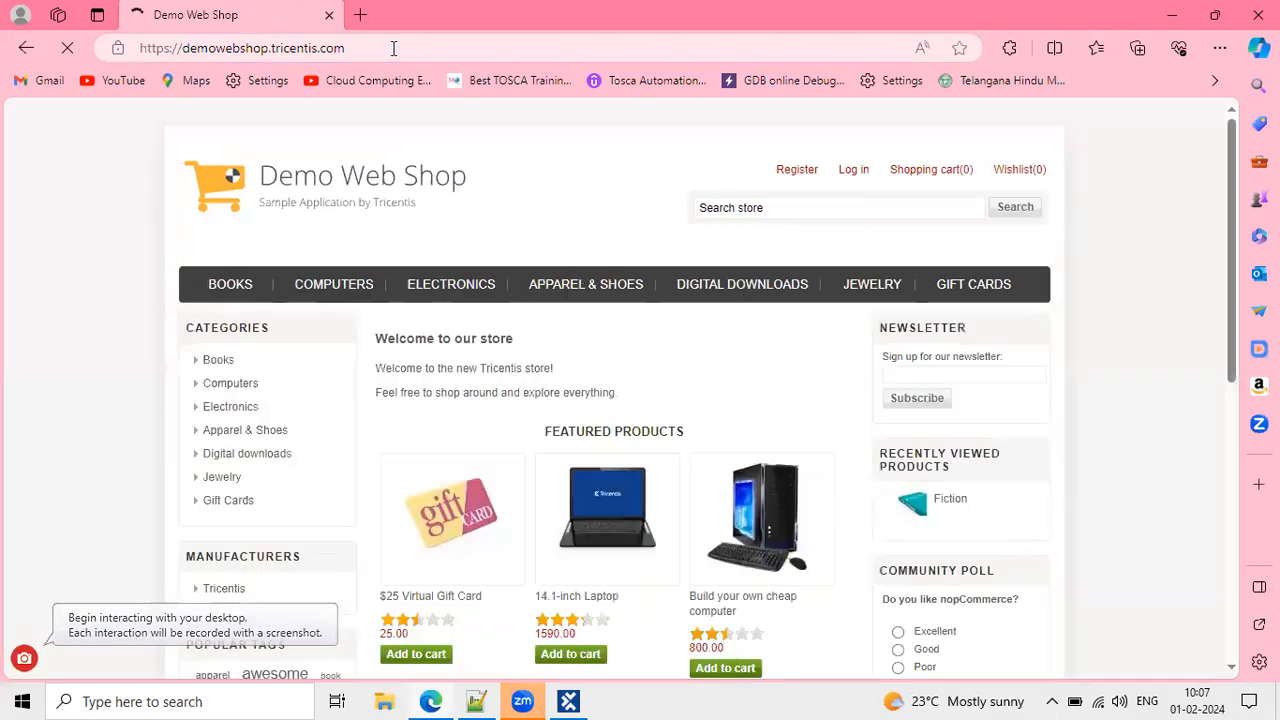
# Log in to the shop with the saved account's e-mail and a re-entered password.
pyautogui.click(853, 172)
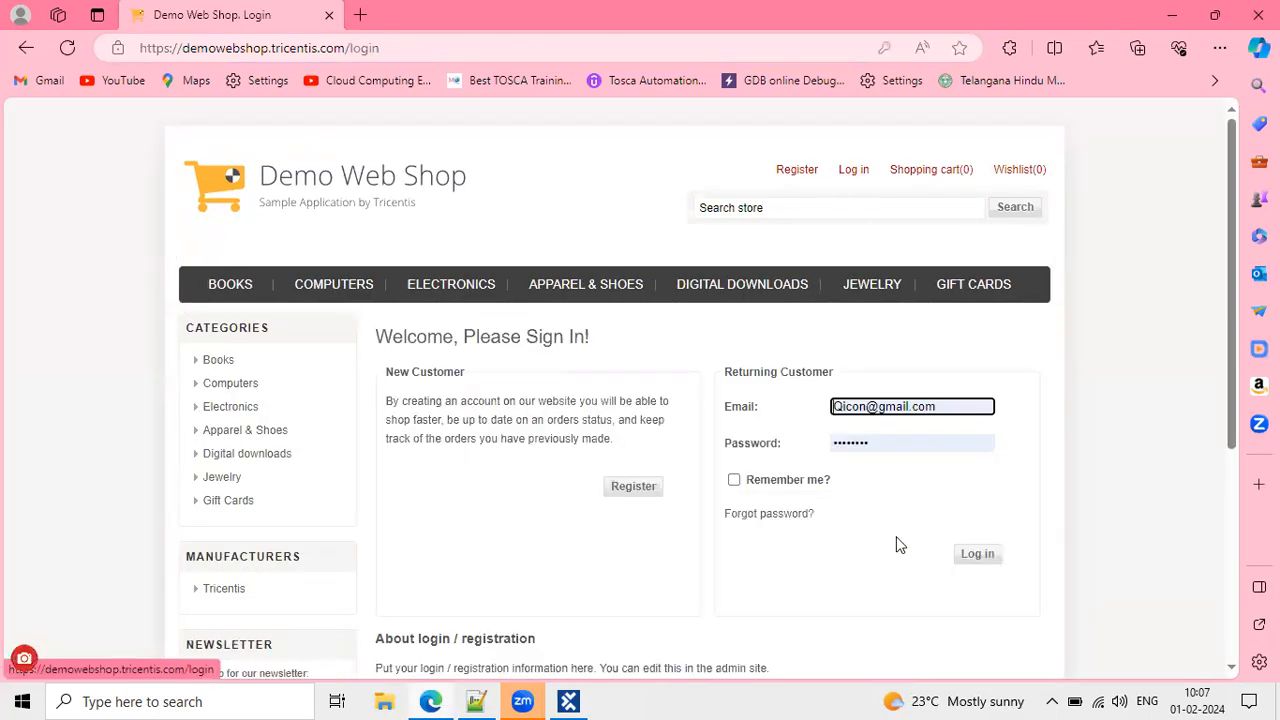
pyautogui.click(938, 405)
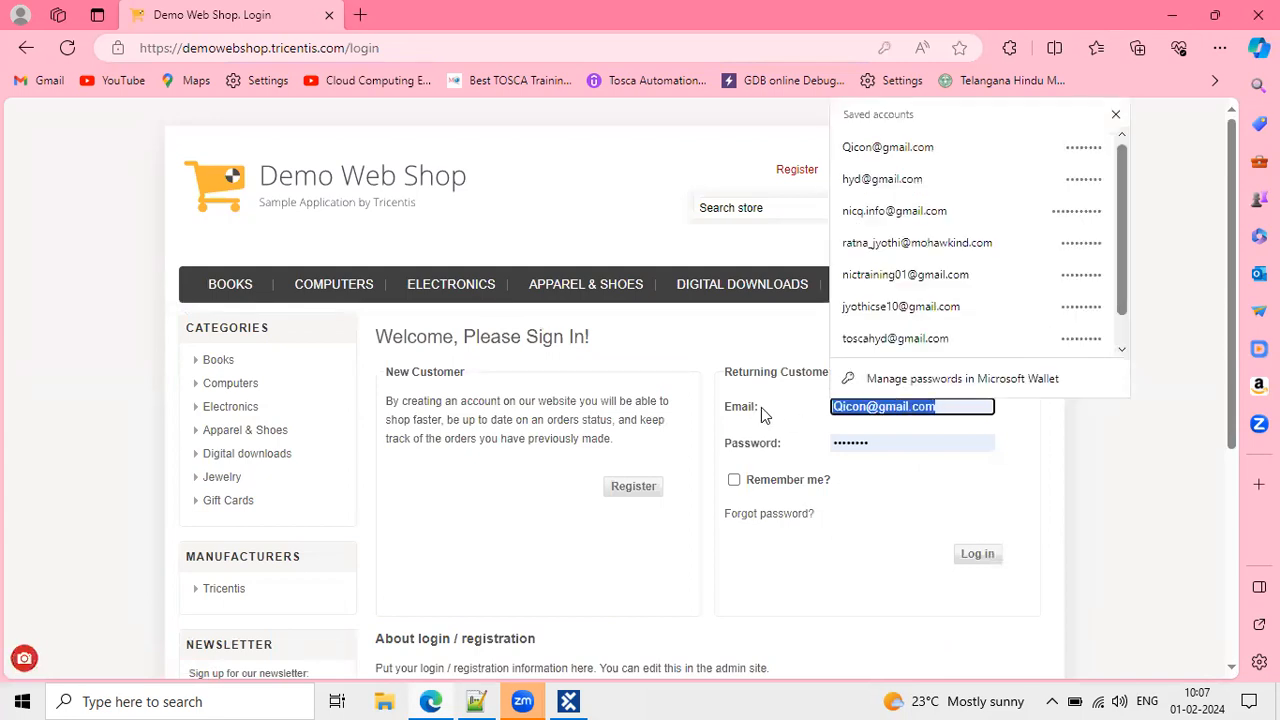
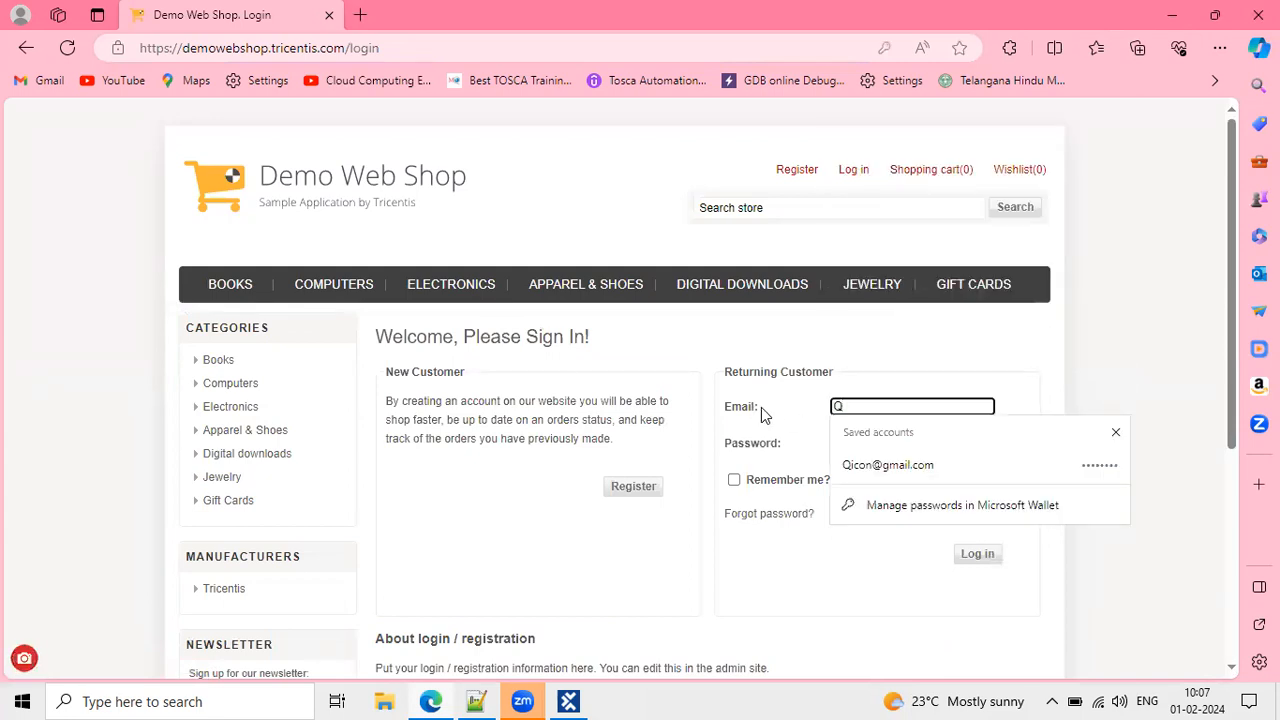
pyautogui.click(840, 351)
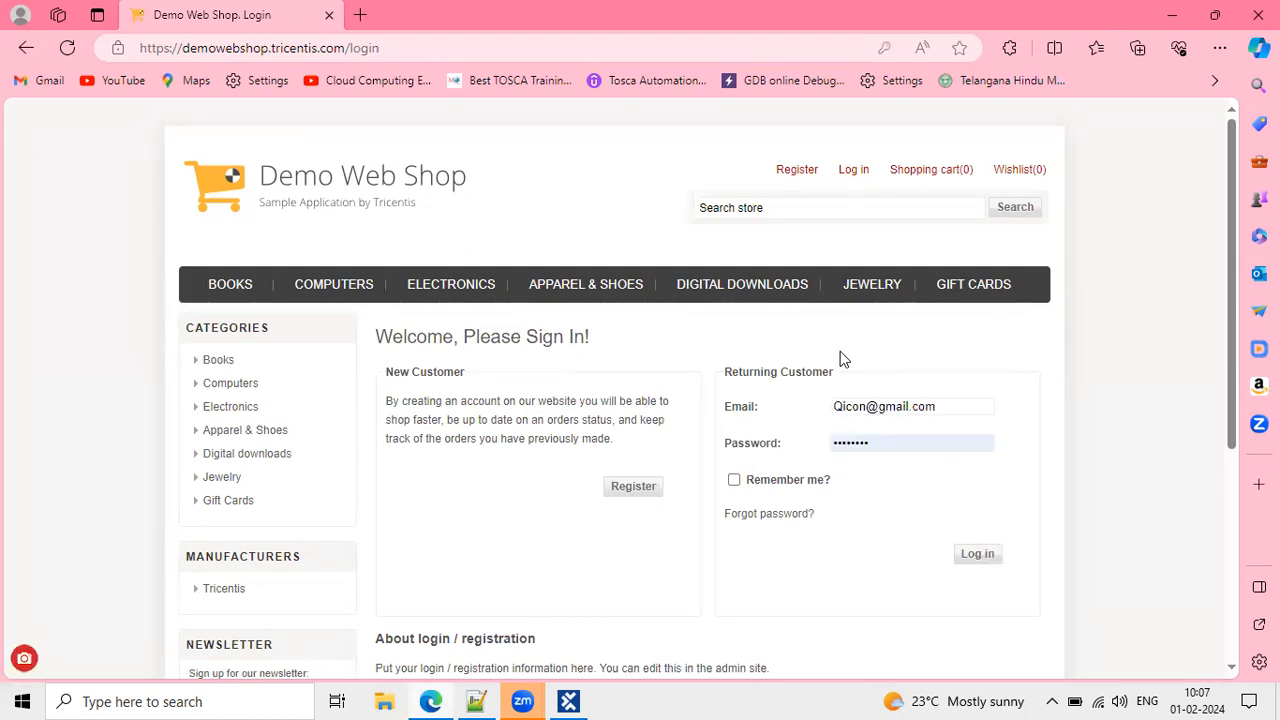
pyautogui.click(880, 442)
pyautogui.moveTo(880, 442); pyautogui.dragTo(757, 453)
pyautogui.press('BackSpace')
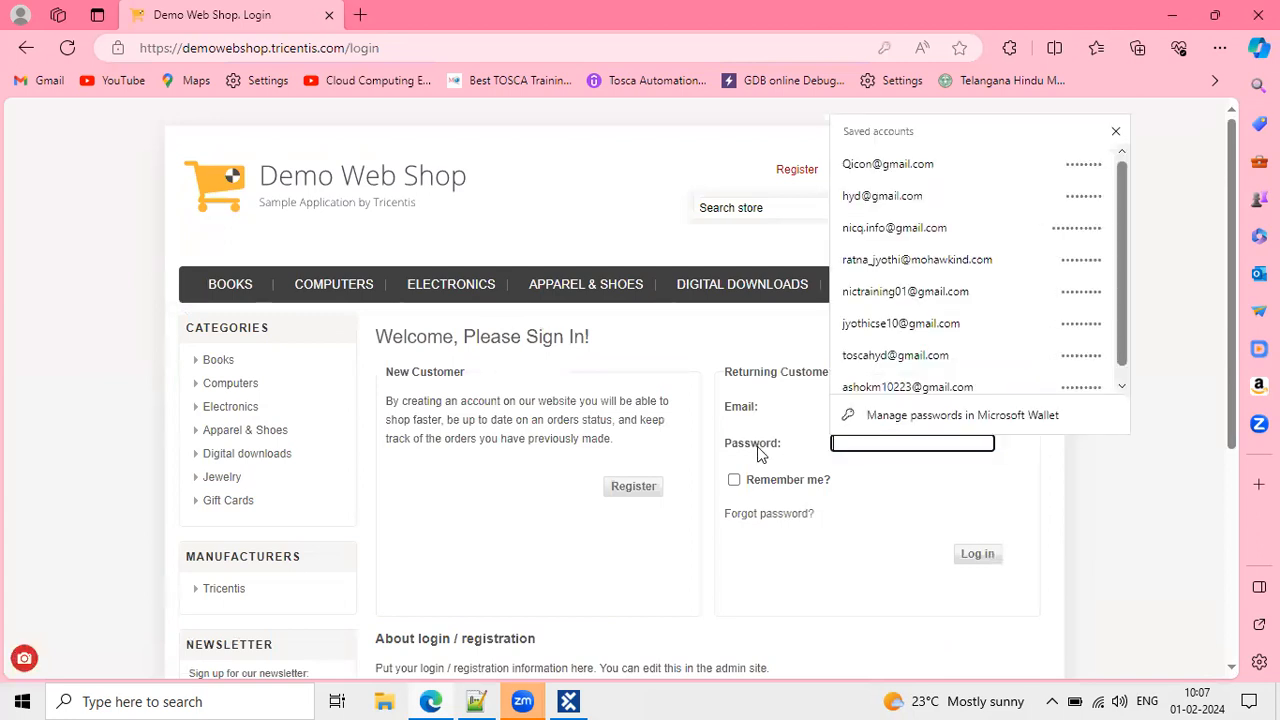
pyautogui.write('•••')
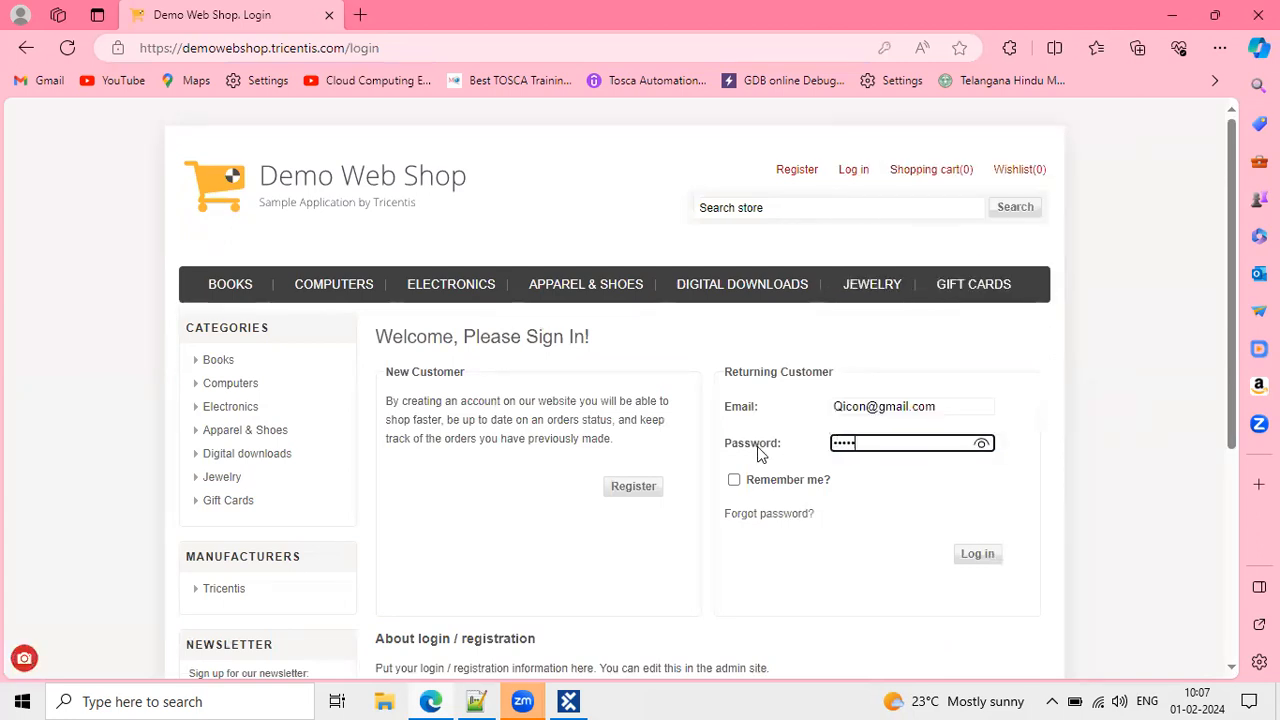
pyautogui.write('•••••')
pyautogui.click(978, 563)
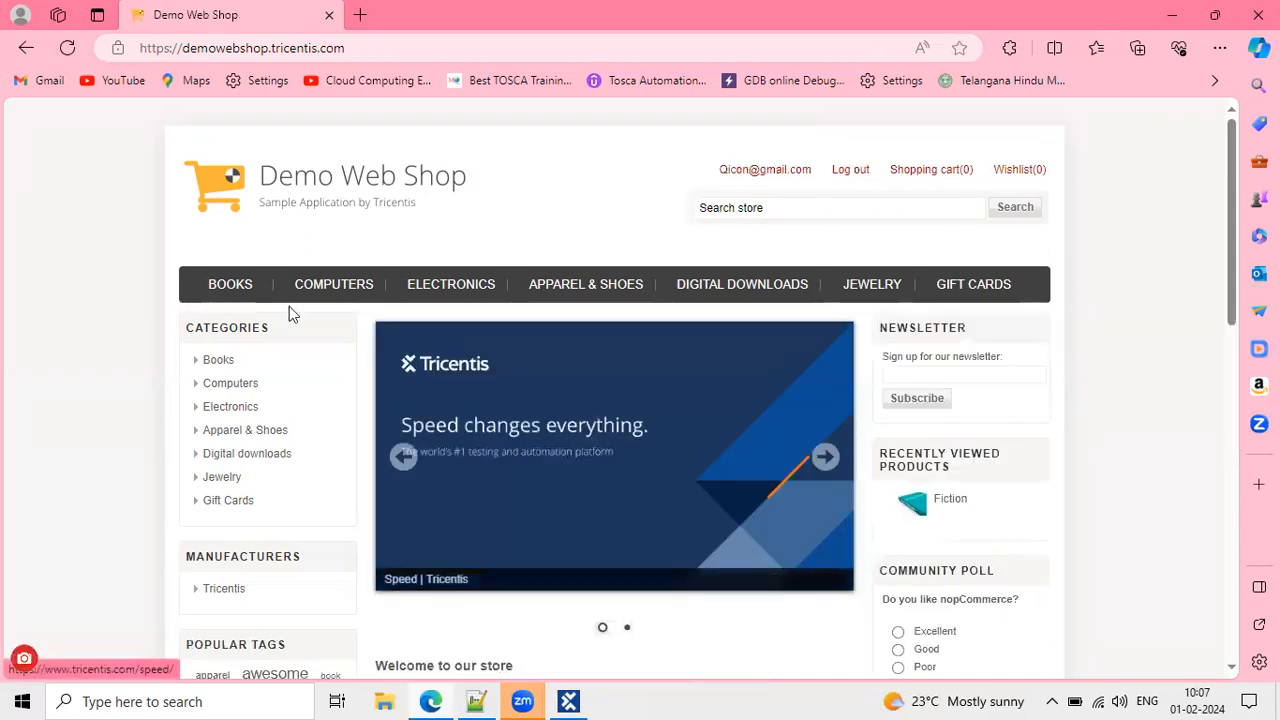
# Add the Computing and Internet book from the Books category to the cart.
pyautogui.click(258, 298)
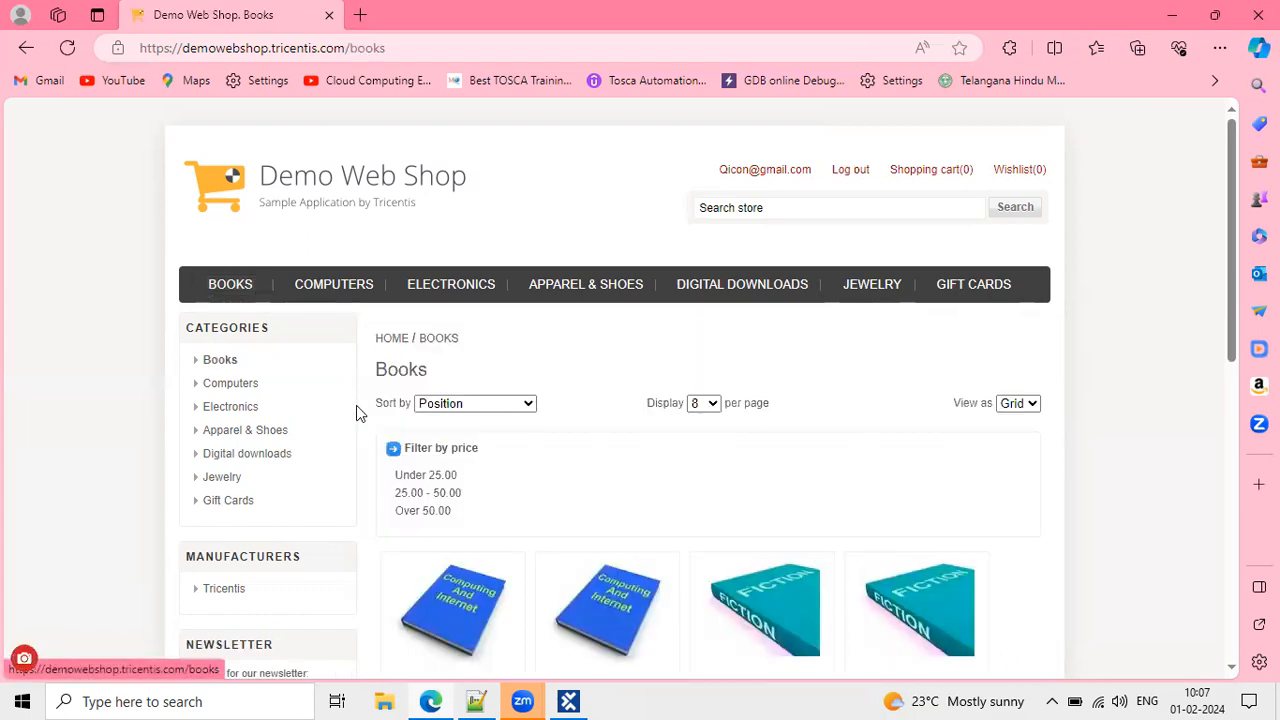
pyautogui.scroll(-2, 400, 450)
pyautogui.click(416, 537)
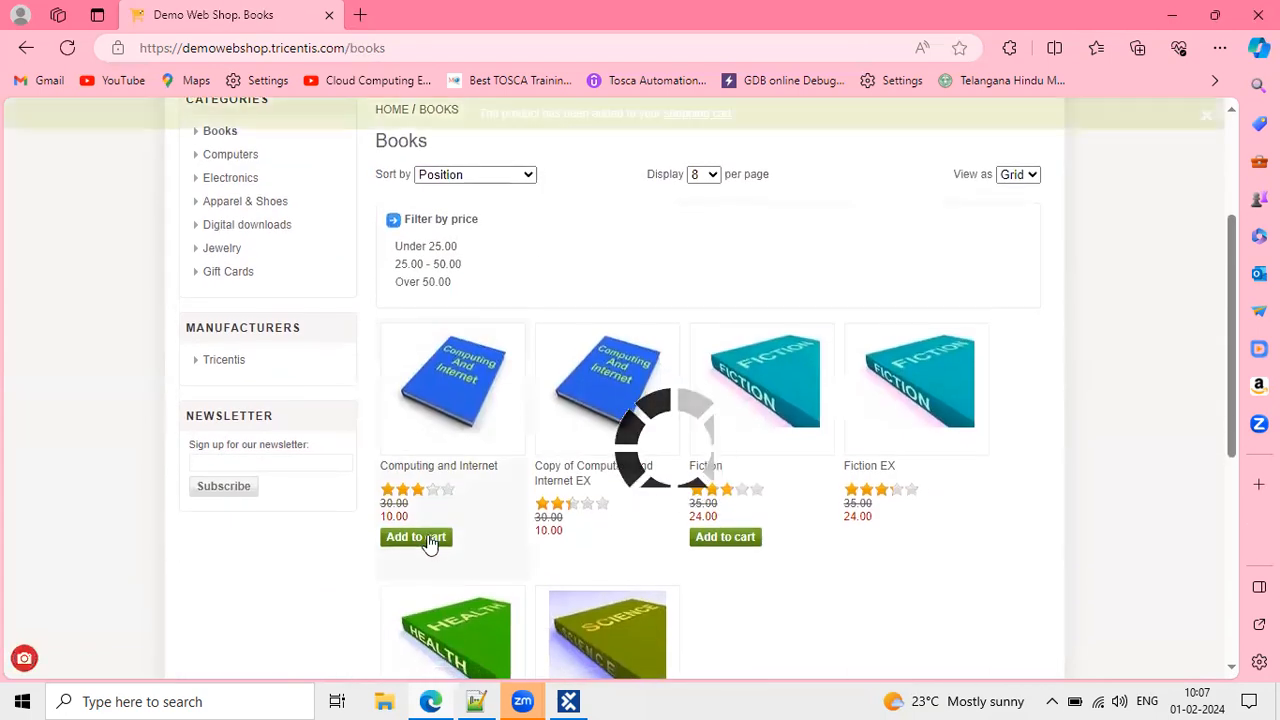
pyautogui.scroll(3, 542, 358)
pyautogui.scroll(-1, 542, 358)
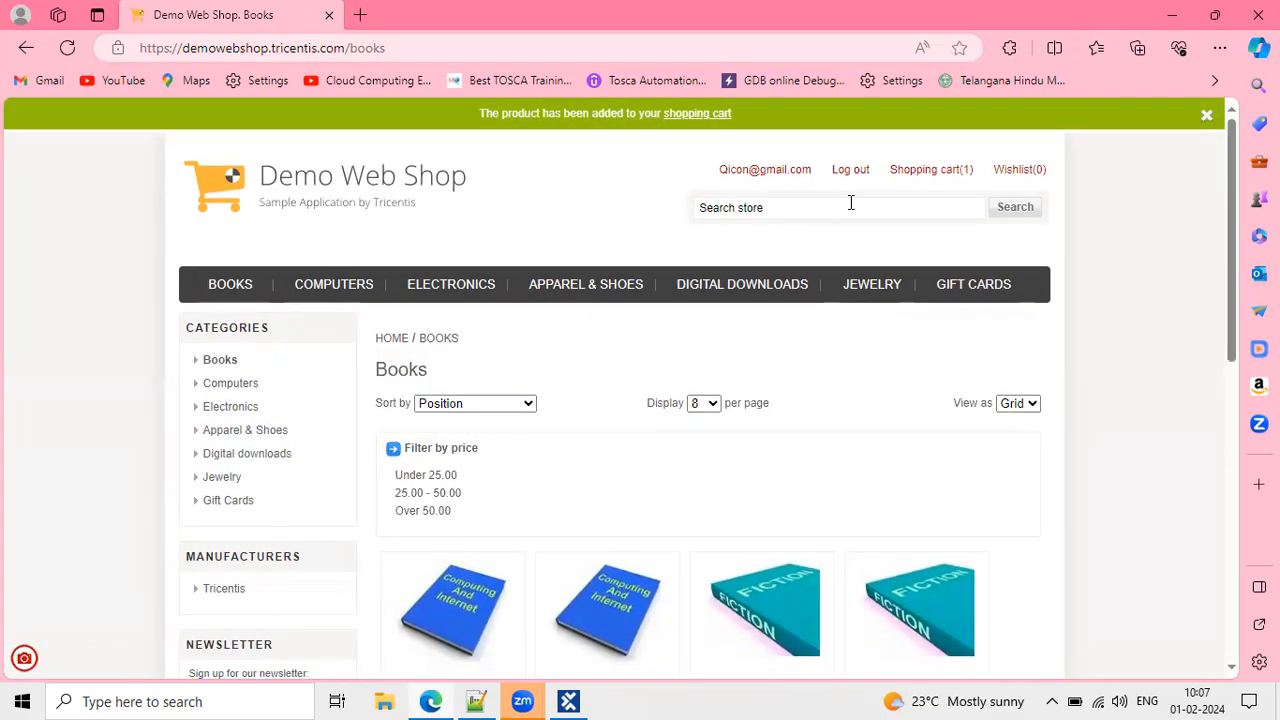
# From the shopping cart, agree to the terms of service and proceed to checkout.
pyautogui.click(928, 170)
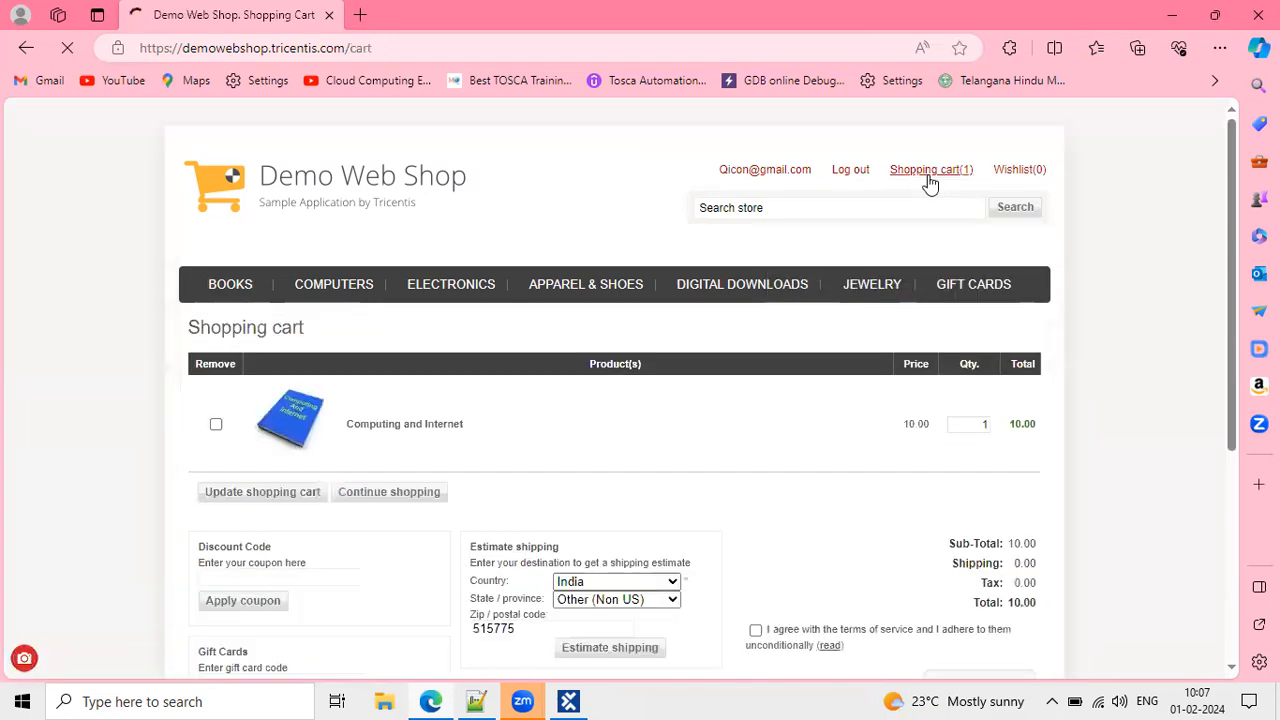
pyautogui.scroll(-3, 783, 441)
pyautogui.click(755, 381)
pyautogui.click(955, 437)
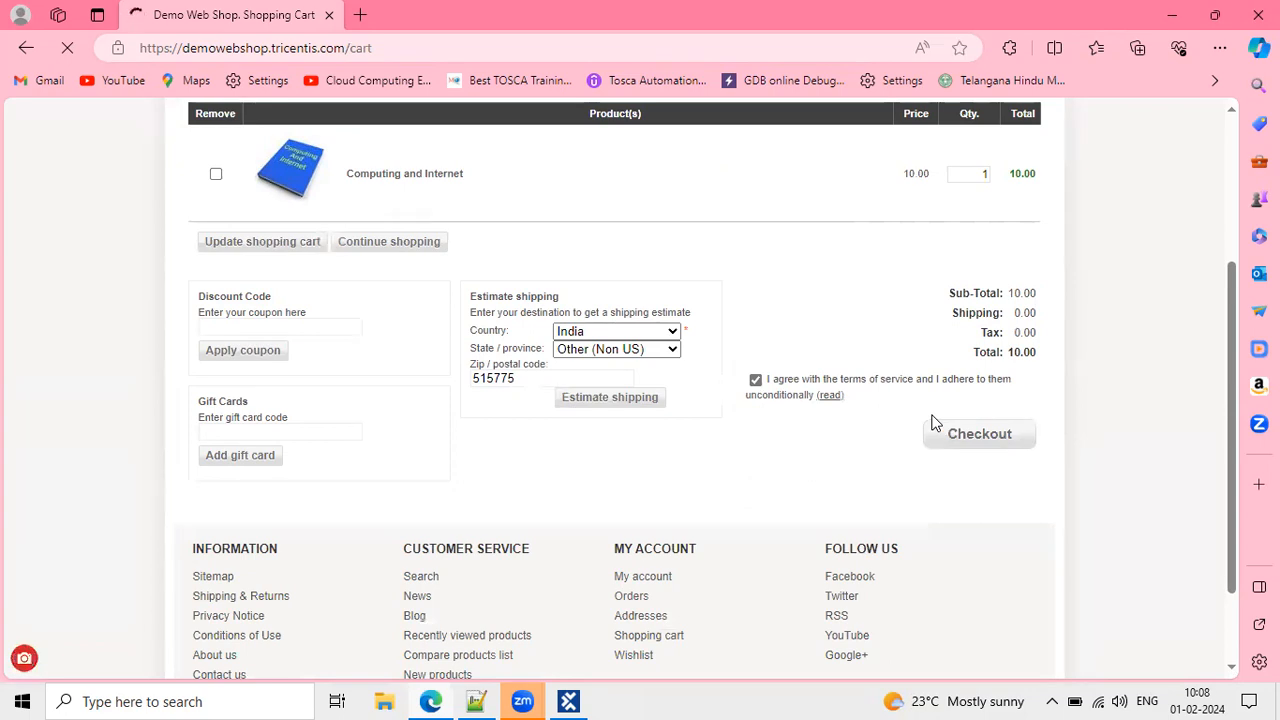
# Confirm the billing and shipping addresses and choose Next Day Air shipping.
pyautogui.click(248, 469)
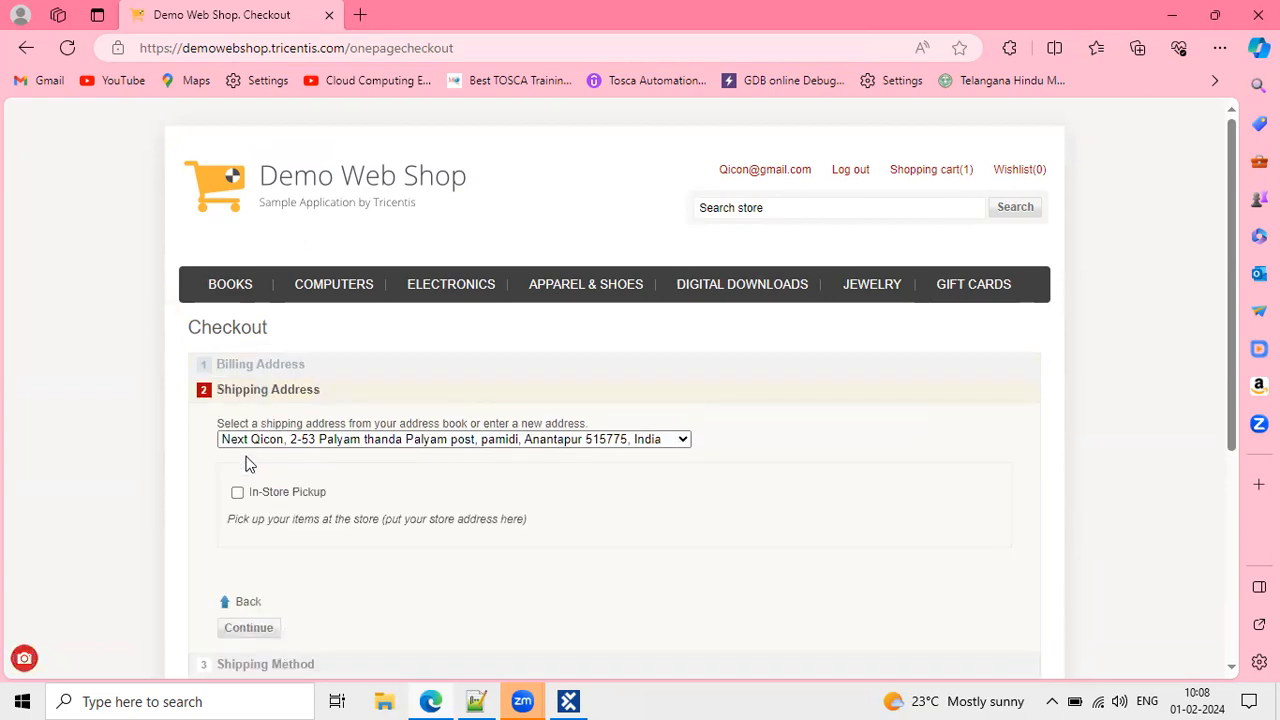
pyautogui.scroll(-2, 250, 464)
pyautogui.click(260, 466)
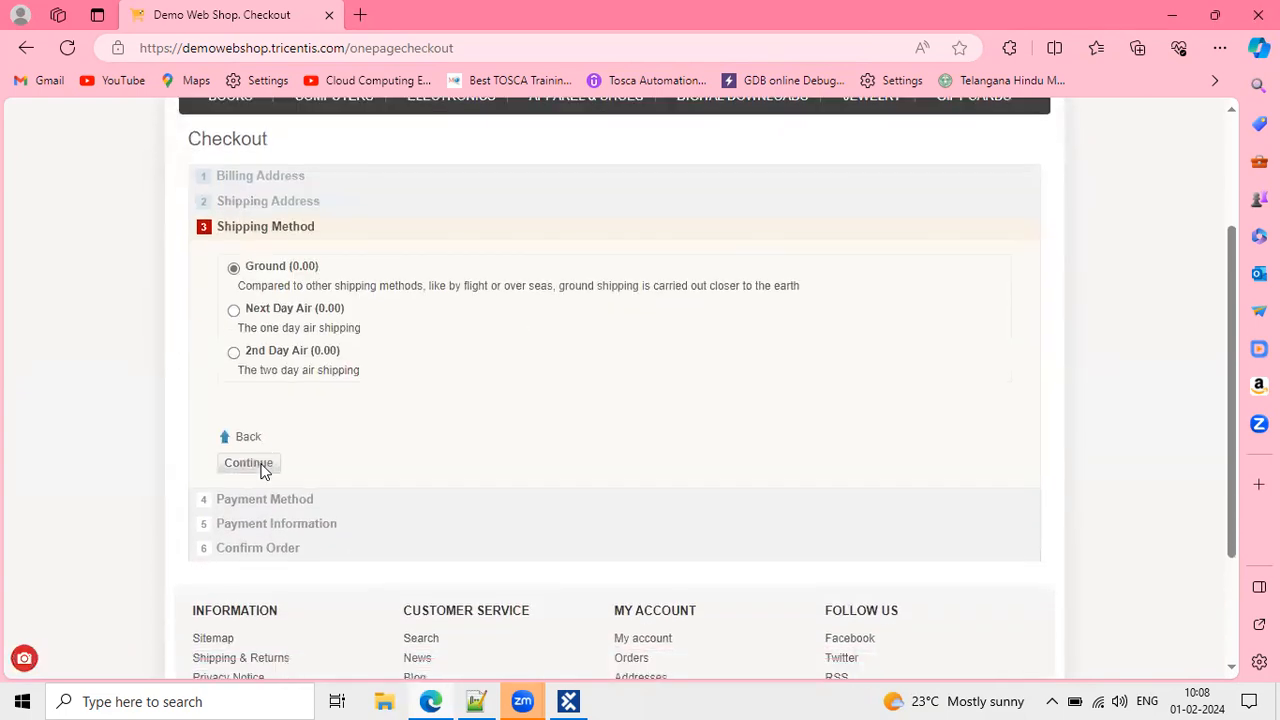
pyautogui.scroll(-1, 262, 470)
pyautogui.click(234, 310)
pyautogui.click(268, 404)
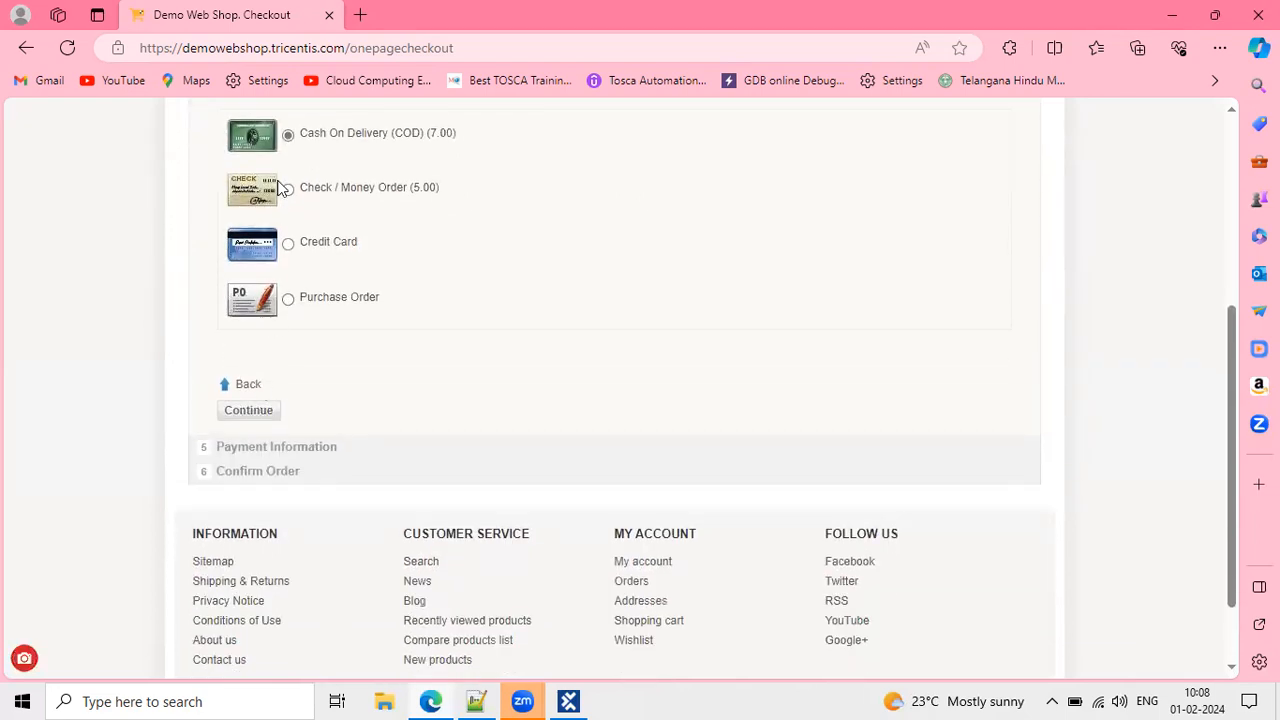
# Pay by Check / Money Order and place the order.
pyautogui.click(288, 189)
pyautogui.click(263, 412)
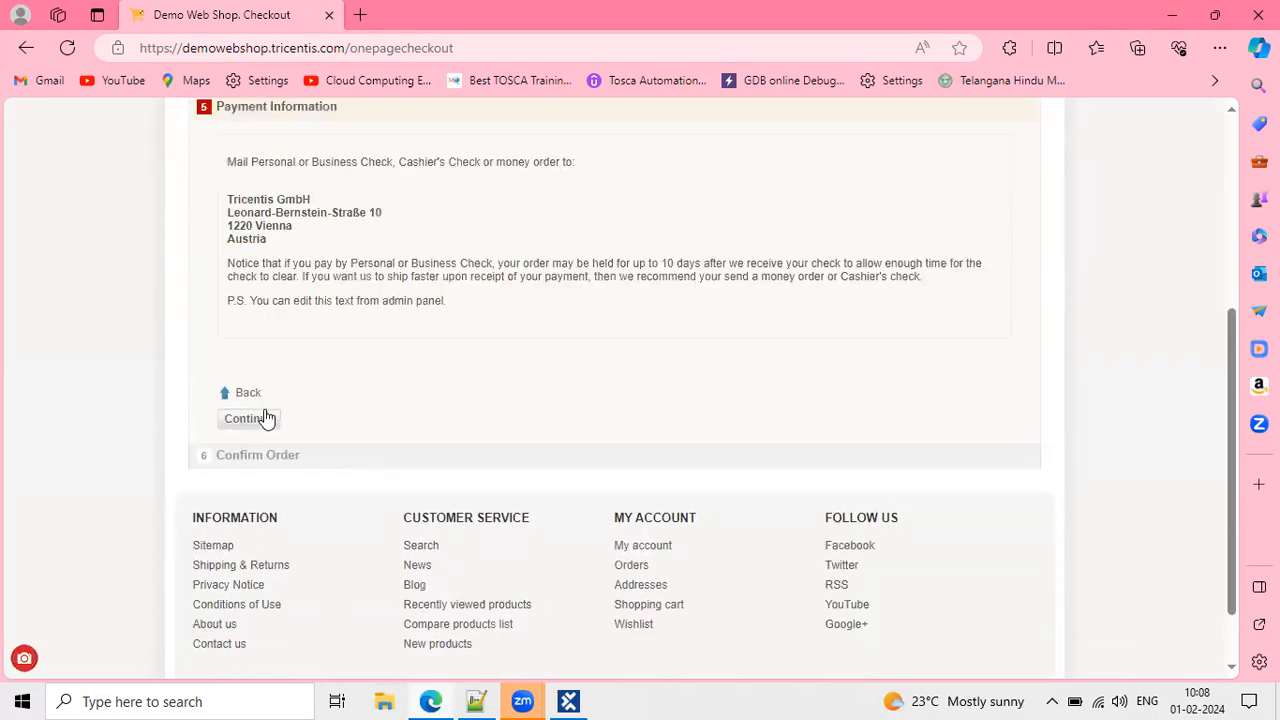
pyautogui.scroll(-1, 264, 390)
pyautogui.click(250, 340)
pyautogui.scroll(-2, 263, 346)
pyautogui.click(246, 429)
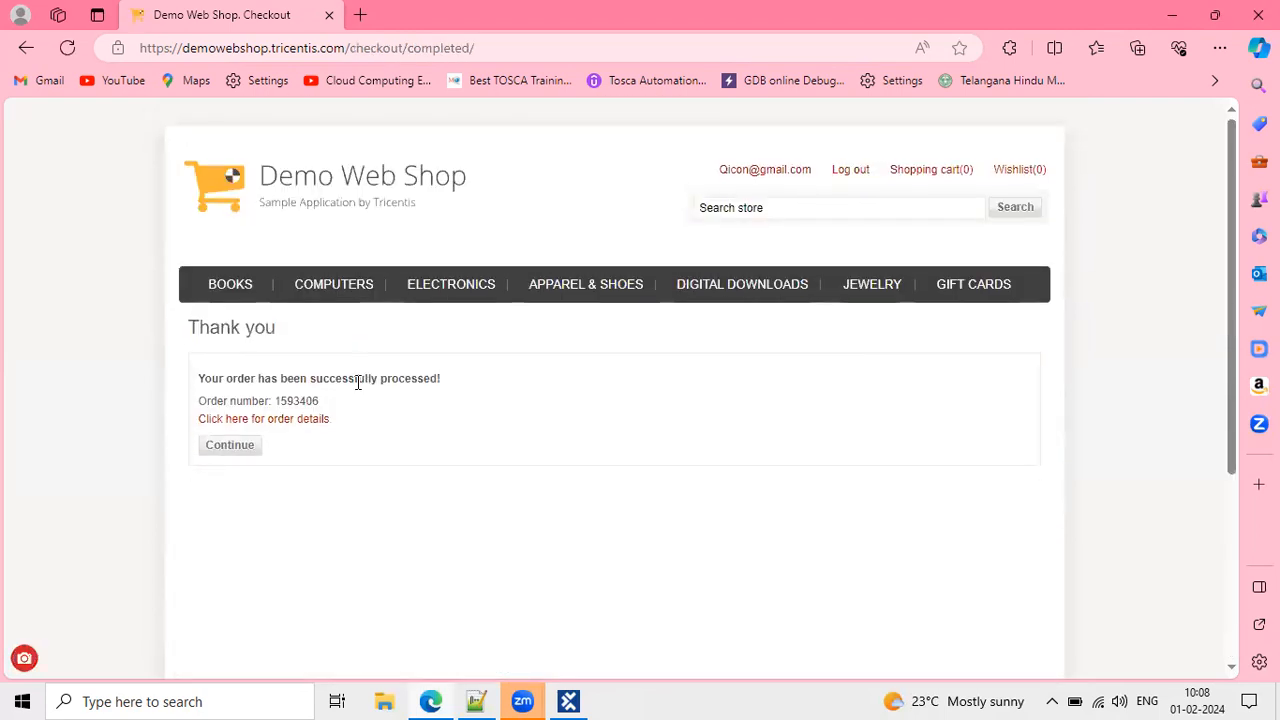
# Open the placed order's details, scroll through its totals, then log out of the shop.
pyautogui.moveTo(307, 401); pyautogui.dragTo(198, 401)
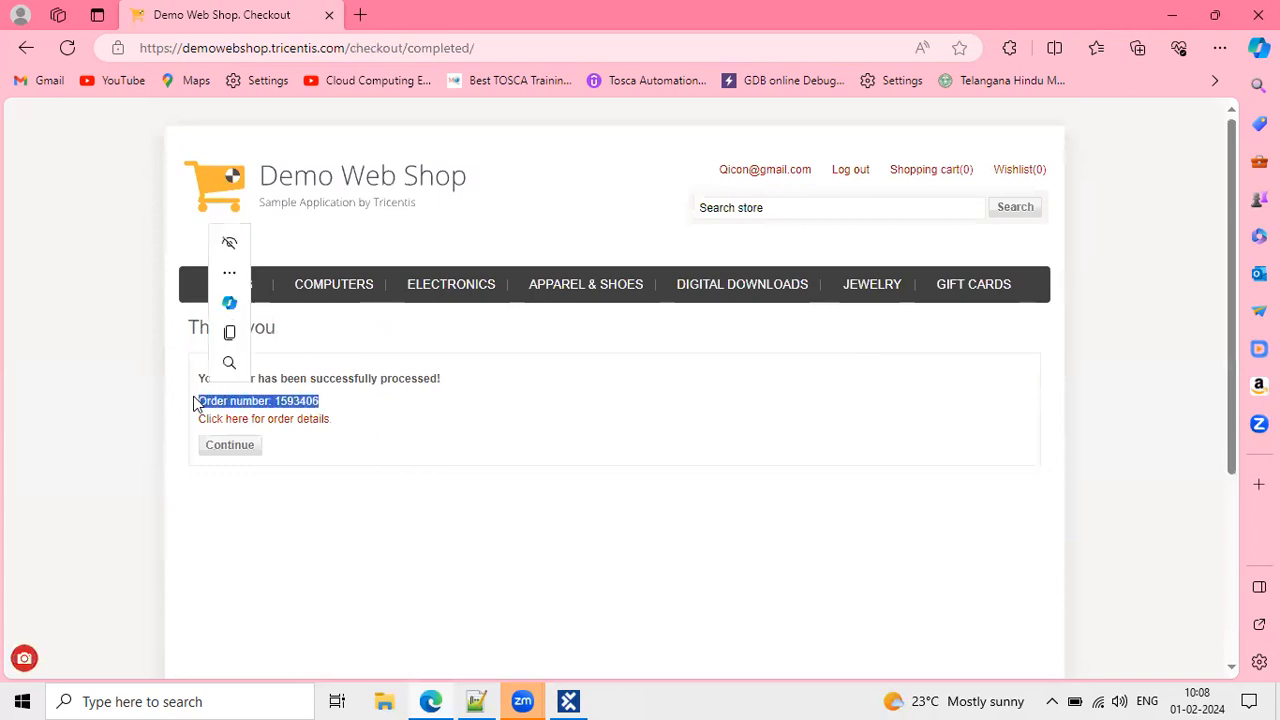
pyautogui.click(302, 420)
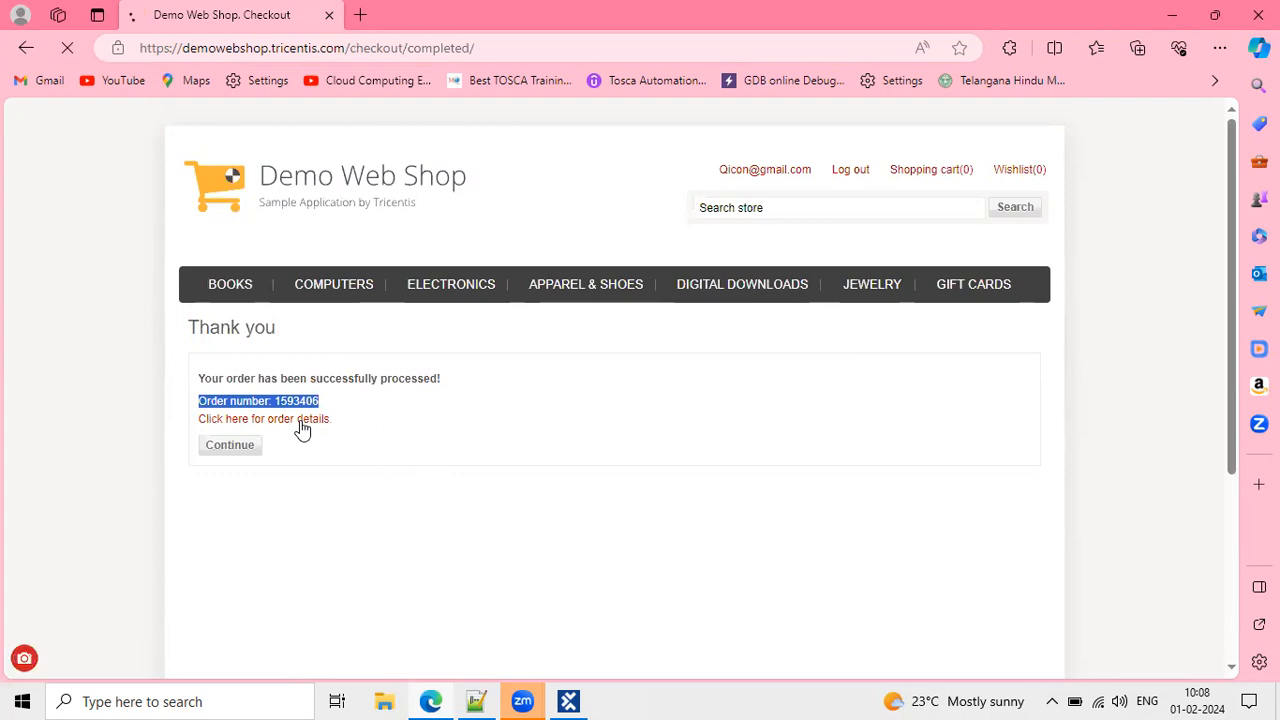
pyautogui.scroll(-2, 430, 328)
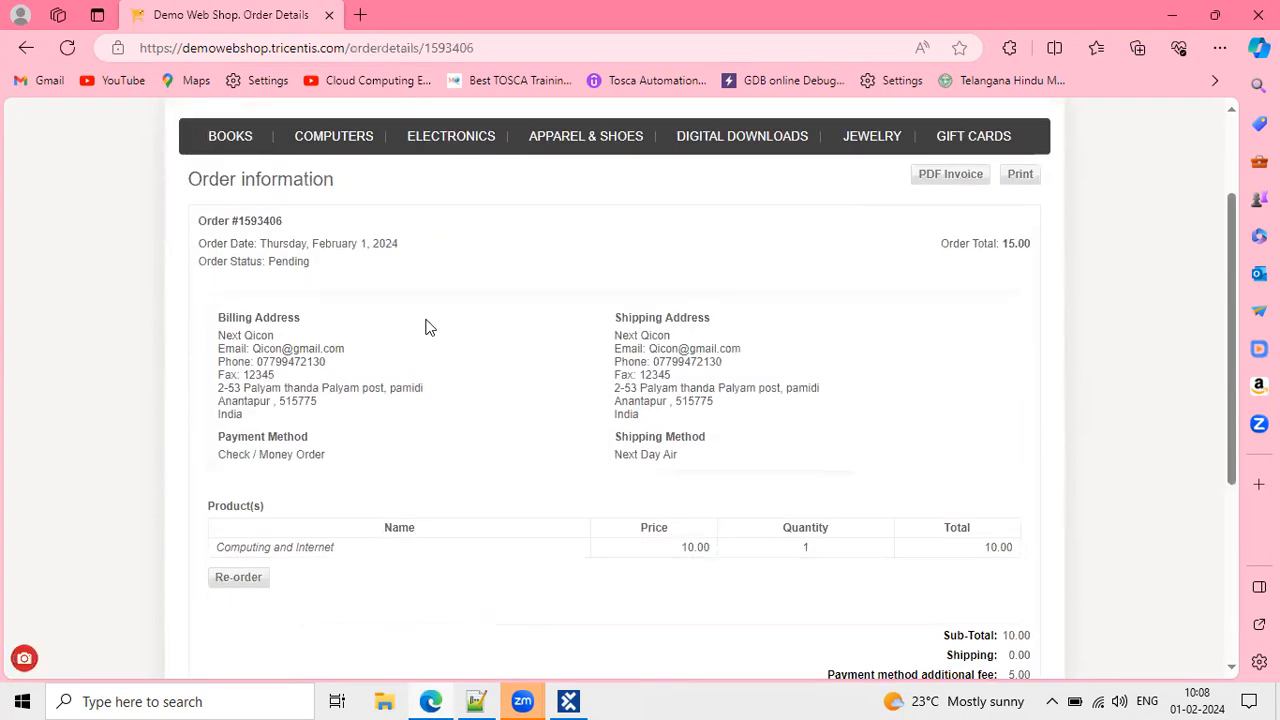
pyautogui.scroll(-3, 493, 482)
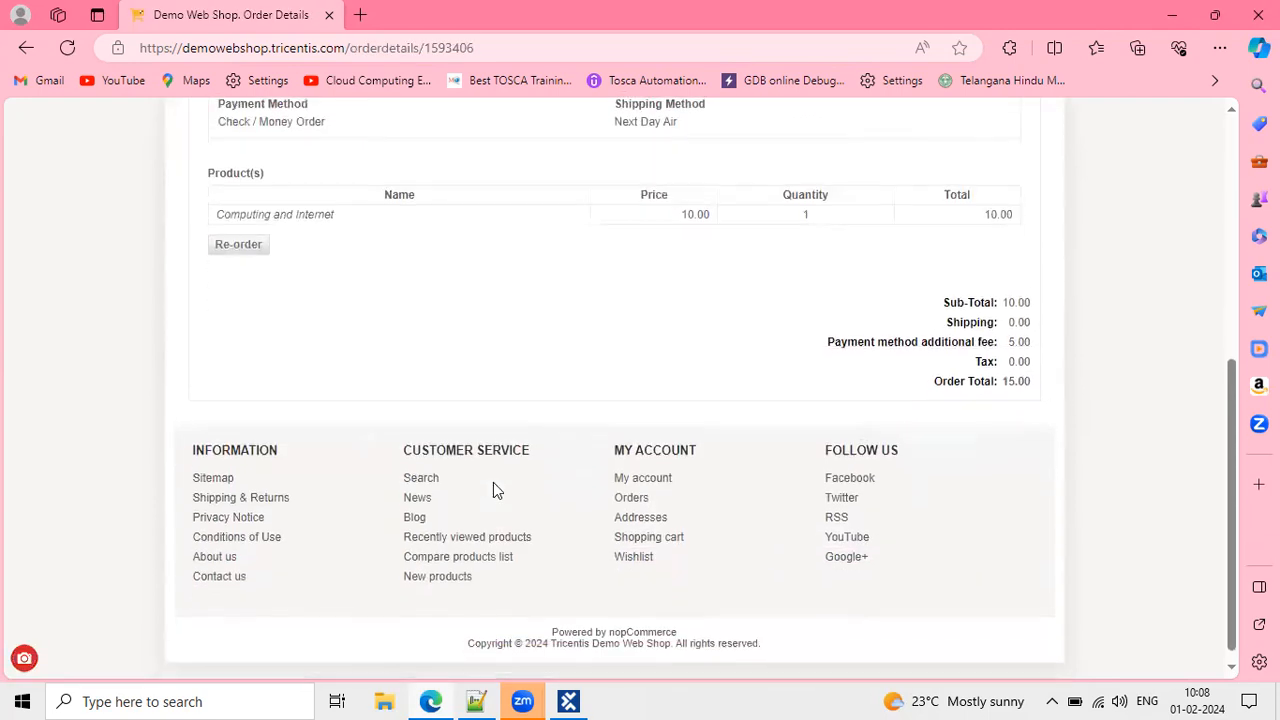
pyautogui.scroll(5, 493, 482)
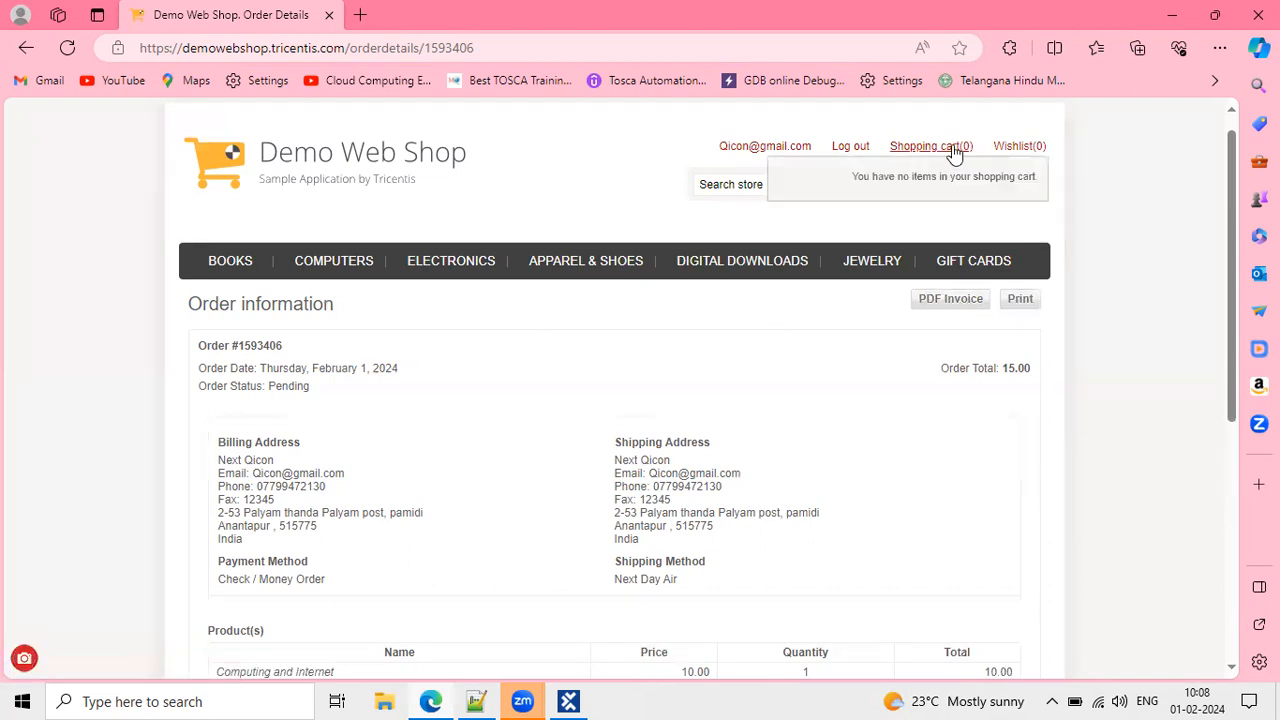
pyautogui.click(851, 146)
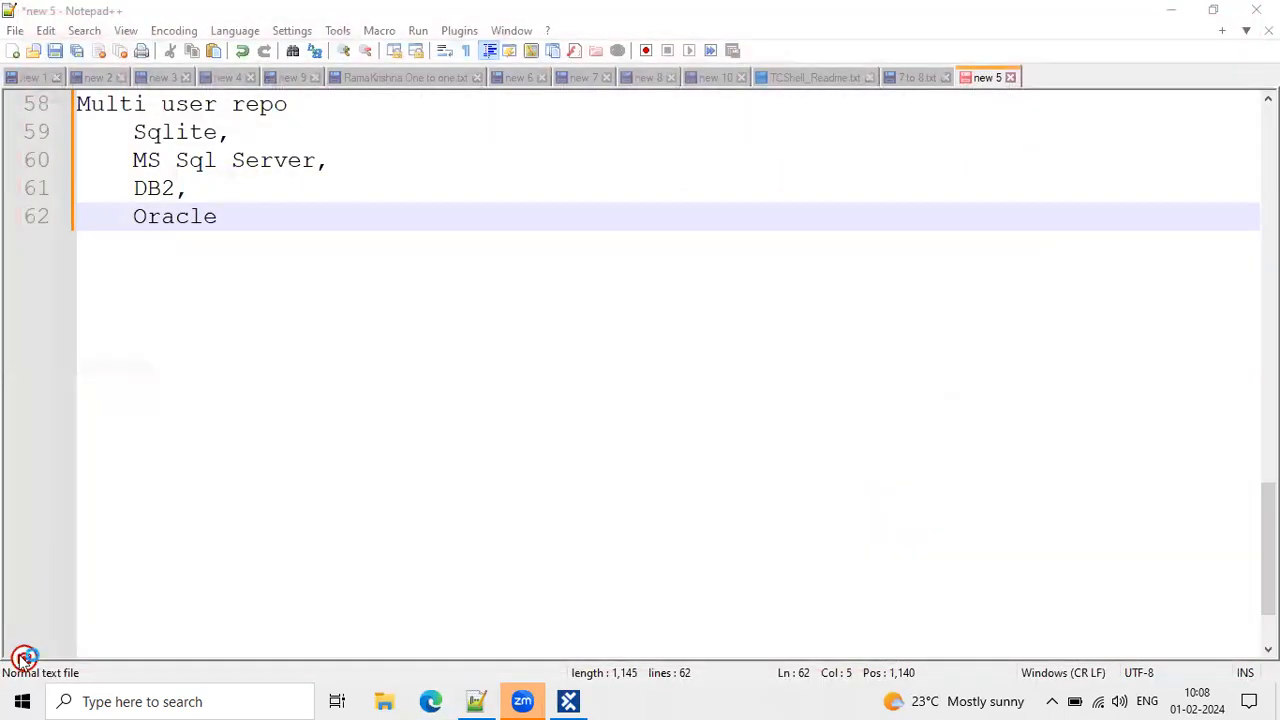
# Stop the recorder and return to Tosca to see the recorded steps with screenshots.
pyautogui.moveTo(22, 656)
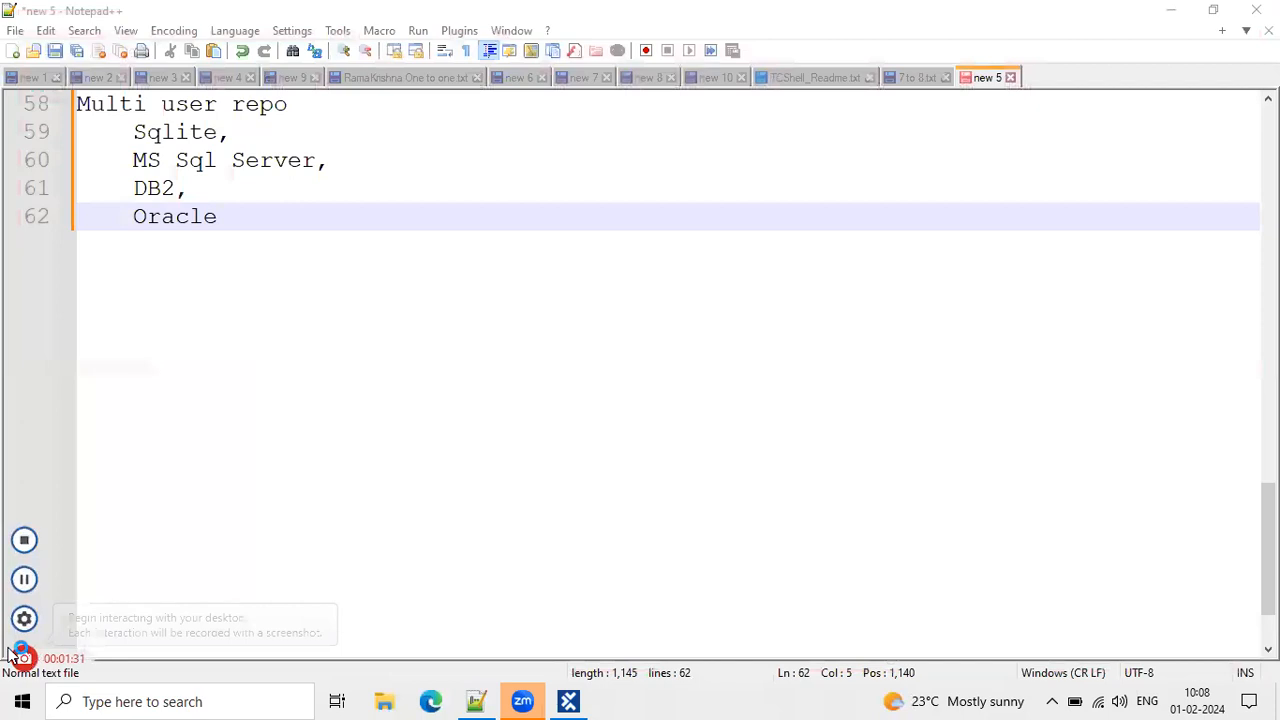
pyautogui.click(24, 541)
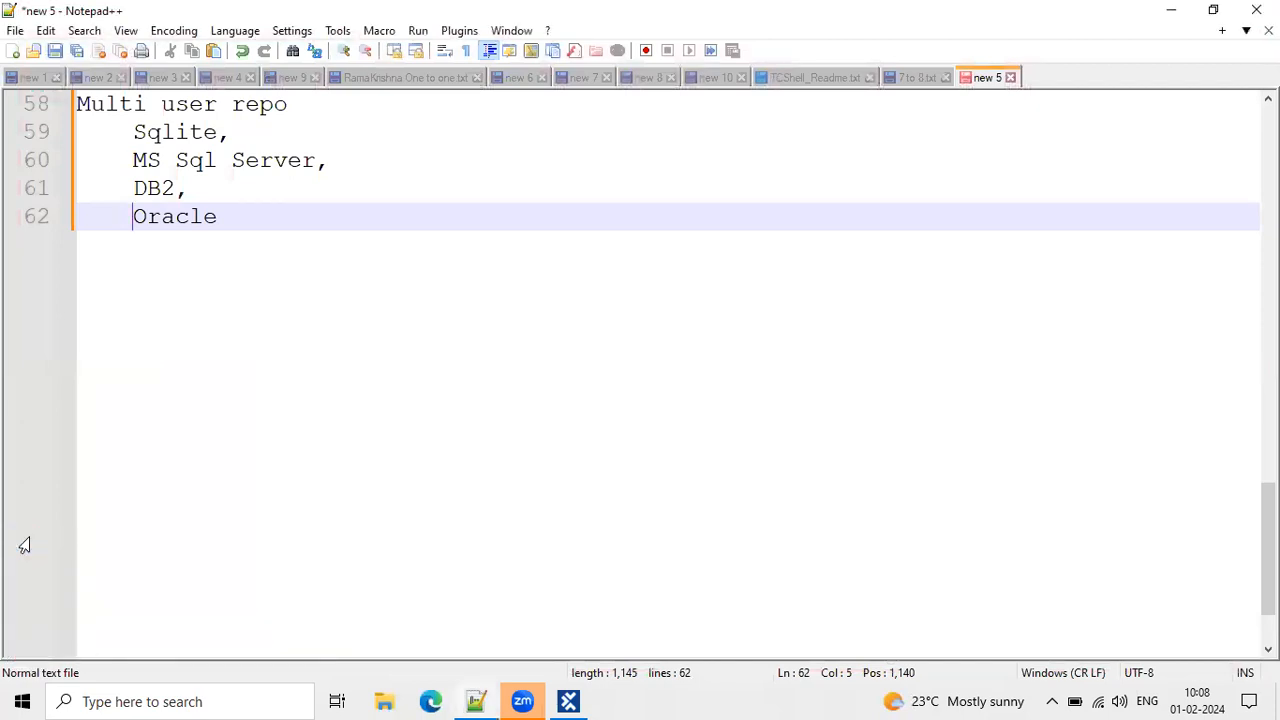
pyautogui.click(568, 700)
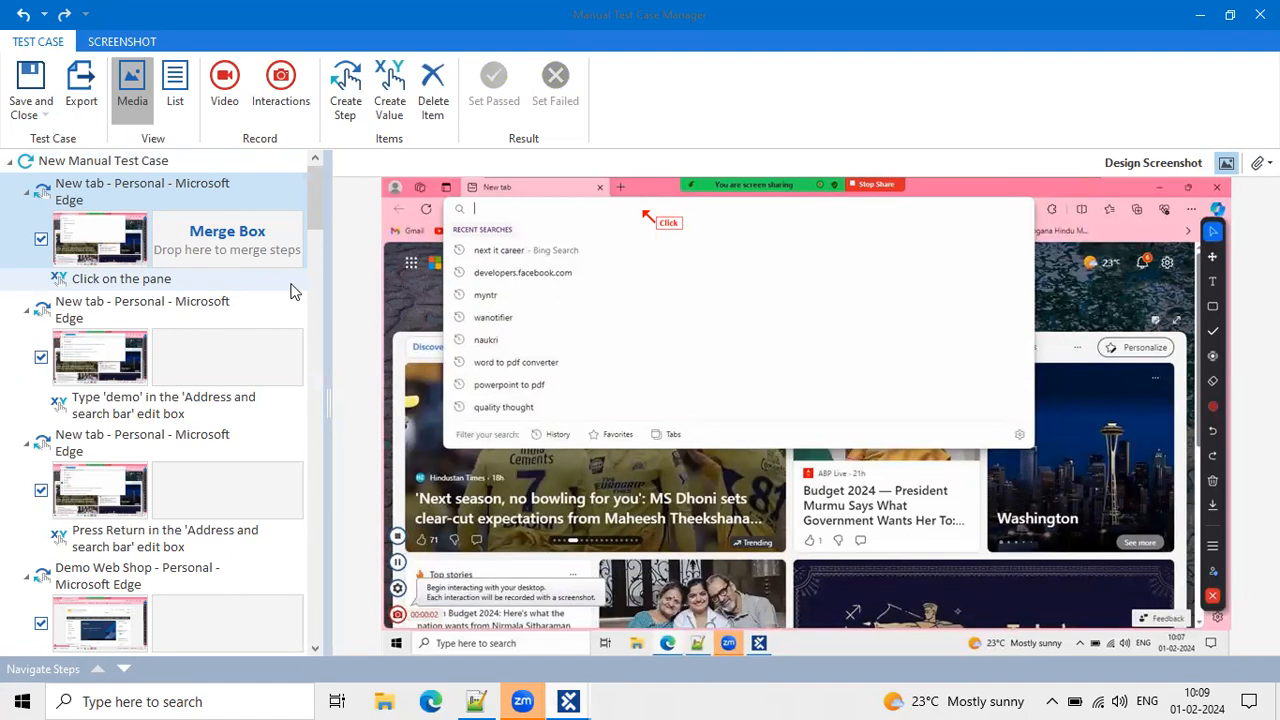
# Mark the site-opening and login steps passed, from Click on the pane to the login document.
pyautogui.moveTo(262, 418)
pyautogui.click(238, 278)
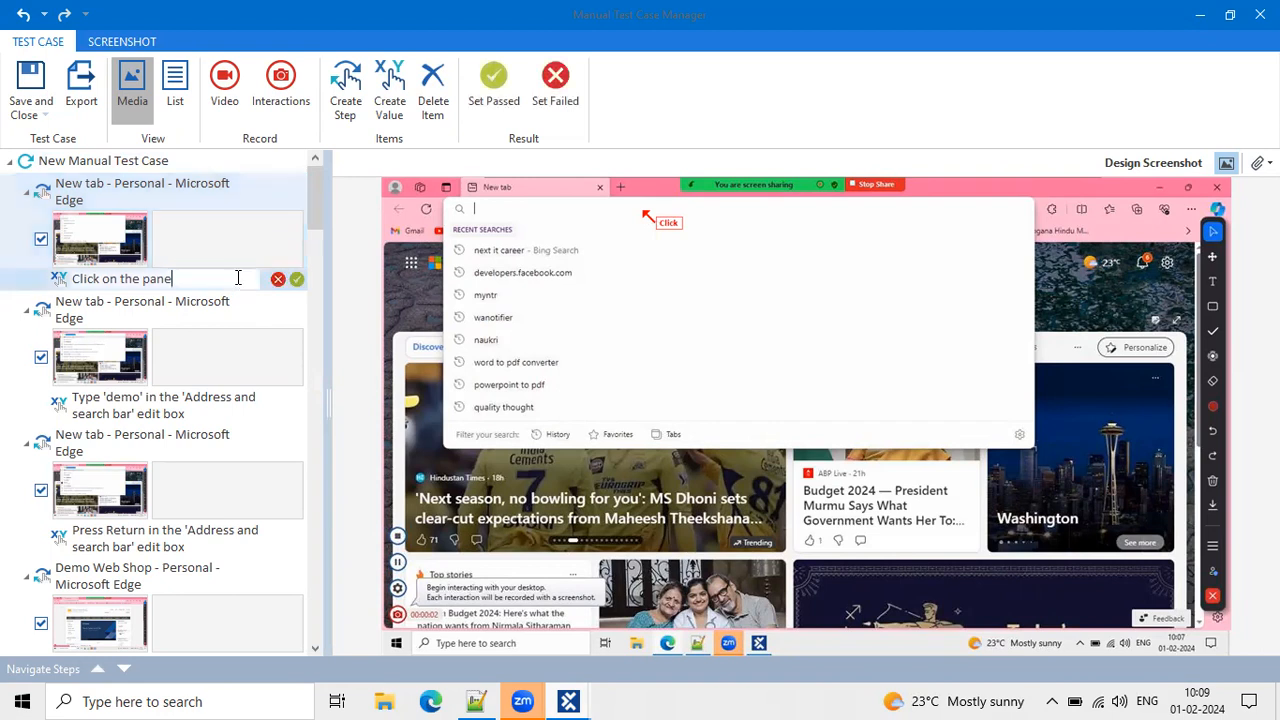
pyautogui.click(296, 281)
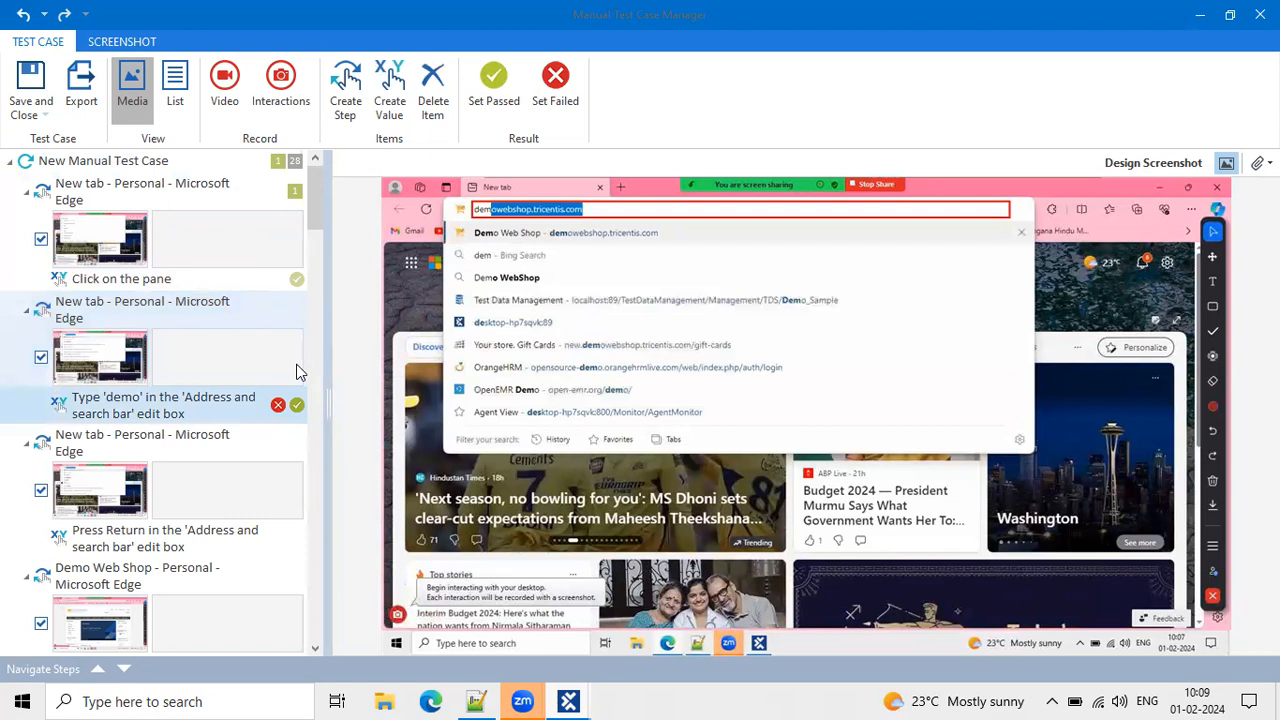
pyautogui.click(297, 407)
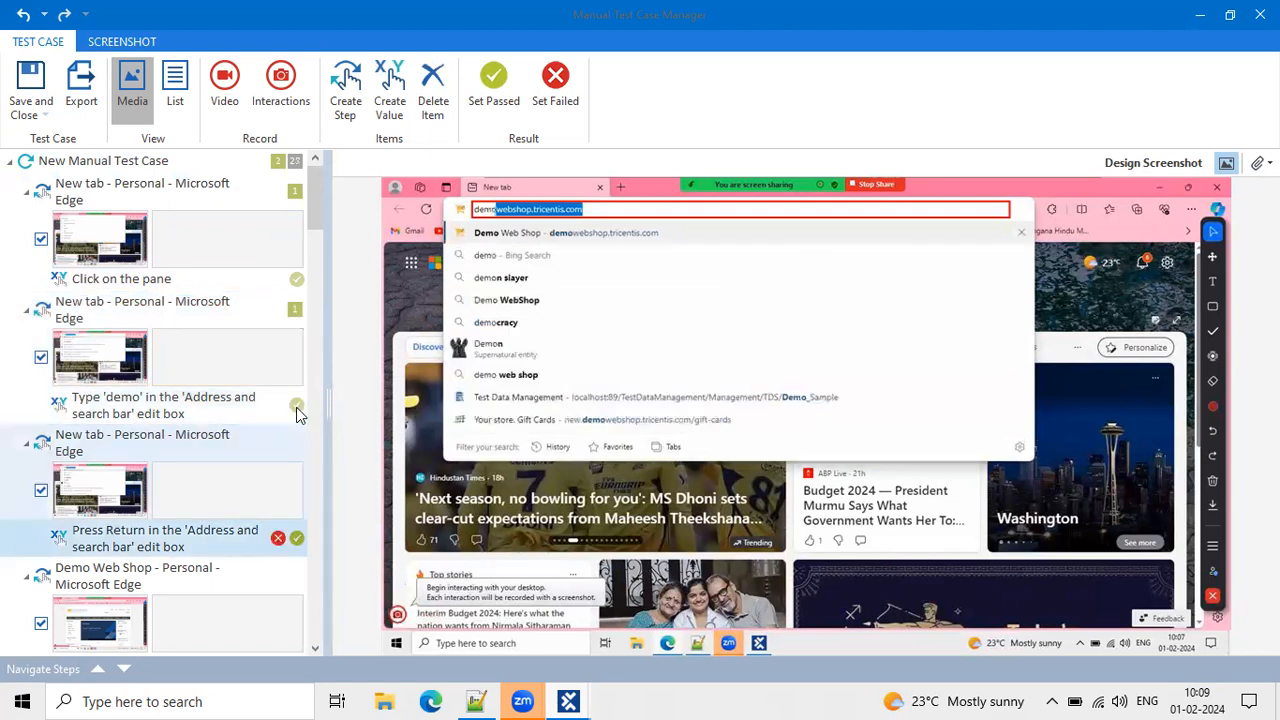
pyautogui.click(297, 538)
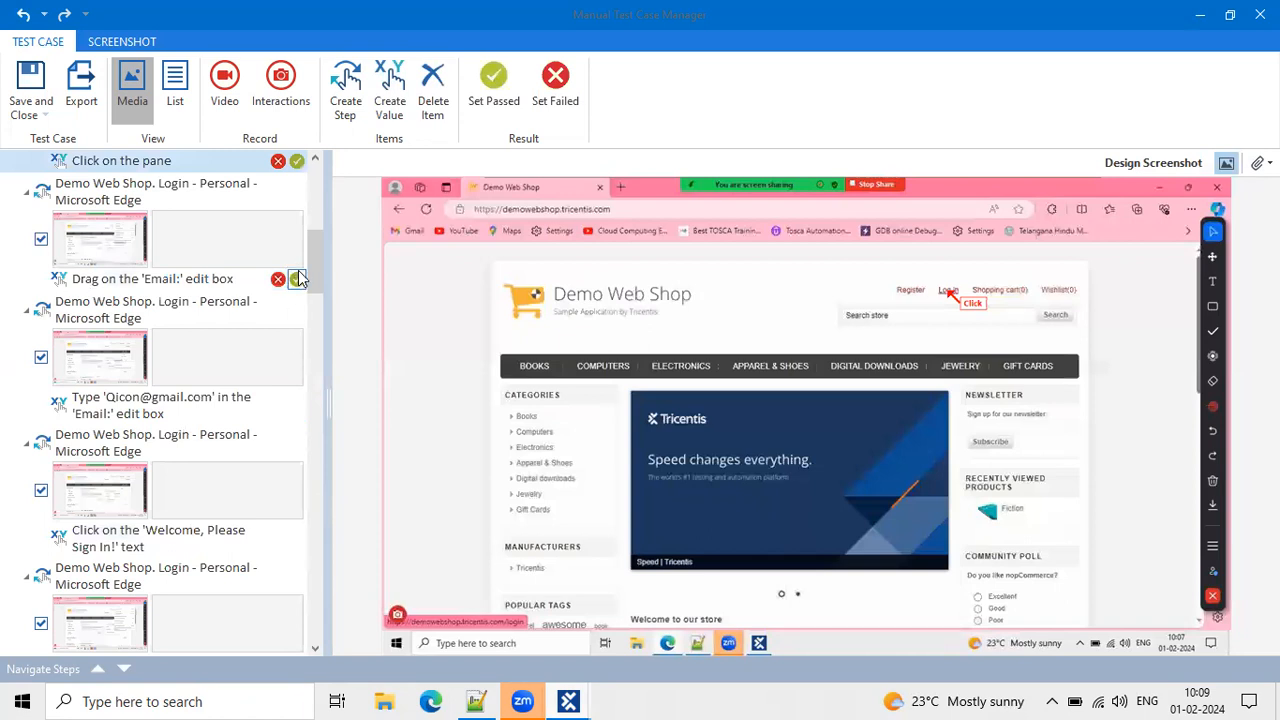
pyautogui.click(297, 280)
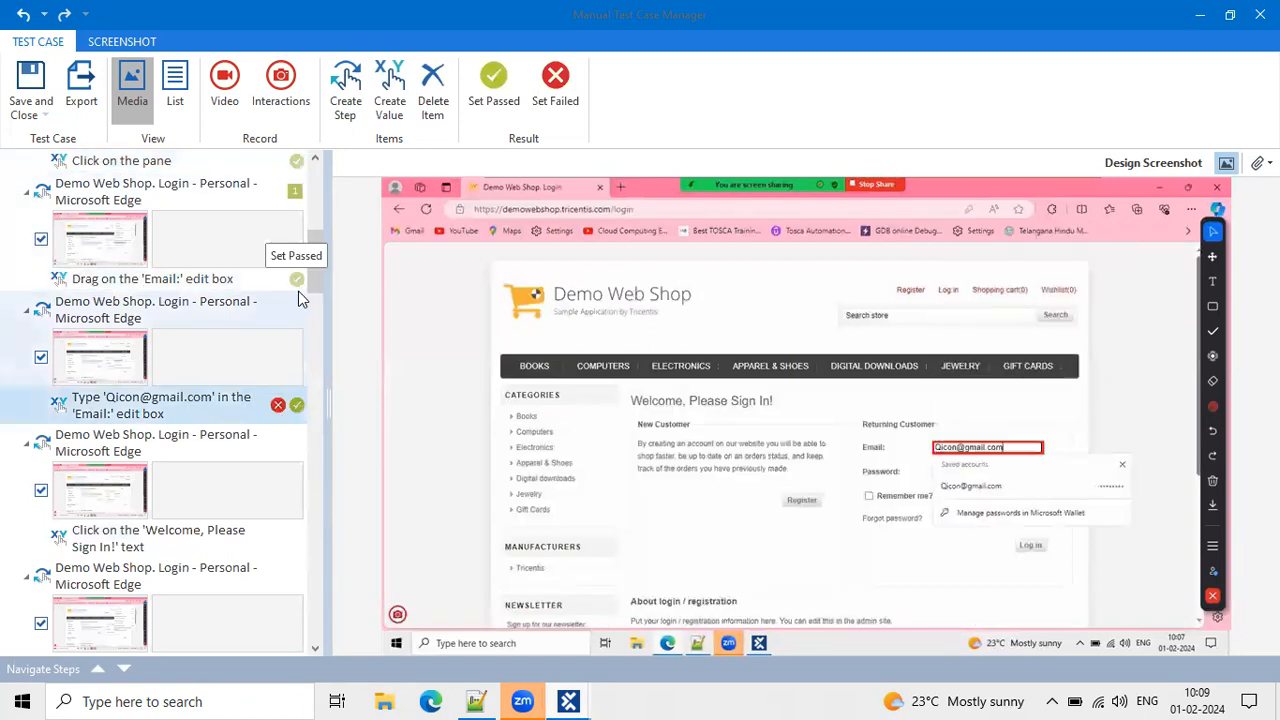
pyautogui.click(297, 405)
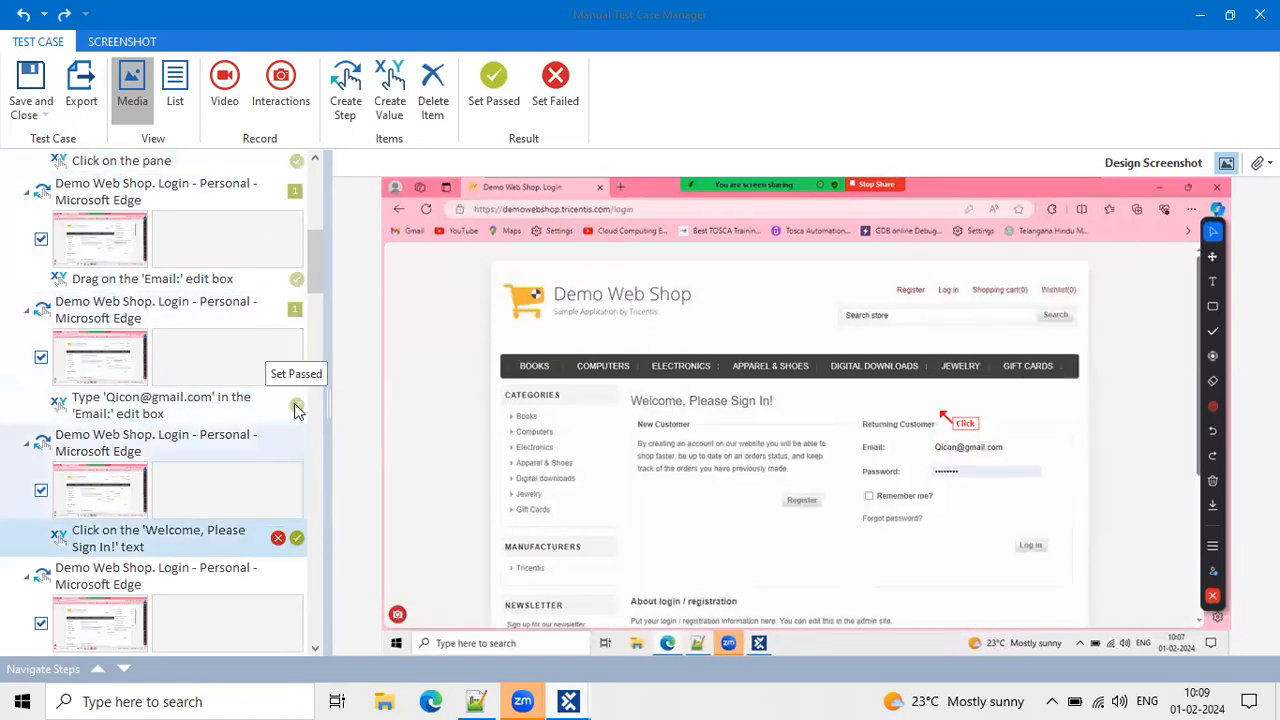
pyautogui.click(297, 538)
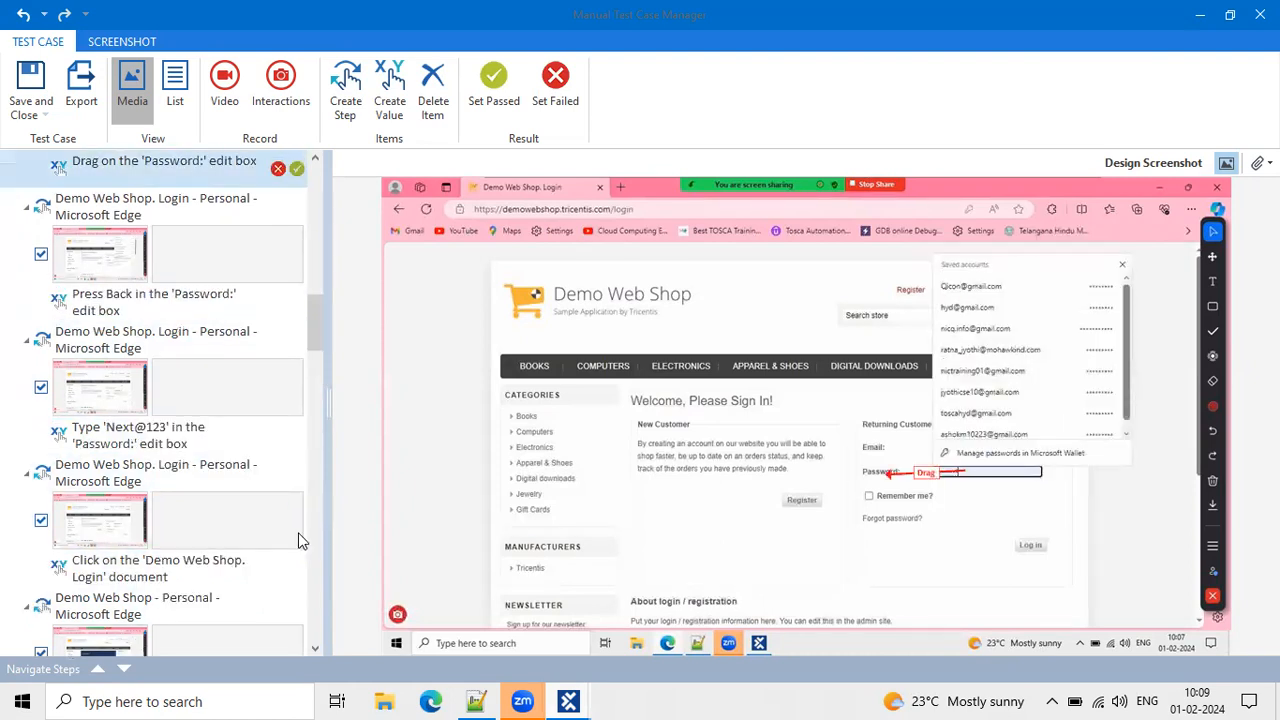
pyautogui.click(297, 568)
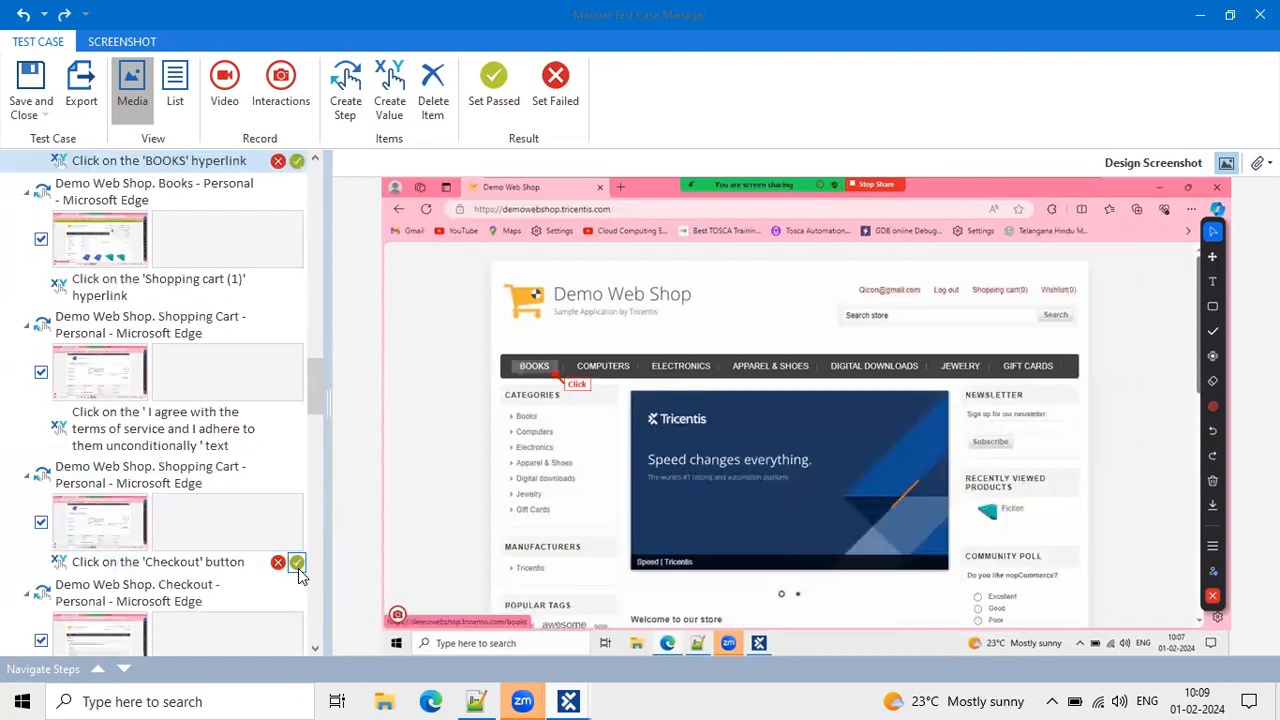
# Mark the checkout, Next Day Air, Check / Money Order, Confirm and Order Details steps passed.
pyautogui.click(297, 563)
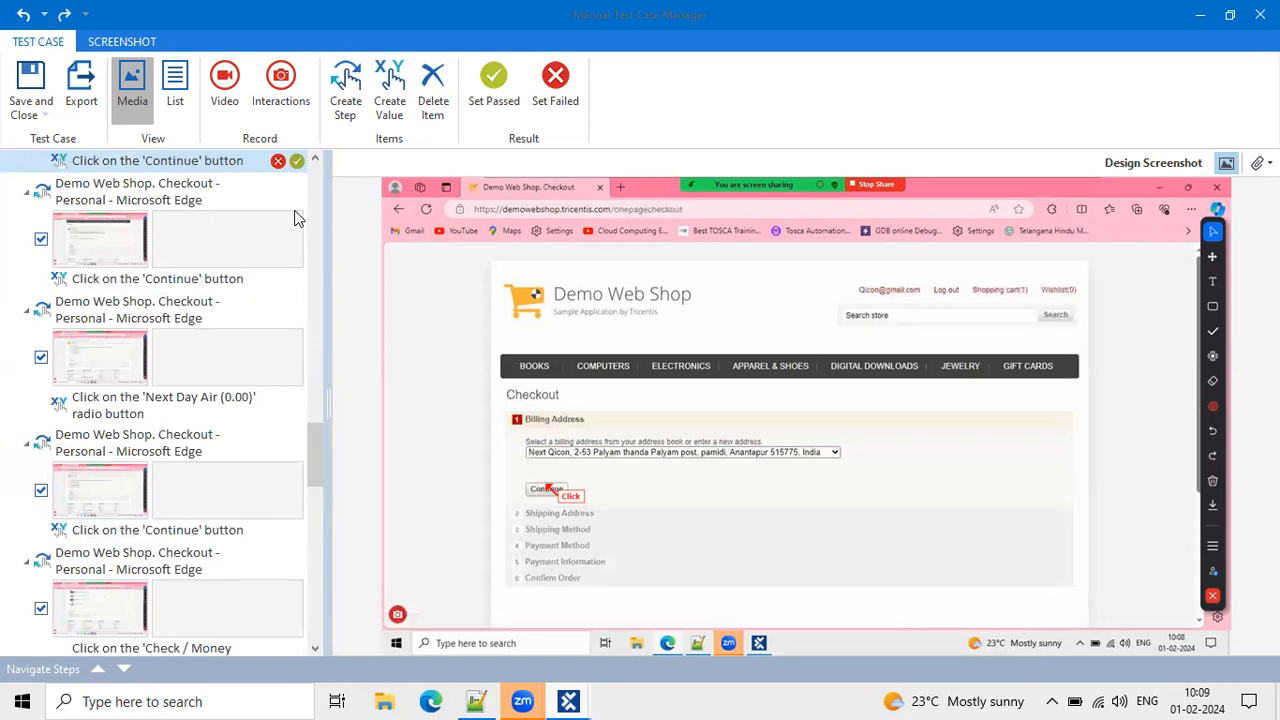
pyautogui.click(297, 280)
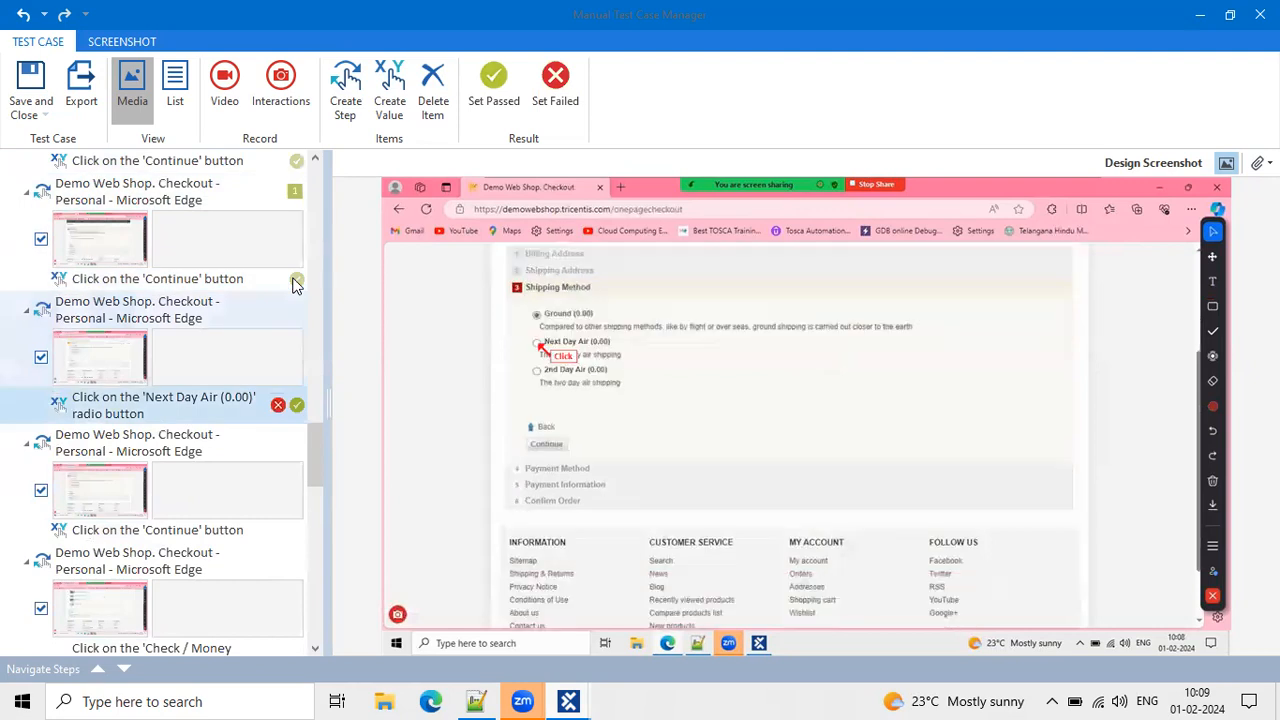
pyautogui.click(297, 406)
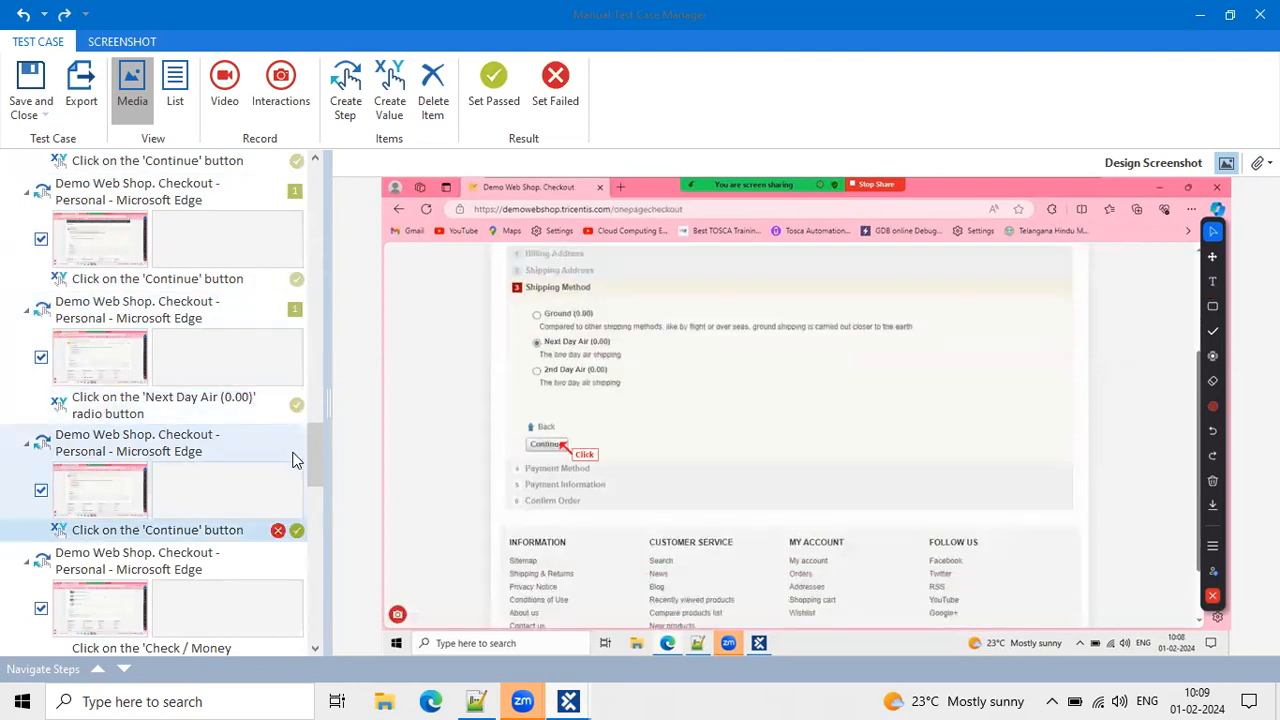
pyautogui.click(298, 530)
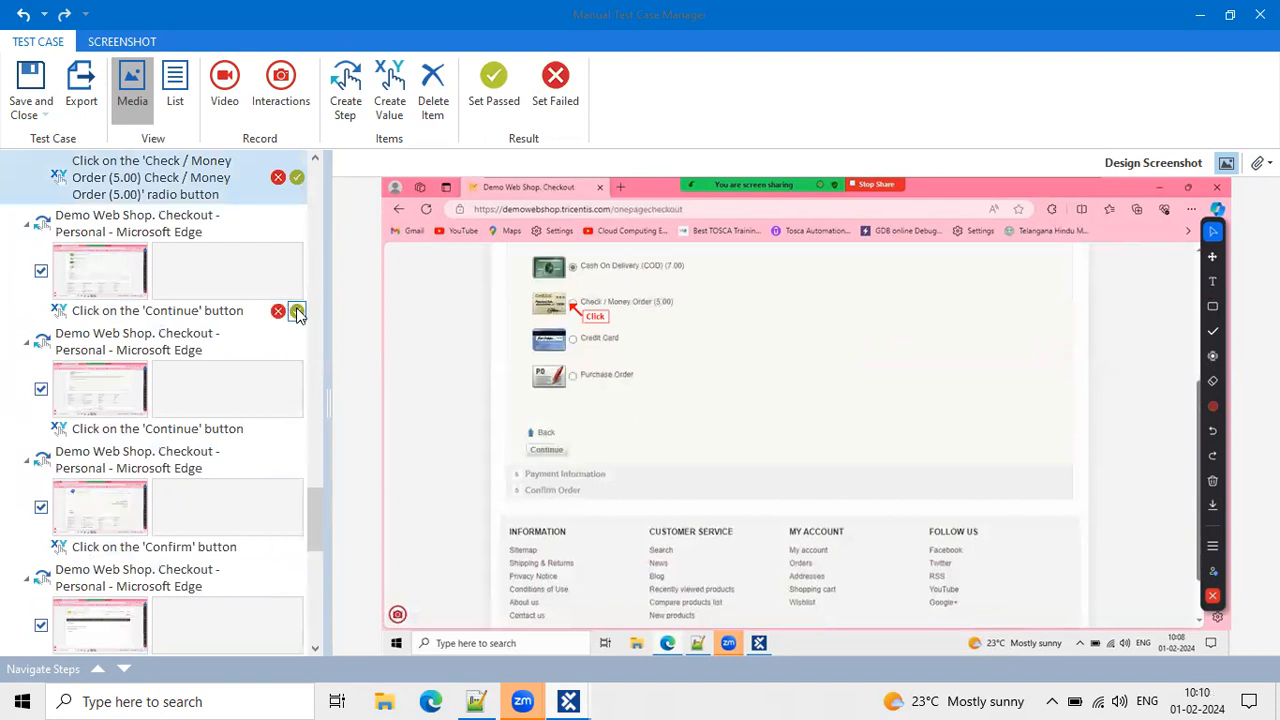
pyautogui.click(297, 313)
pyautogui.click(297, 430)
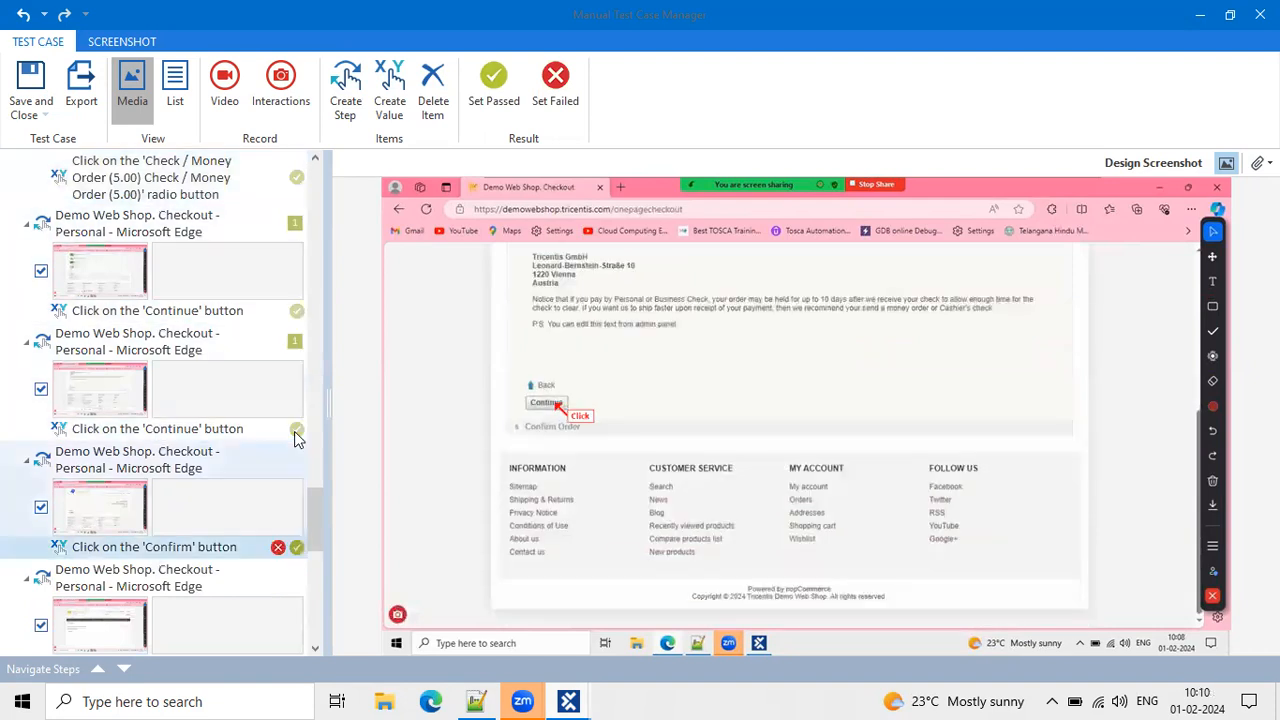
pyautogui.click(297, 547)
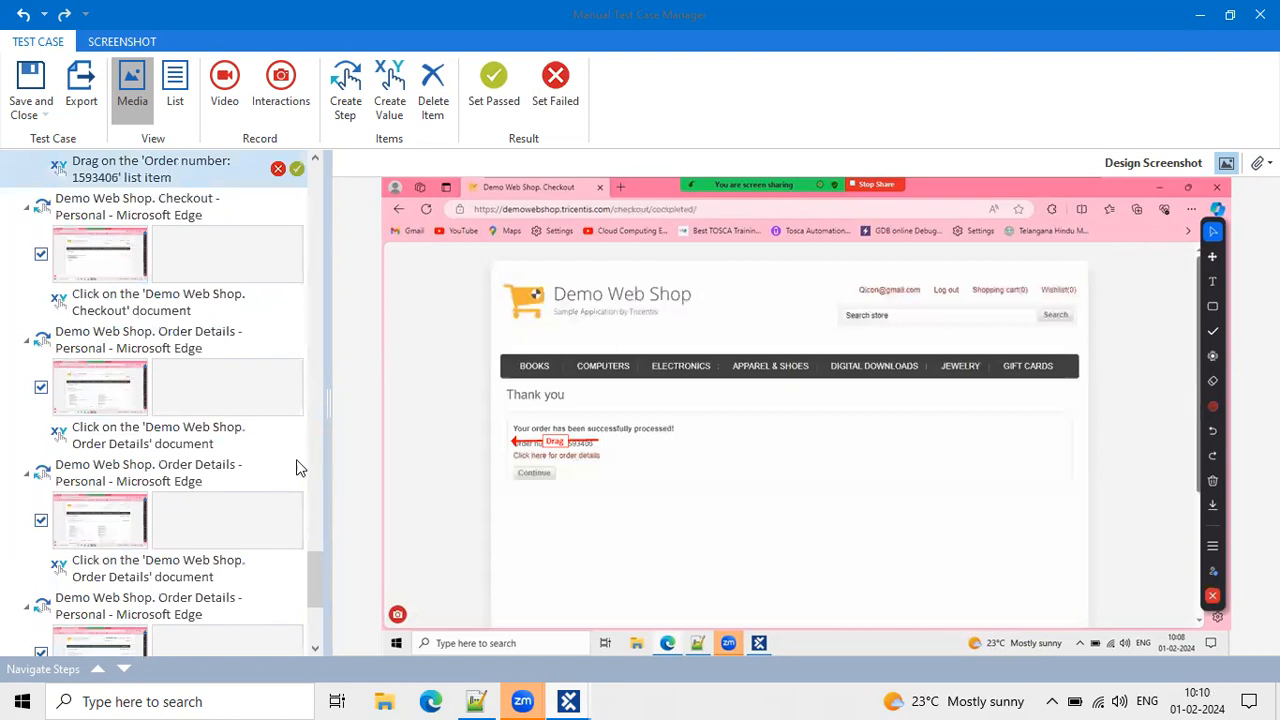
pyautogui.click(297, 301)
pyautogui.click(297, 301)
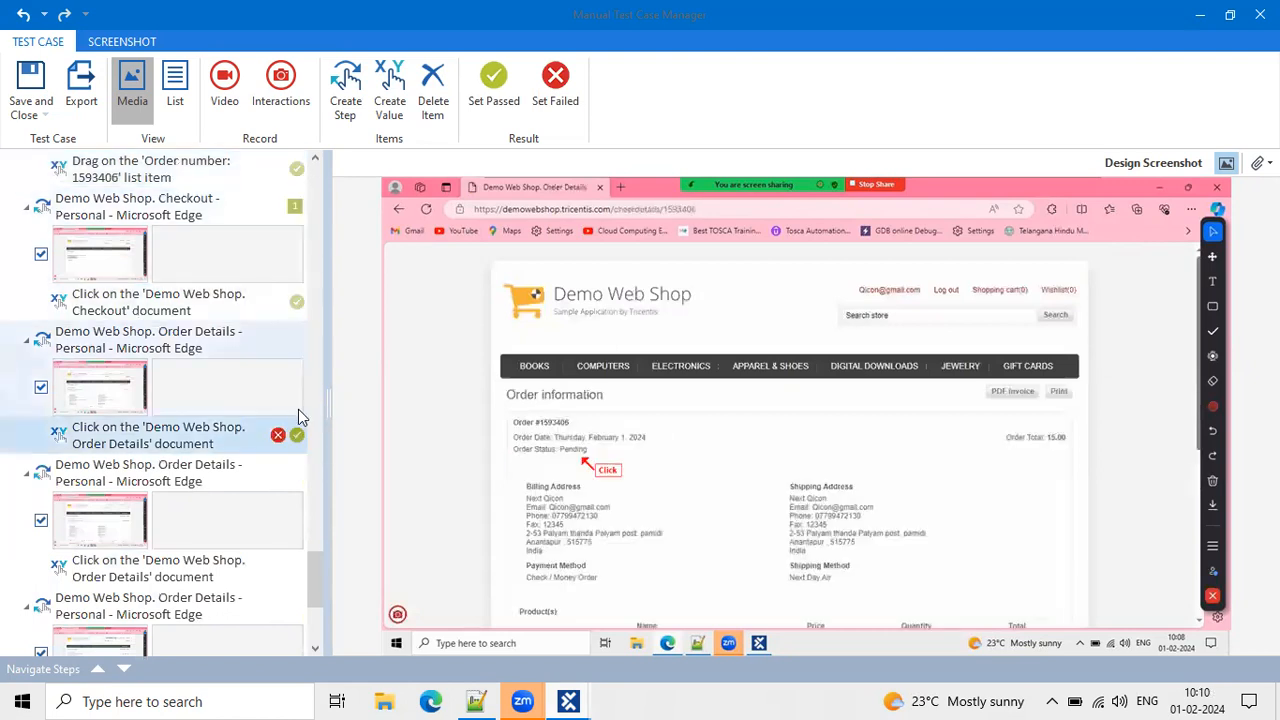
pyautogui.click(297, 440)
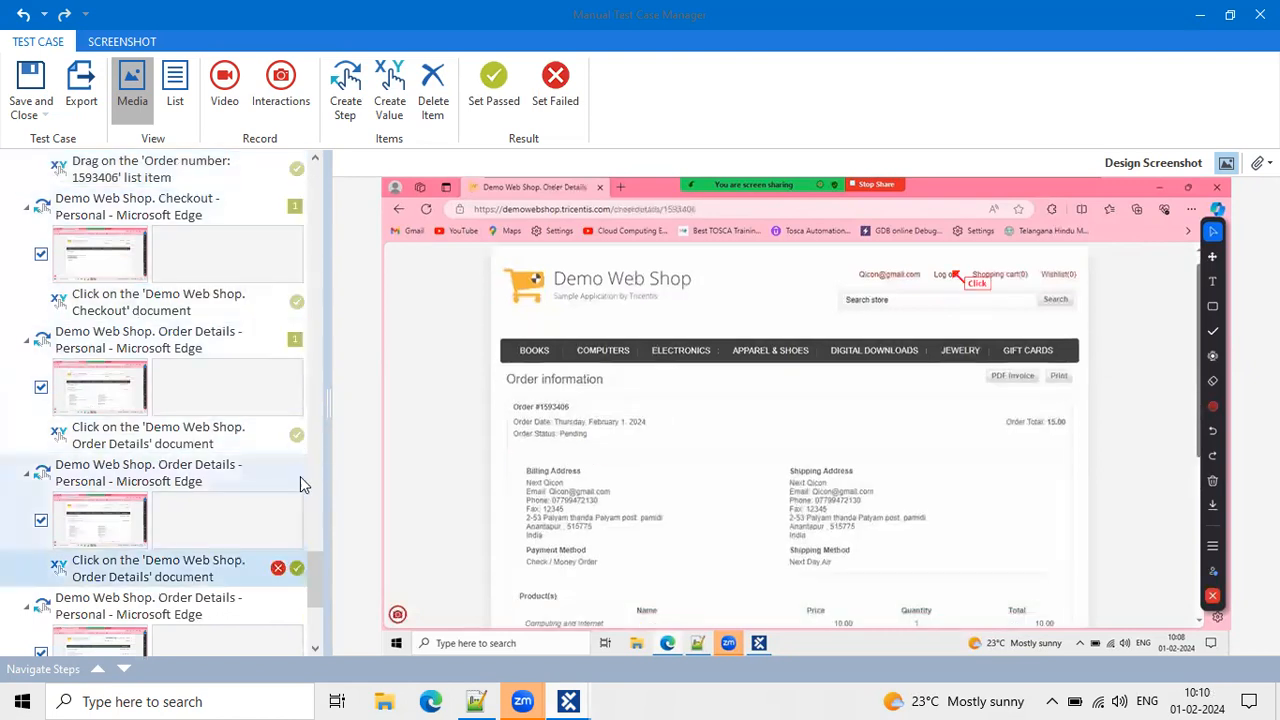
pyautogui.click(297, 563)
pyautogui.click(297, 553)
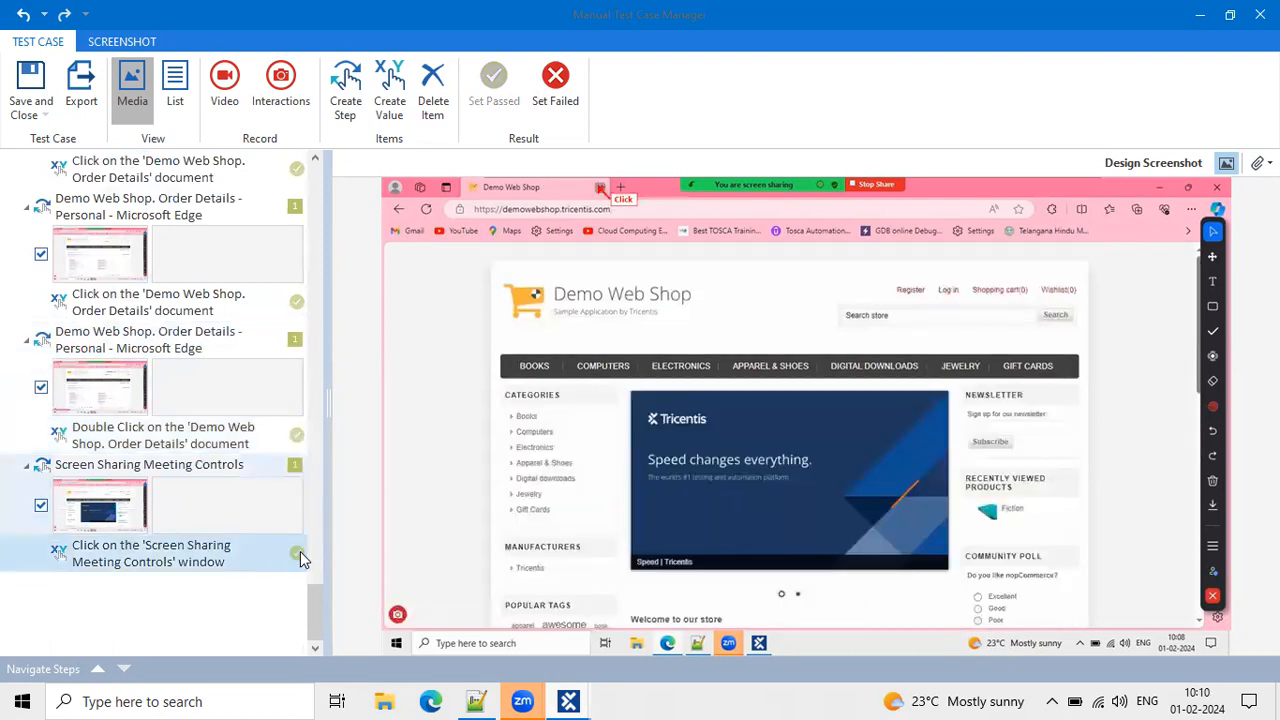
pyautogui.scroll(20, 280, 398)
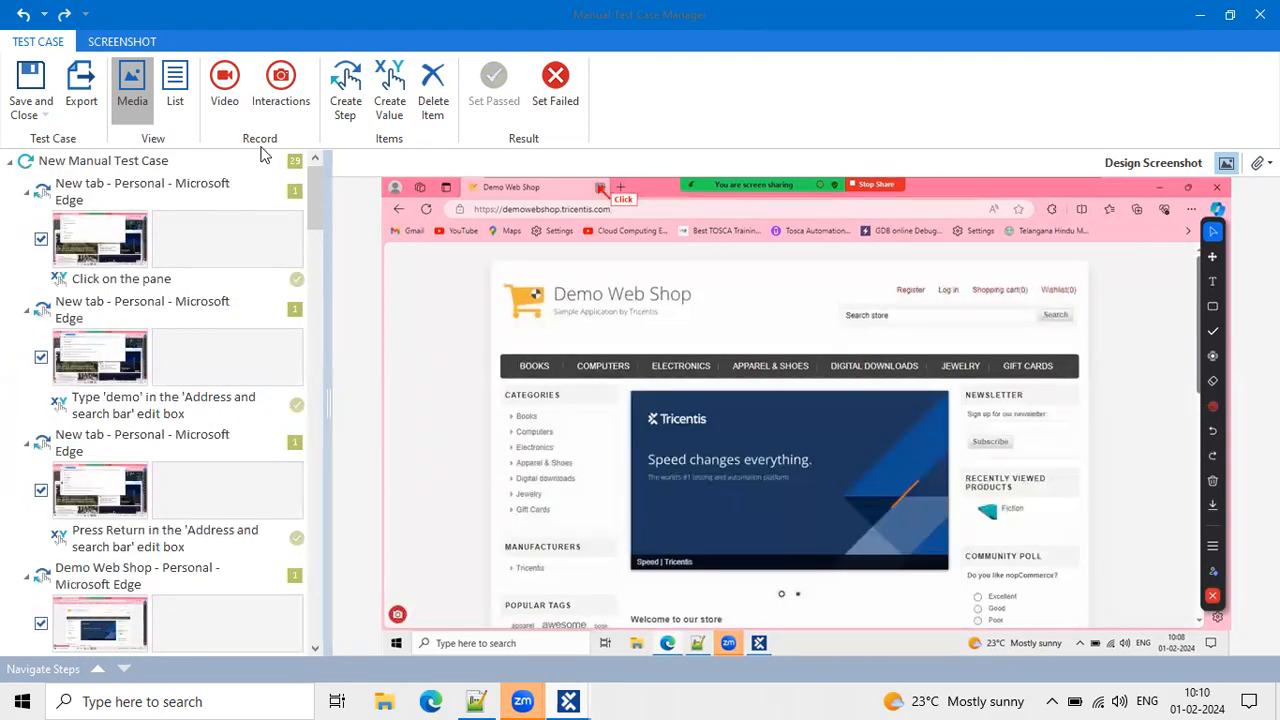
# Export the test case documentation in Docx format.
pyautogui.click(84, 83)
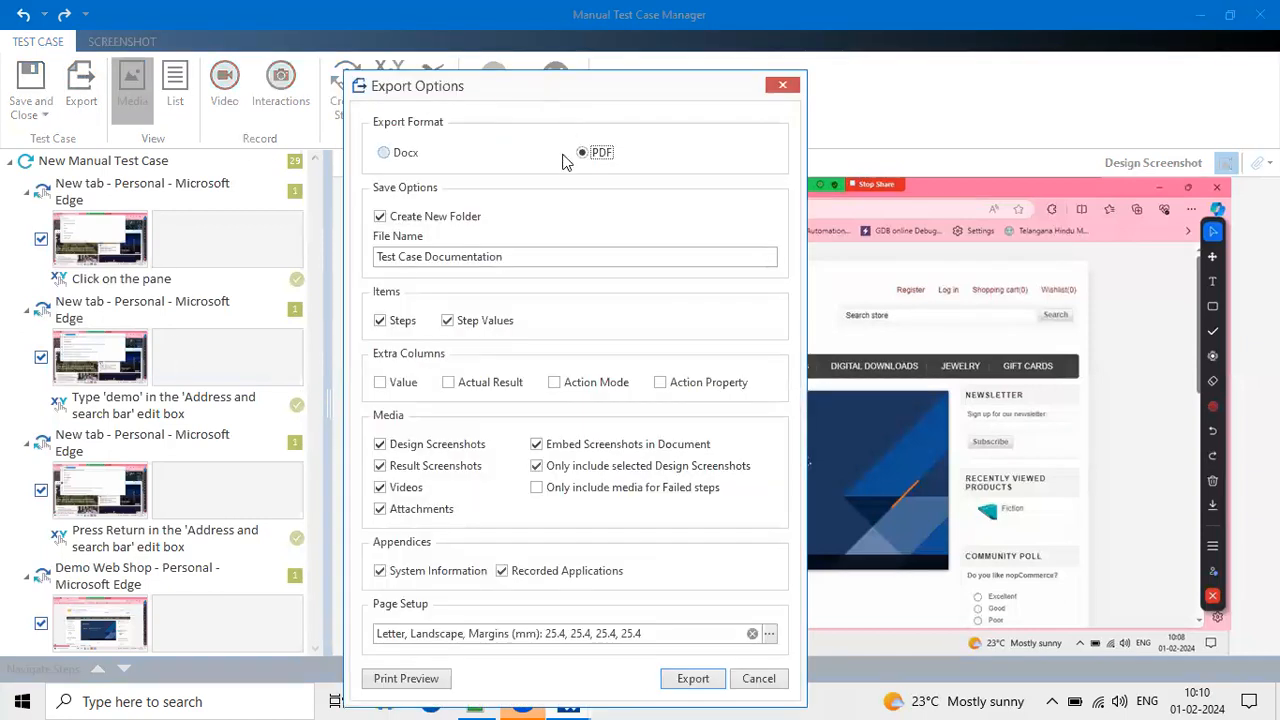
pyautogui.click(386, 155)
pyautogui.click(683, 677)
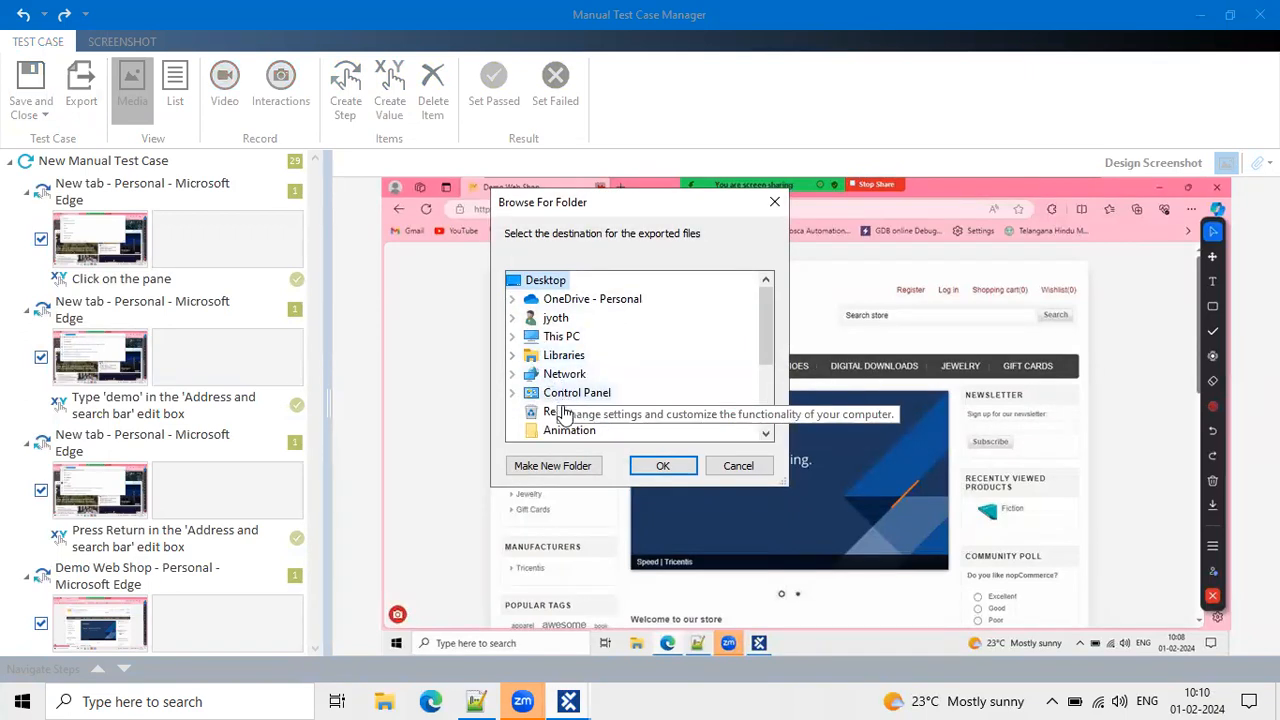
# Choose Downloads as the export destination folder and confirm.
pyautogui.doubleClick(512, 340)
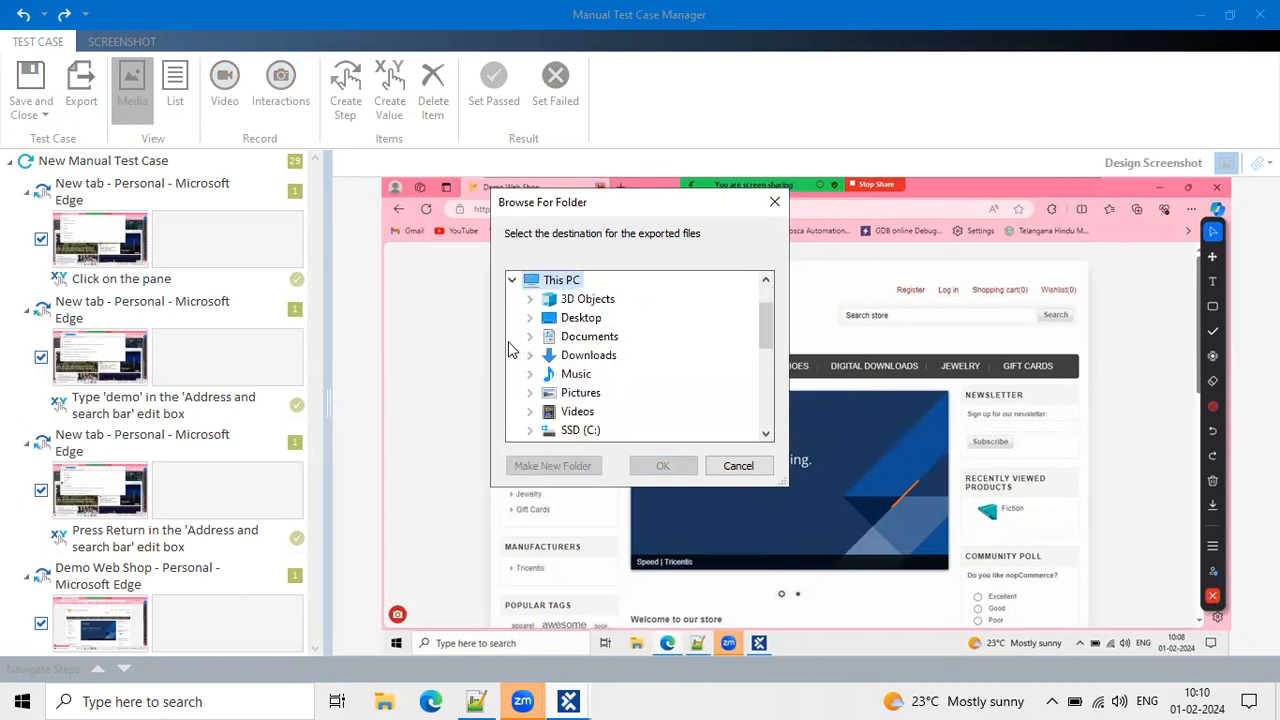
pyautogui.doubleClick(580, 338)
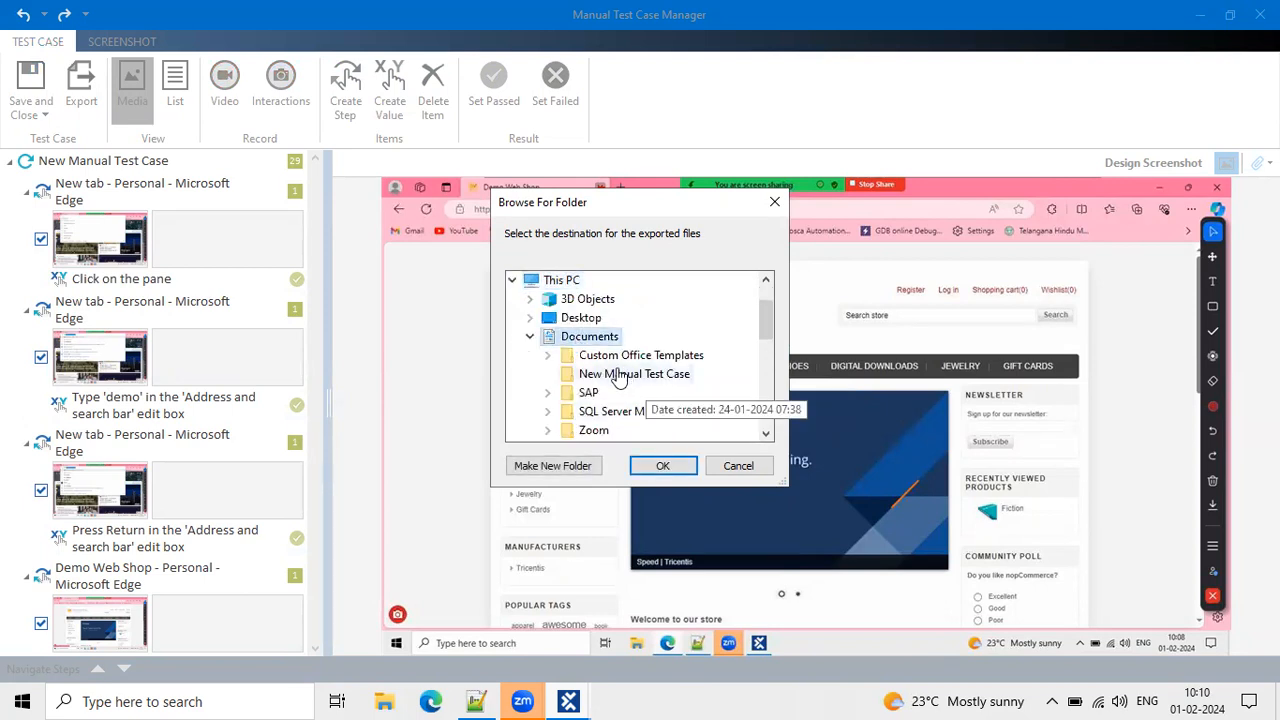
pyautogui.click(531, 338)
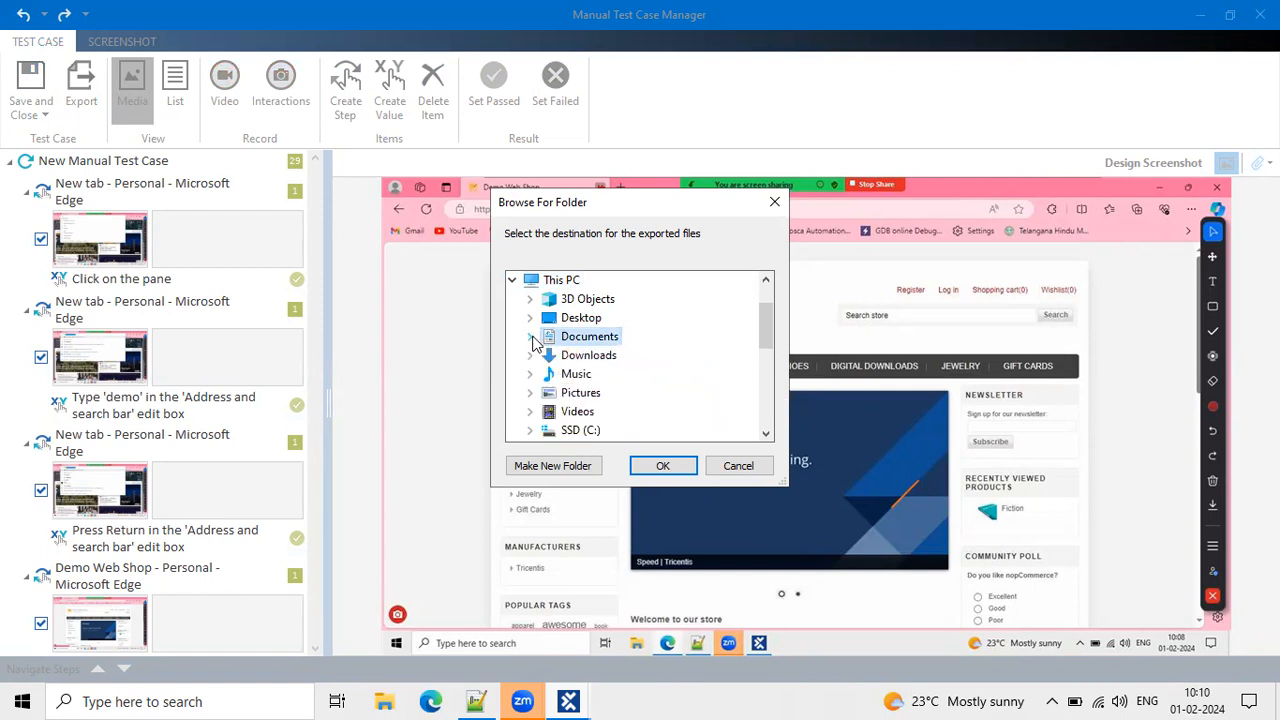
pyautogui.click(531, 318)
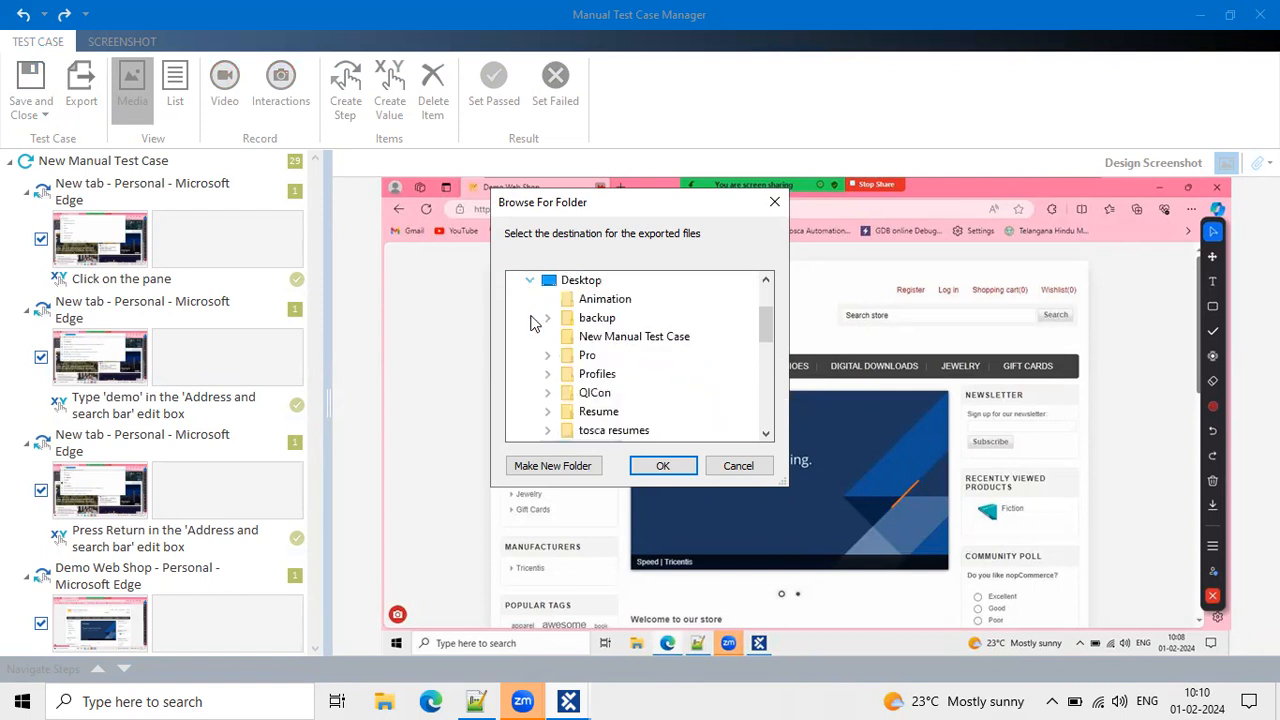
pyautogui.click(584, 285)
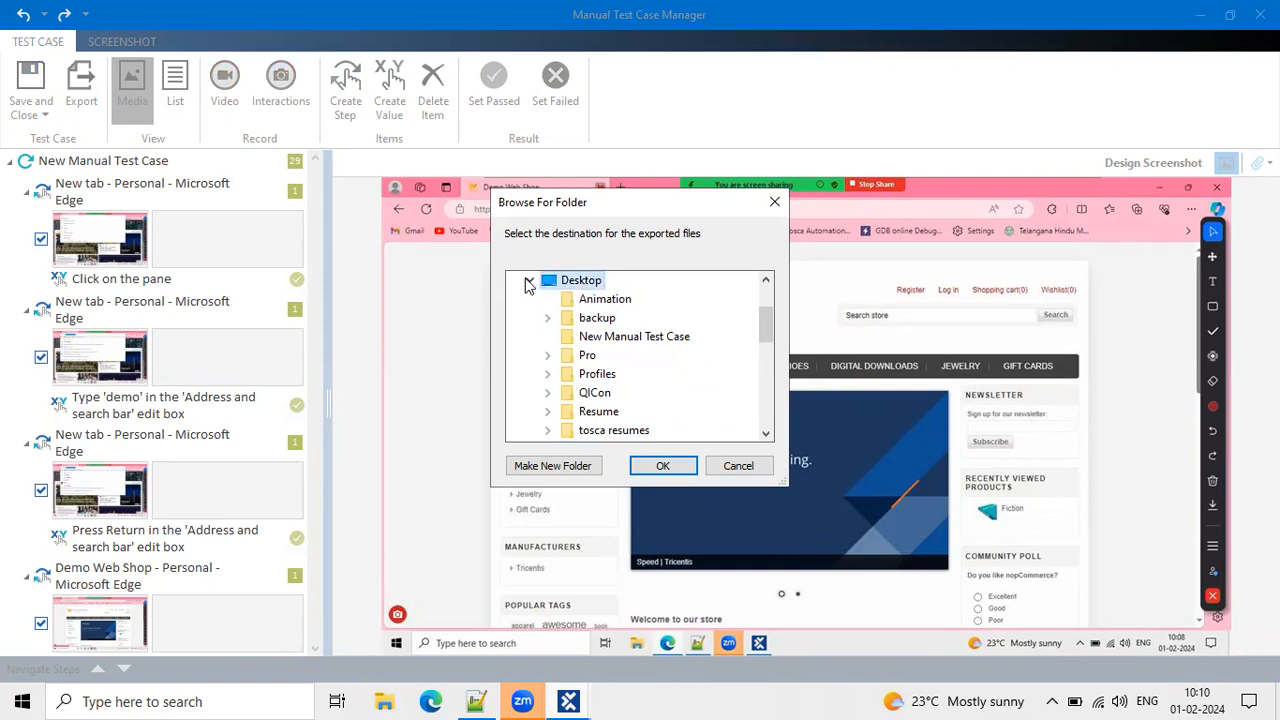
pyautogui.click(529, 281)
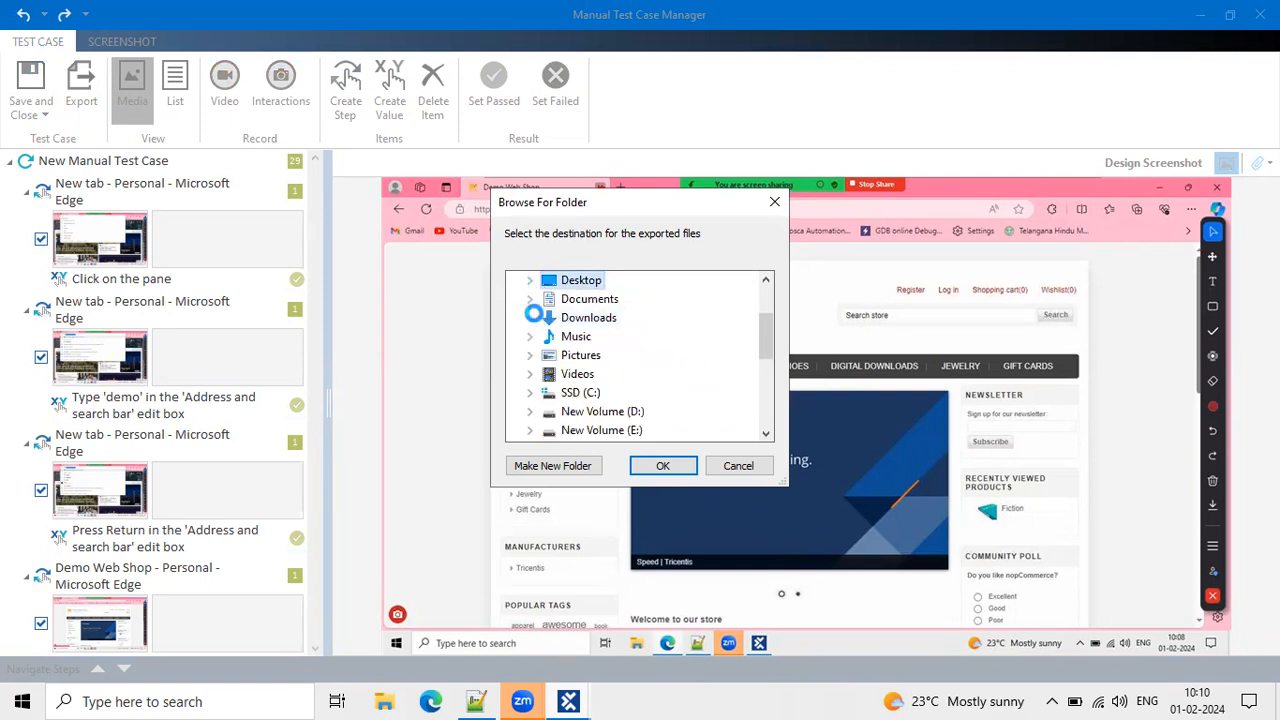
pyautogui.click(565, 318)
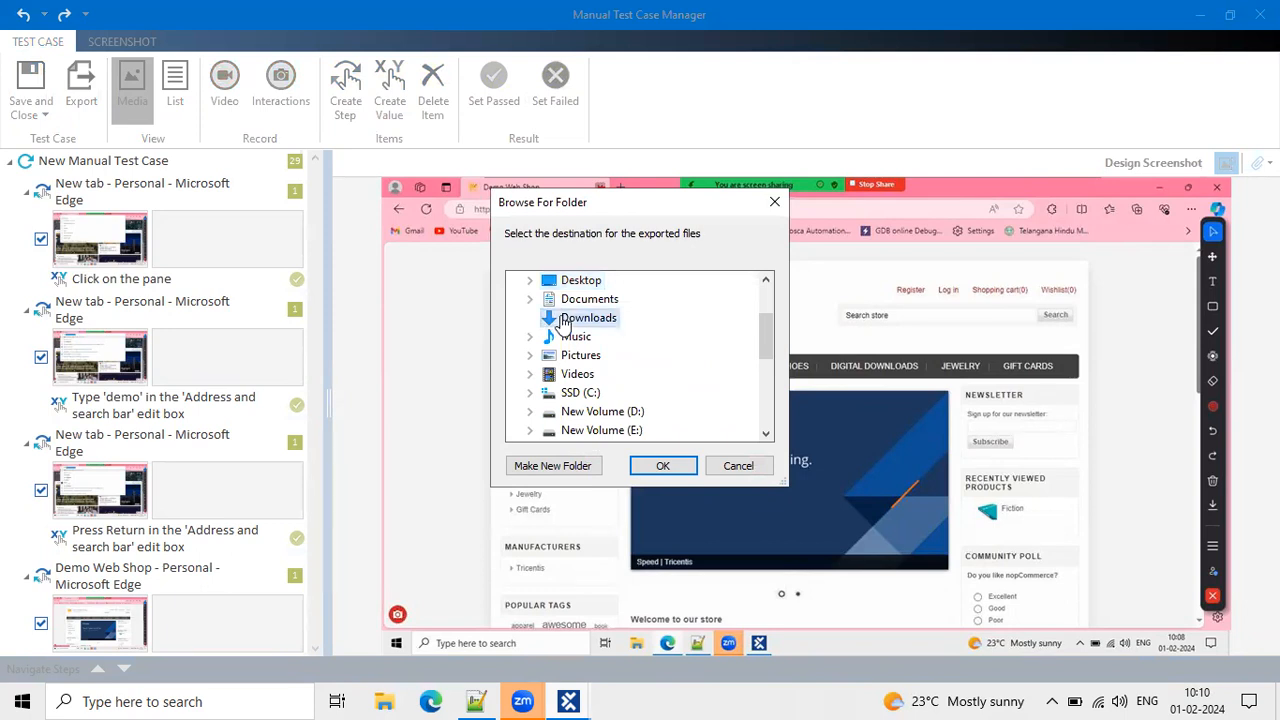
pyautogui.click(668, 468)
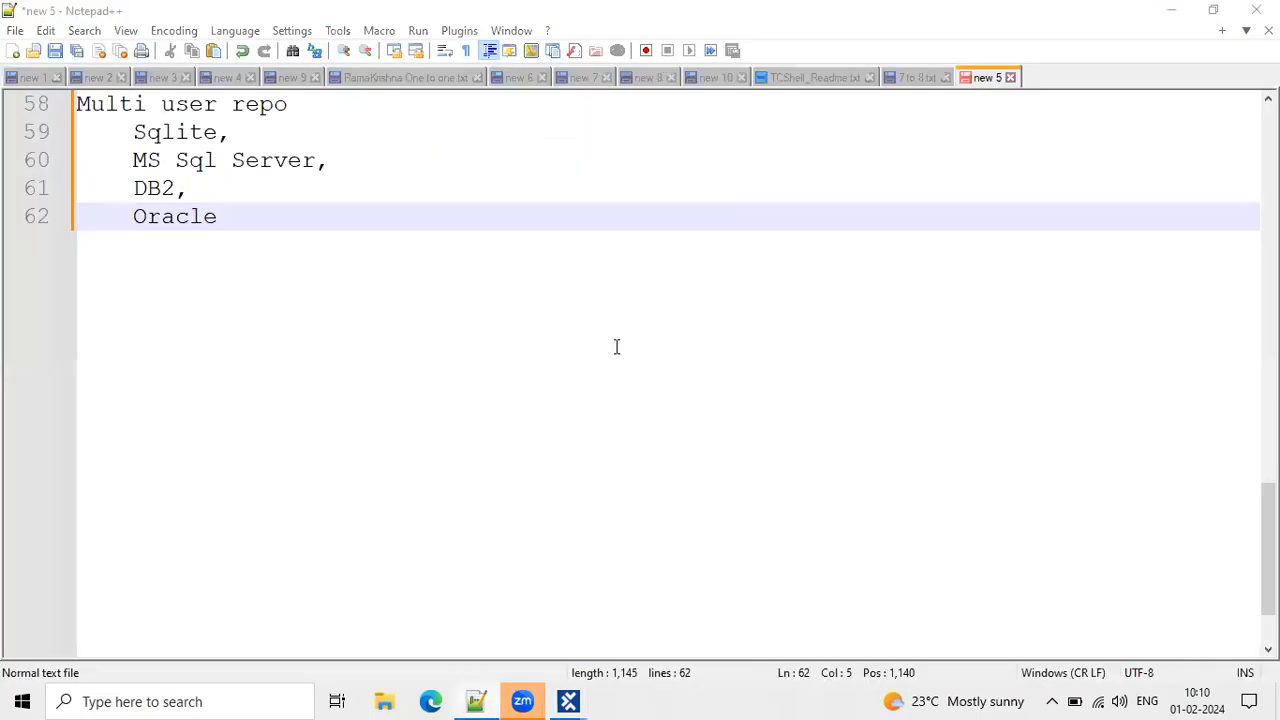
# Open the Test Case Documentation file from Downloads > New Manual Test Case.
pyautogui.click(670, 222)
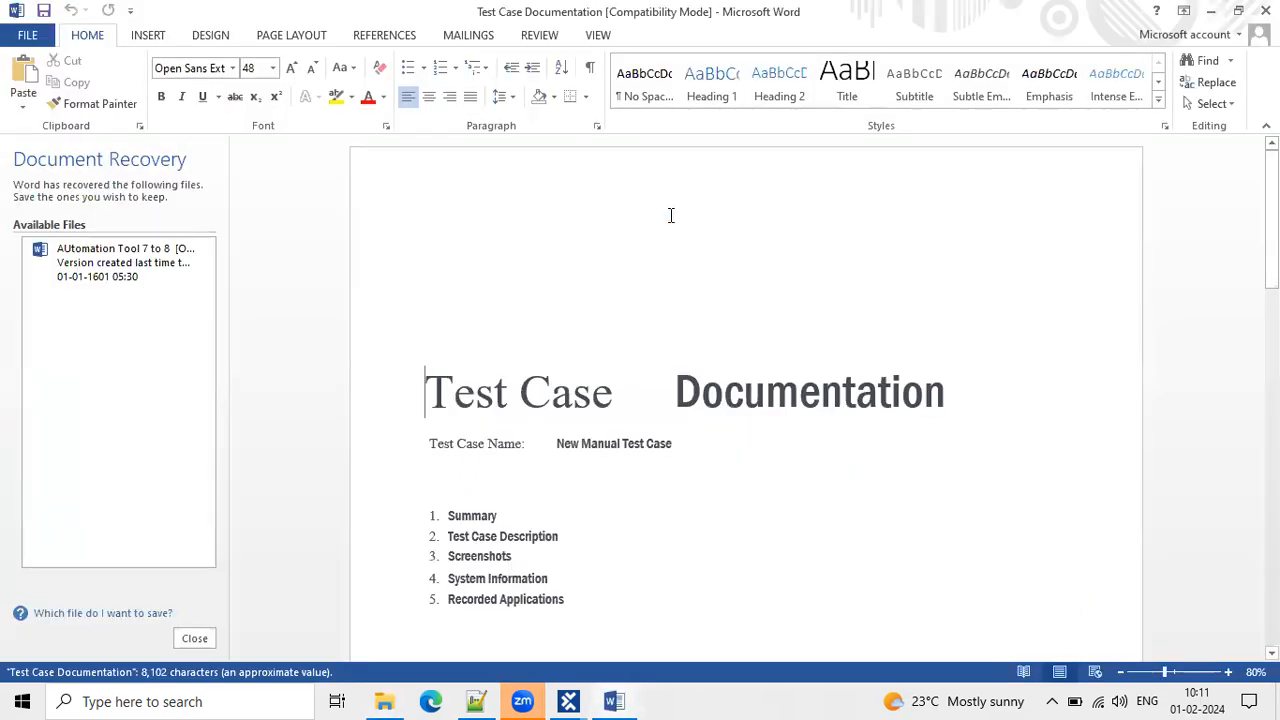
# Review the document title and the five-item contents list.
pyautogui.scroll(-2, 671, 418)
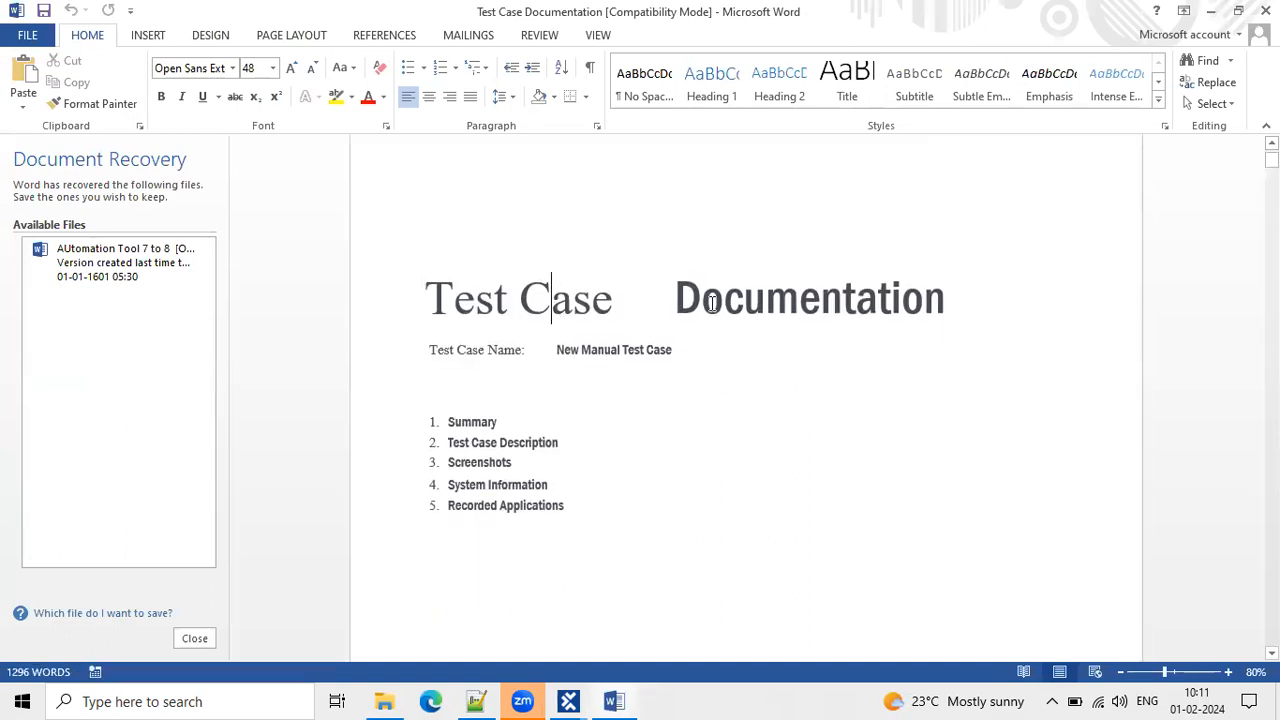
pyautogui.doubleClick(712, 303)
pyautogui.scroll(-2, 606, 380)
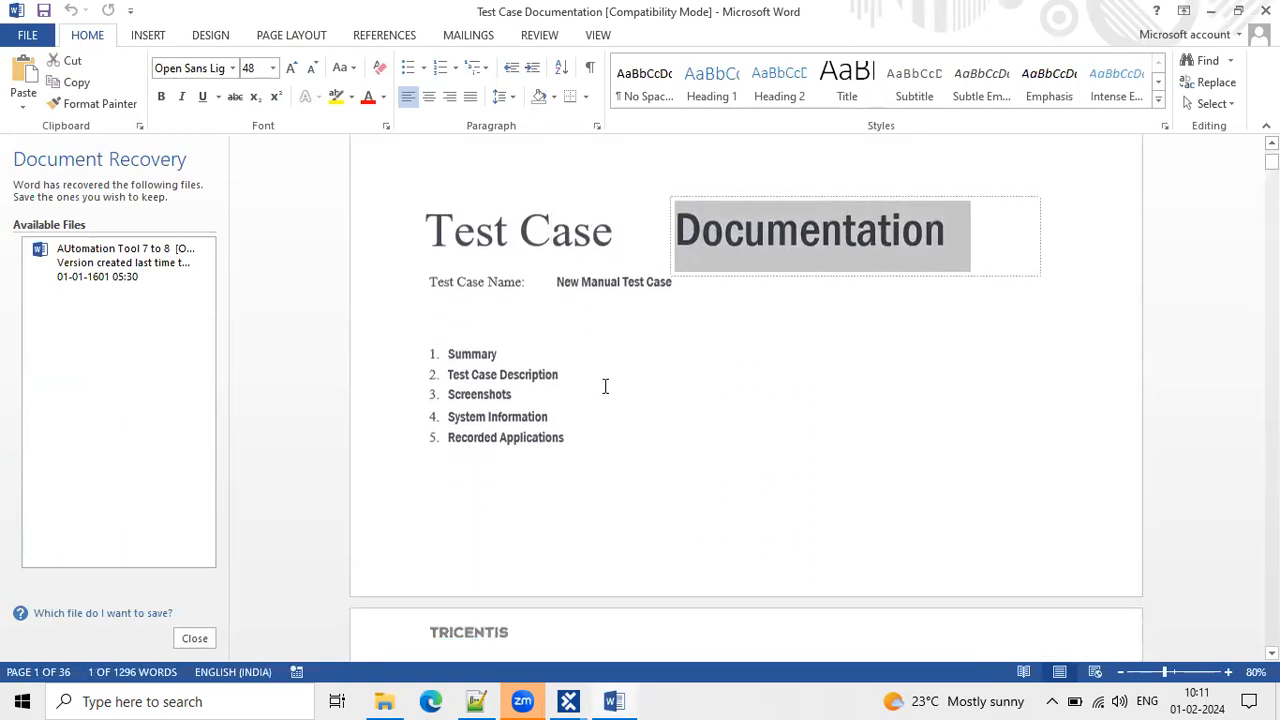
pyautogui.click(571, 281)
pyautogui.moveTo(557, 281); pyautogui.dragTo(690, 281)
pyautogui.scroll(-2, 614, 363)
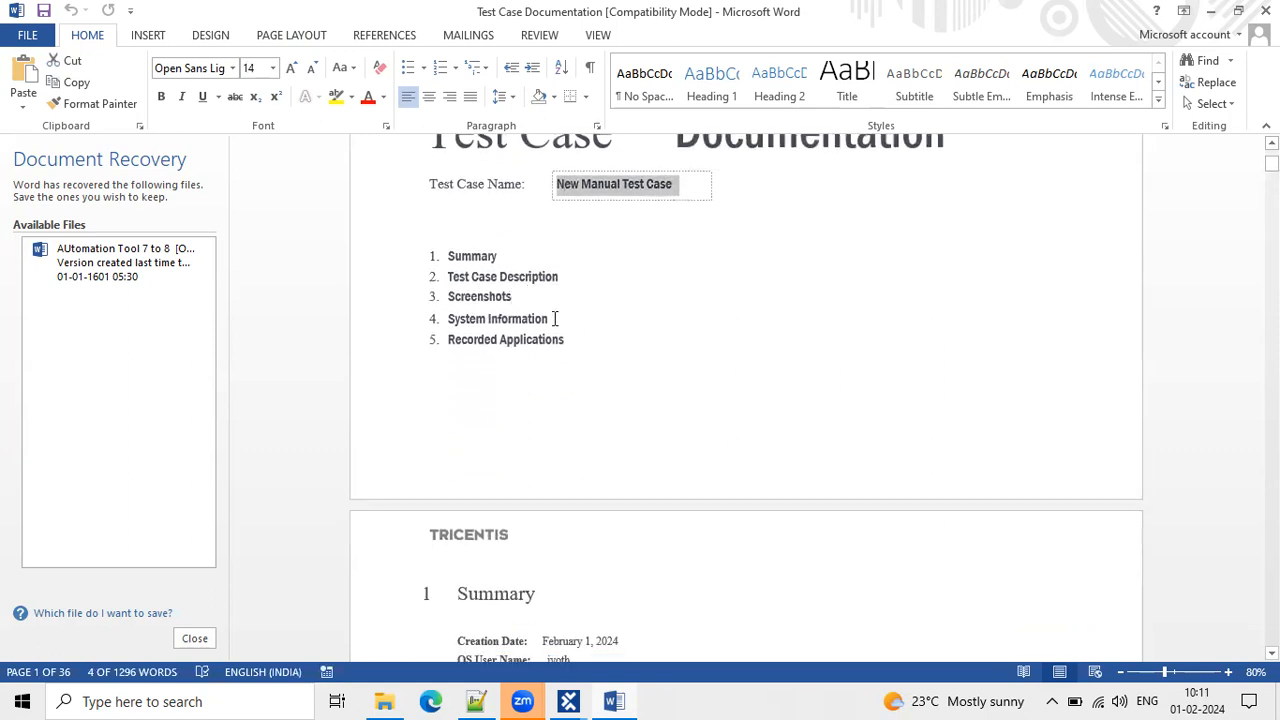
pyautogui.moveTo(566, 340); pyautogui.dragTo(443, 250)
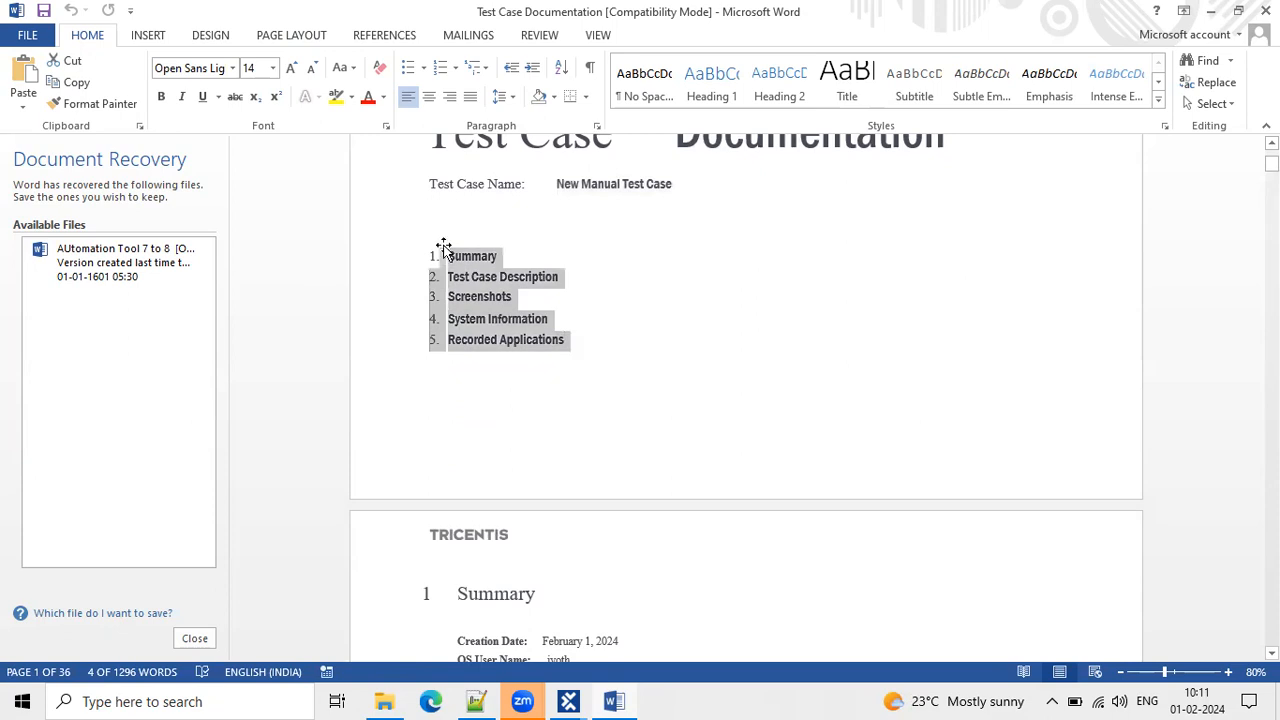
pyautogui.click(684, 523)
# Select the Passed summary table, then scroll down to 2 Test Case Description.
pyautogui.scroll(-10, 686, 520)
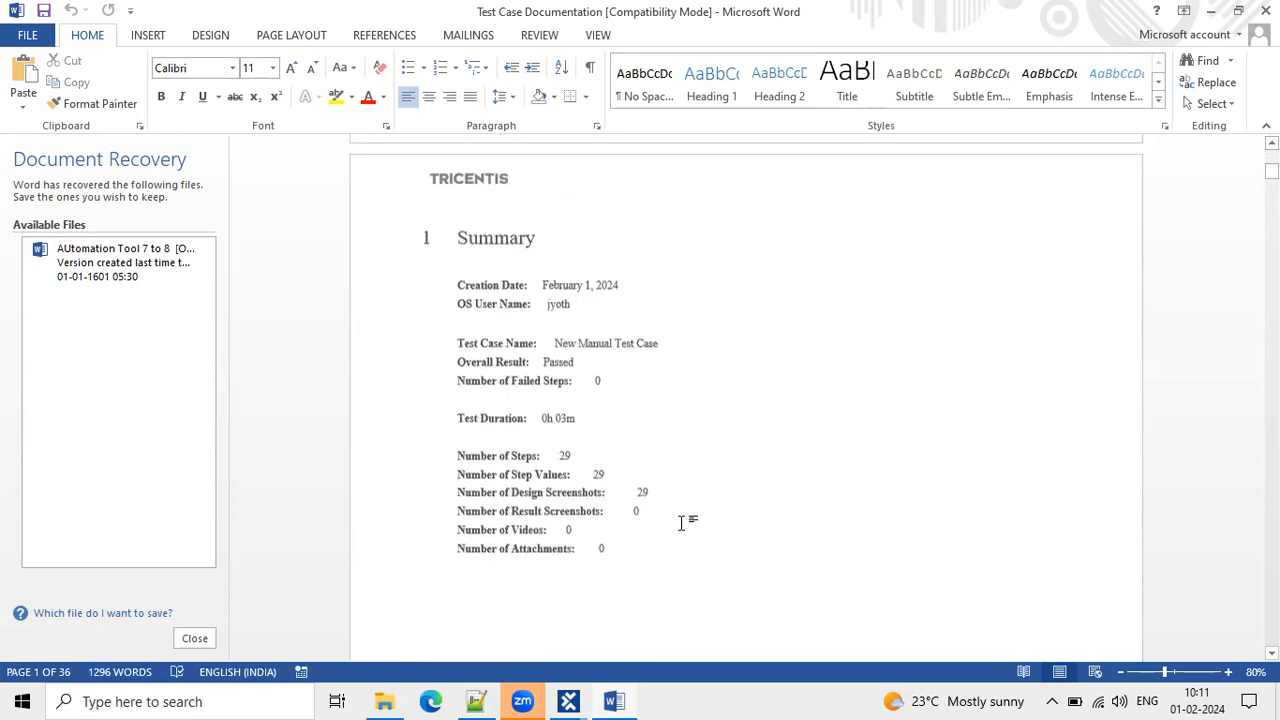
pyautogui.moveTo(550, 232); pyautogui.dragTo(622, 440)
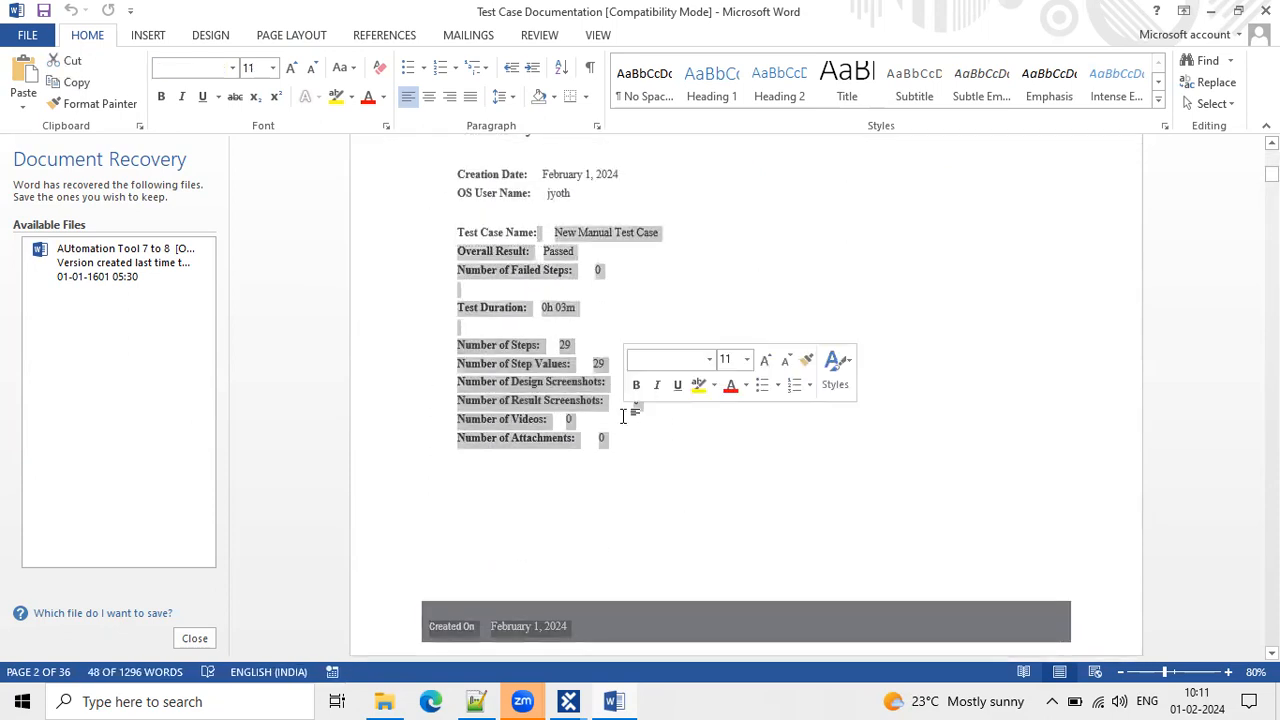
pyautogui.scroll(-1, 622, 440)
pyautogui.click(709, 451)
pyautogui.scroll(-7, 709, 451)
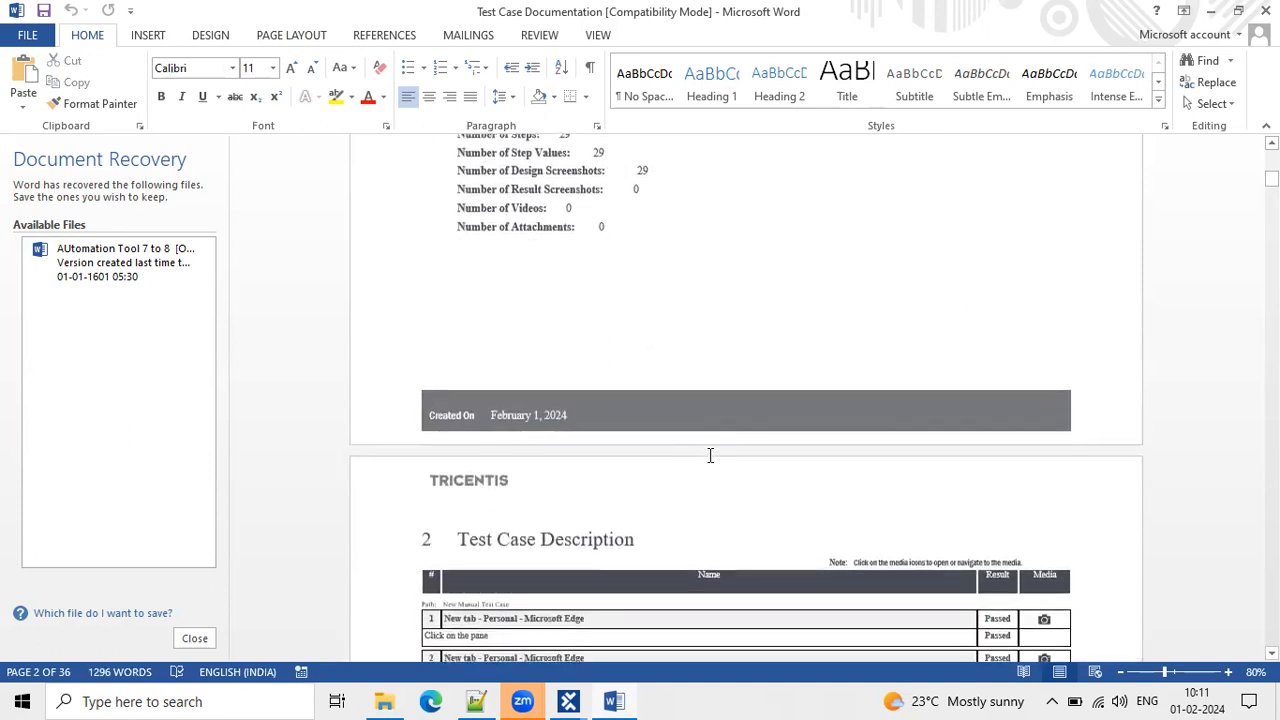
pyautogui.scroll(-4, 710, 455)
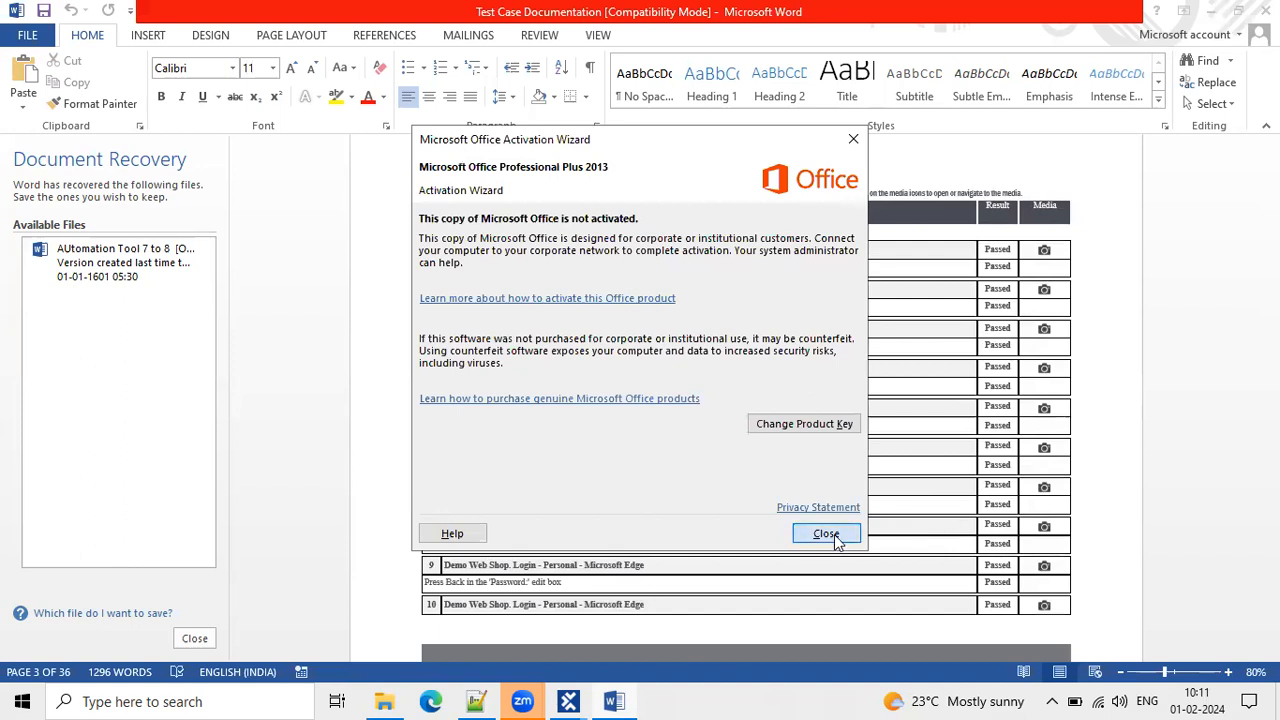
# Dismiss the Office activation notice and the Document Recovery pane.
pyautogui.click(838, 535)
pyautogui.scroll(3, 957, 489)
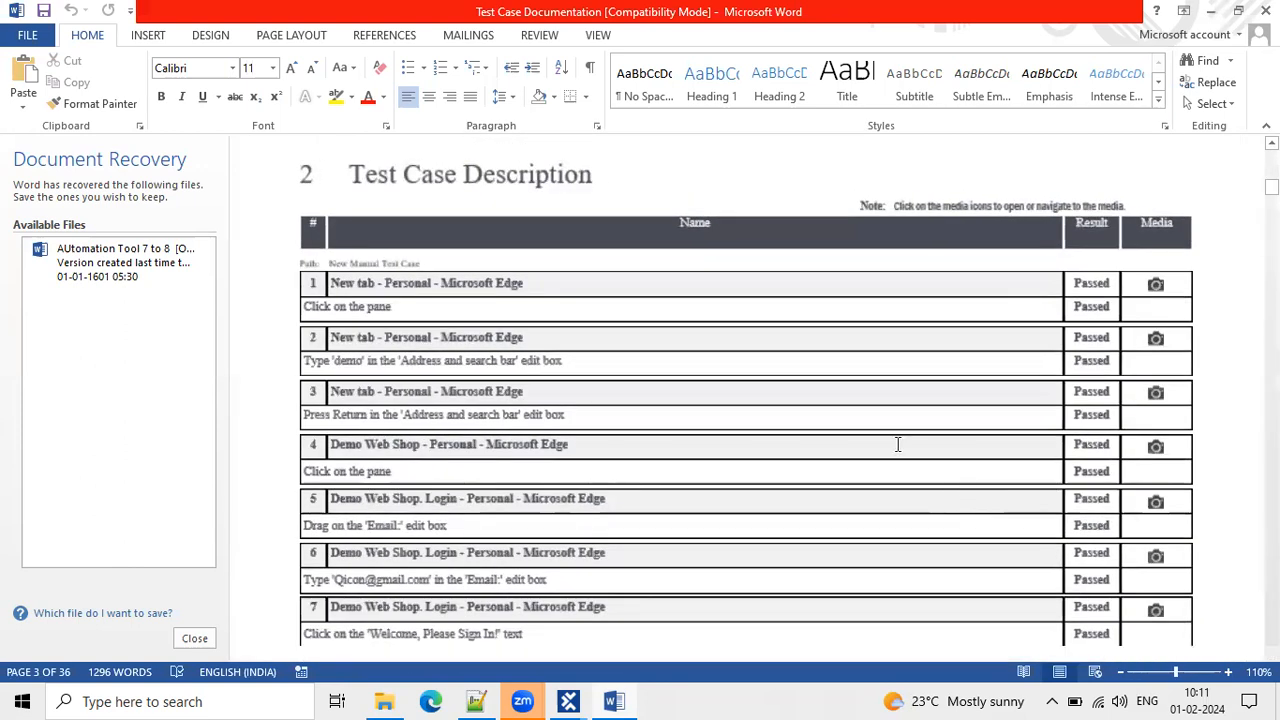
pyautogui.click(195, 638)
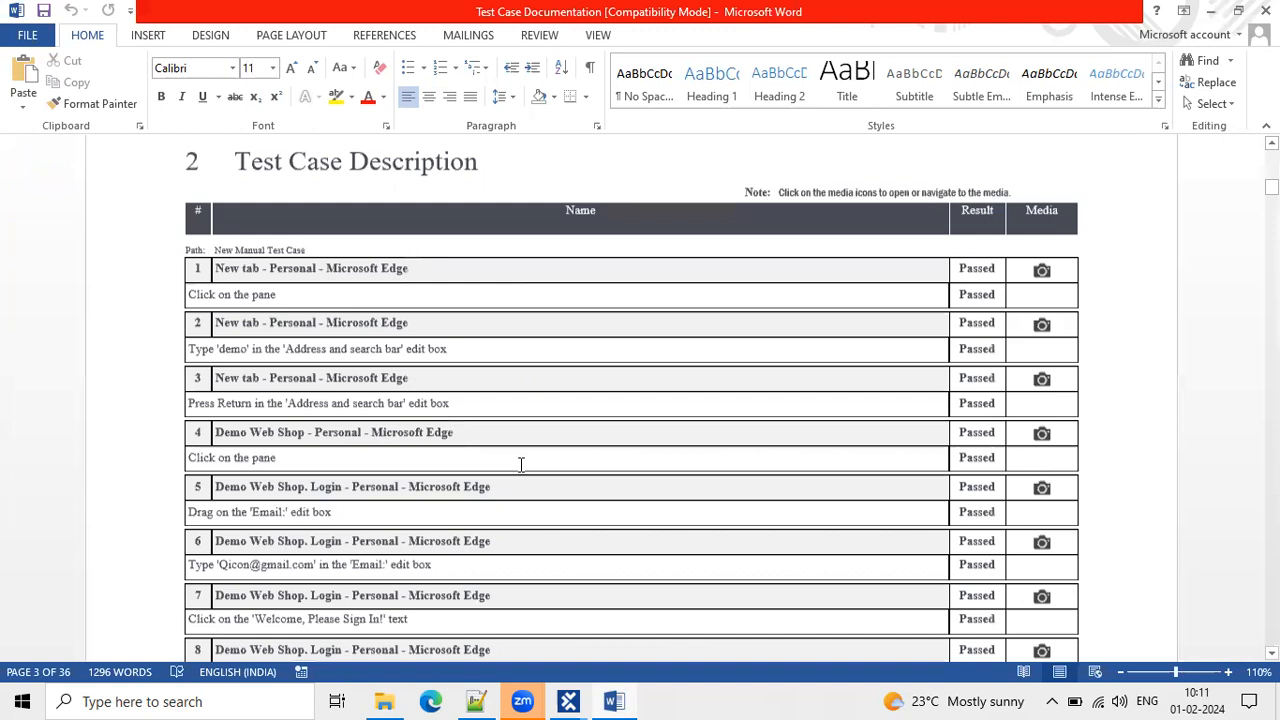
# Check the Passed results of documented steps 5 through 9.
pyautogui.scroll(-2, 520, 466)
pyautogui.scroll(-4, 483, 366)
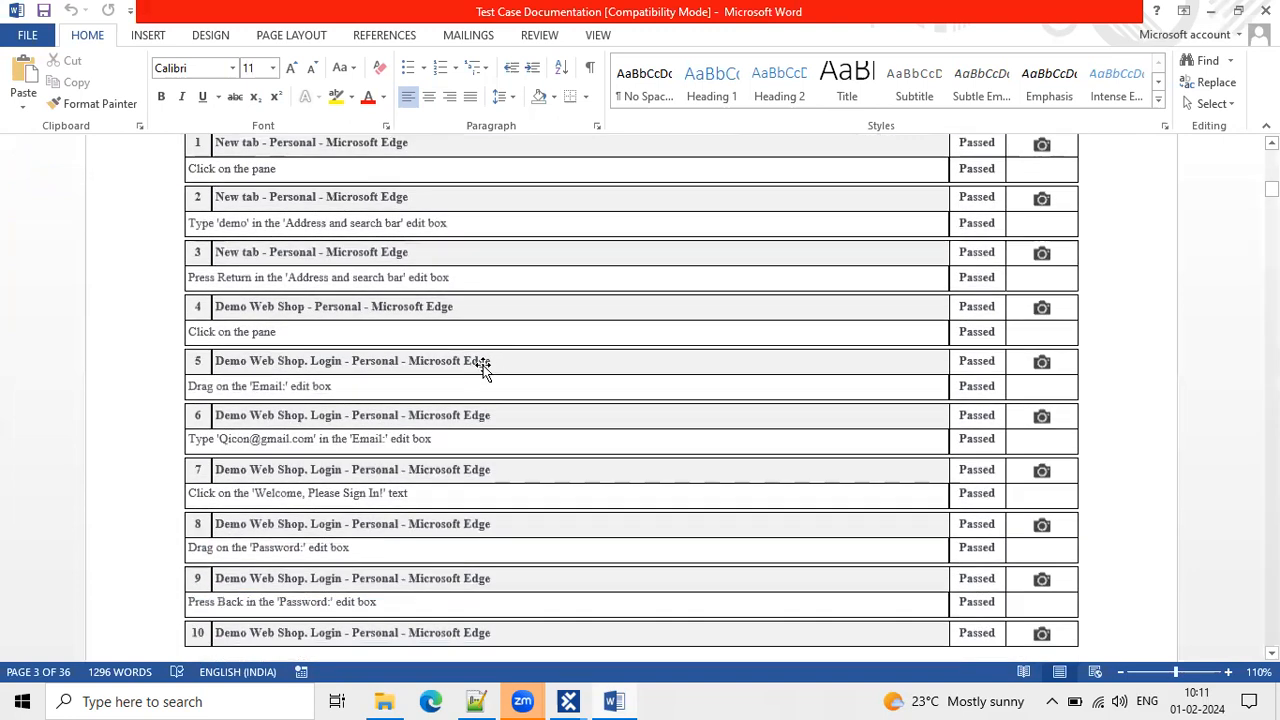
pyautogui.click(245, 313)
pyautogui.click(252, 339)
pyautogui.scroll(-3, 343, 334)
pyautogui.click(301, 292)
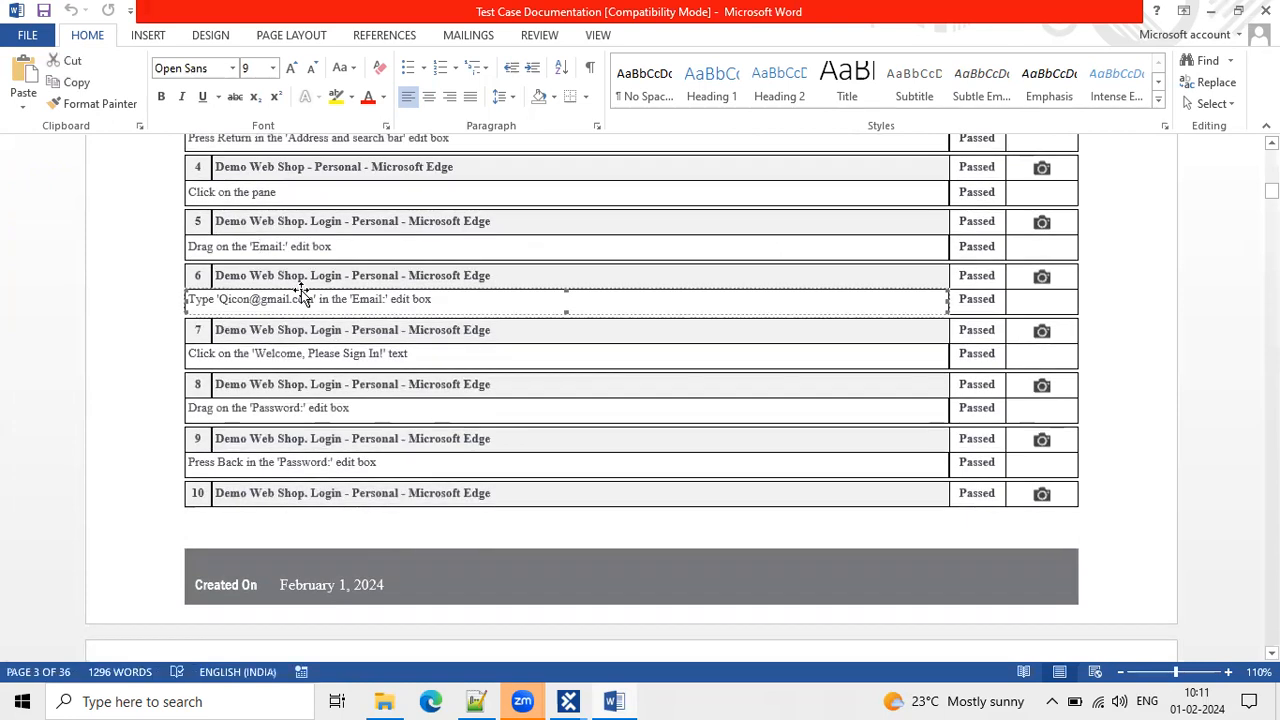
pyautogui.click(341, 356)
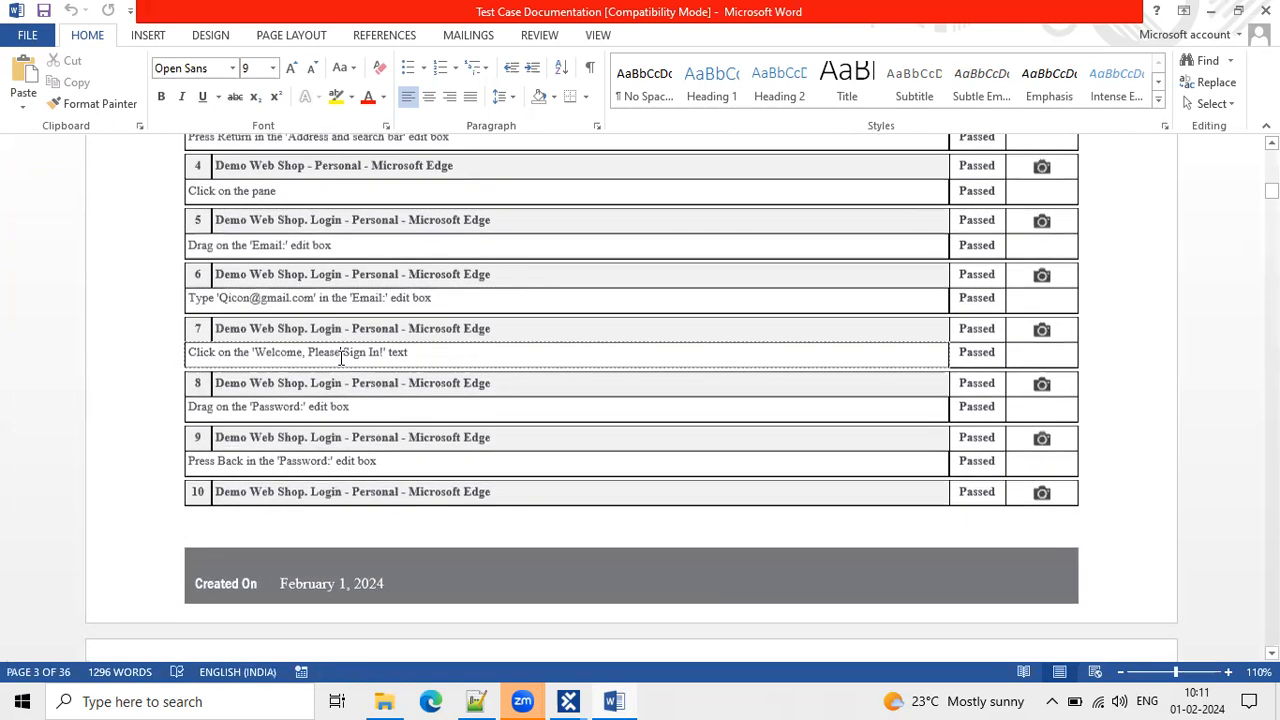
pyautogui.scroll(-2, 341, 357)
pyautogui.click(348, 341)
pyautogui.click(349, 343)
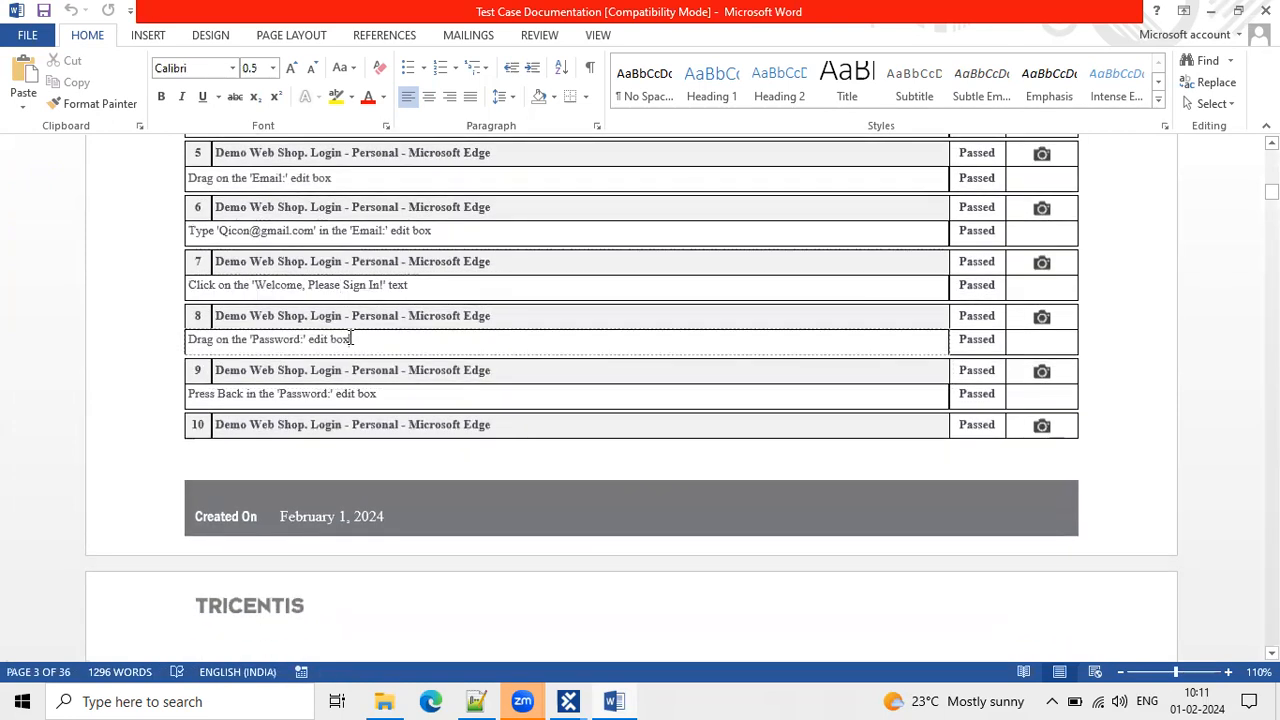
pyautogui.click(354, 388)
# Check the Passed results of steps 10 through 16, including the Checkout step.
pyautogui.scroll(-3, 354, 380)
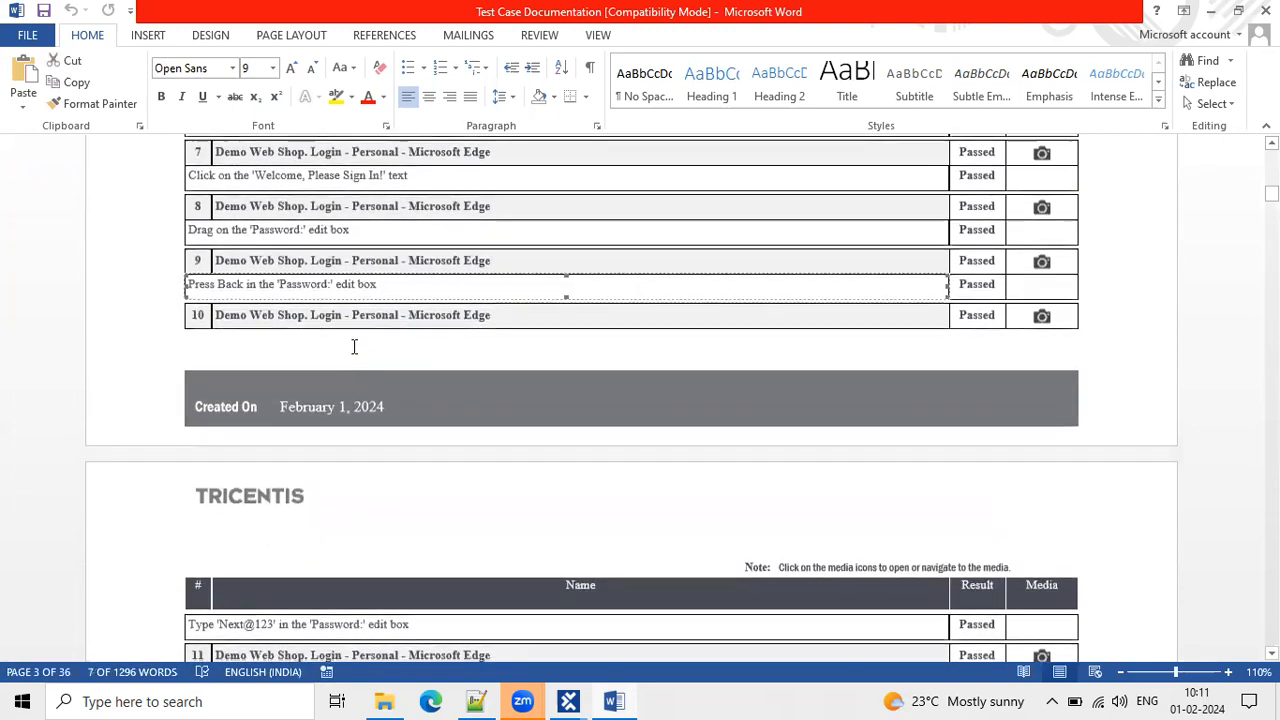
pyautogui.scroll(-7, 360, 486)
pyautogui.click(211, 366)
pyautogui.moveTo(211, 366); pyautogui.dragTo(305, 360)
pyautogui.click(398, 370)
pyautogui.scroll(-2, 300, 350)
pyautogui.click(279, 336)
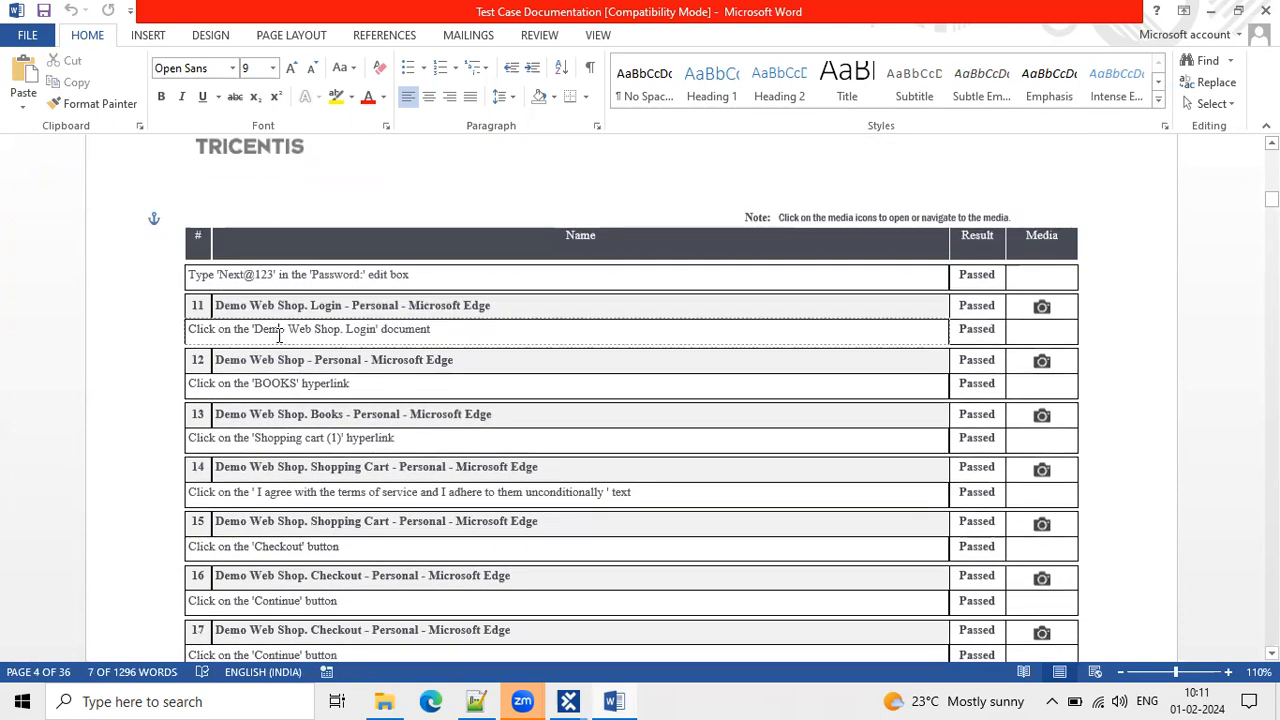
pyautogui.click(388, 410)
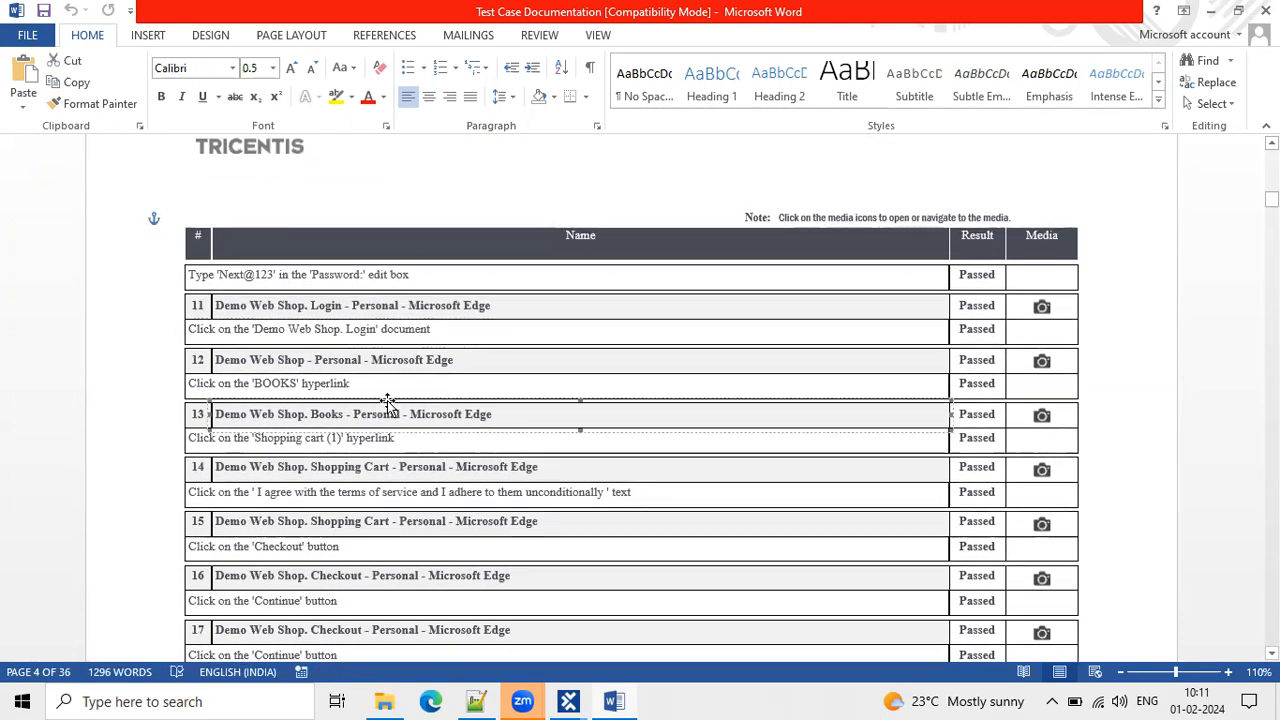
pyautogui.scroll(-2, 385, 405)
pyautogui.click(363, 340)
pyautogui.scroll(-3, 357, 337)
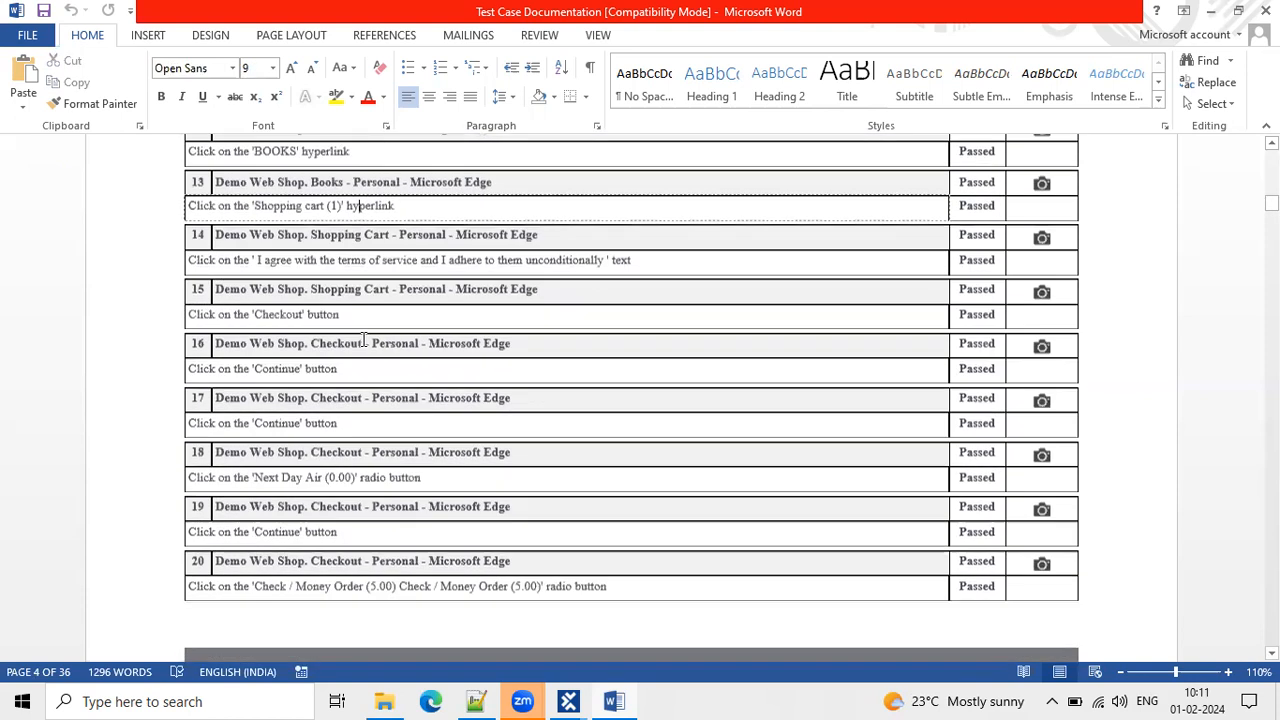
pyautogui.click(340, 250)
pyautogui.click(345, 312)
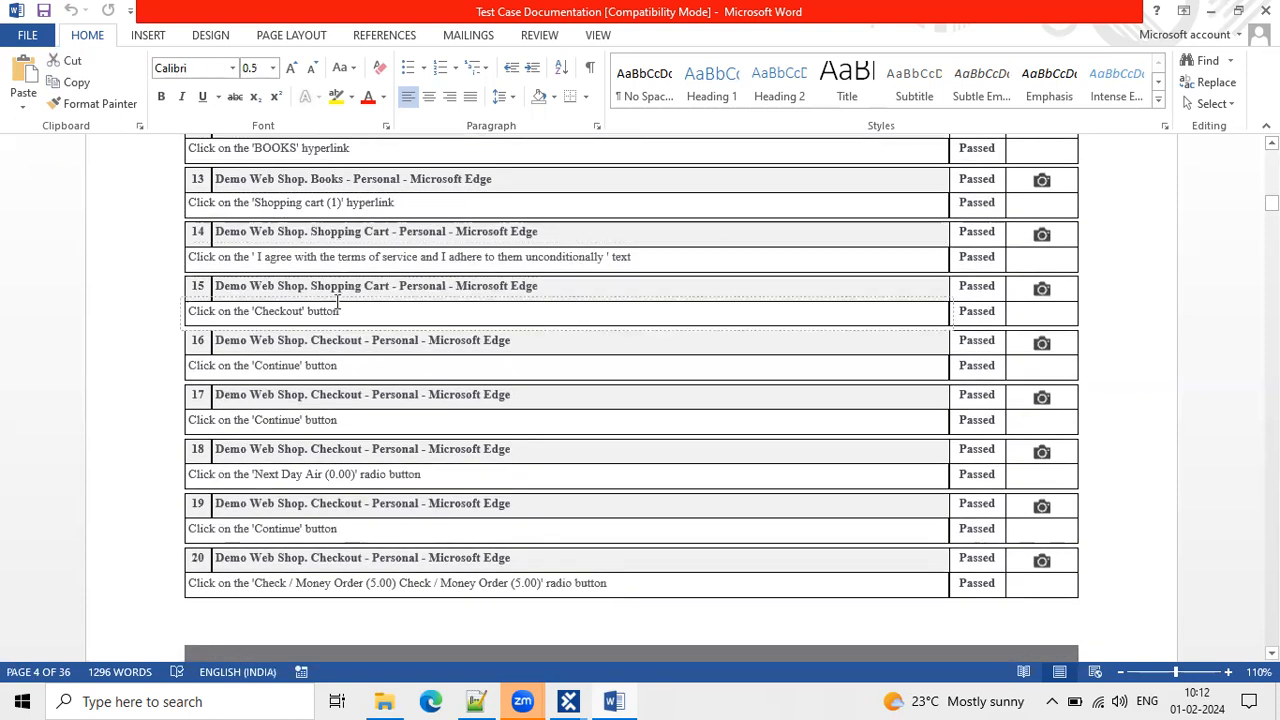
pyautogui.scroll(-2, 360, 318)
pyautogui.click(343, 289)
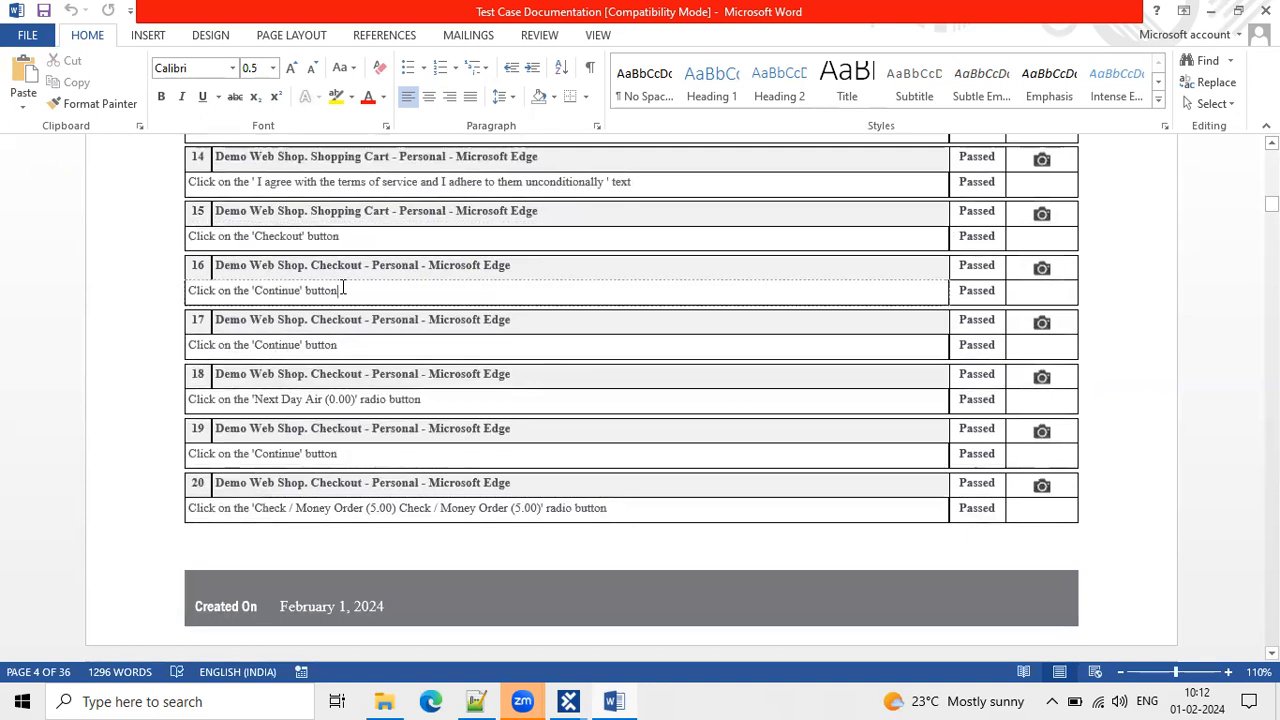
# Check the Passed results of steps 20 through 29, including Confirm and Order number.
pyautogui.scroll(-2, 367, 342)
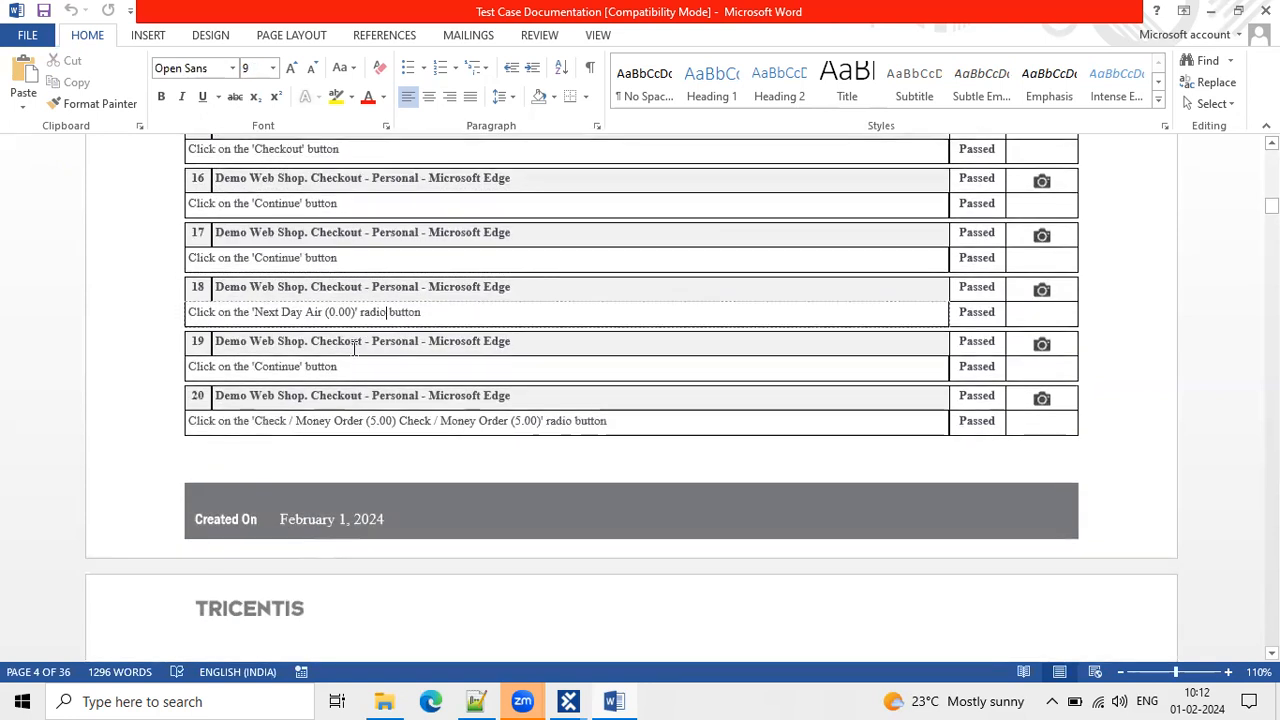
pyautogui.click(331, 394)
pyautogui.scroll(-10, 325, 398)
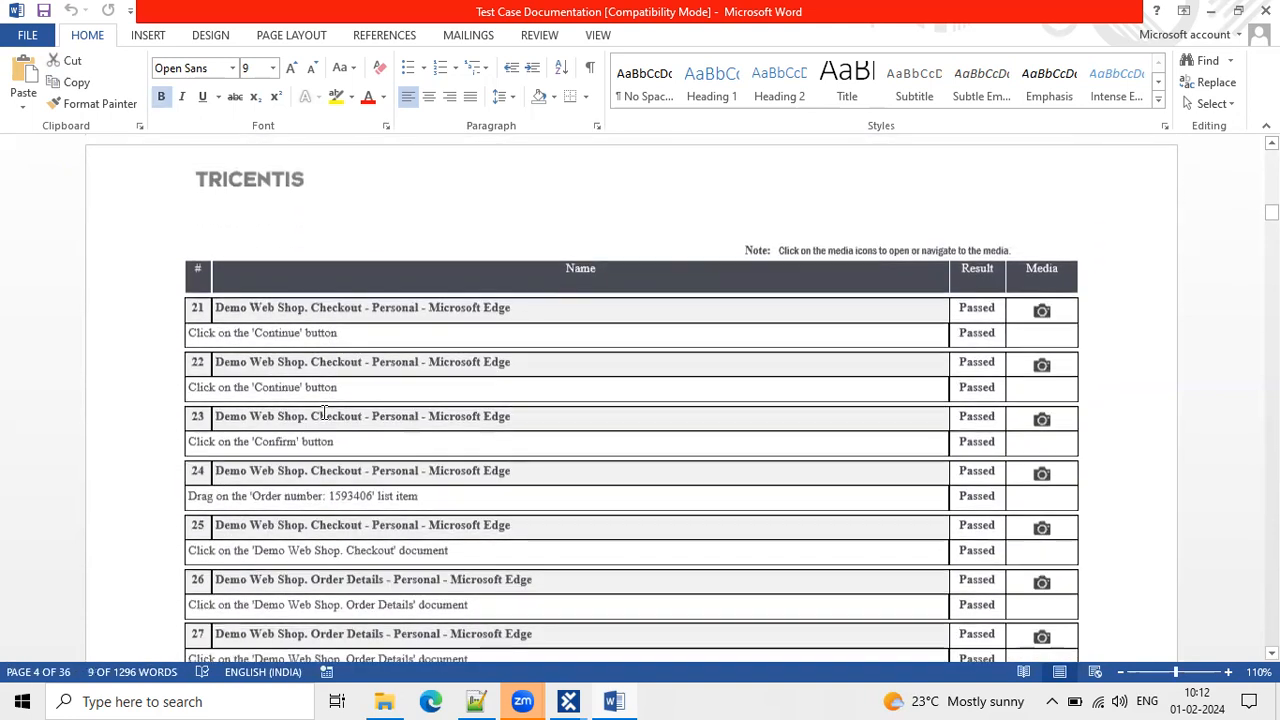
pyautogui.click(316, 441)
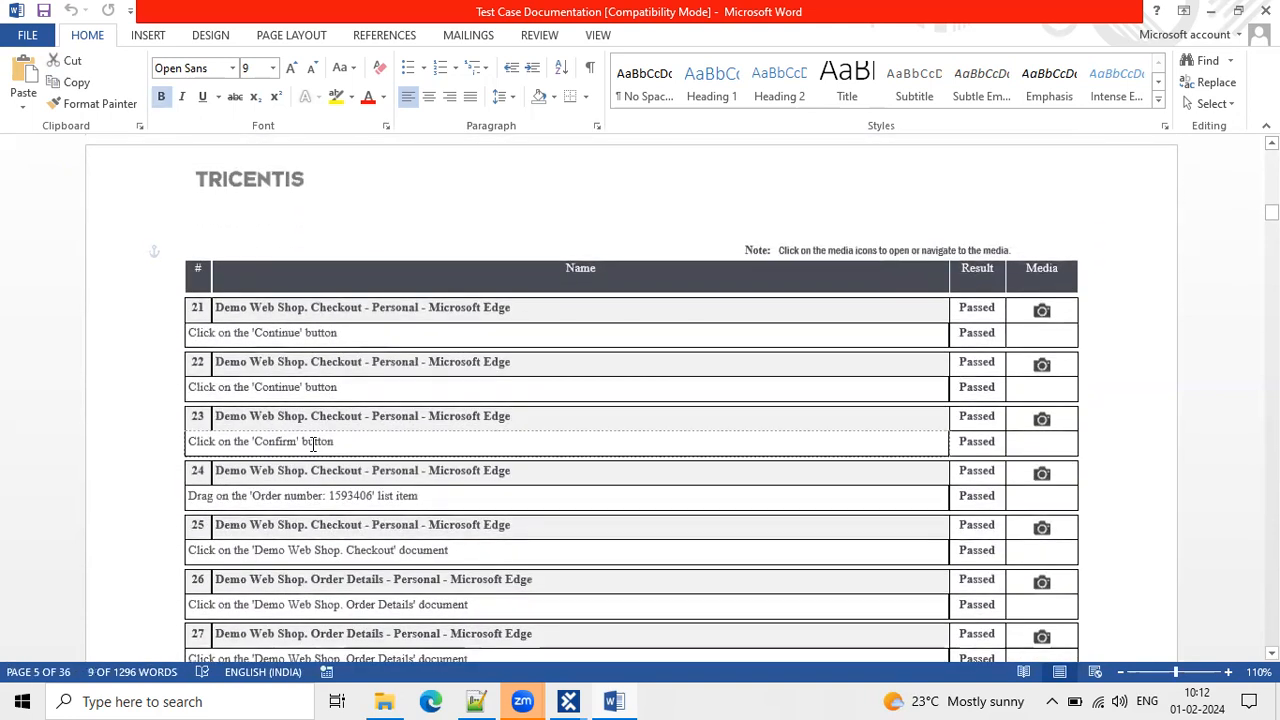
pyautogui.scroll(-5, 316, 290)
pyautogui.click(316, 290)
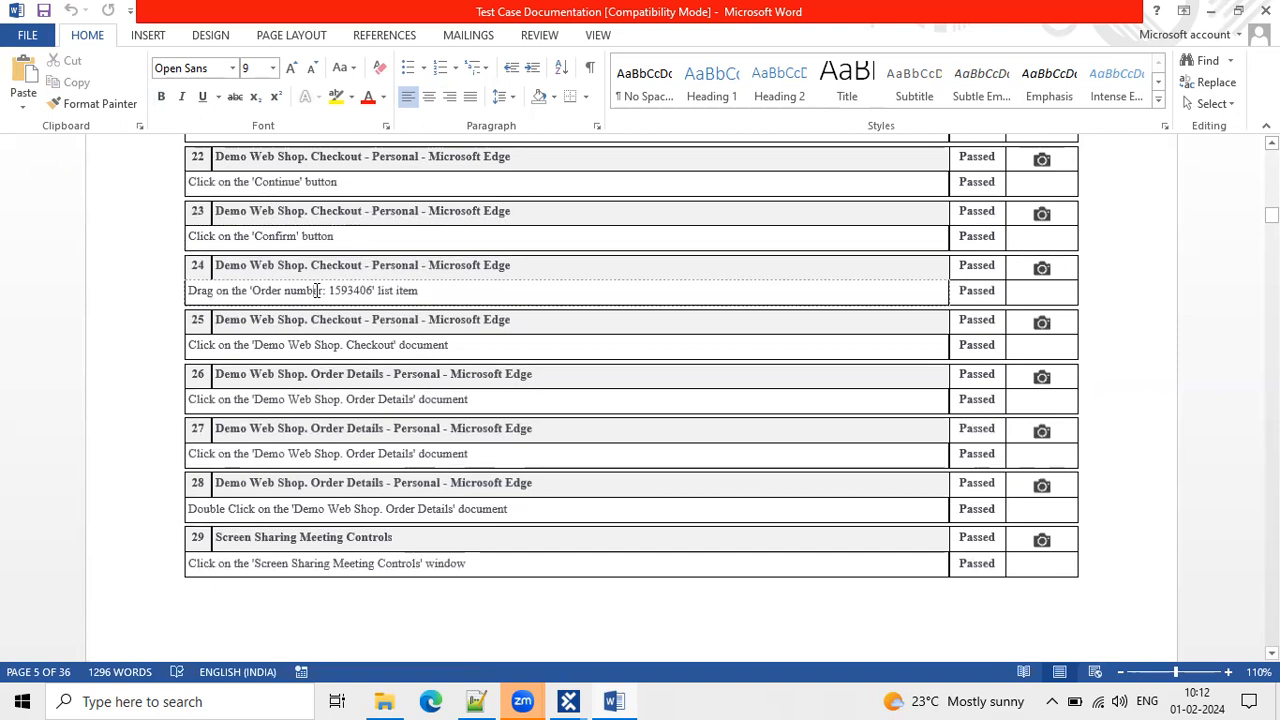
pyautogui.moveTo(378, 290); pyautogui.dragTo(190, 291)
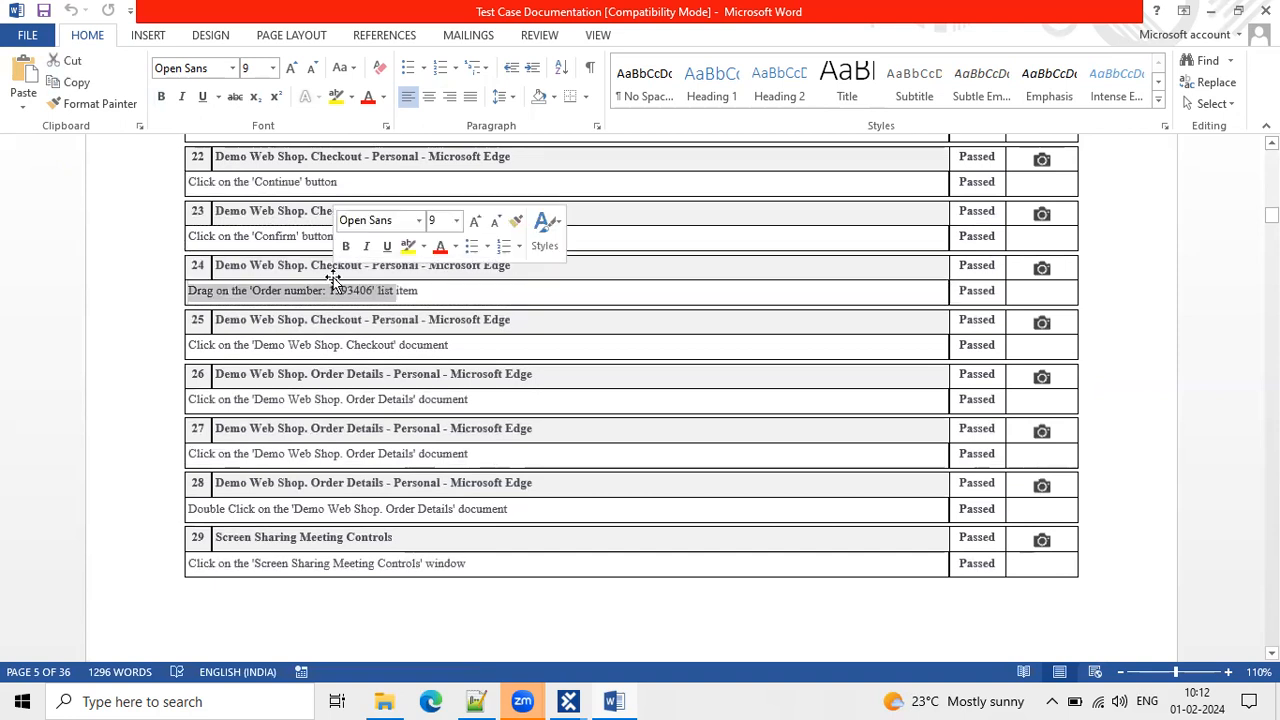
pyautogui.click(340, 345)
pyautogui.scroll(-1, 340, 352)
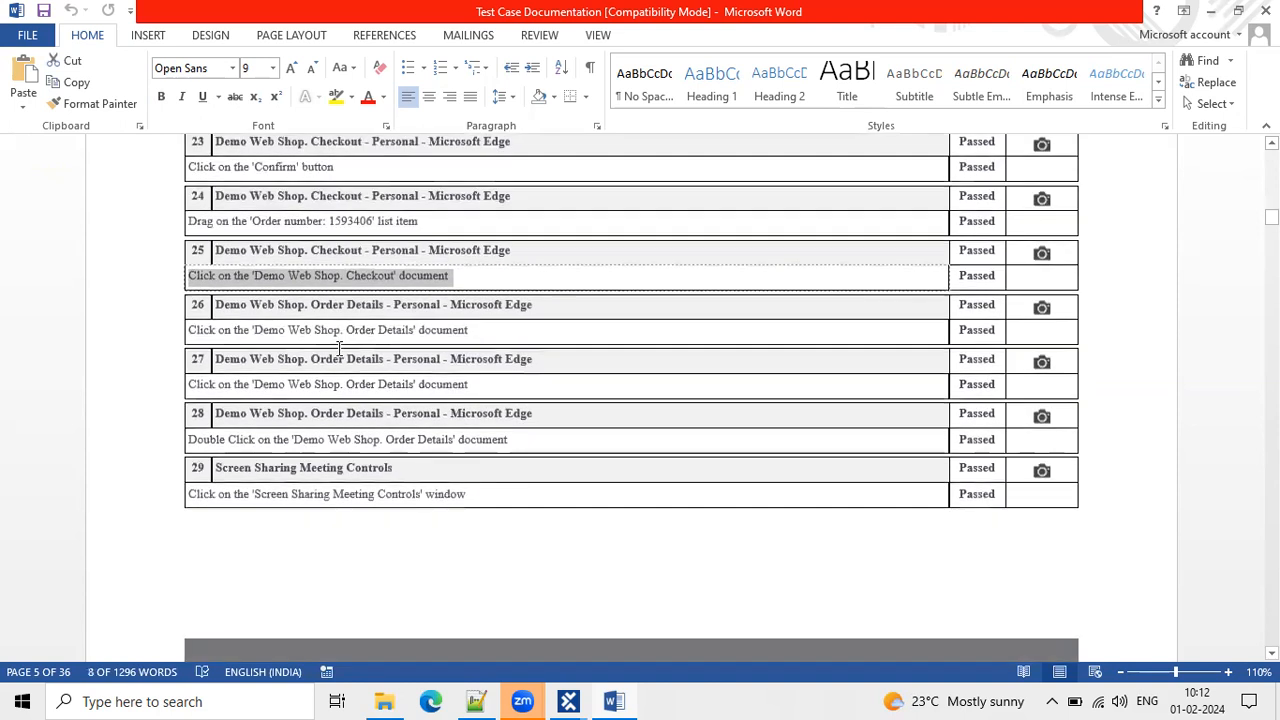
pyautogui.click(363, 334)
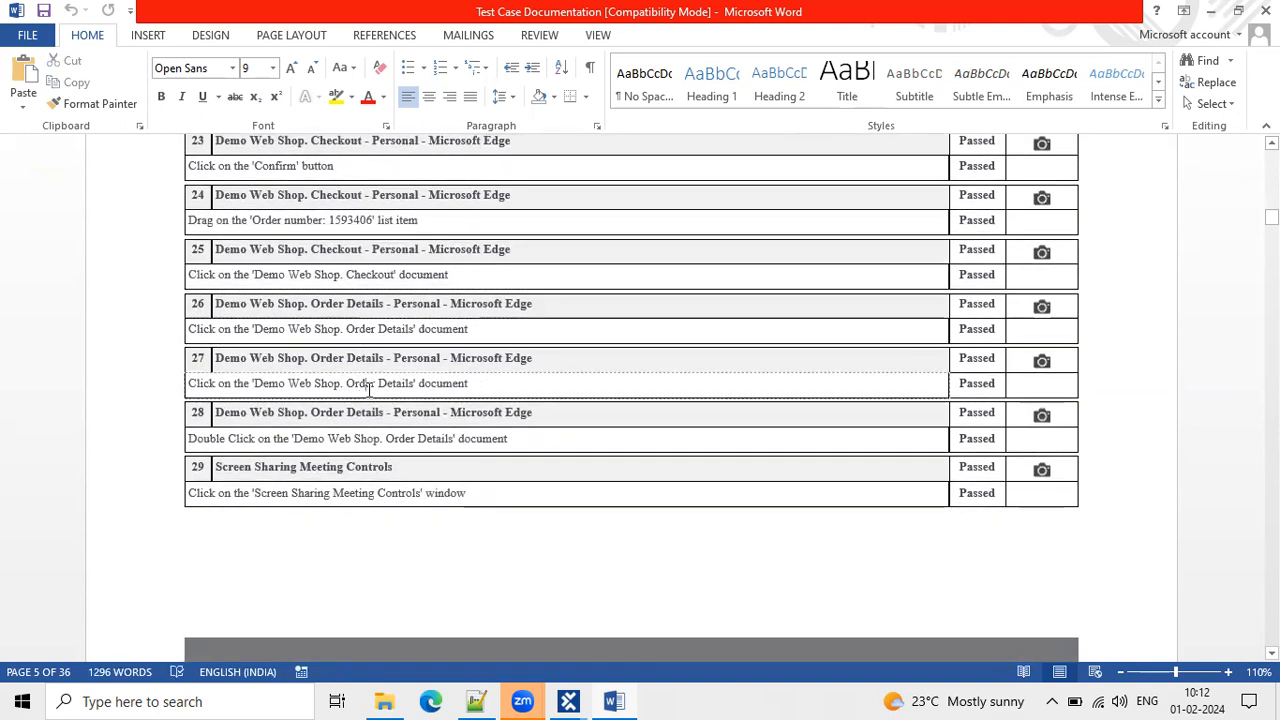
pyautogui.scroll(-7, 363, 345)
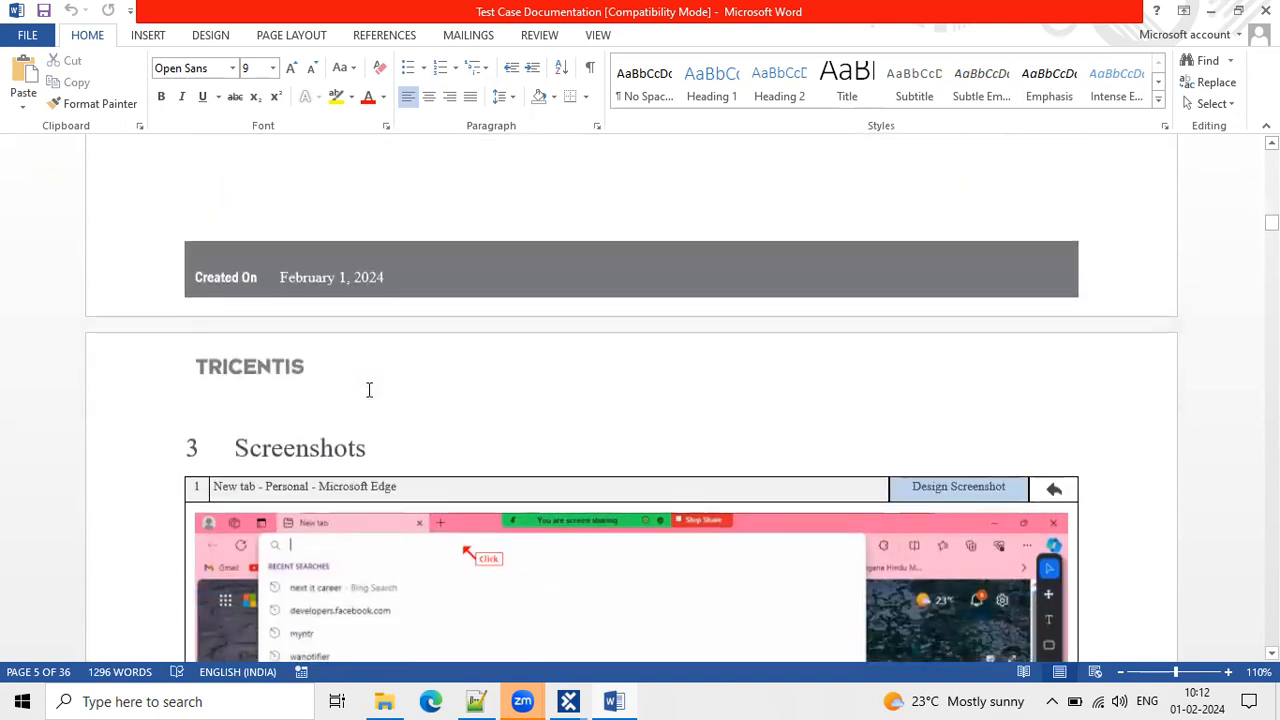
# Scroll the Word documentation's screenshots down to step 28's Order Details page, then minimize Word.
pyautogui.scroll(-2, 420, 410)
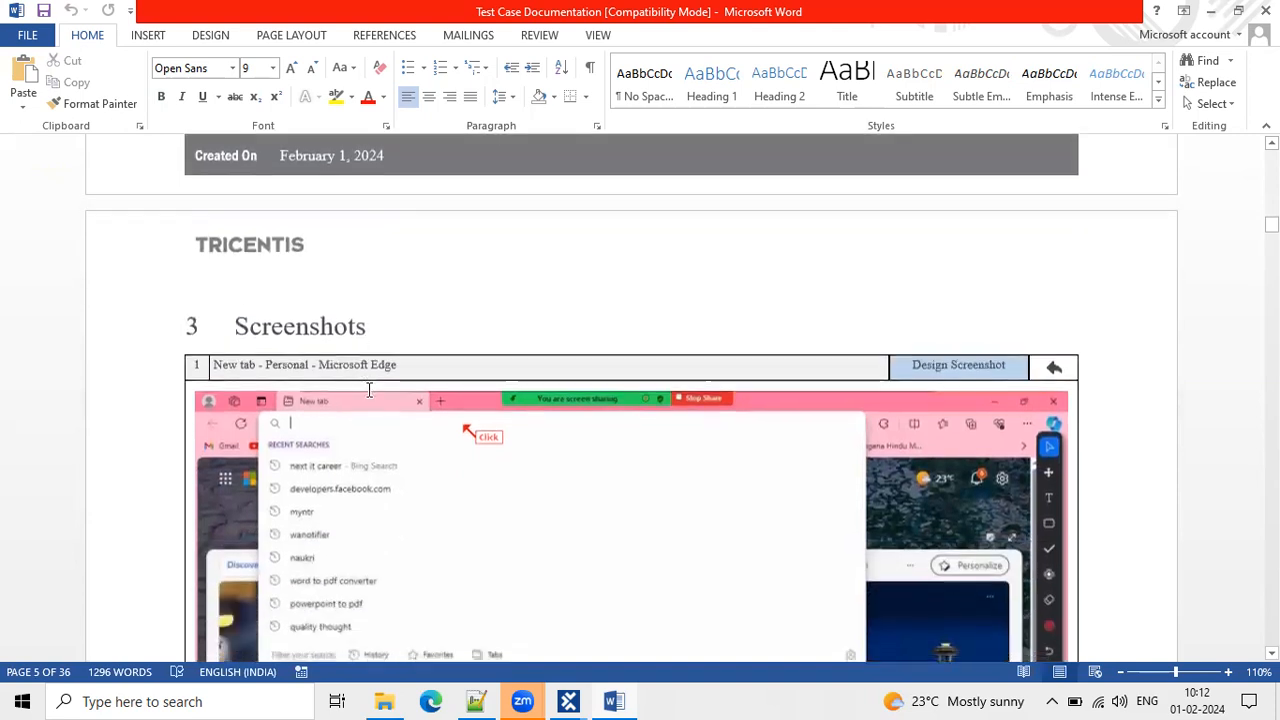
pyautogui.doubleClick(370, 324)
pyautogui.scroll(-6, 655, 376)
pyautogui.scroll(-14, 655, 376)
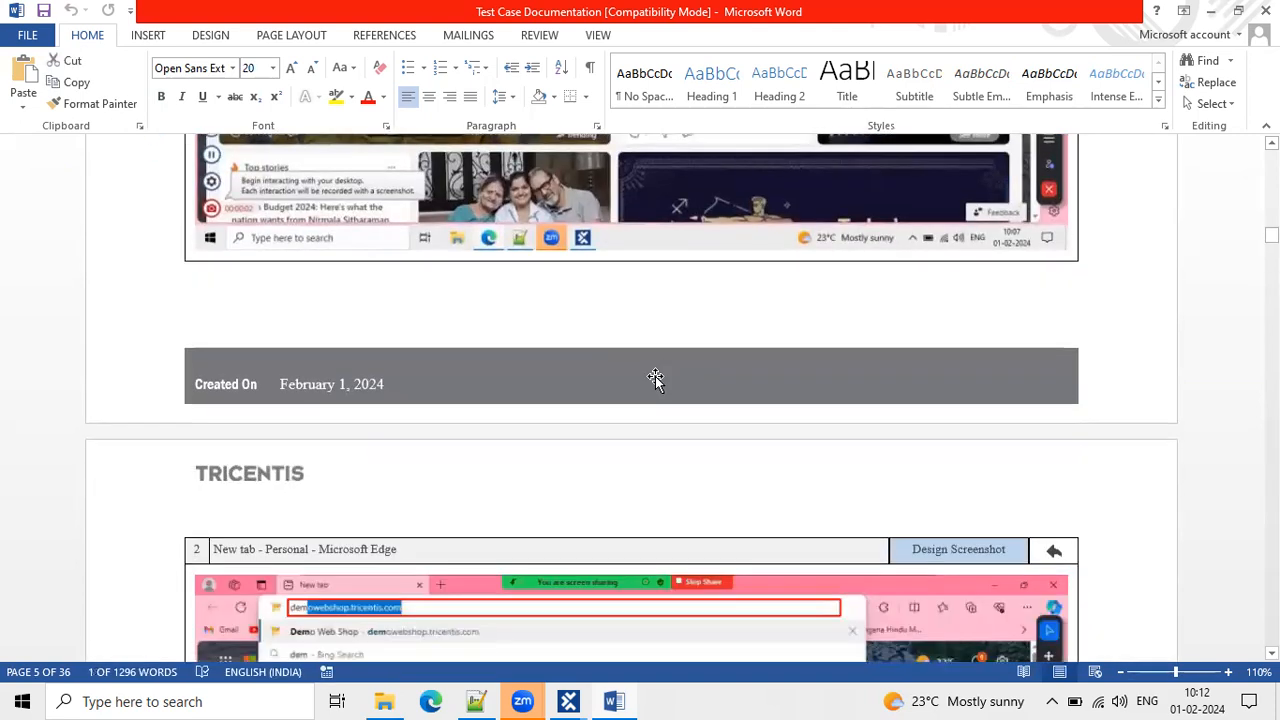
pyautogui.scroll(6, 658, 376)
pyautogui.scroll(-18, 656, 377)
pyautogui.scroll(-13, 655, 378)
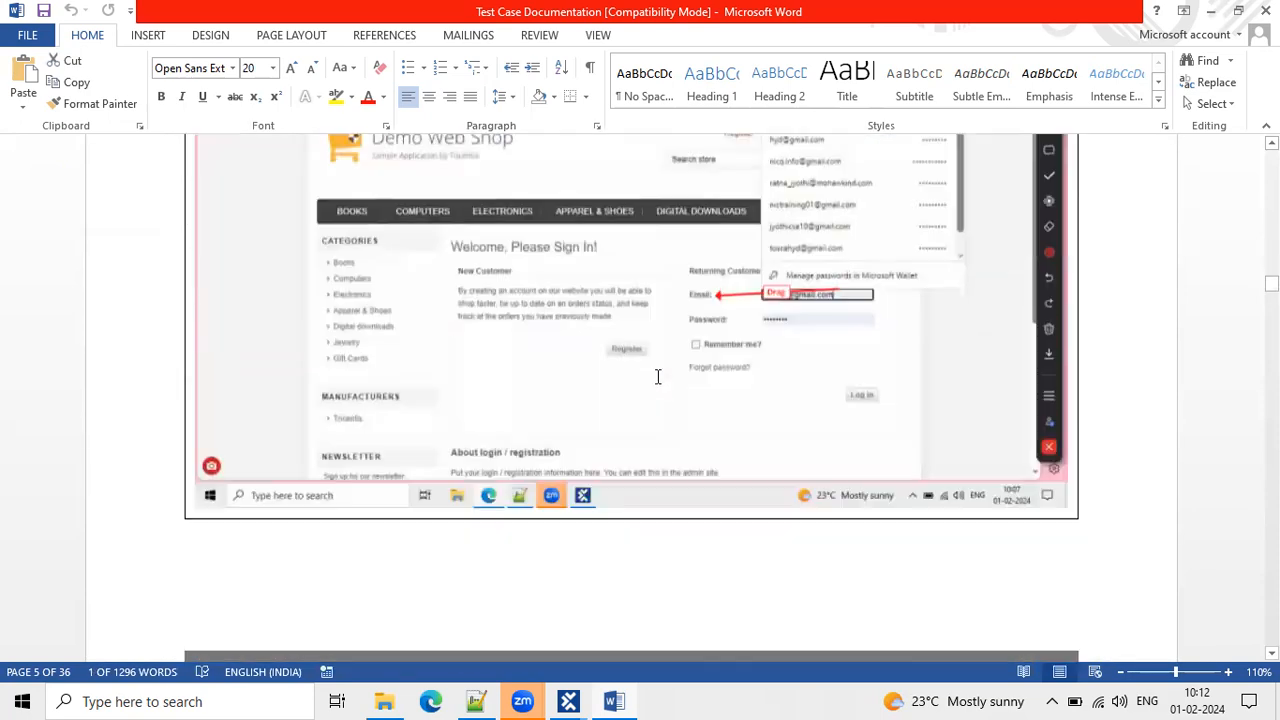
pyautogui.scroll(8, 655, 378)
pyautogui.scroll(-8, 655, 378)
pyautogui.scroll(-20, 655, 378)
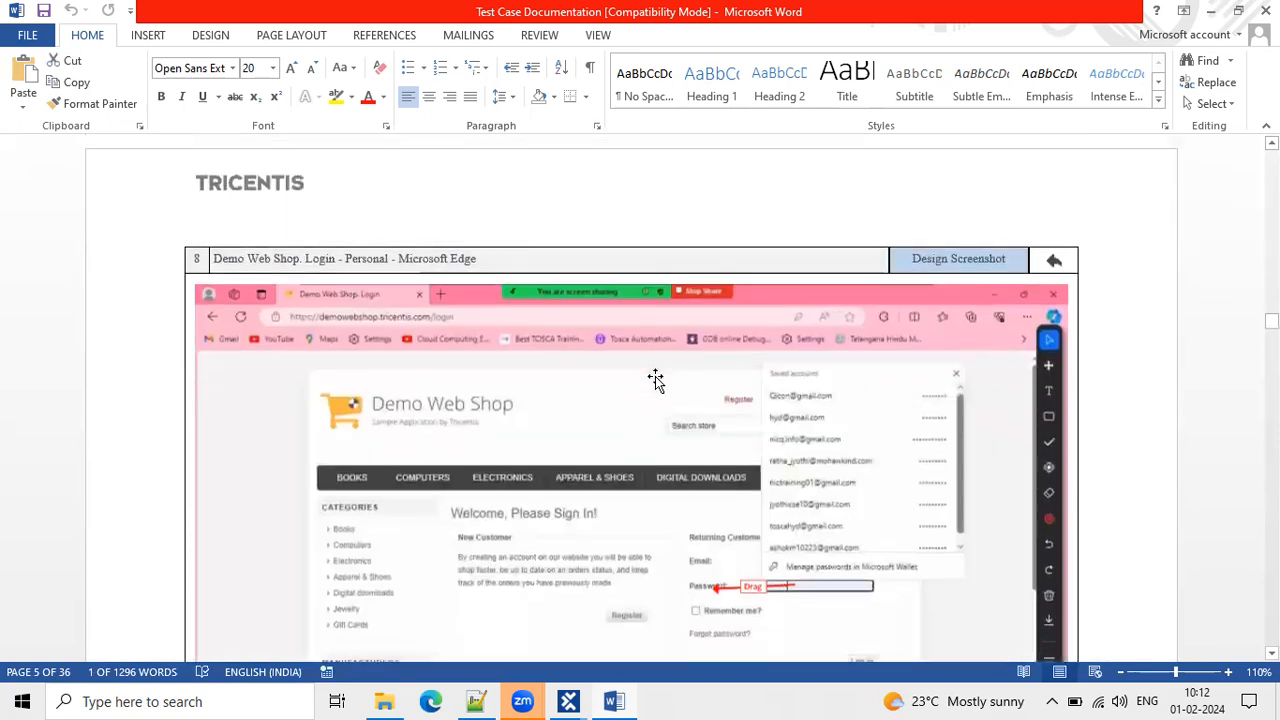
pyautogui.scroll(-18, 655, 378)
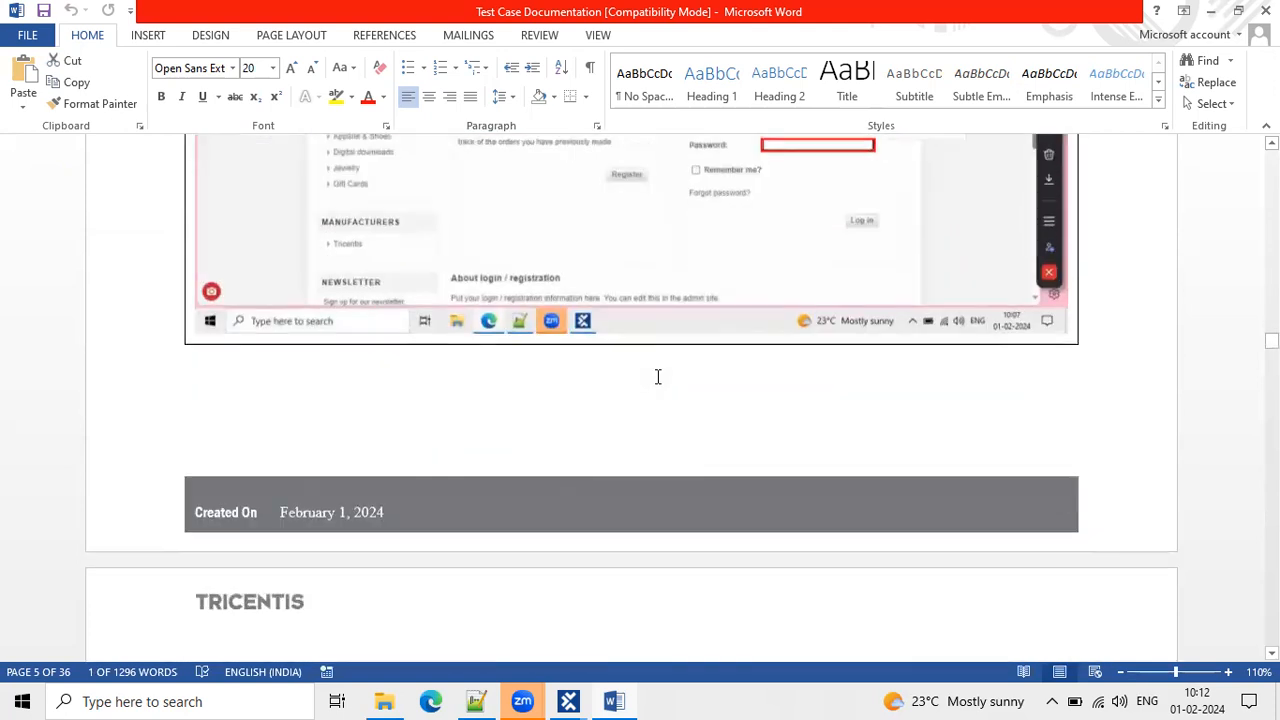
pyautogui.scroll(-18, 658, 376)
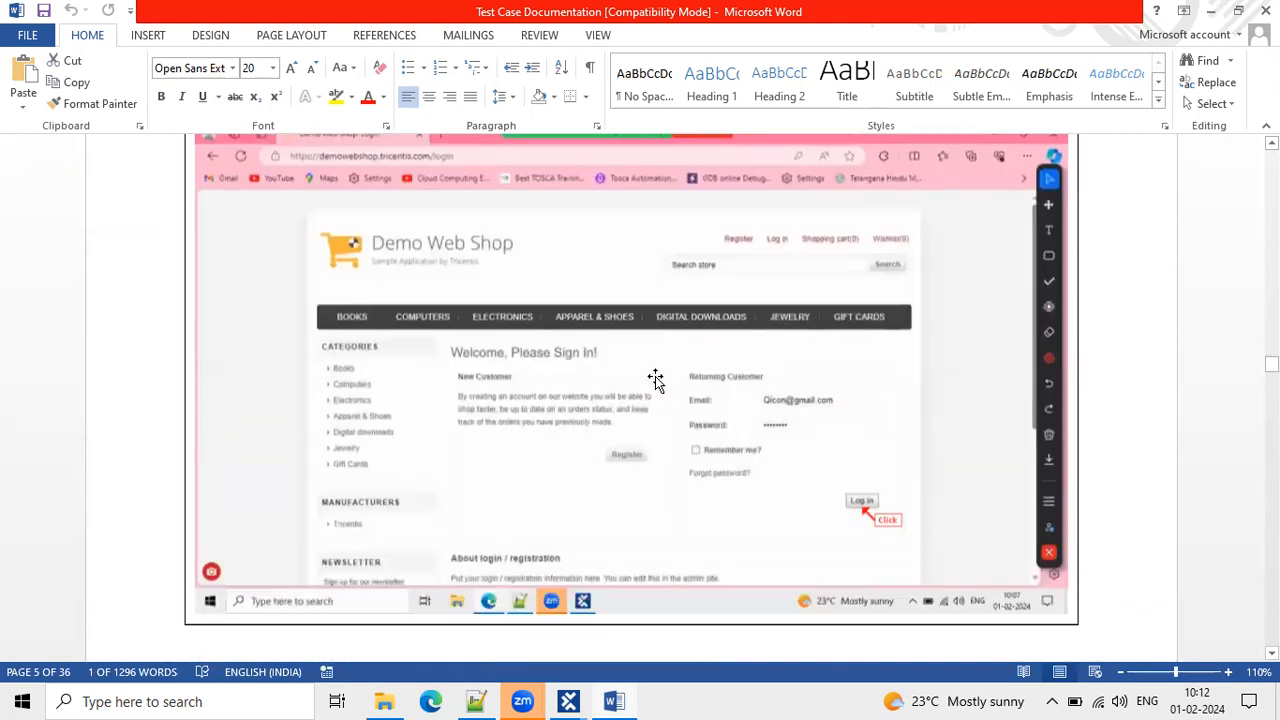
pyautogui.scroll(-18, 657, 378)
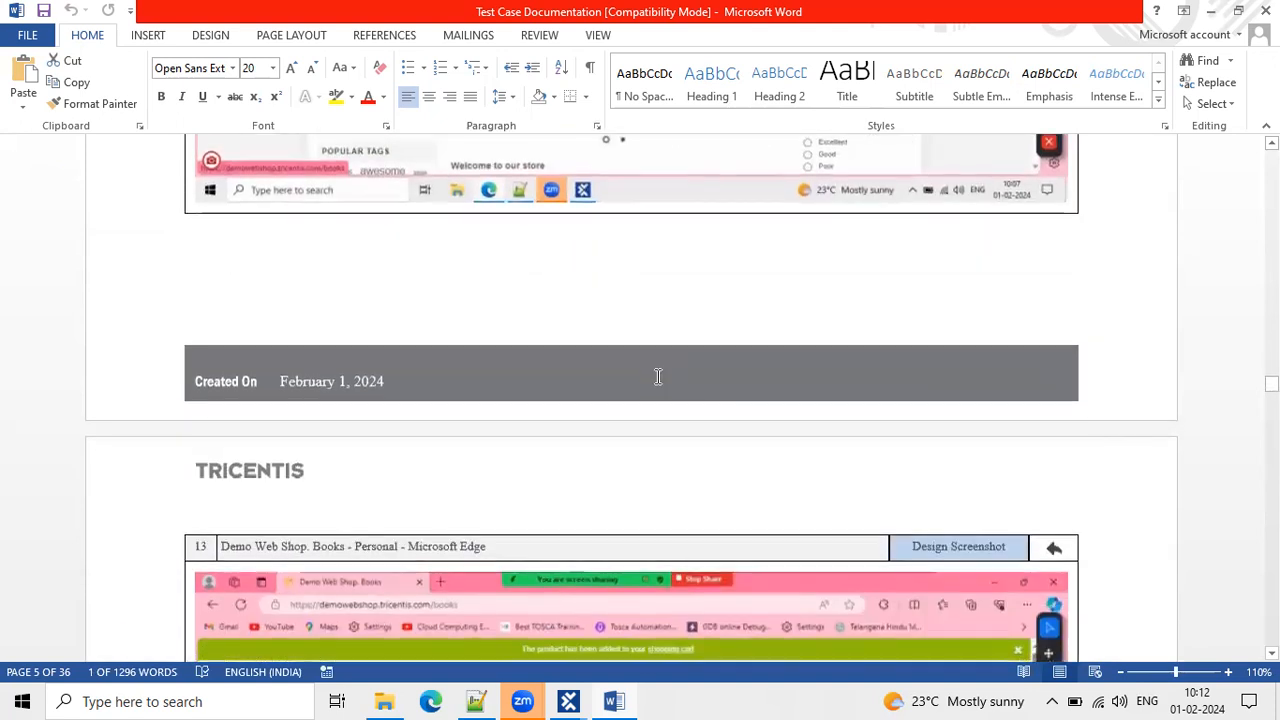
pyautogui.scroll(-18, 655, 378)
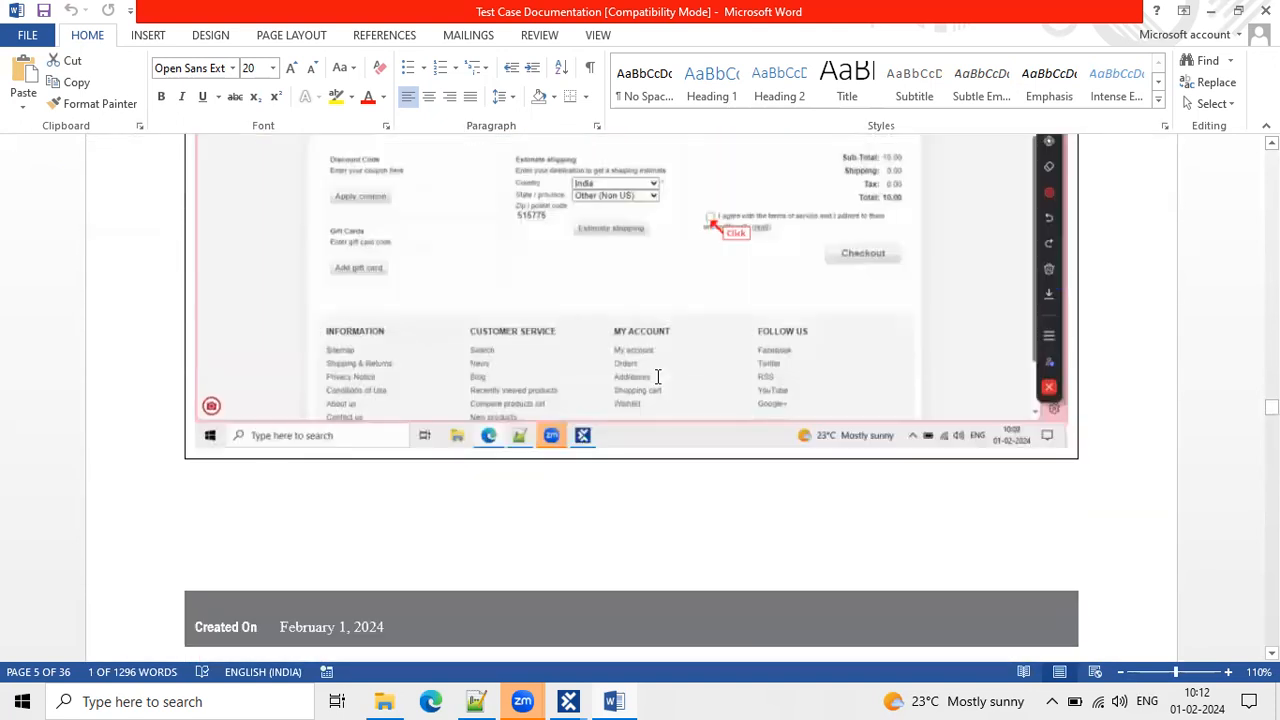
pyautogui.scroll(-18, 655, 378)
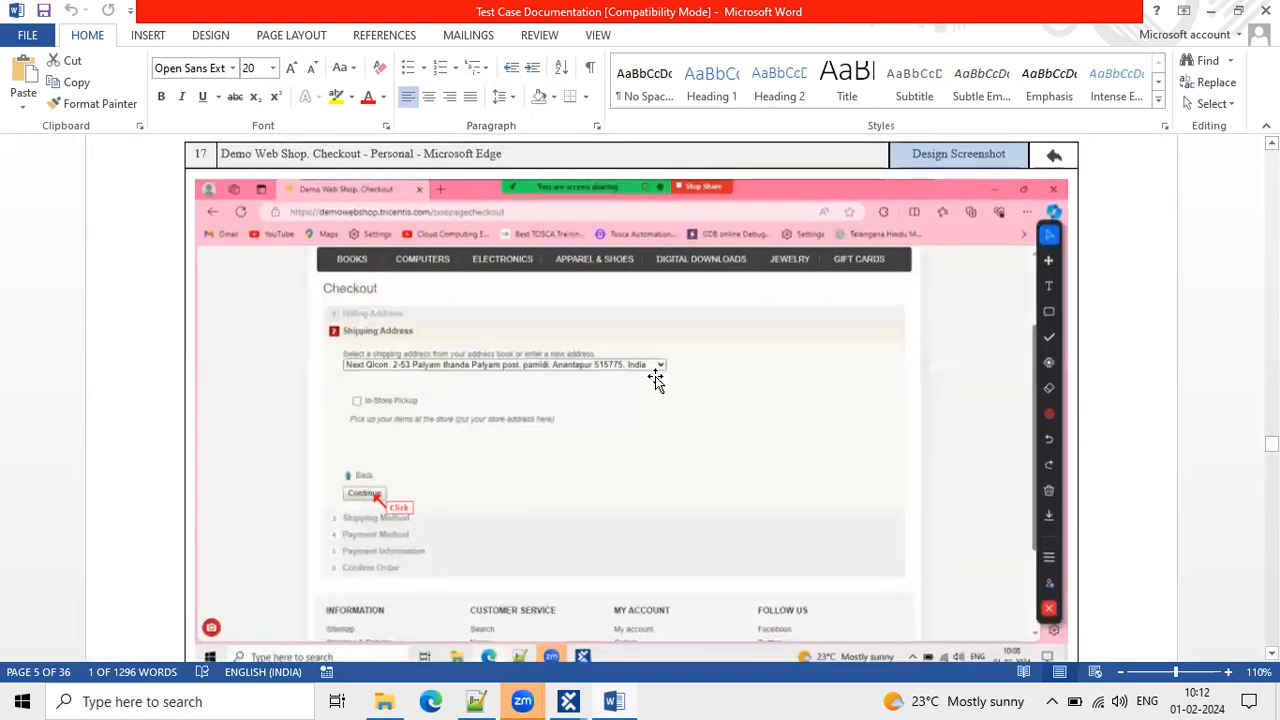
pyautogui.scroll(-18, 658, 376)
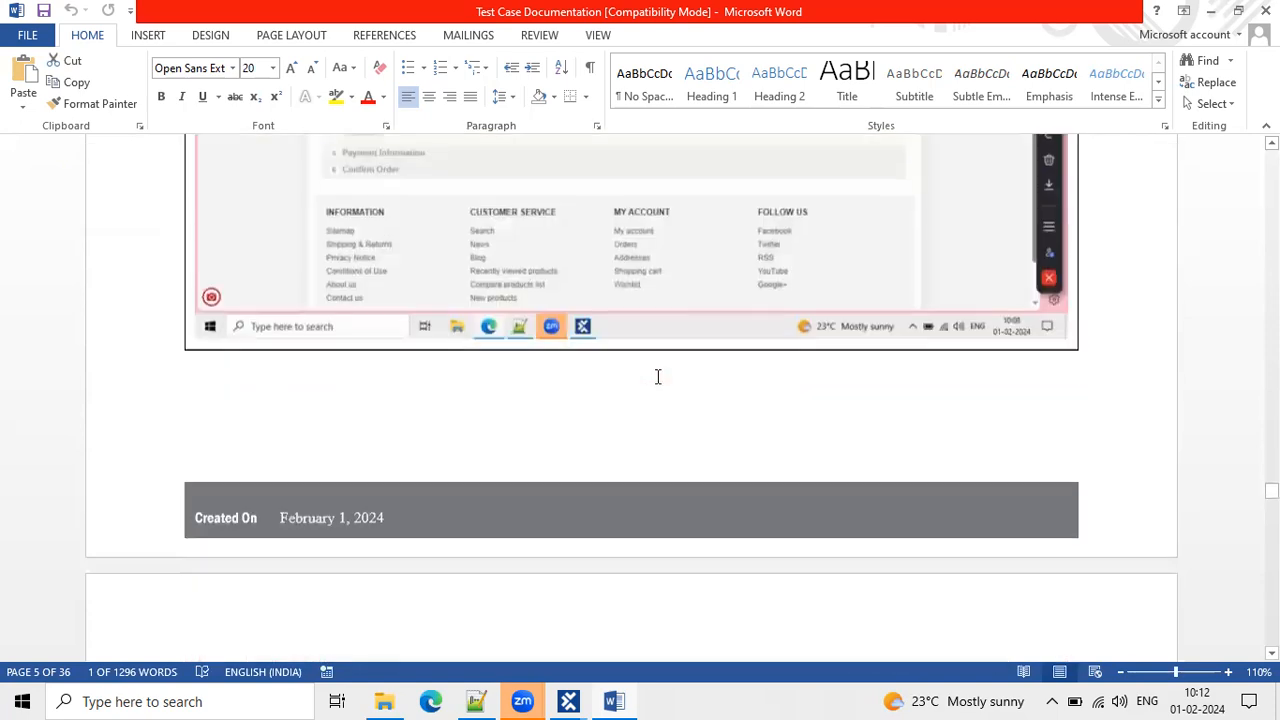
pyautogui.scroll(-8, 658, 376)
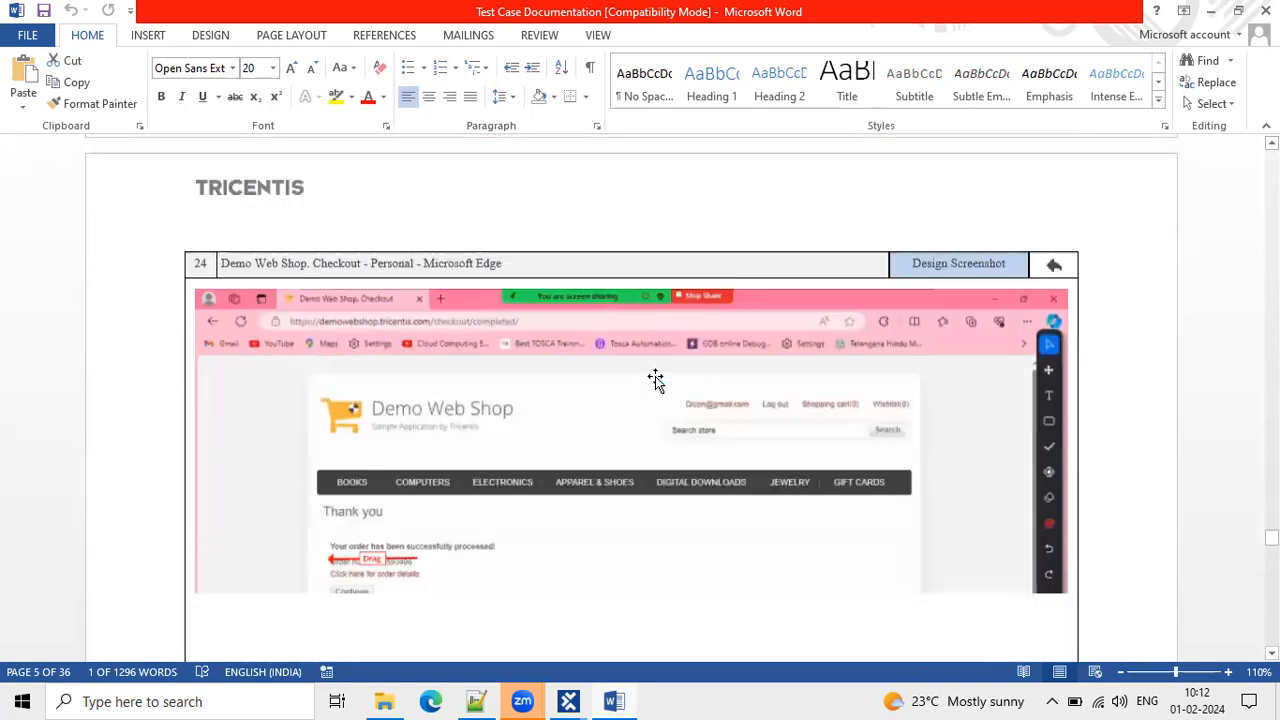
pyautogui.scroll(-15, 655, 378)
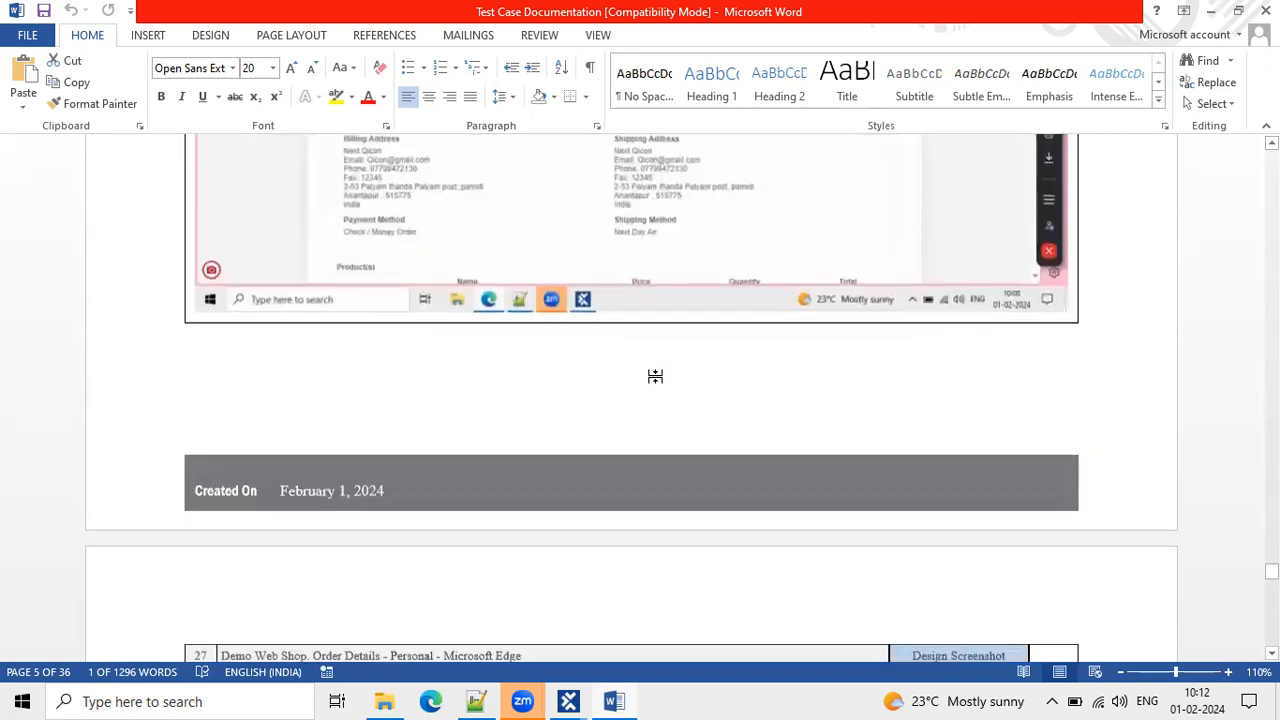
pyautogui.click(1214, 11)
# Return to the Manual Test Case Manager and save and close New Manual Test Case.
pyautogui.click(283, 257)
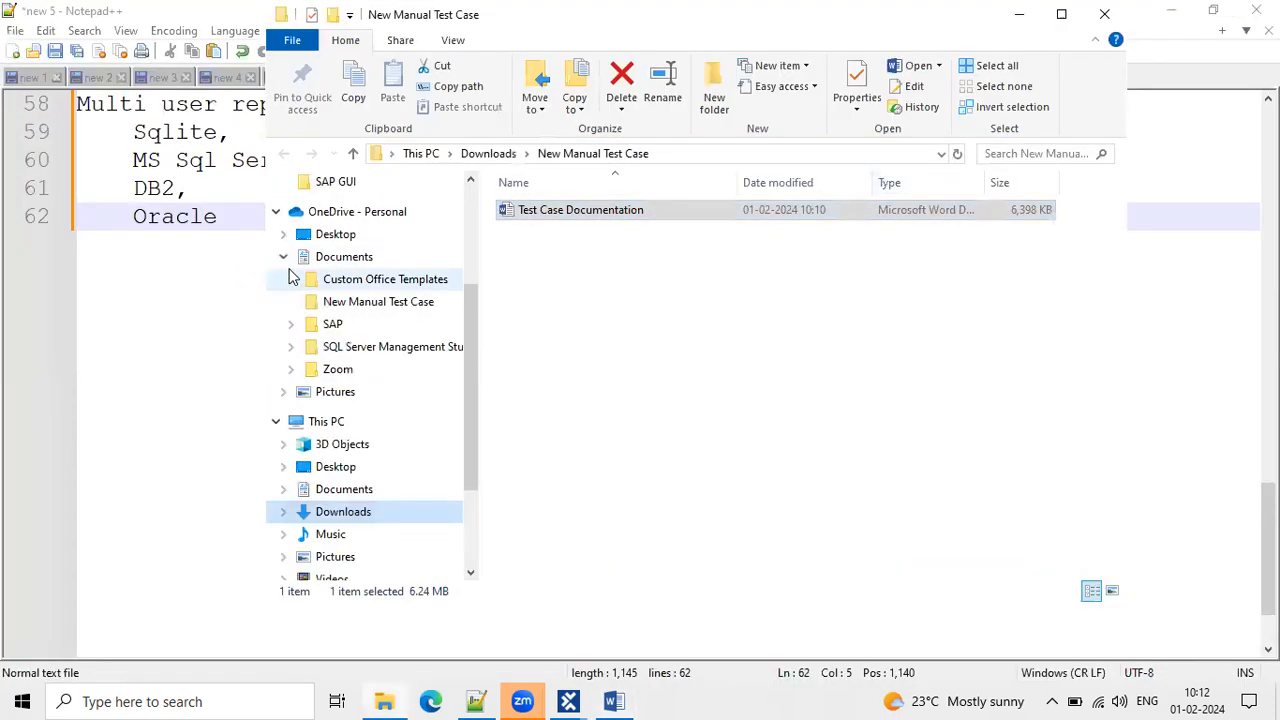
pyautogui.click(283, 257)
pyautogui.click(530, 588)
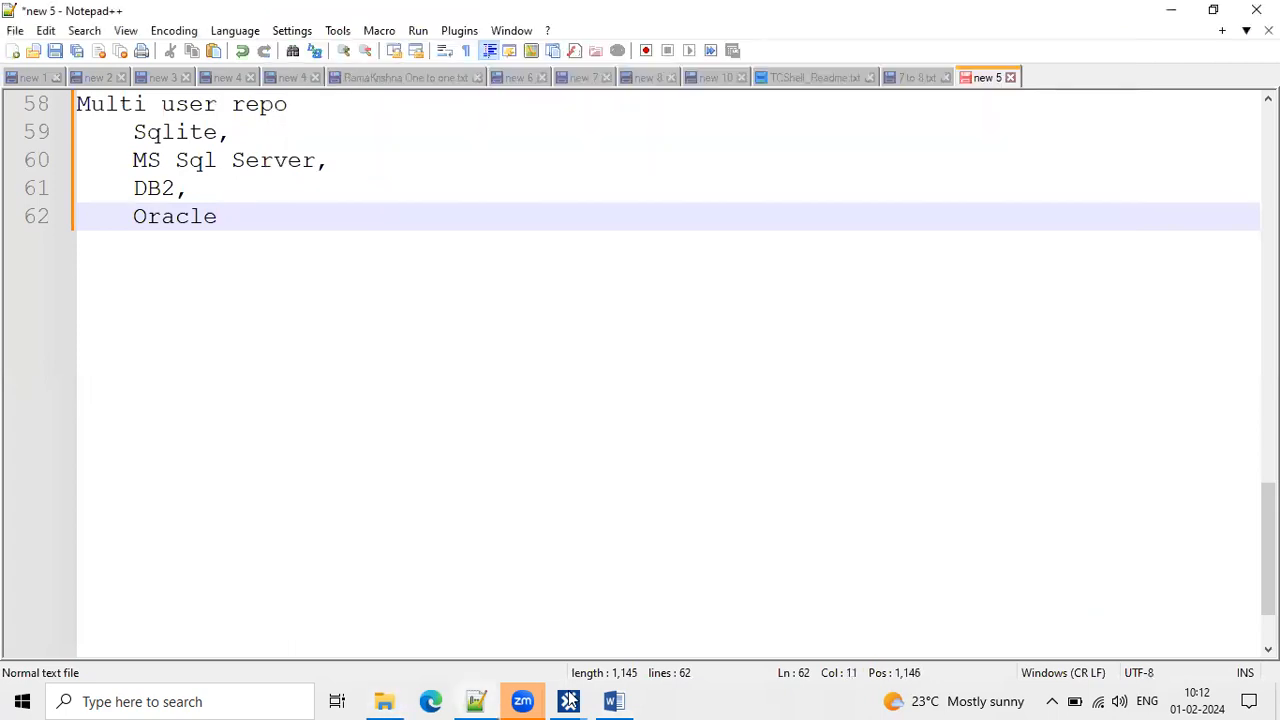
pyautogui.moveTo(572, 700)
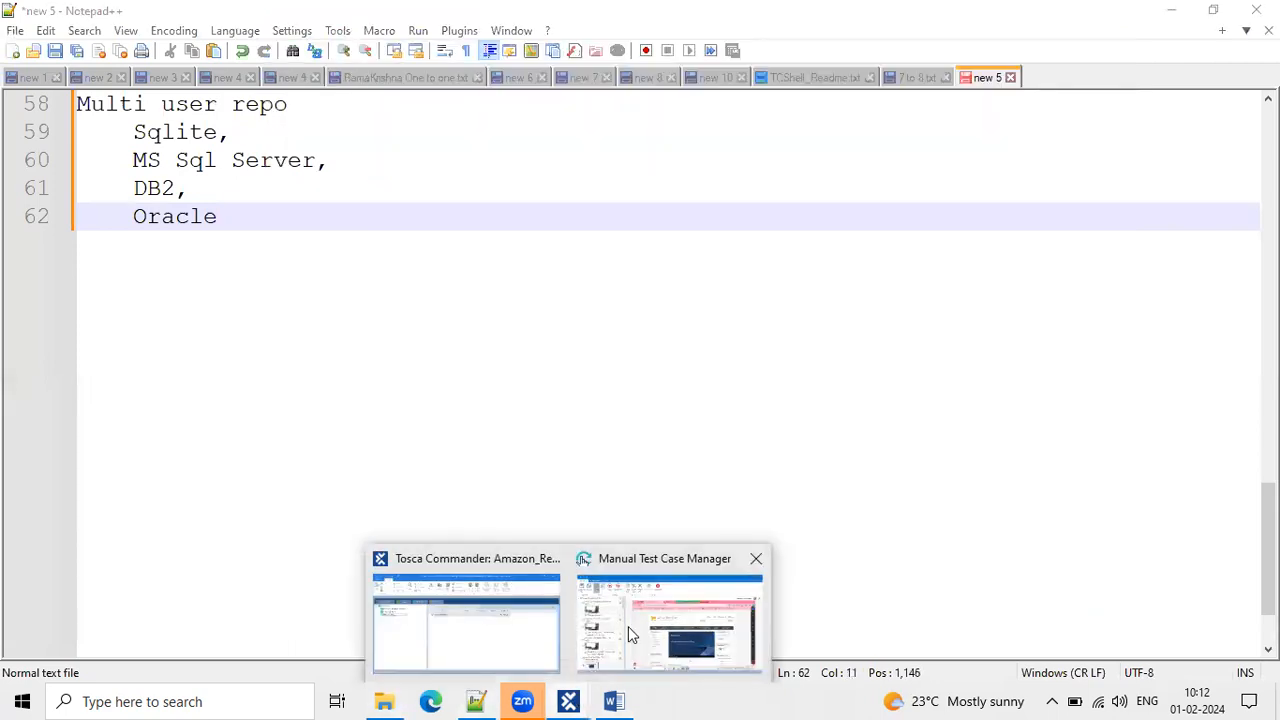
pyautogui.click(525, 617)
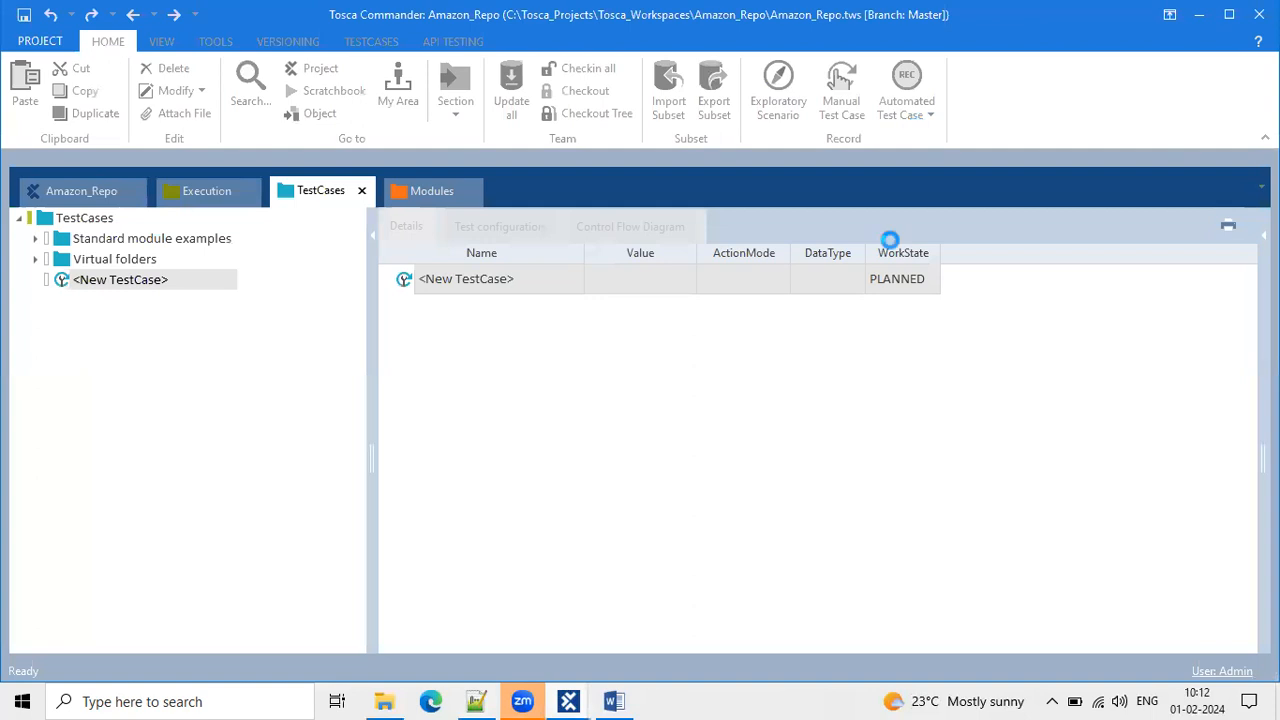
pyautogui.click(627, 698)
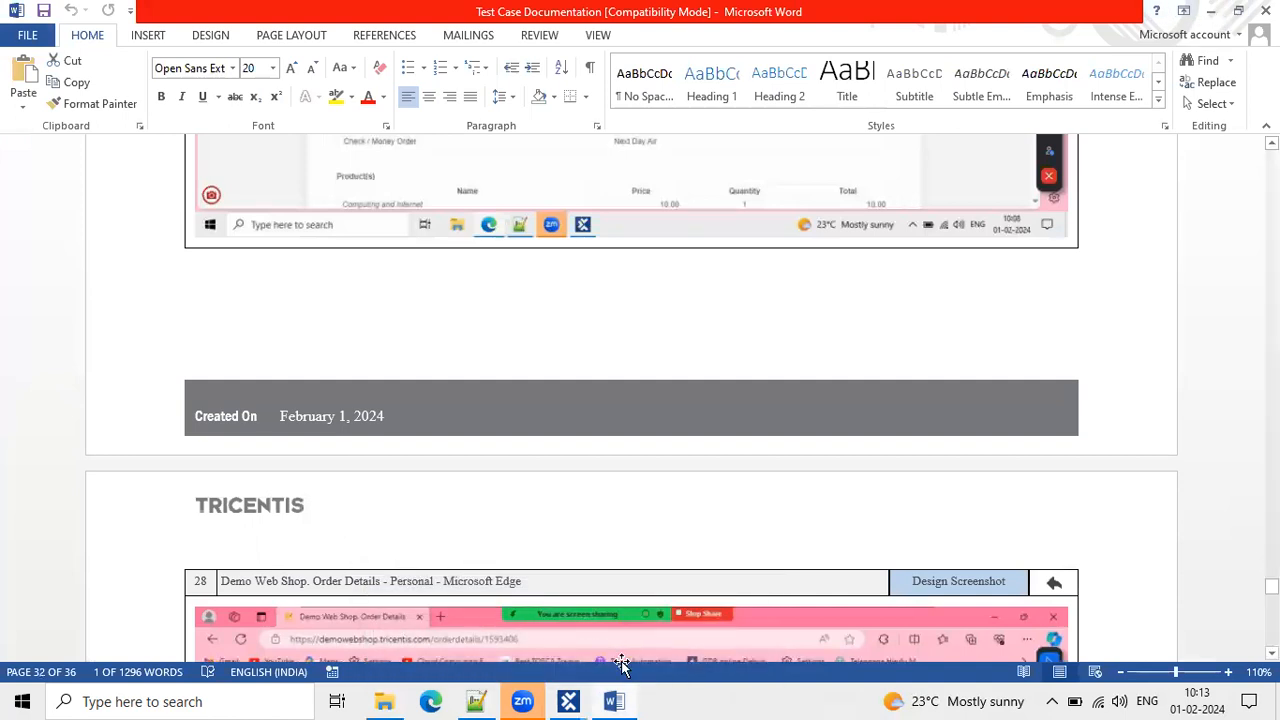
pyautogui.moveTo(568, 701)
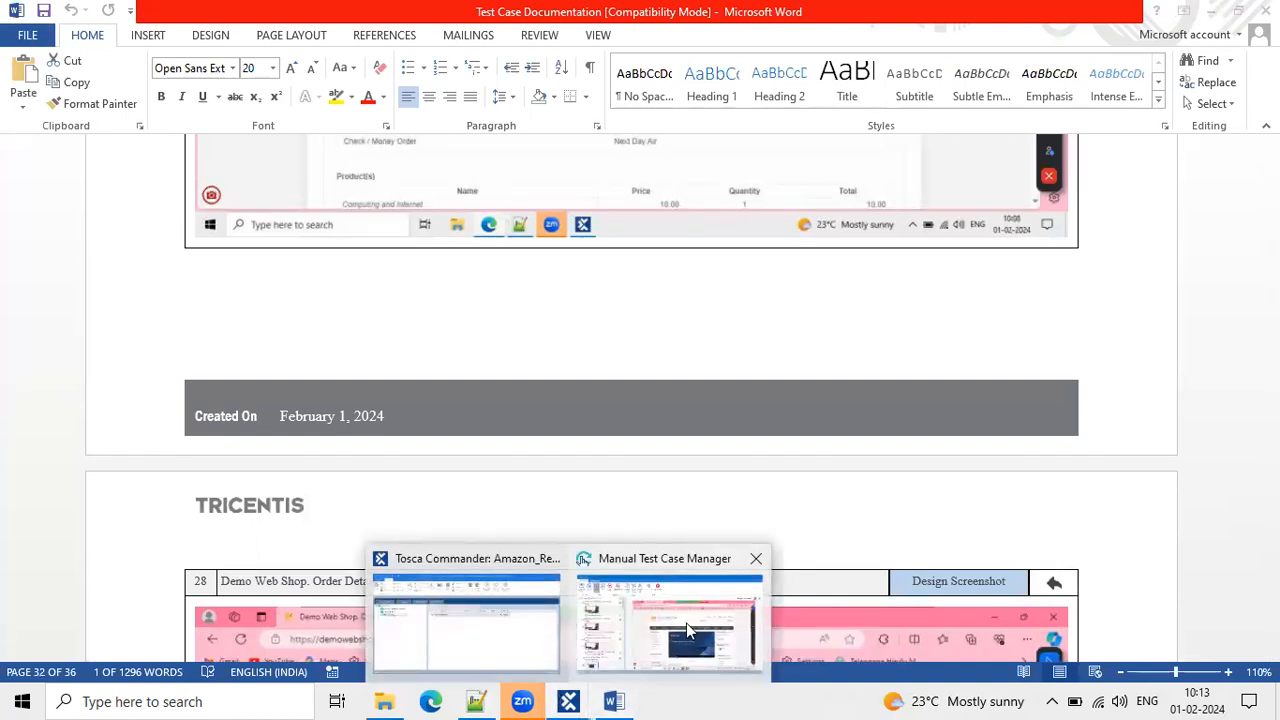
pyautogui.click(686, 623)
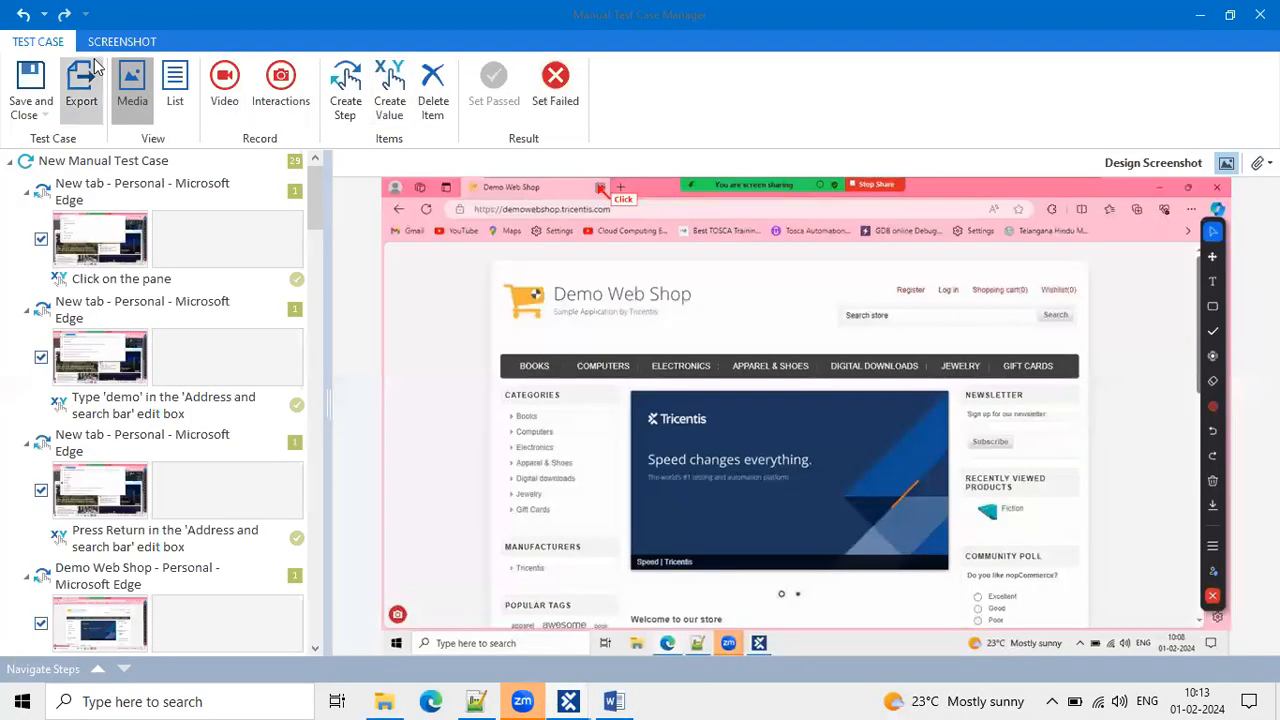
pyautogui.click(50, 72)
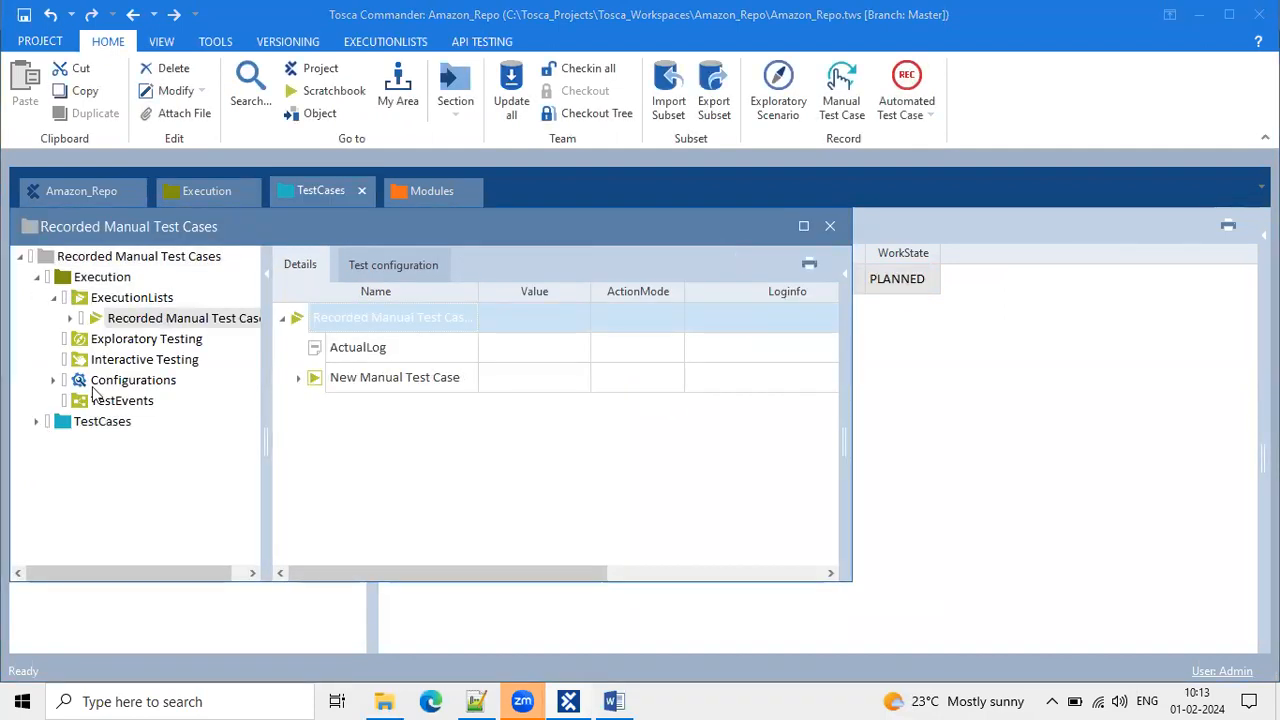
# Dock Recorded Manual Test Cases as a tab and expand TestCases > New Manual Test Case.
pyautogui.moveTo(317, 230); pyautogui.dragTo(418, 212)
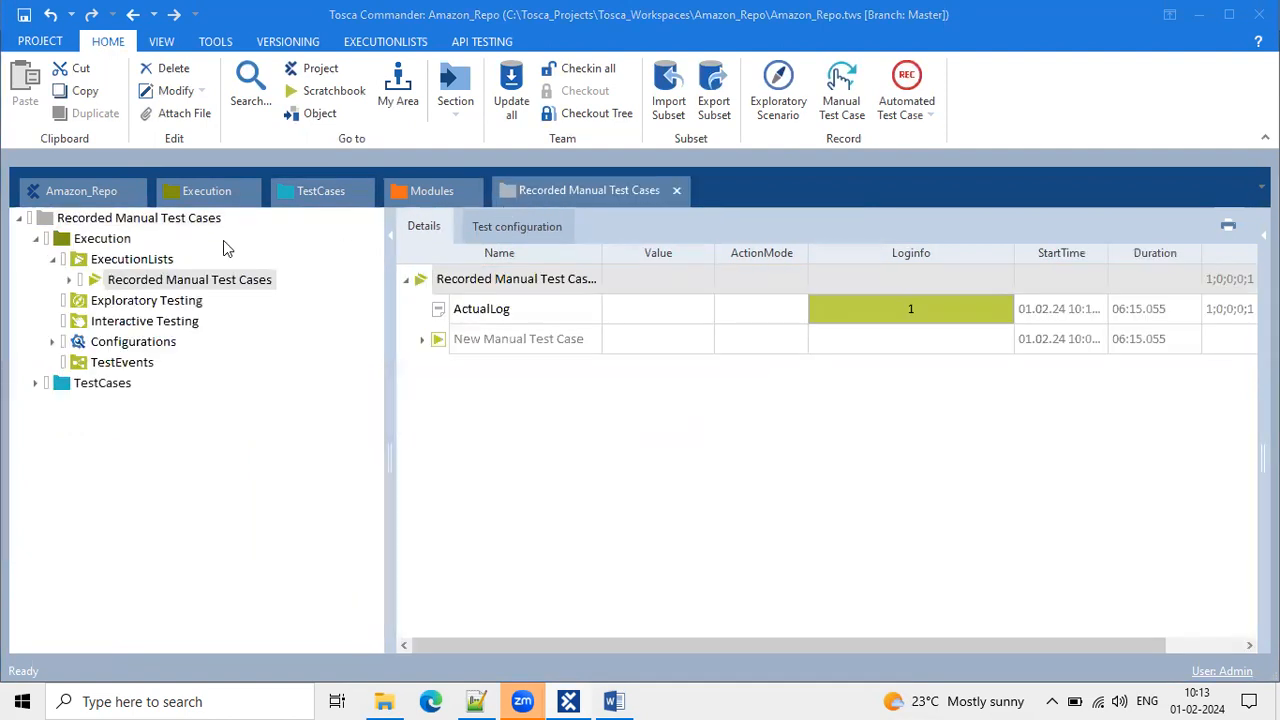
pyautogui.click(34, 384)
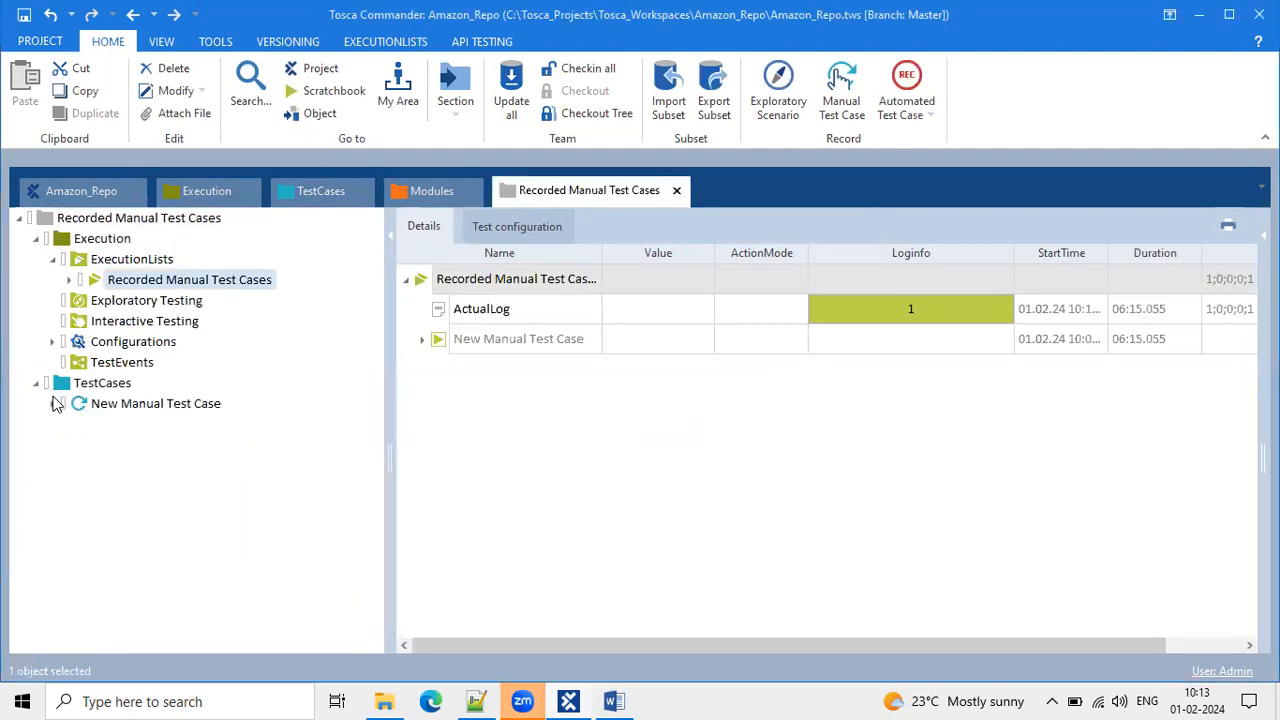
pyautogui.doubleClick(108, 405)
pyautogui.scroll(-3, 107, 408)
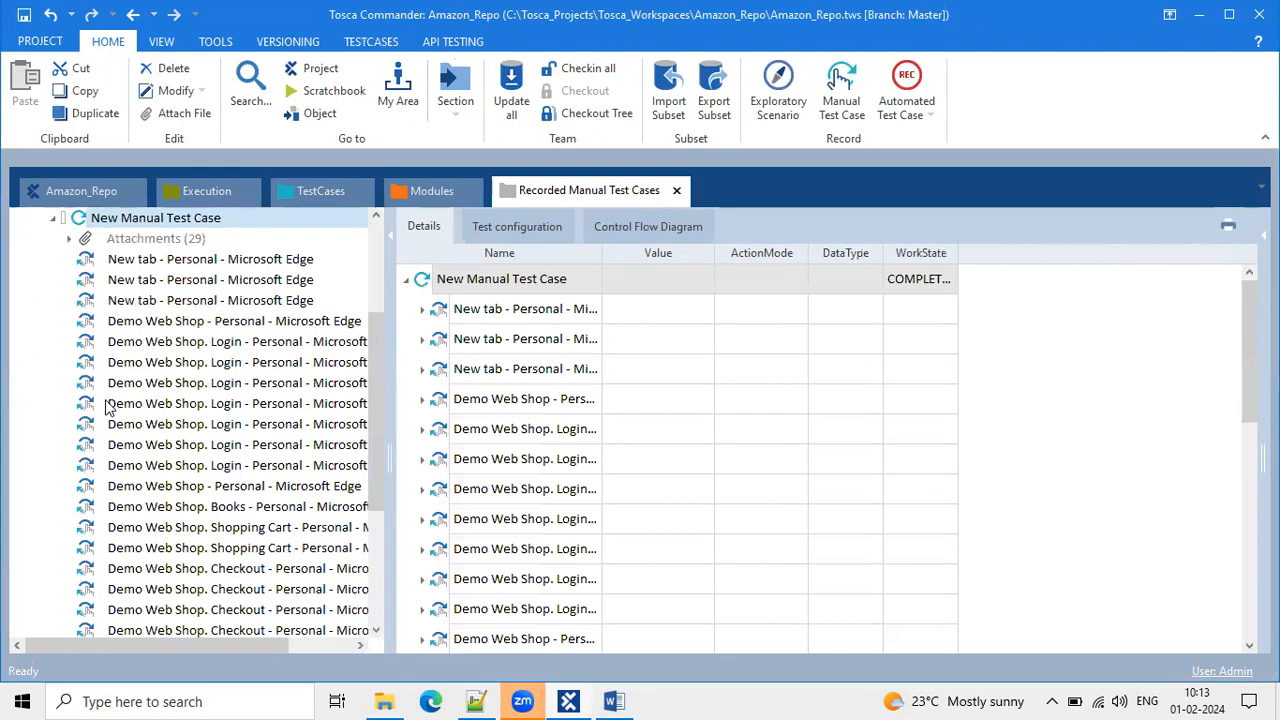
pyautogui.scroll(-3, 215, 505)
pyautogui.scroll(-1, 212, 508)
pyautogui.scroll(5, 212, 508)
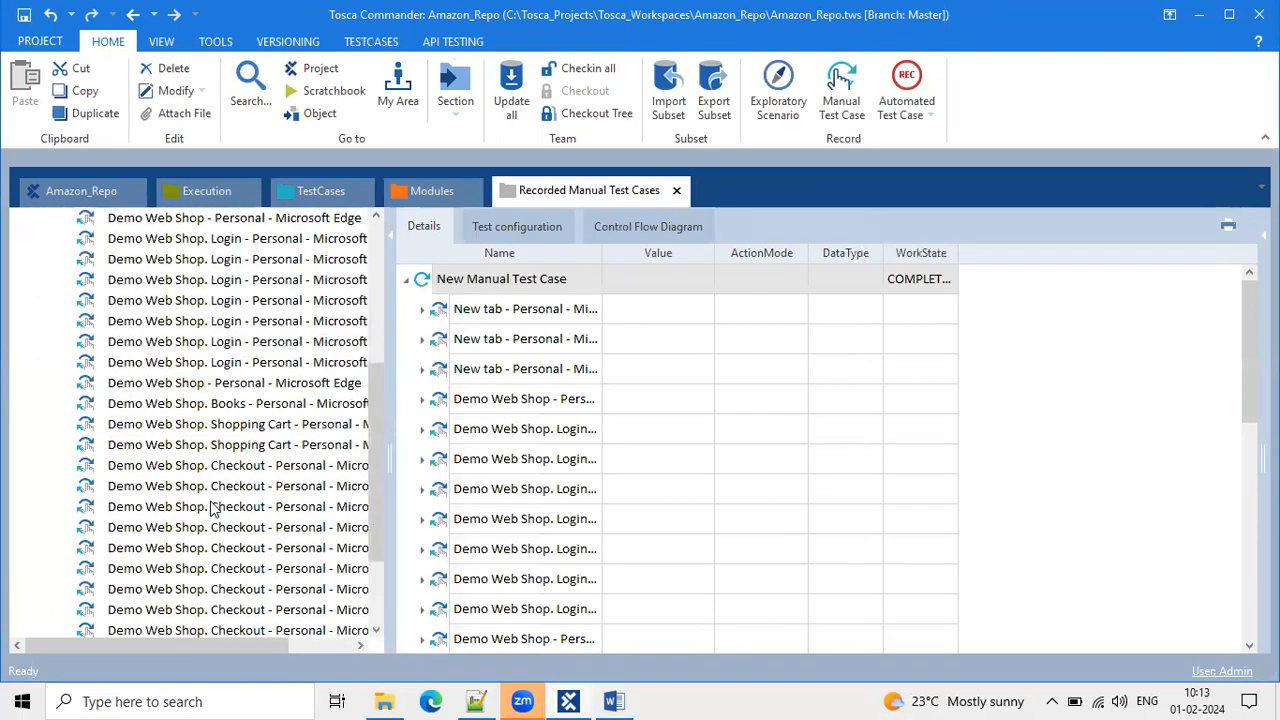
# Inspect the New tab and Demo Web Shop. Login steps, then collapse New Manual Test Case.
pyautogui.click(220, 341)
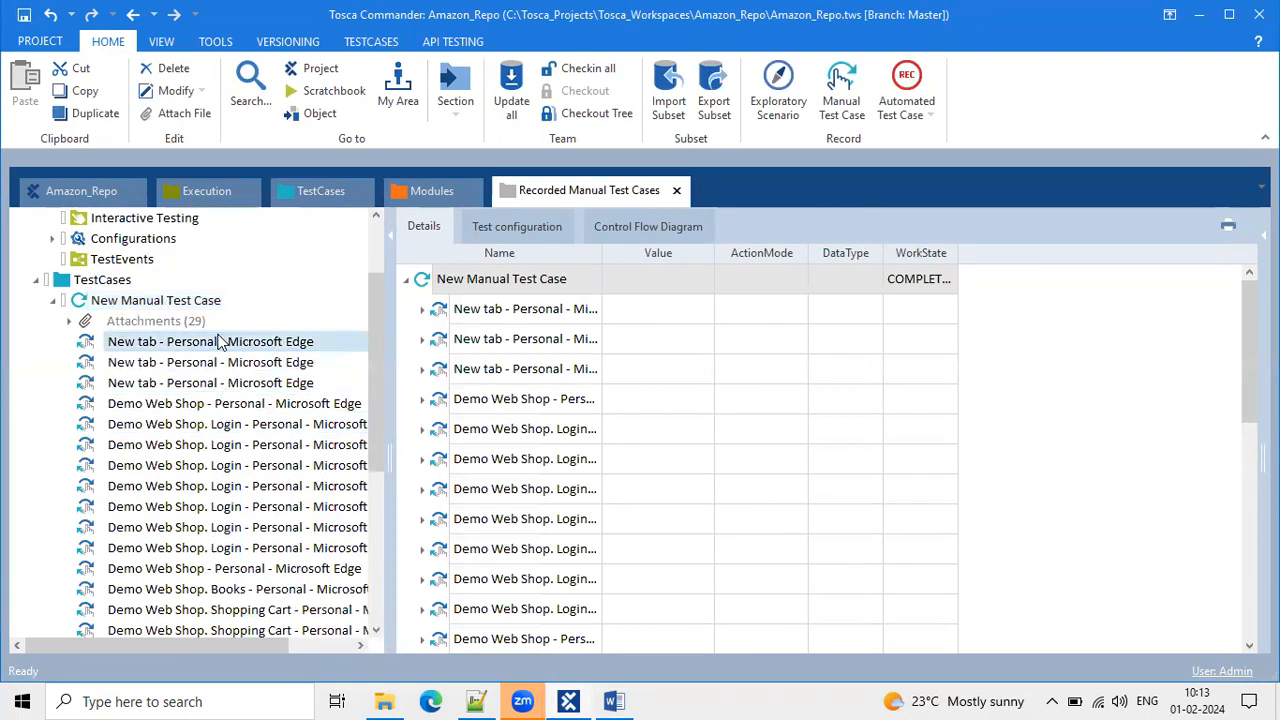
pyautogui.click(228, 363)
pyautogui.click(228, 383)
pyautogui.click(234, 444)
pyautogui.click(228, 506)
pyautogui.click(225, 547)
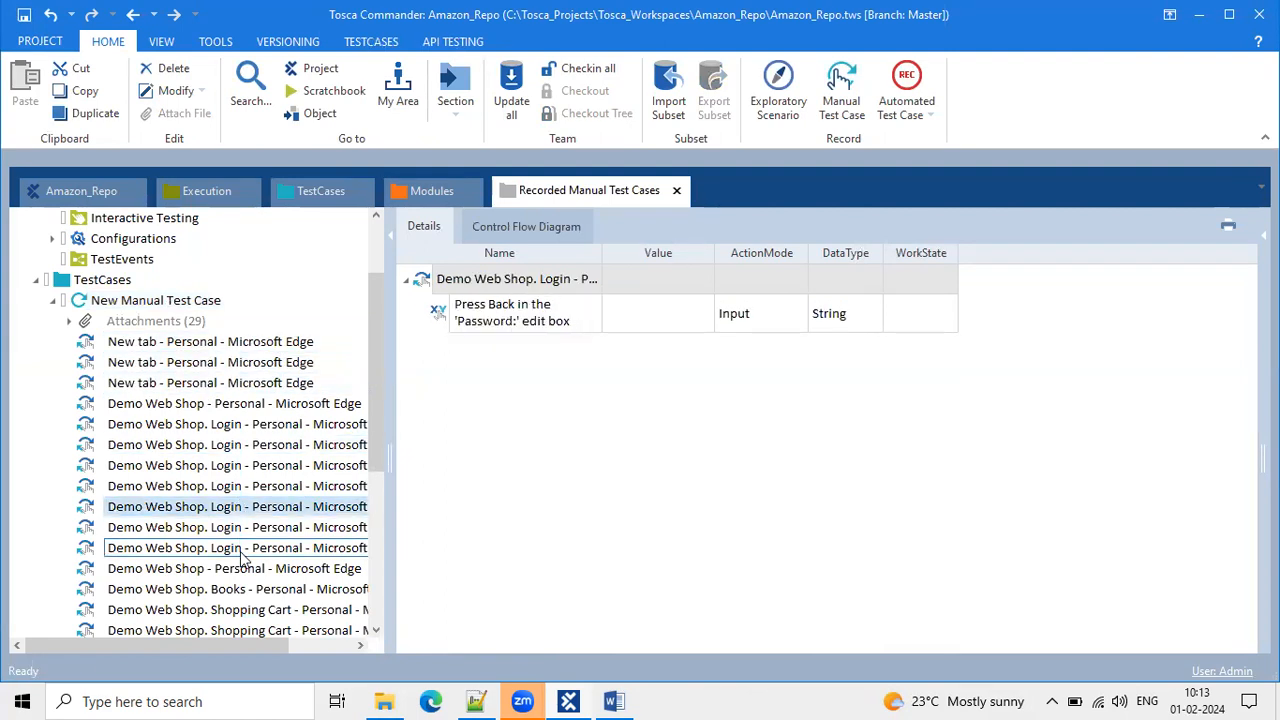
pyautogui.click(215, 424)
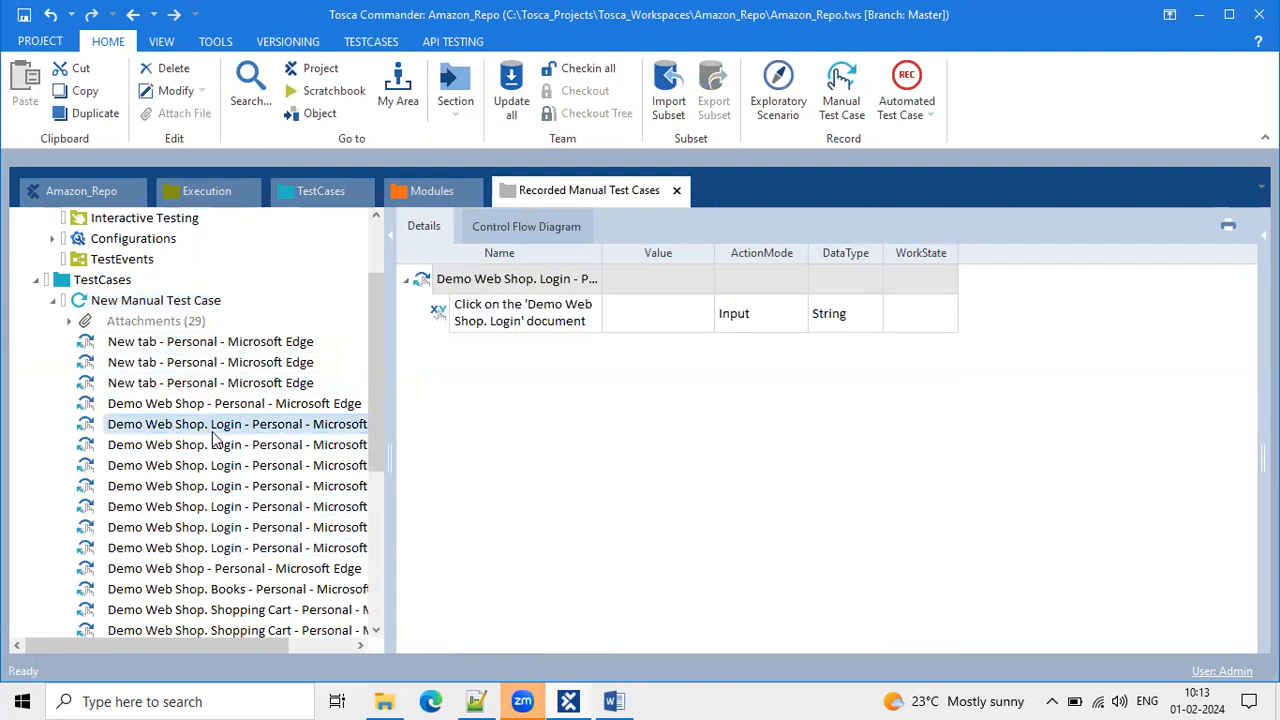
pyautogui.click(80, 302)
pyautogui.click(54, 304)
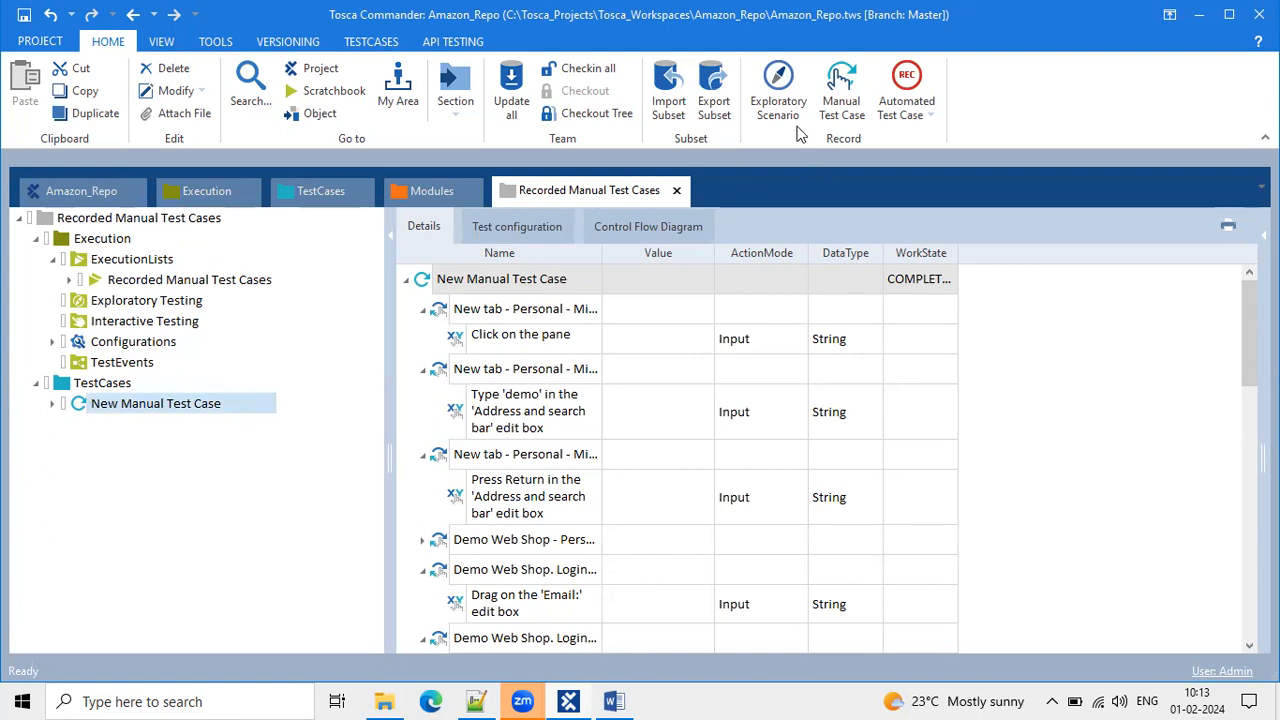
# Check the Automated Test Case options, collapse ExecutionLists, Execution and TestCases, and view TestCases' steps.
pyautogui.click(929, 118)
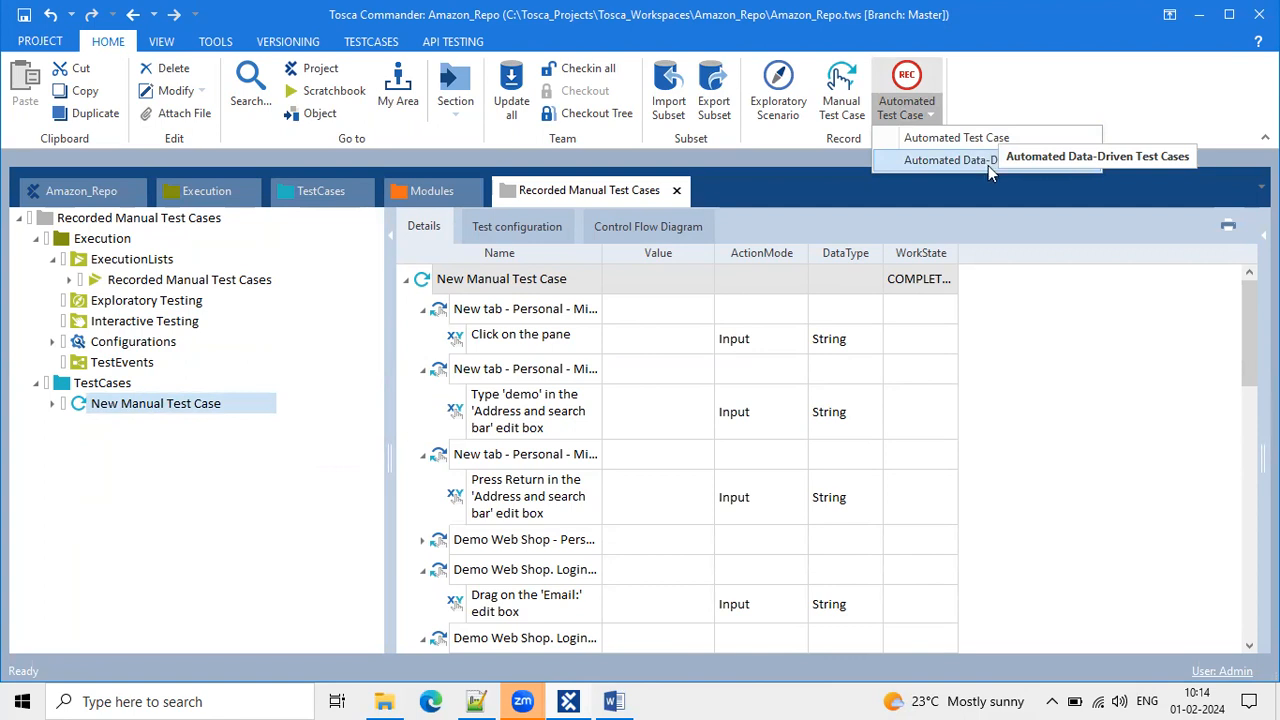
pyautogui.click(1071, 251)
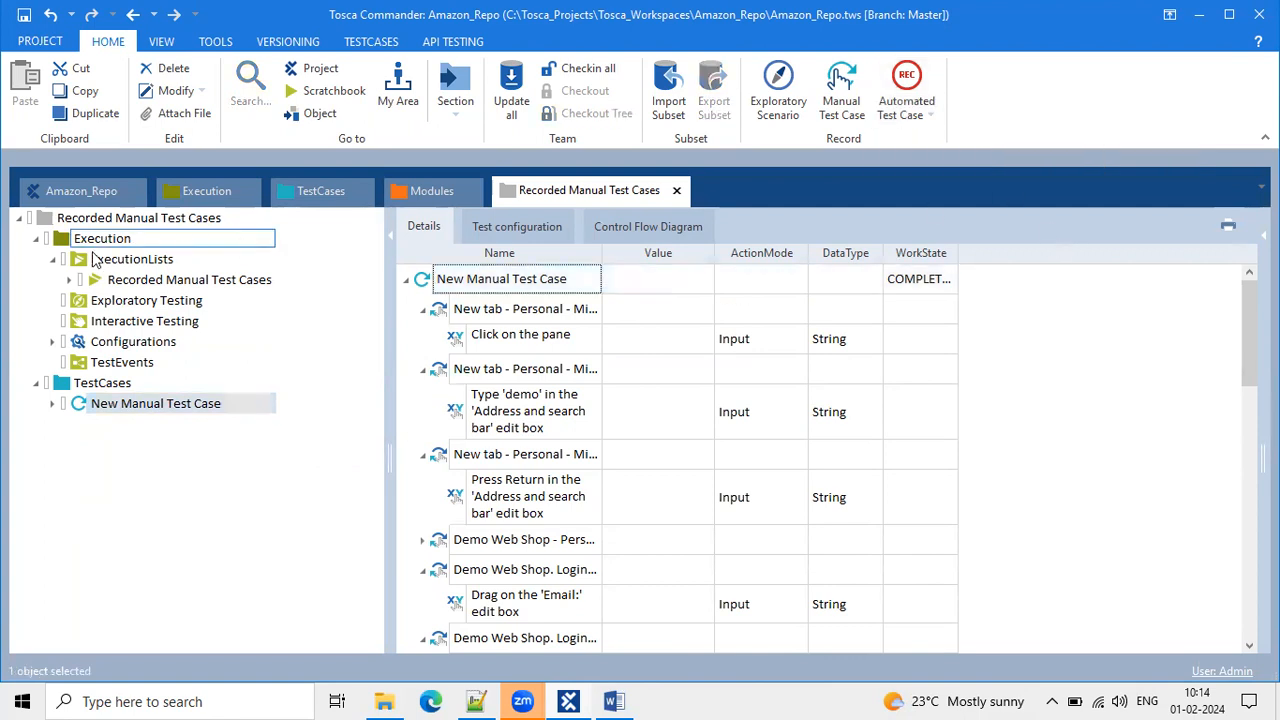
pyautogui.click(52, 259)
pyautogui.click(36, 239)
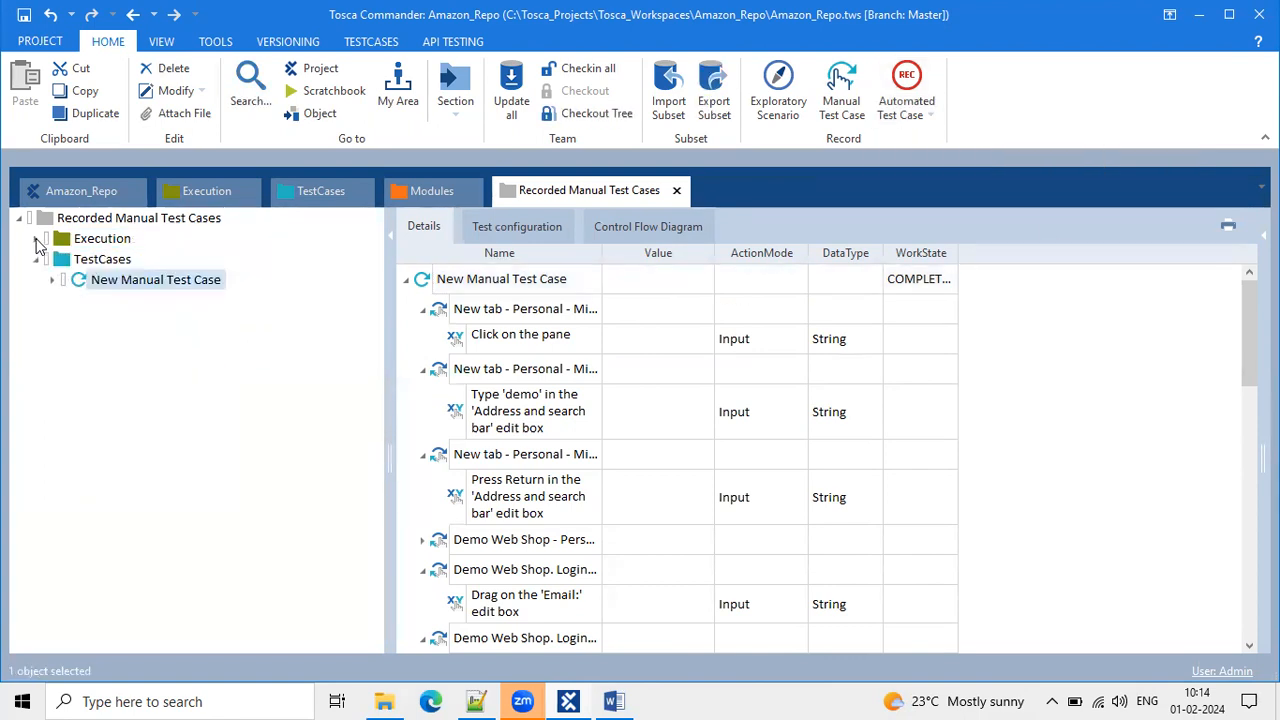
pyautogui.click(36, 259)
pyautogui.click(548, 368)
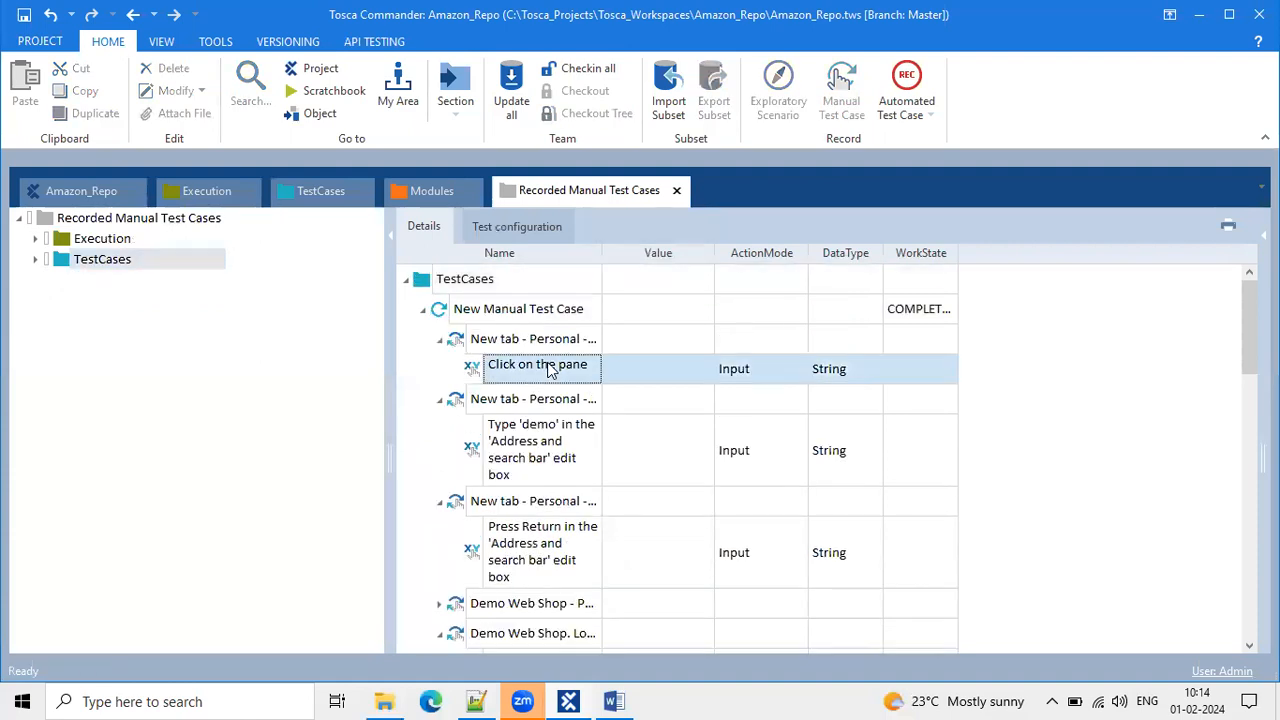
pyautogui.click(507, 117)
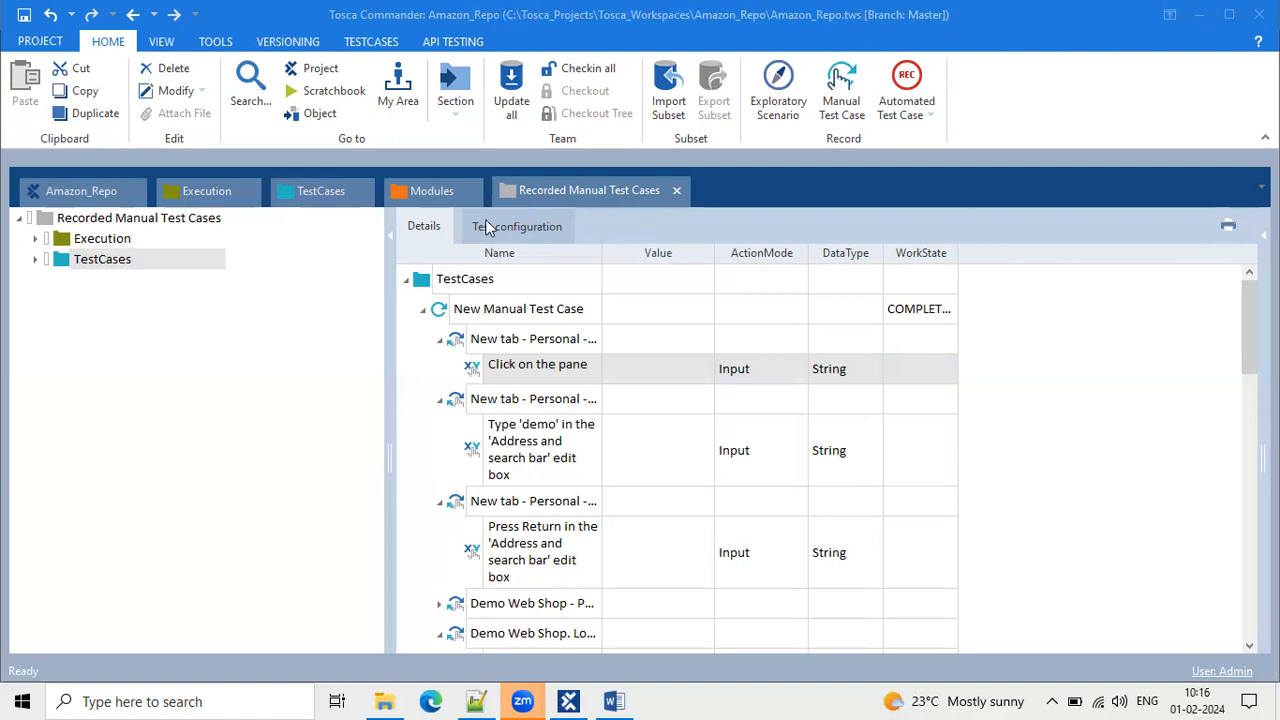
# Switch between the Modules and TestCases views, keeping the <New TestCase> name unchanged.
pyautogui.click(417, 190)
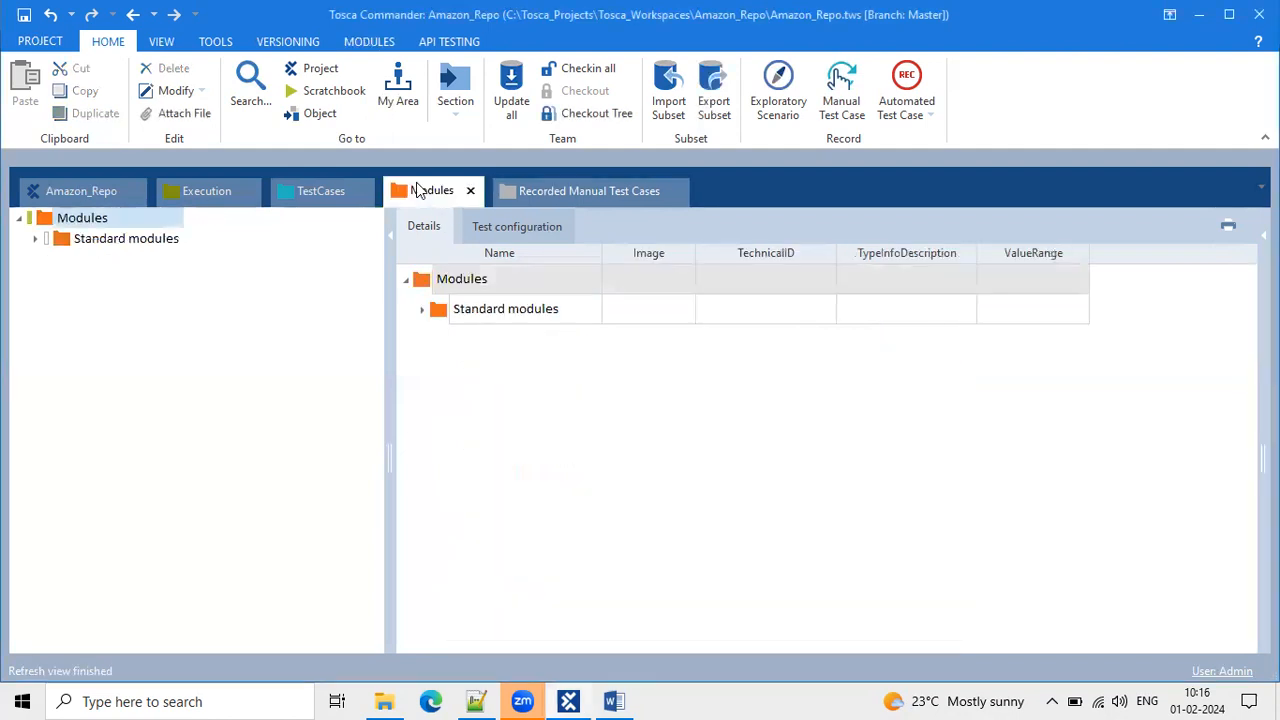
pyautogui.click(320, 191)
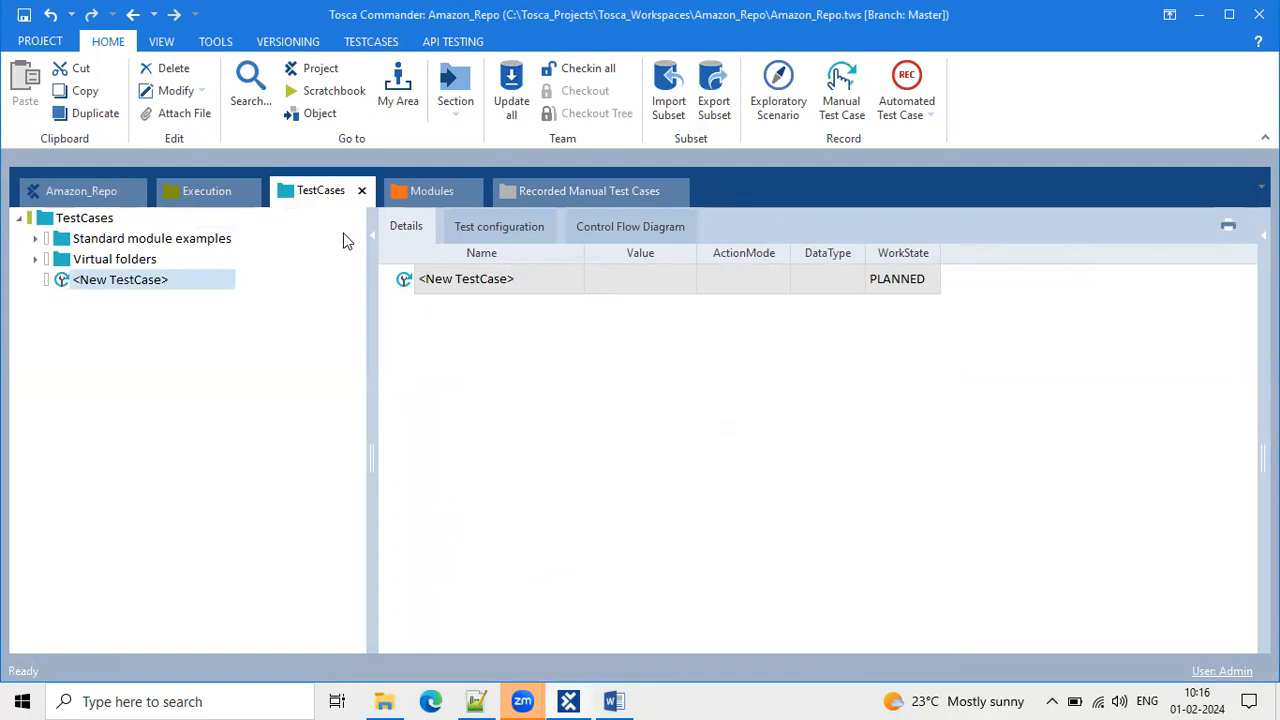
pyautogui.click(449, 191)
pyautogui.click(298, 193)
pyautogui.click(90, 279)
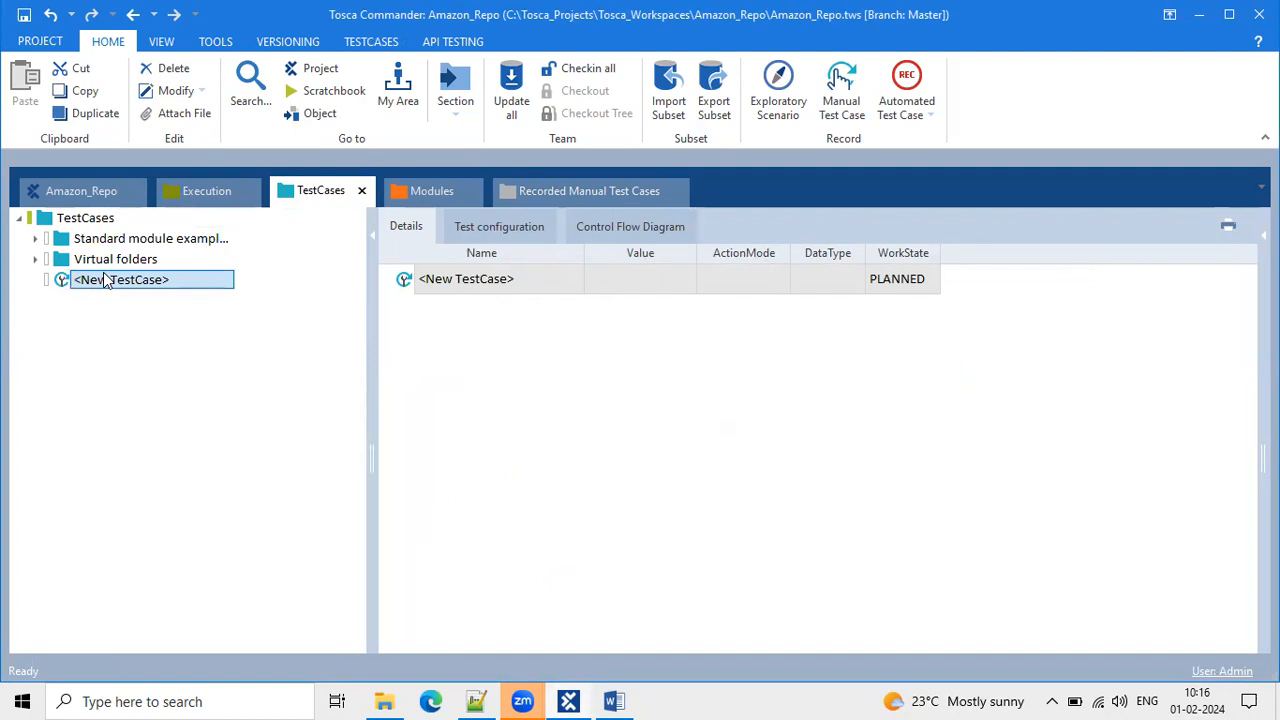
pyautogui.press('Return')
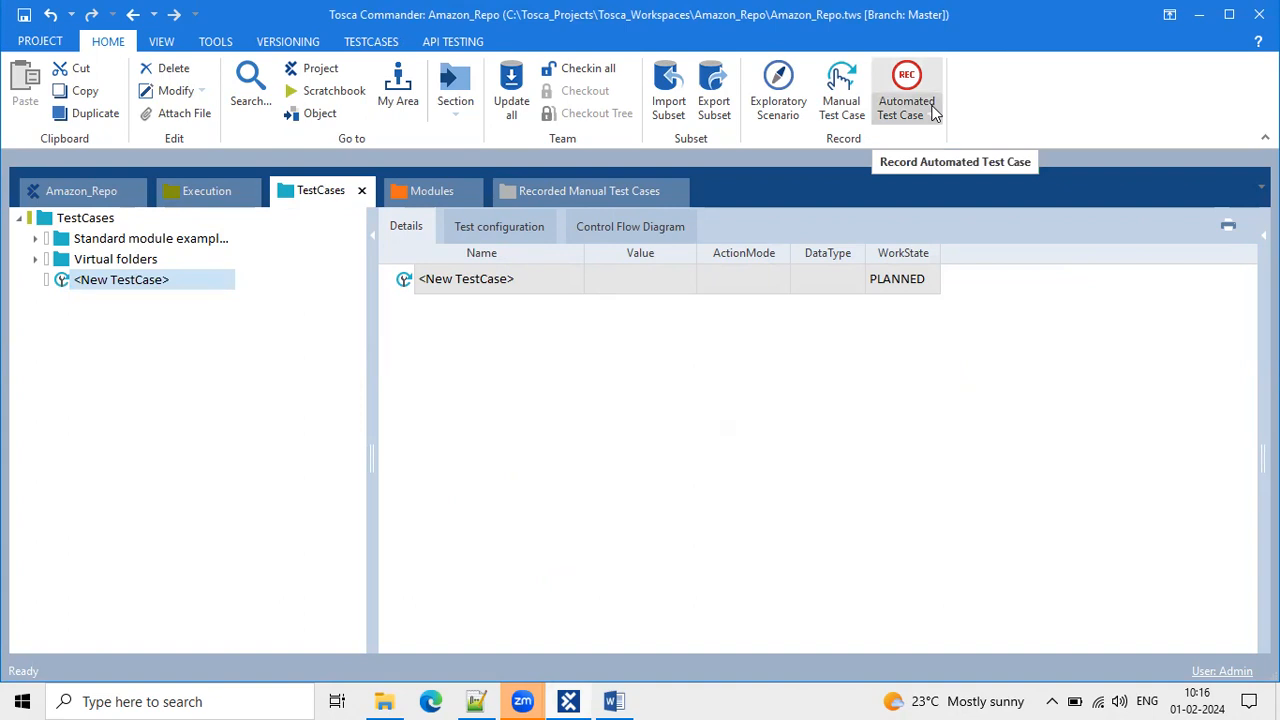
# Back in TestCases, widen the details area and start Automated Test Case (REC) recording.
pyautogui.click(430, 190)
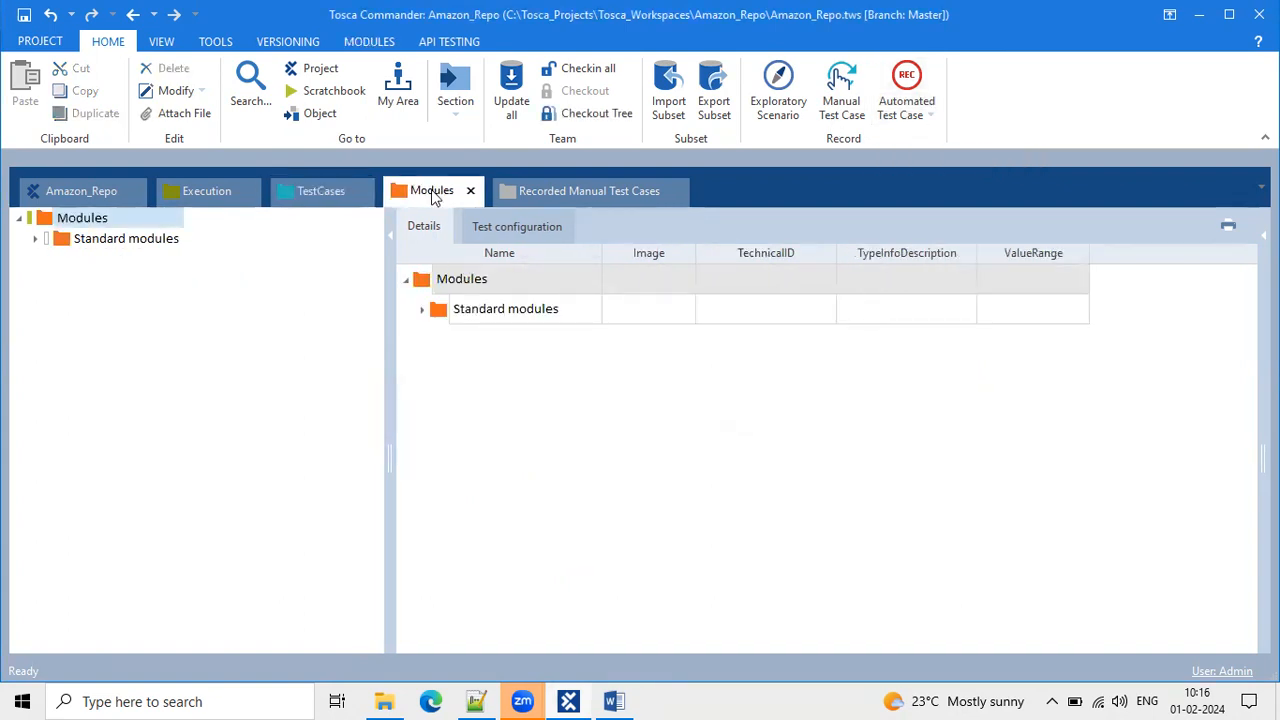
pyautogui.click(284, 193)
pyautogui.click(425, 189)
pyautogui.click(320, 192)
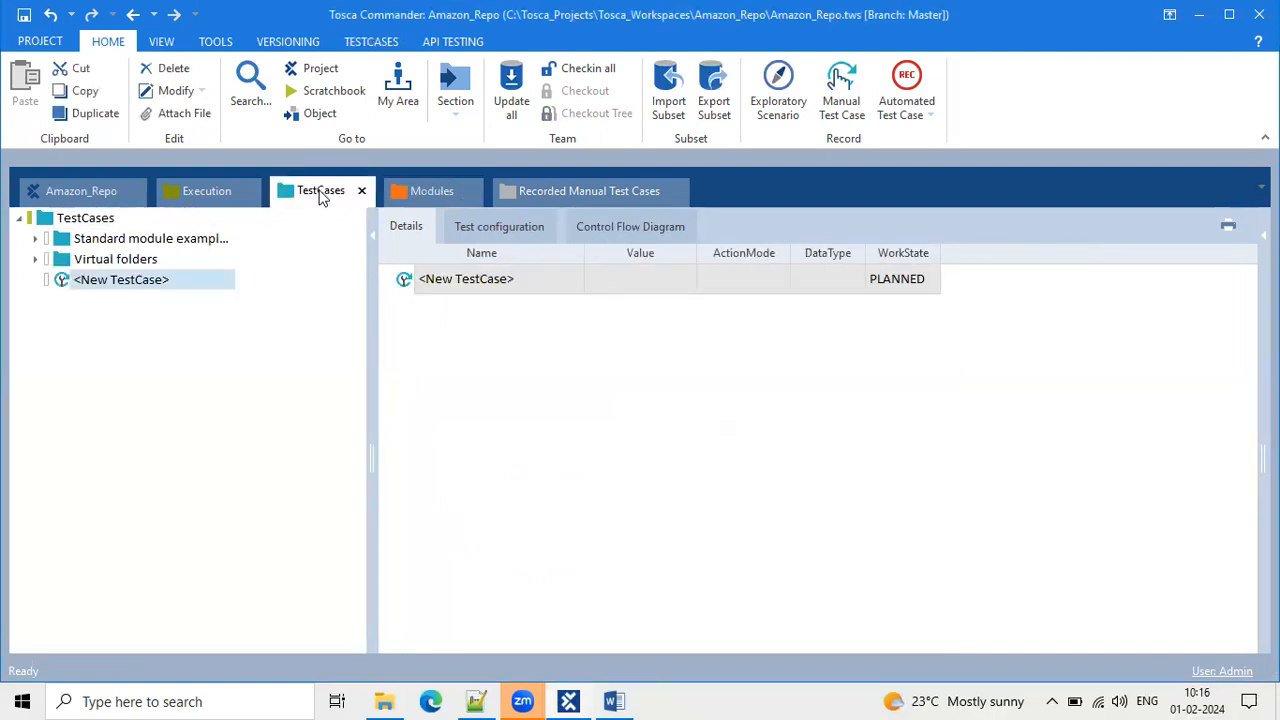
pyautogui.moveTo(371, 417); pyautogui.dragTo(338, 396)
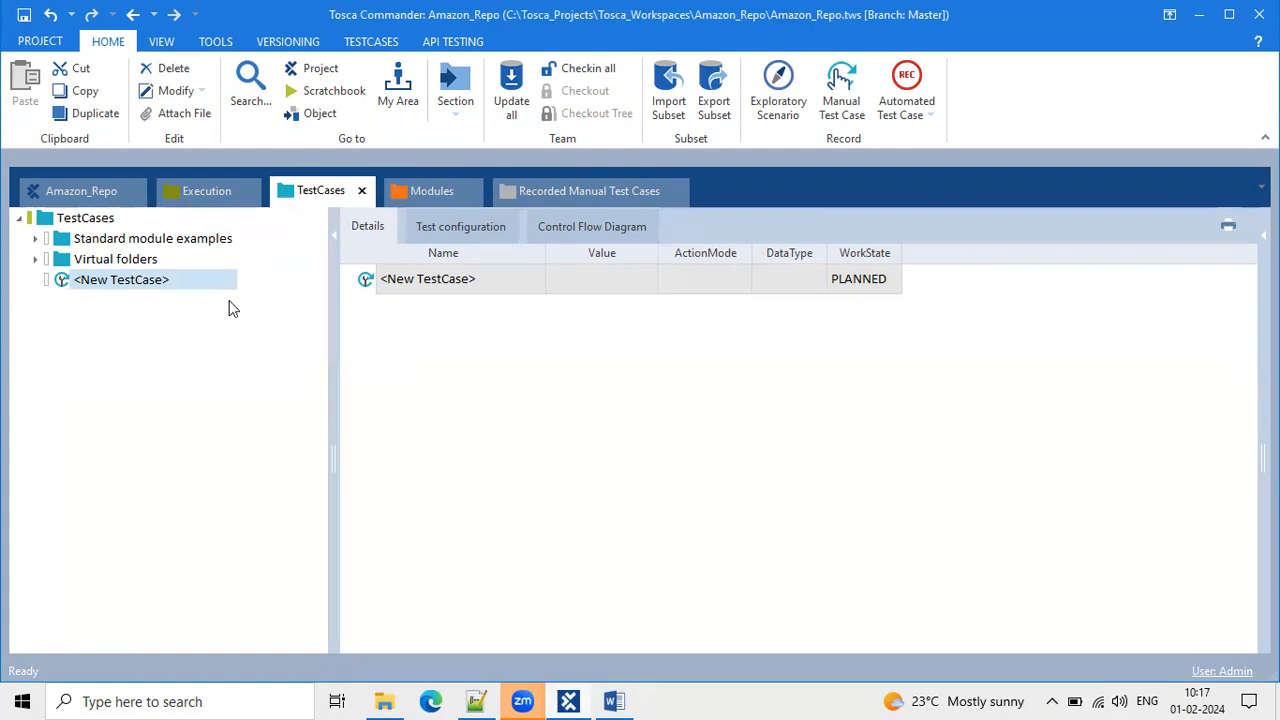
pyautogui.click(910, 78)
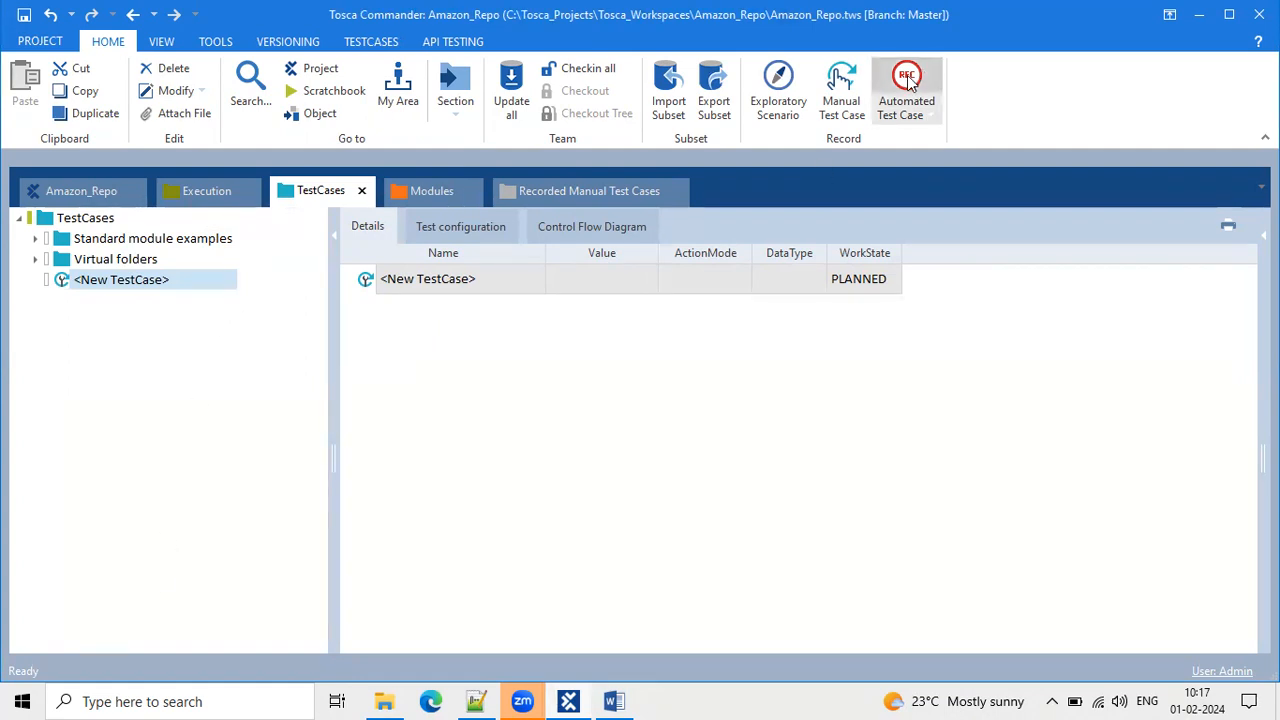
# Open Microsoft Edge for the recording and switch to the running Tosca recorder.
pyautogui.click(433, 701)
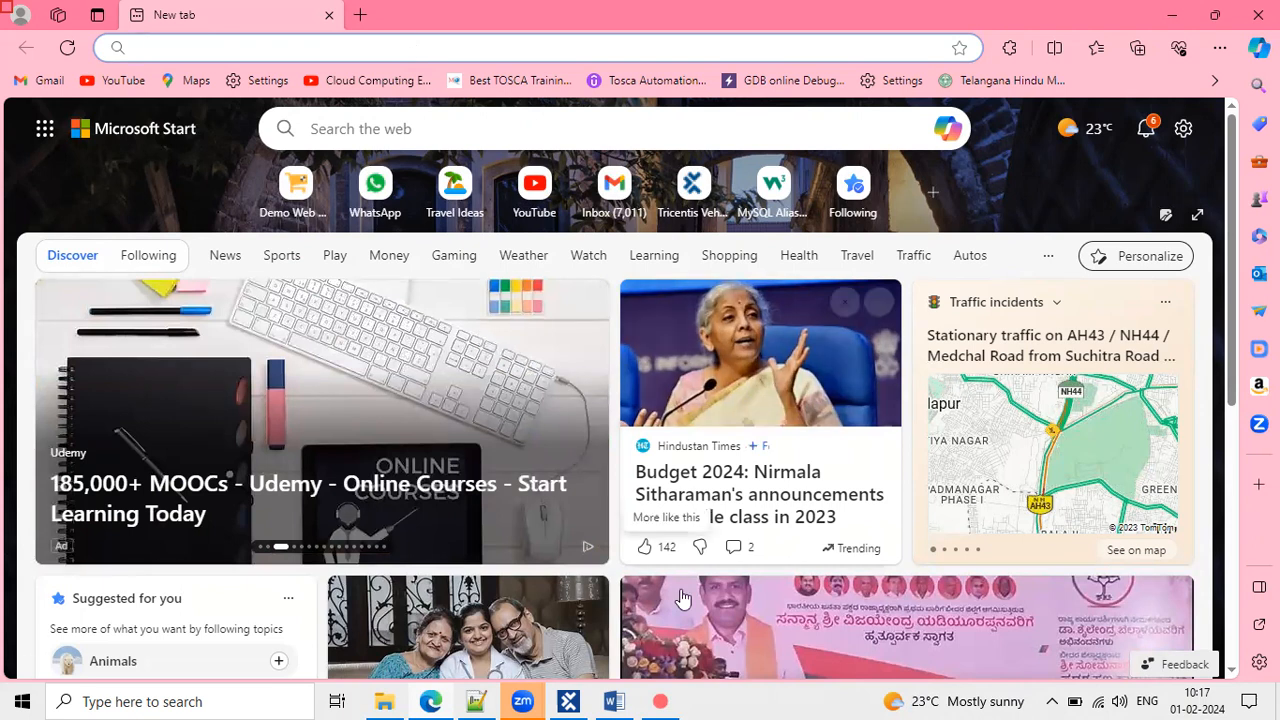
pyautogui.click(662, 700)
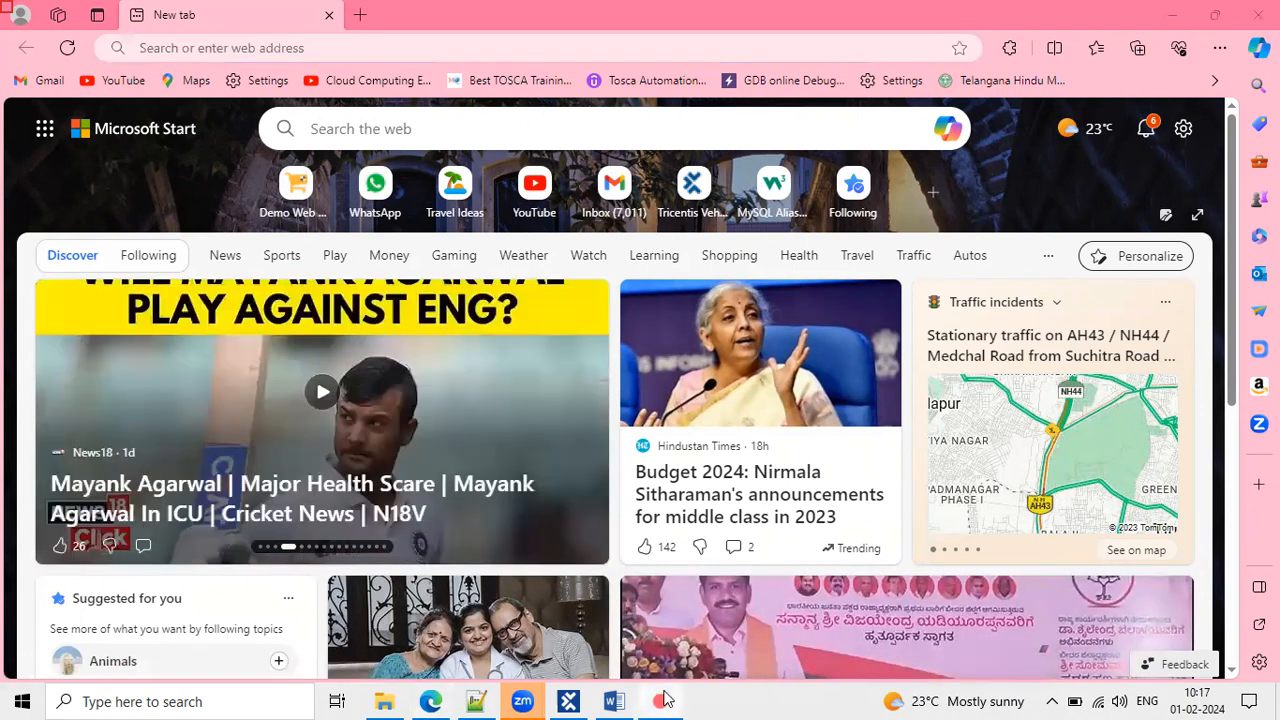
pyautogui.click(664, 698)
pyautogui.click(664, 699)
pyautogui.click(664, 699)
pyautogui.click(664, 699)
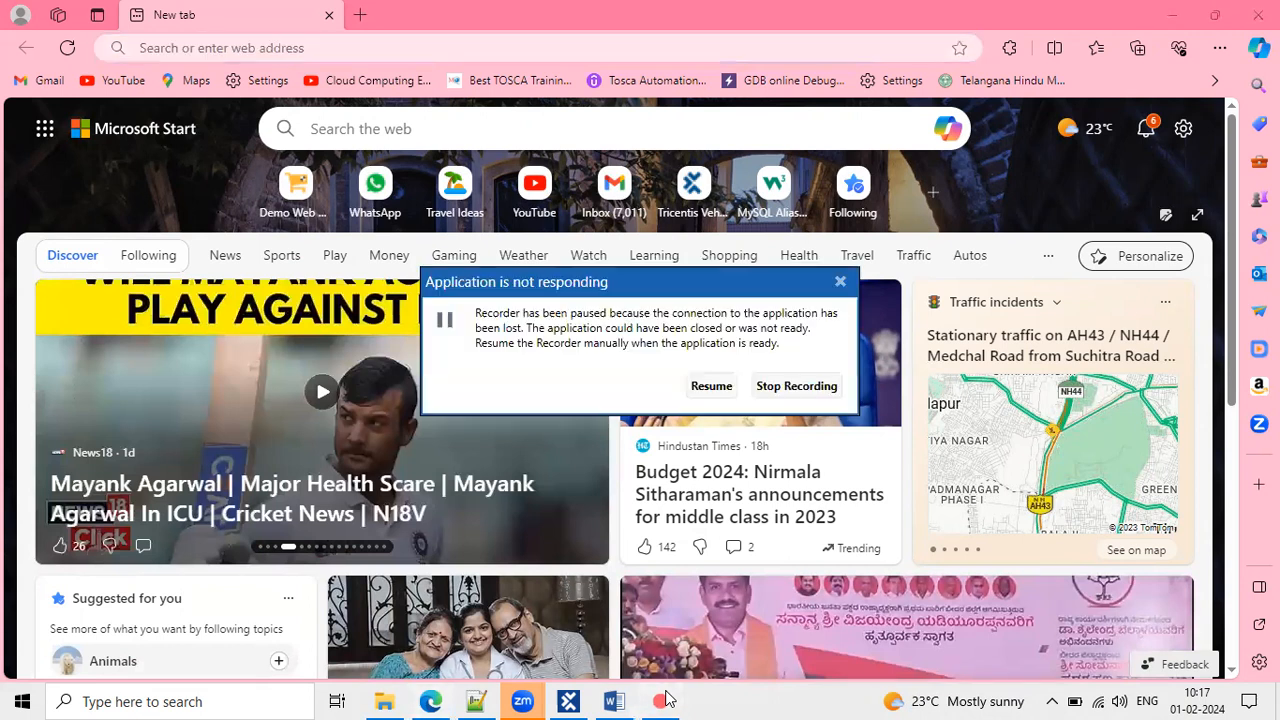
# Resume the paused recorder and check its taskbar options.
pyautogui.click(709, 387)
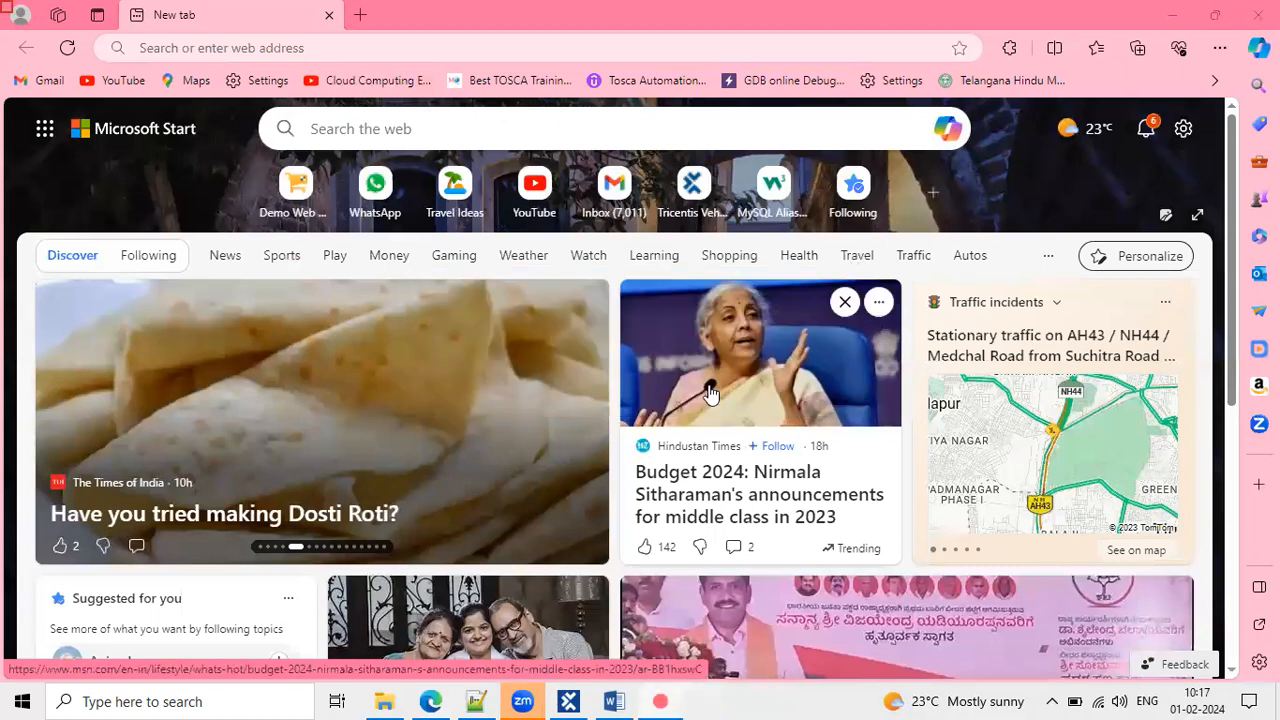
pyautogui.rightClick(668, 698)
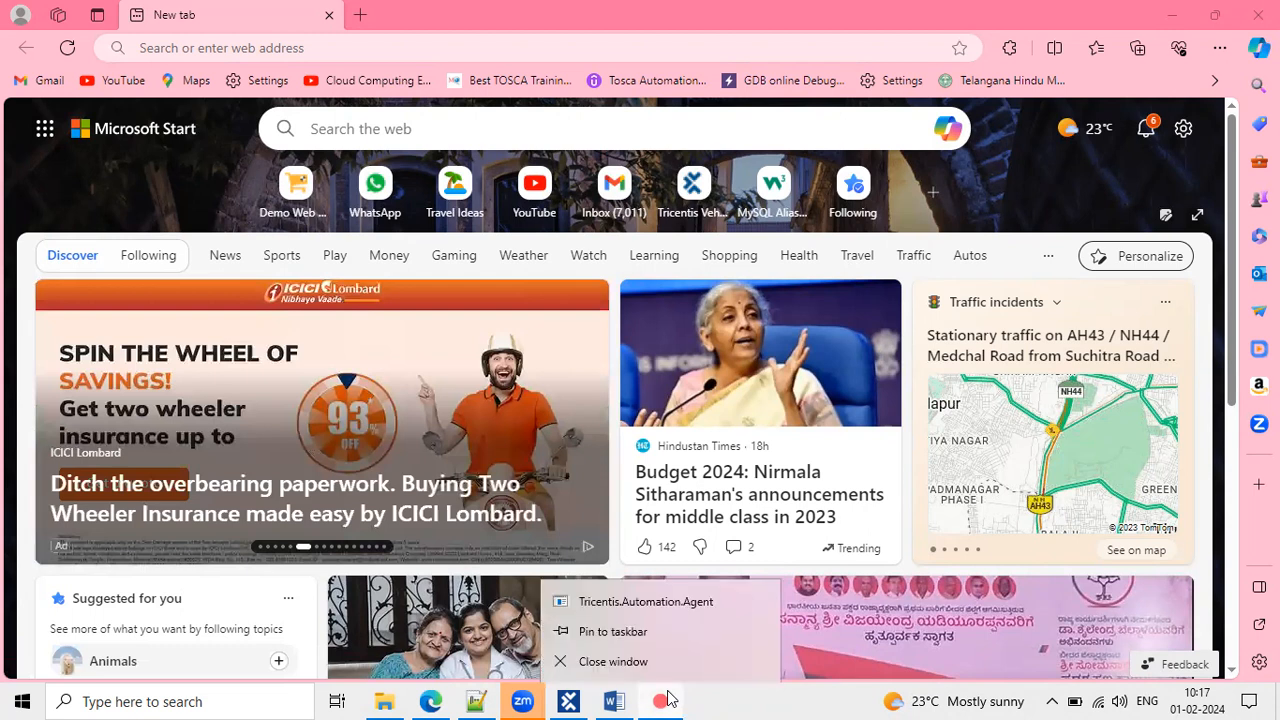
pyautogui.click(732, 698)
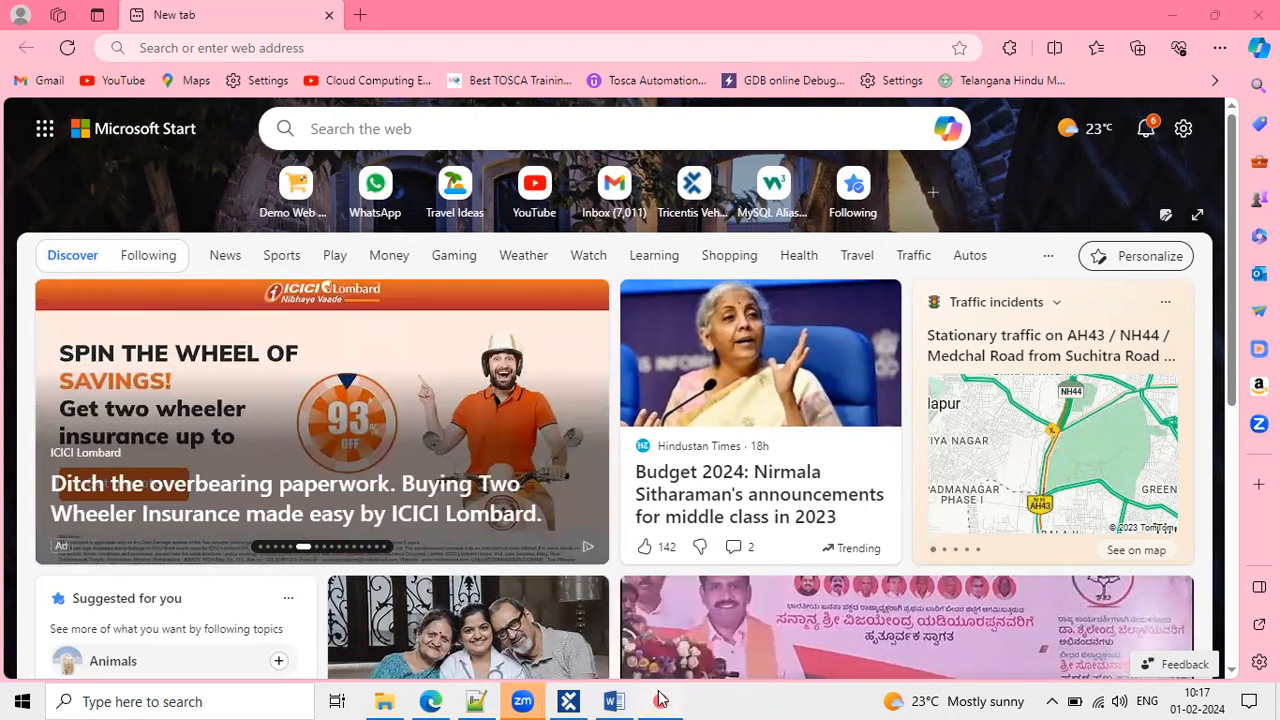
pyautogui.moveTo(661, 699)
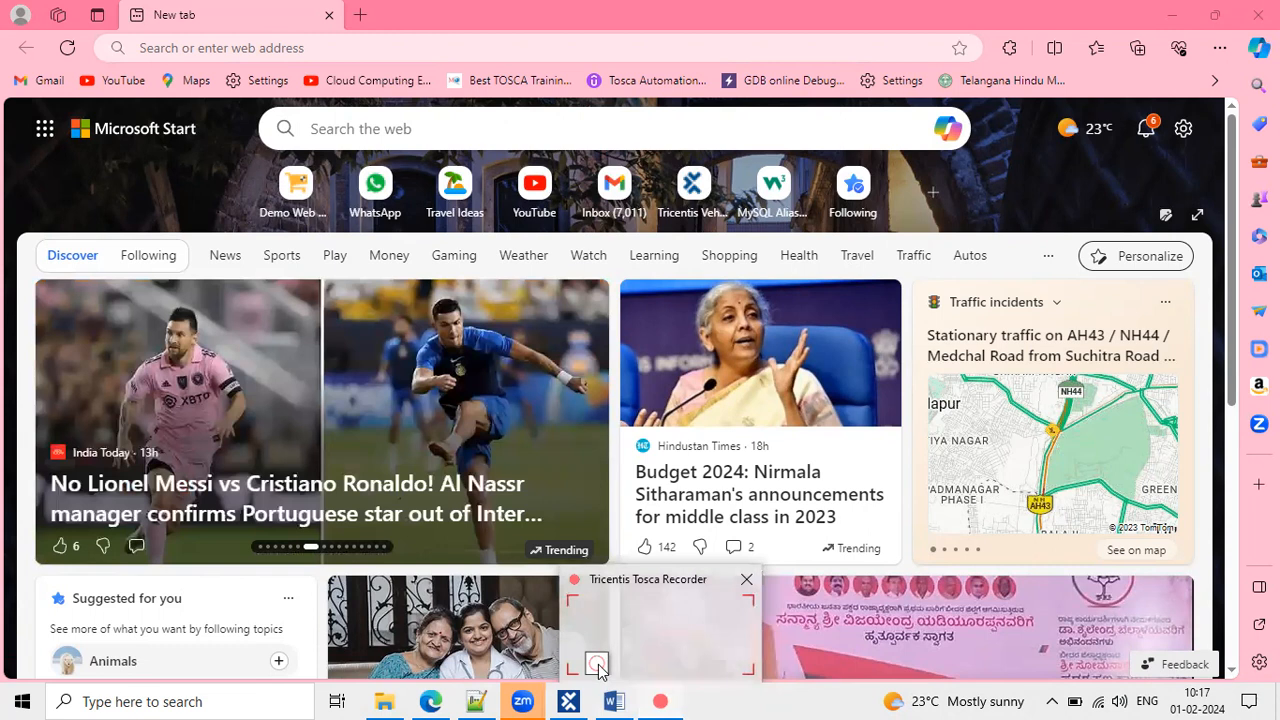
# Load demowebshop.tricentis.com from the Edge address bar.
pyautogui.click(362, 48)
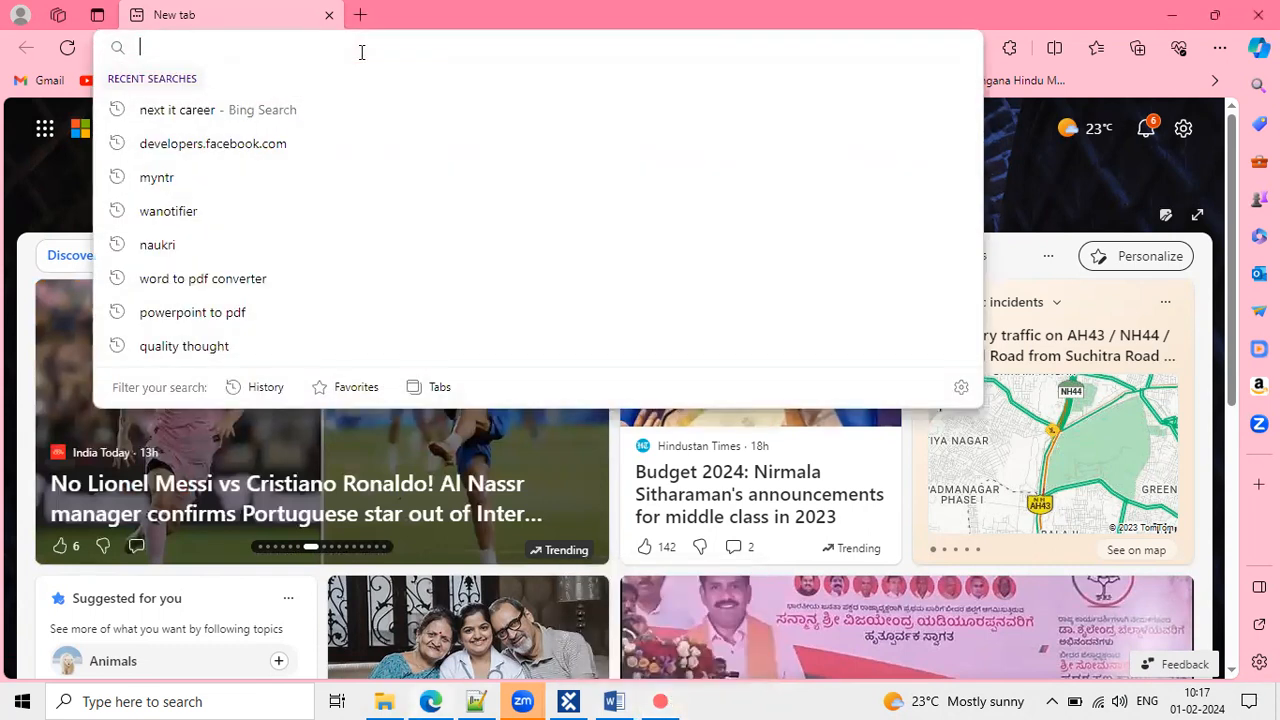
pyautogui.write('d')
pyautogui.press('Return')
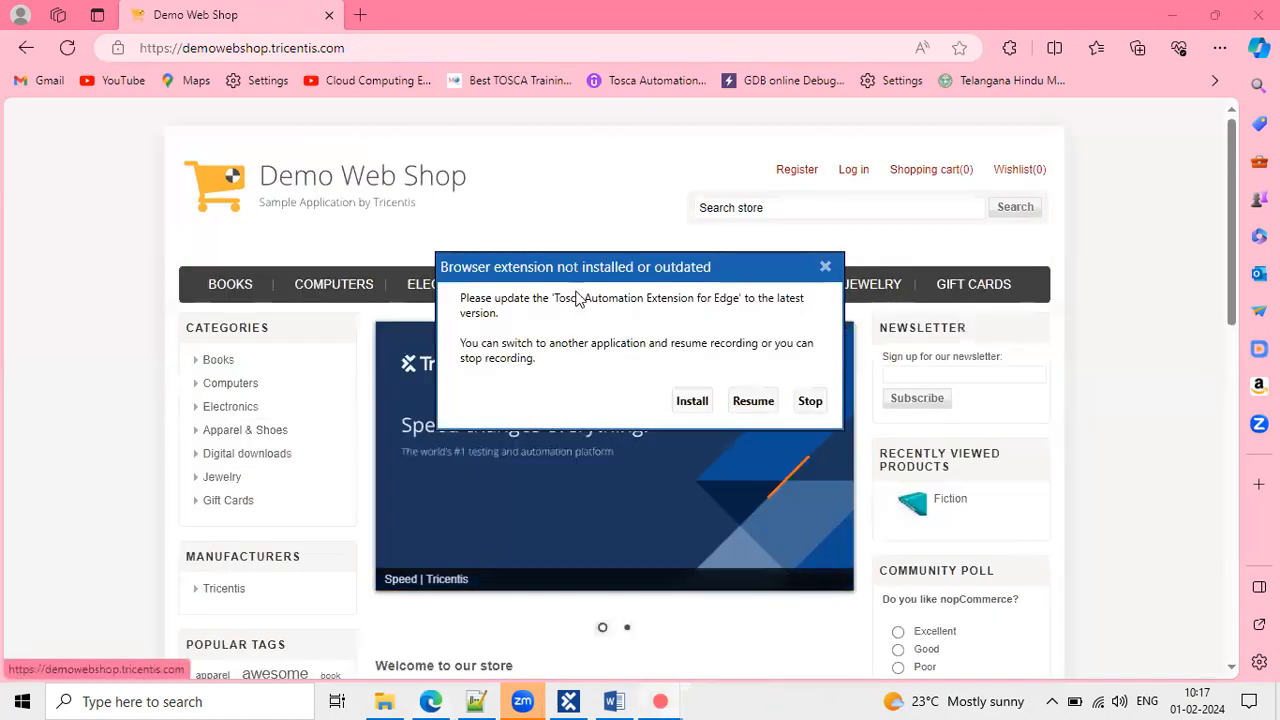
# Install the Tricentis Automation Extension and dismiss the address suggestions.
pyautogui.click(692, 401)
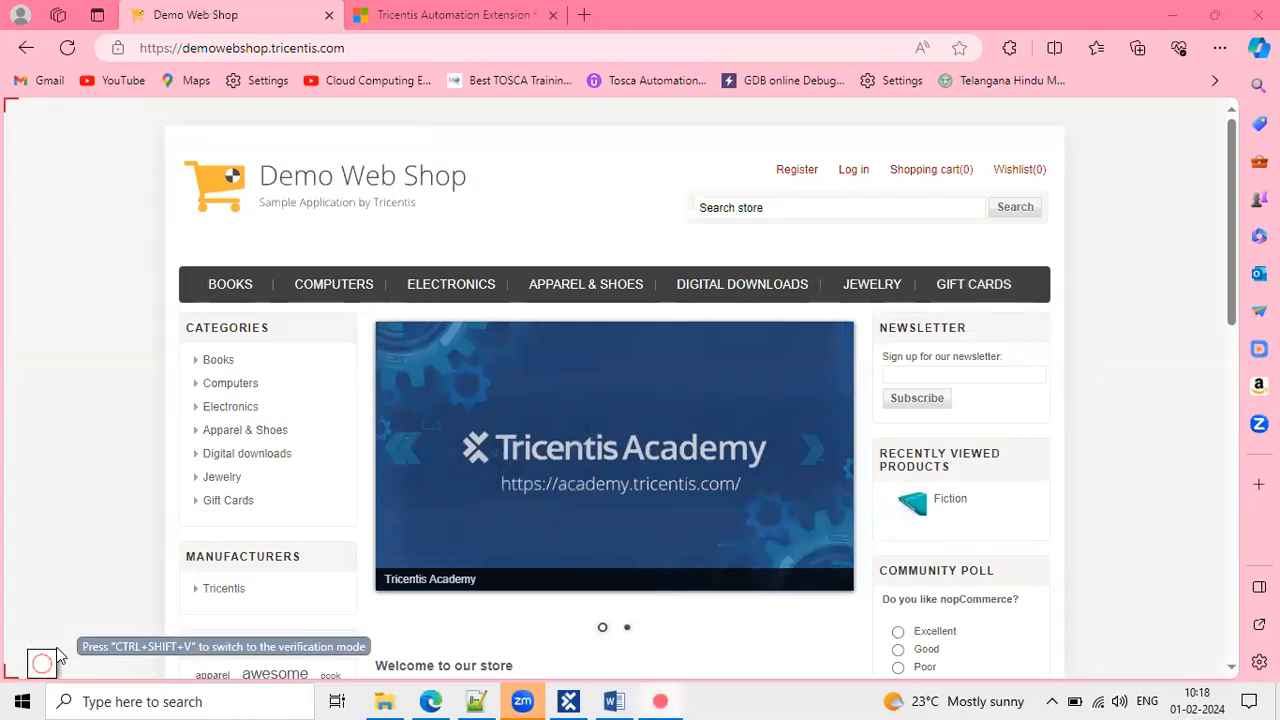
pyautogui.moveTo(58, 663)
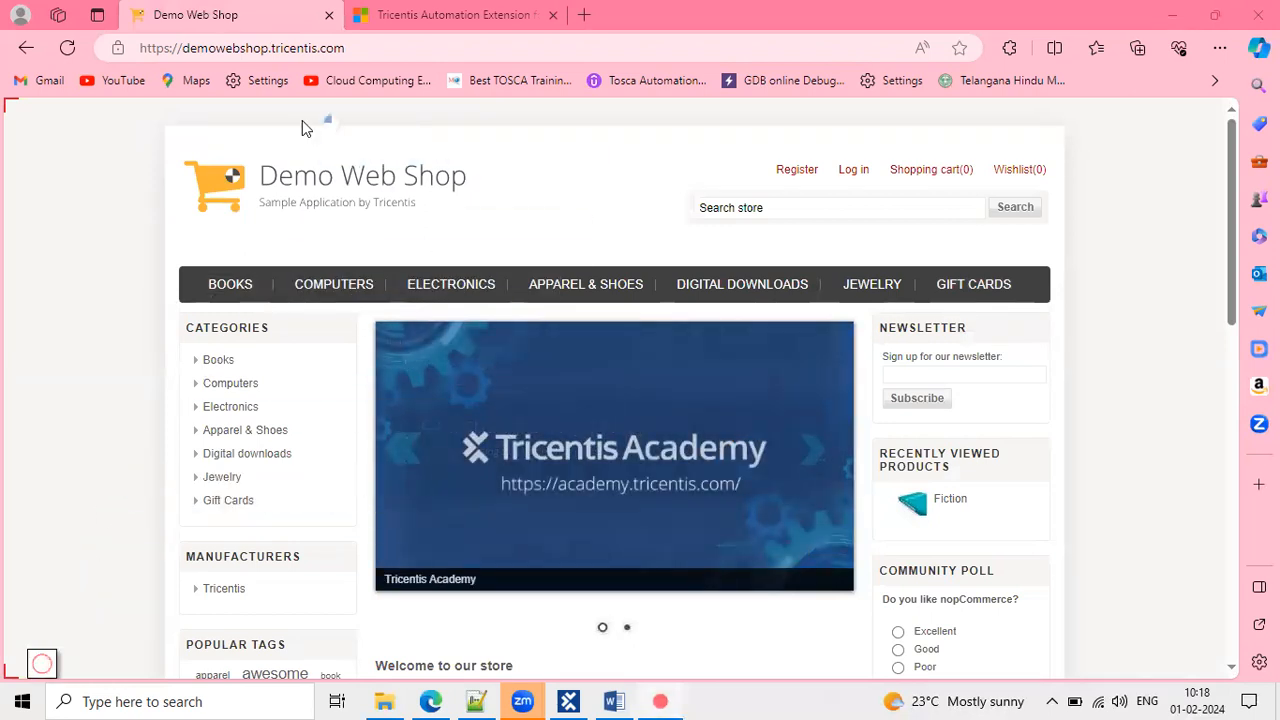
pyautogui.click(376, 48)
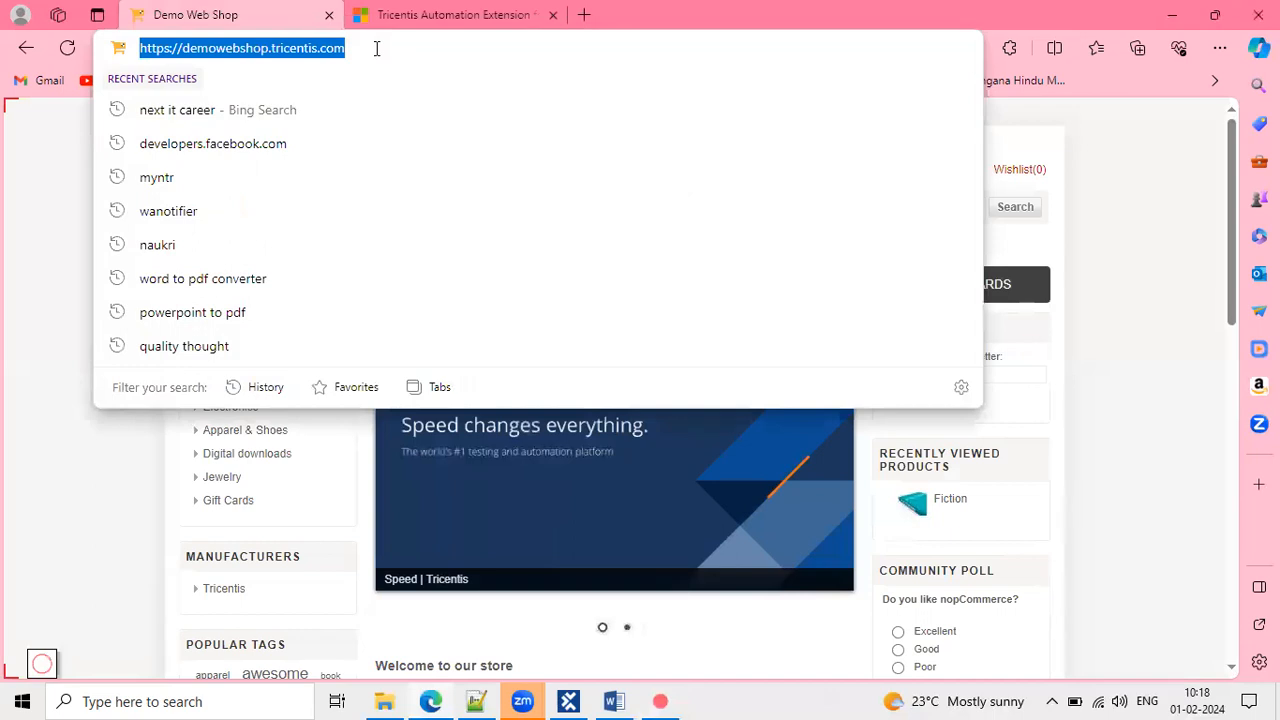
pyautogui.press('Escape')
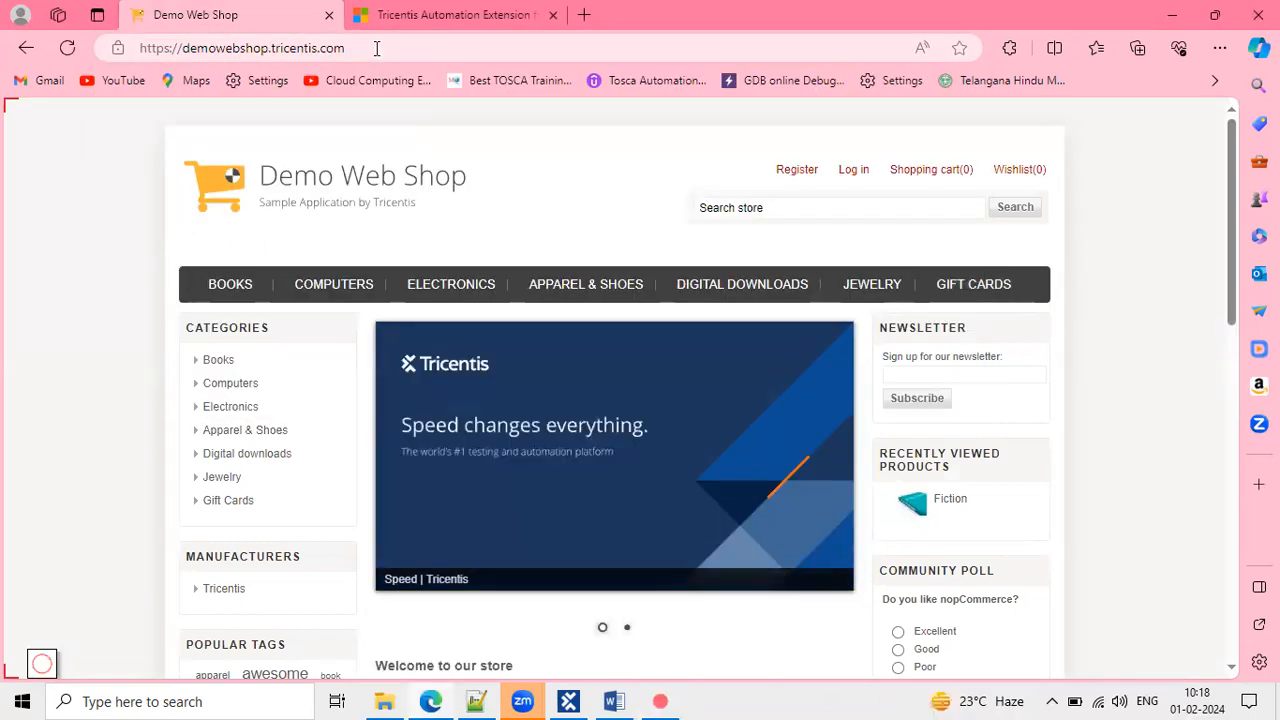
# Open the Demo Web Shop login page and enter the account e-mail address.
pyautogui.click(855, 171)
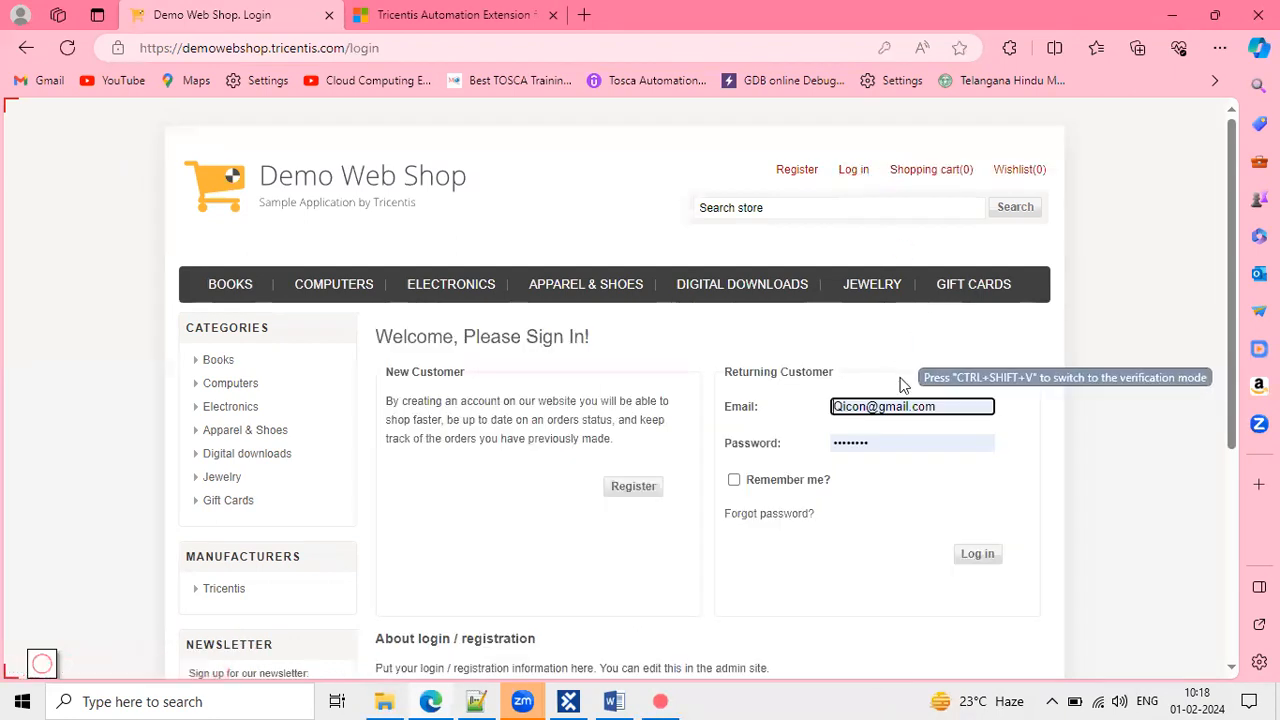
pyautogui.scroll(-1, 903, 383)
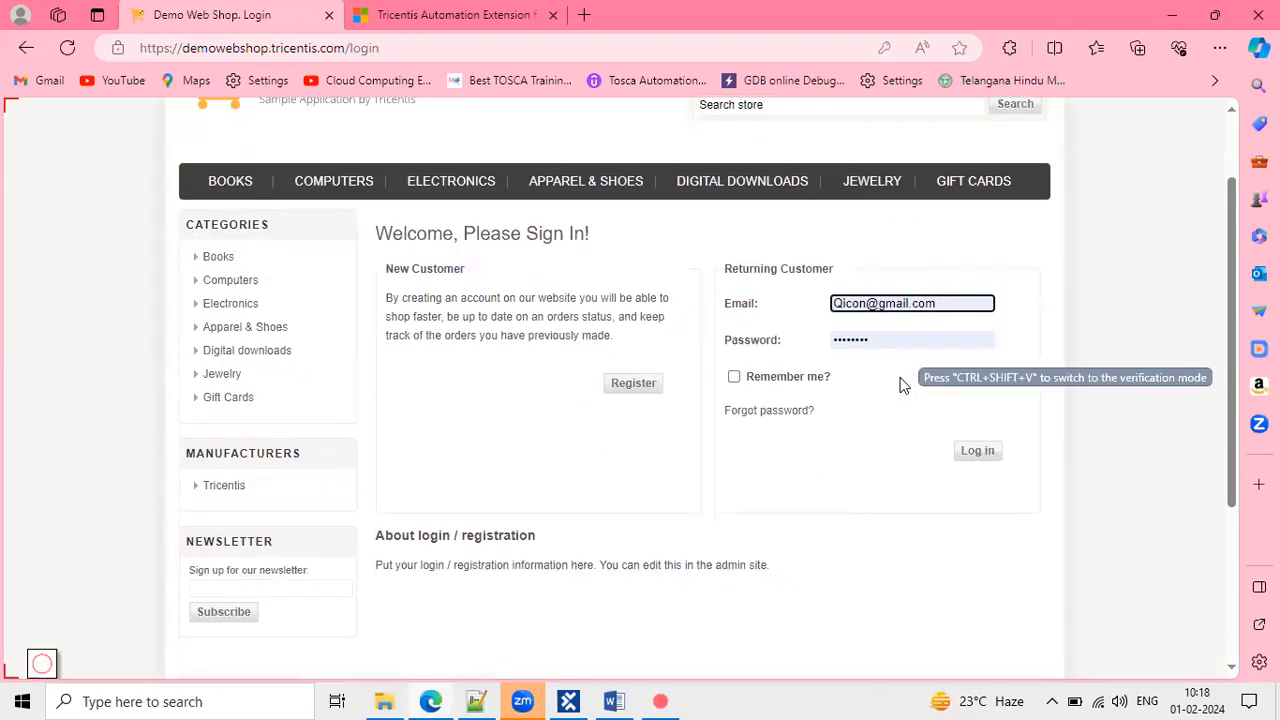
pyautogui.click(939, 306)
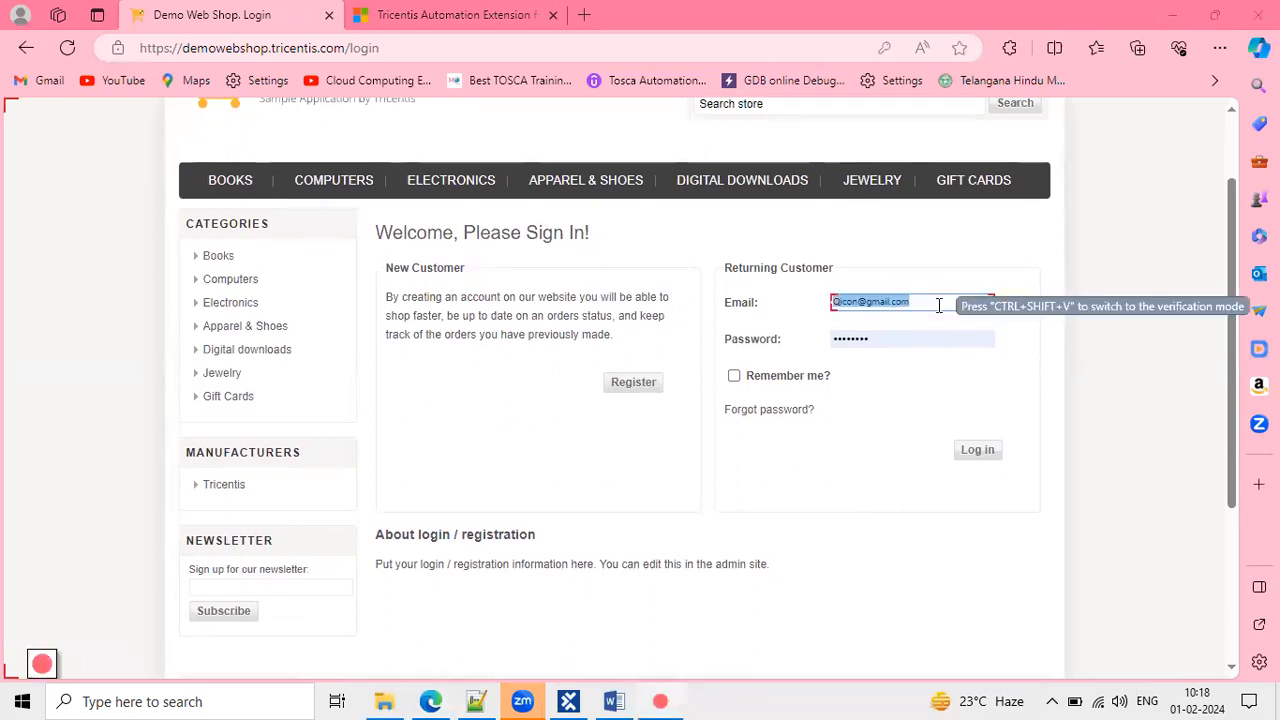
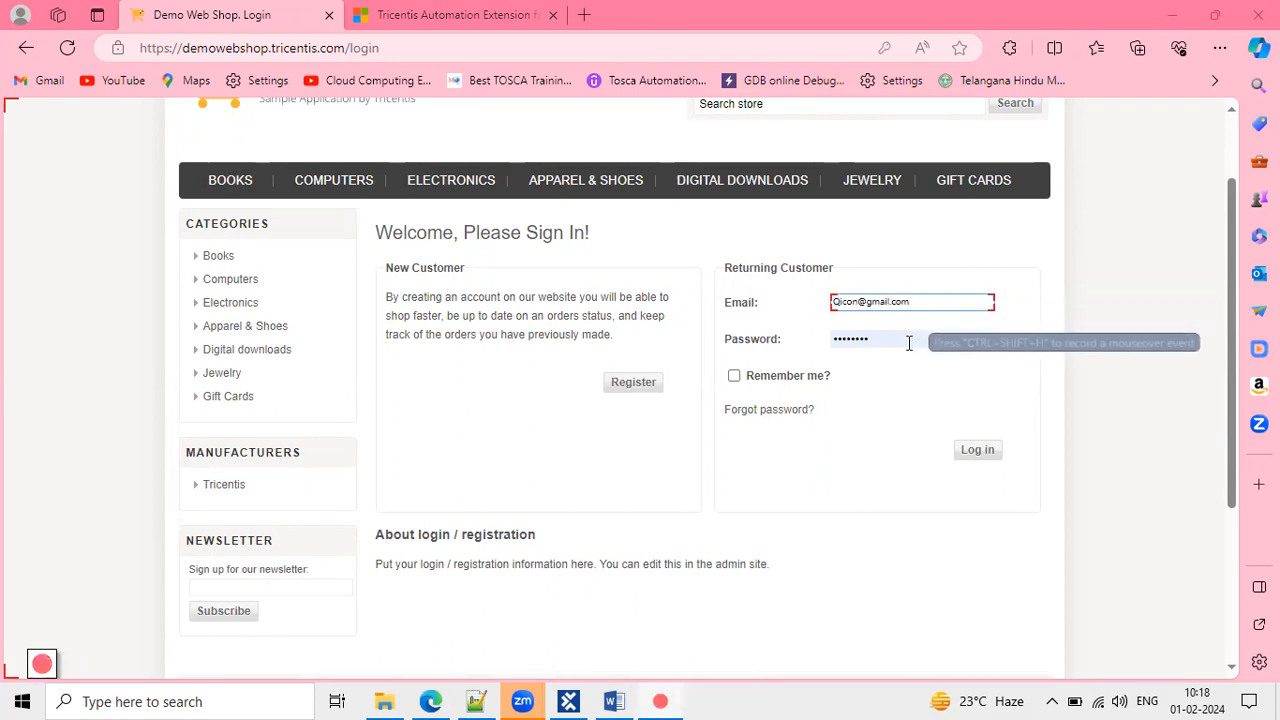
# Replace the prefilled password, log in, then log out of Demo Web Shop.
pyautogui.click(903, 340)
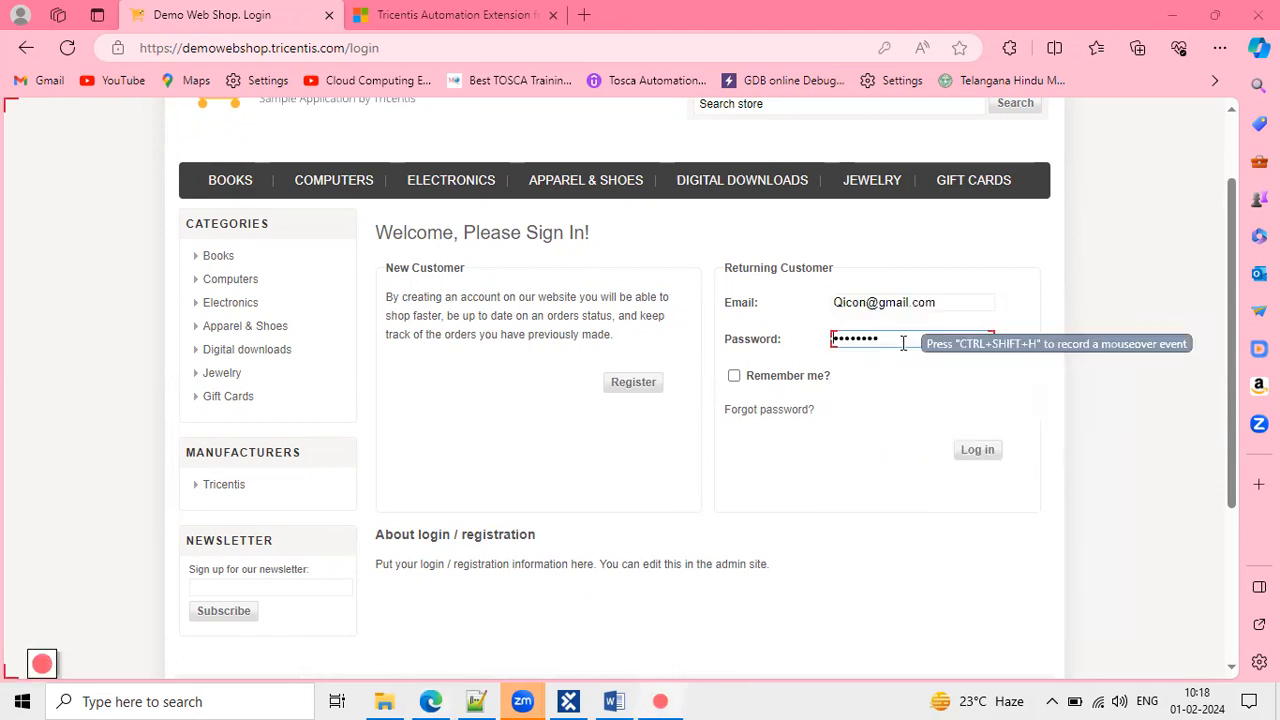
pyautogui.moveTo(897, 340); pyautogui.dragTo(814, 349)
pyautogui.press('BackSpace')
pyautogui.write('********')
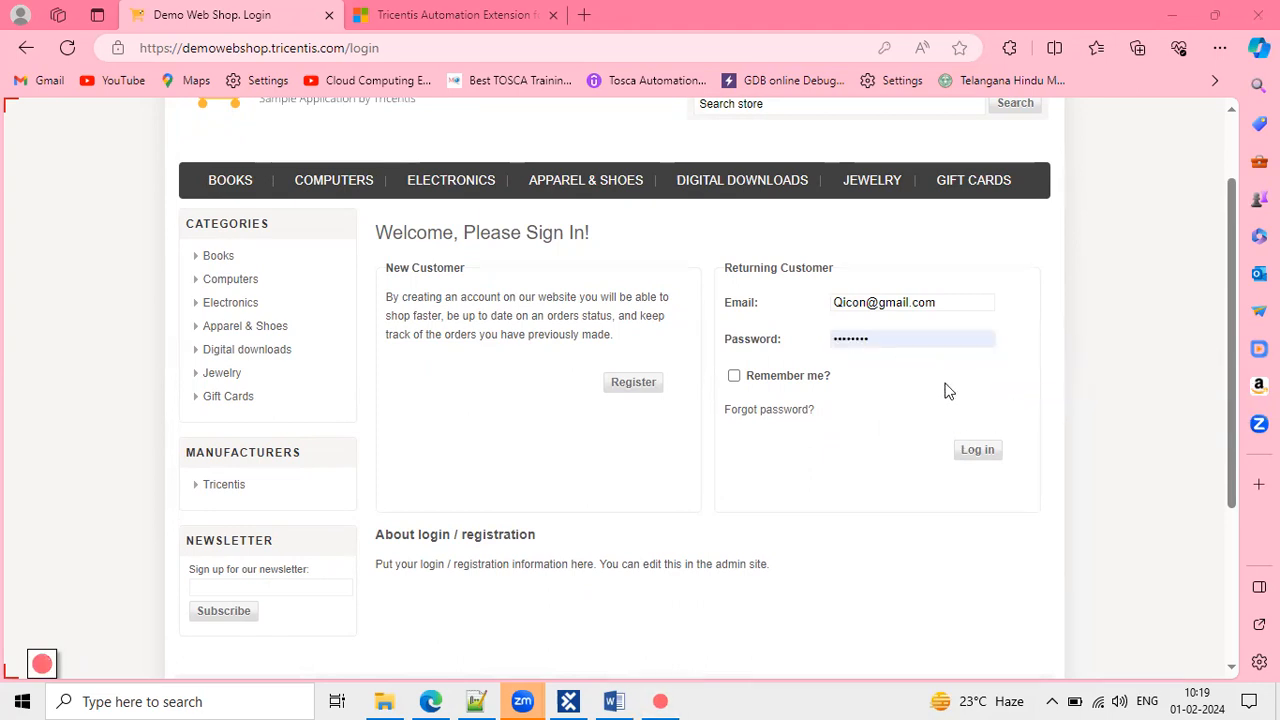
pyautogui.click(933, 338)
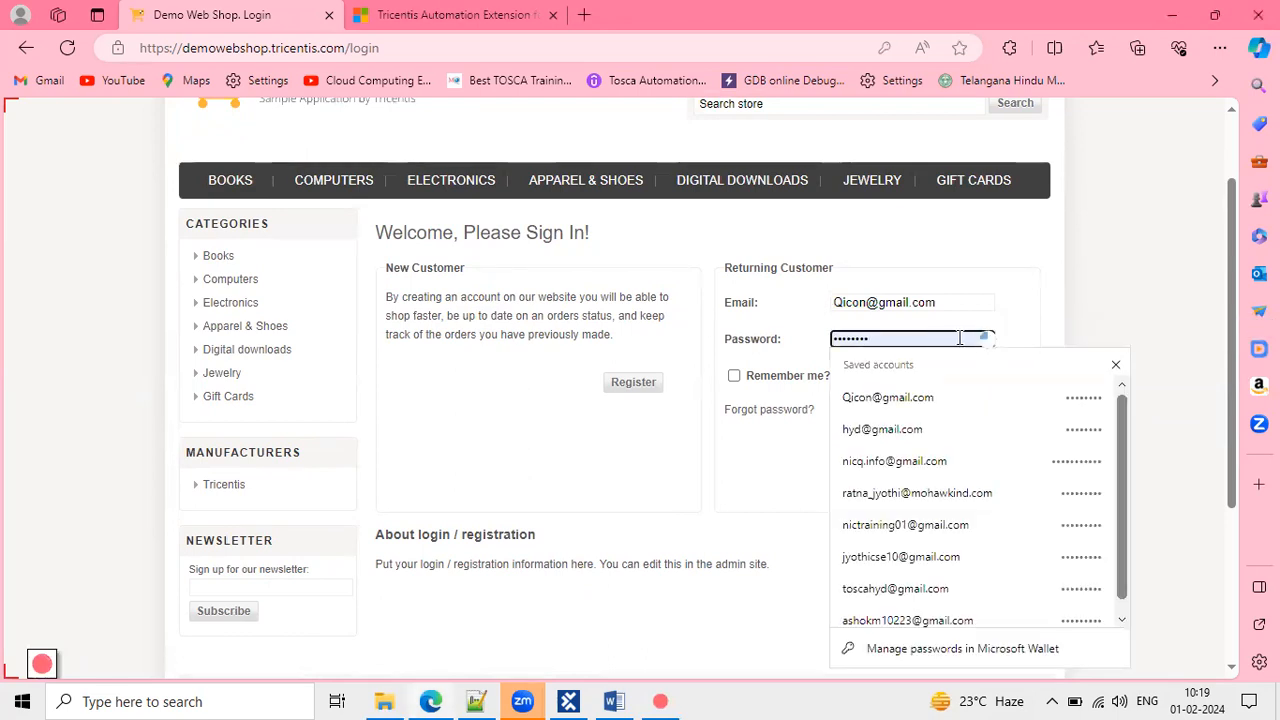
pyautogui.click(956, 339)
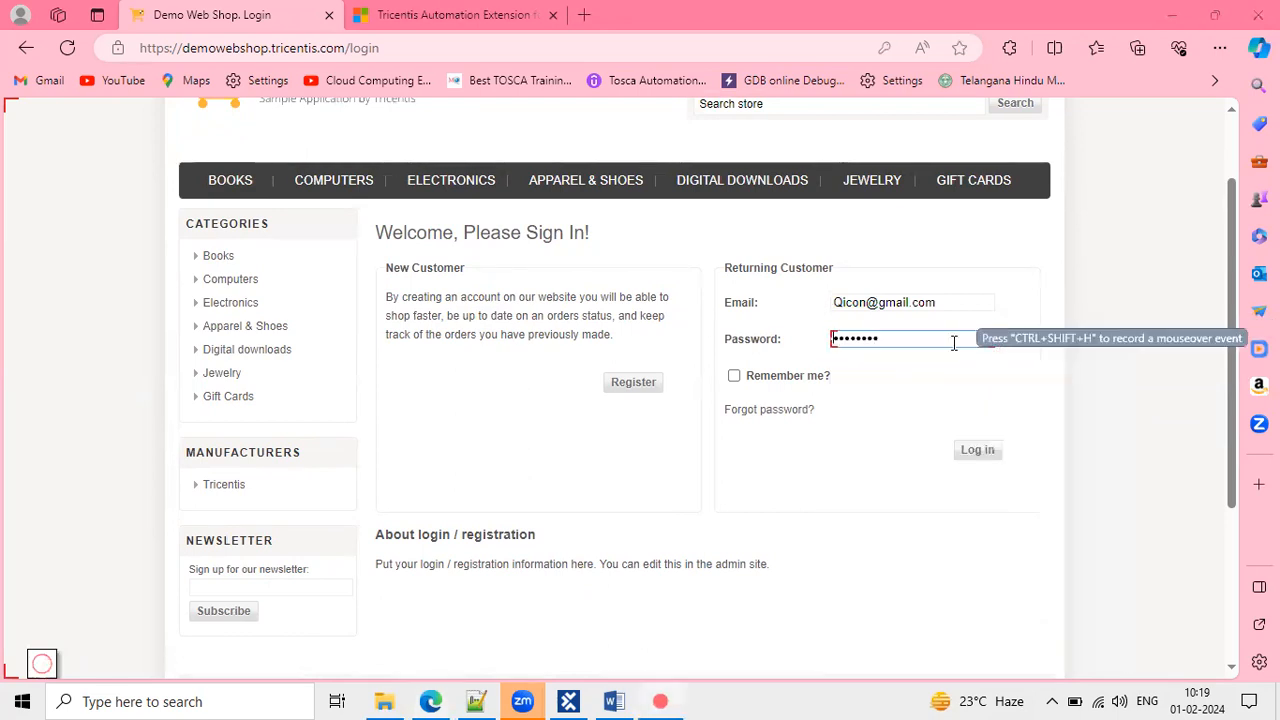
pyautogui.click(978, 451)
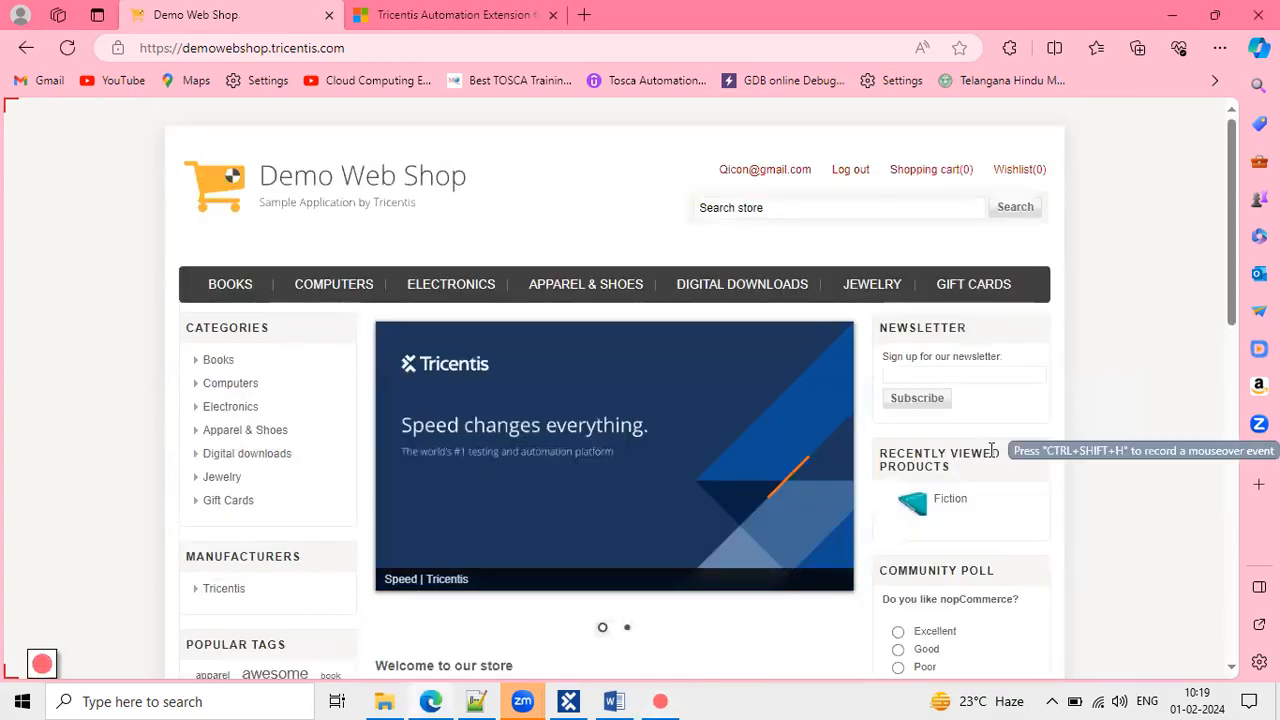
pyautogui.click(850, 170)
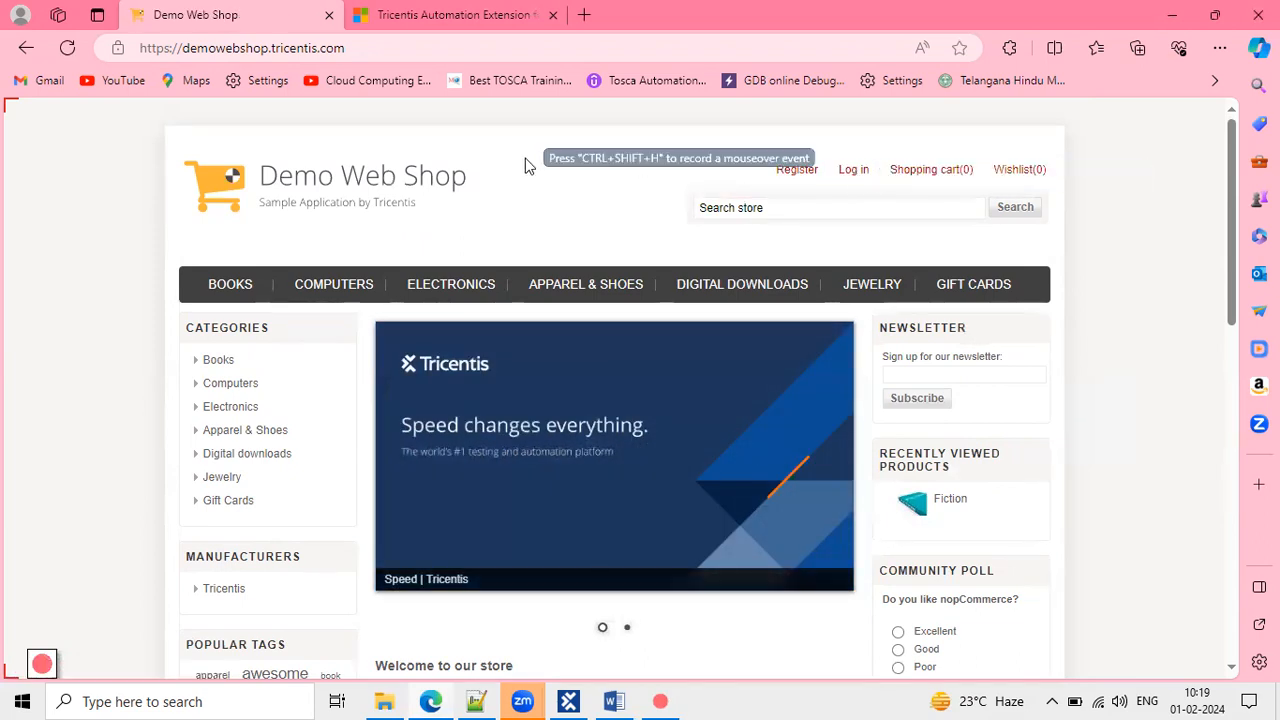
# Stop and save the recording, then maximize the Recording window in Tosca Commander.
pyautogui.moveTo(42, 663)
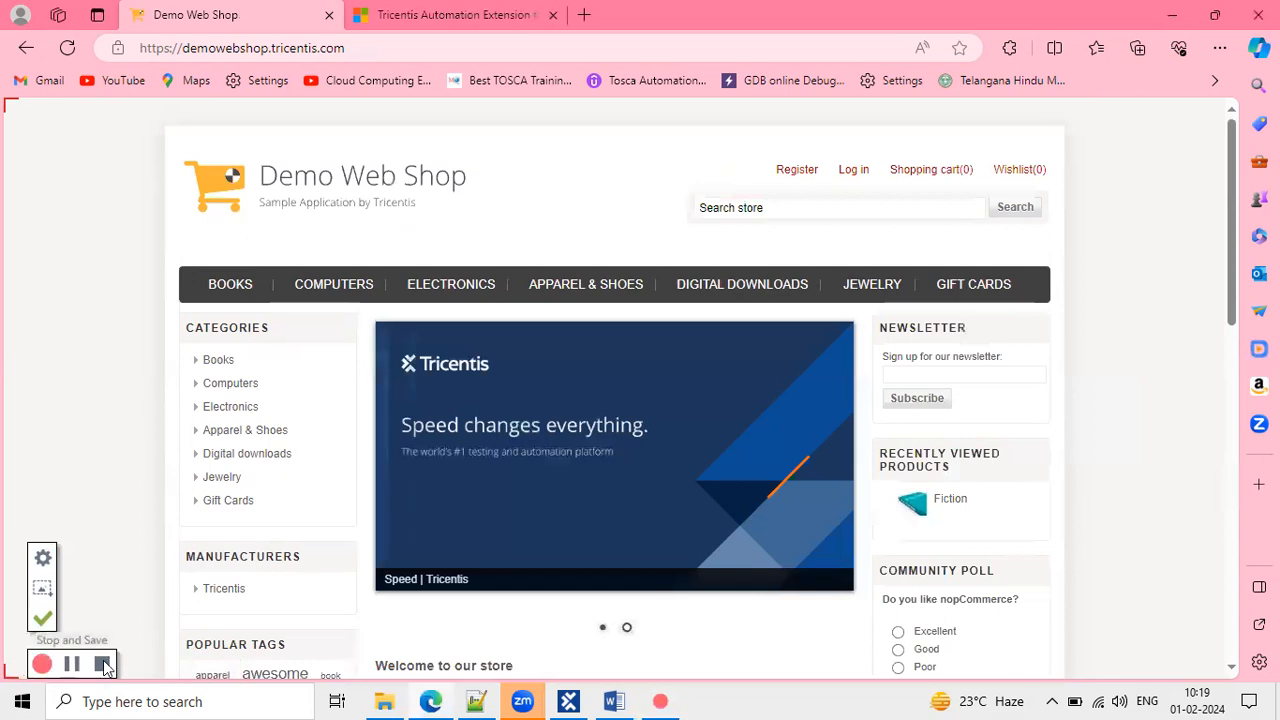
pyautogui.click(103, 664)
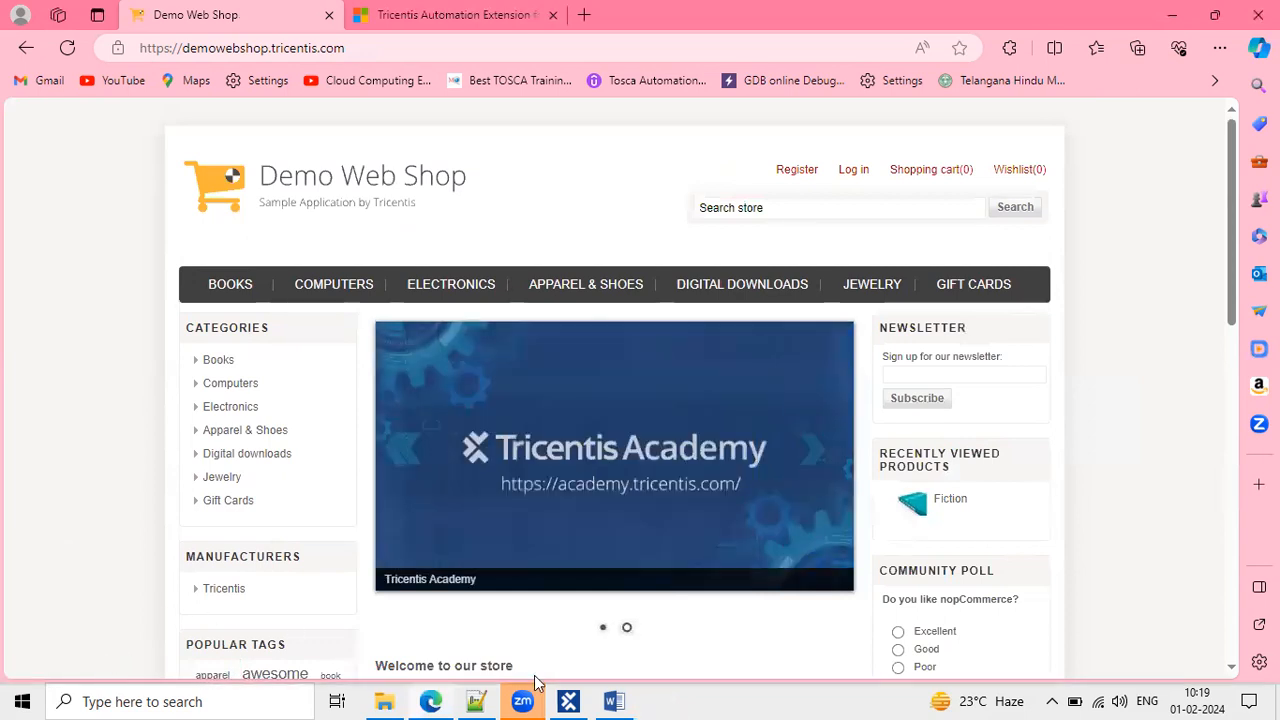
pyautogui.click(568, 701)
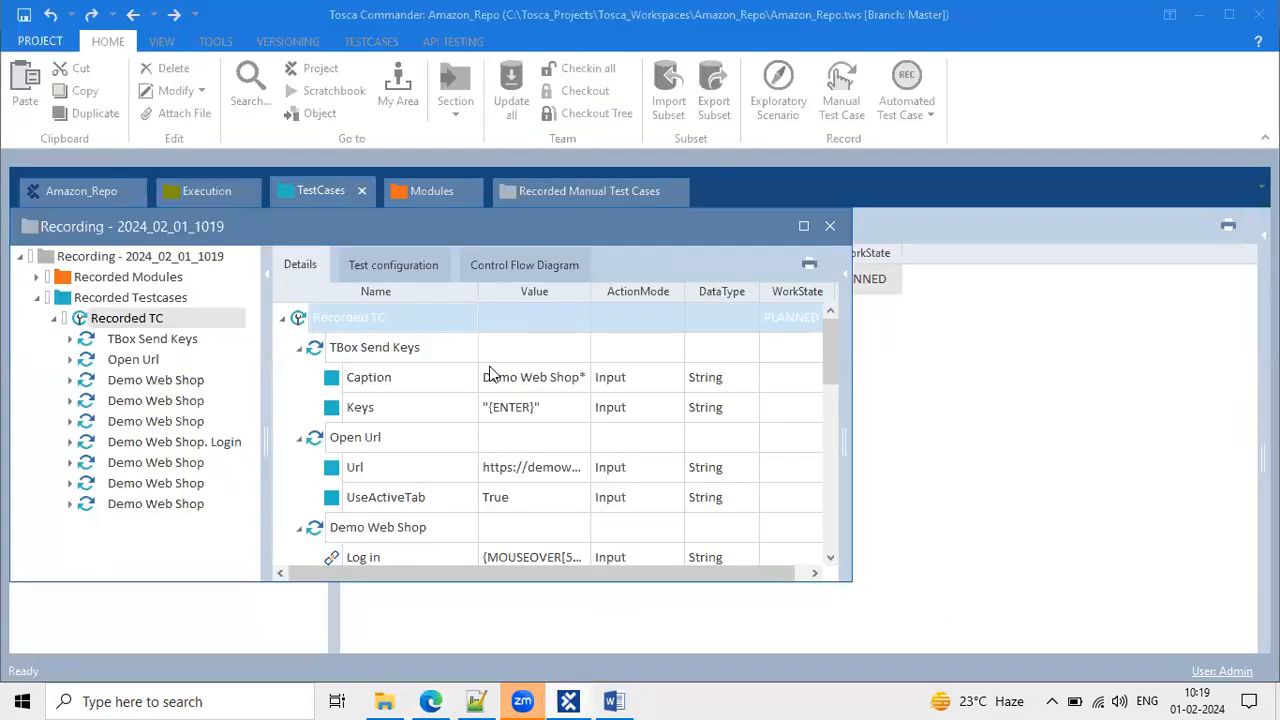
pyautogui.click(801, 224)
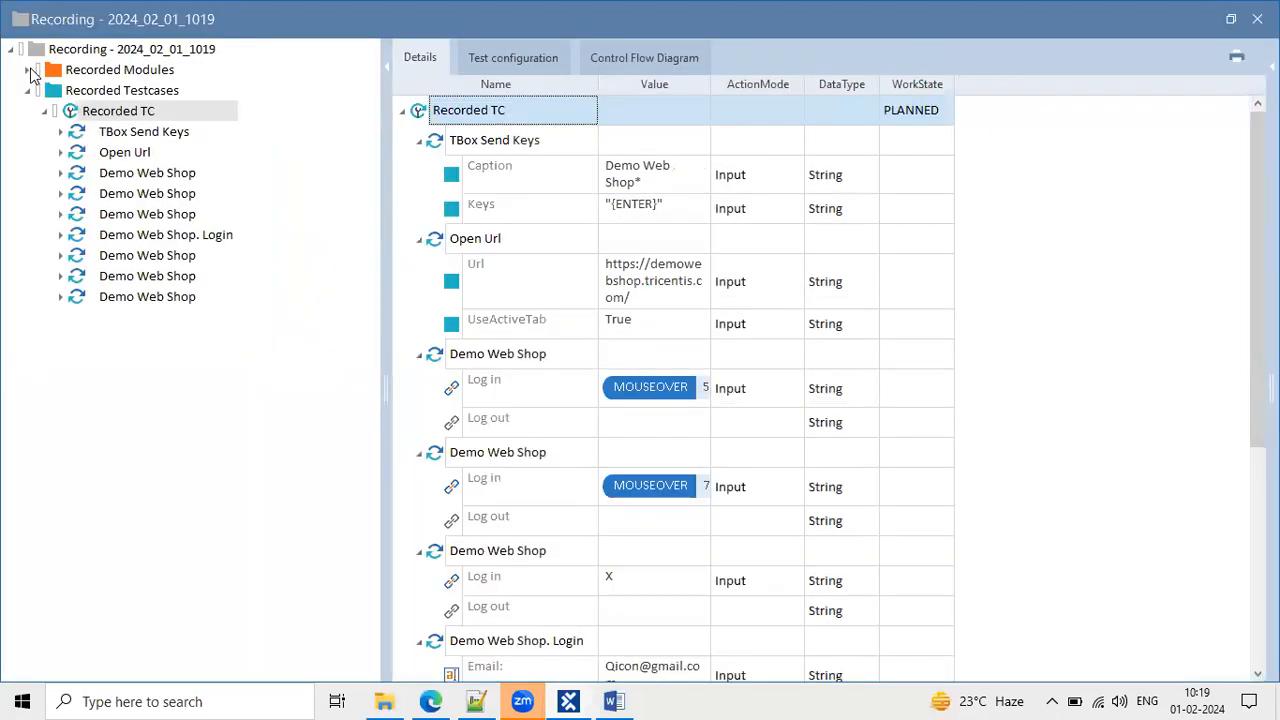
# Inspect attributes of the TBox Send Keys, Open Url, Demo Web Shop and Demo Web Shop. Login modules.
pyautogui.click(28, 70)
pyautogui.click(120, 92)
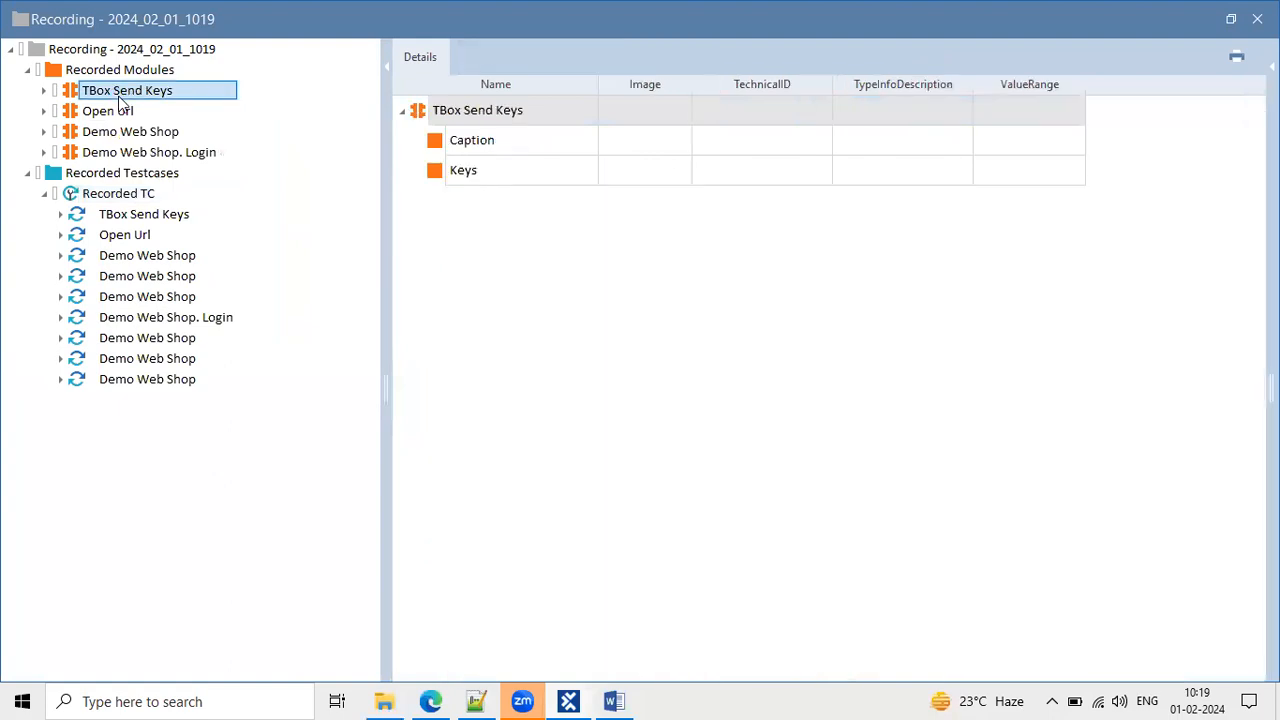
pyautogui.click(122, 110)
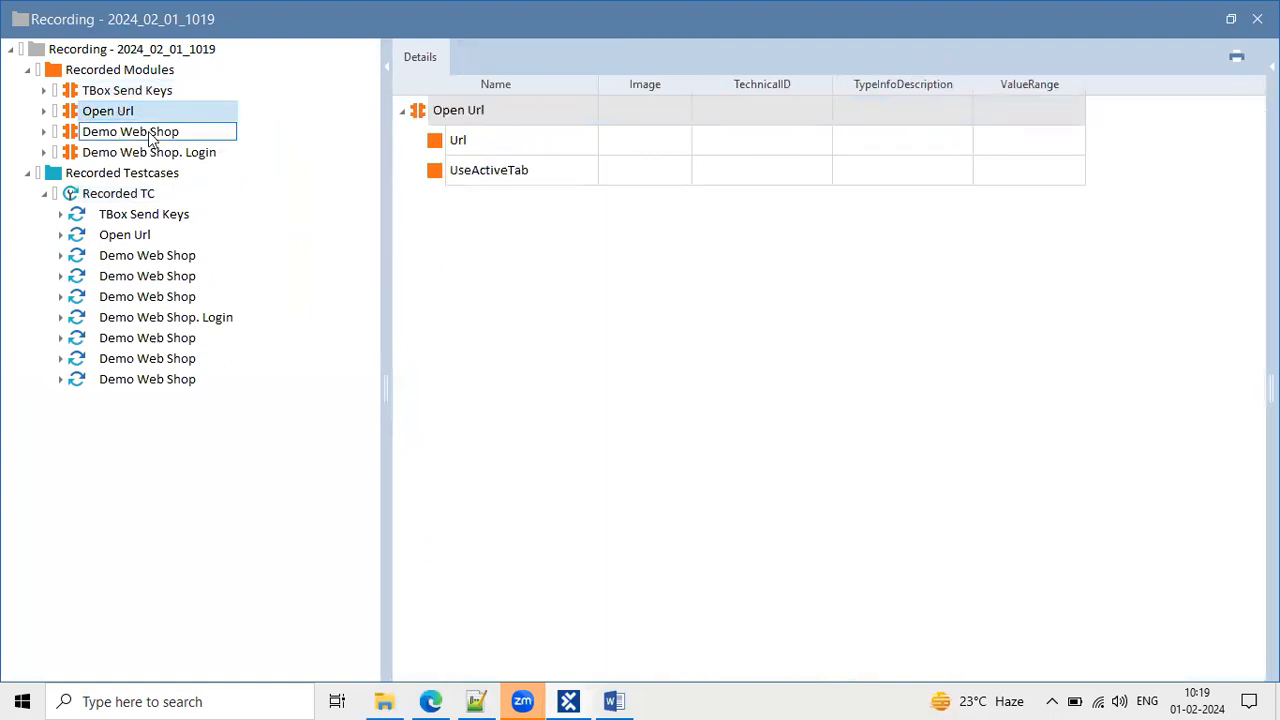
pyautogui.click(149, 132)
pyautogui.click(467, 146)
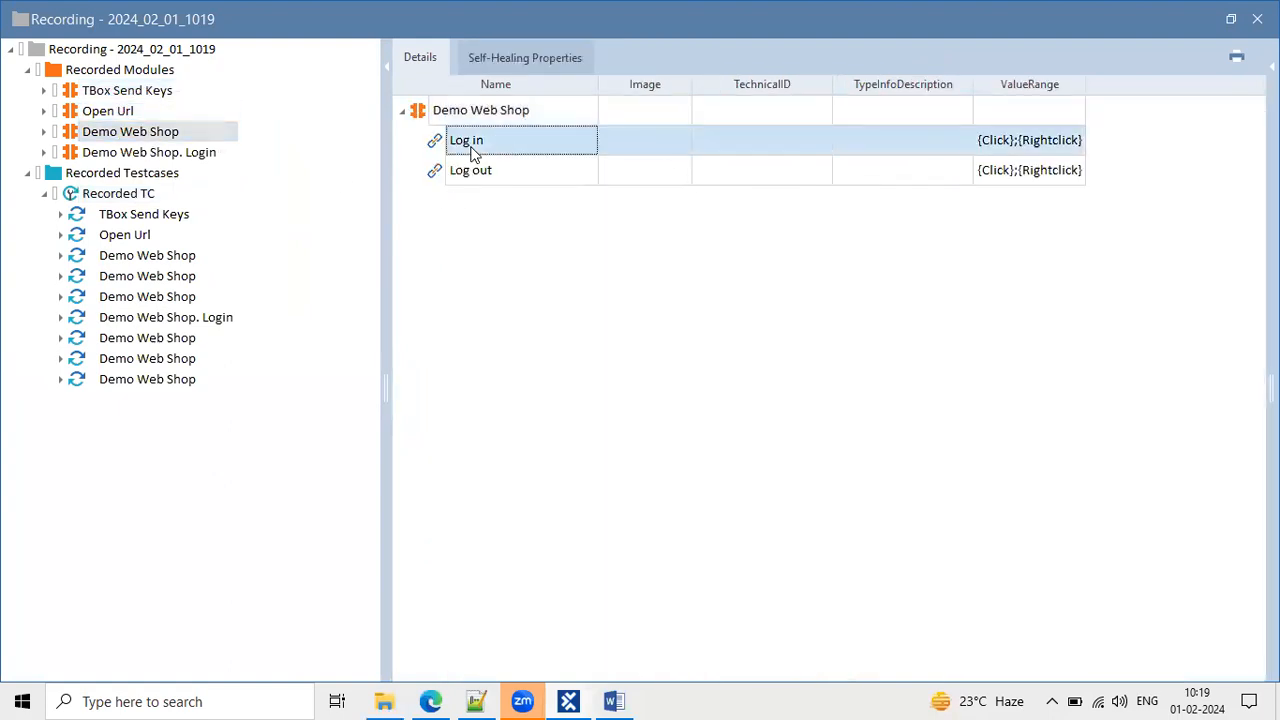
pyautogui.click(483, 174)
pyautogui.click(182, 152)
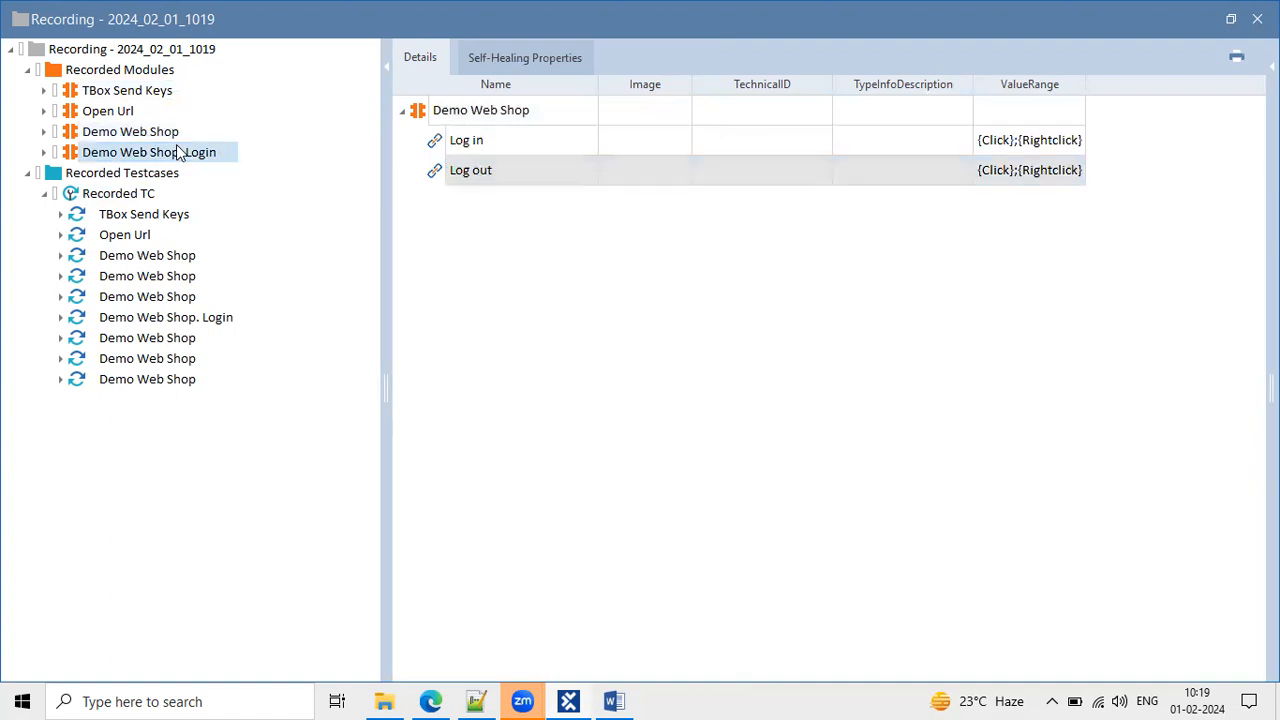
pyautogui.click(523, 143)
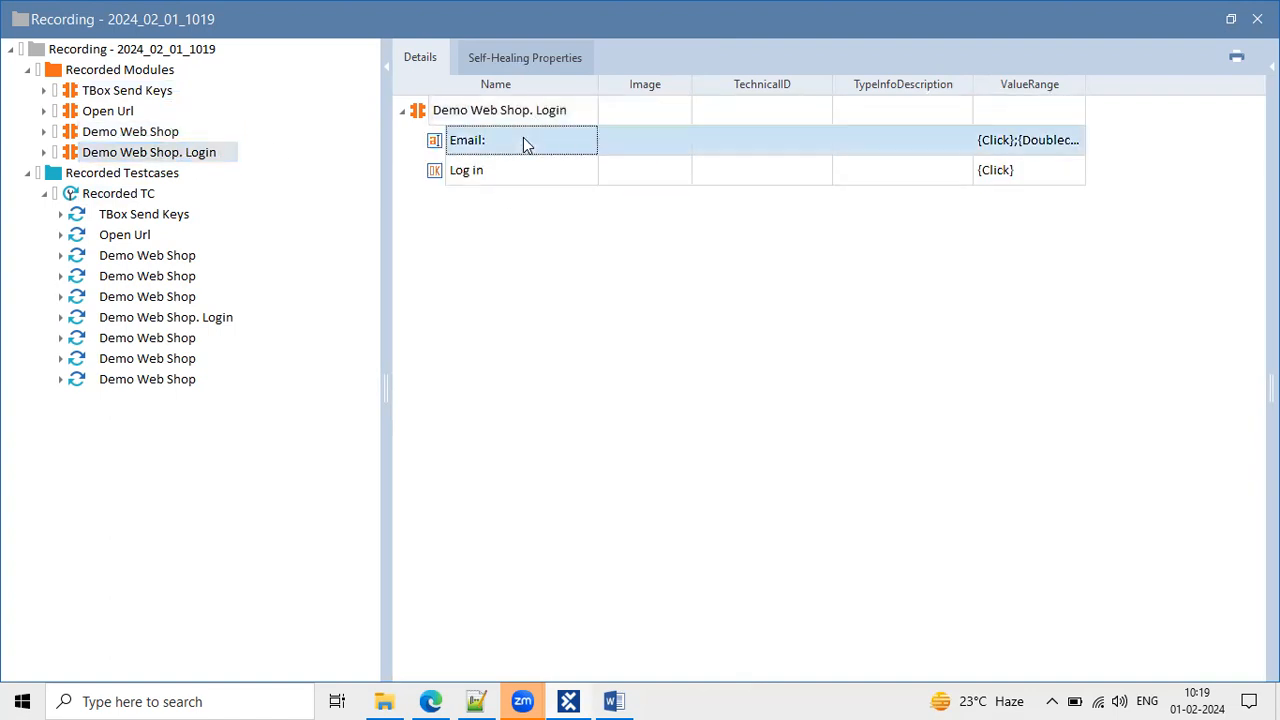
pyautogui.click(487, 174)
# Show Recorded TC steps, widen the Value column, and check the Caption, Url, UseActiveTab and Log out values.
pyautogui.click(127, 200)
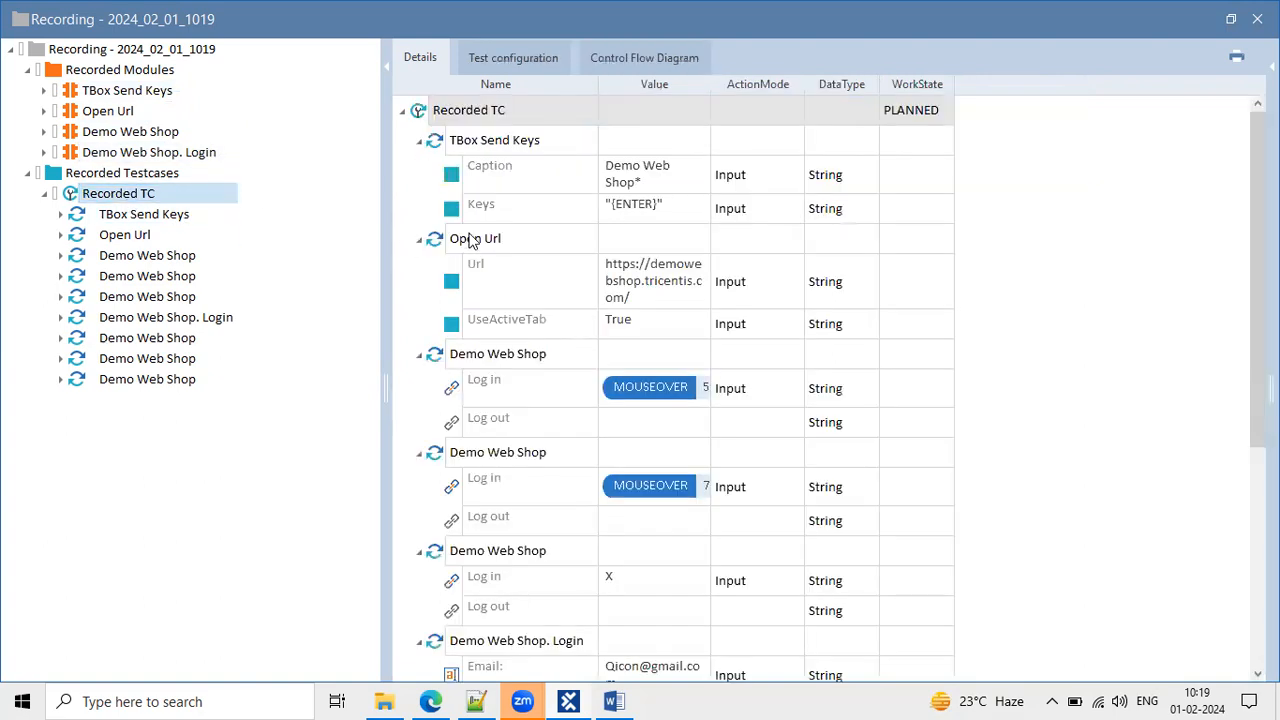
pyautogui.doubleClick(707, 84)
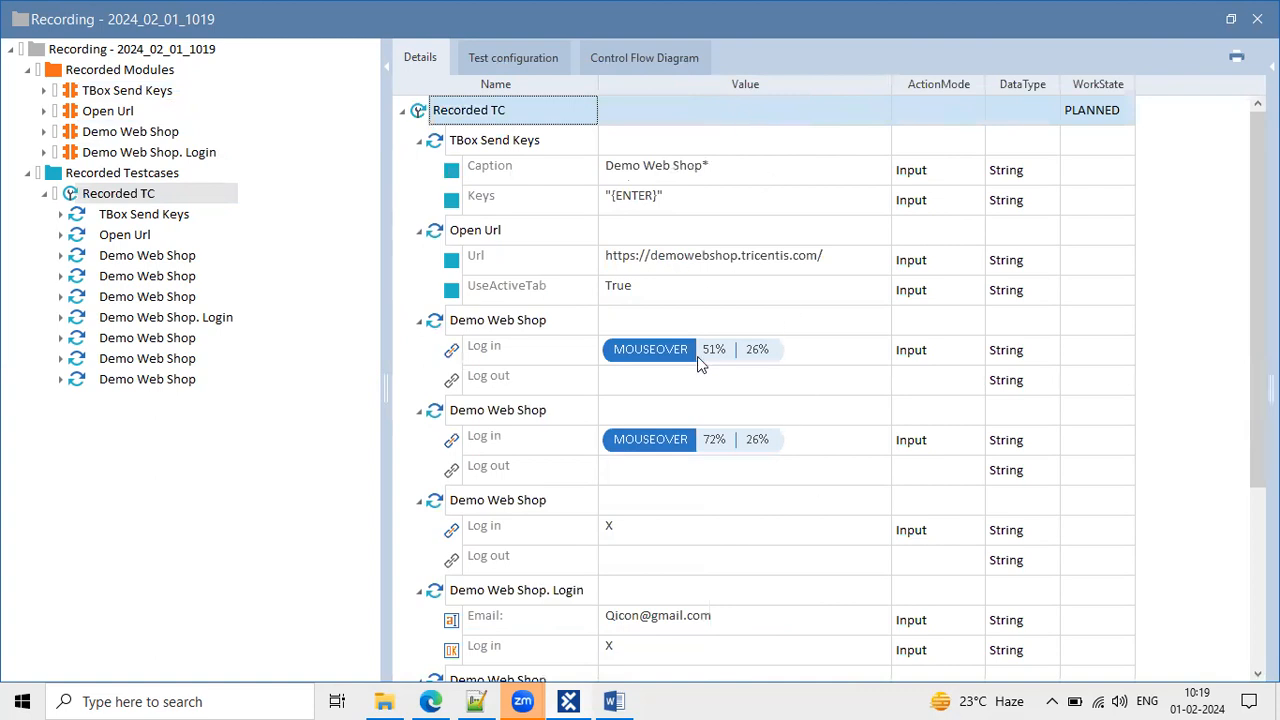
pyautogui.click(693, 175)
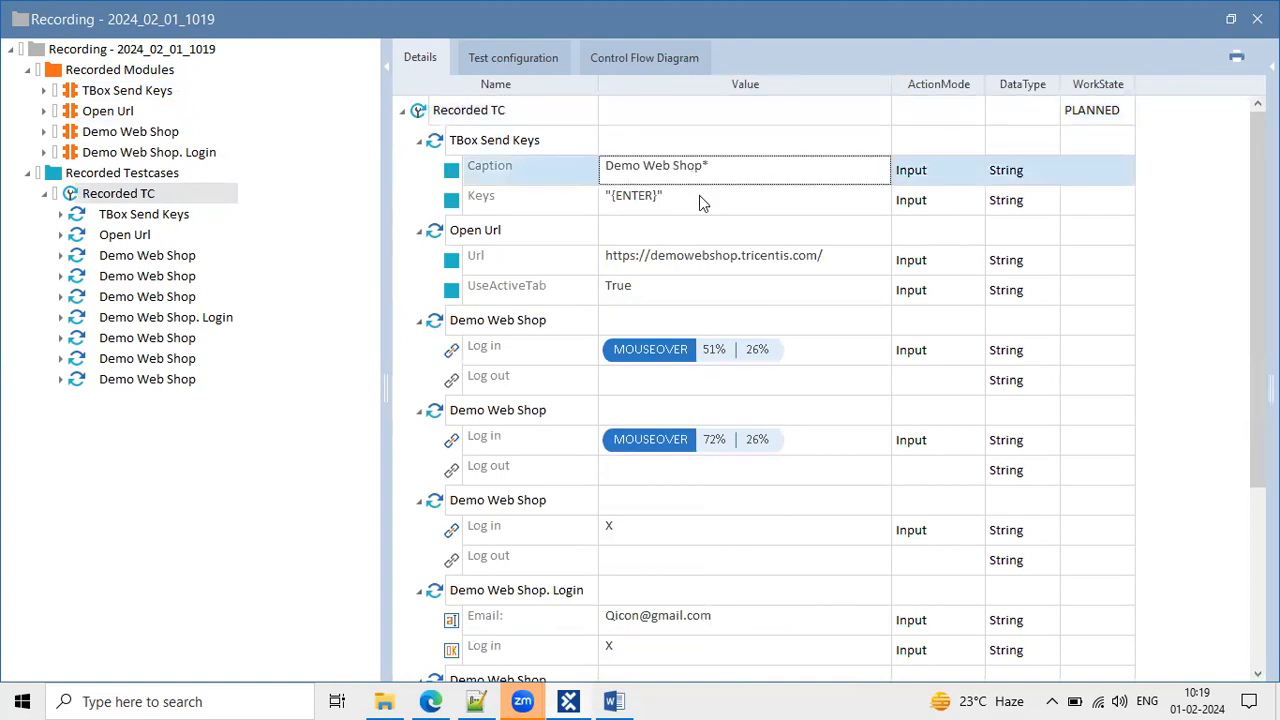
pyautogui.click(728, 262)
pyautogui.click(676, 289)
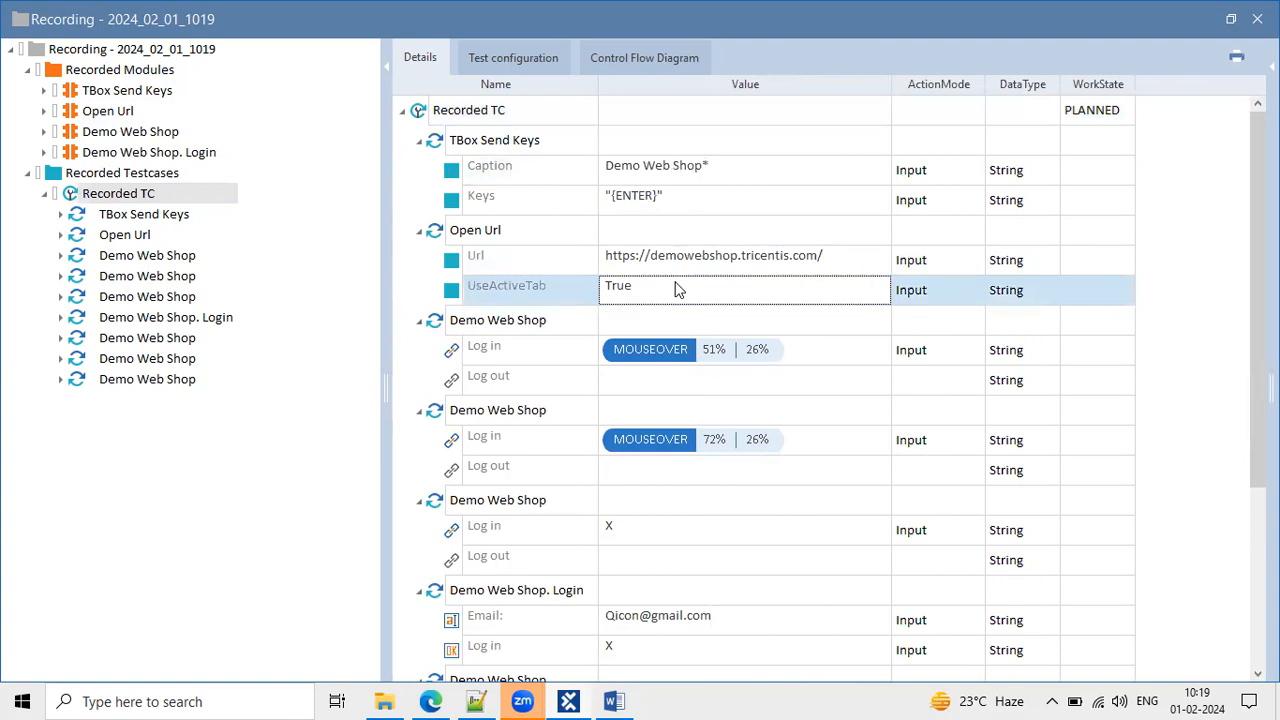
pyautogui.scroll(-3, 676, 289)
pyautogui.click(650, 289)
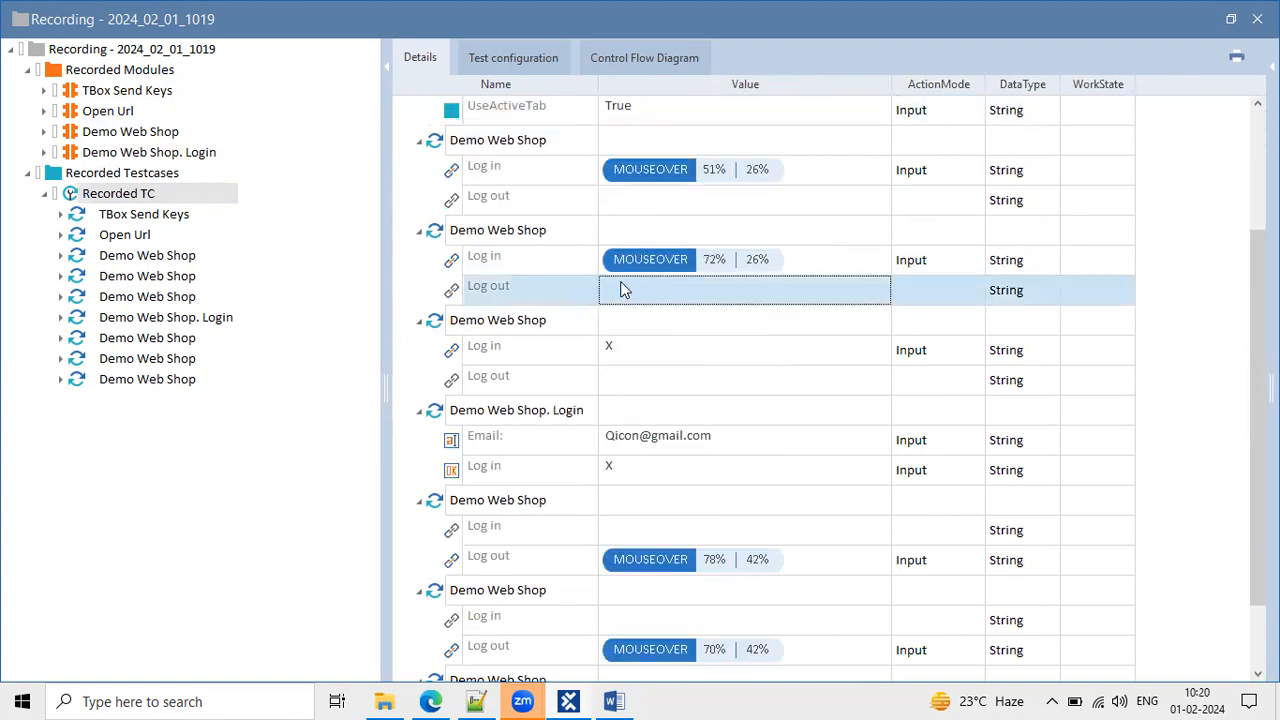
pyautogui.click(623, 288)
# Check the Log in mouseover, Email:, Log in click and Log out mouseover step values.
pyautogui.click(805, 273)
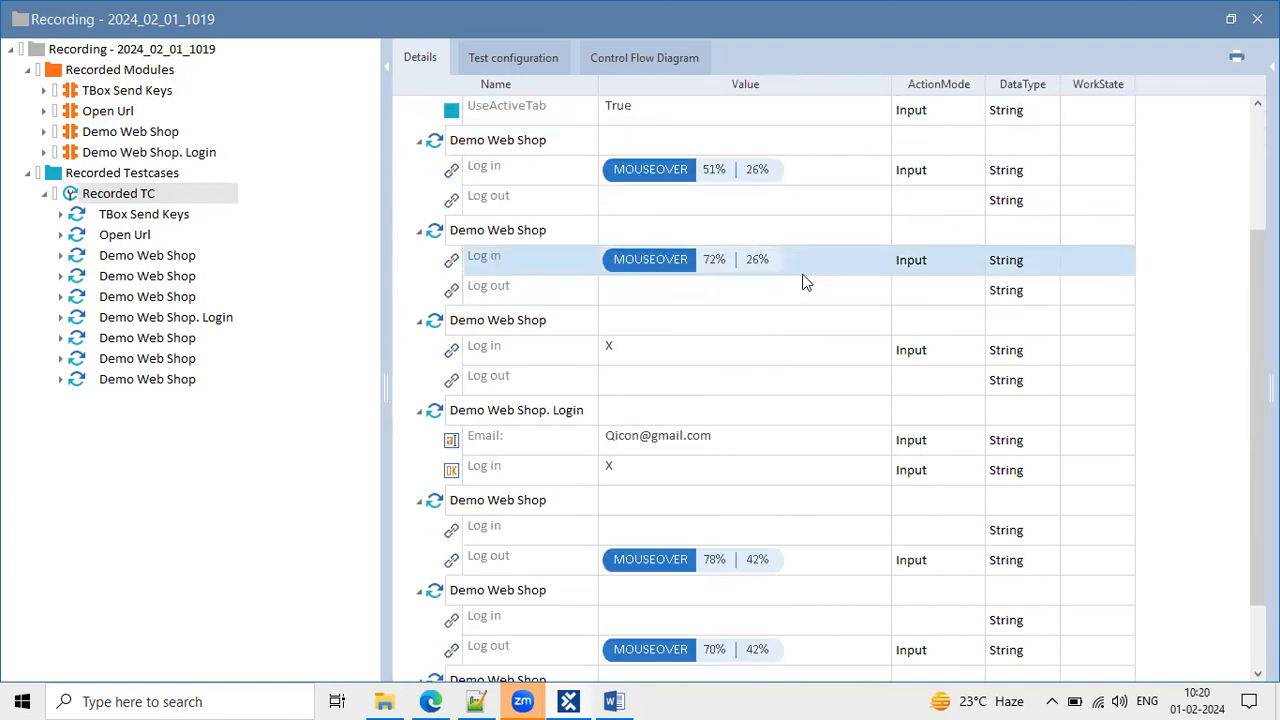
pyautogui.click(805, 273)
pyautogui.doubleClick(660, 258)
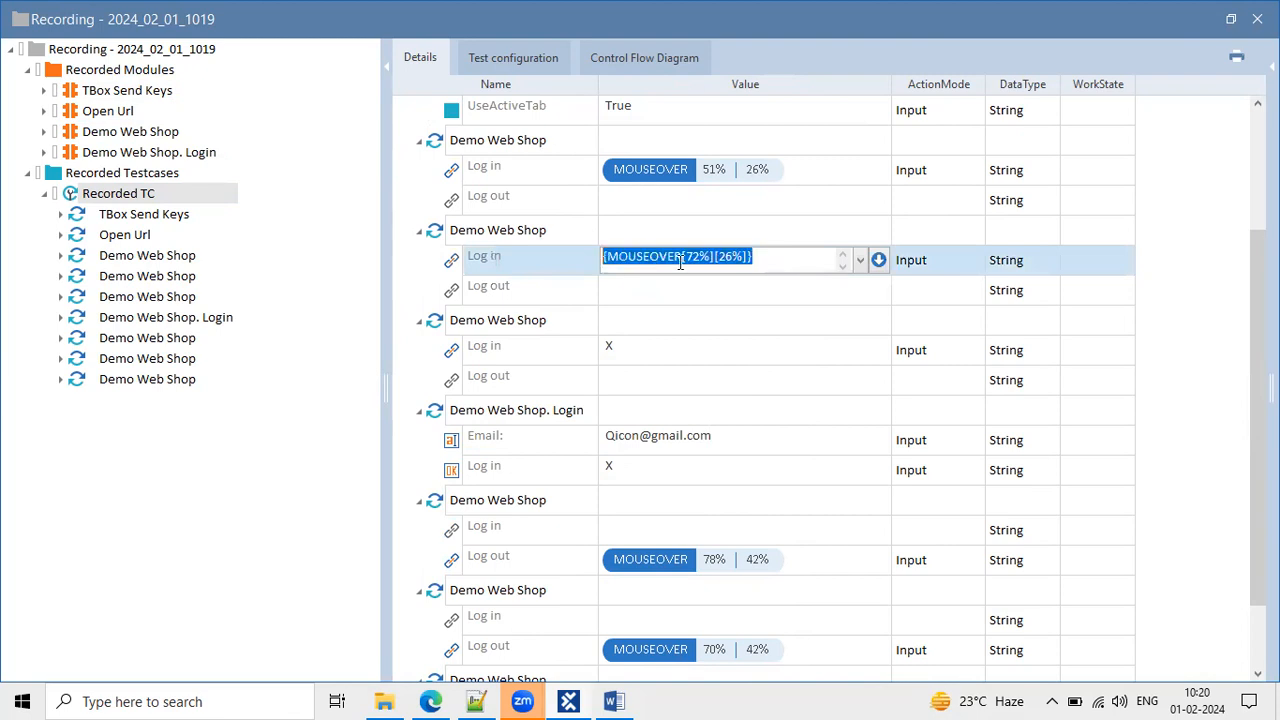
pyautogui.click(613, 347)
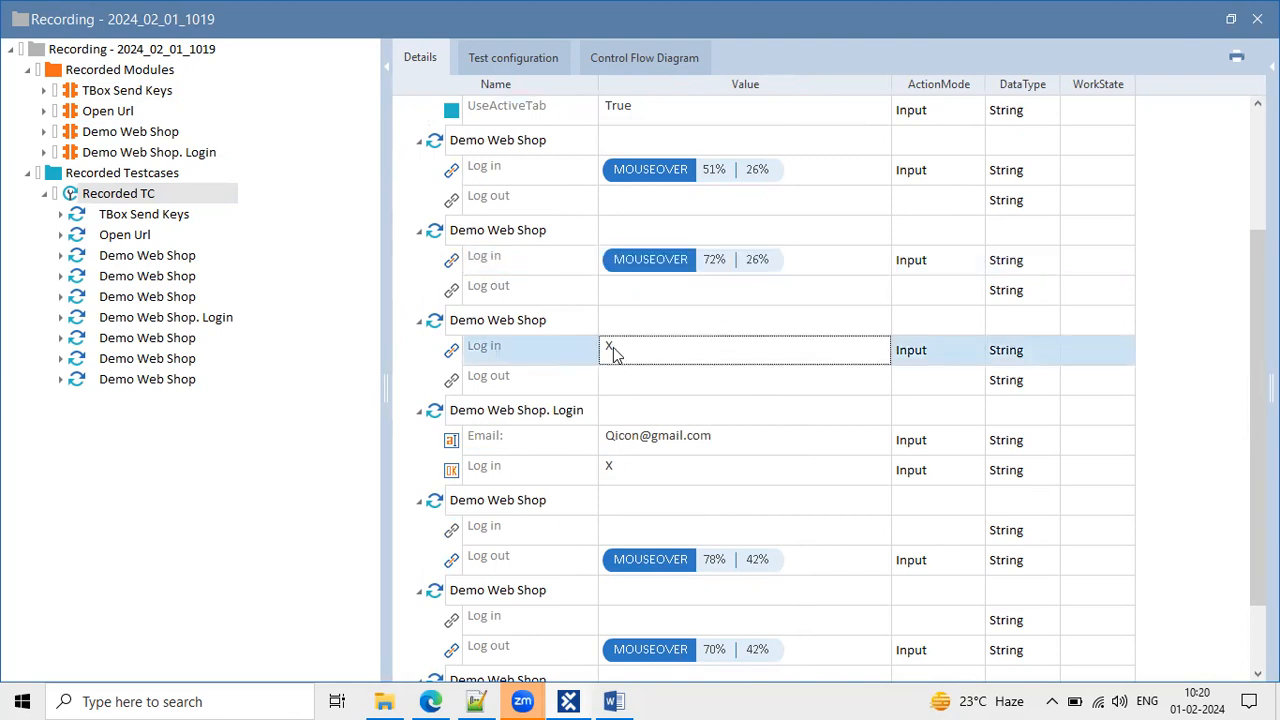
pyautogui.click(668, 436)
pyautogui.scroll(-1, 668, 436)
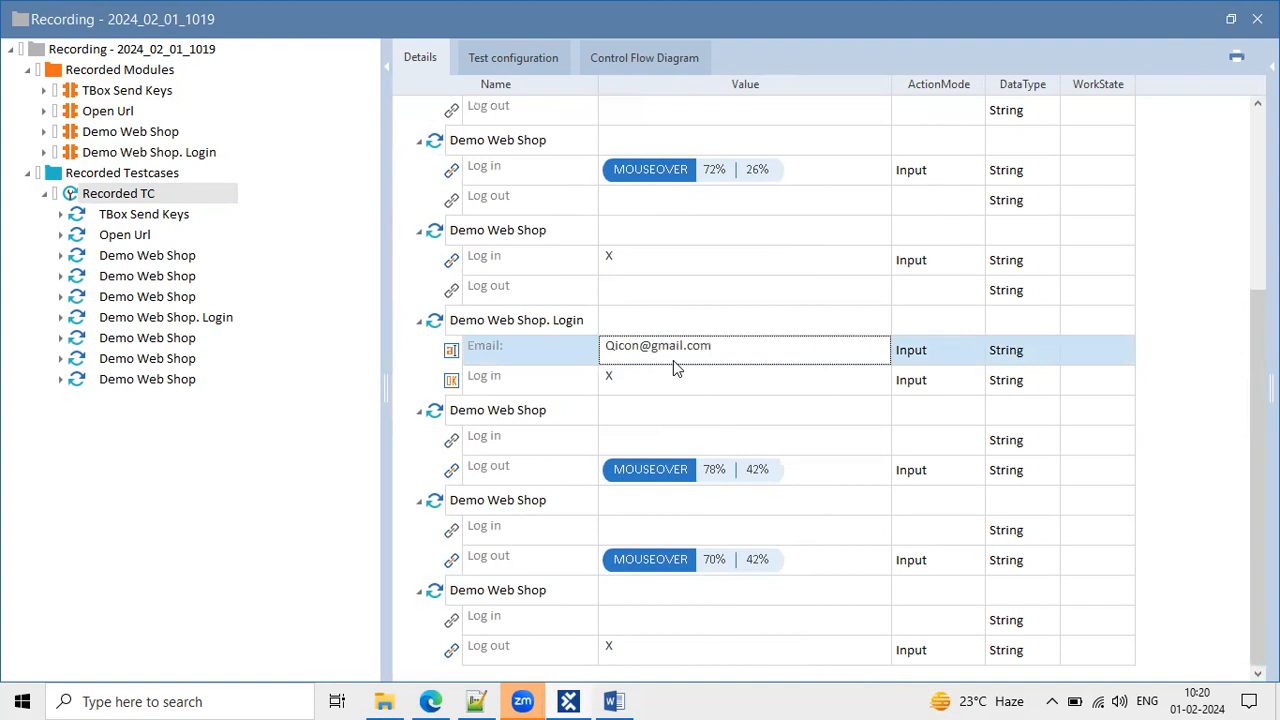
pyautogui.click(673, 378)
pyautogui.click(673, 484)
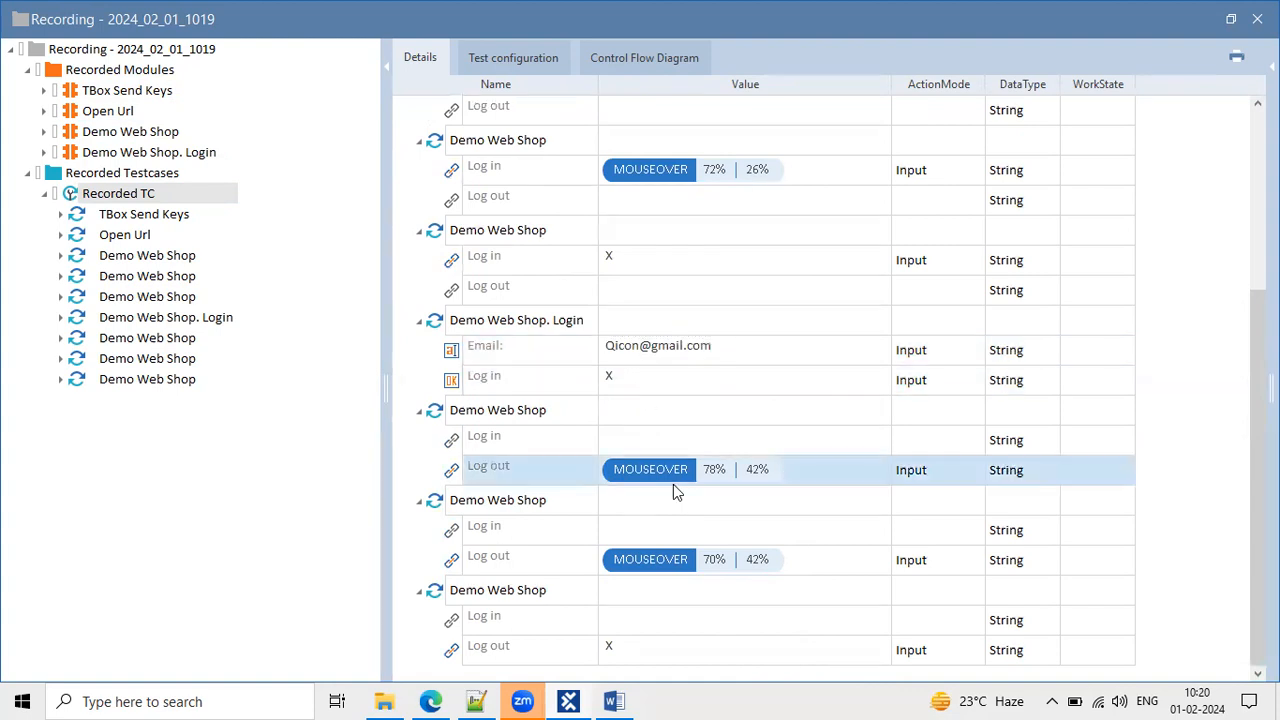
pyautogui.scroll(3, 673, 484)
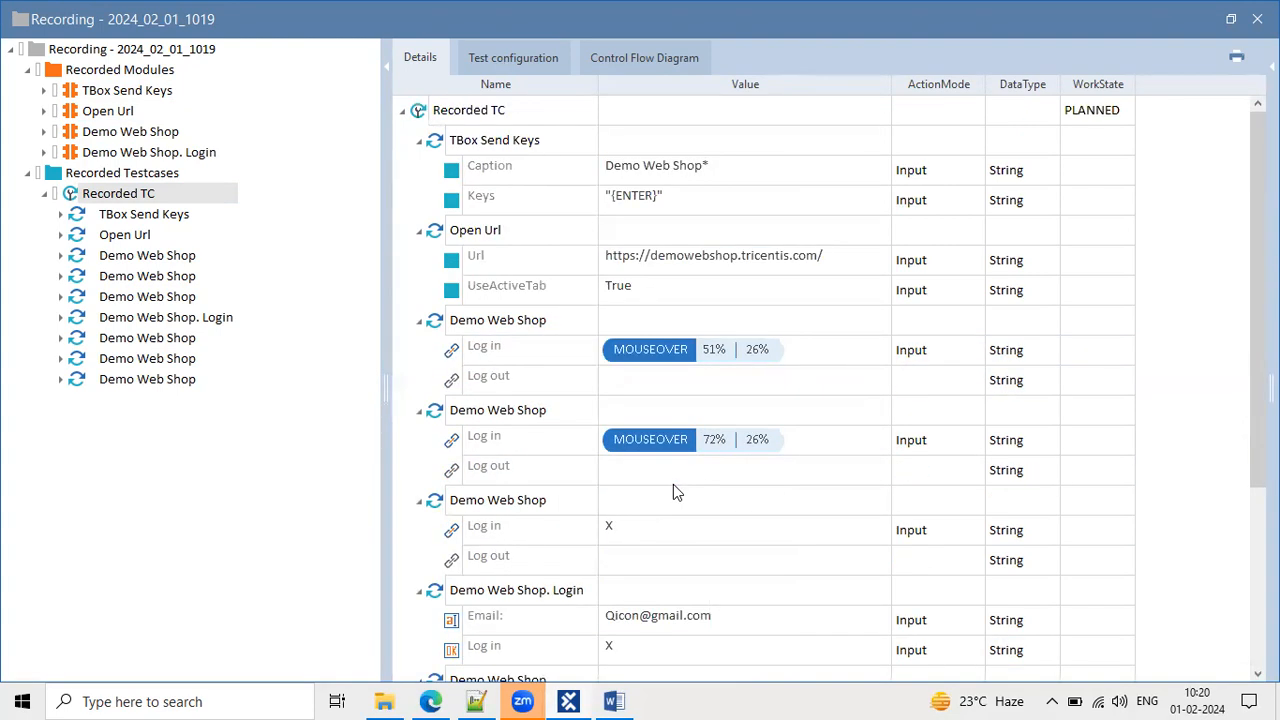
# Restore the Recording window and view Recorded TC's actions without choosing one.
pyautogui.moveTo(883, 38); pyautogui.dragTo(346, 207)
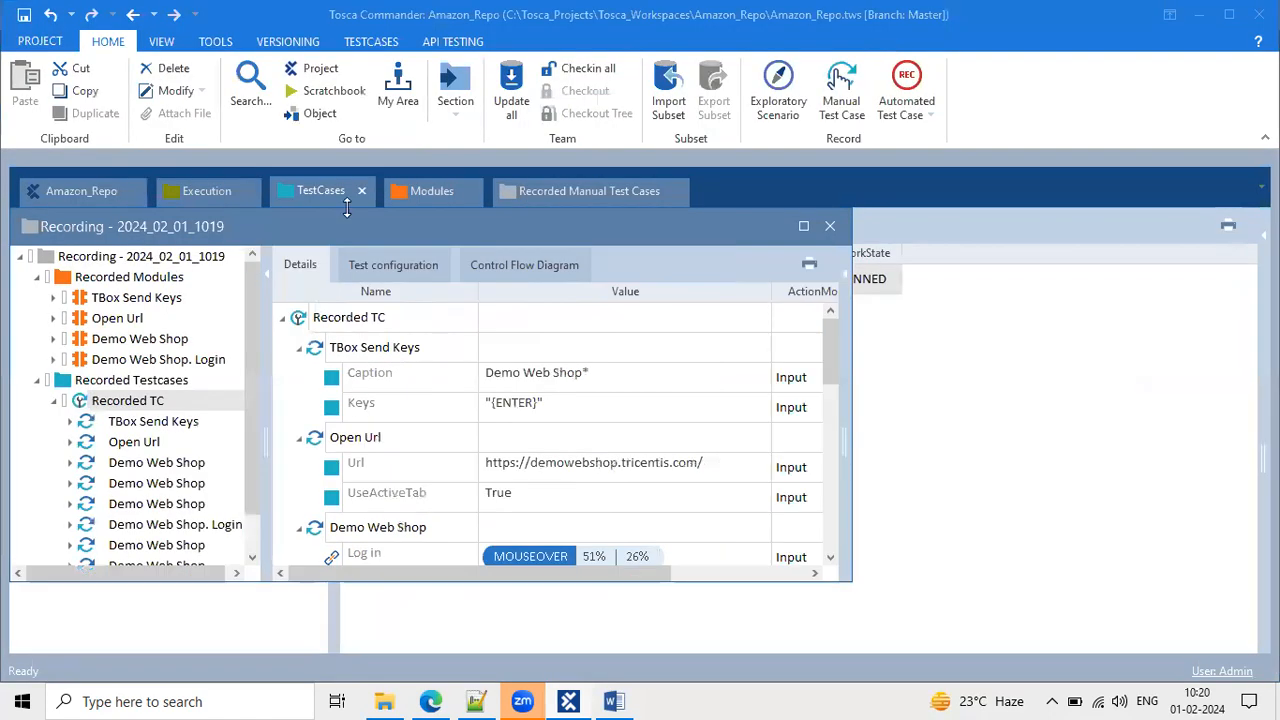
pyautogui.click(136, 404)
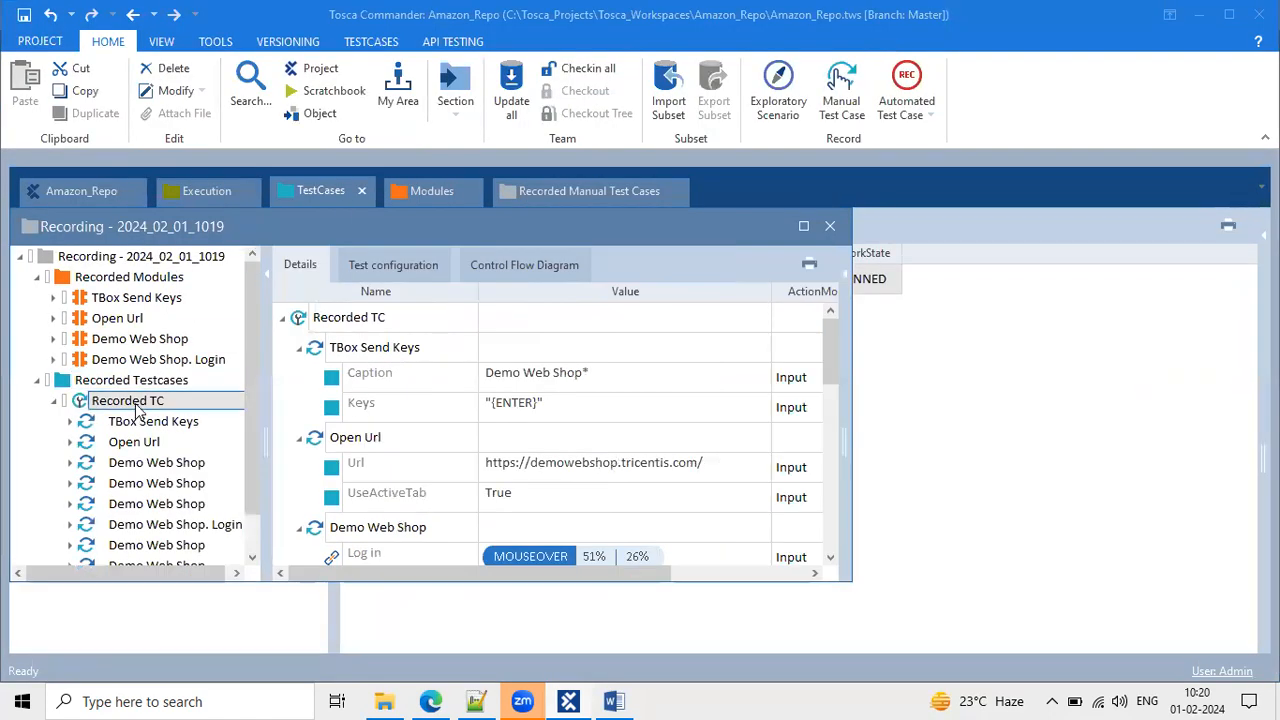
pyautogui.rightClick(141, 410)
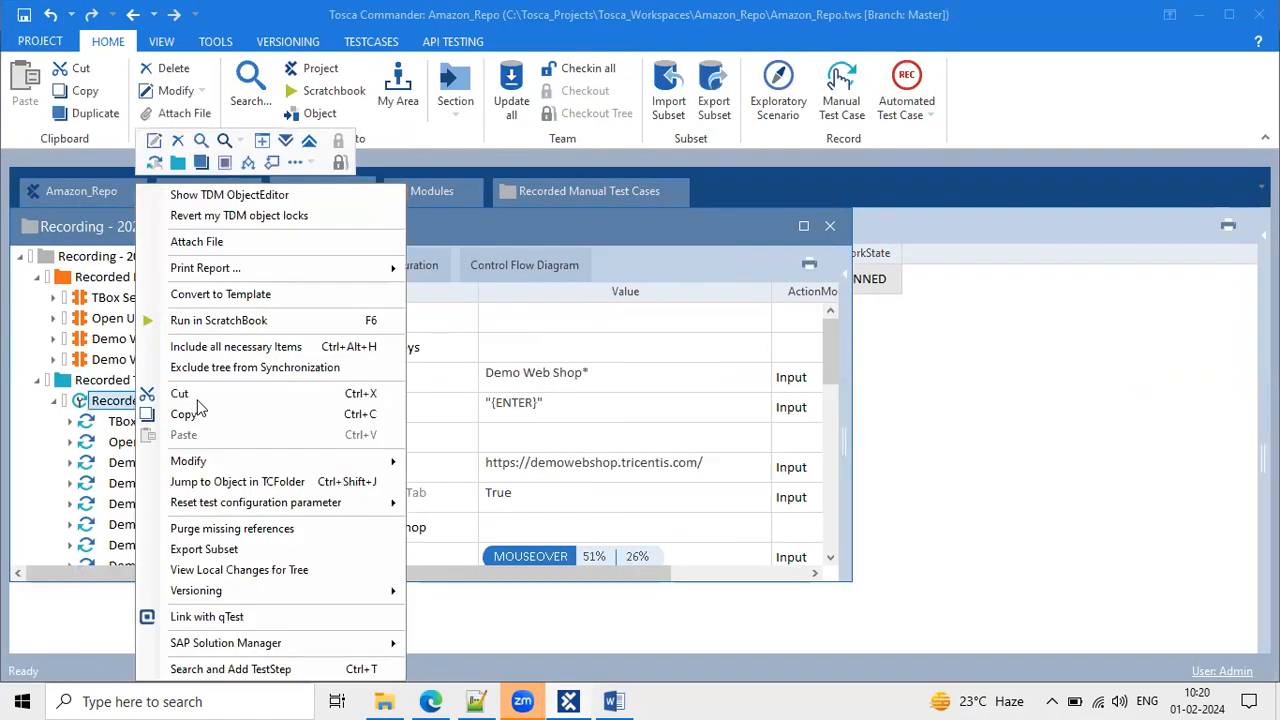
pyautogui.click(528, 316)
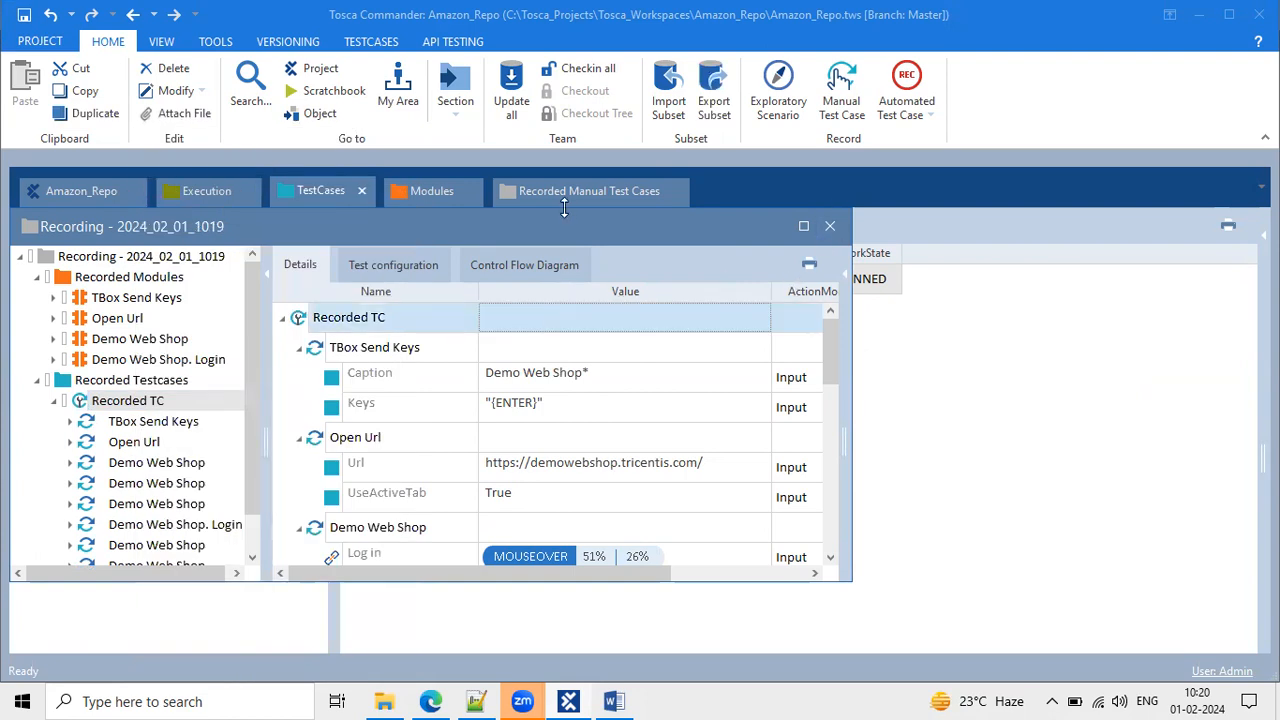
# Dock the recording as a workspace tab and show Recorded Modules' test configuration.
pyautogui.moveTo(542, 233); pyautogui.dragTo(724, 198)
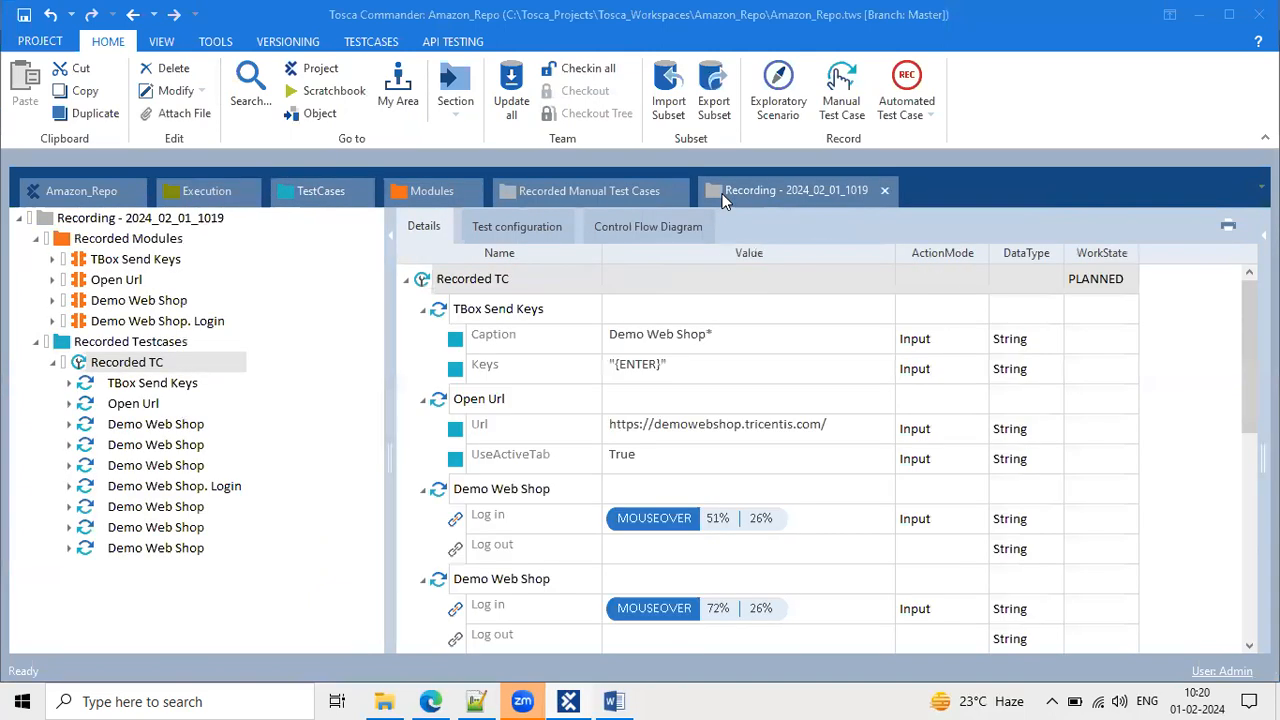
pyautogui.click(548, 199)
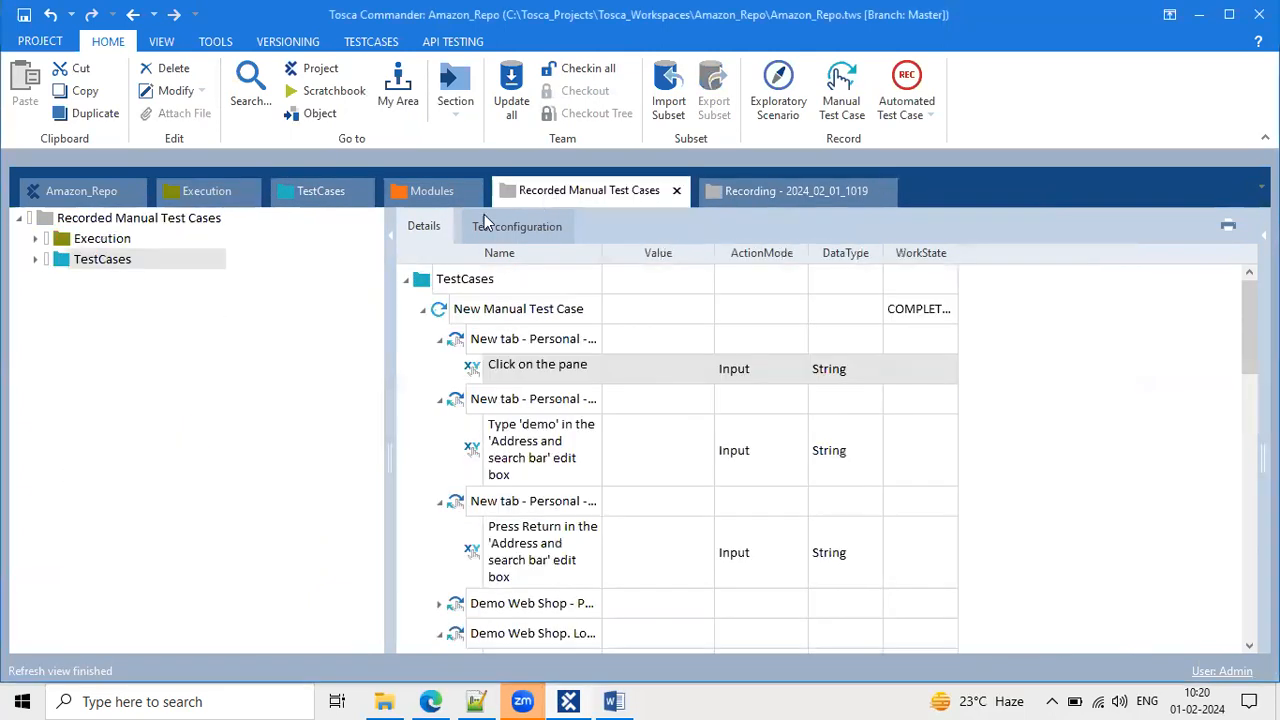
pyautogui.click(755, 191)
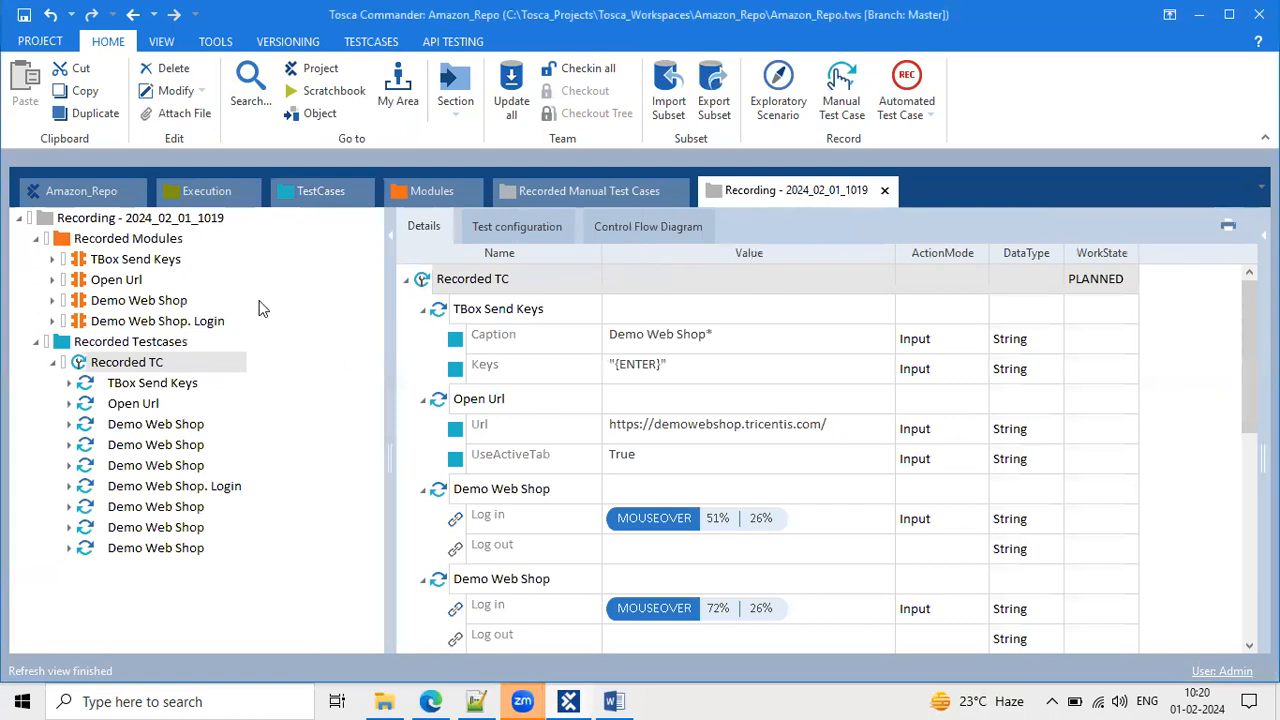
pyautogui.click(148, 238)
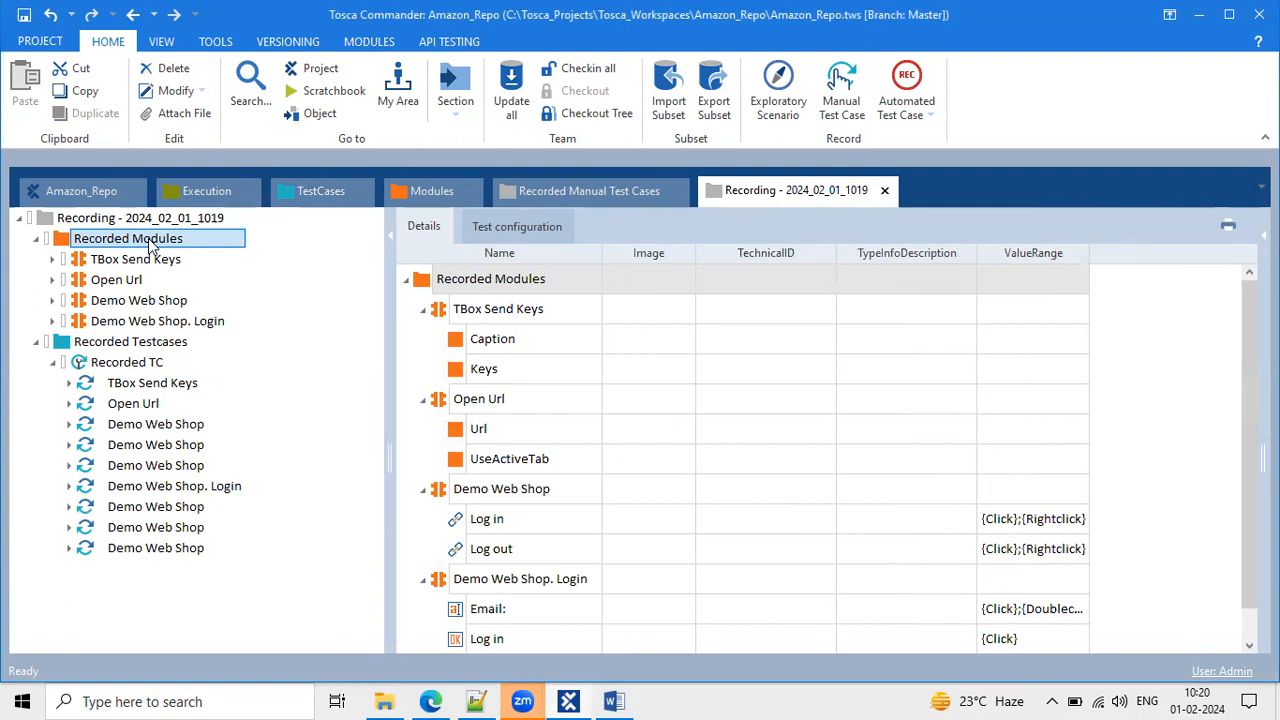
pyautogui.click(538, 213)
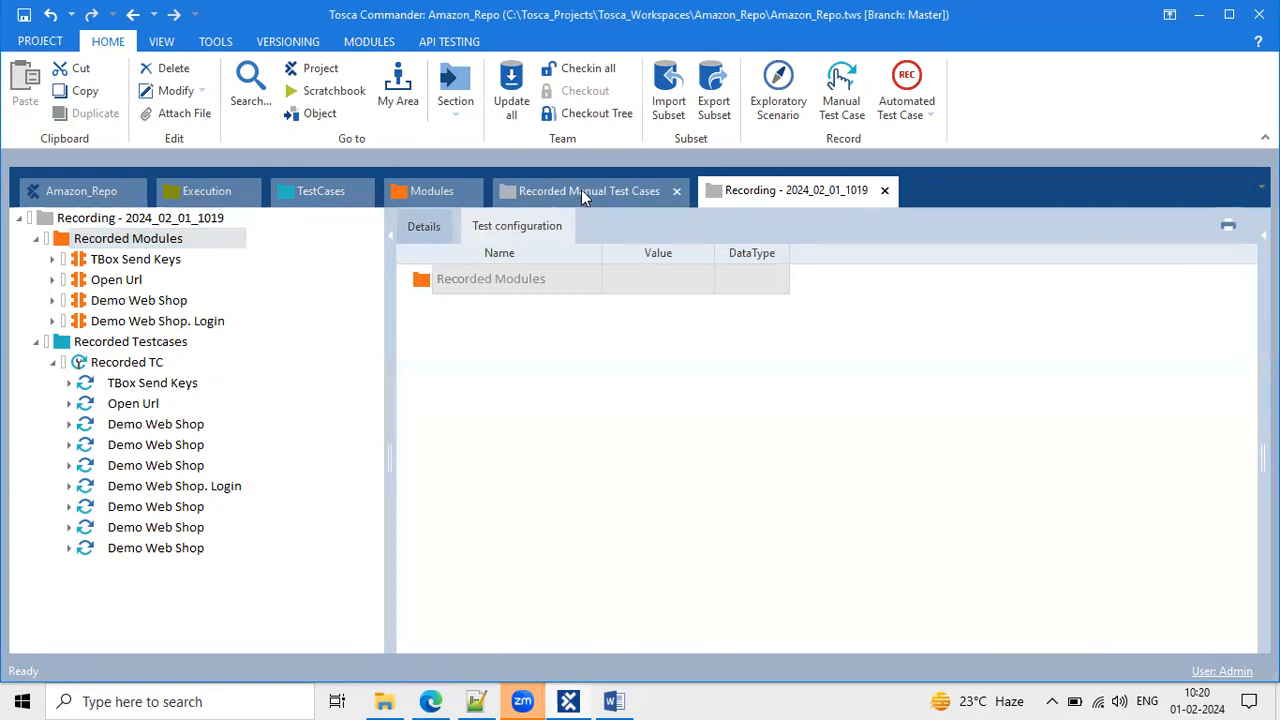
pyautogui.click(581, 191)
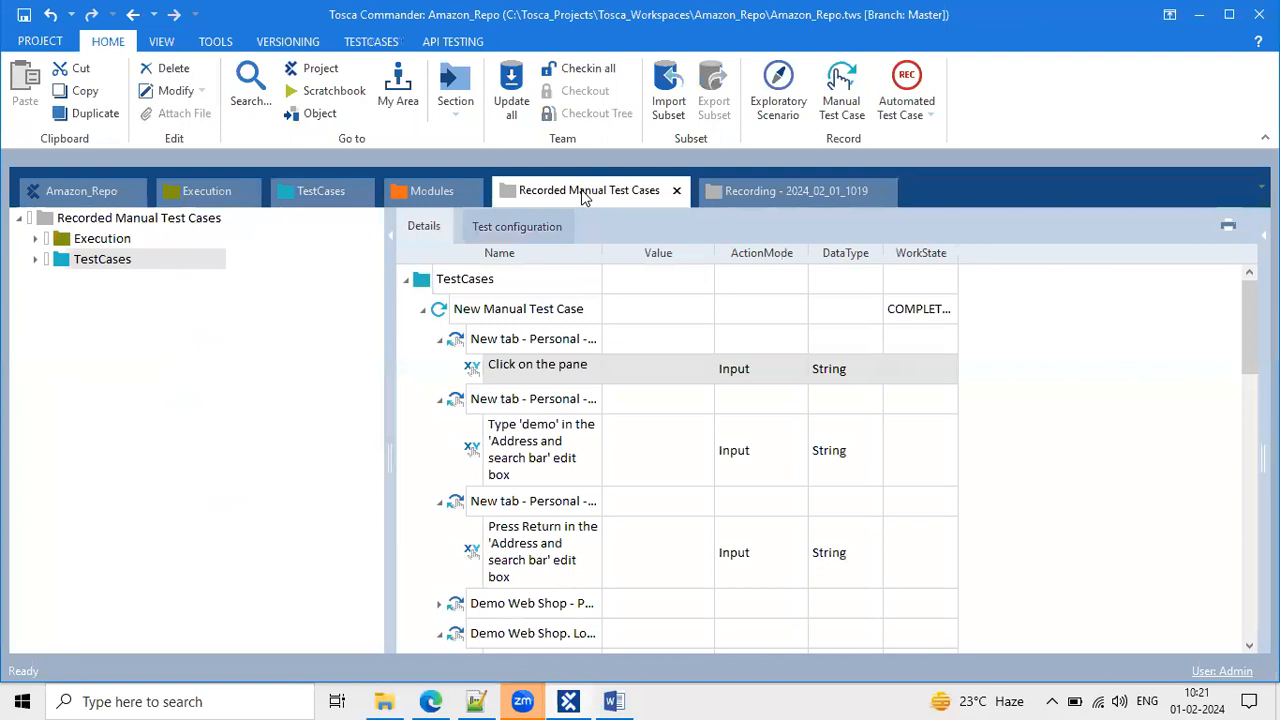
# Run New Manual Test Case in ScratchBook from its context menu.
pyautogui.click(458, 314)
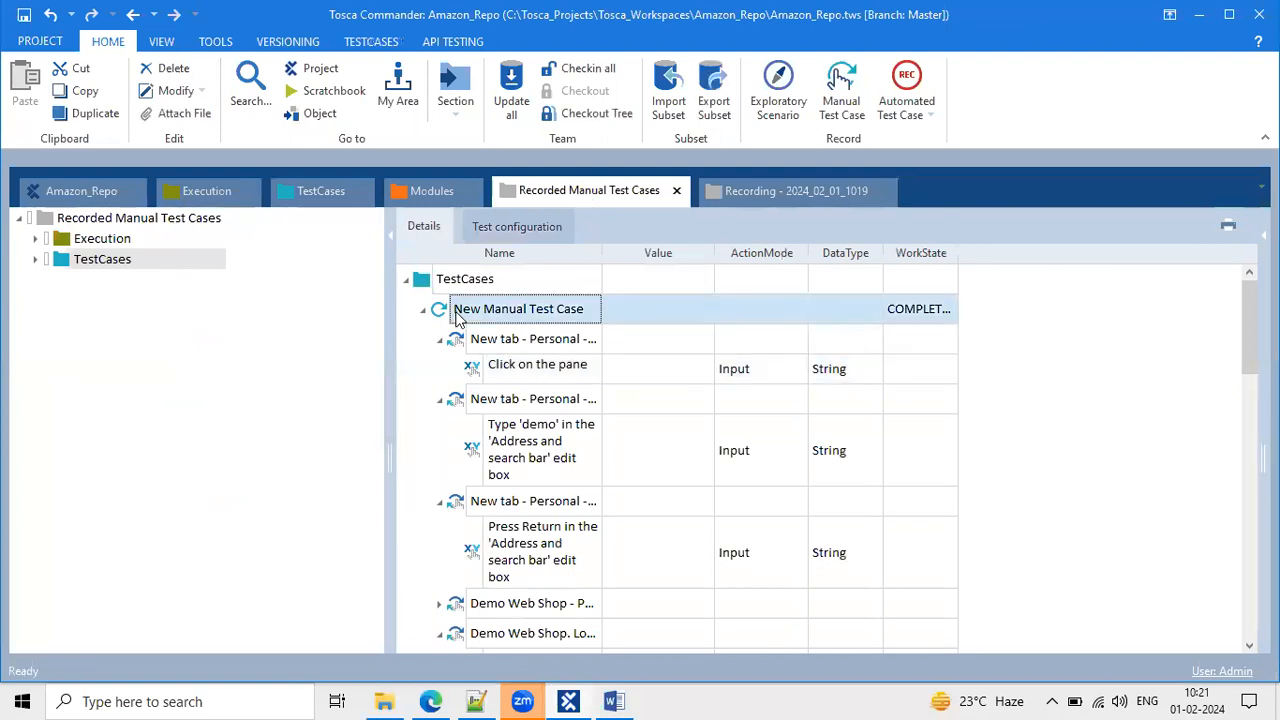
pyautogui.rightClick(458, 312)
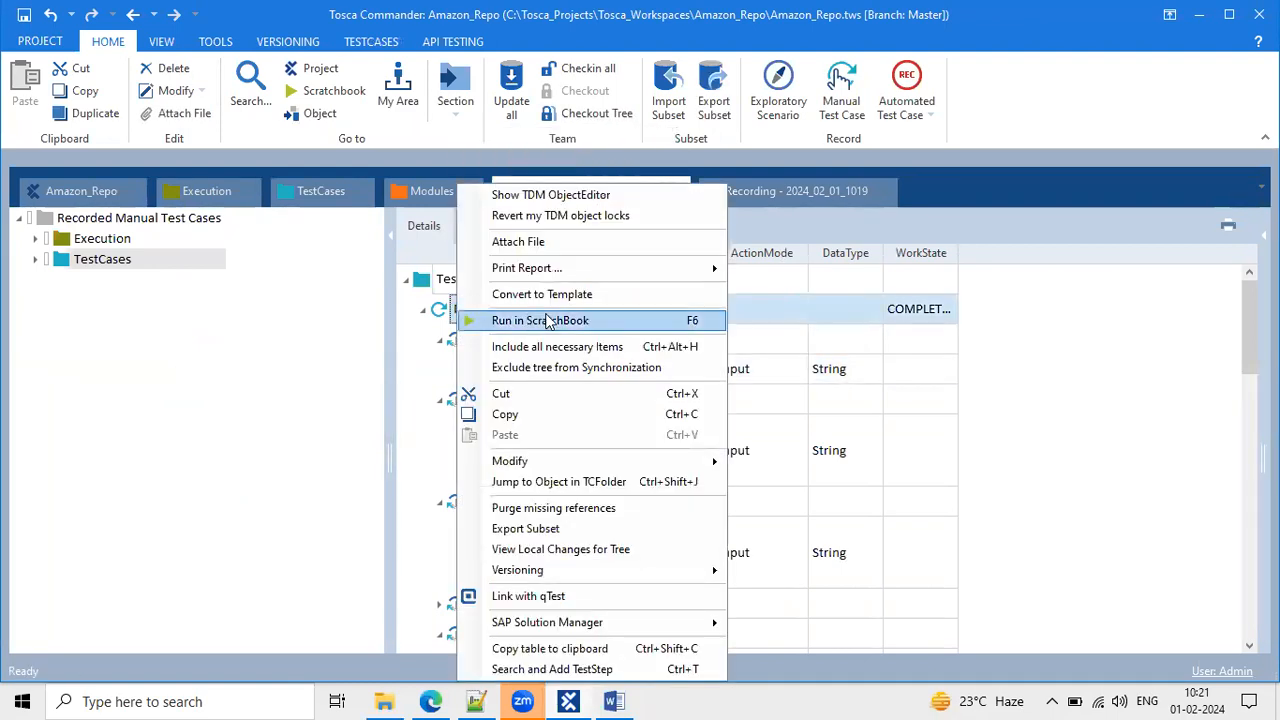
pyautogui.click(545, 314)
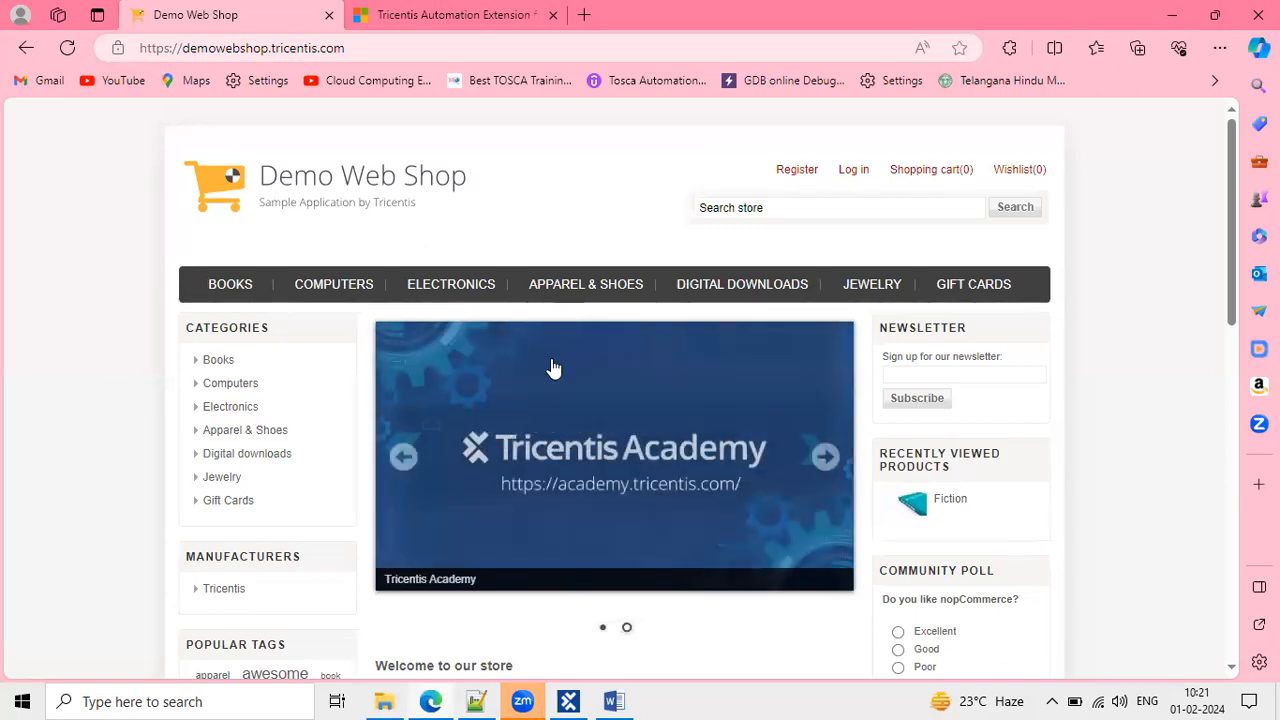
# Open the Demo Web Shop login page with Tosca Commander hidden.
pyautogui.scroll(-5, 553, 368)
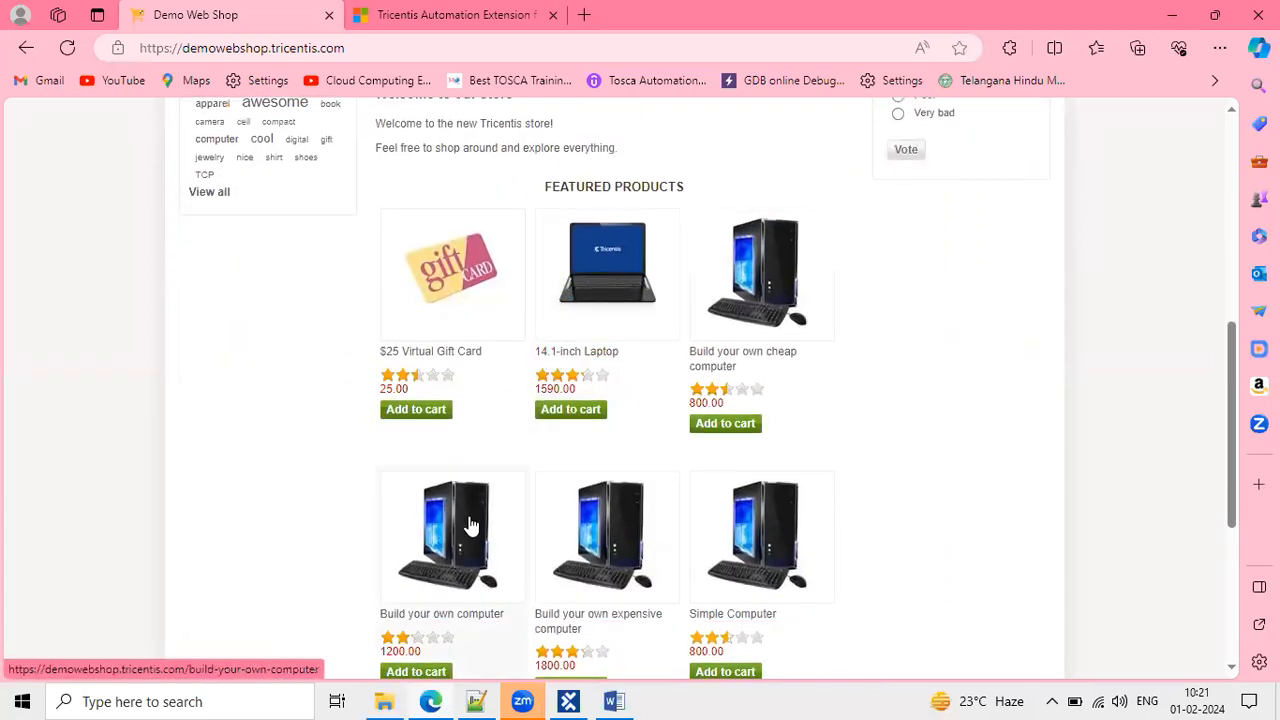
pyautogui.moveTo(568, 701)
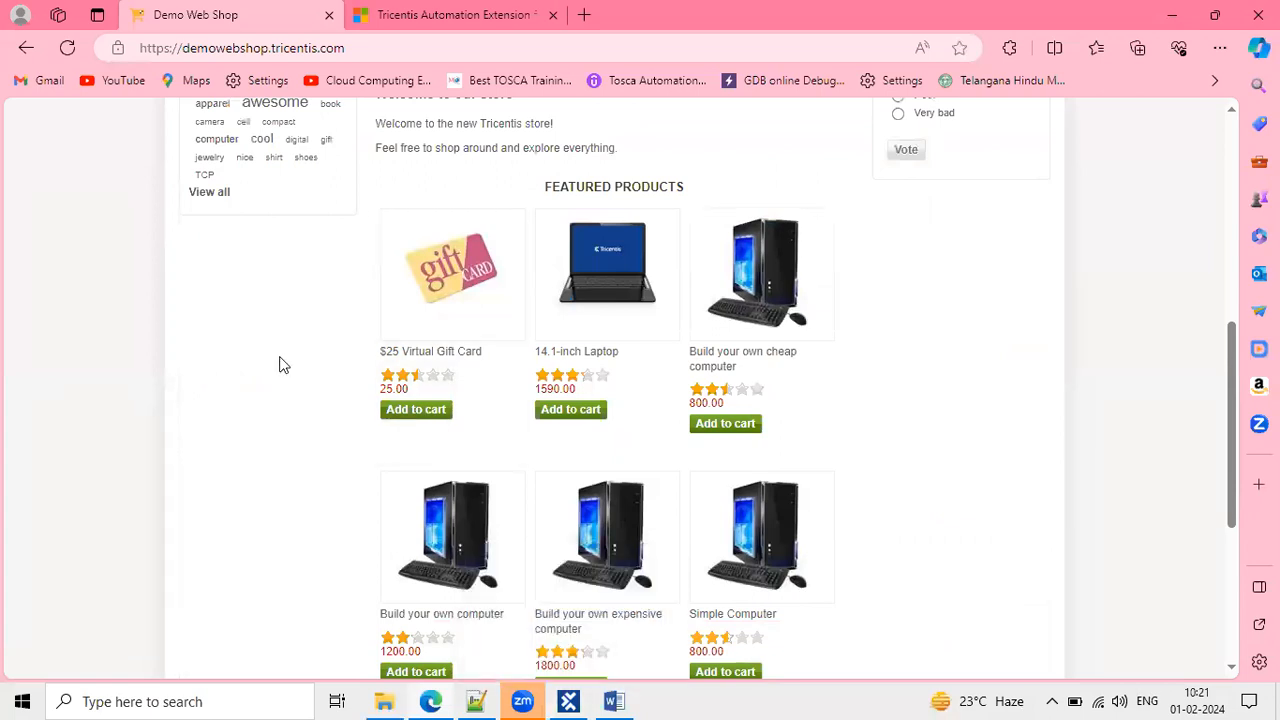
pyautogui.click(560, 700)
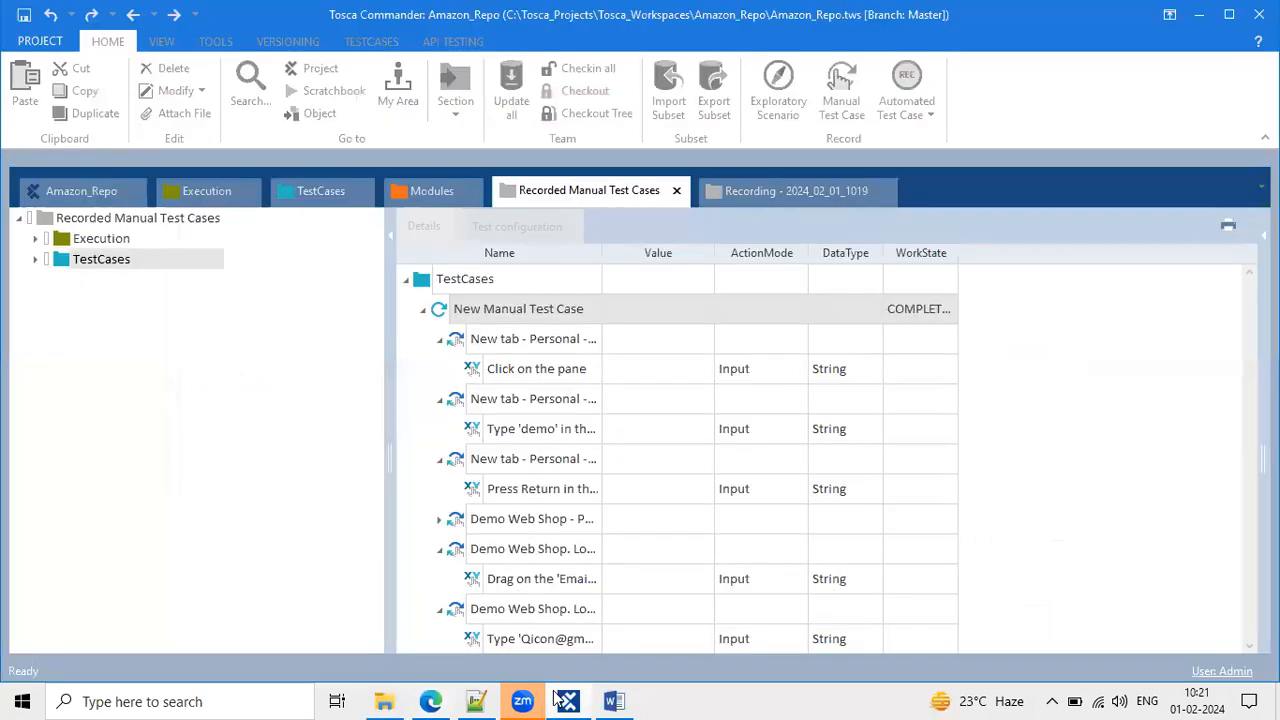
pyautogui.click(563, 701)
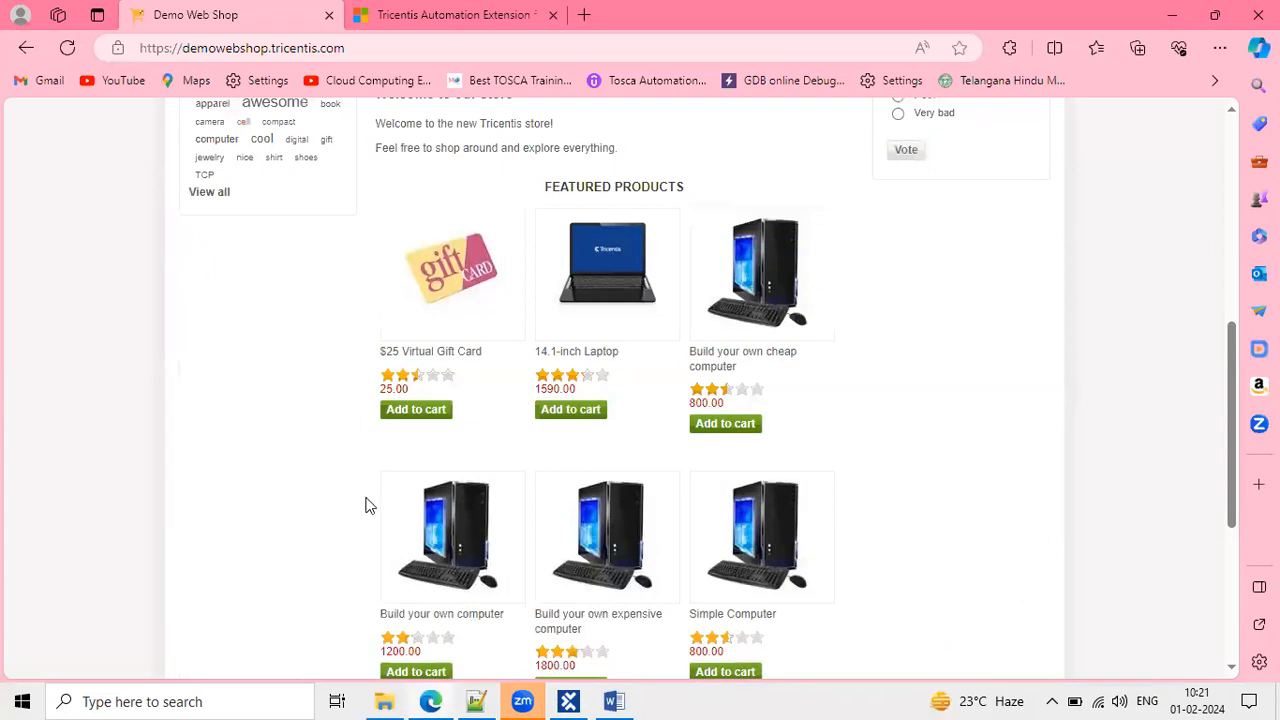
pyautogui.scroll(5, 366, 505)
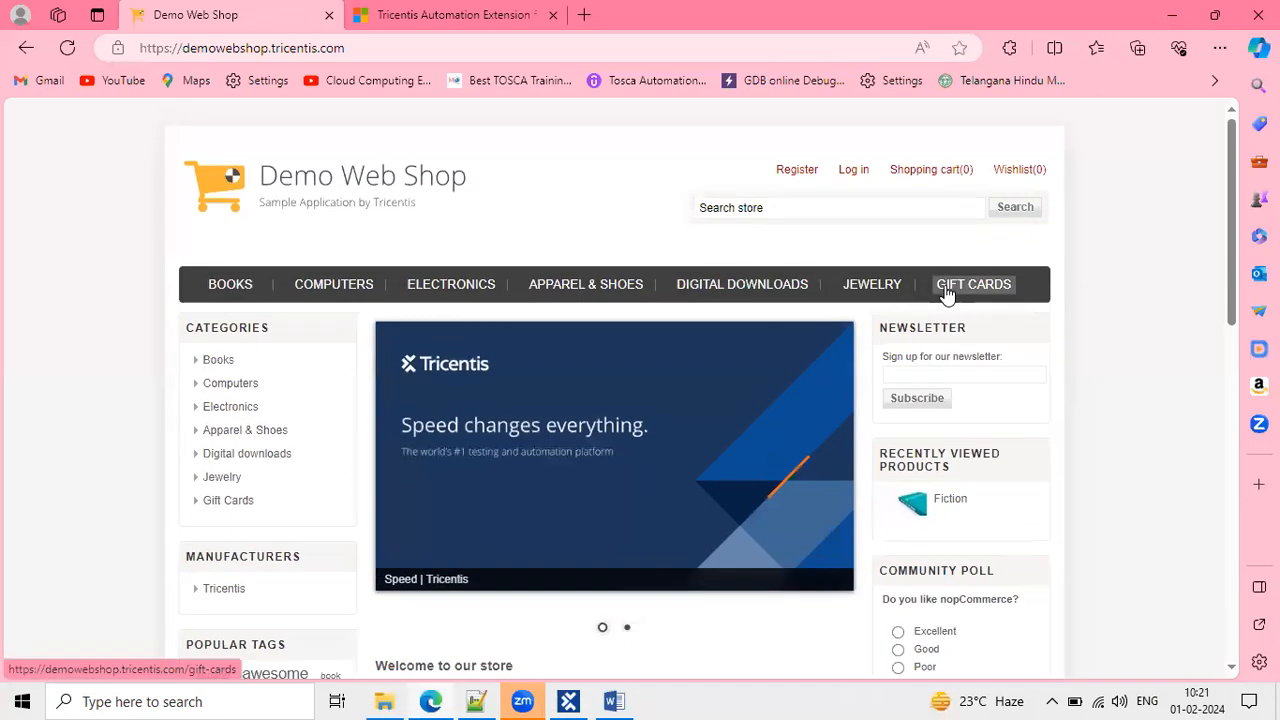
pyautogui.click(854, 178)
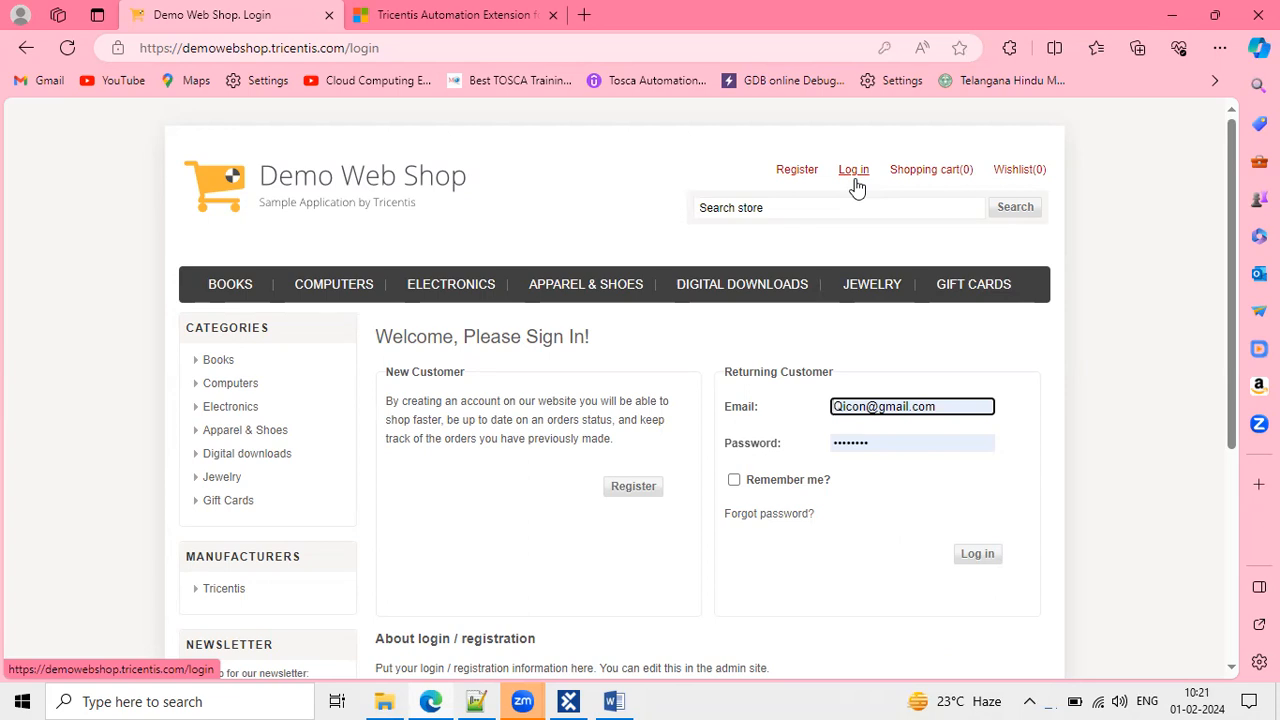
# Minimize Tosca Commander and raise the Execution window awaiting step 1.
pyautogui.click(569, 701)
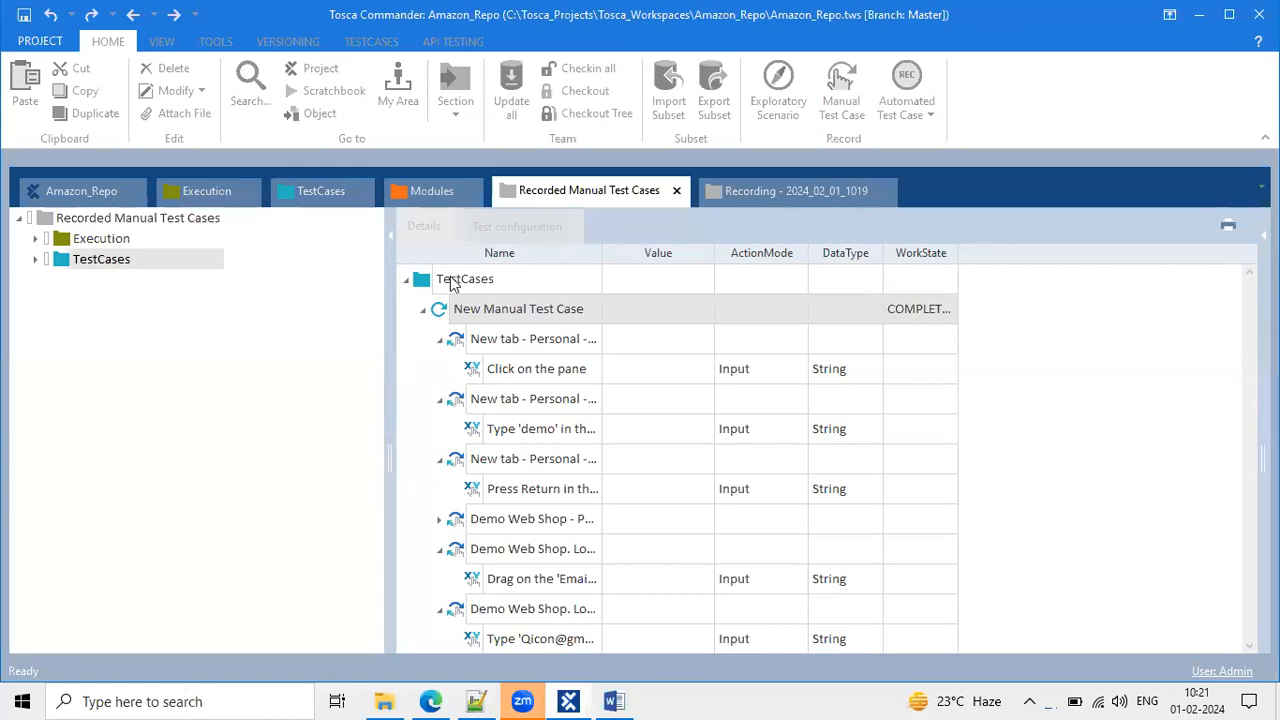
pyautogui.click(1199, 14)
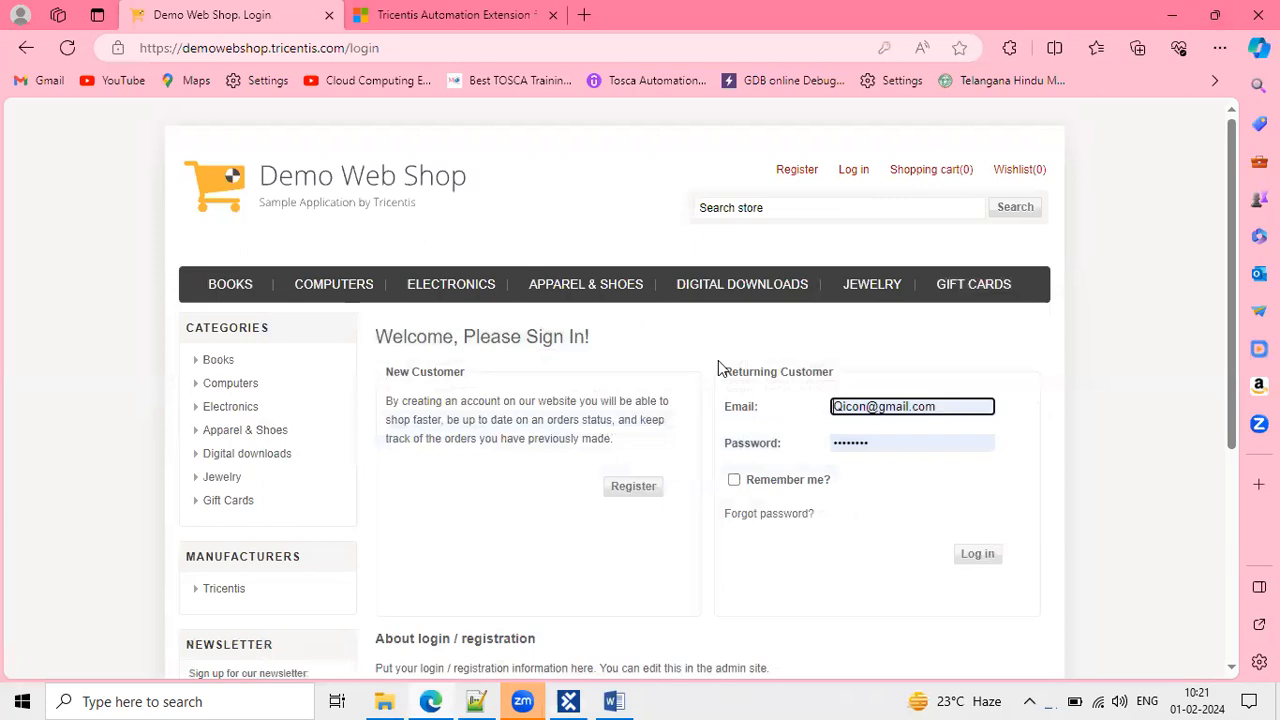
pyautogui.click(669, 566)
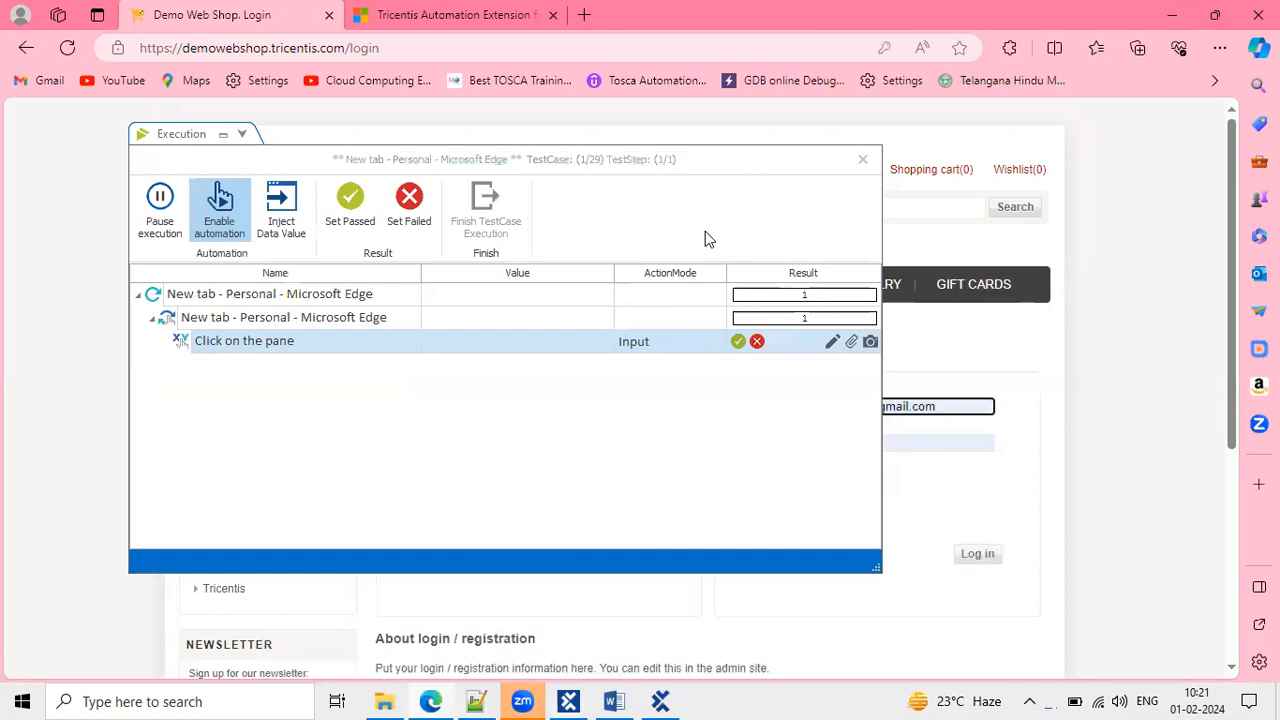
# Pass the Click on the pane, Type 'demo', Press Return and Demo Web Shop click steps.
pyautogui.click(822, 165)
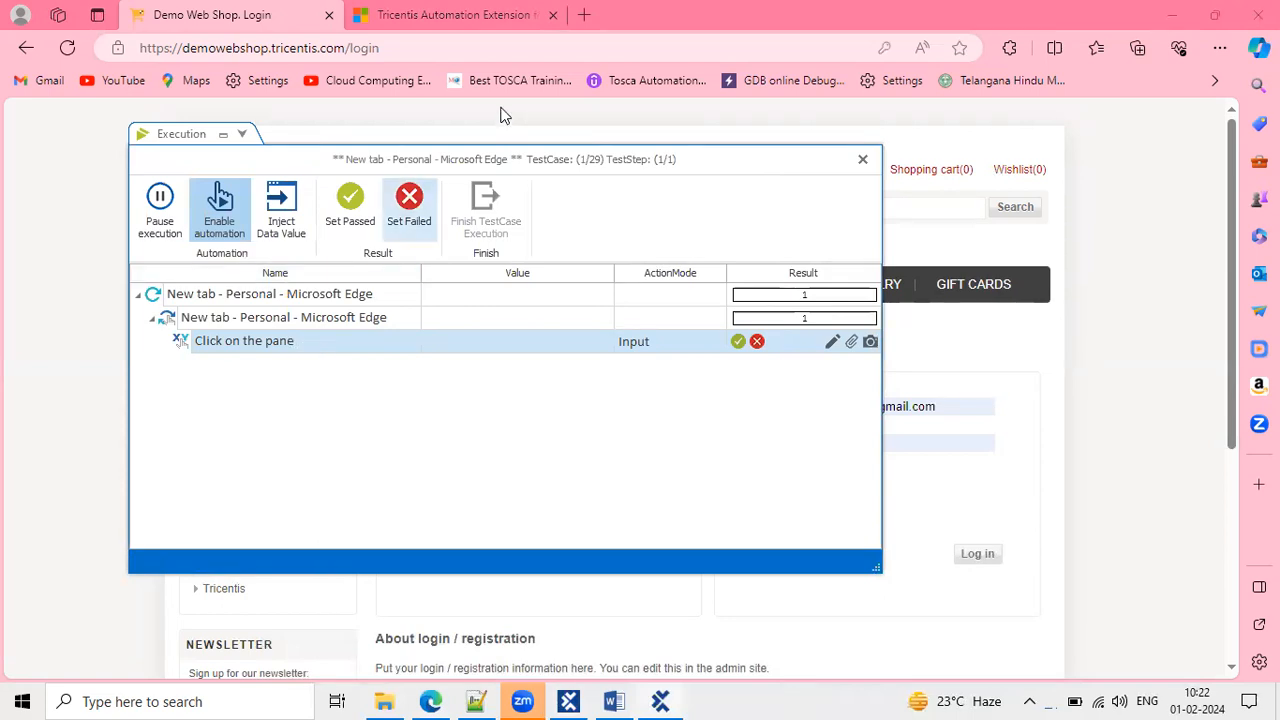
pyautogui.click(740, 343)
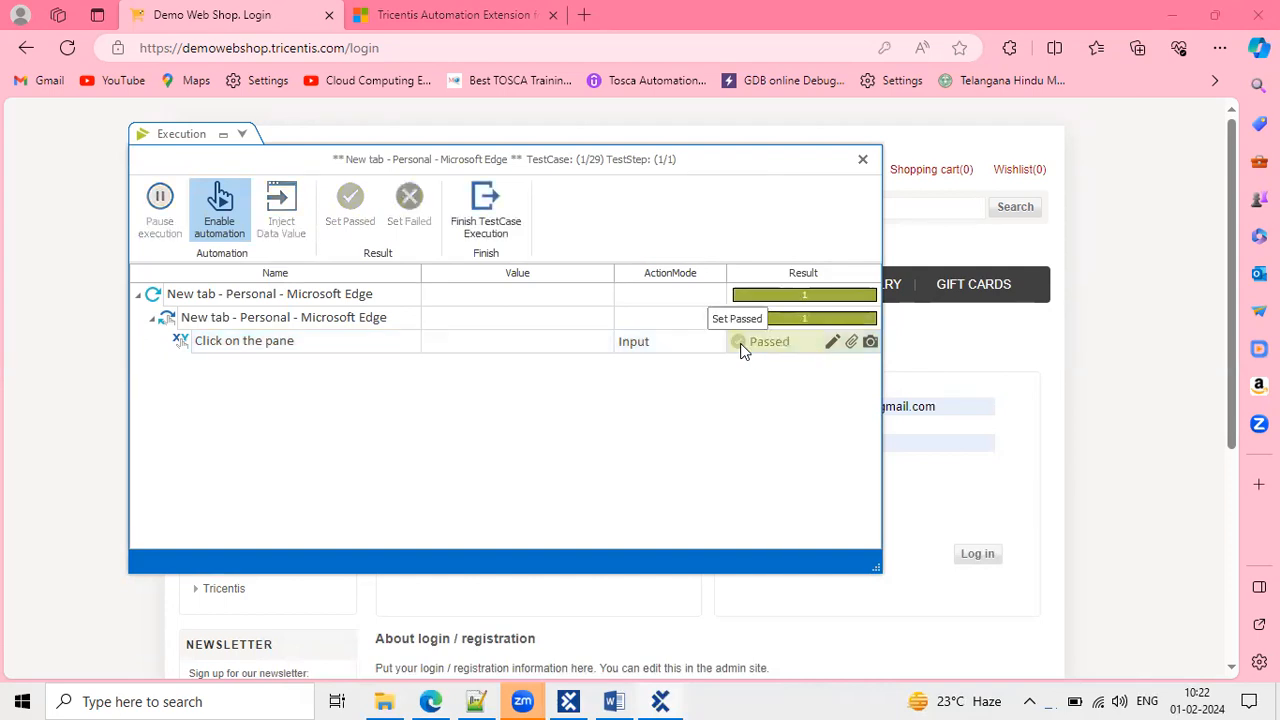
pyautogui.click(508, 205)
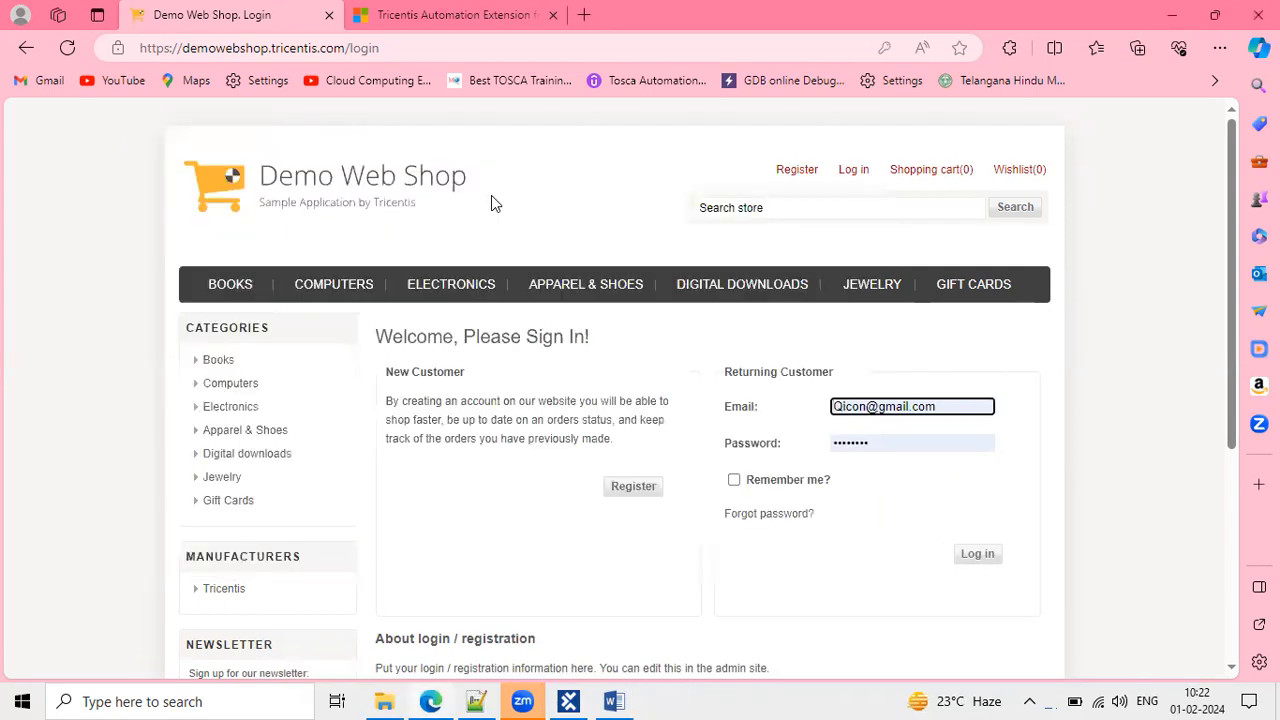
pyautogui.click(570, 701)
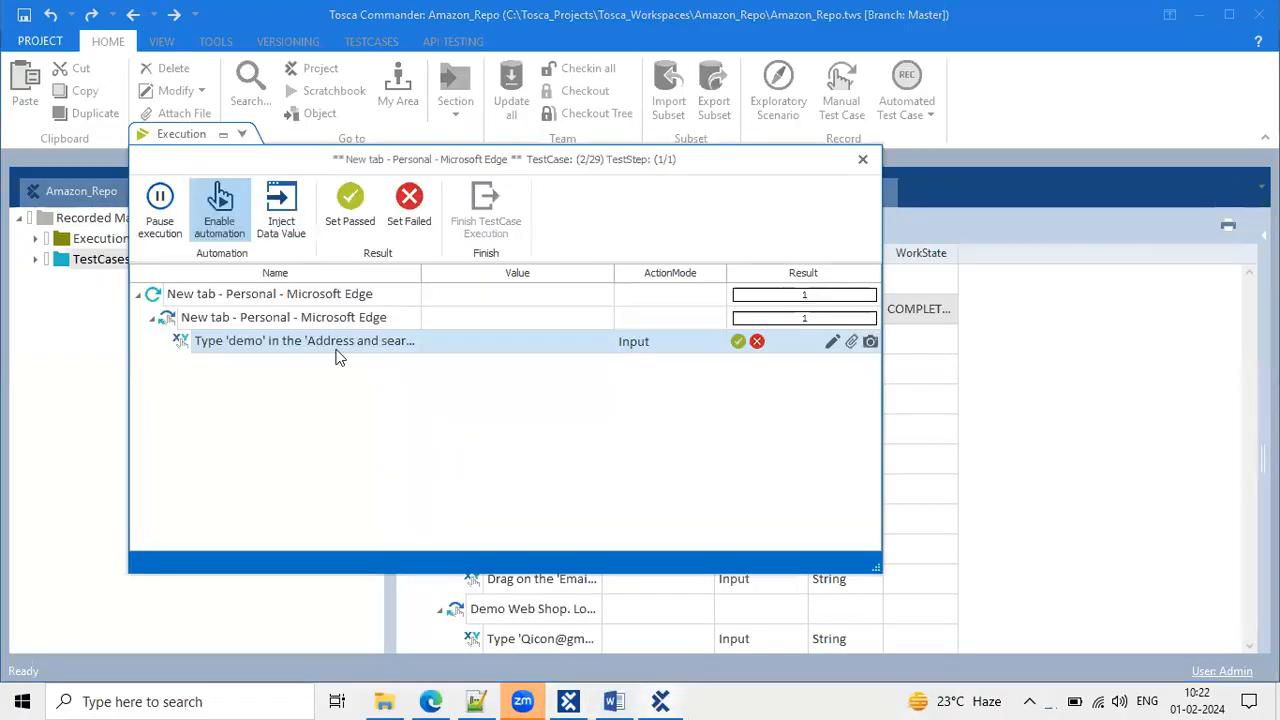
pyautogui.click(738, 343)
pyautogui.click(478, 213)
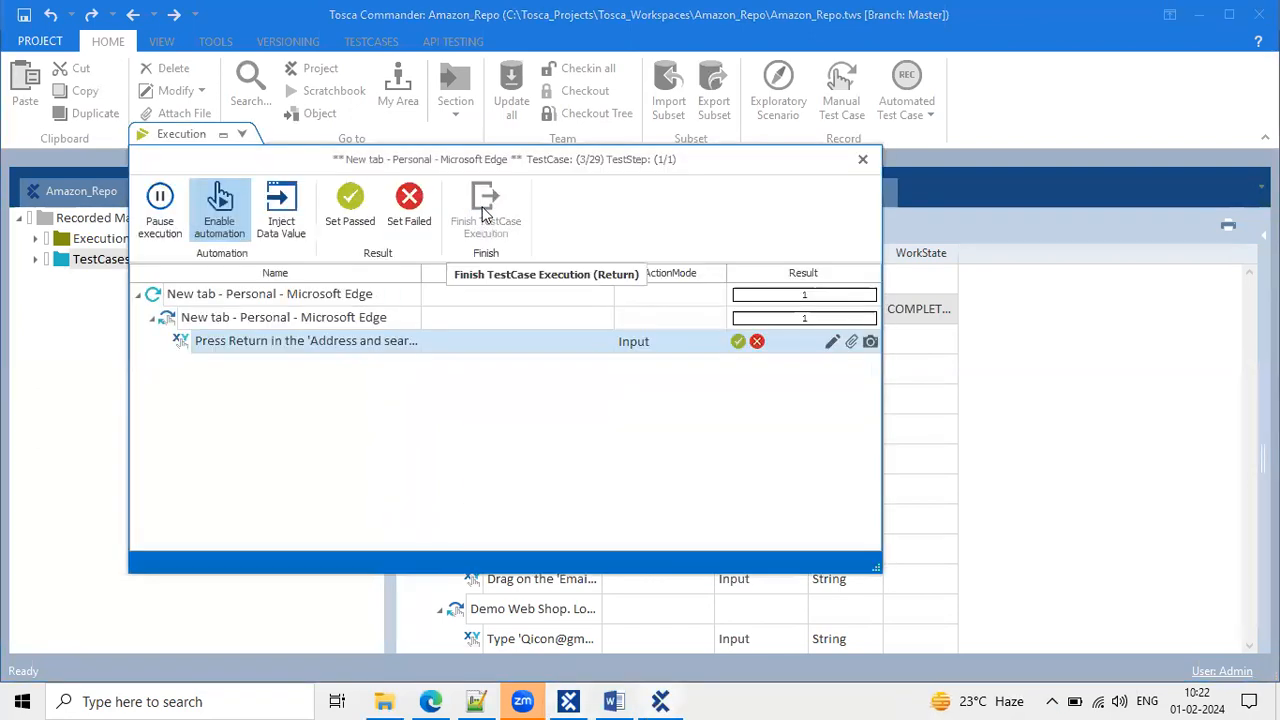
pyautogui.click(738, 341)
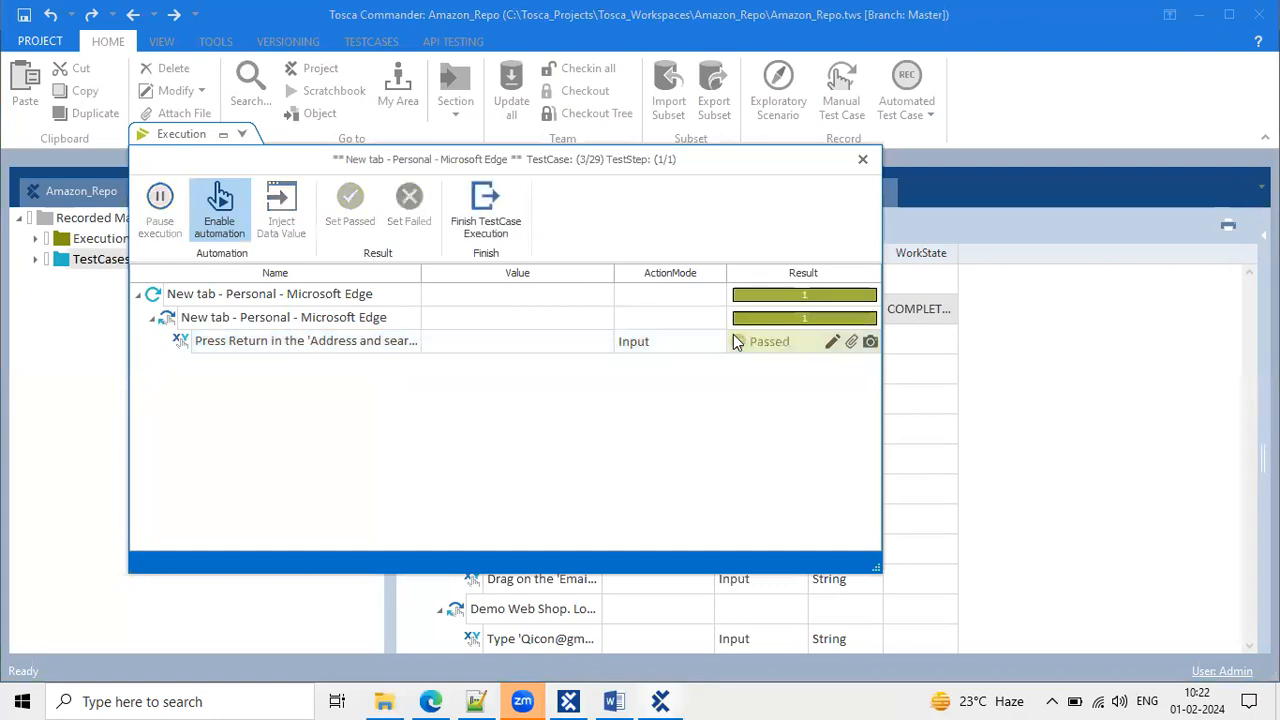
pyautogui.click(483, 198)
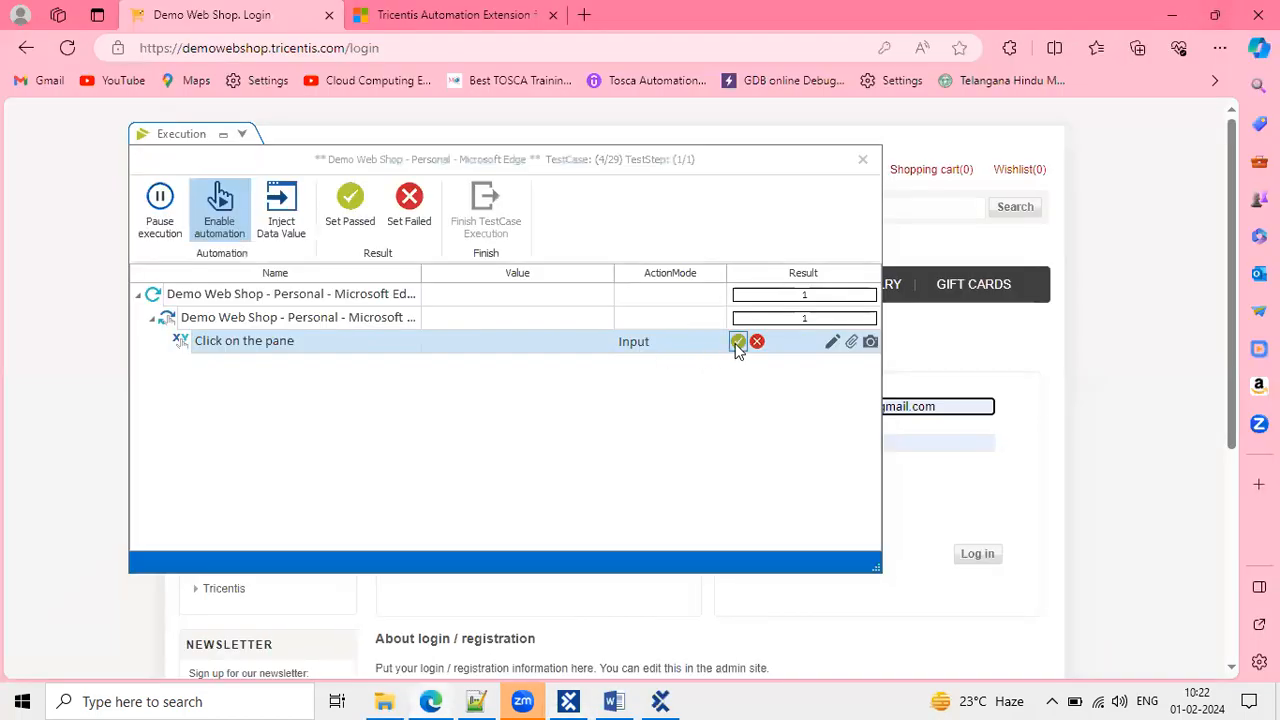
pyautogui.click(738, 342)
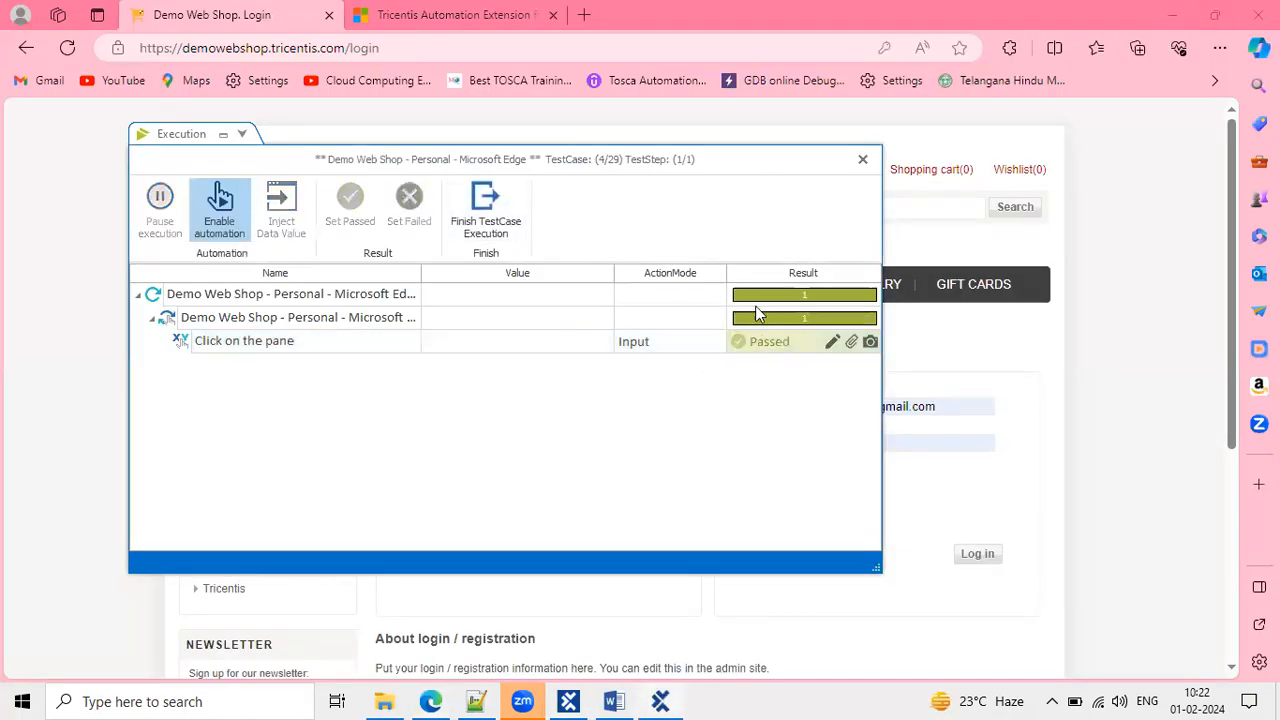
# Pass the Email drag, Email typing, sign-in heading, Password drag and Press Back steps.
pyautogui.click(482, 201)
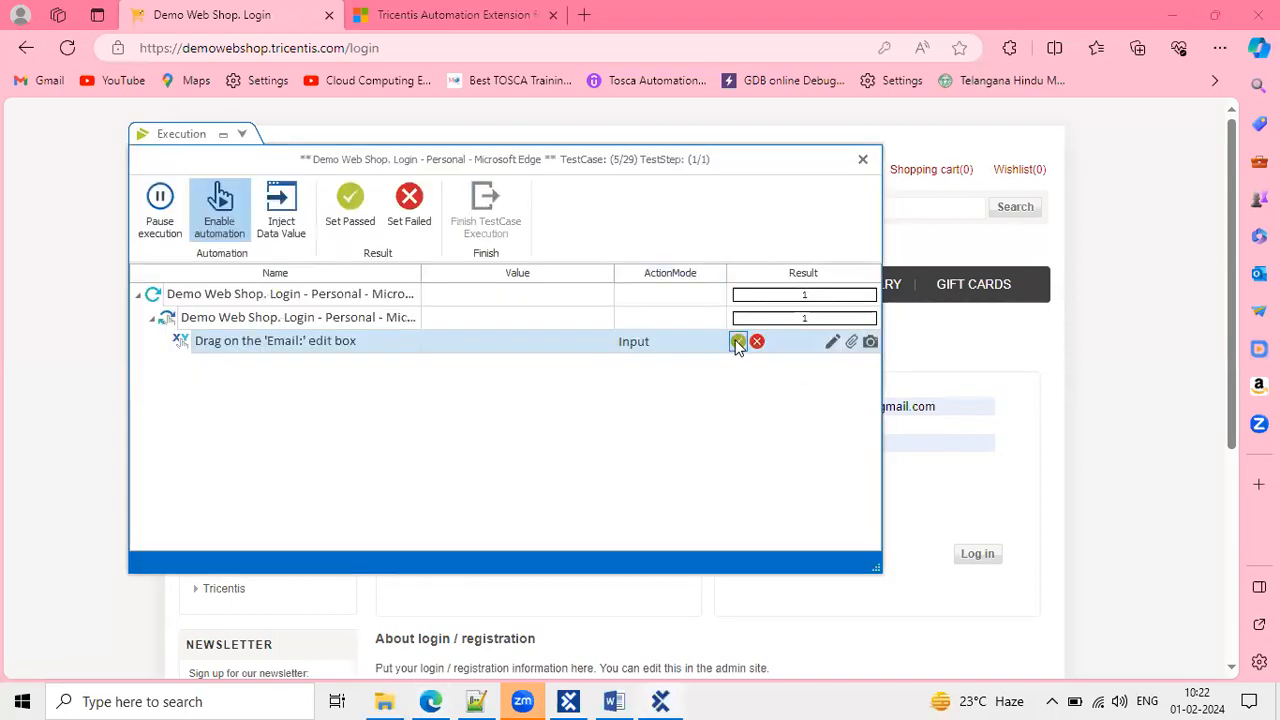
pyautogui.click(737, 343)
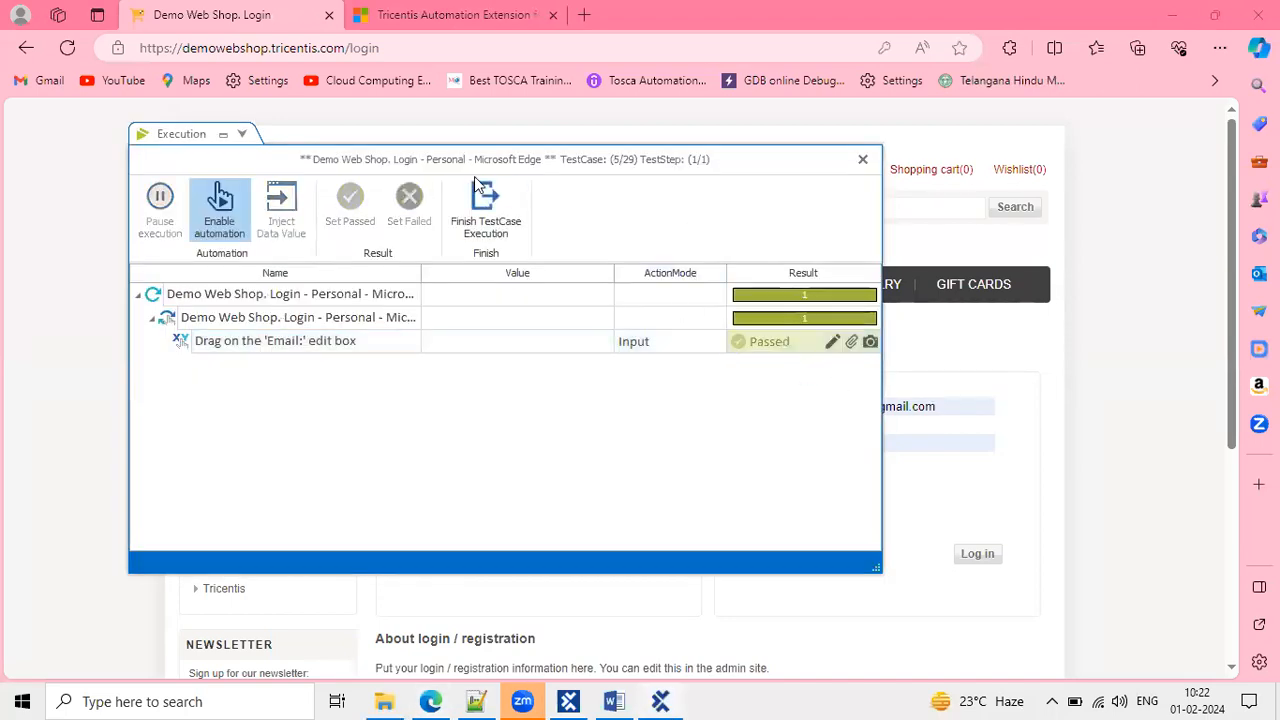
pyautogui.click(479, 186)
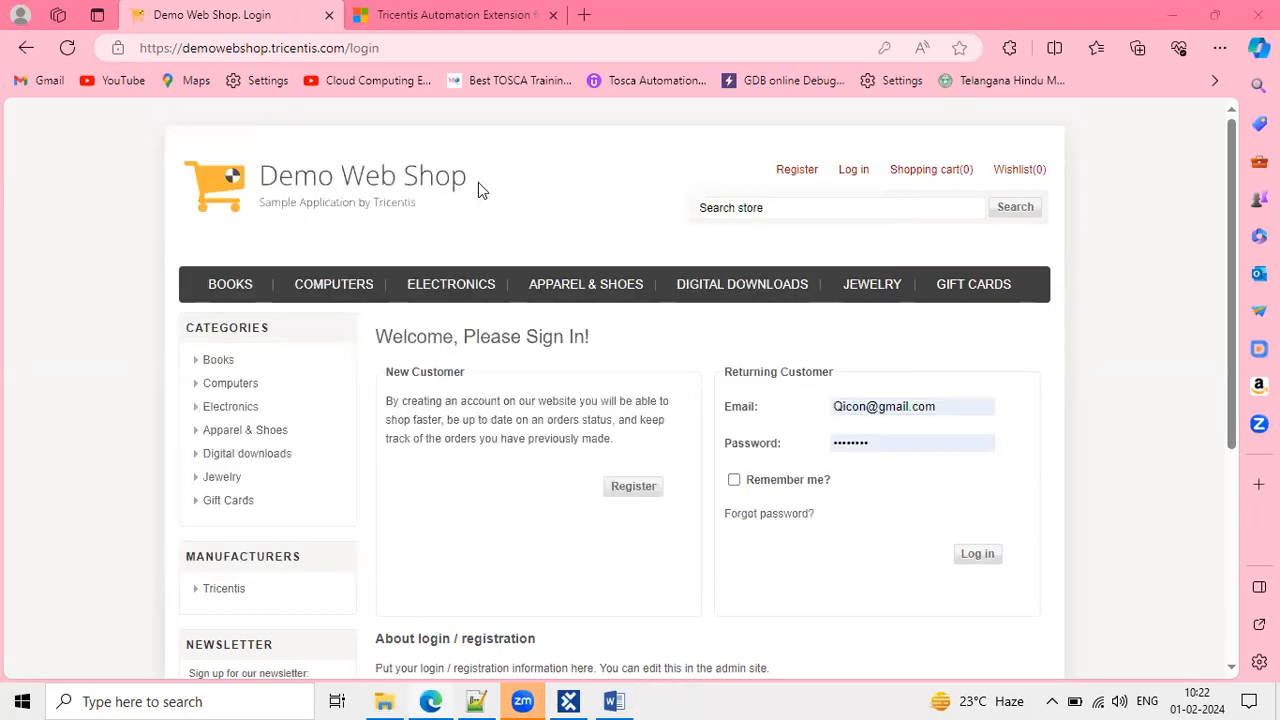
pyautogui.click(738, 342)
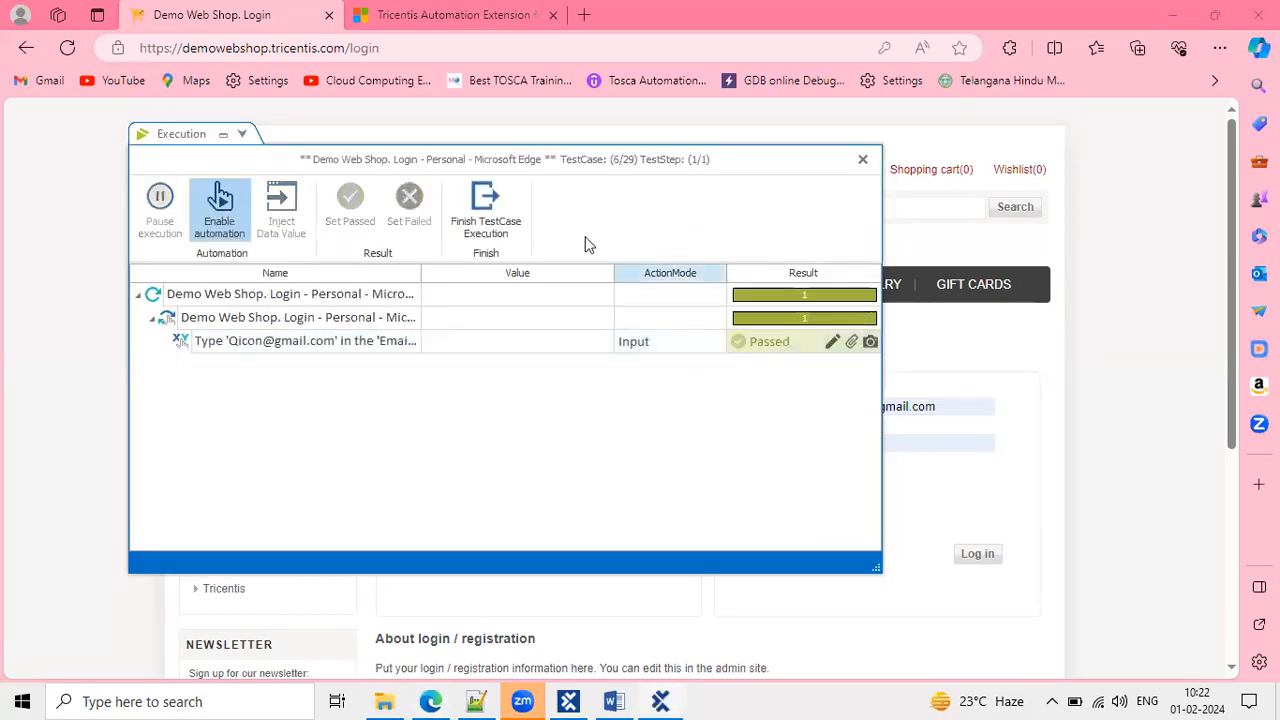
pyautogui.click(486, 205)
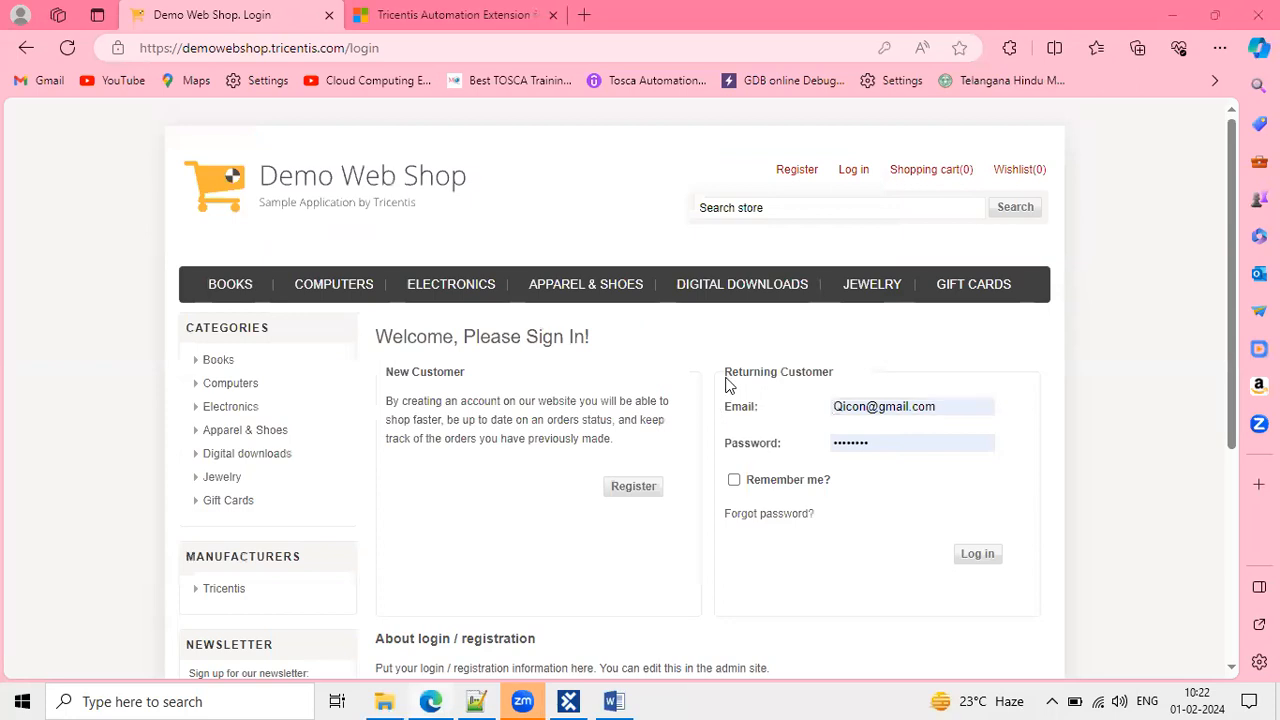
pyautogui.click(738, 341)
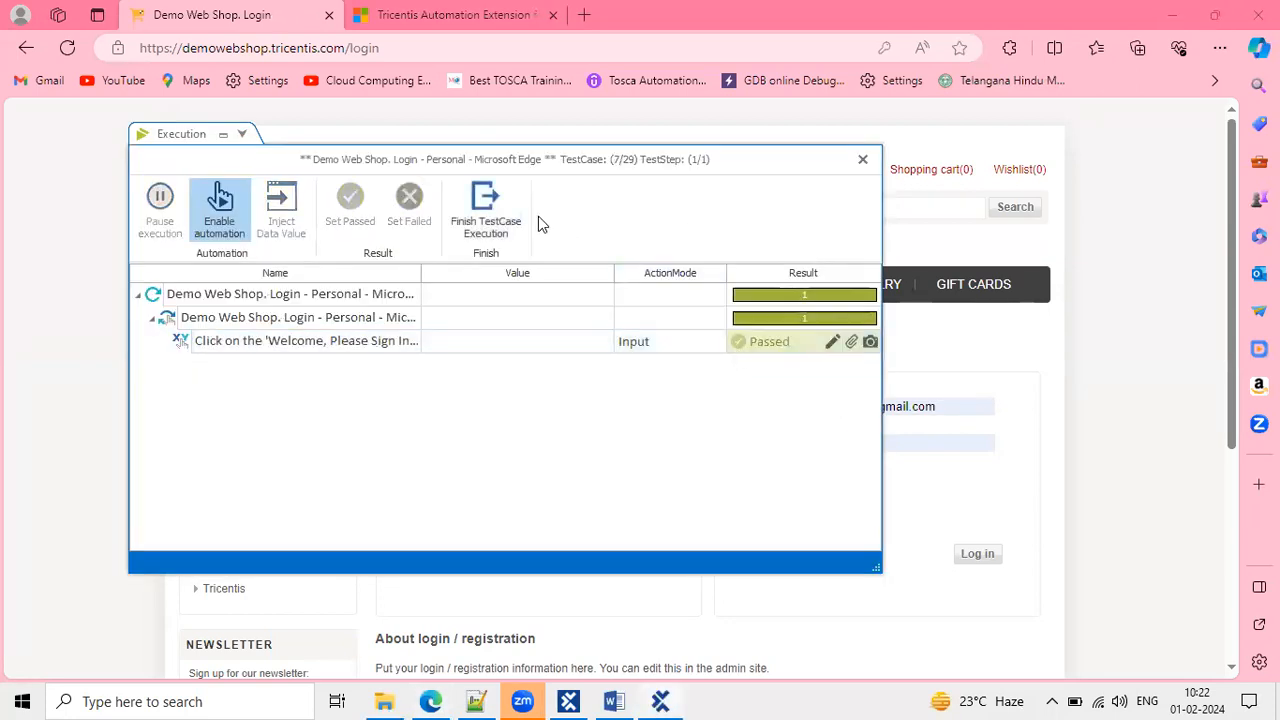
pyautogui.click(486, 205)
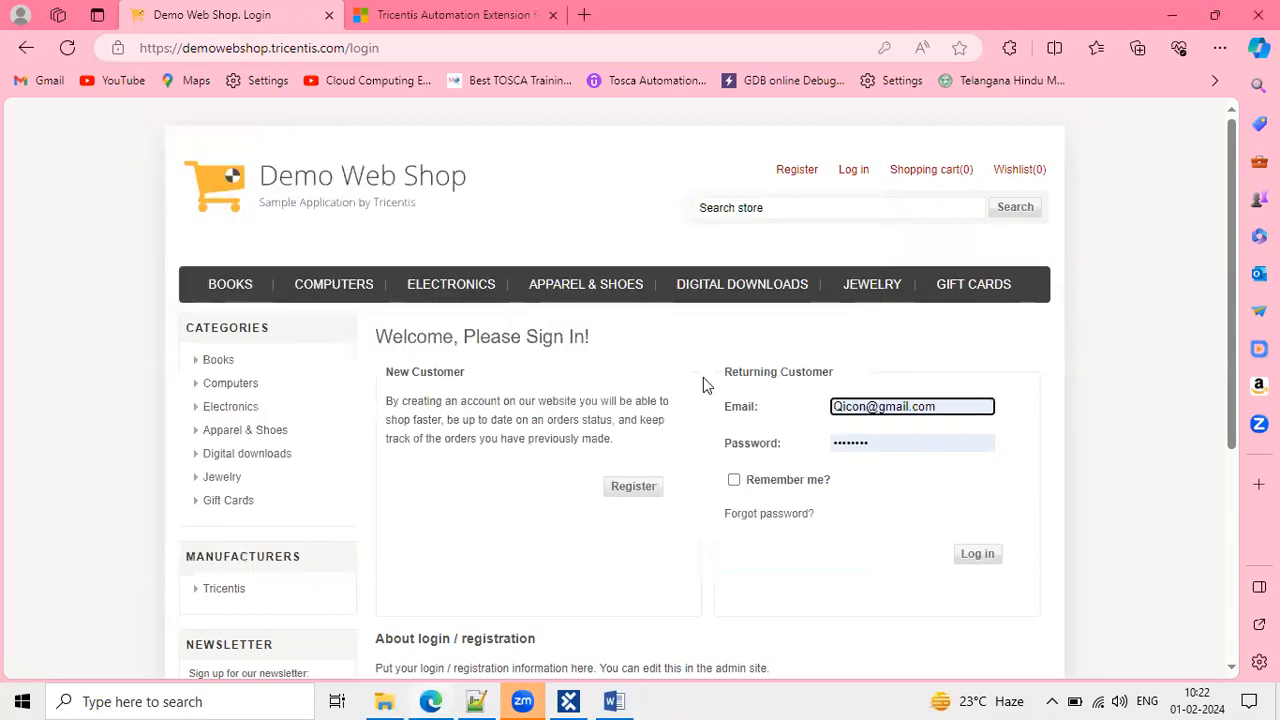
pyautogui.click(738, 342)
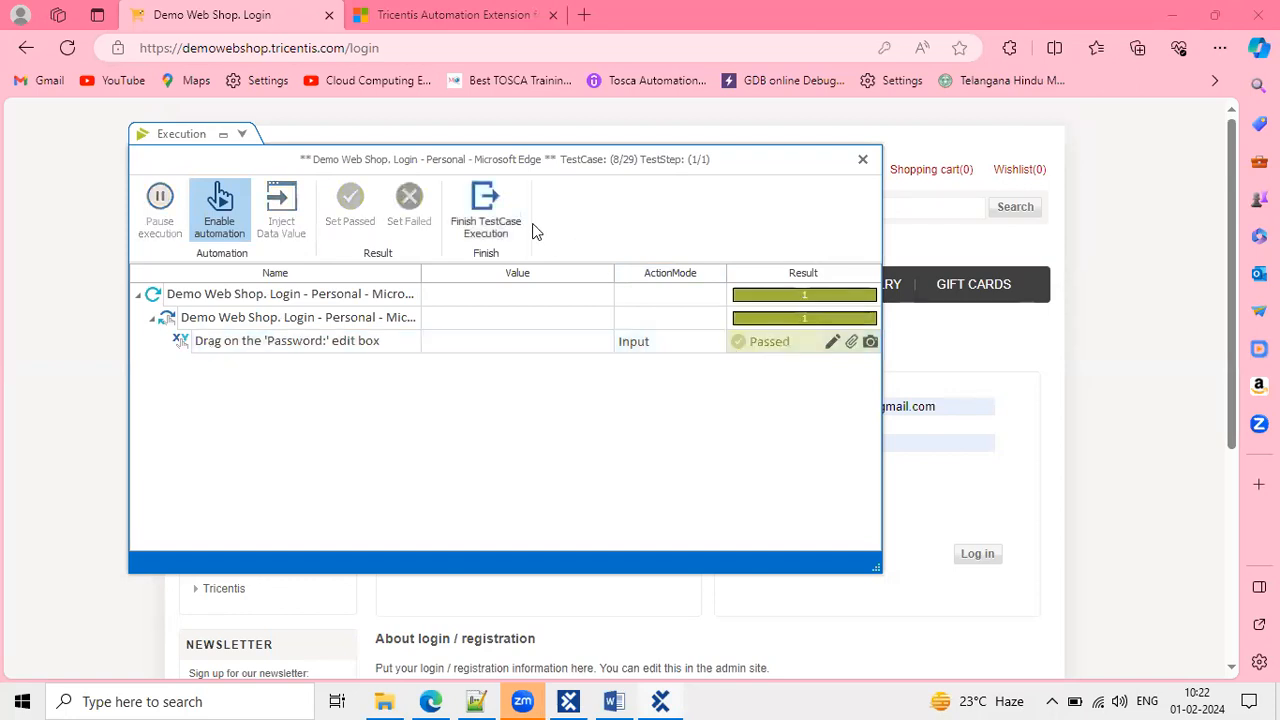
pyautogui.click(513, 215)
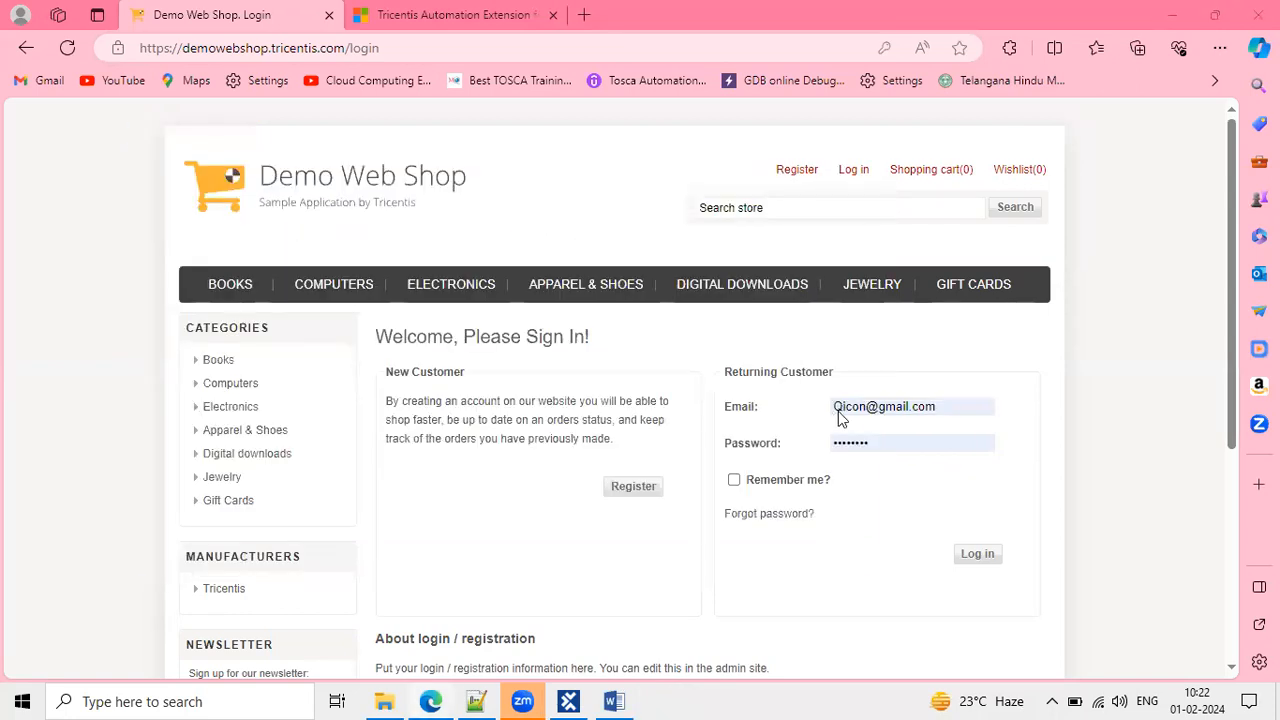
pyautogui.click(738, 342)
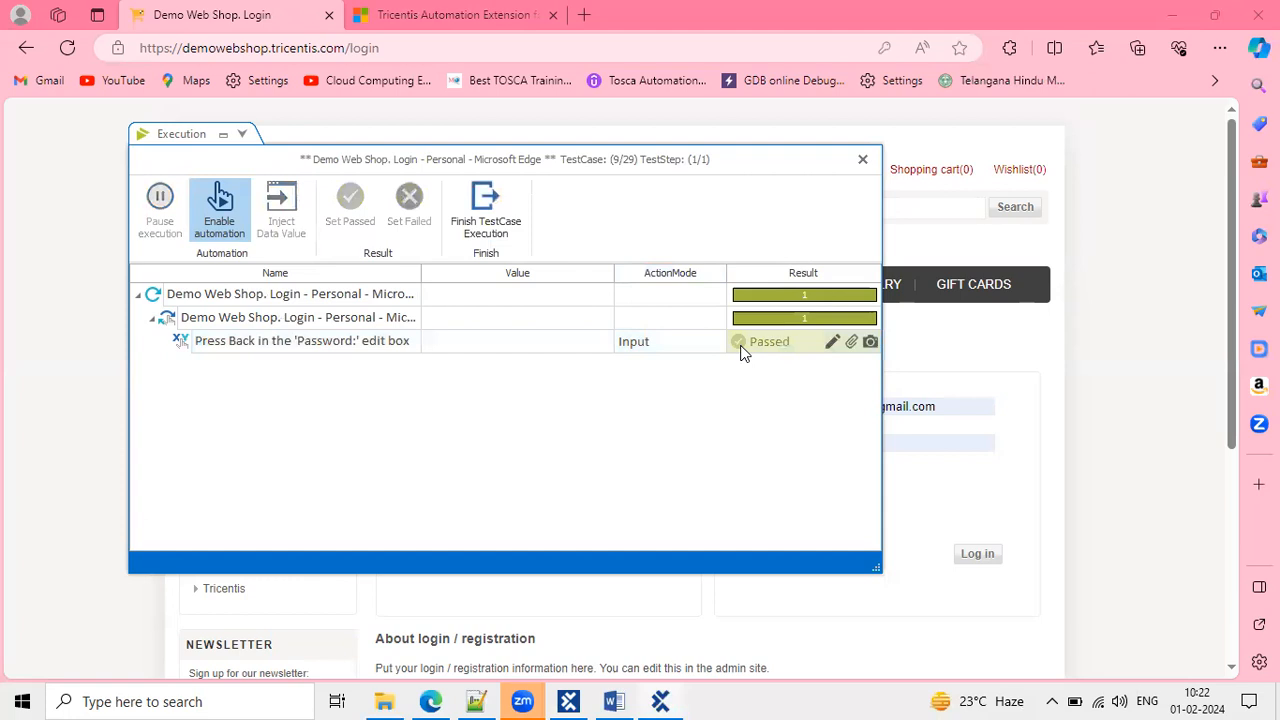
pyautogui.click(471, 190)
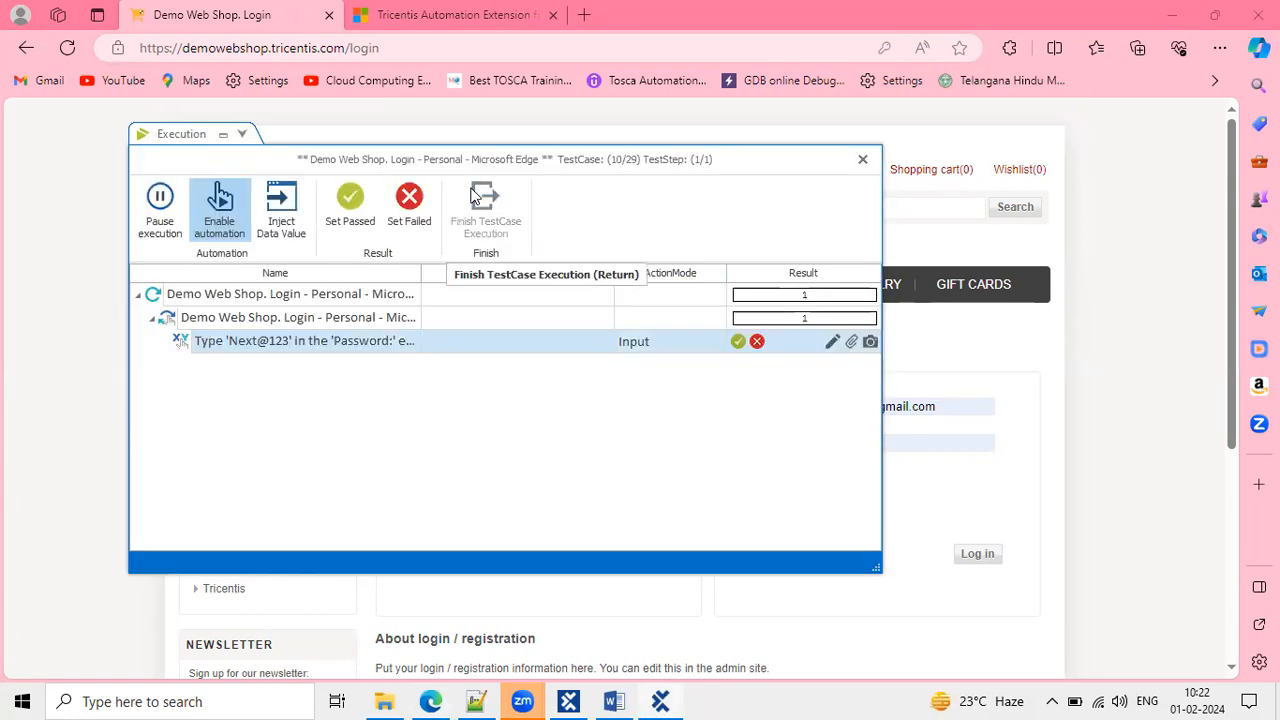
# Fail the password step, then pass the login link, Books, shopping cart and terms-agreement steps.
pyautogui.click(412, 197)
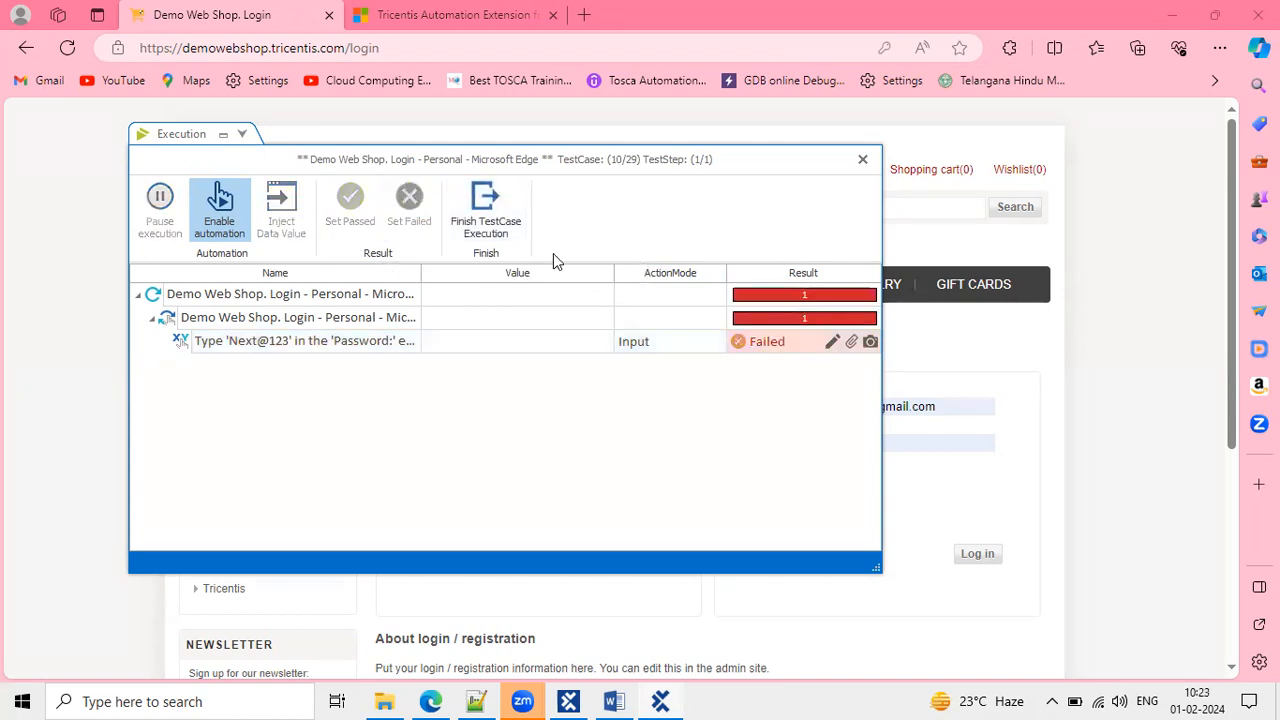
pyautogui.moveTo(745, 341)
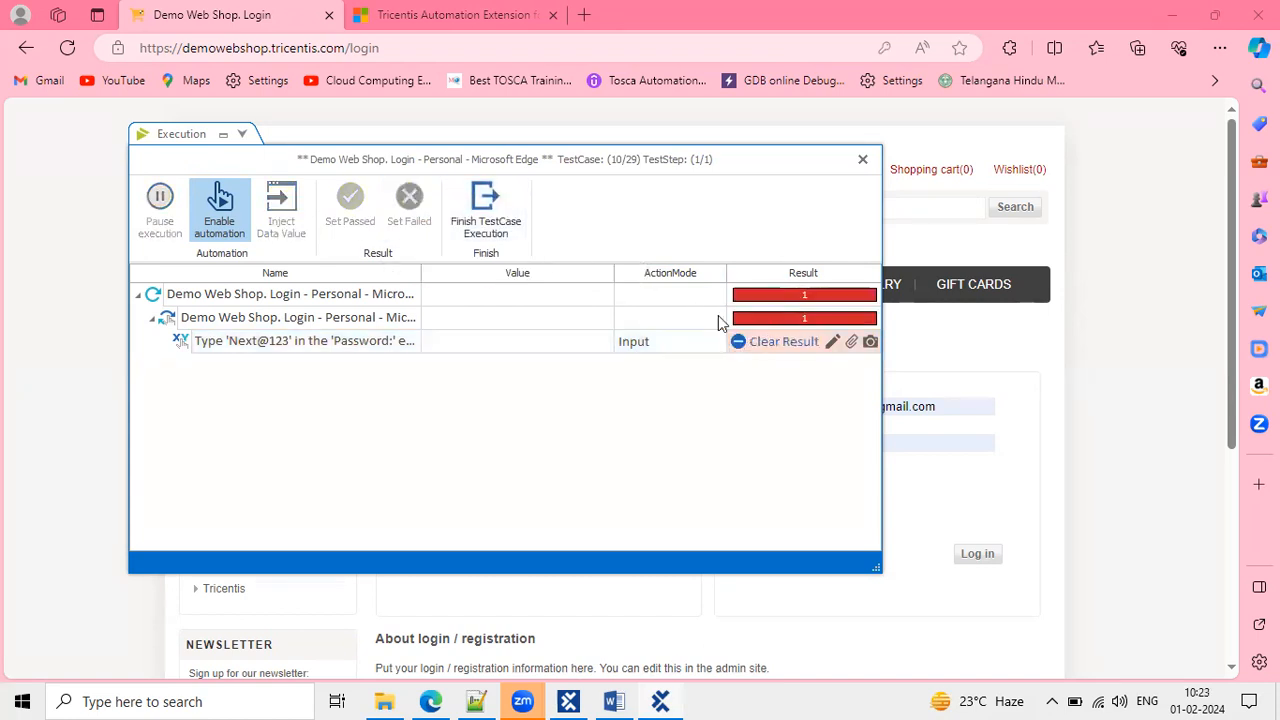
pyautogui.click(493, 199)
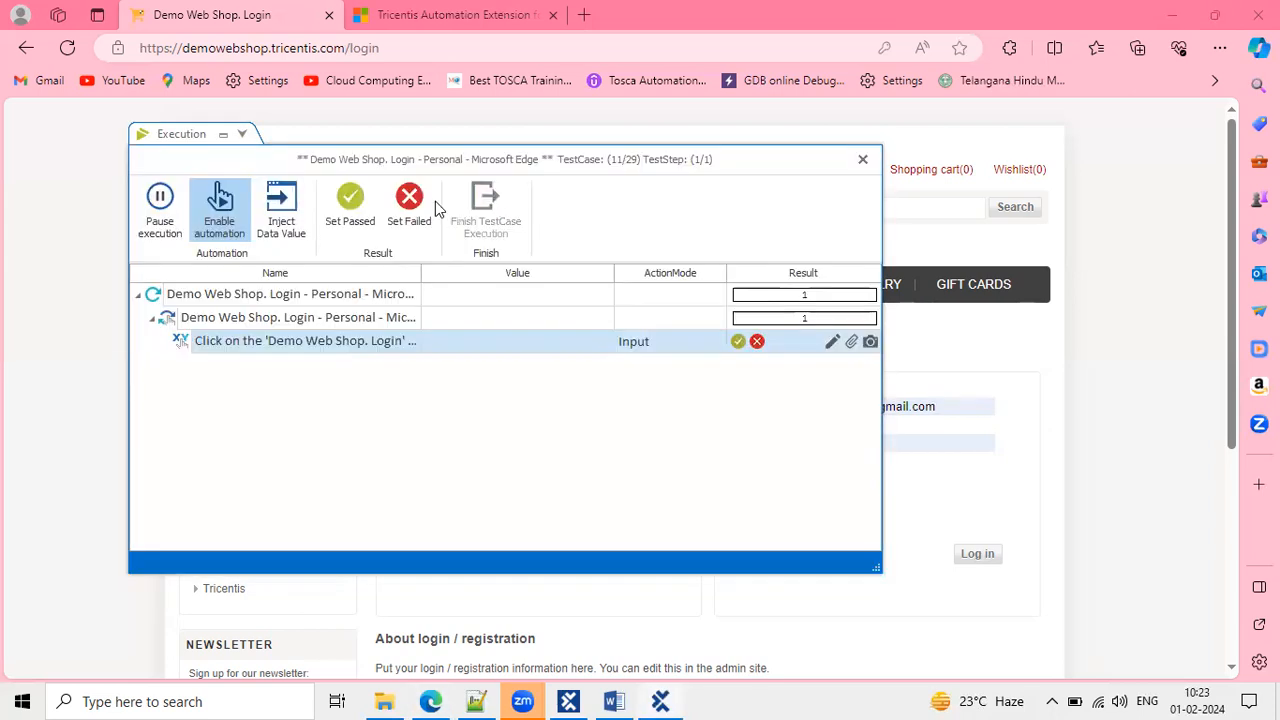
pyautogui.click(350, 203)
pyautogui.click(503, 203)
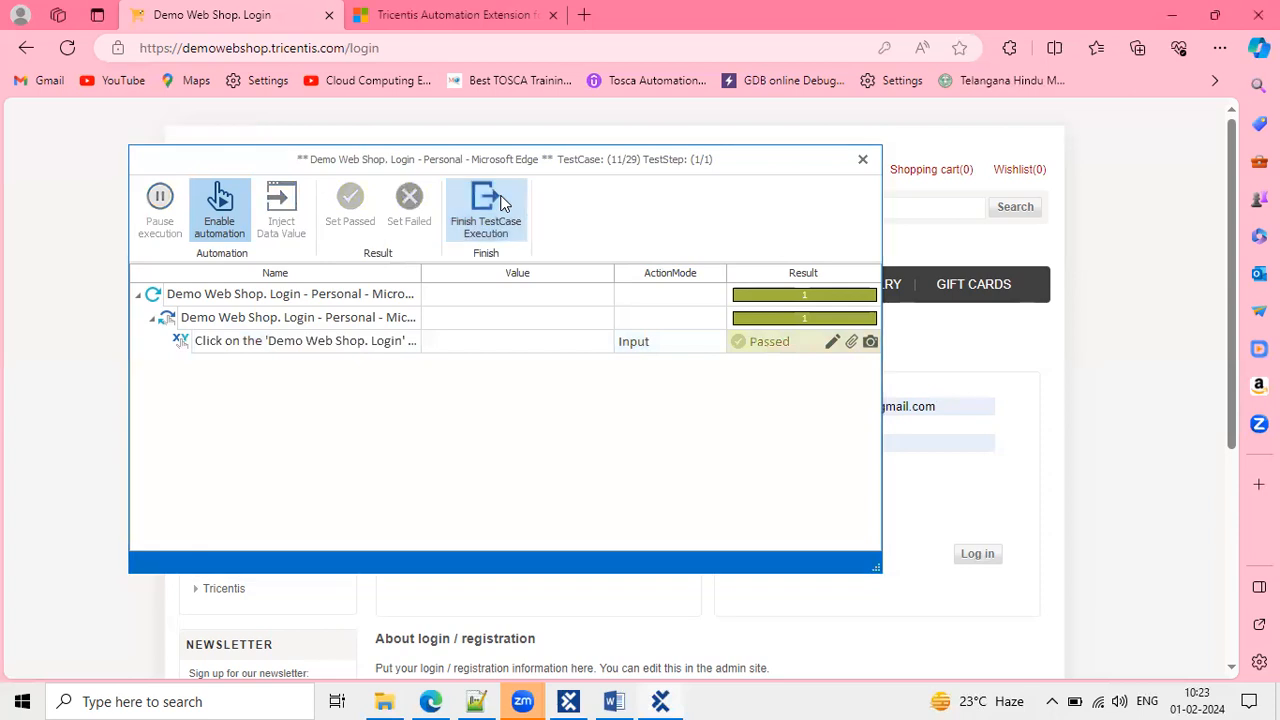
pyautogui.click(346, 213)
pyautogui.click(485, 218)
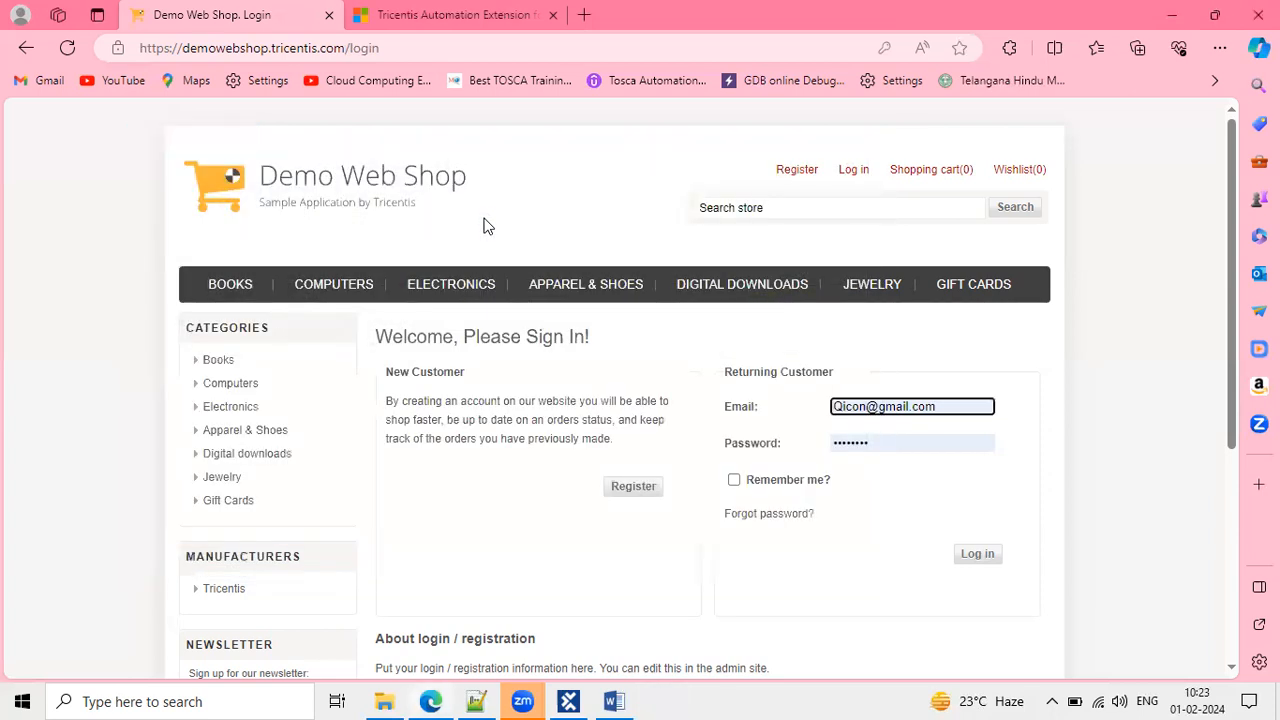
pyautogui.click(356, 214)
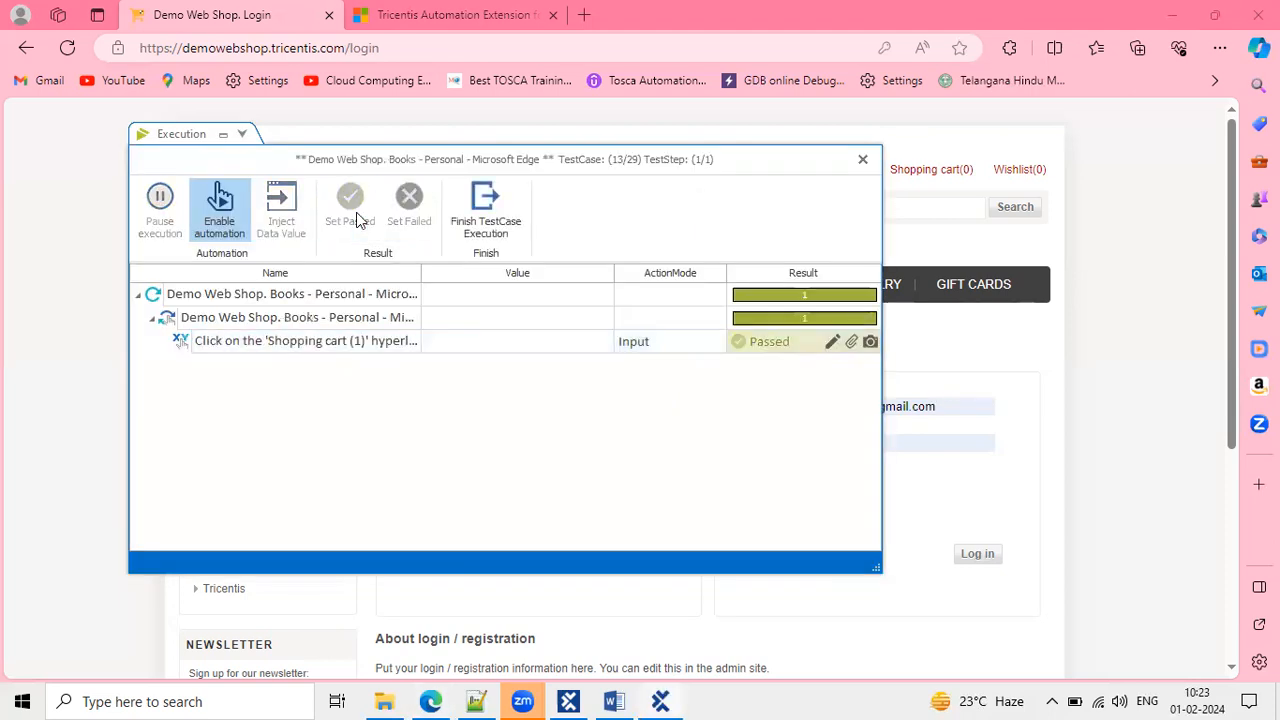
pyautogui.click(491, 206)
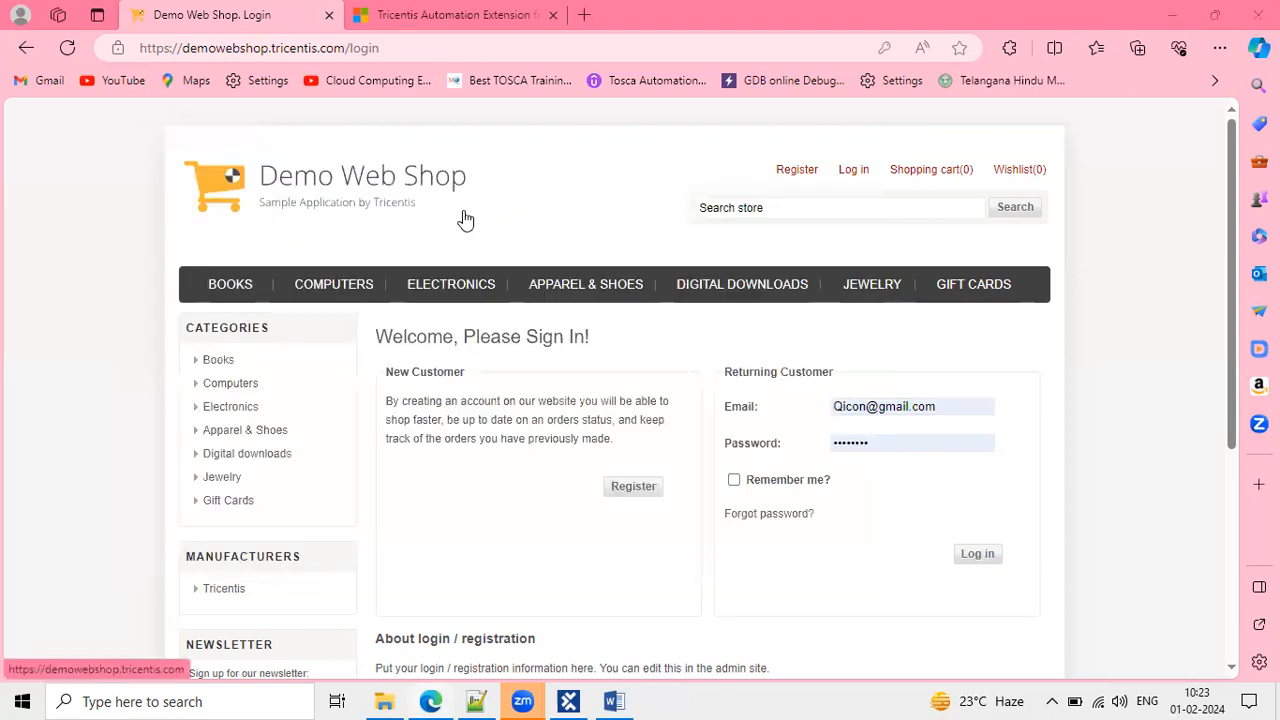
pyautogui.click(350, 206)
pyautogui.click(489, 206)
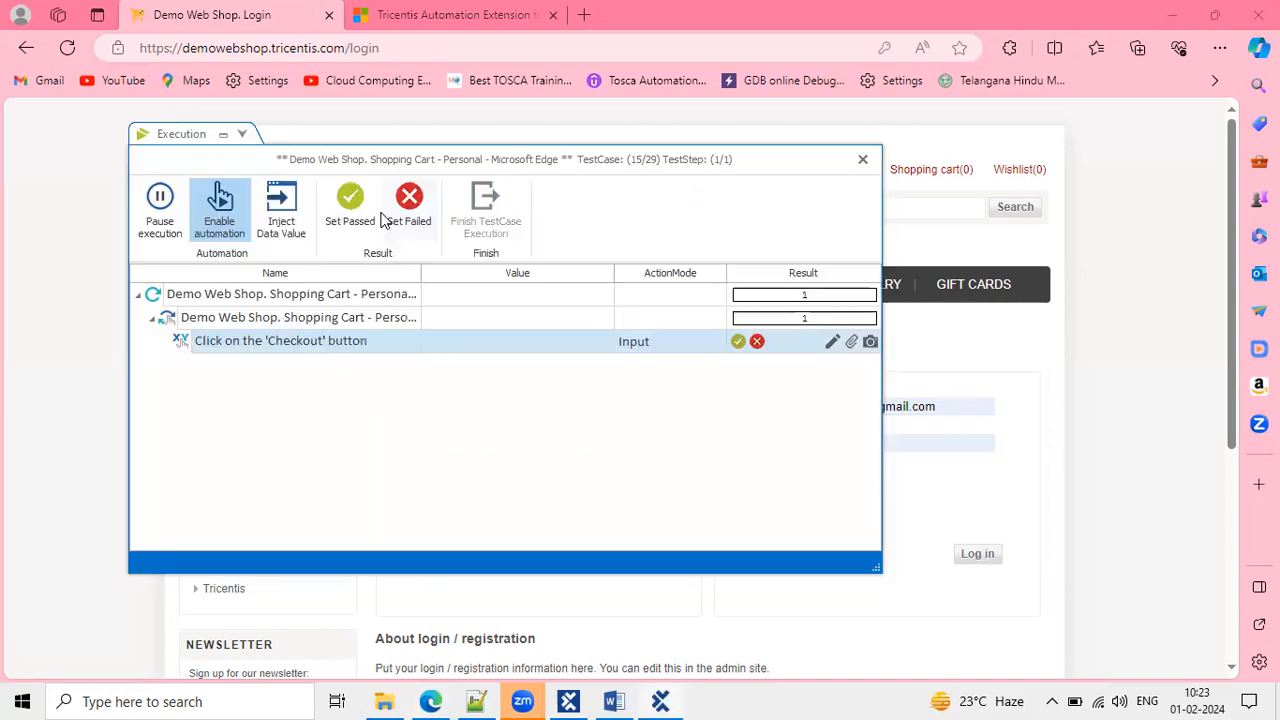
# Pass the Checkout, Next Day Air and Continue steps; fail a checkout step and Check / Money Order.
pyautogui.click(350, 206)
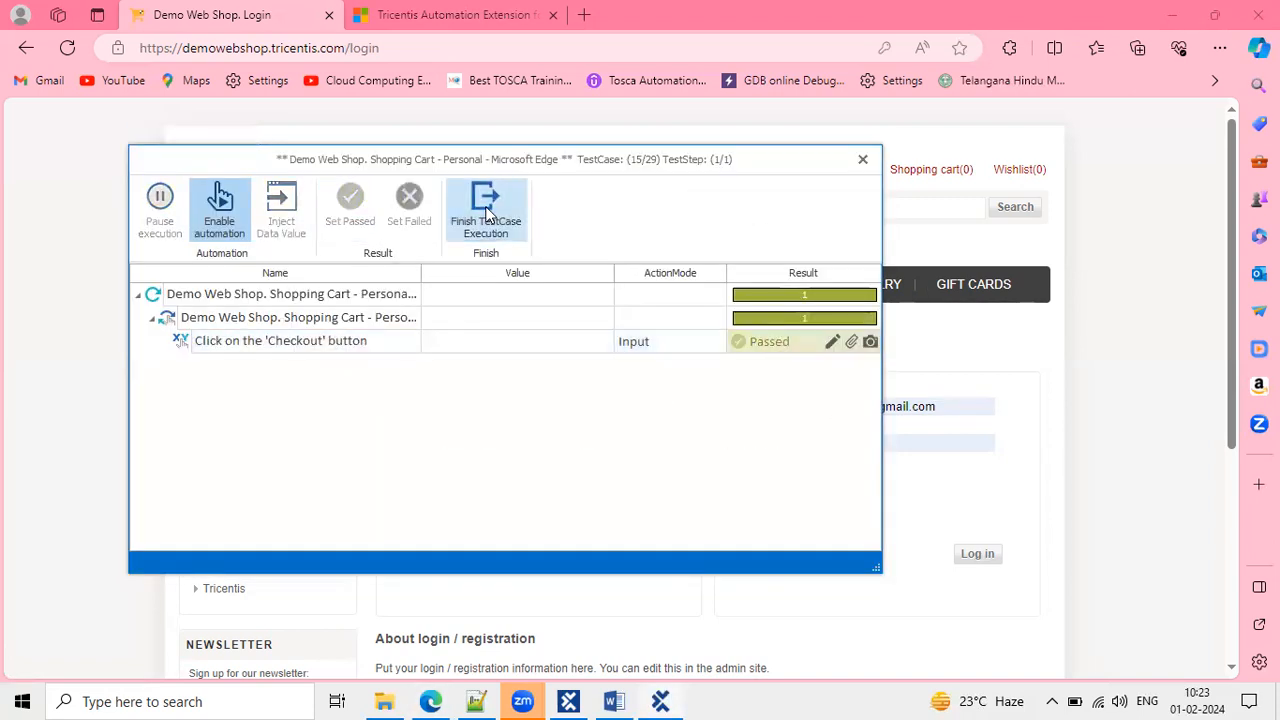
pyautogui.click(487, 214)
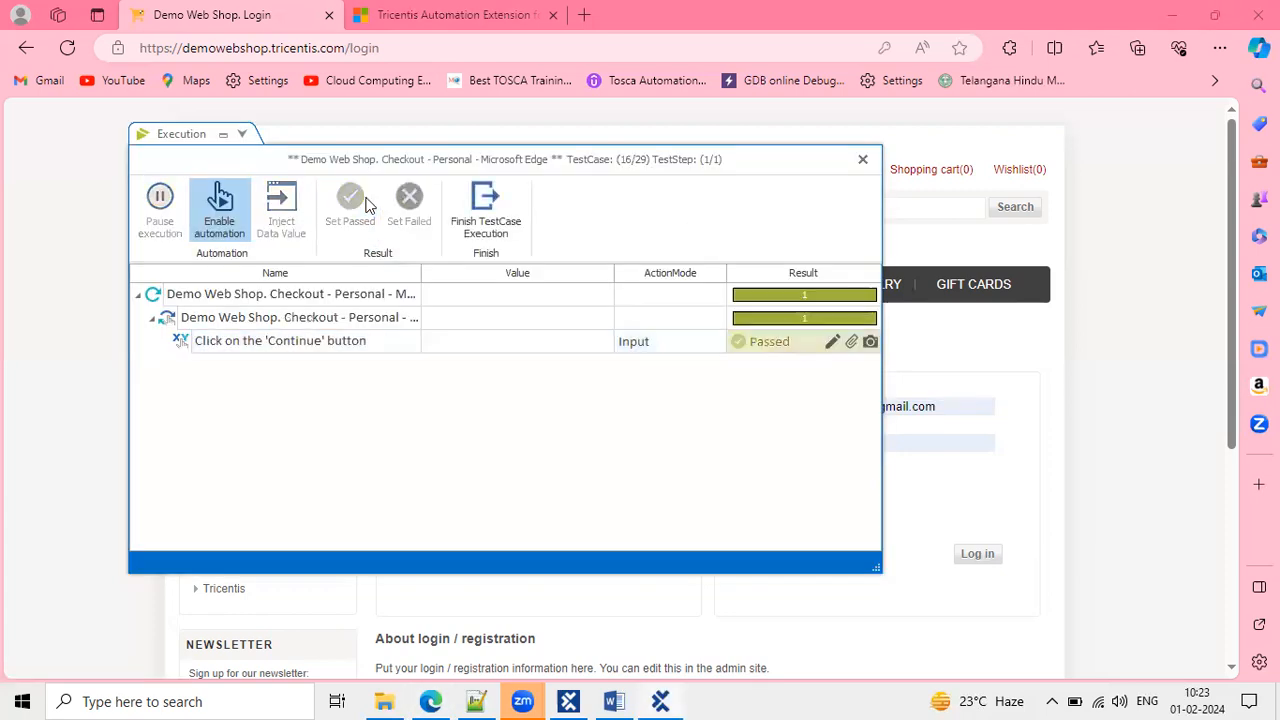
pyautogui.click(500, 205)
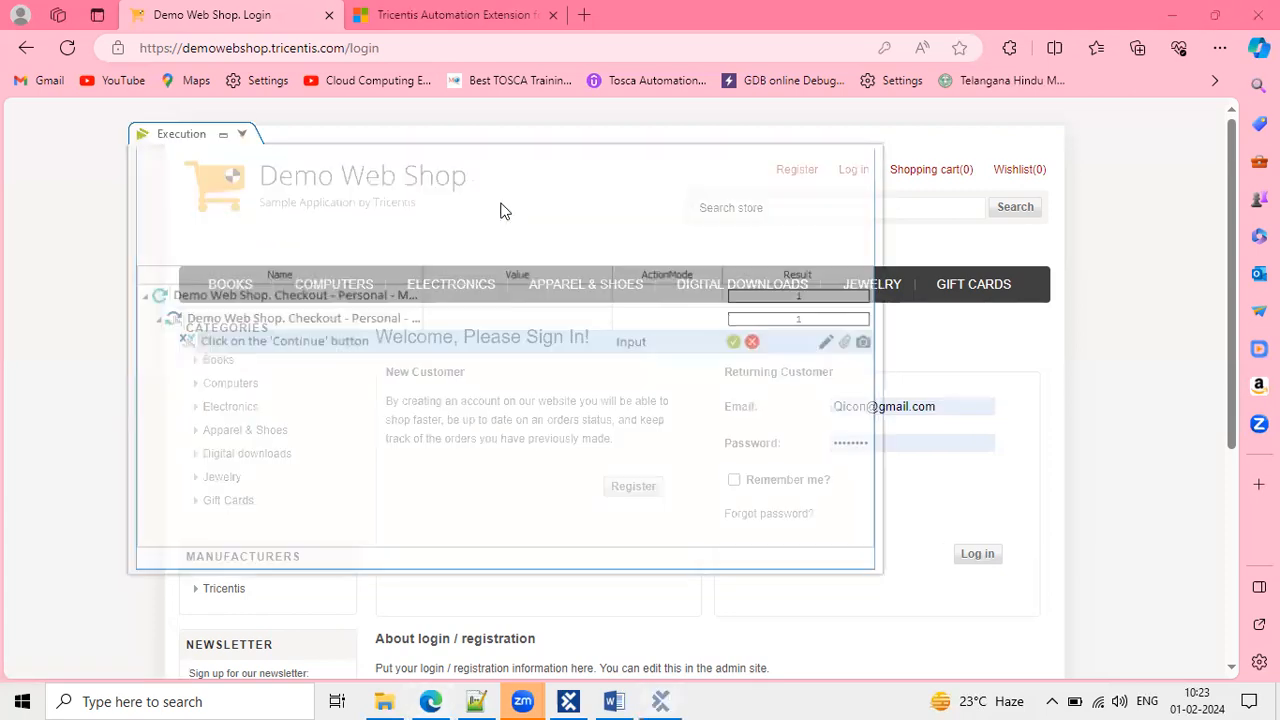
pyautogui.click(502, 214)
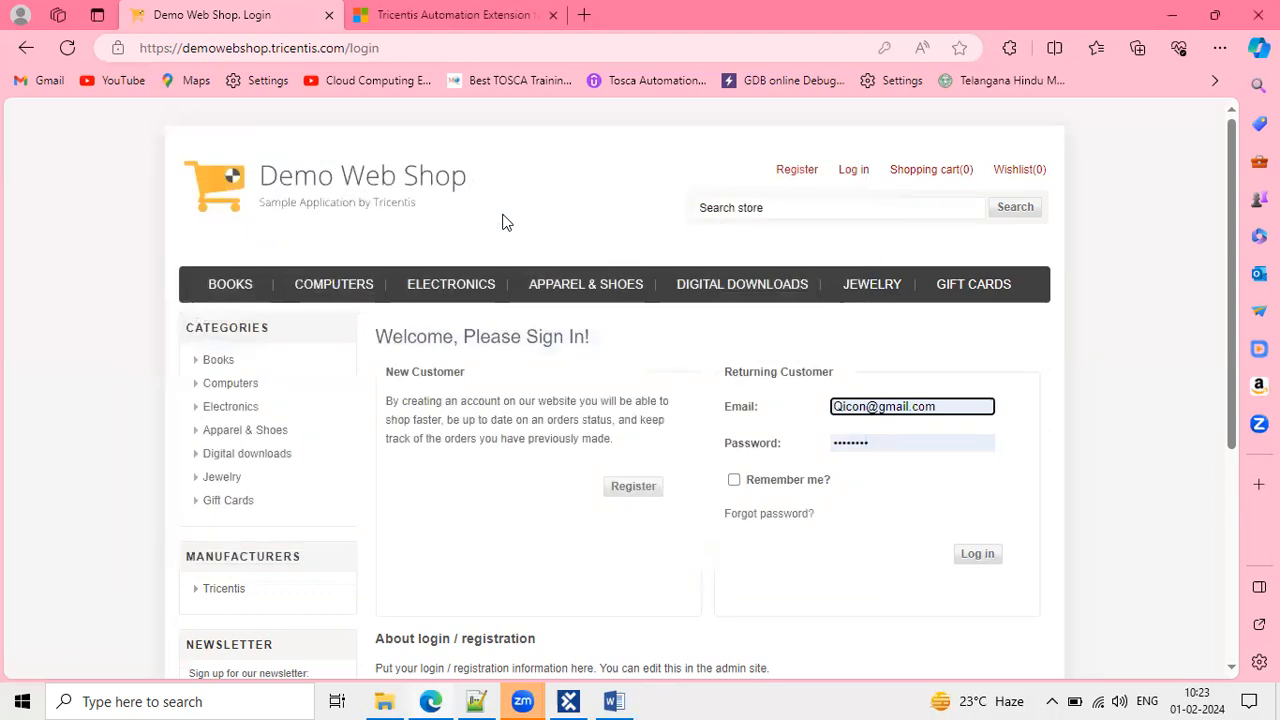
pyautogui.click(355, 205)
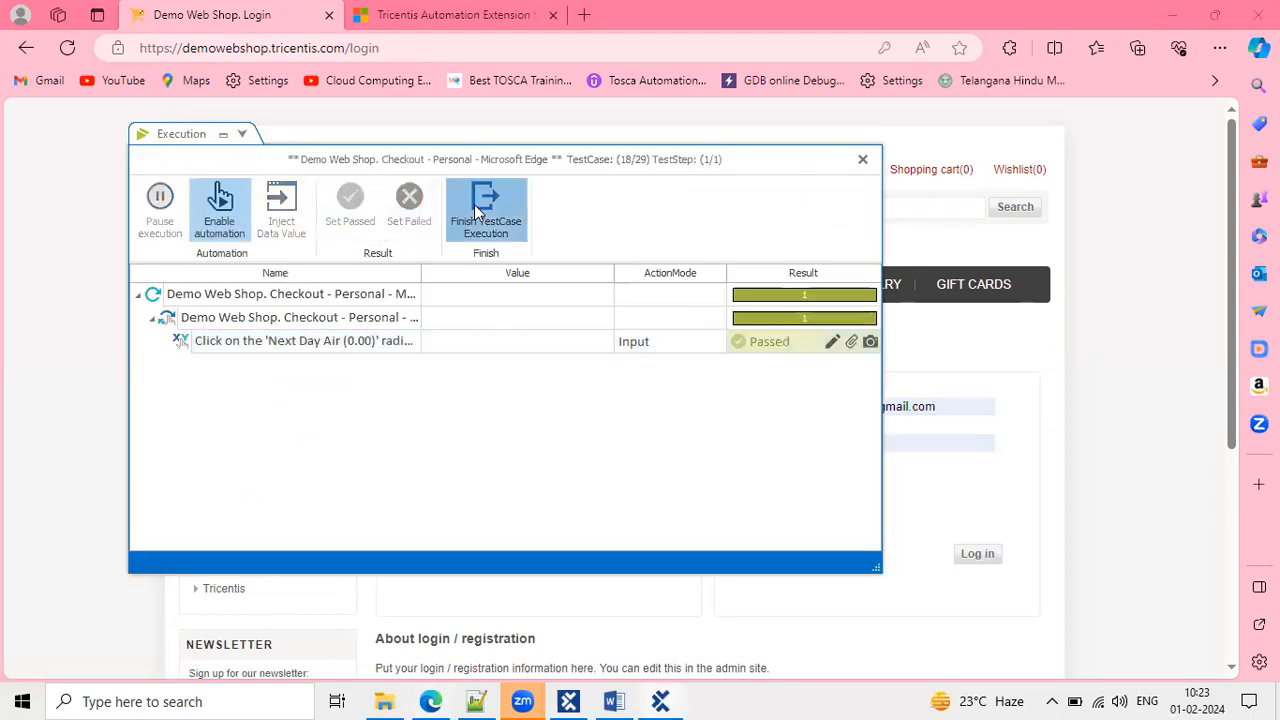
pyautogui.click(478, 210)
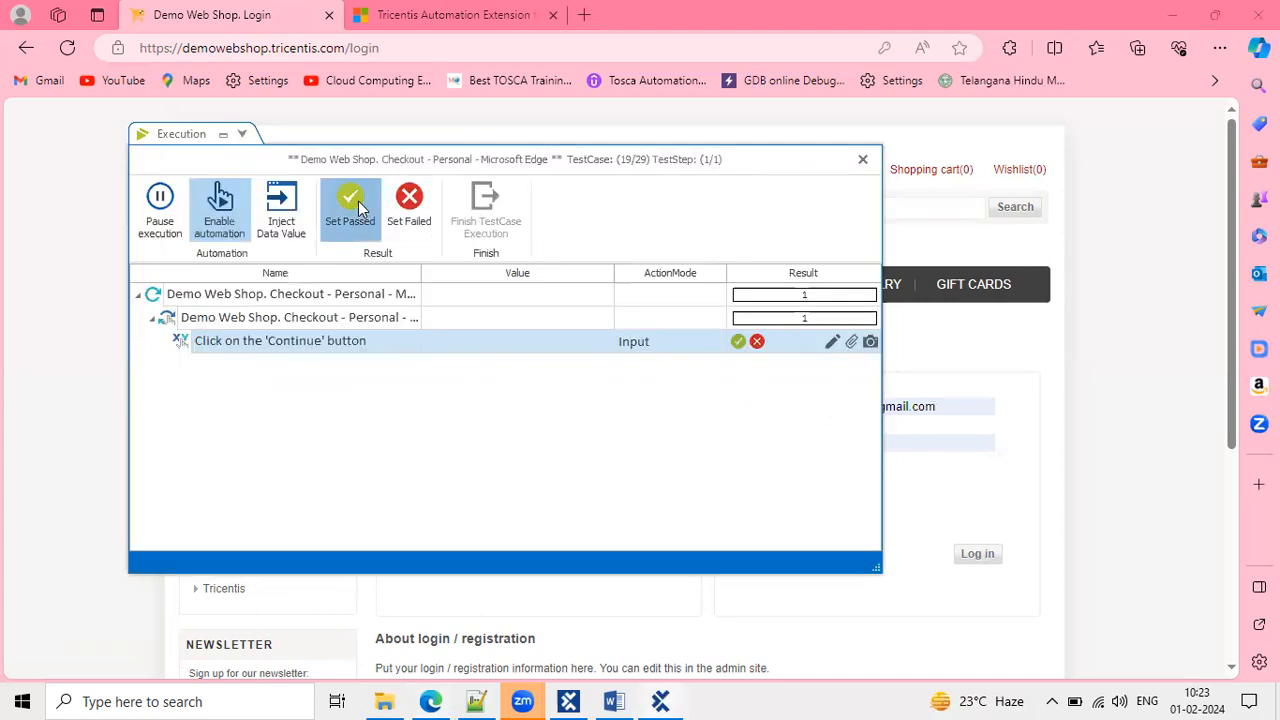
pyautogui.click(360, 207)
pyautogui.click(487, 206)
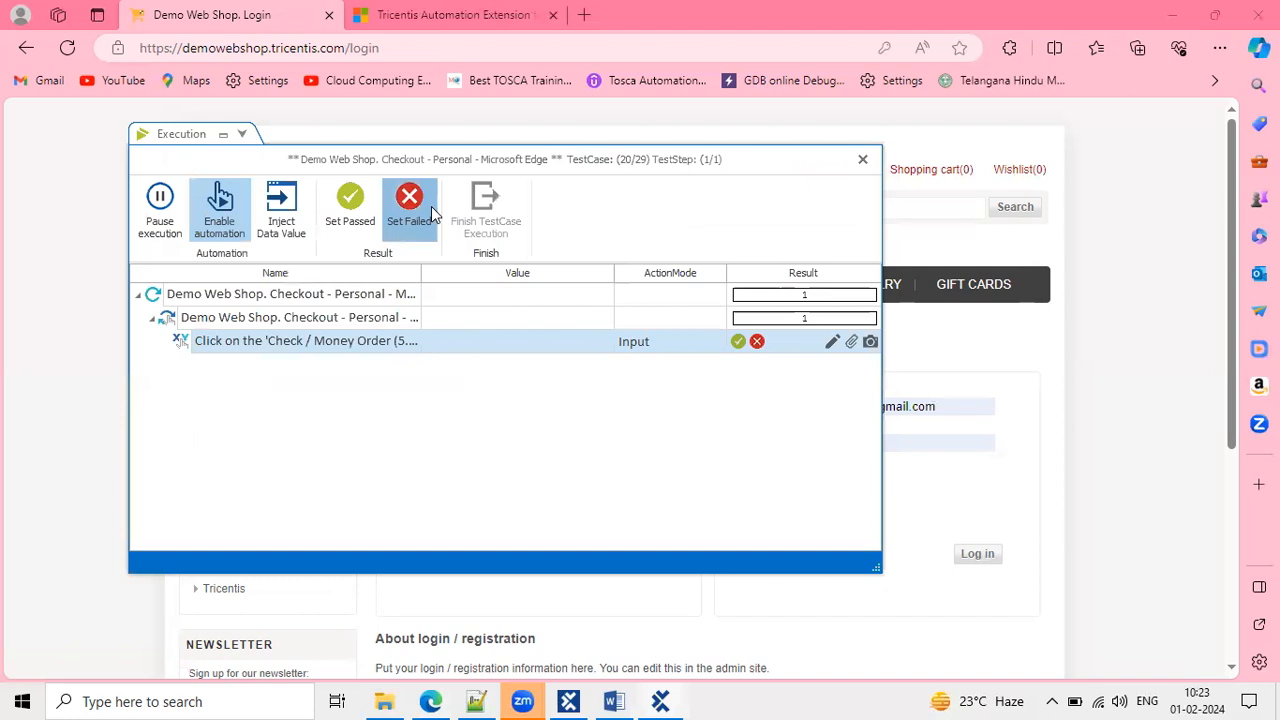
pyautogui.click(431, 206)
pyautogui.click(491, 208)
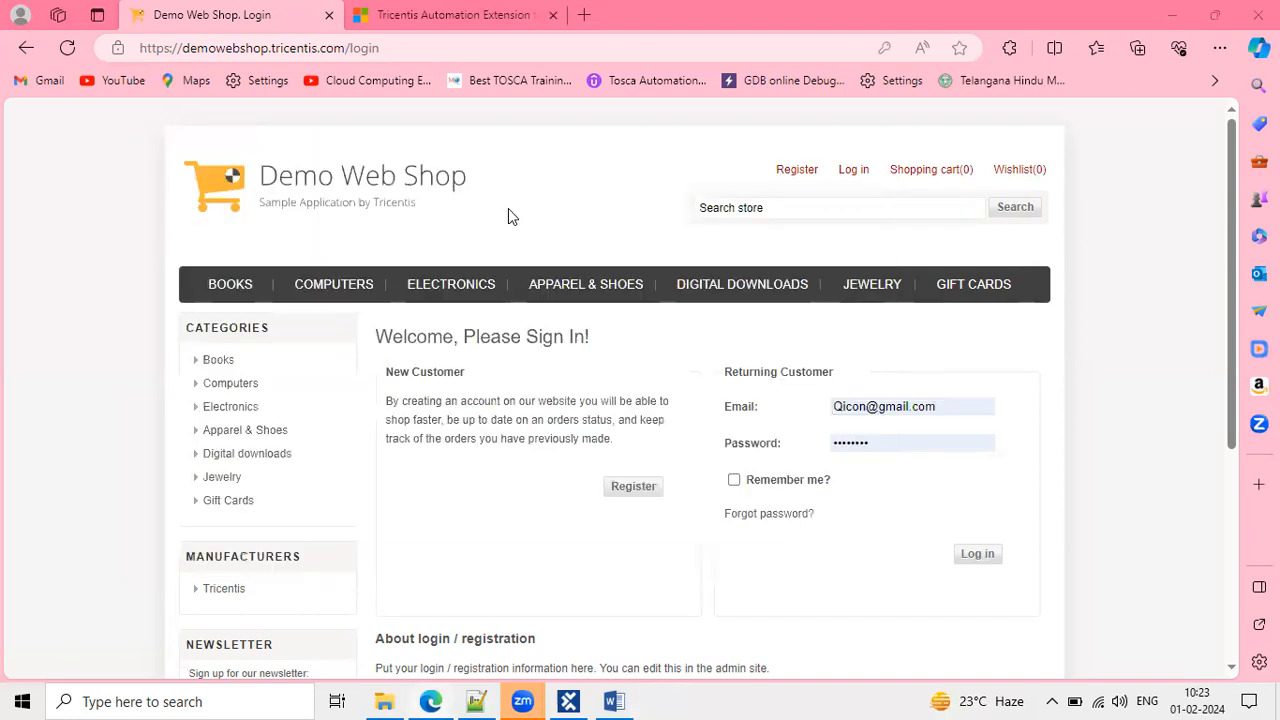
# Pass the remaining checkout and order number steps, with the Confirm step failed.
pyautogui.click(349, 206)
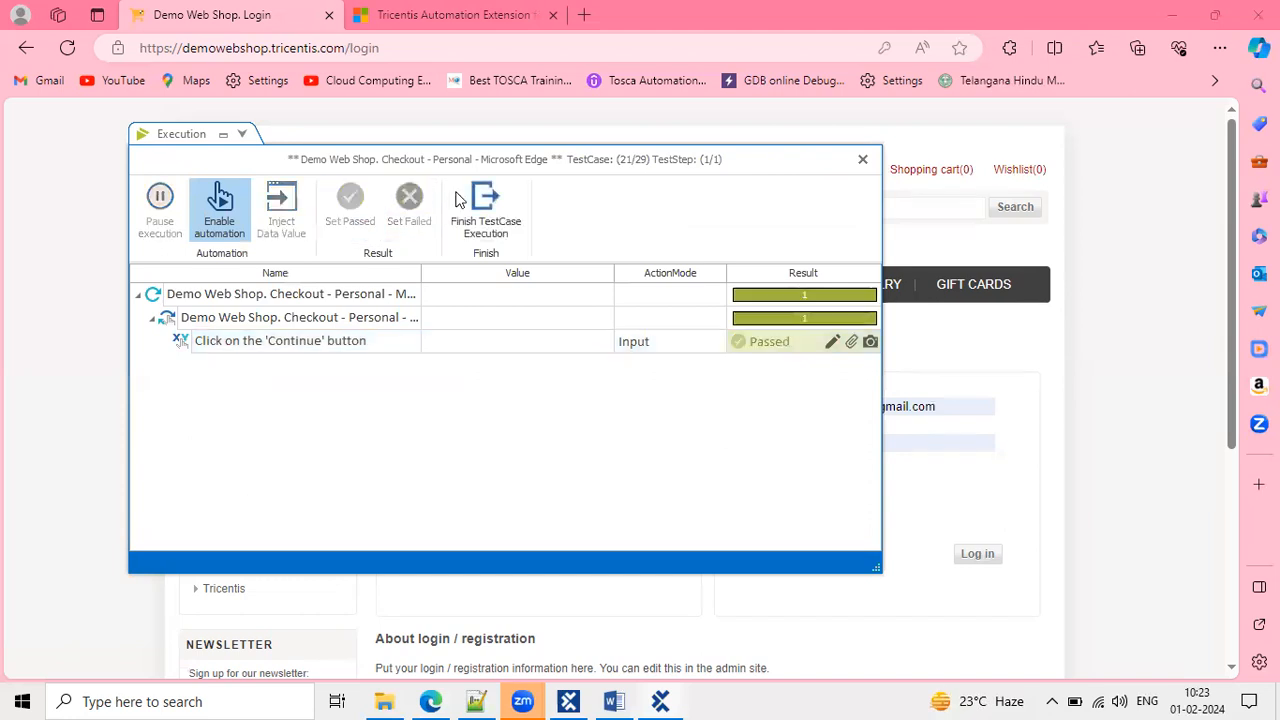
pyautogui.click(490, 204)
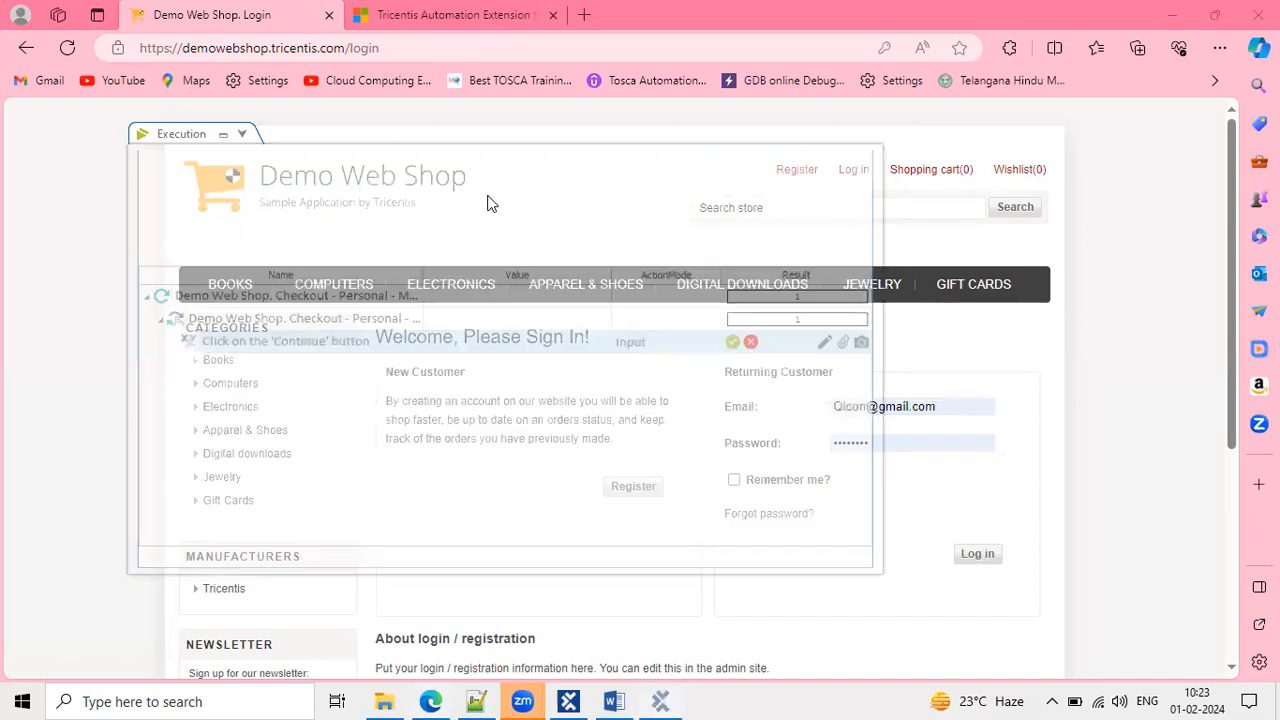
pyautogui.click(362, 205)
pyautogui.click(486, 205)
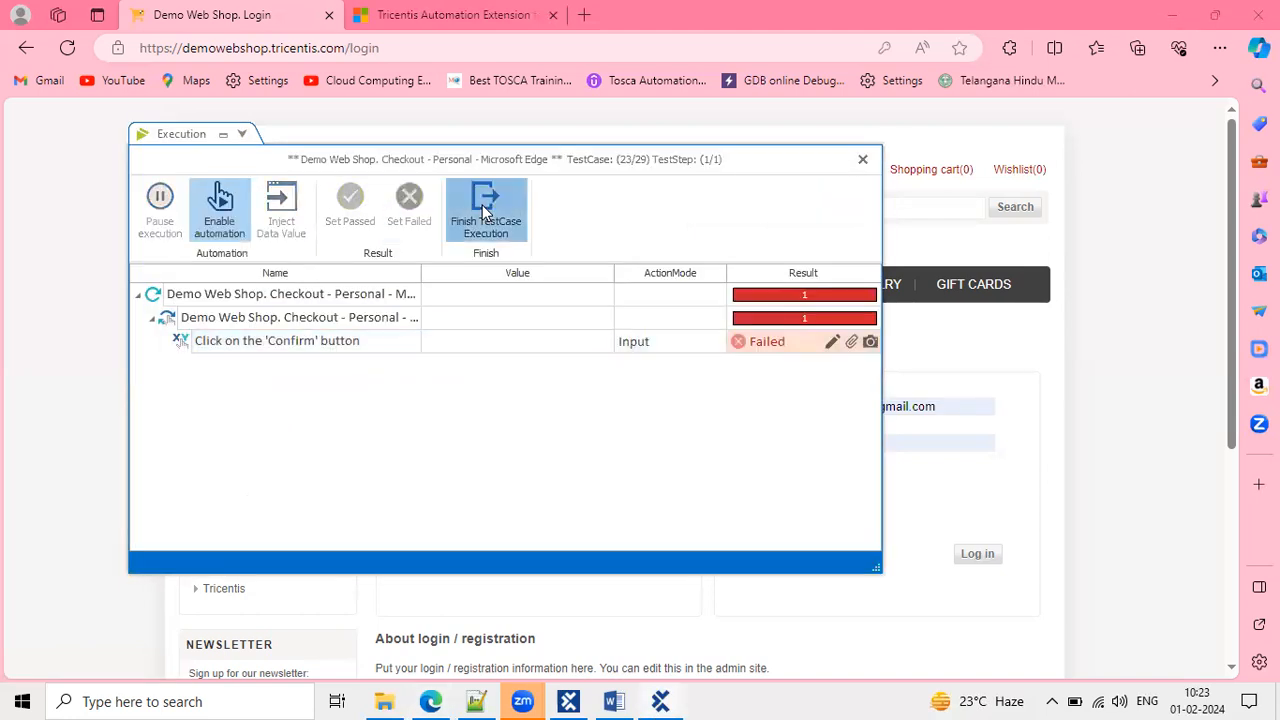
pyautogui.click(482, 205)
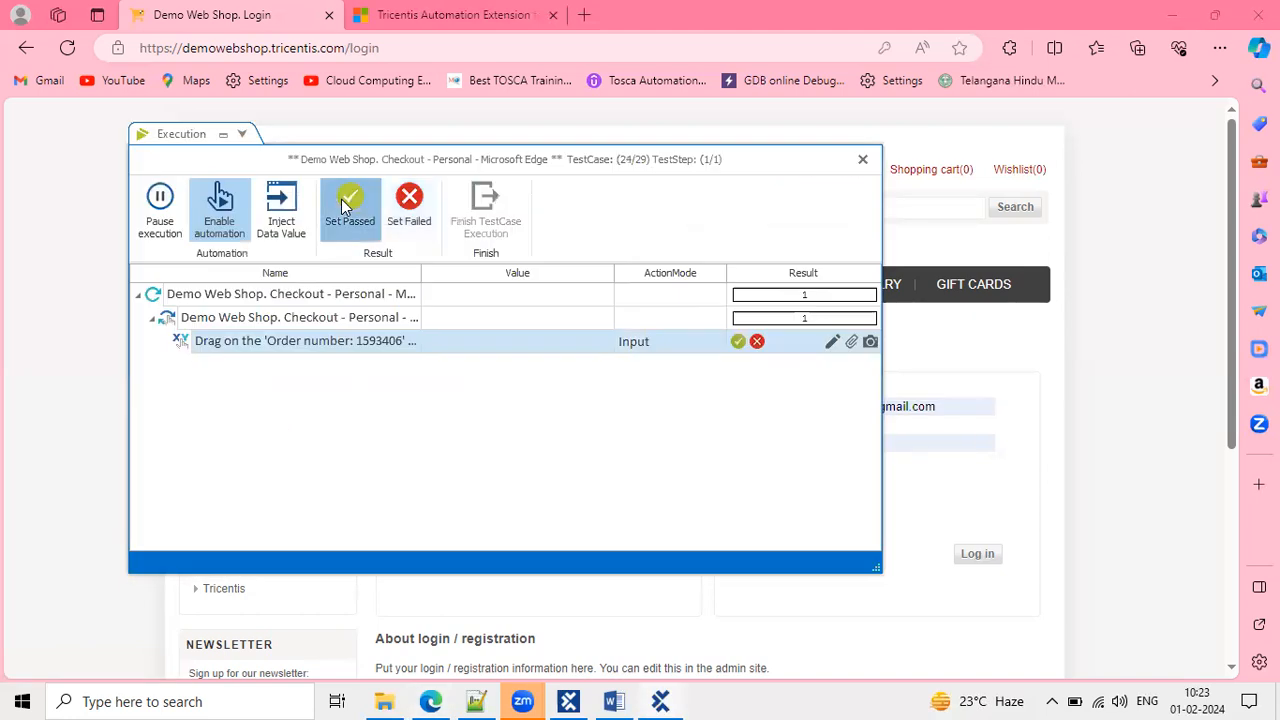
pyautogui.click(350, 205)
pyautogui.click(486, 222)
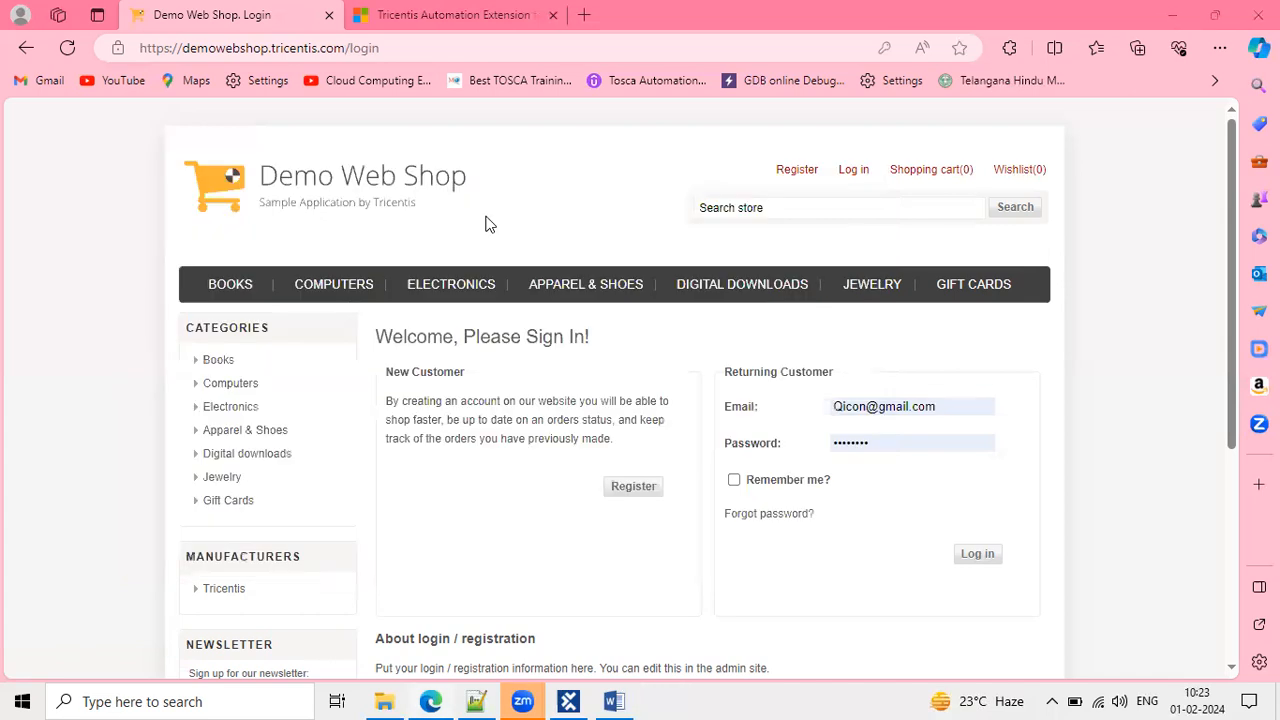
# Record the order details results, failing the double-click step, and acknowledge Execution completed.
pyautogui.click(349, 203)
pyautogui.click(487, 208)
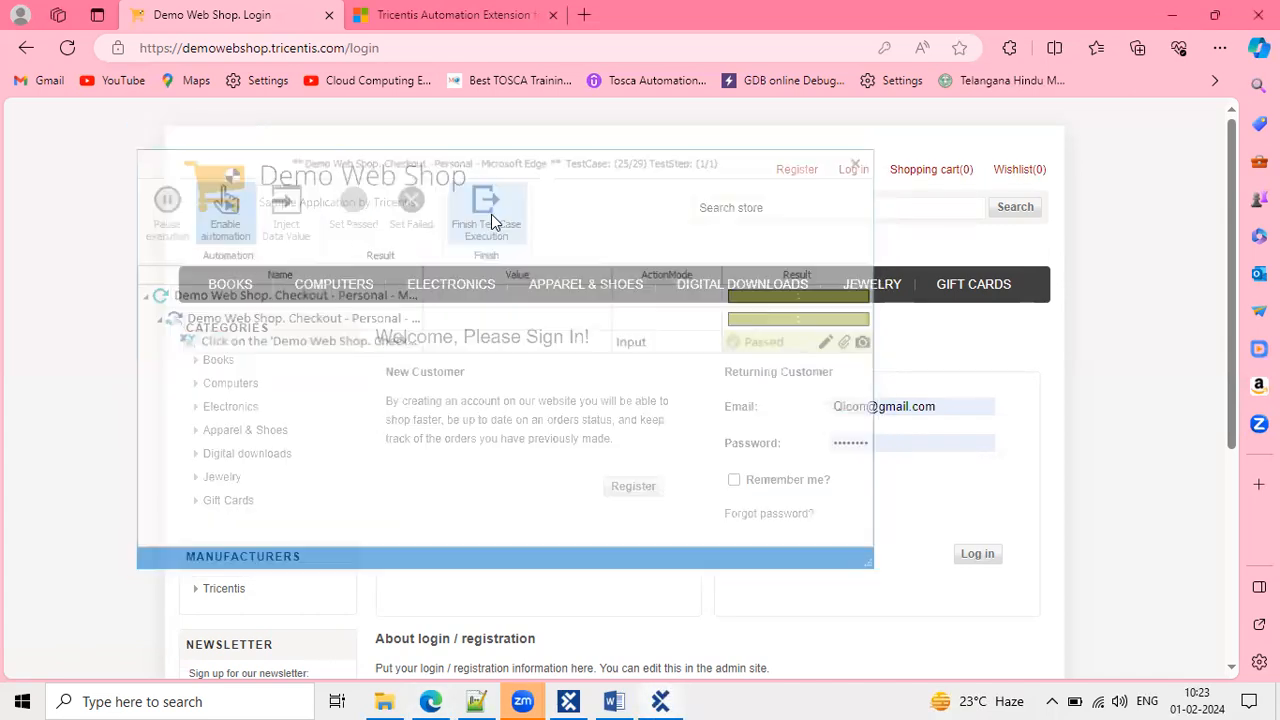
pyautogui.click(349, 205)
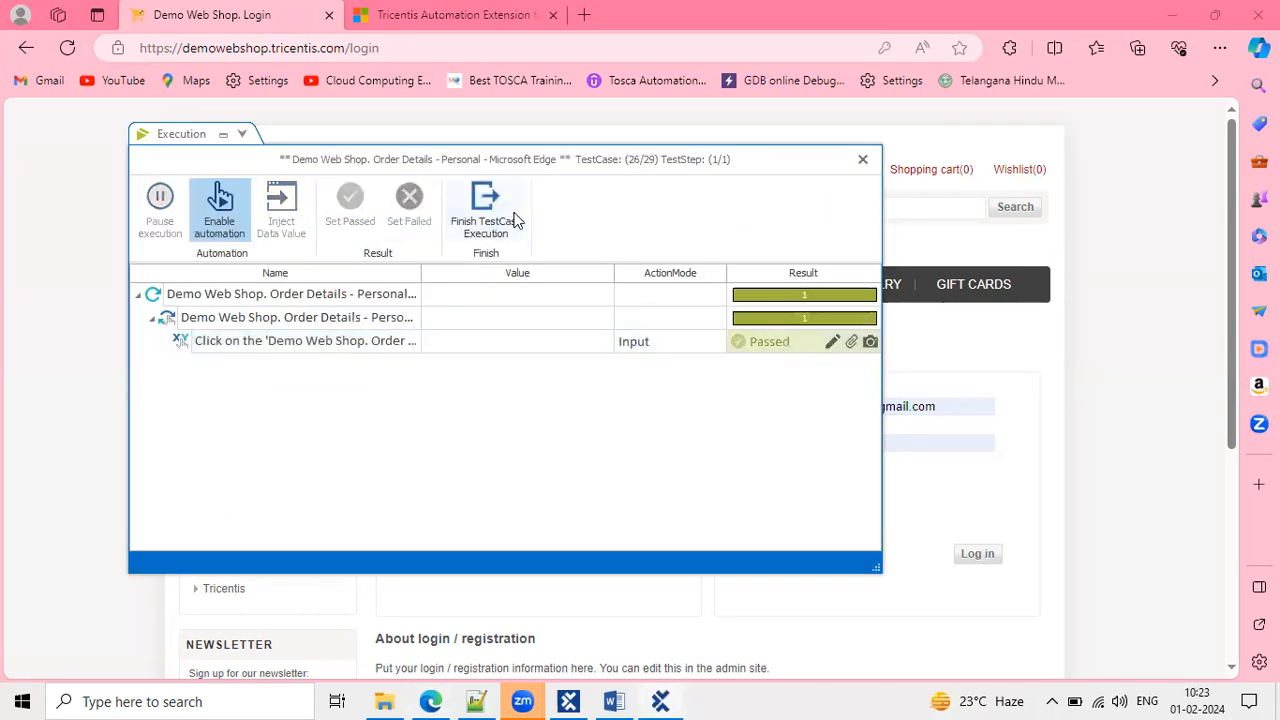
pyautogui.click(514, 212)
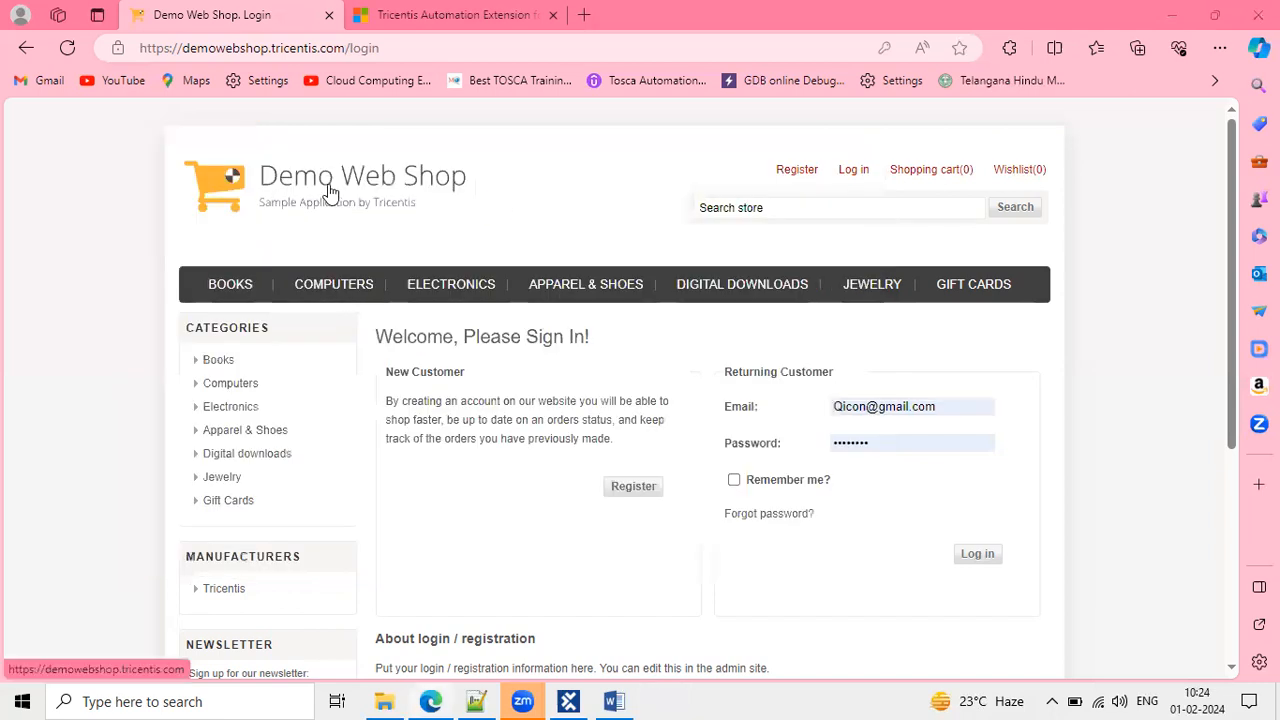
pyautogui.click(350, 203)
pyautogui.click(487, 208)
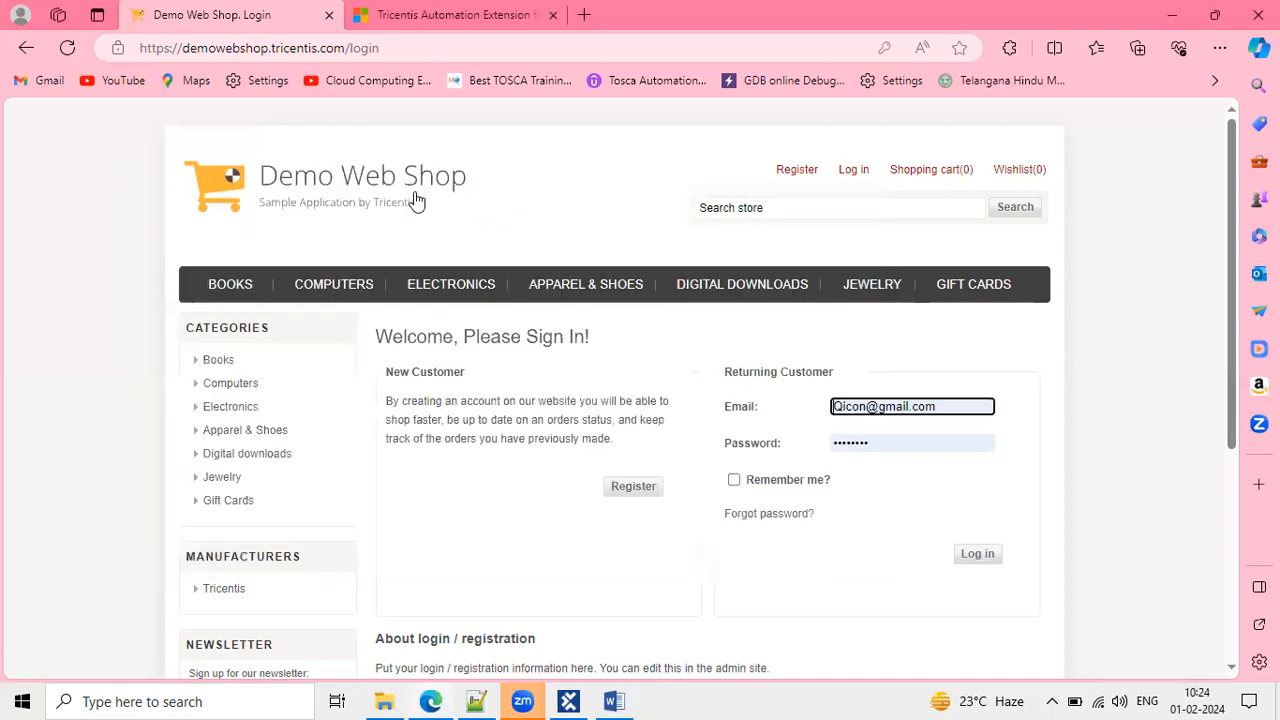
pyautogui.click(409, 203)
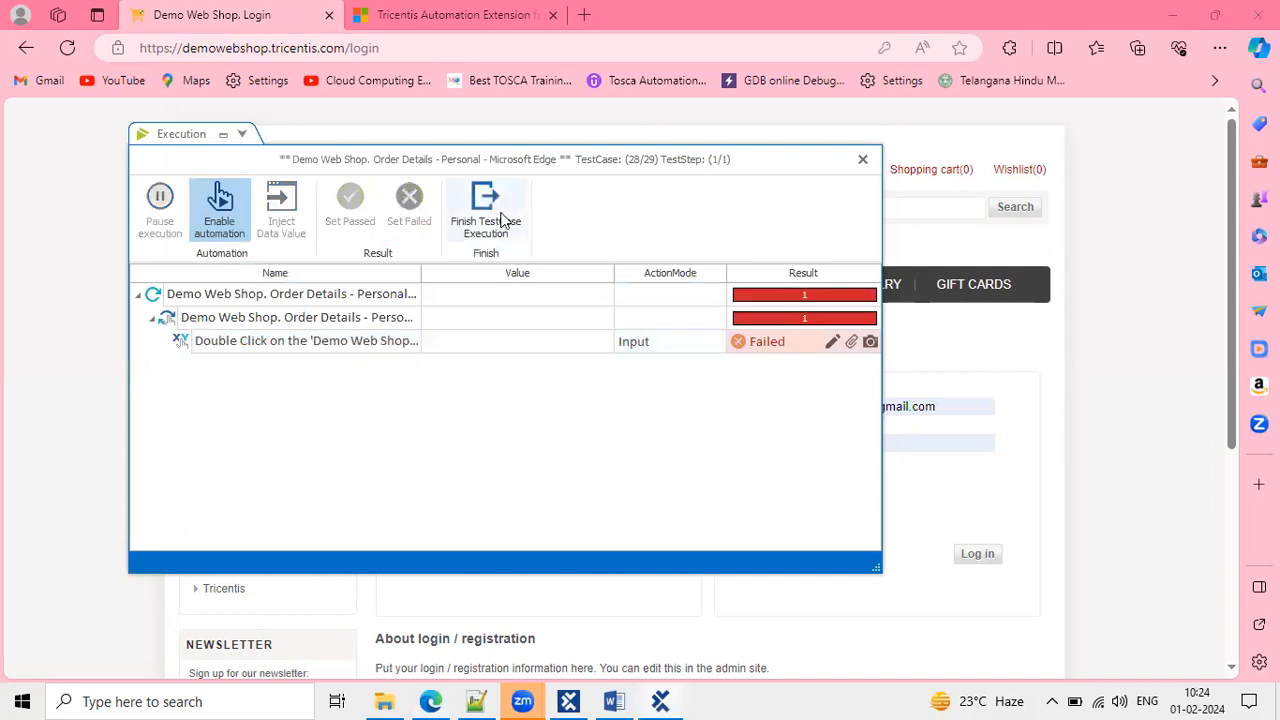
pyautogui.click(487, 210)
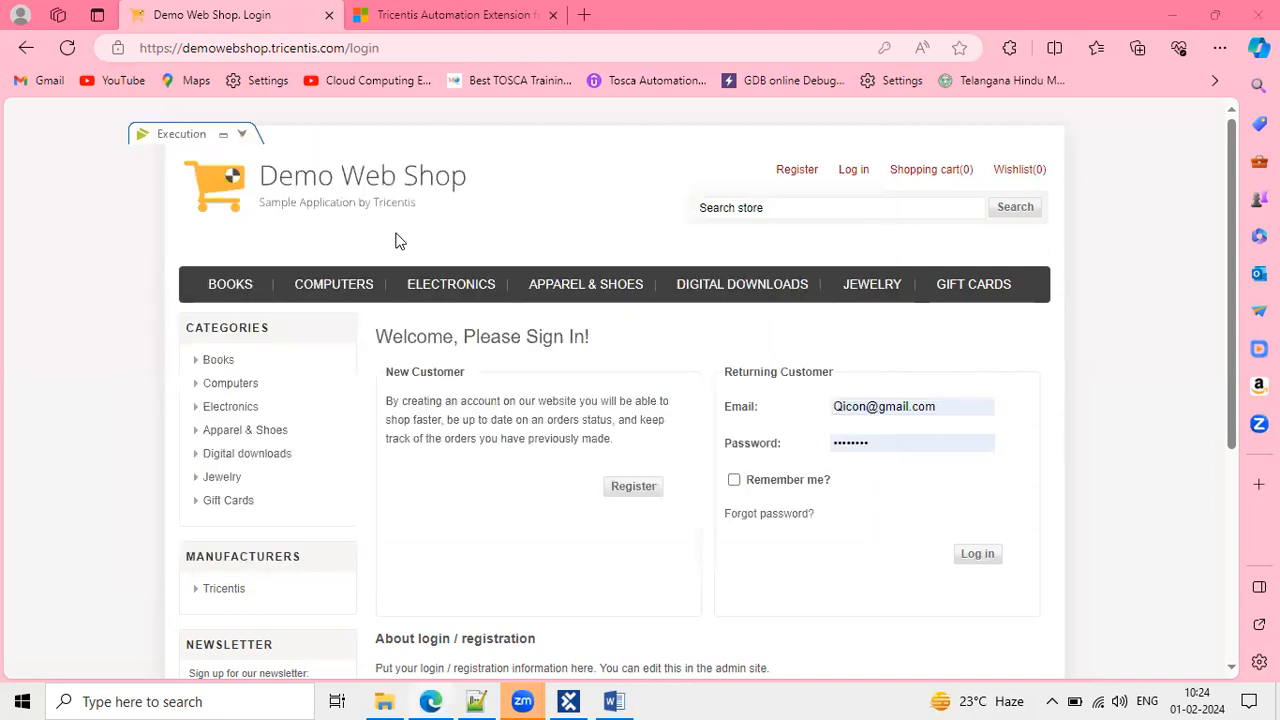
pyautogui.click(354, 212)
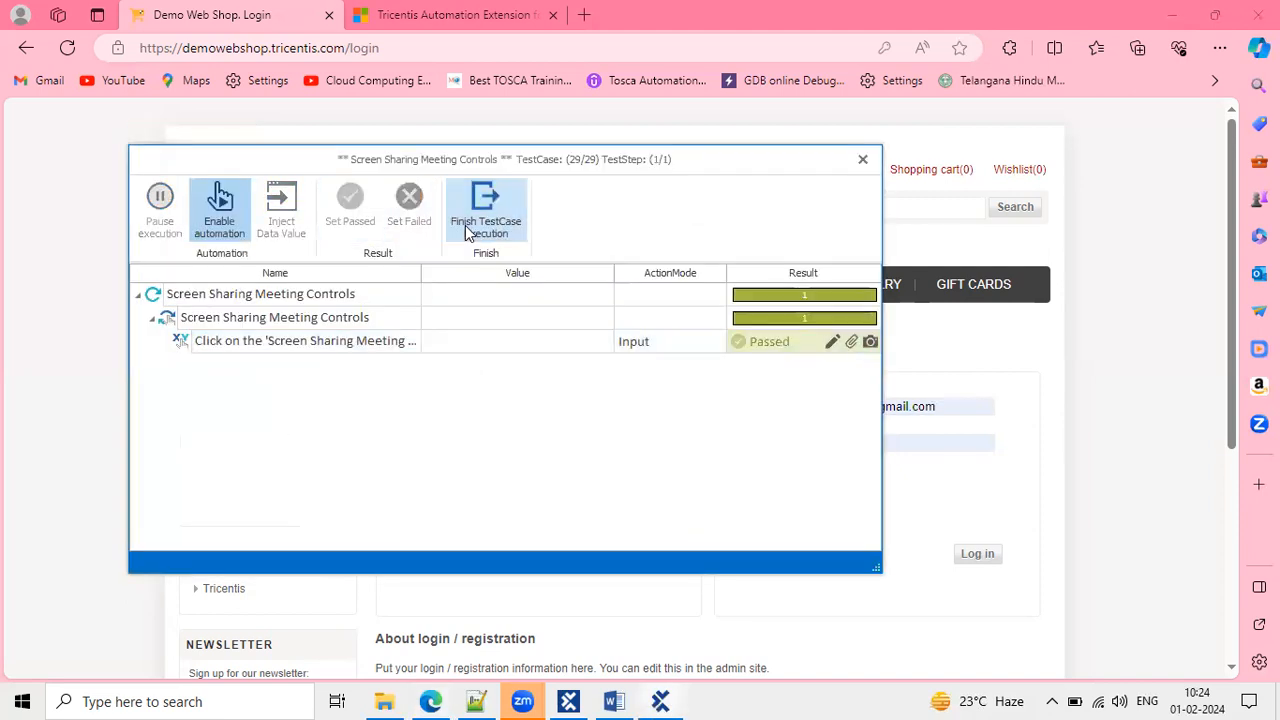
pyautogui.click(465, 229)
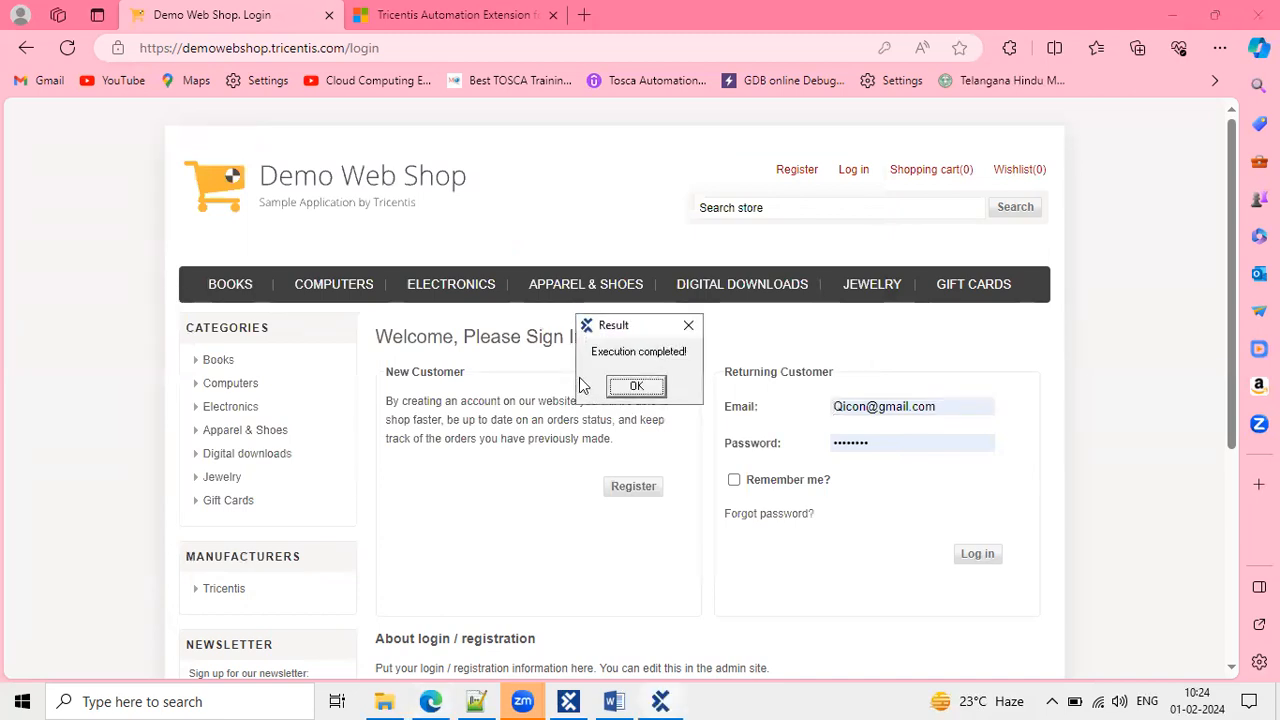
pyautogui.click(655, 388)
pyautogui.click(570, 701)
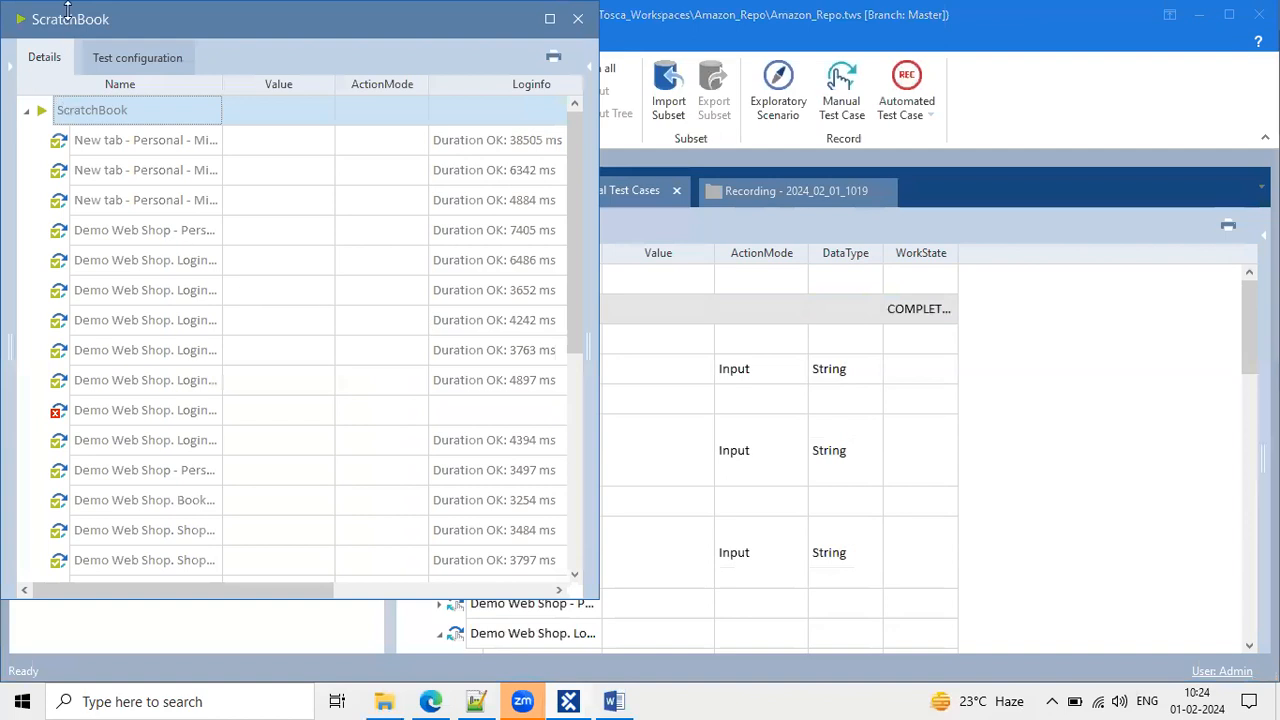
# Maximize ScratchBook results and inspect the failed Login, checkout and order steps.
pyautogui.doubleClick(71, 20)
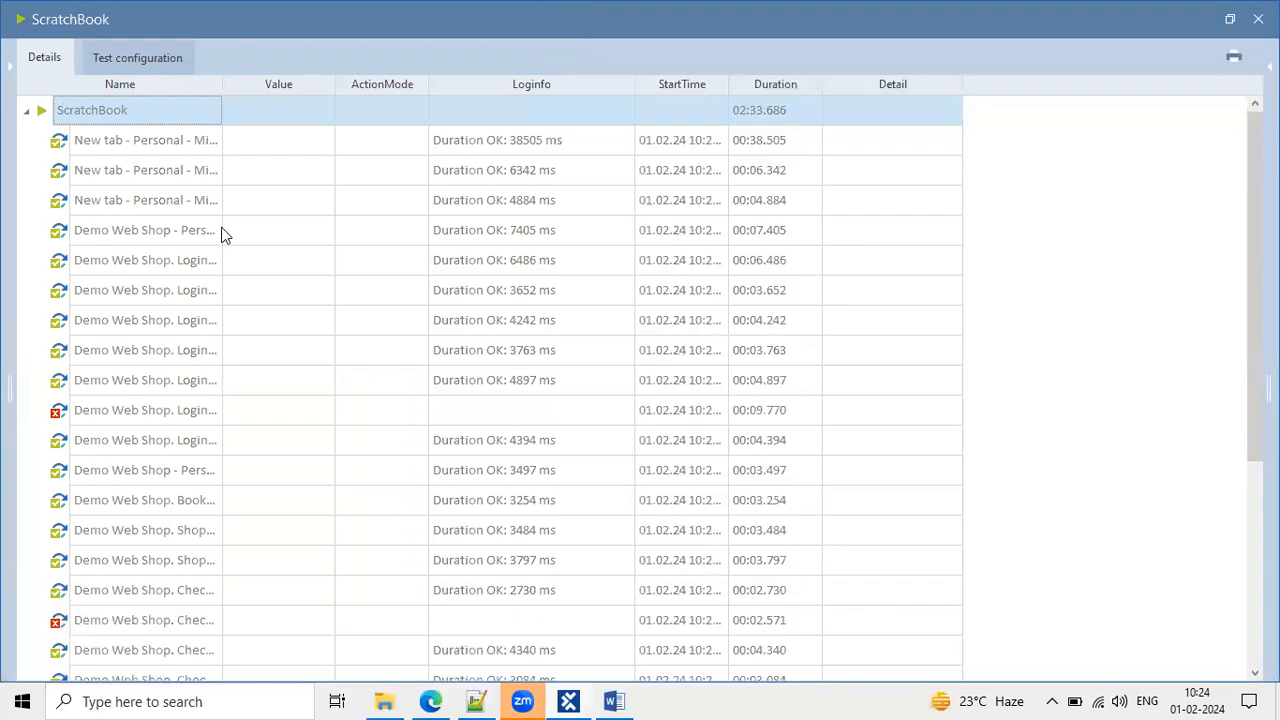
pyautogui.scroll(-2, 401, 424)
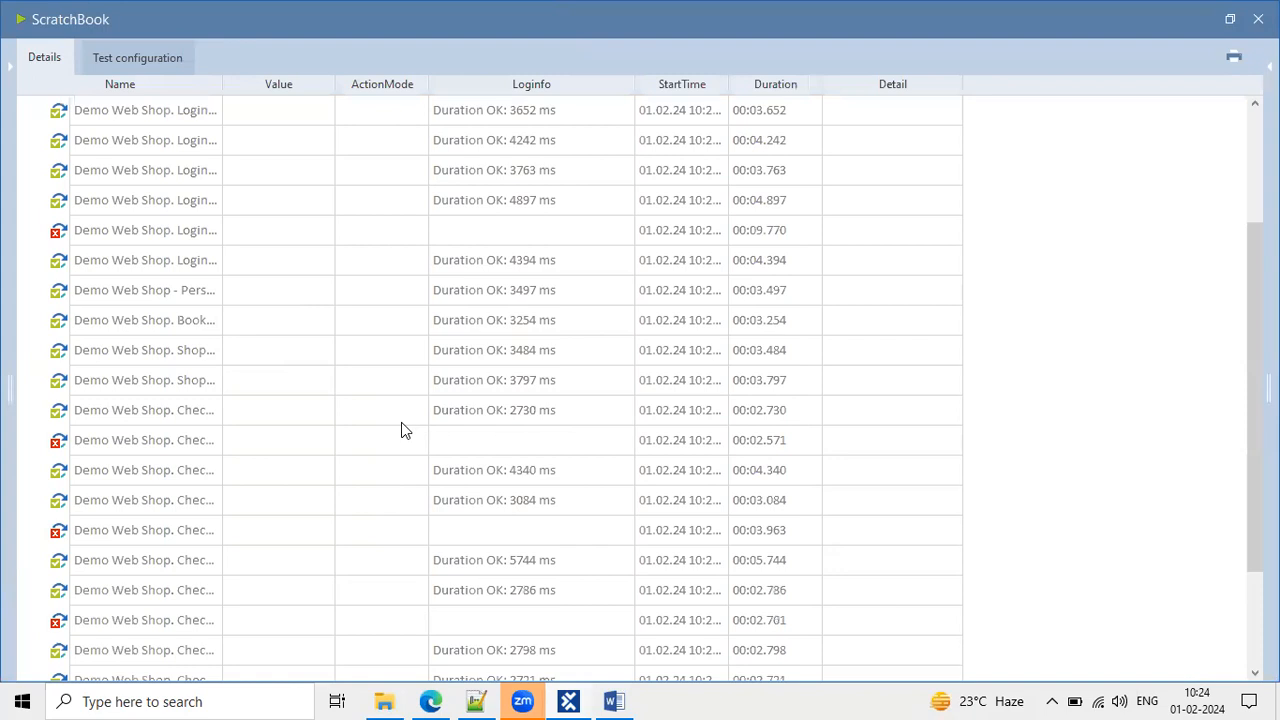
pyautogui.click(228, 240)
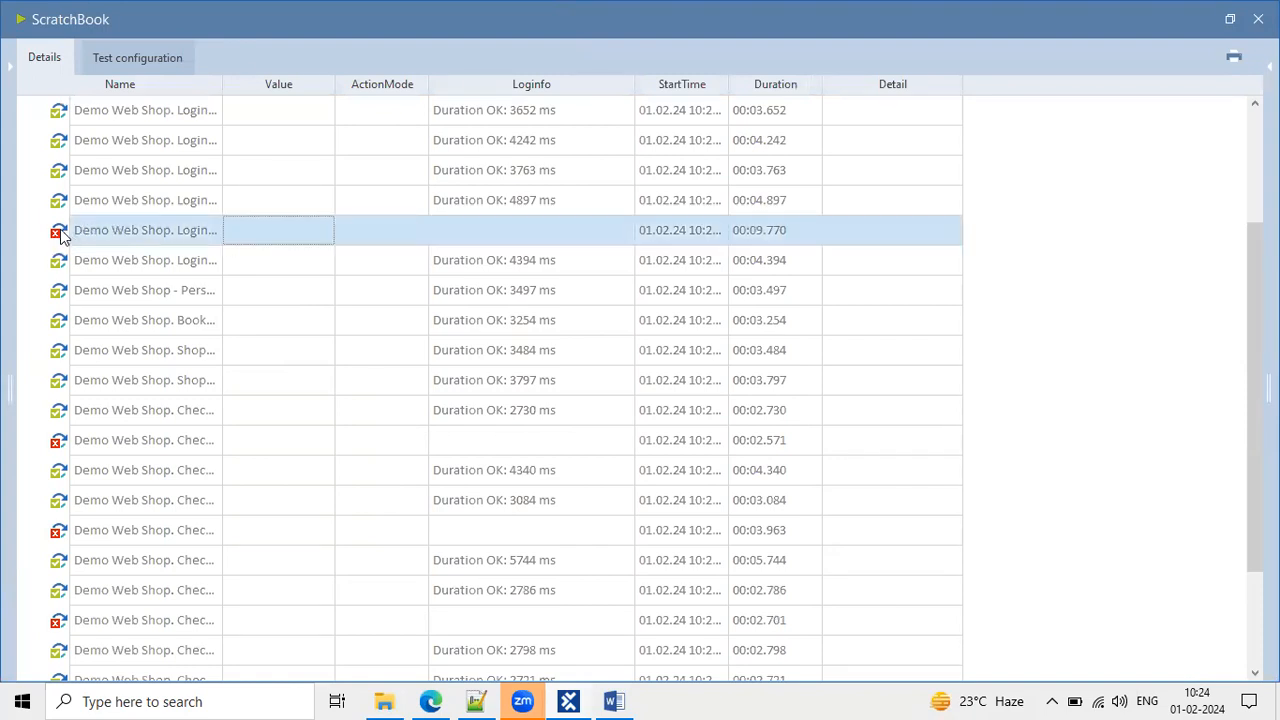
pyautogui.click(82, 438)
pyautogui.scroll(-1, 83, 437)
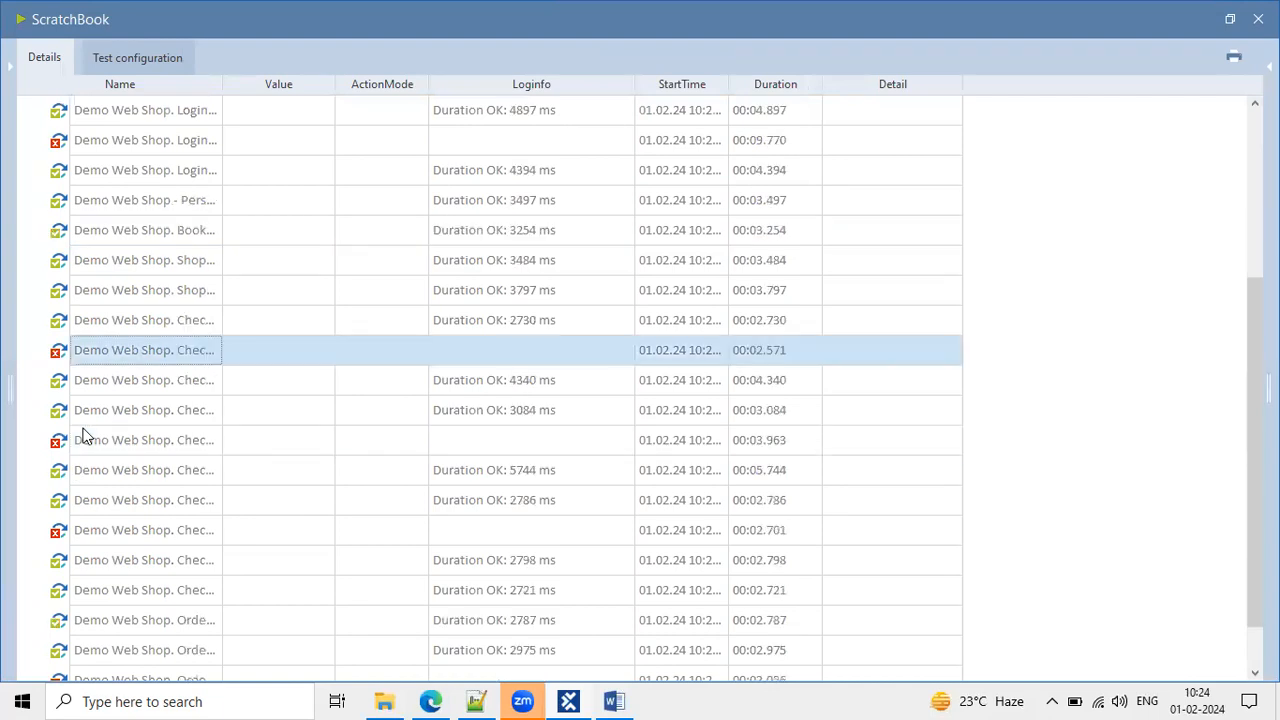
pyautogui.click(83, 442)
pyautogui.scroll(-1, 86, 445)
pyautogui.click(80, 470)
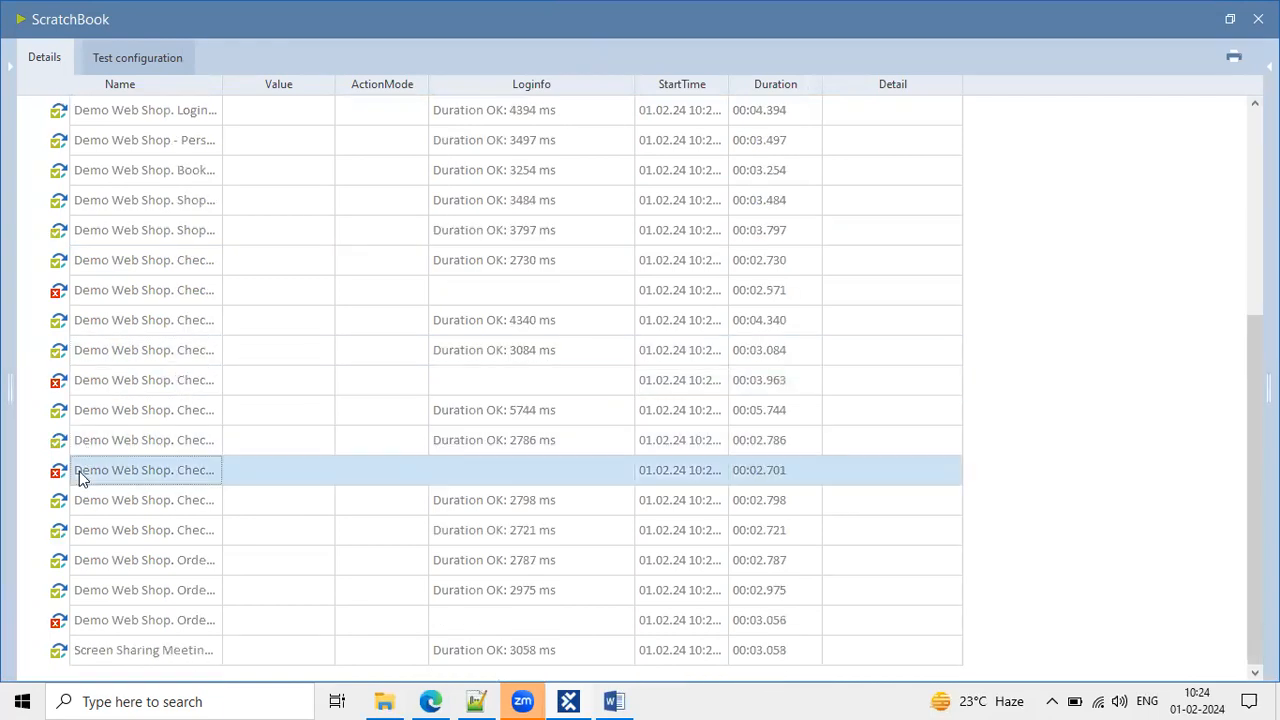
pyautogui.click(98, 620)
pyautogui.scroll(4, 143, 398)
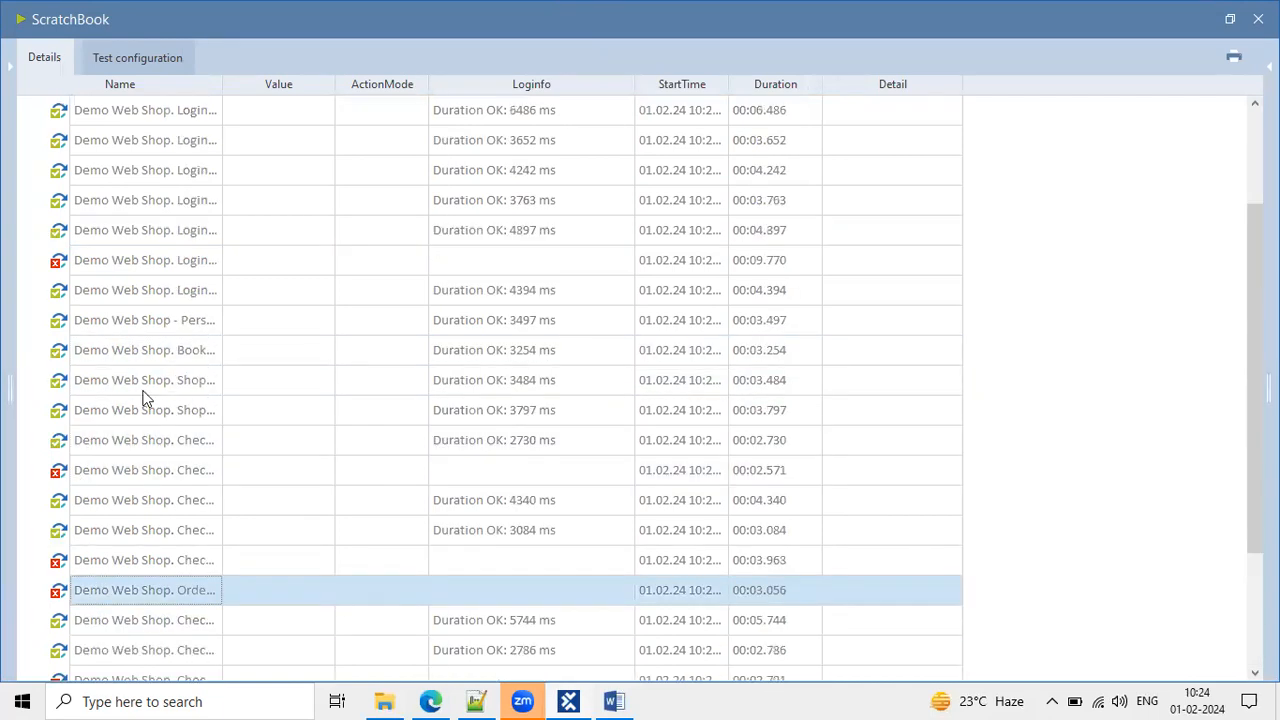
# Compare the failed Login step with a passed one, then close ScratchBook and select 'Click on the pane'.
pyautogui.click(320, 420)
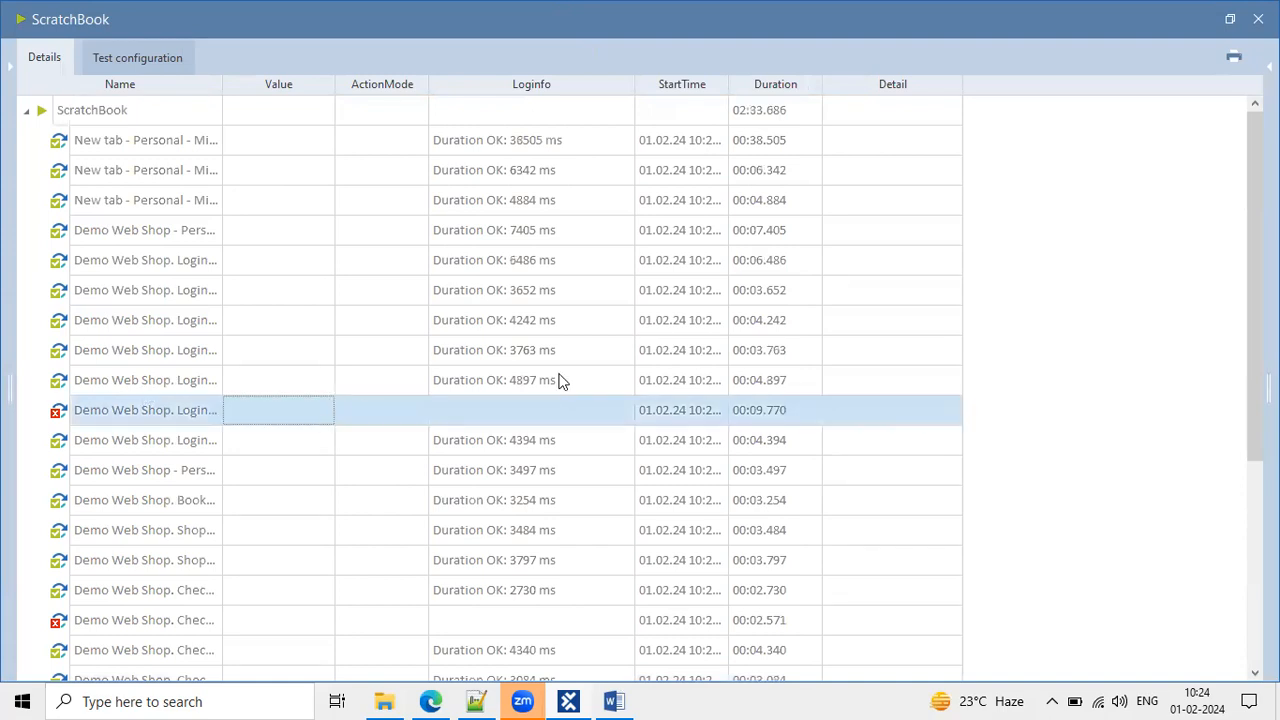
pyautogui.click(598, 262)
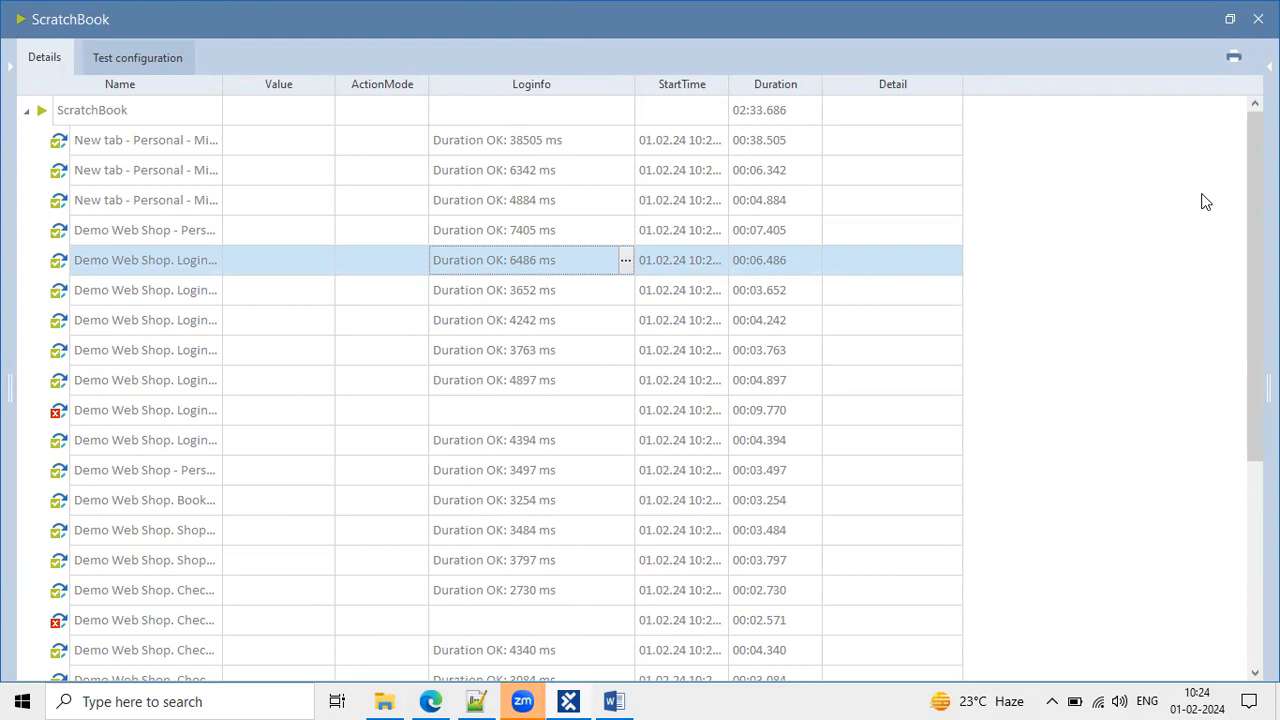
pyautogui.click(1258, 19)
pyautogui.click(613, 384)
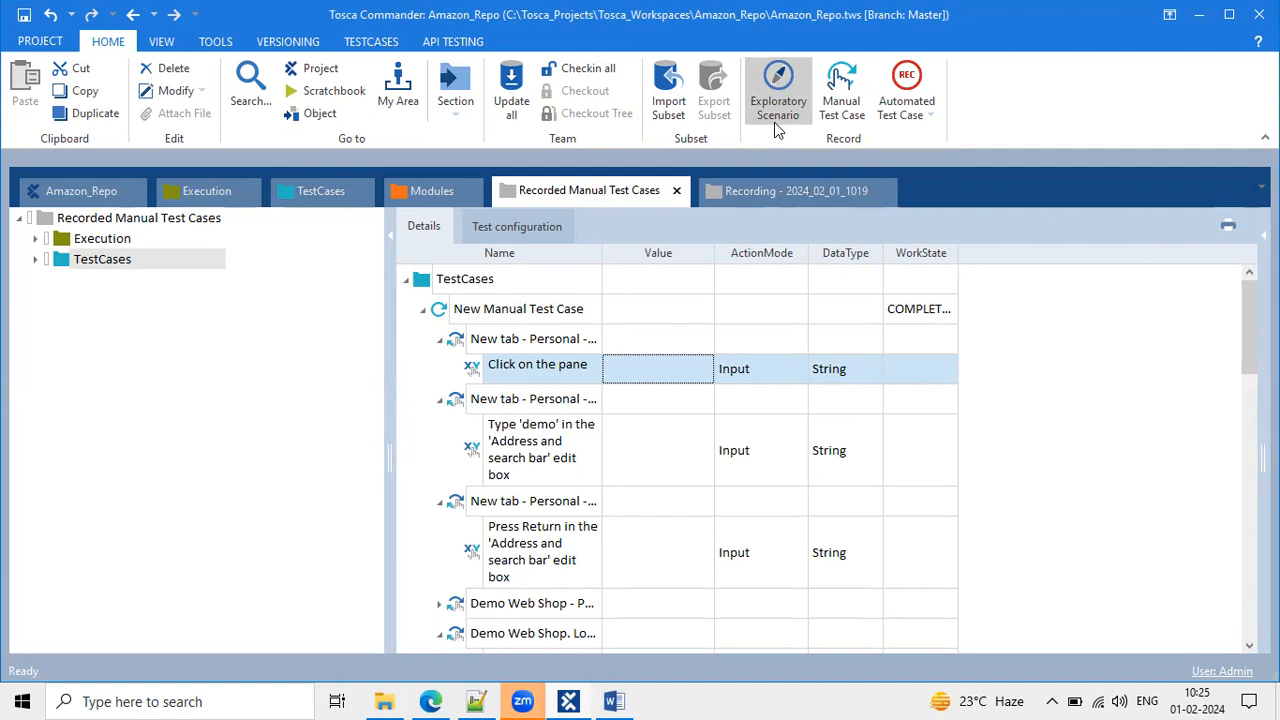
# Show the Exploratory Testing folder under Execution with a widened Details pane and its entry selected.
pyautogui.click(200, 190)
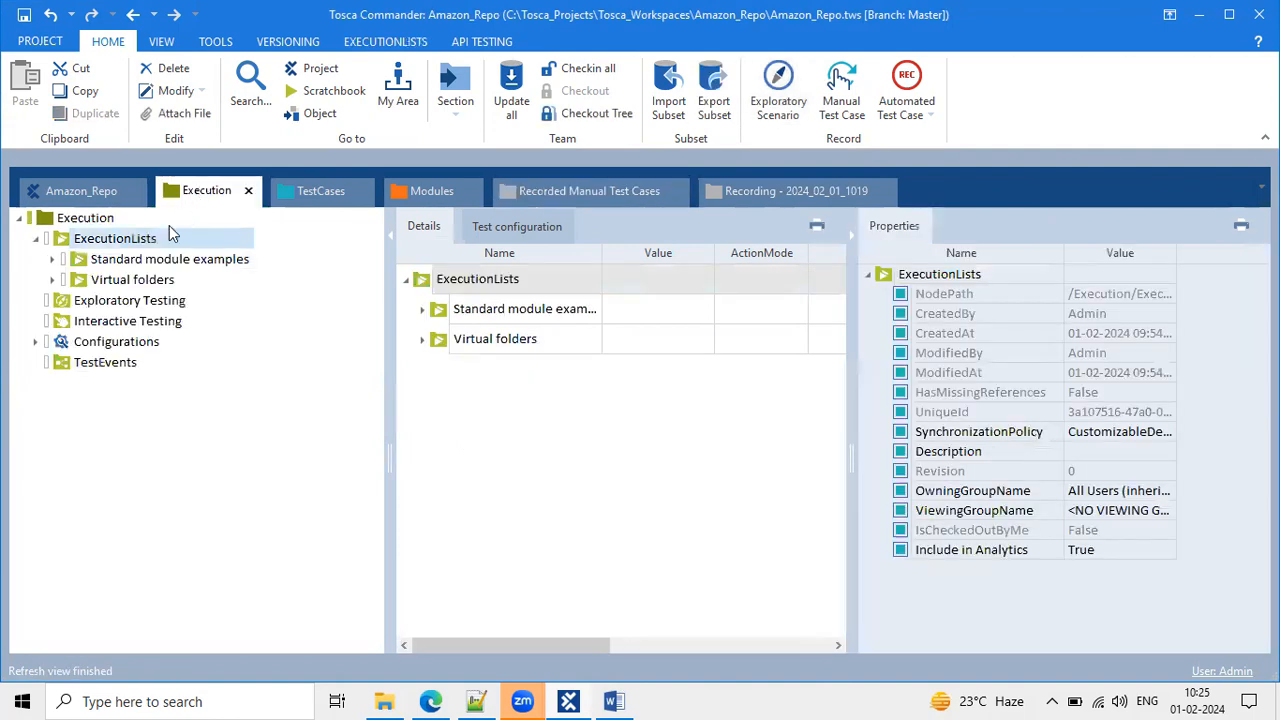
pyautogui.click(110, 300)
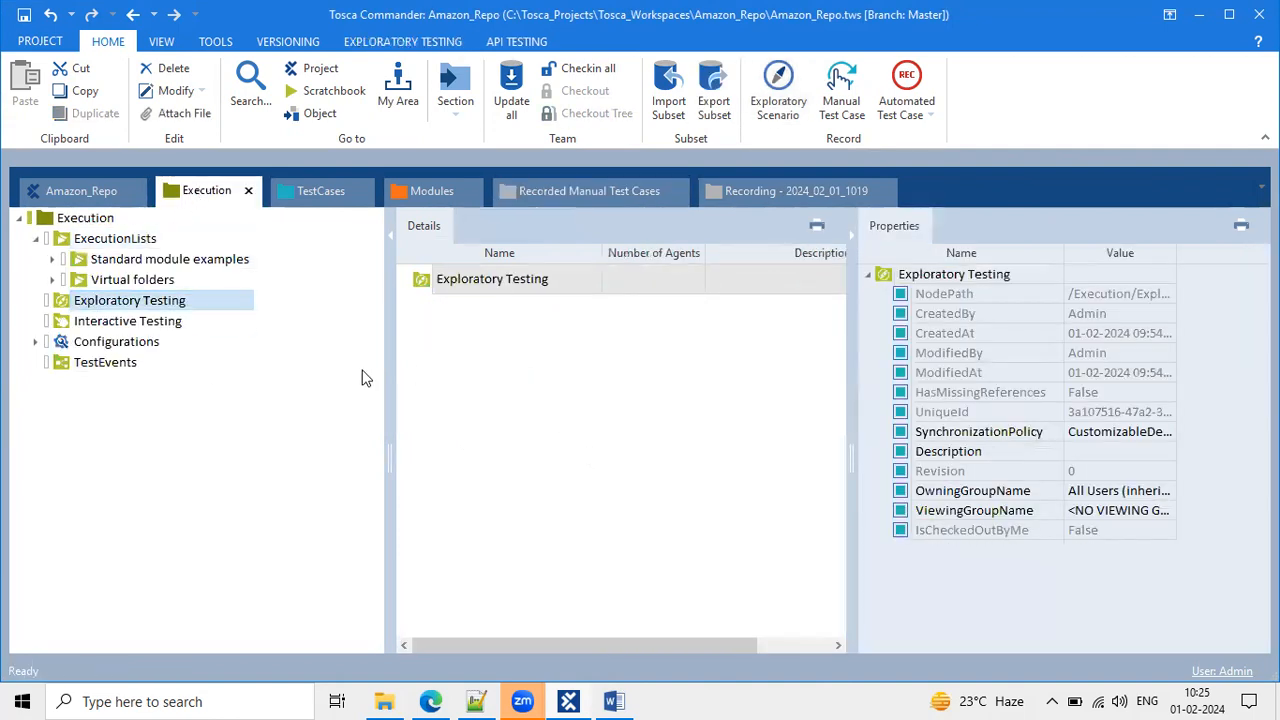
pyautogui.moveTo(391, 381); pyautogui.dragTo(385, 380)
pyautogui.moveTo(280, 353); pyautogui.dragTo(259, 345)
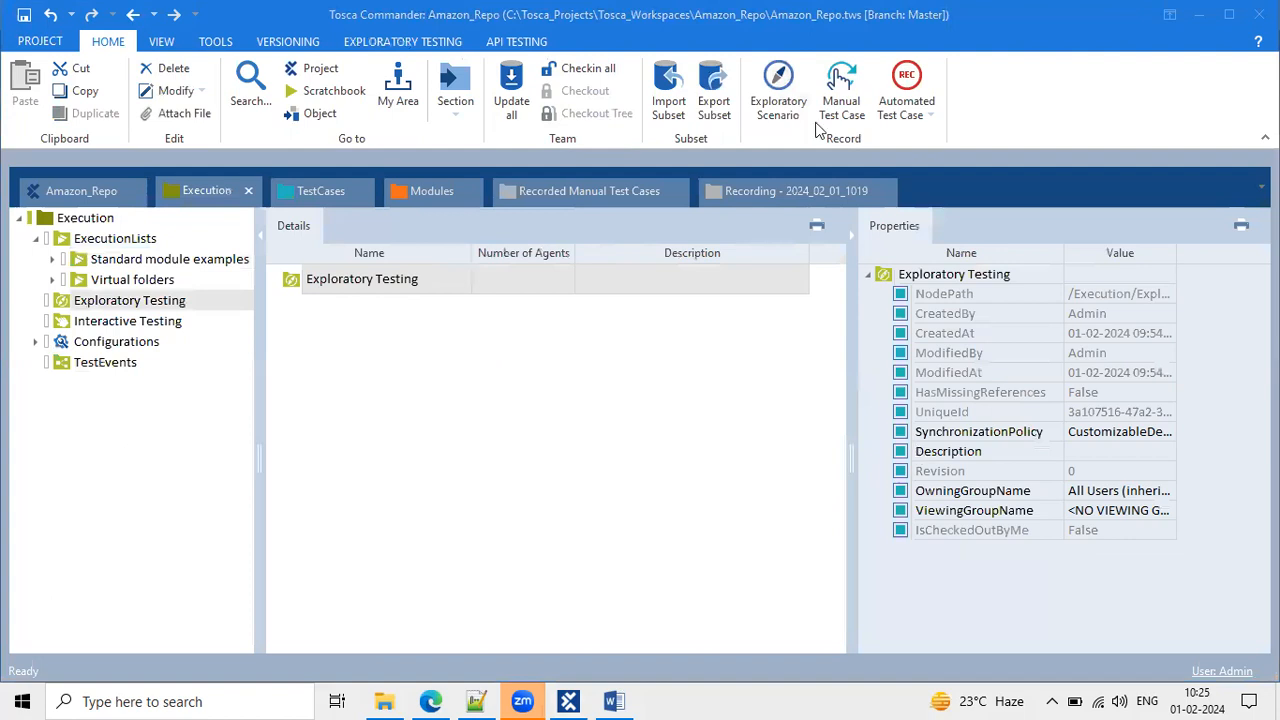
pyautogui.click(626, 330)
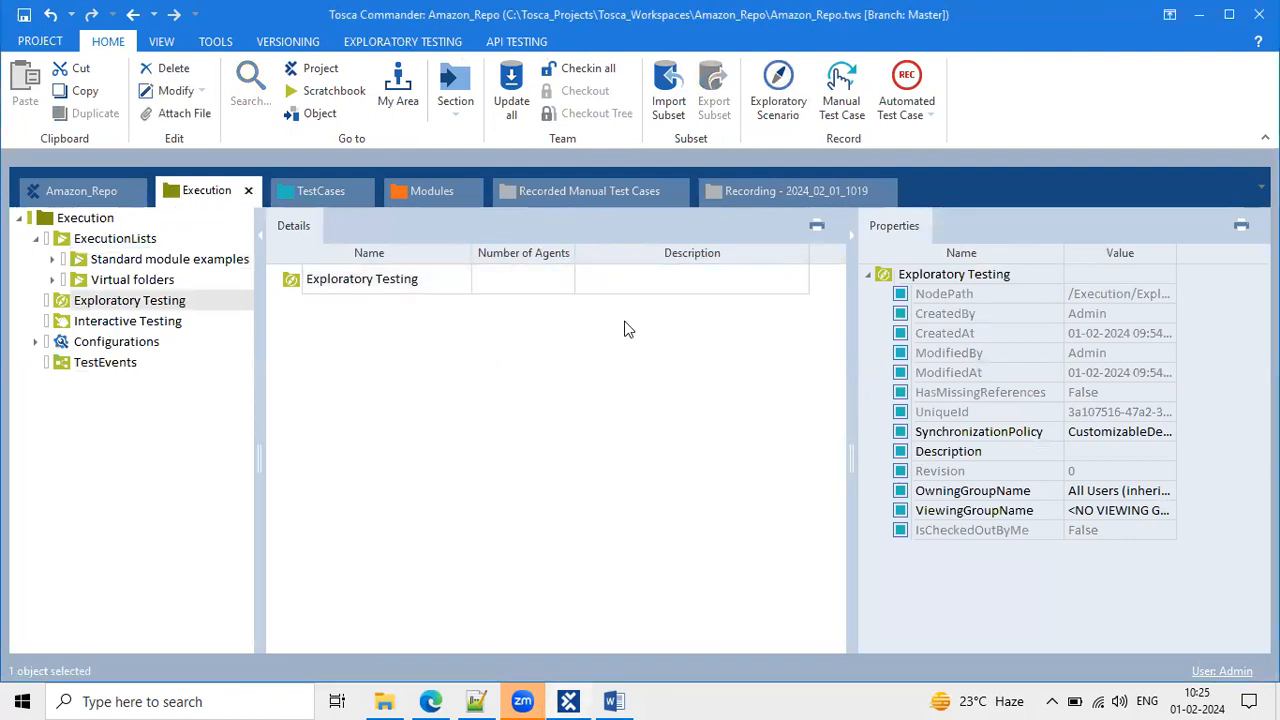
pyautogui.click(190, 300)
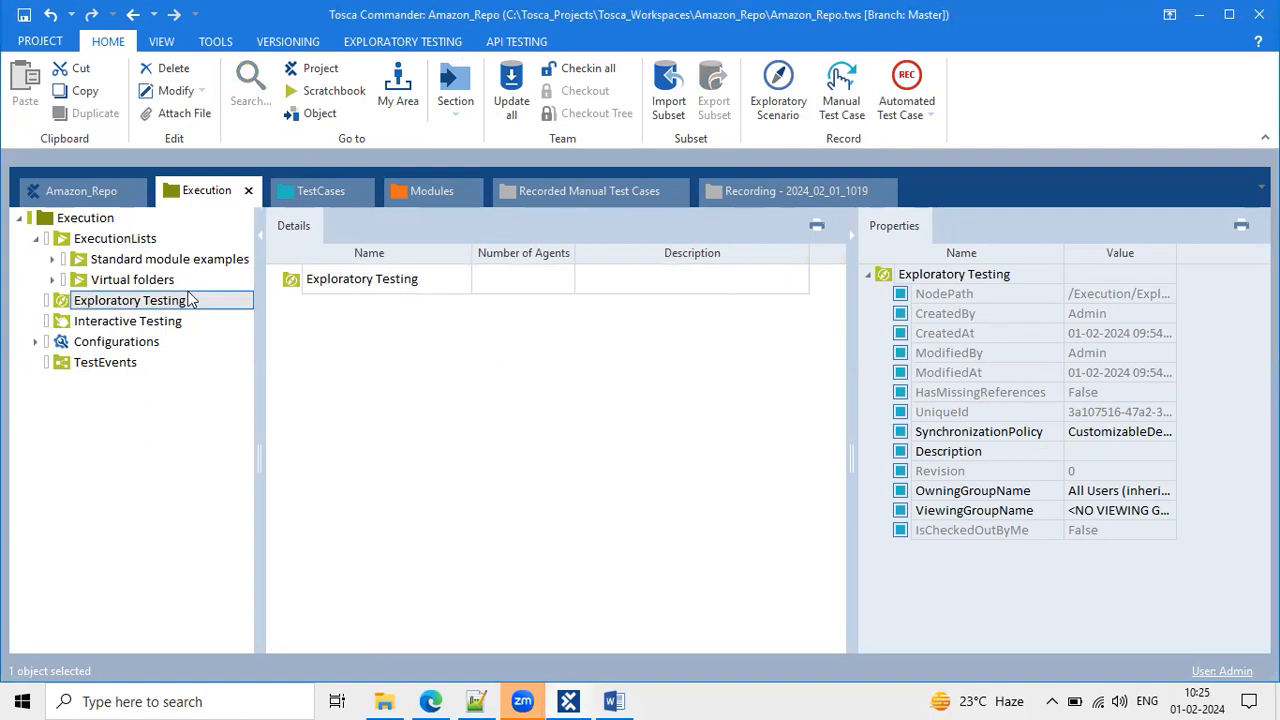
pyautogui.click(389, 283)
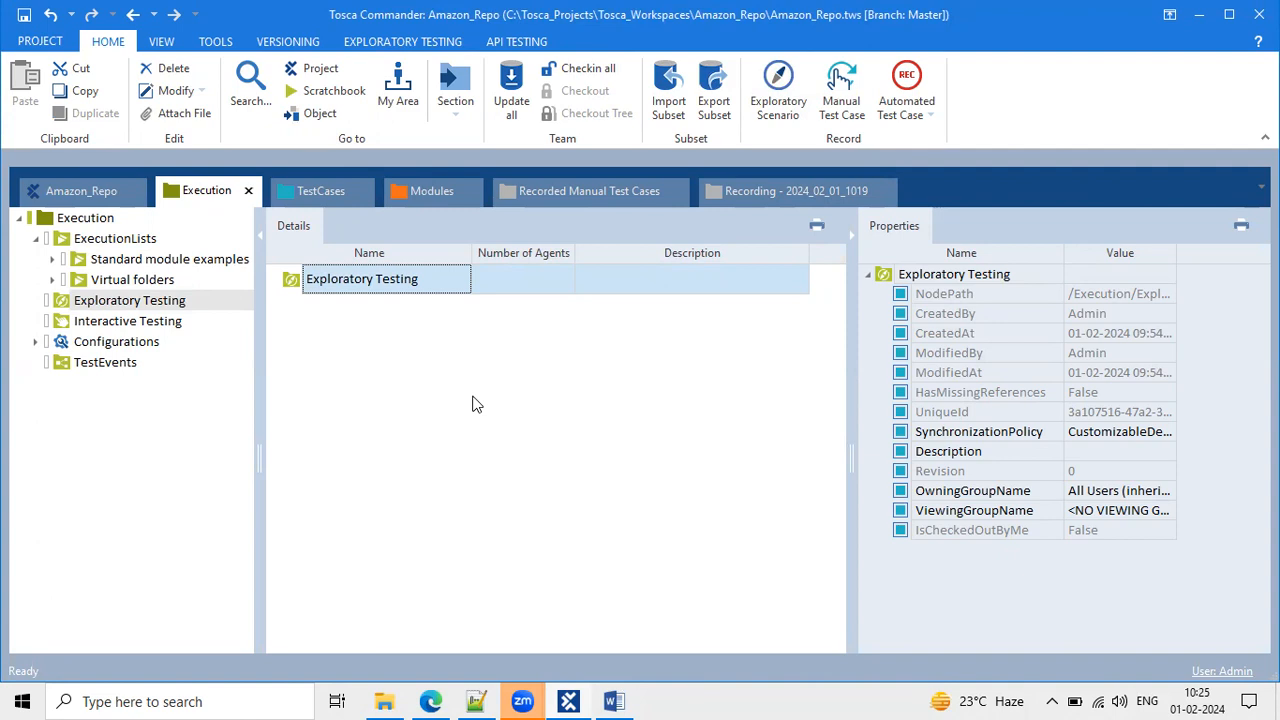
pyautogui.click(371, 372)
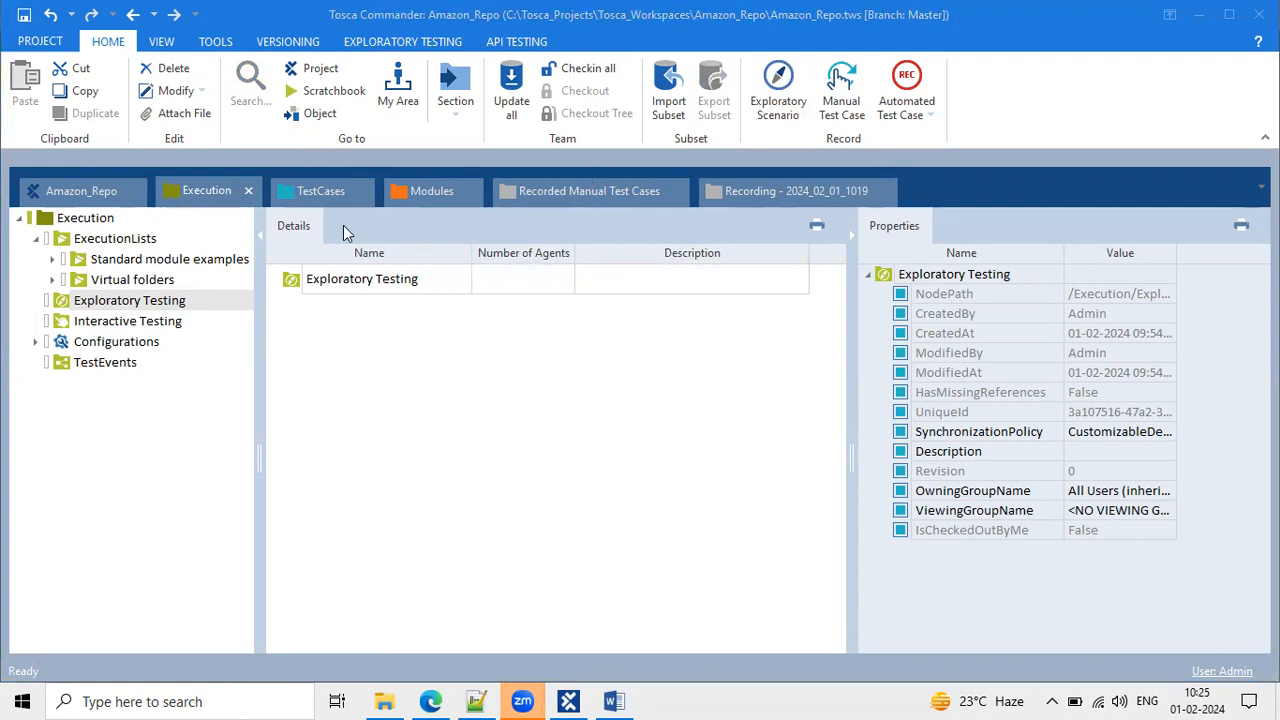
# Browse the Modules and TestCases sections, widening each Details pane.
pyautogui.click(416, 185)
pyautogui.click(328, 185)
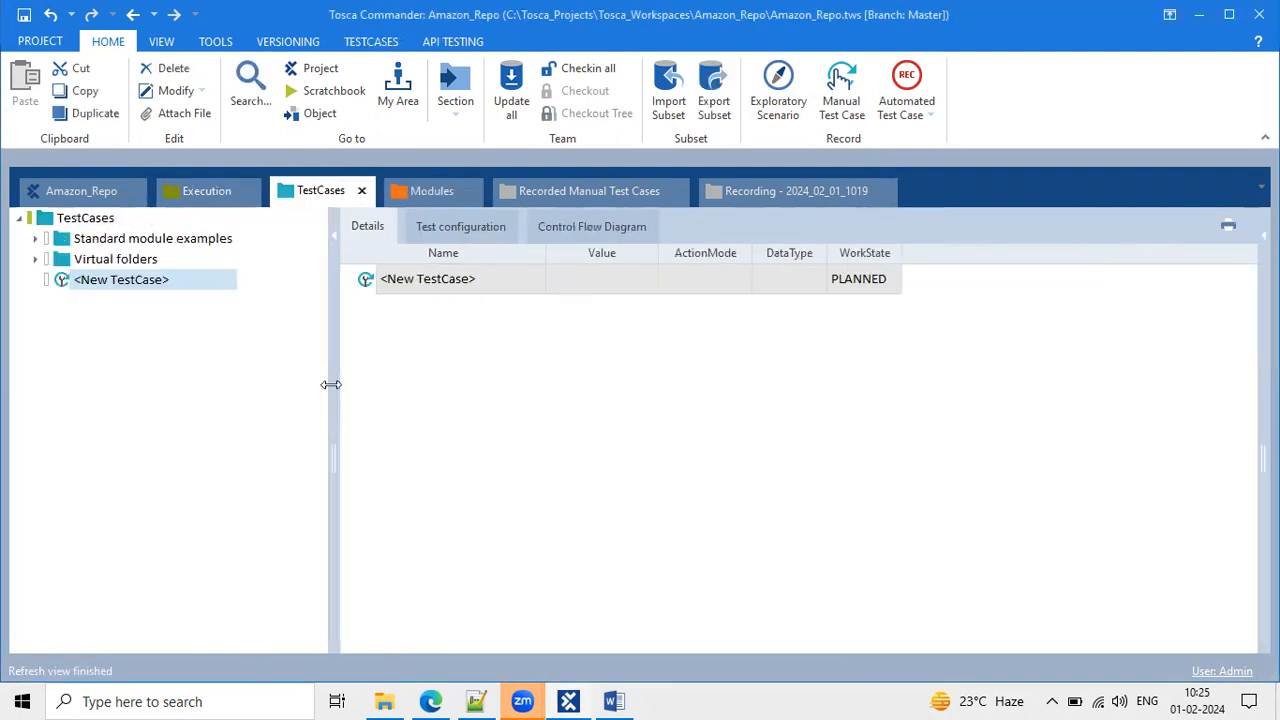
pyautogui.moveTo(331, 383); pyautogui.dragTo(266, 357)
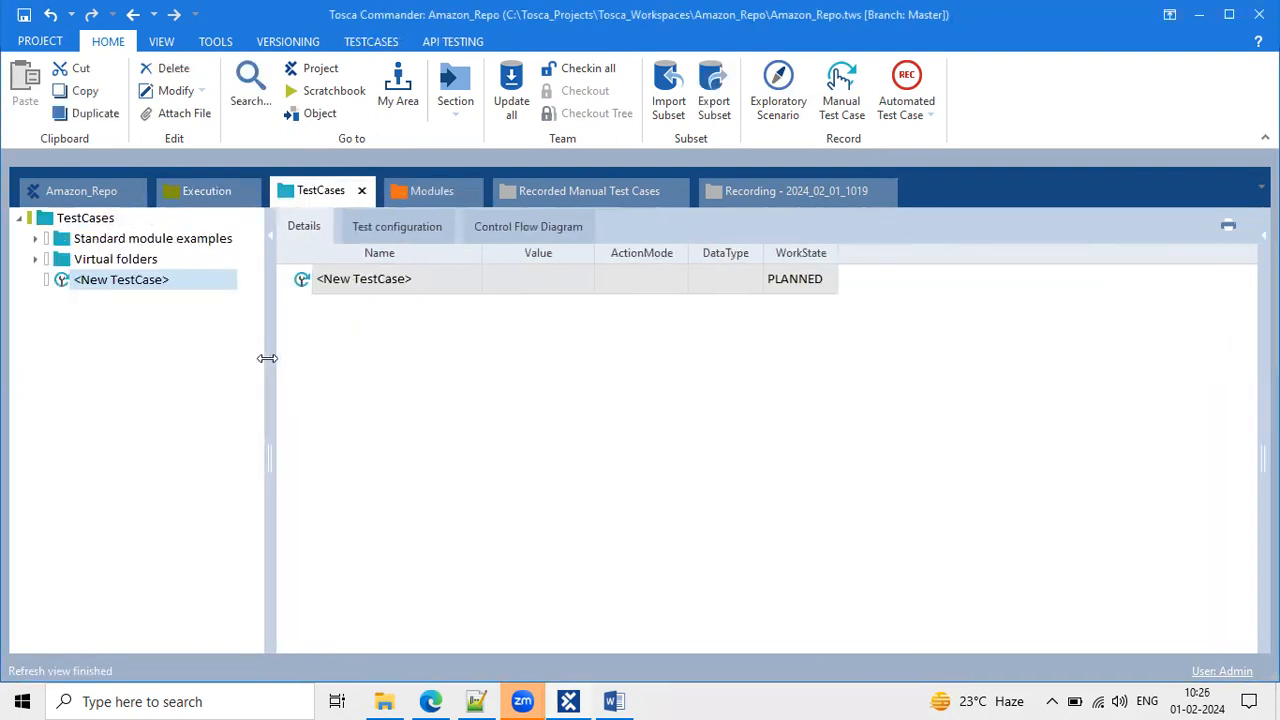
pyautogui.click(420, 186)
pyautogui.moveTo(389, 384); pyautogui.dragTo(297, 350)
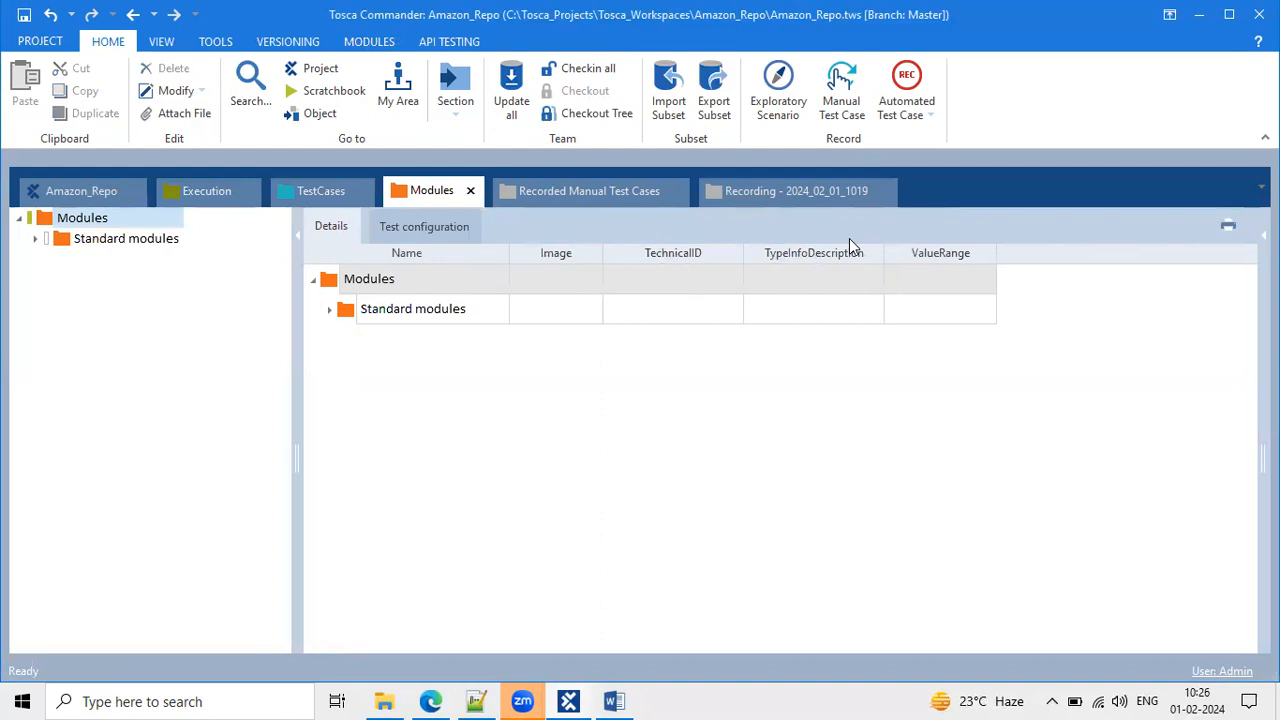
# In Recording - 2024_02_01_1019, collapse and view the Recorded Modules and Recorded Testcases folders.
pyautogui.click(766, 195)
pyautogui.click(150, 218)
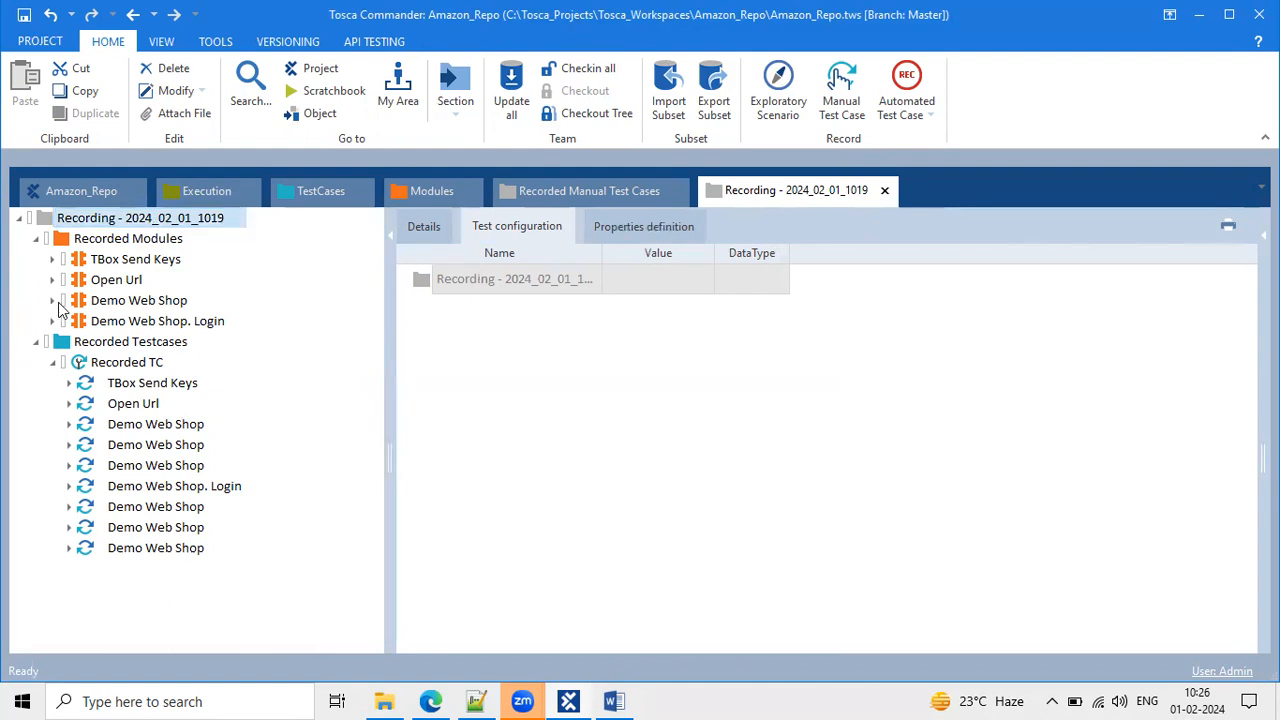
pyautogui.click(35, 240)
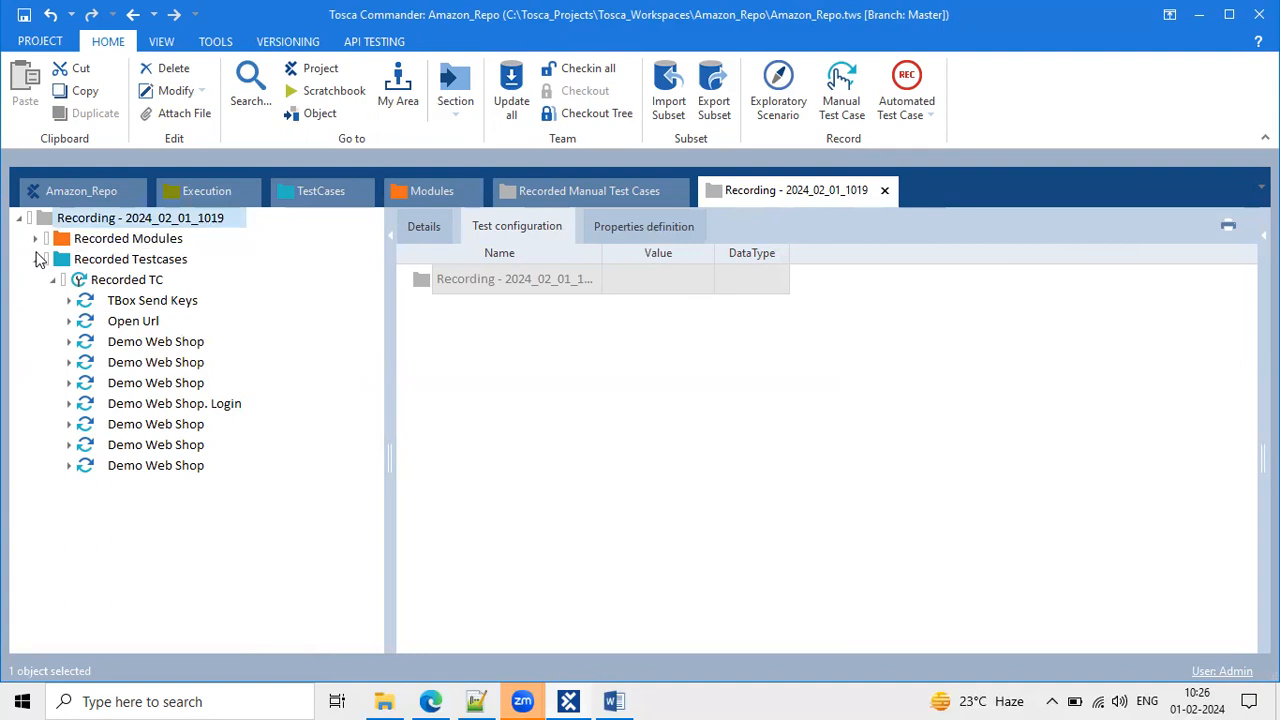
pyautogui.click(35, 259)
pyautogui.click(73, 220)
pyautogui.moveTo(73, 224); pyautogui.dragTo(203, 224)
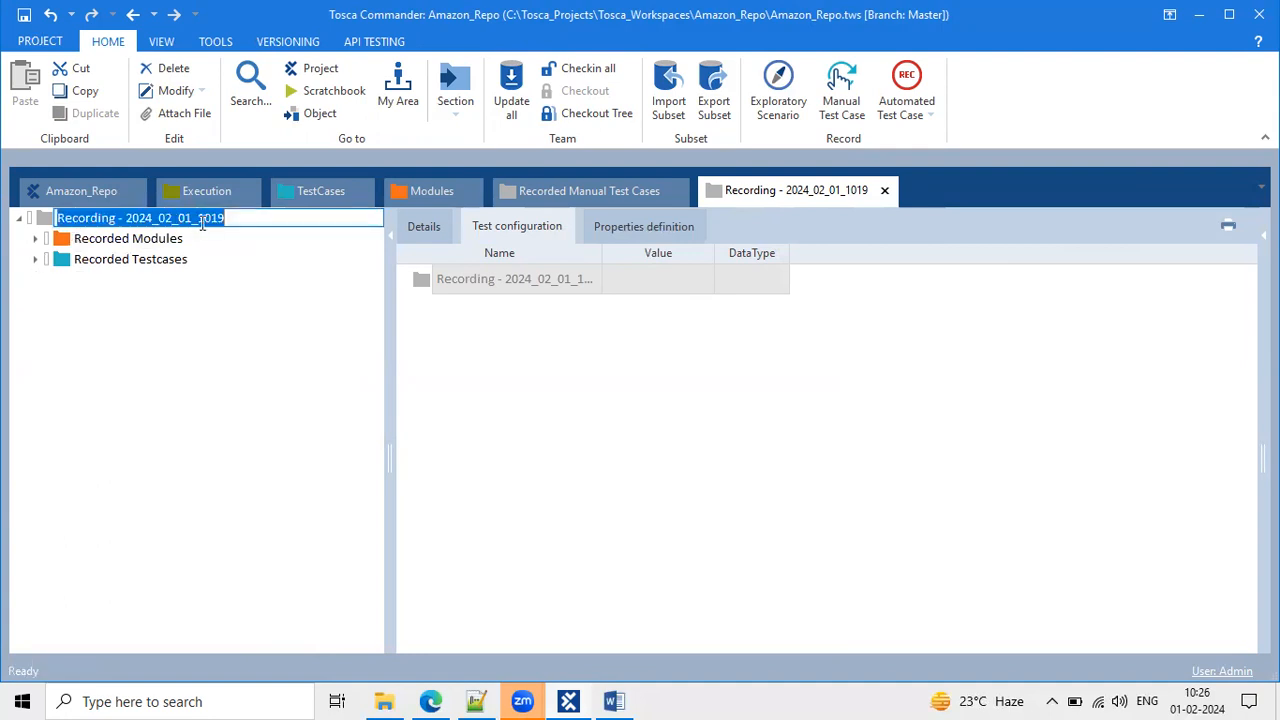
pyautogui.click(47, 218)
pyautogui.click(88, 243)
pyautogui.click(112, 261)
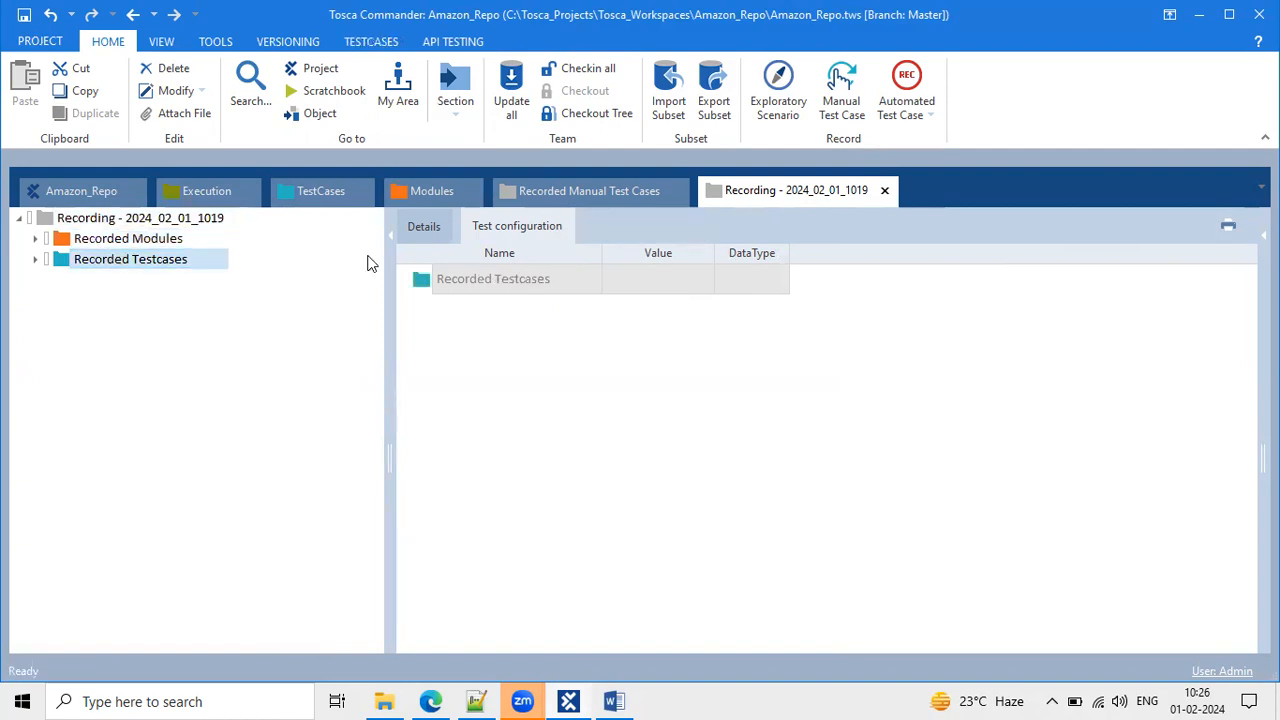
pyautogui.click(423, 226)
# Revisit Modules, expanding and collapsing the Standard modules folder, then TestCases, and return to the recording.
pyautogui.click(412, 200)
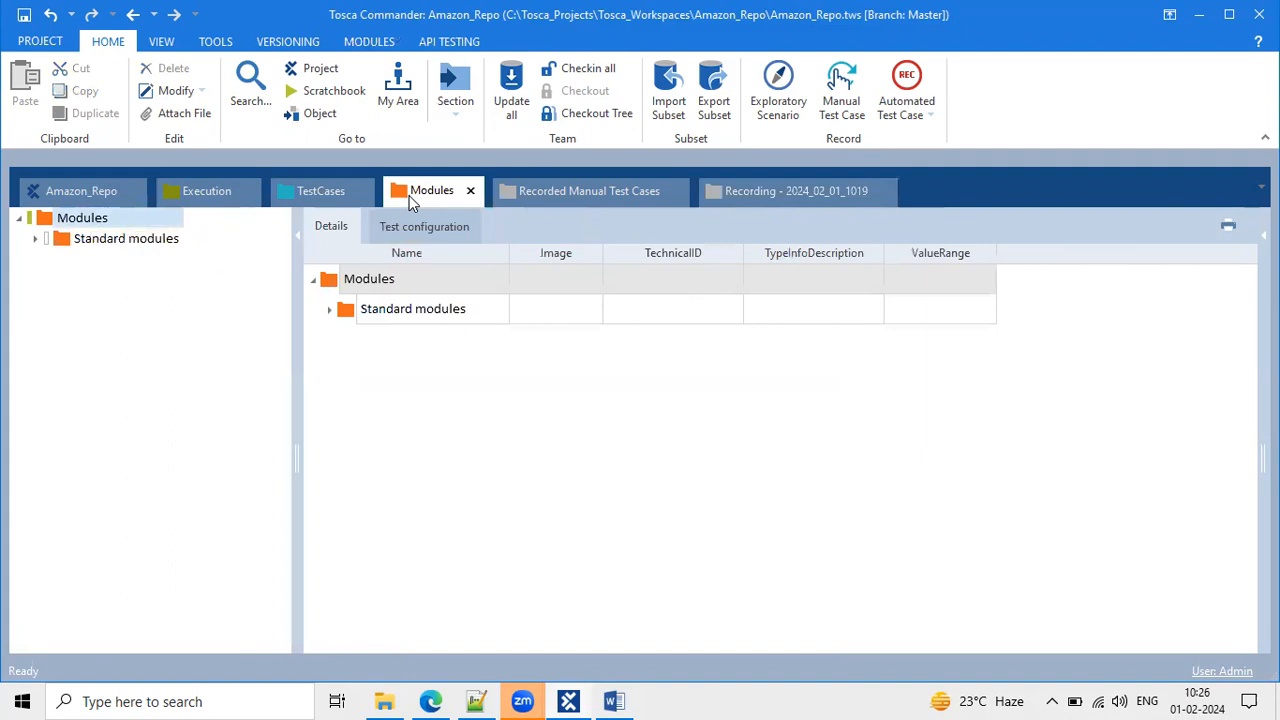
pyautogui.click(34, 240)
pyautogui.click(34, 240)
pyautogui.click(306, 196)
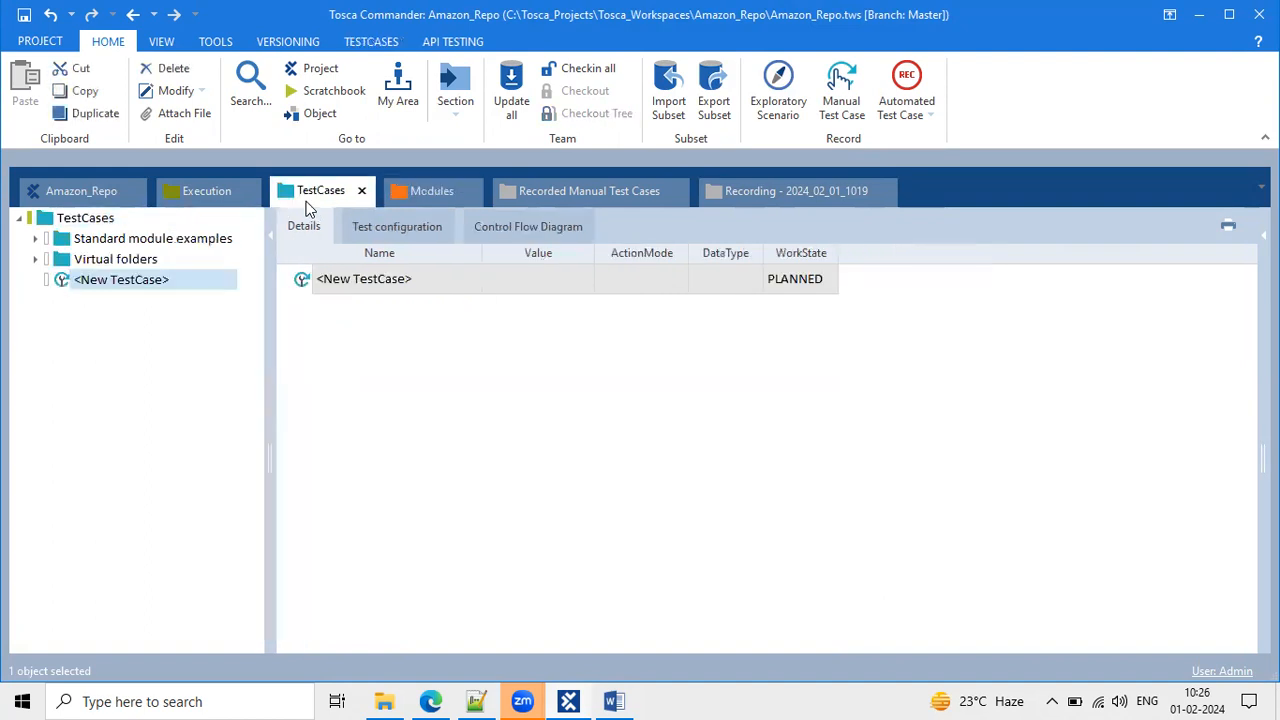
pyautogui.click(722, 188)
# List the recording's Recorded Modules, then Recorded Testcases steps with values, in a wider Details pane.
pyautogui.click(166, 220)
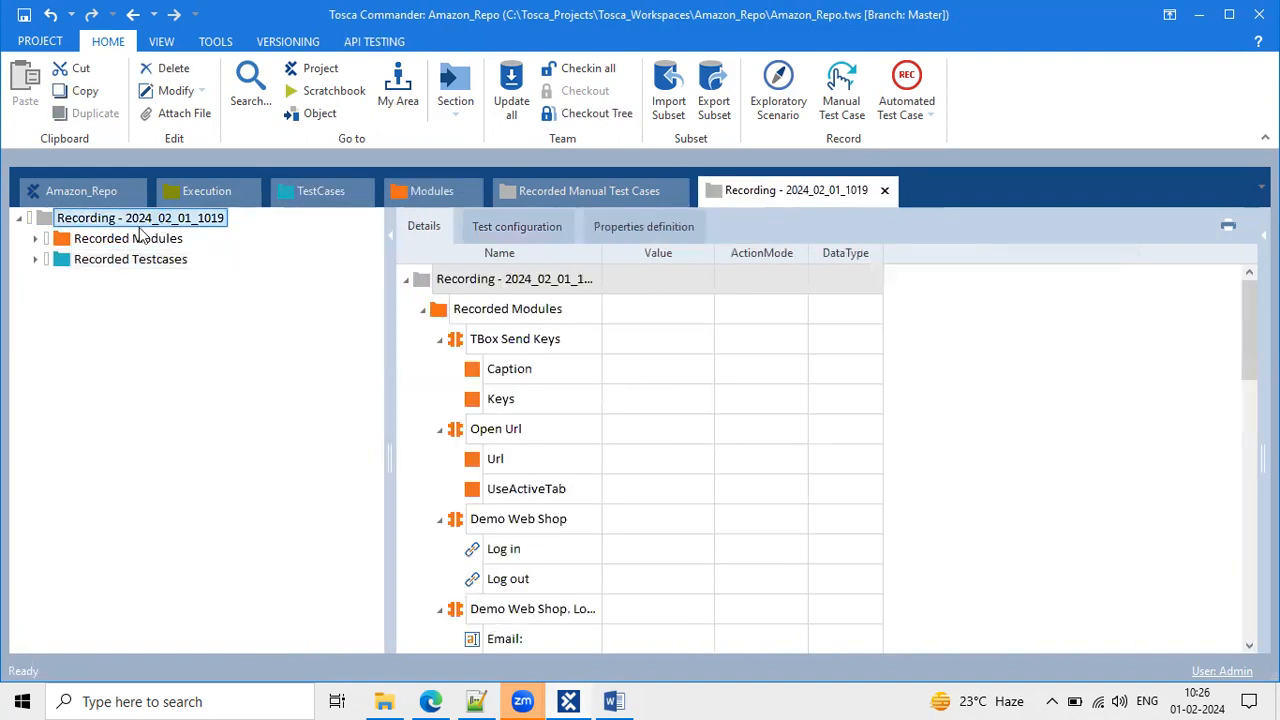
pyautogui.click(113, 243)
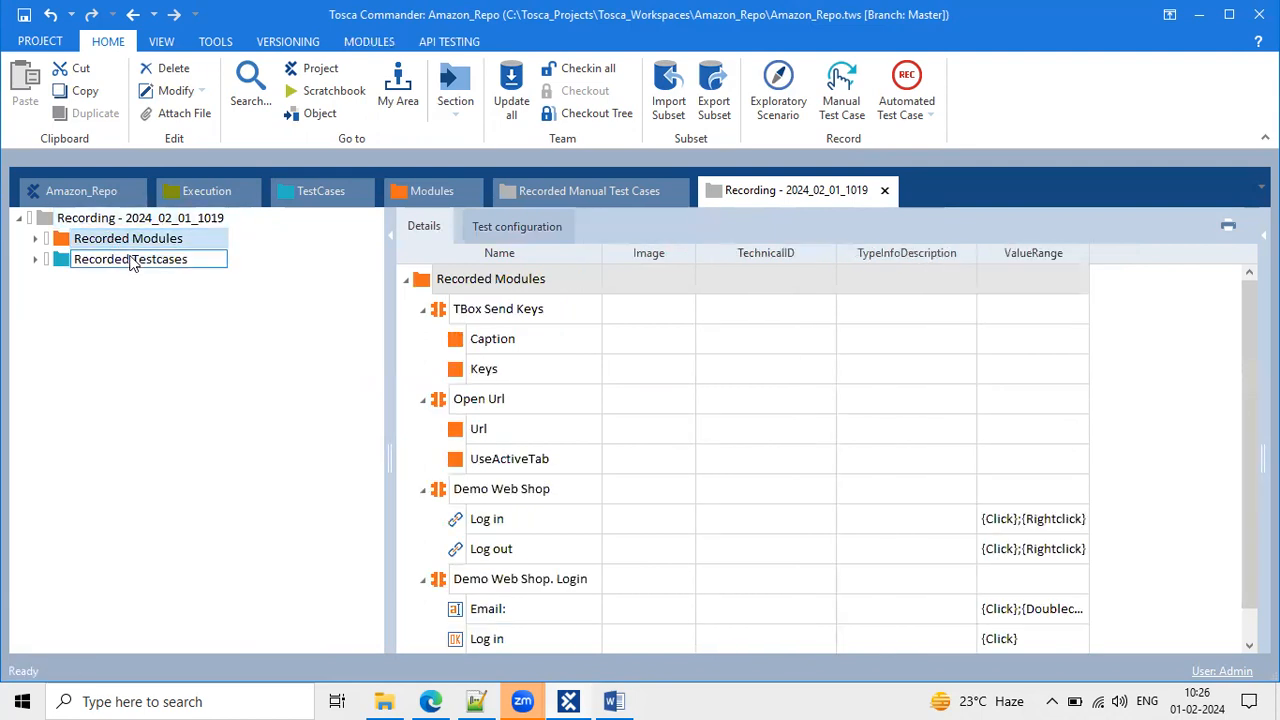
pyautogui.click(130, 260)
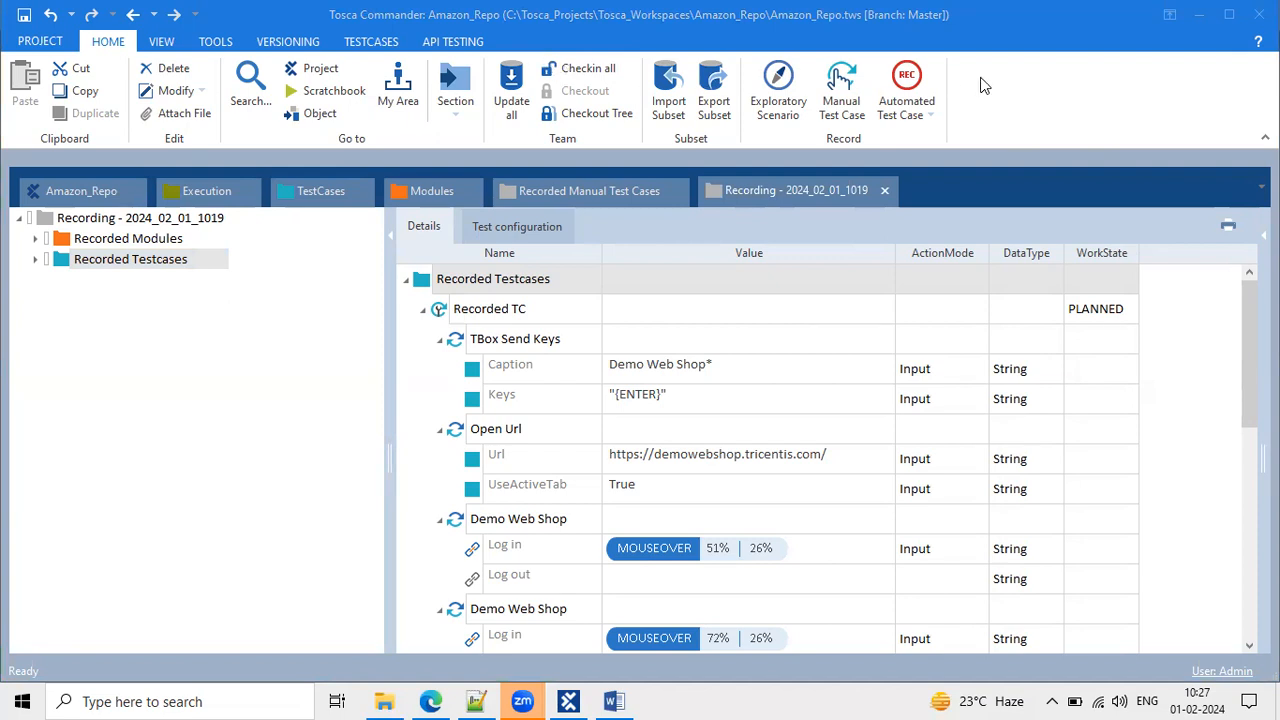
pyautogui.click(1086, 48)
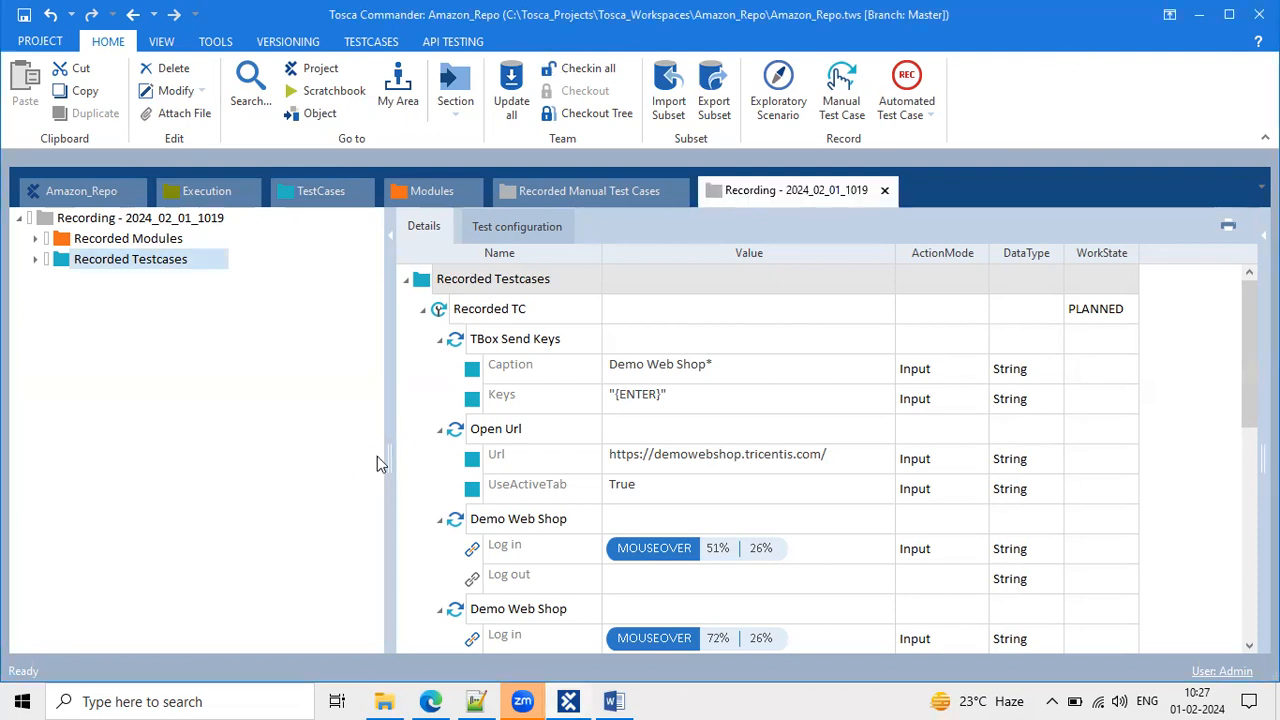
pyautogui.moveTo(389, 451); pyautogui.dragTo(315, 451)
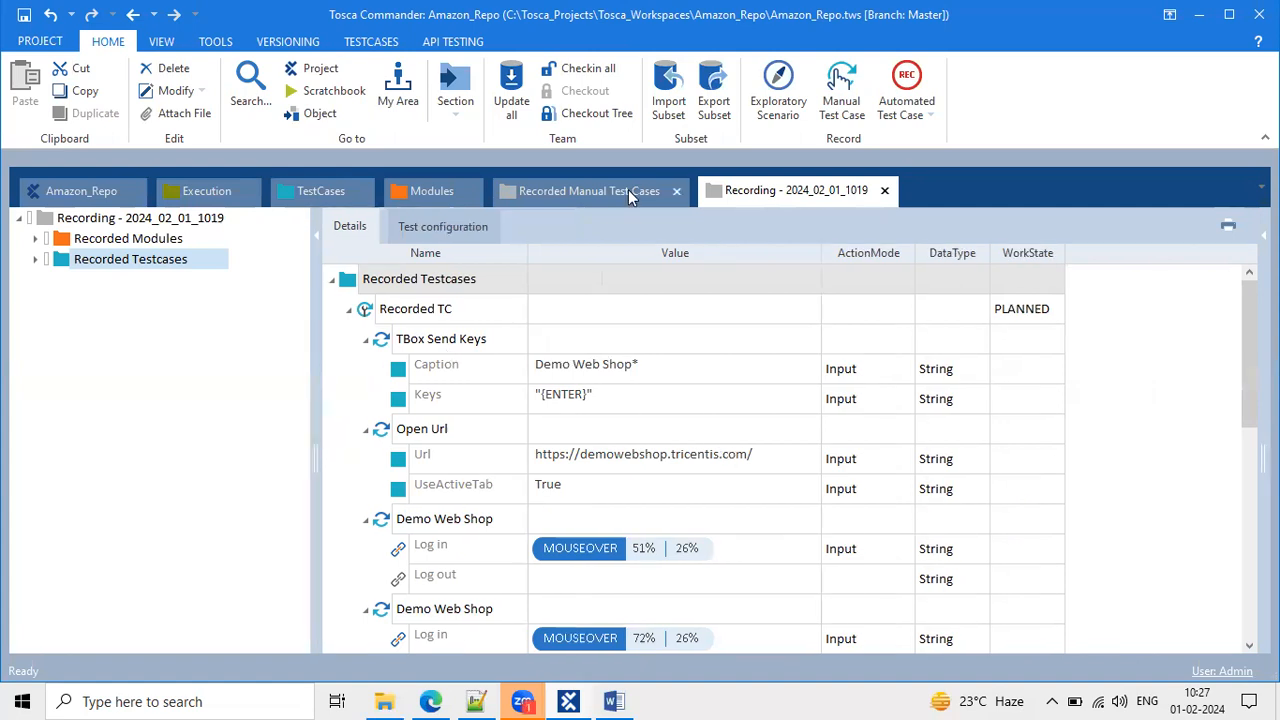